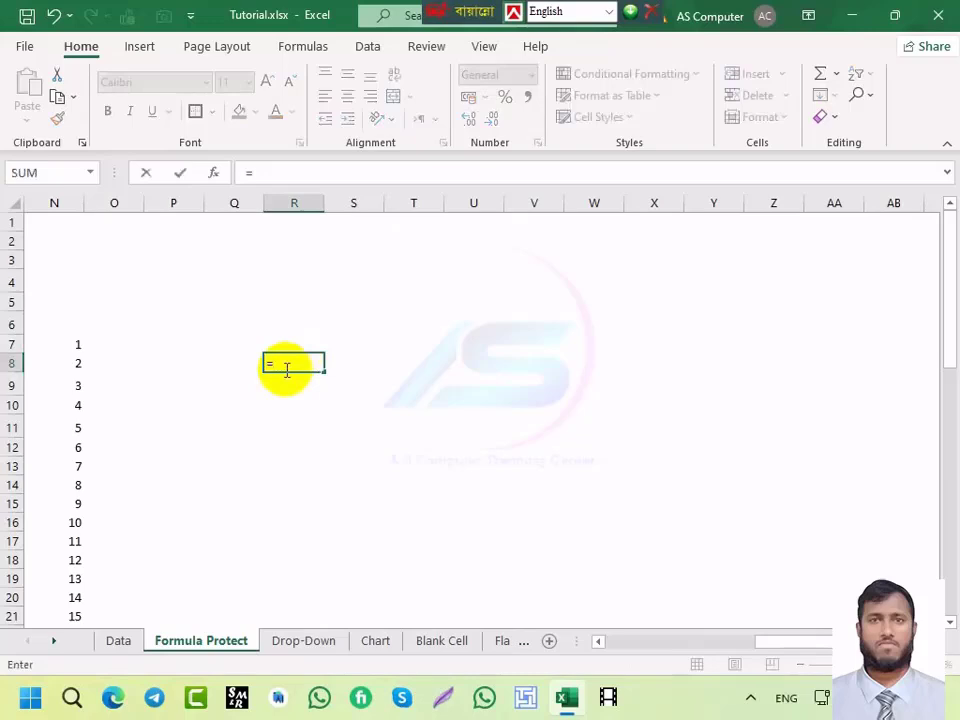
Step: Enter =TODAY() in R8 to show 6/22/2024, then reselect R8 to edit its formula
type("to")
key("Tab")
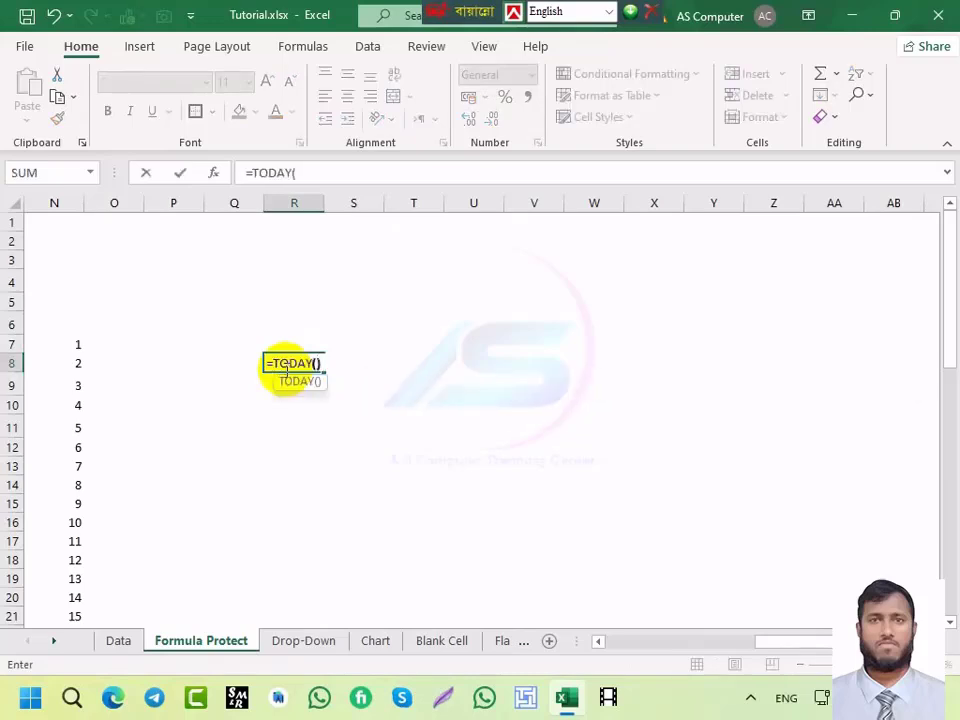
type(")")
key("Return")
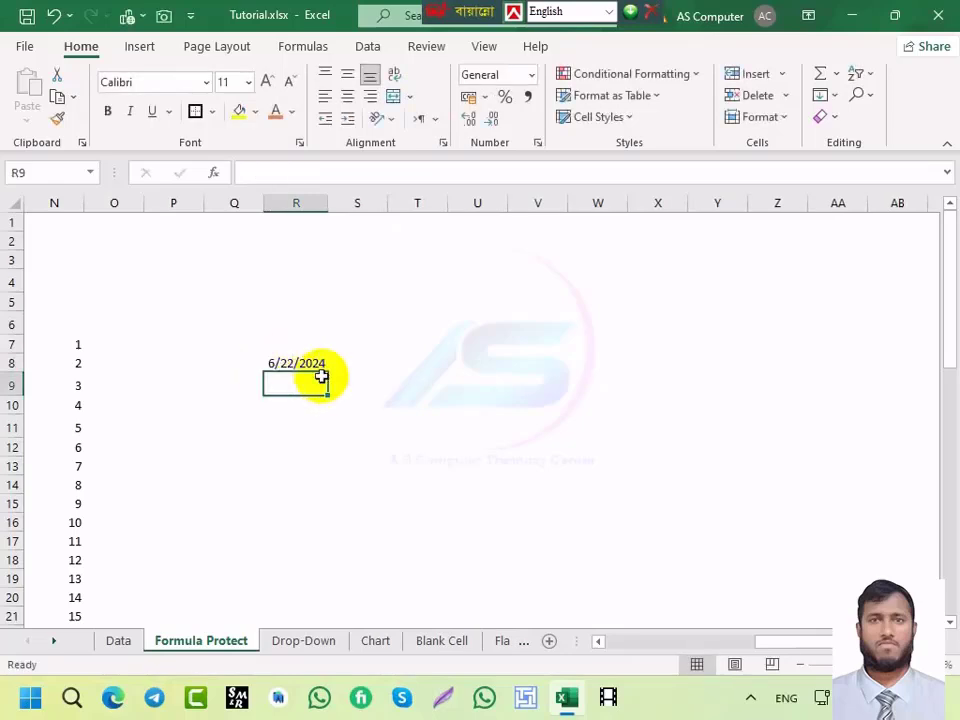
left_click(296, 361)
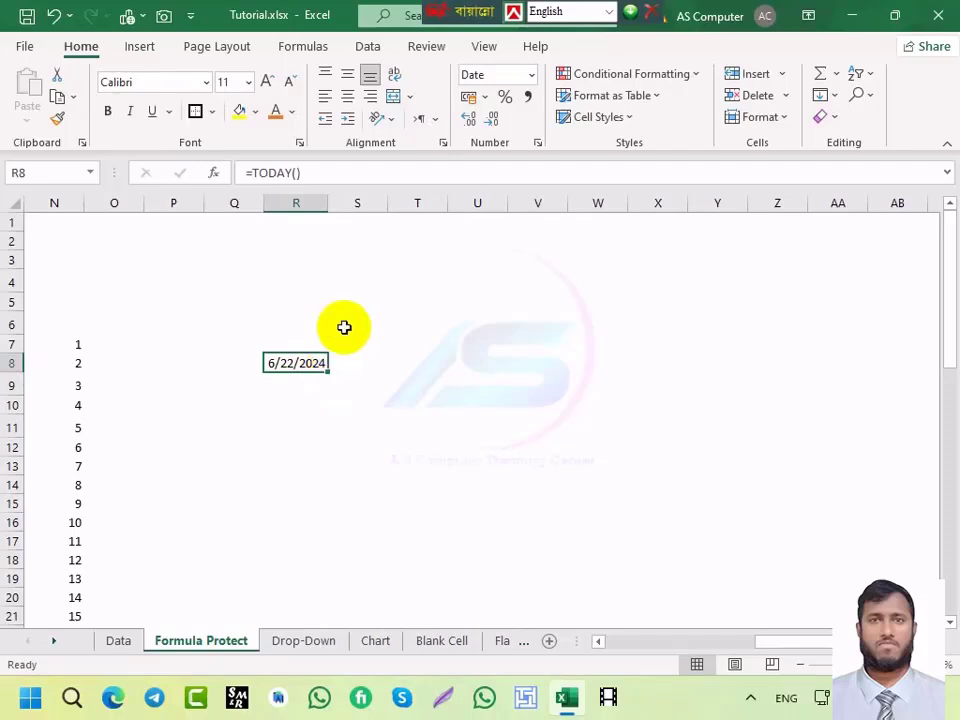
left_click(252, 172)
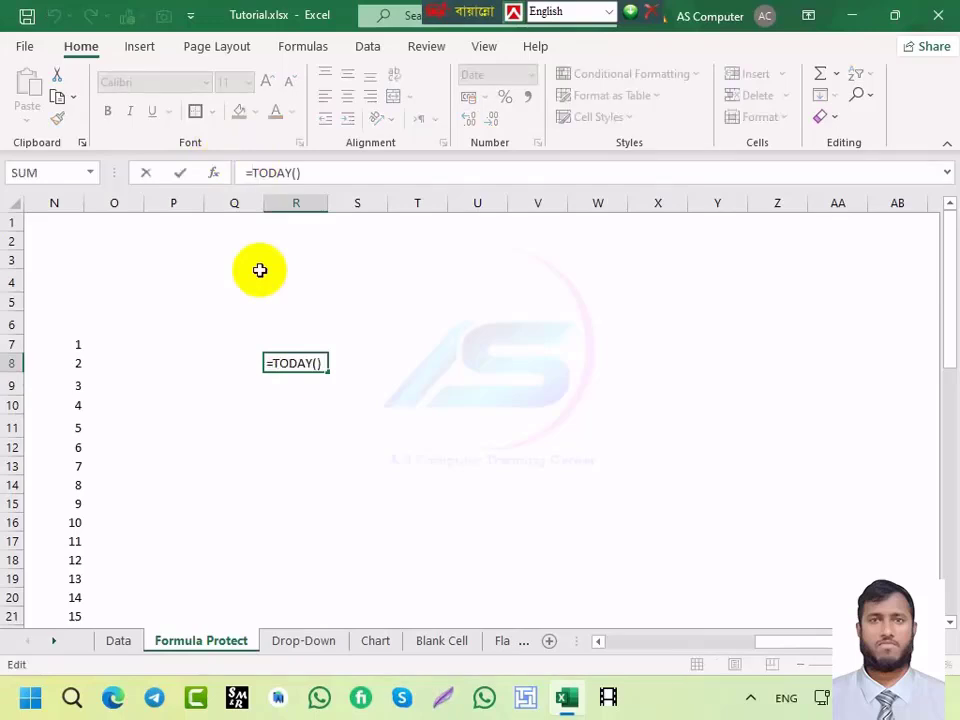
Step: Rewrite R8 as =DAY(EOMONTH(TODAY(),0)) to return the current month's last day number
type("dfay")
key("BackSpace")
key("BackSpace")
key("BackSpace")
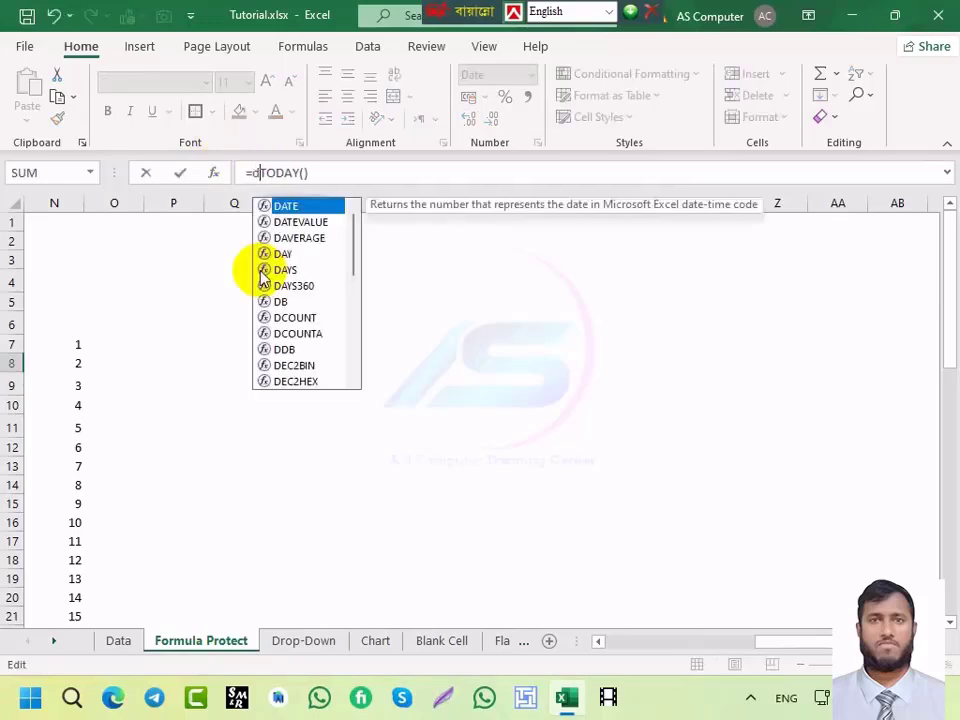
type("da")
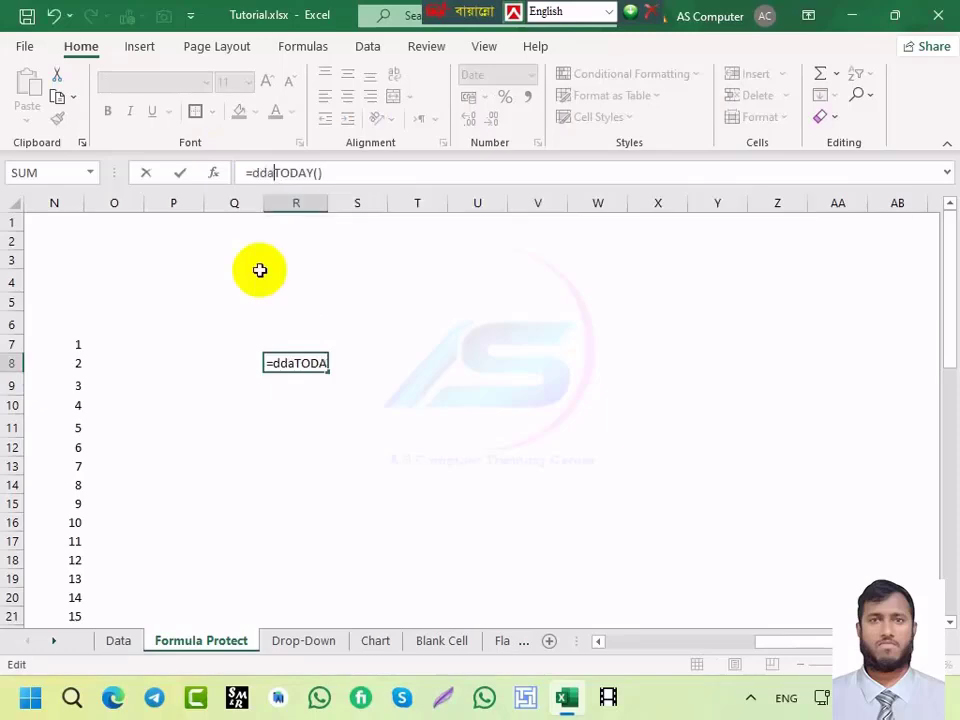
key("BackSpace")
key("BackSpace")
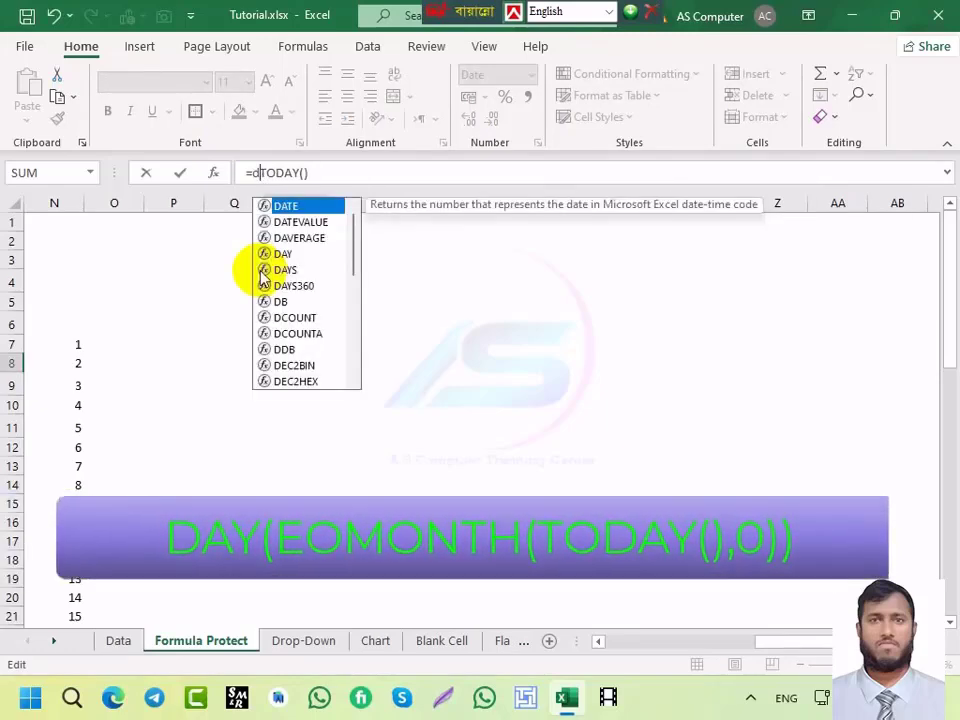
type("ay")
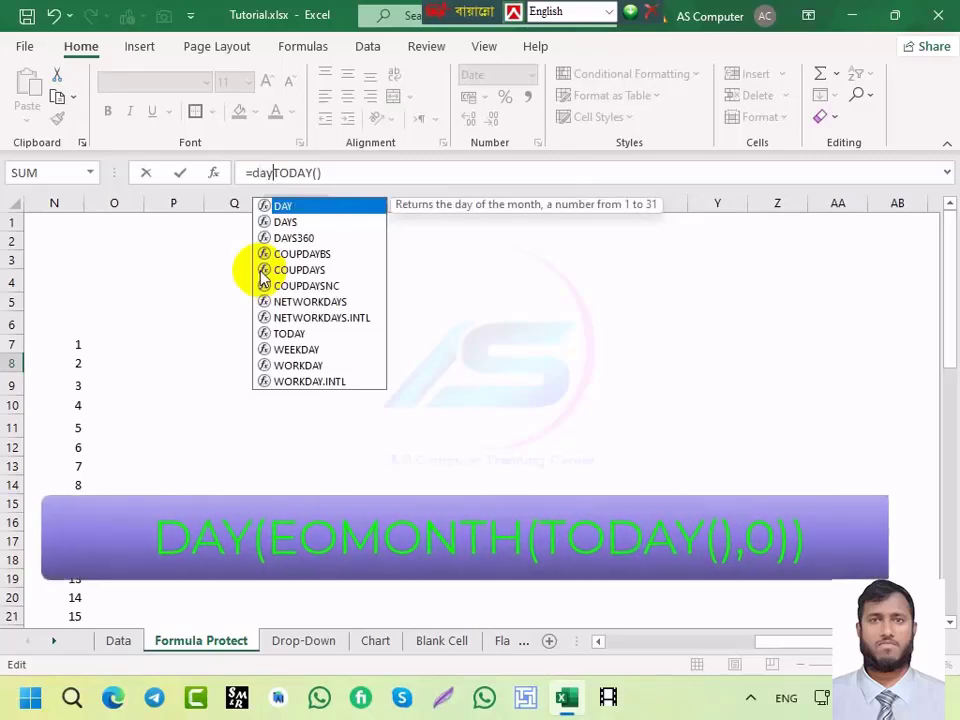
key("Tab")
type("eo")
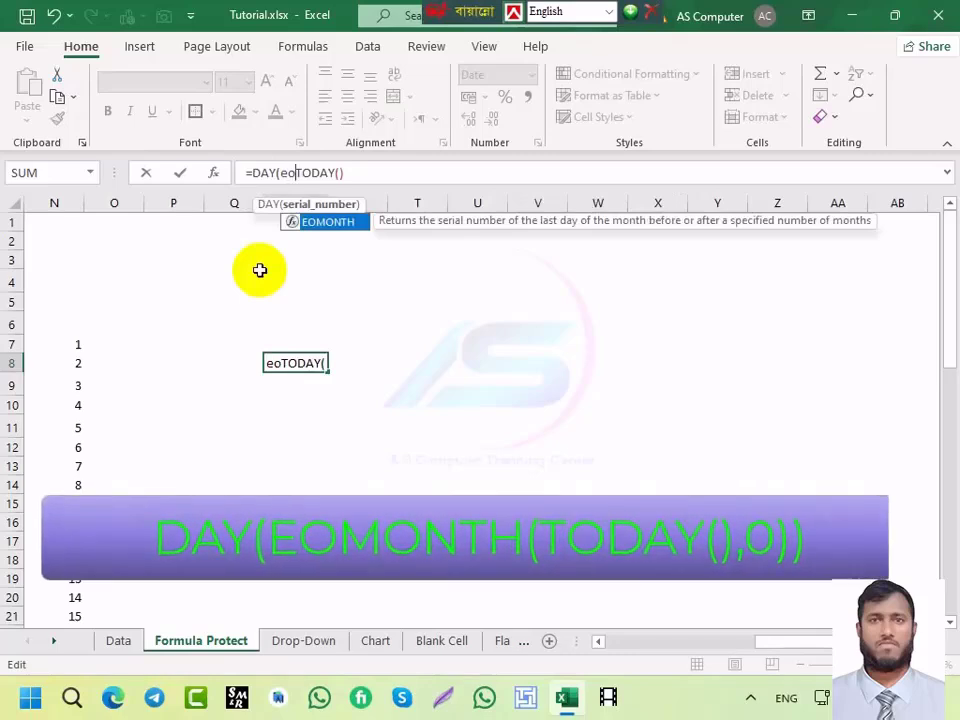
key("Tab")
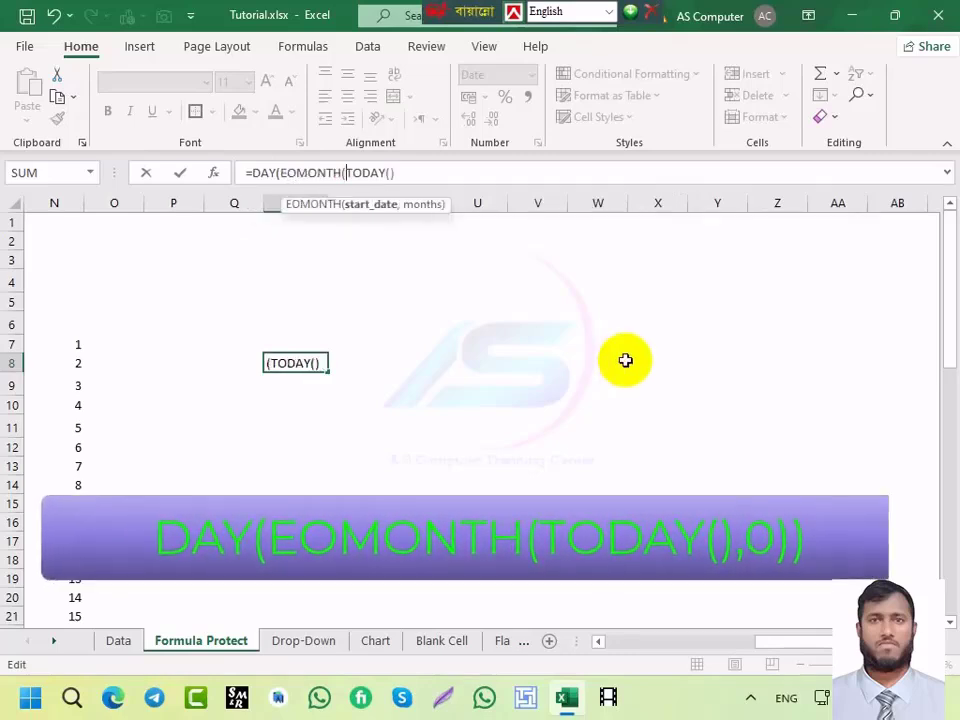
type(",0")
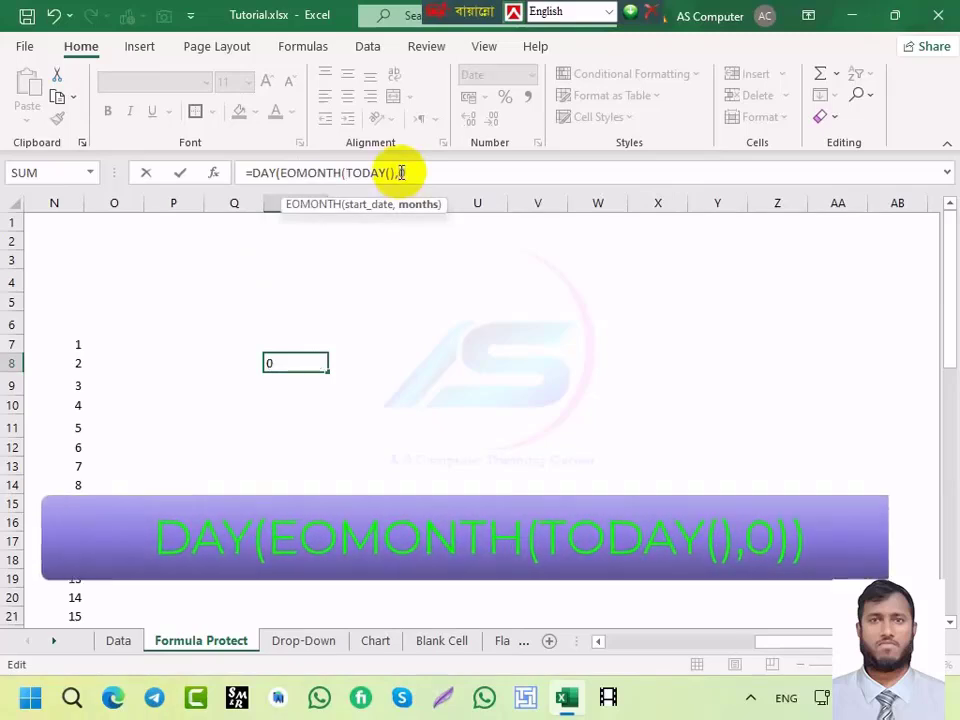
key("Return")
key("Return")
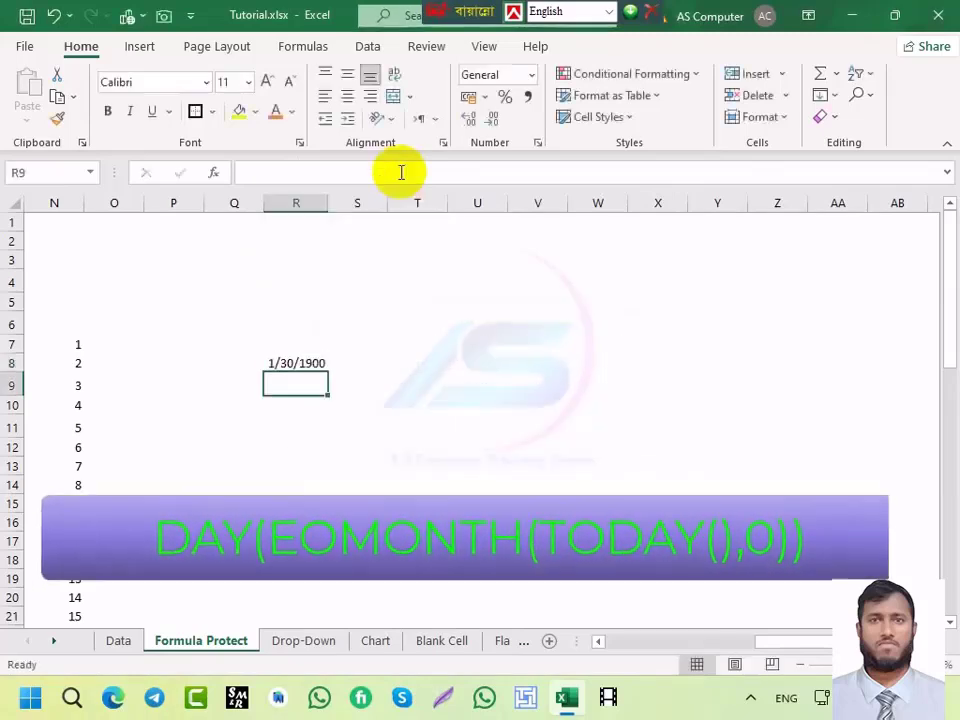
Step: Apply the General number format to R8 so it displays 30
left_click(299, 364)
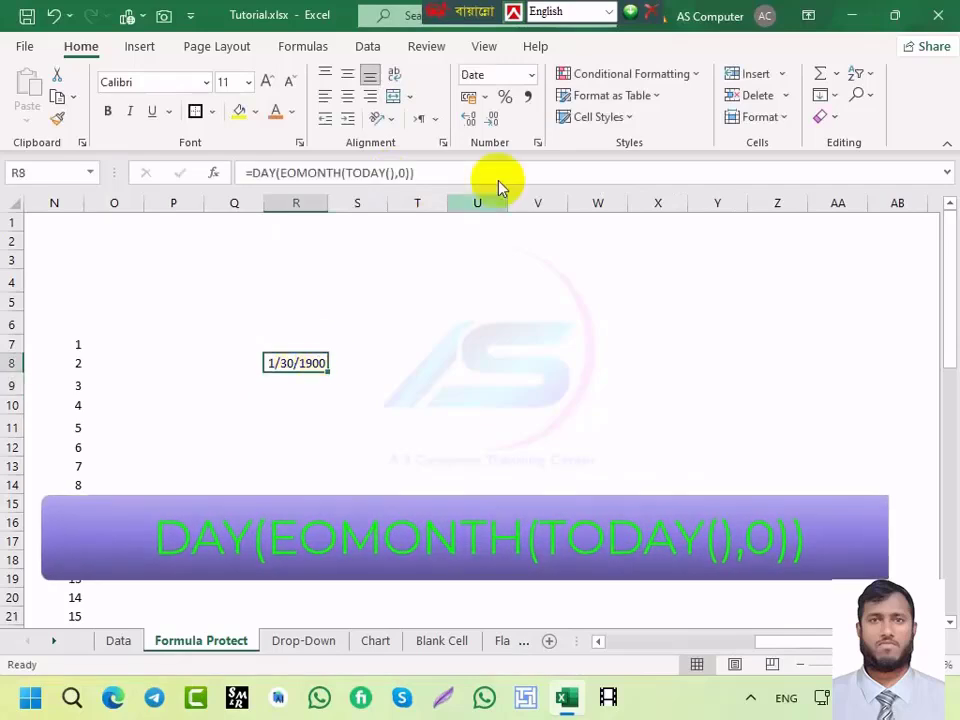
left_click(531, 75)
left_click(536, 110)
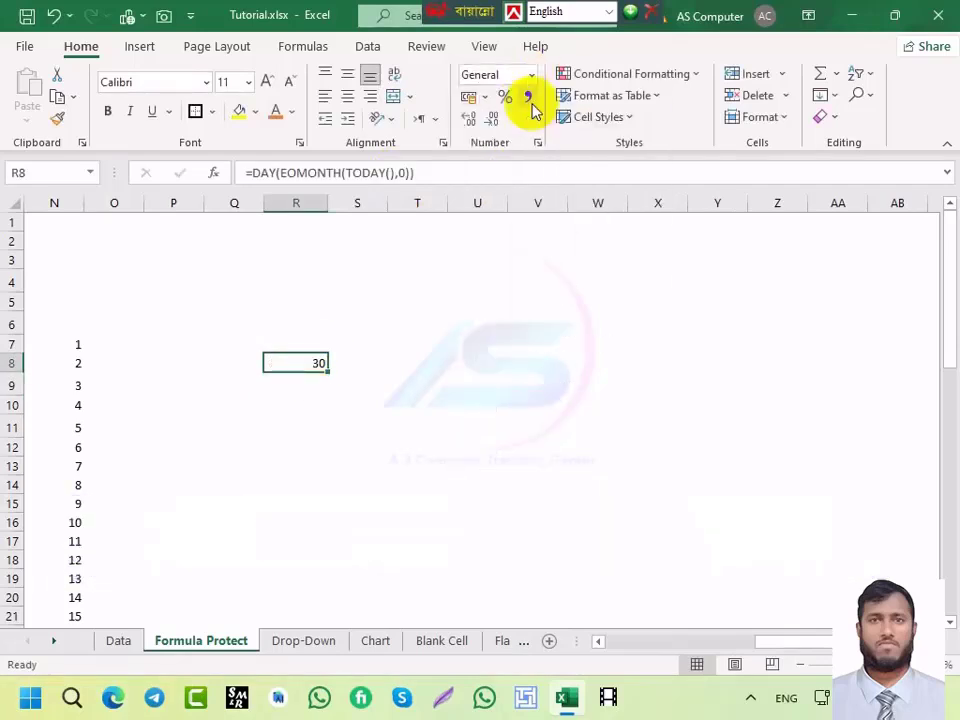
left_click(354, 422)
left_click(321, 364)
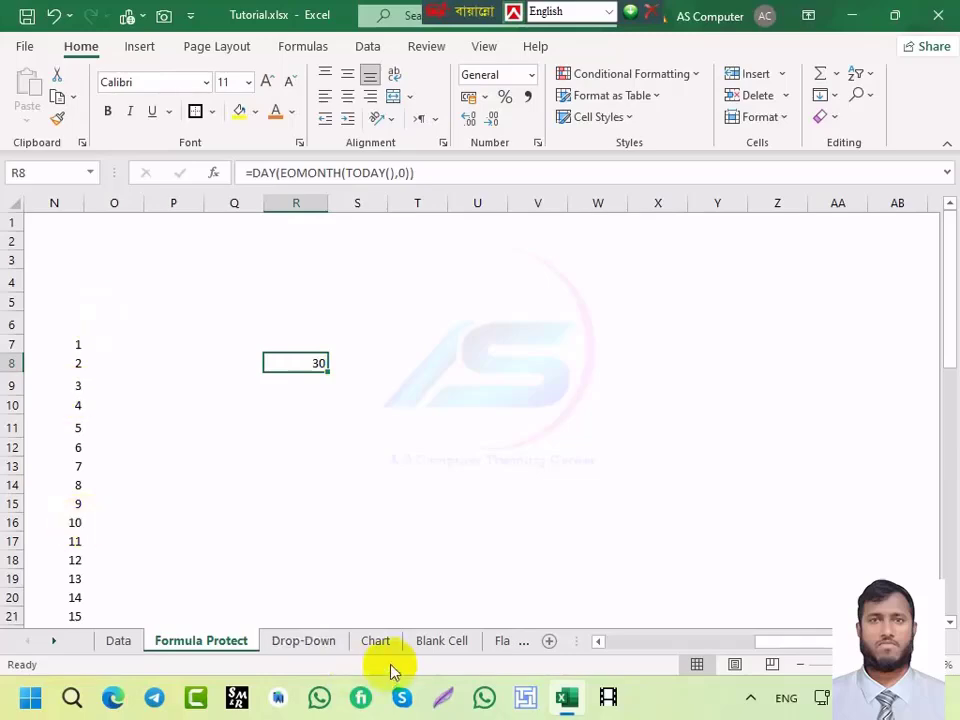
Step: Go to the Flash Cell sheet and clear the old values in D4:D7
left_click(120, 643)
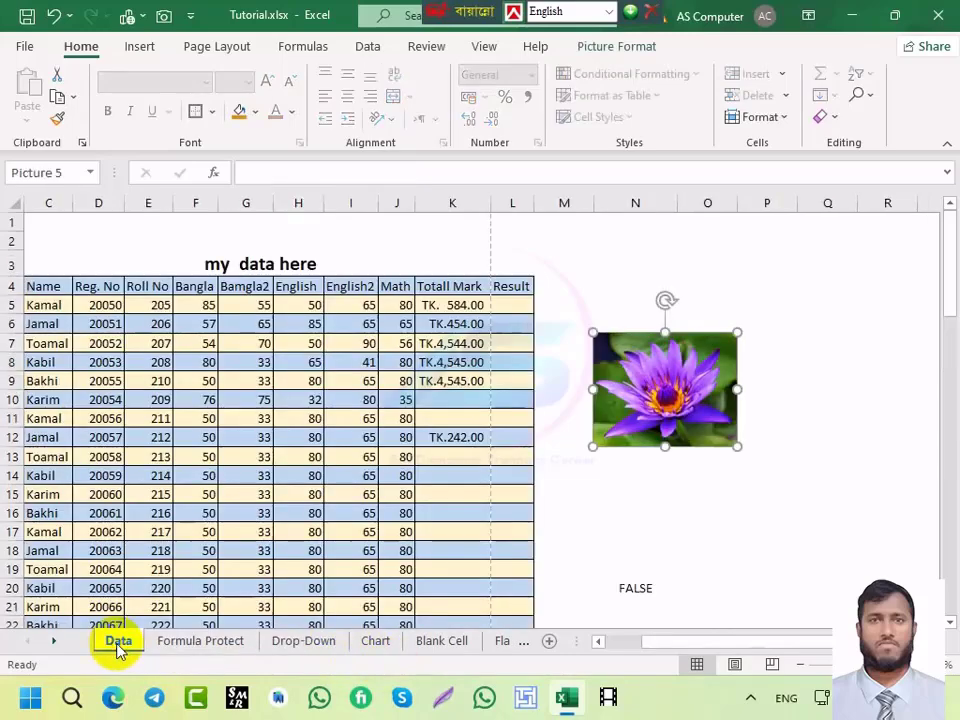
left_click(225, 645)
left_click(428, 643)
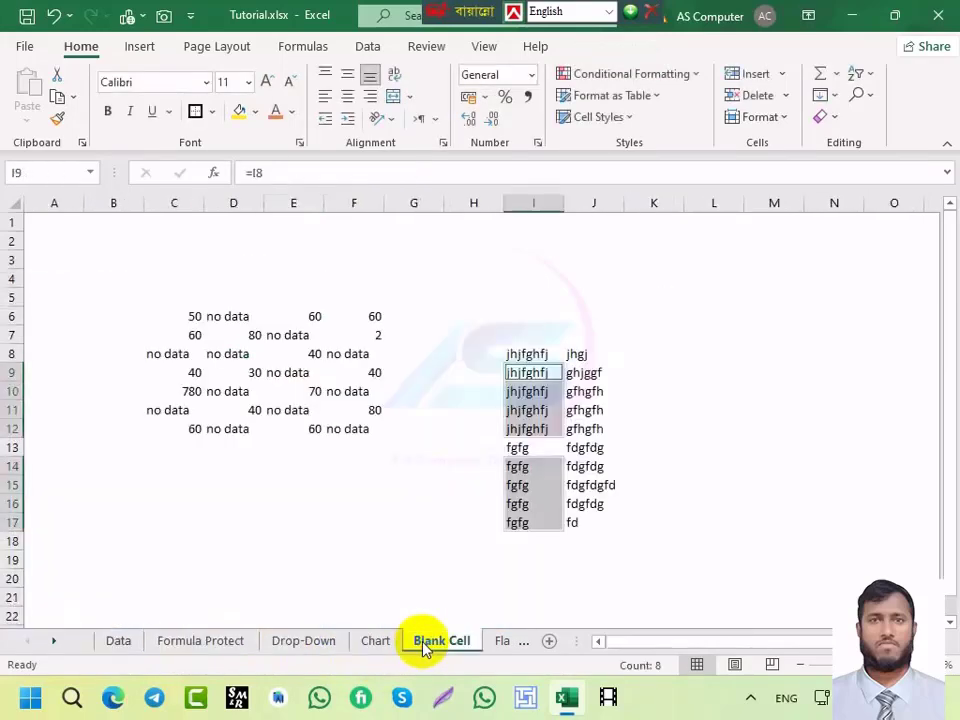
left_click(497, 640)
left_click_drag(275, 283, 276, 339)
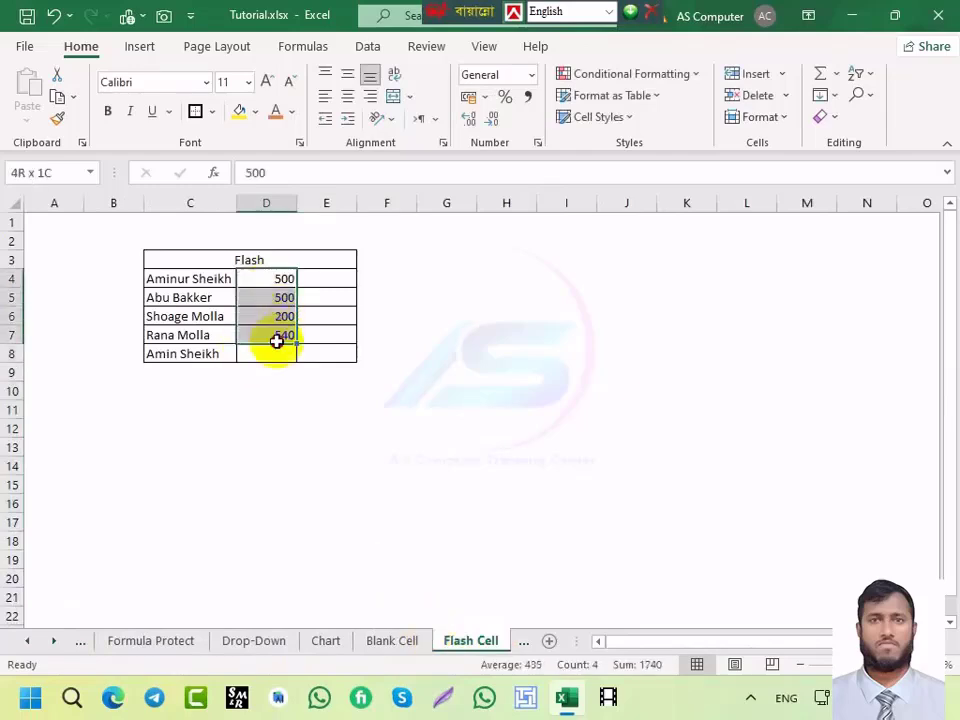
key("Delete")
Step: Enter the example first name in D4 and Flash Fill the remaining first names
left_click(269, 282)
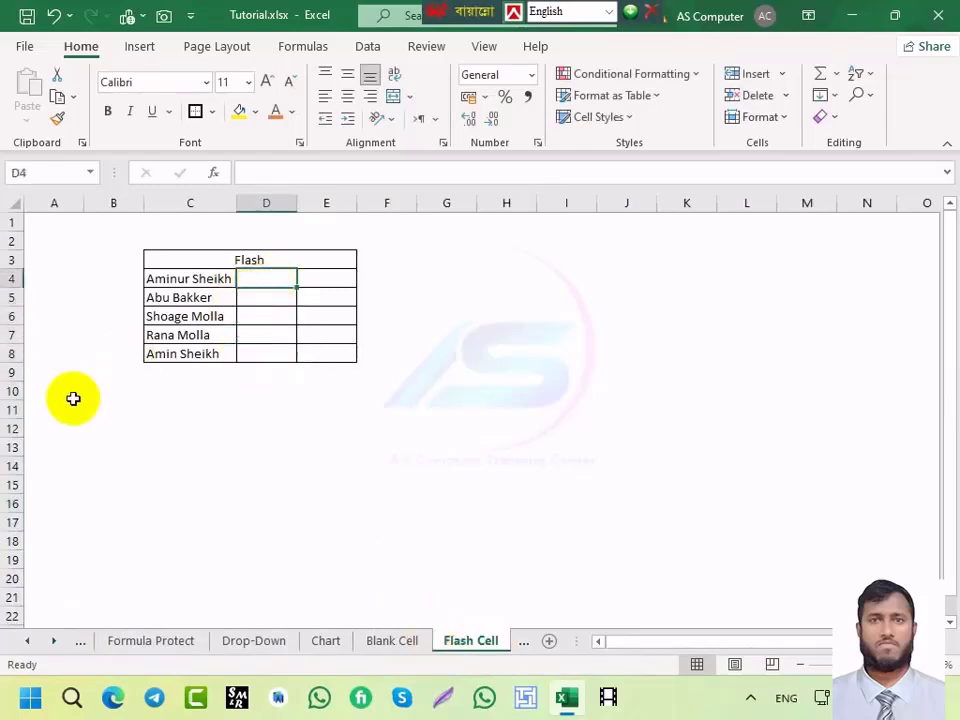
type("amin")
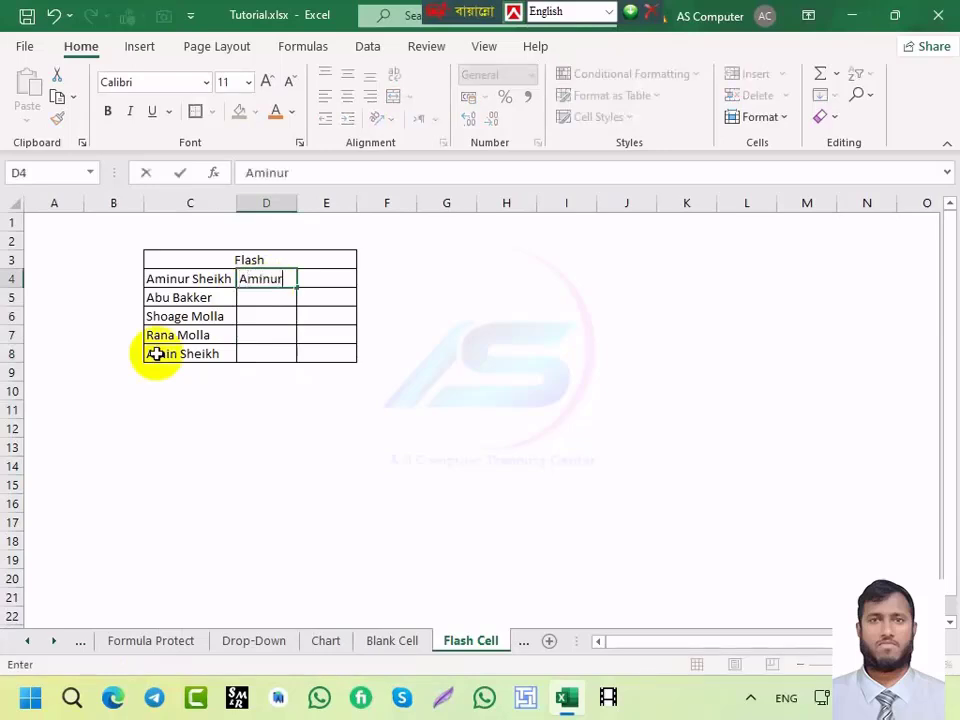
key("Return")
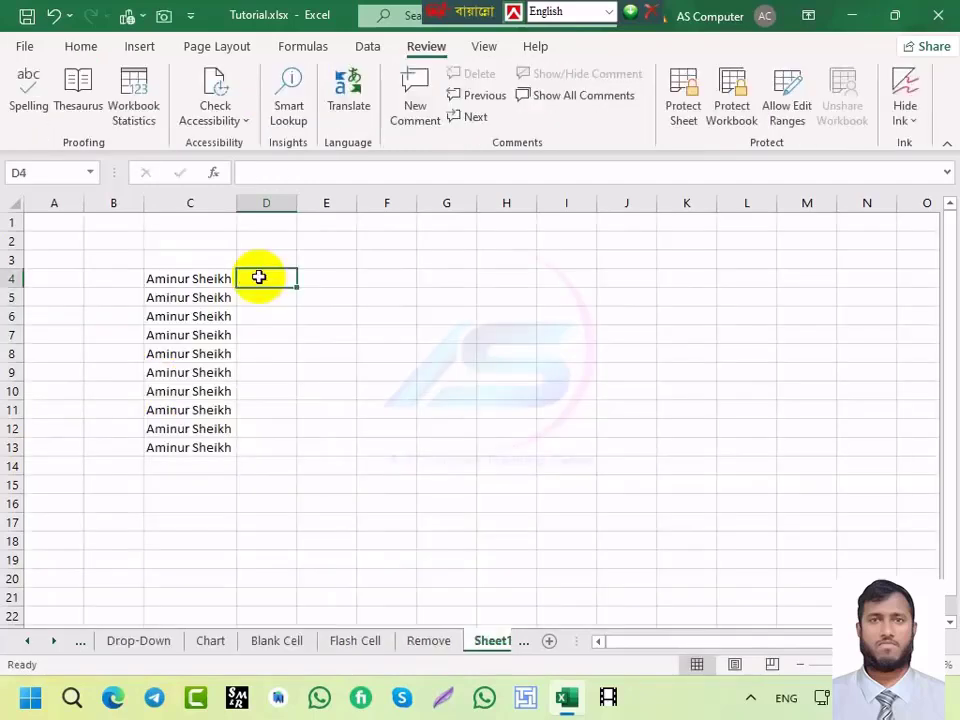
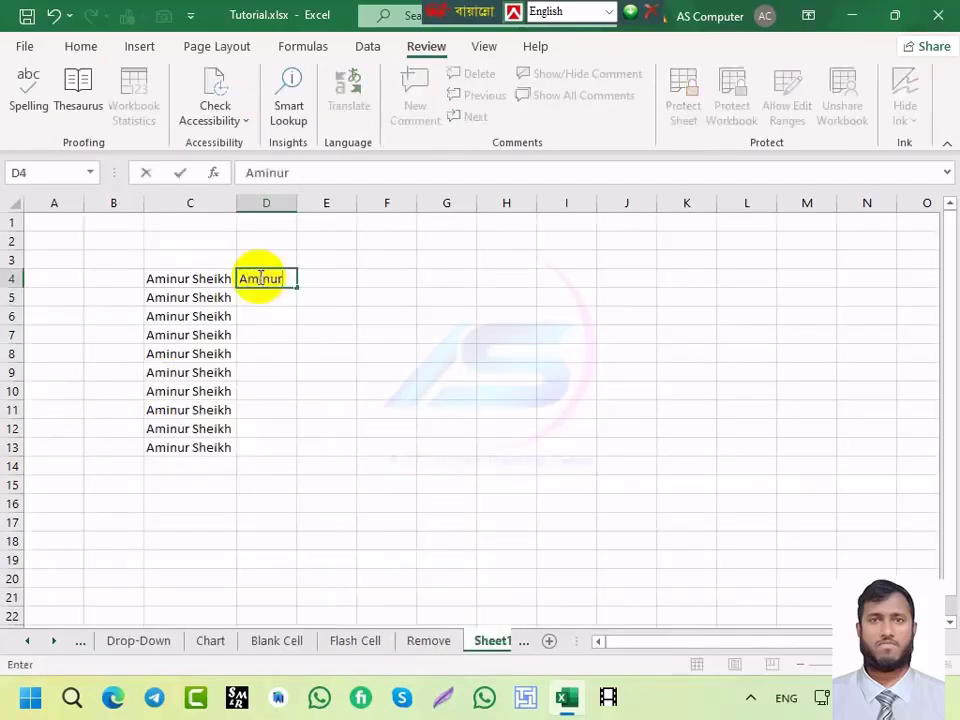
key("Return")
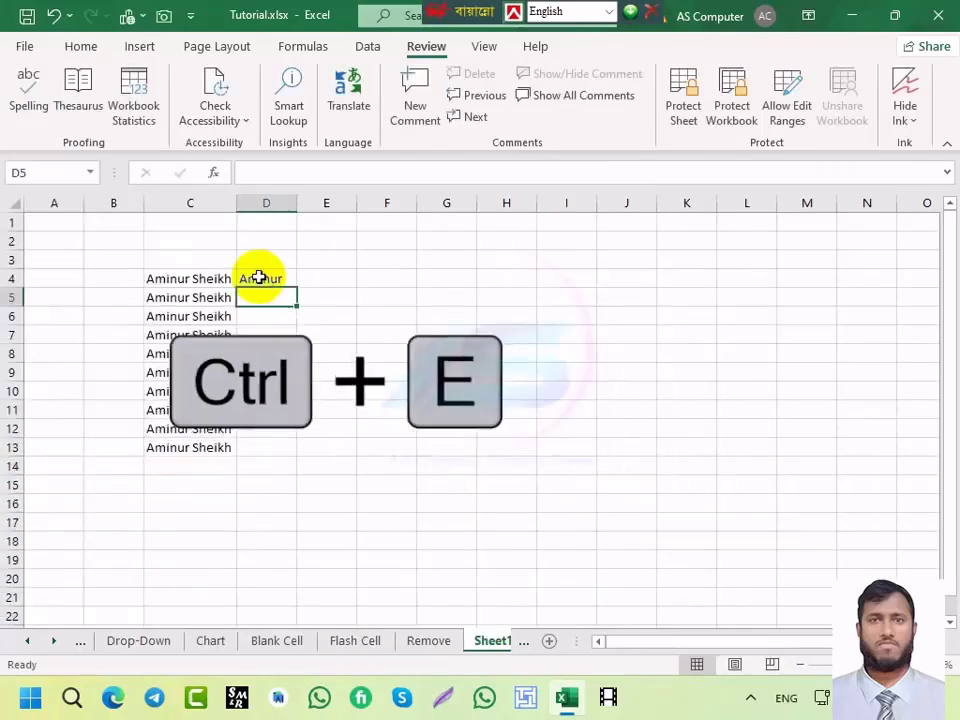
key("ctrl+e")
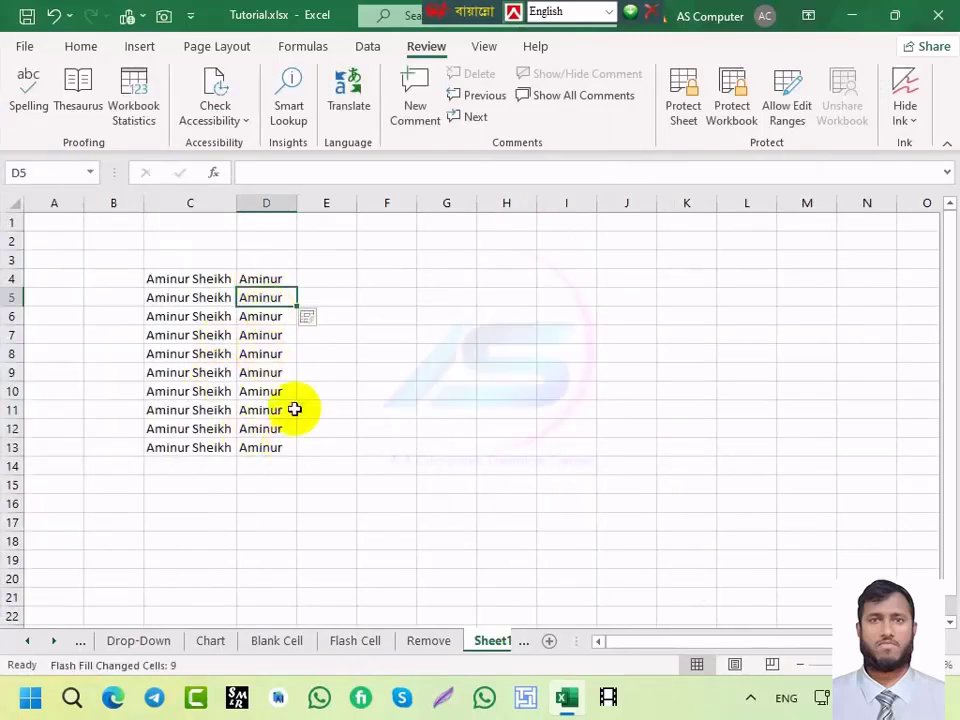
Step: Enter the example surname in E4 and Flash Fill the remaining surnames
left_click(328, 278)
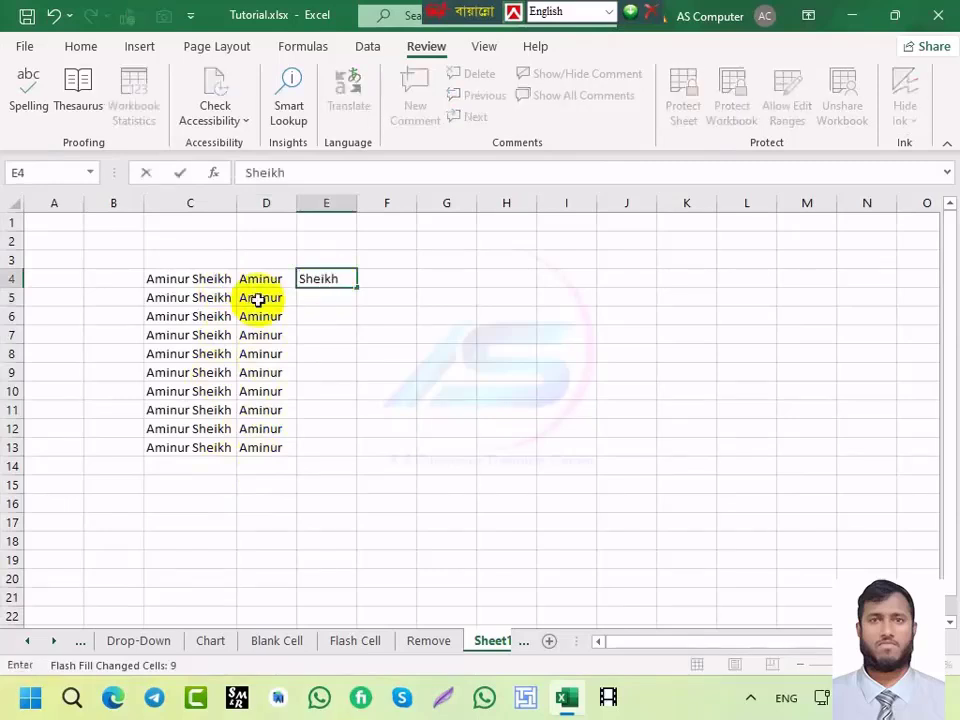
key("Return")
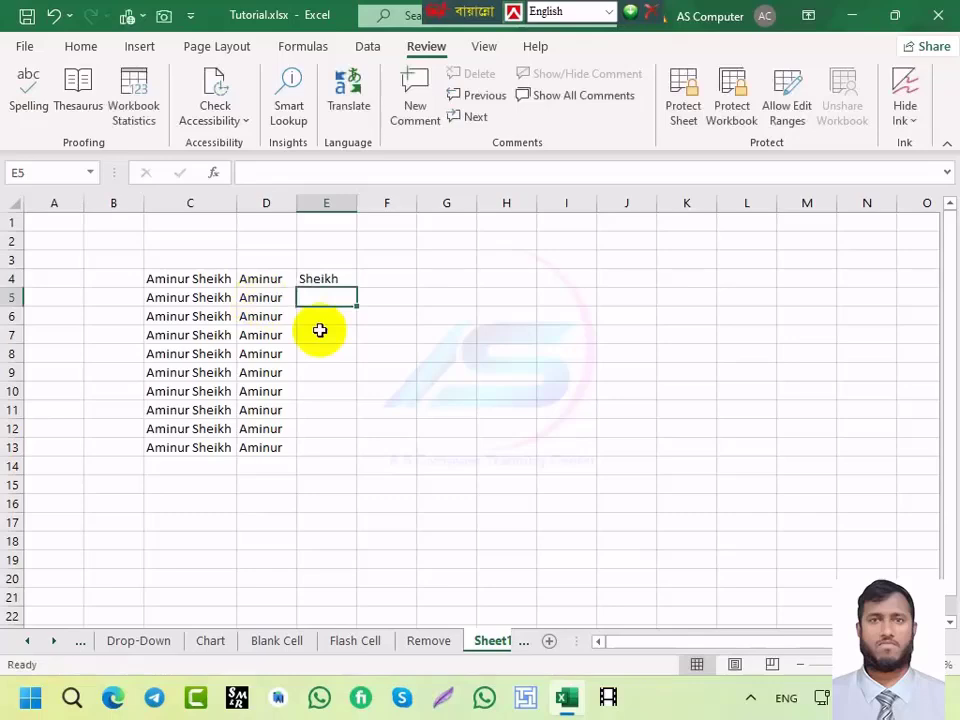
key("ctrl+e")
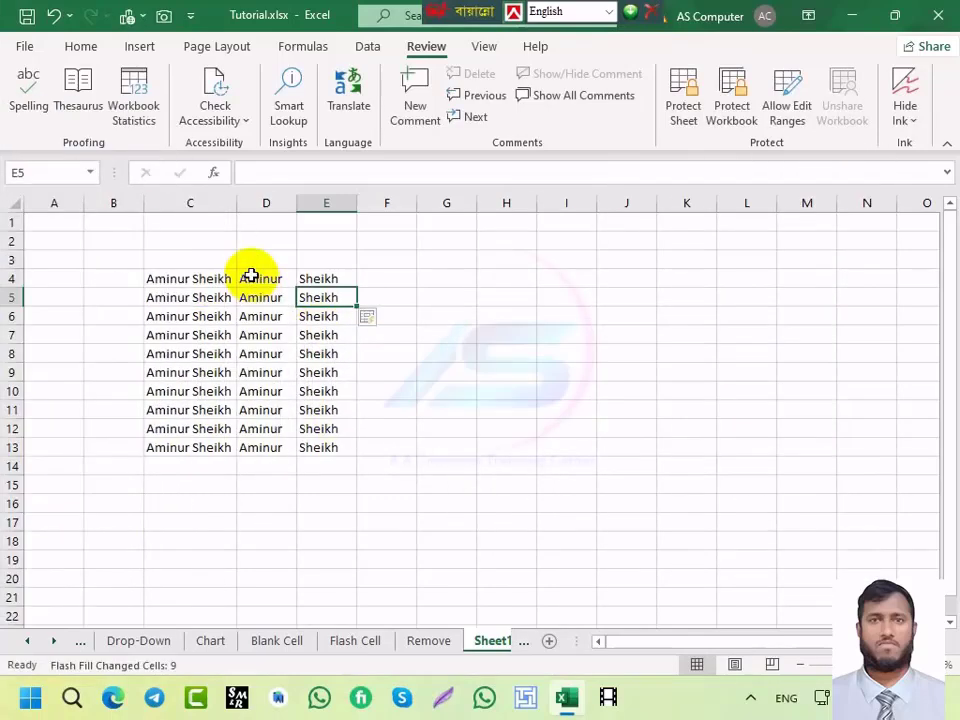
Step: Add the column headers '1st' in D3 and 'last' in E3
left_click_drag(257, 279, 320, 455)
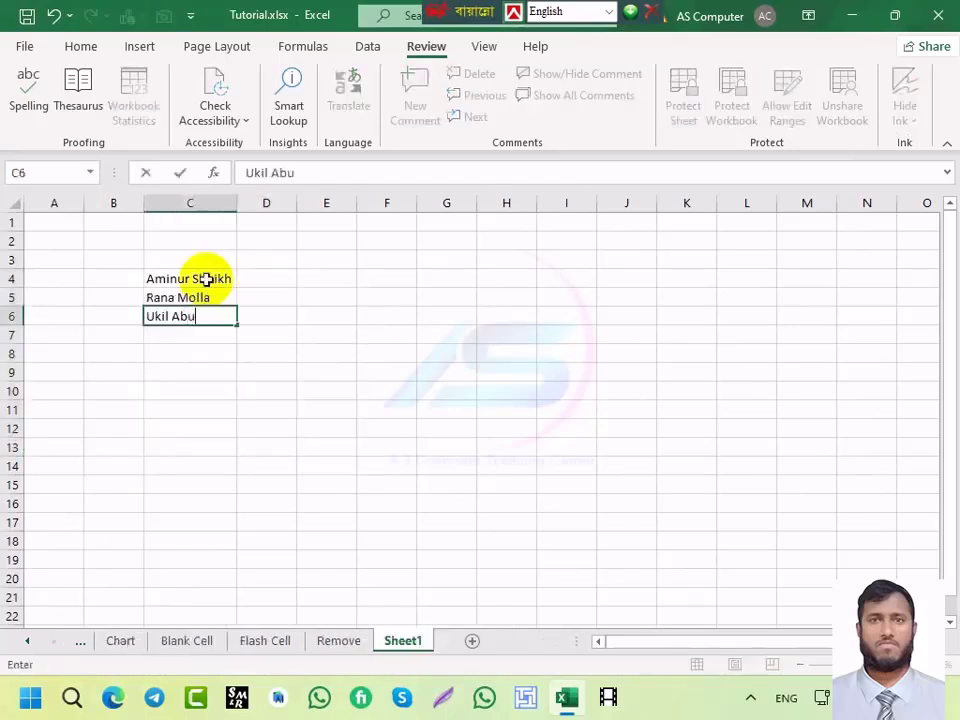
left_click(253, 283)
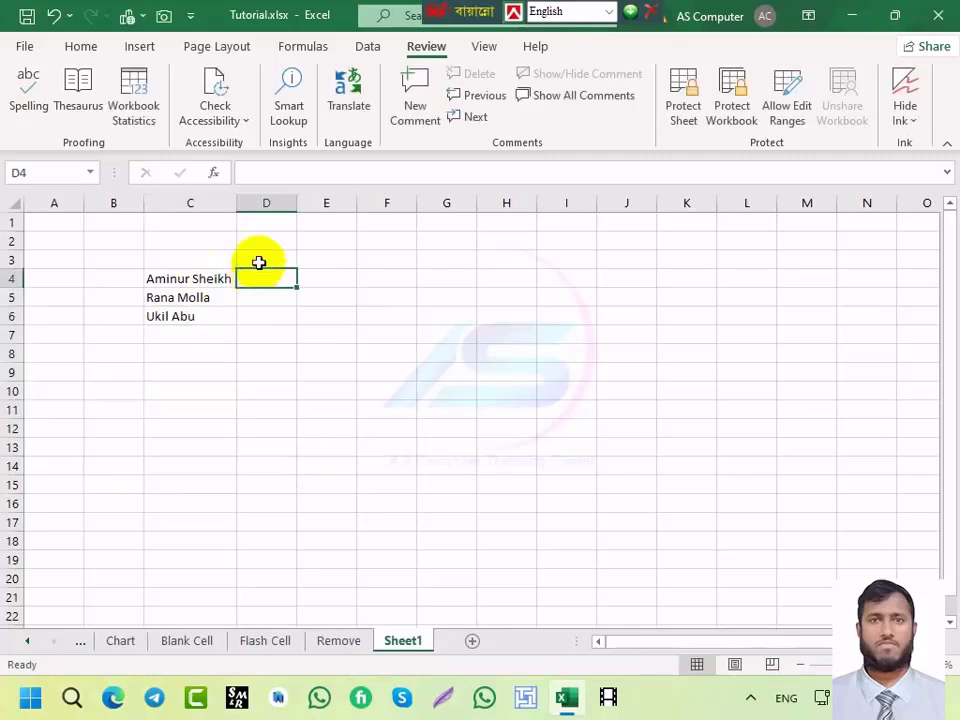
left_click(259, 261)
type("1")
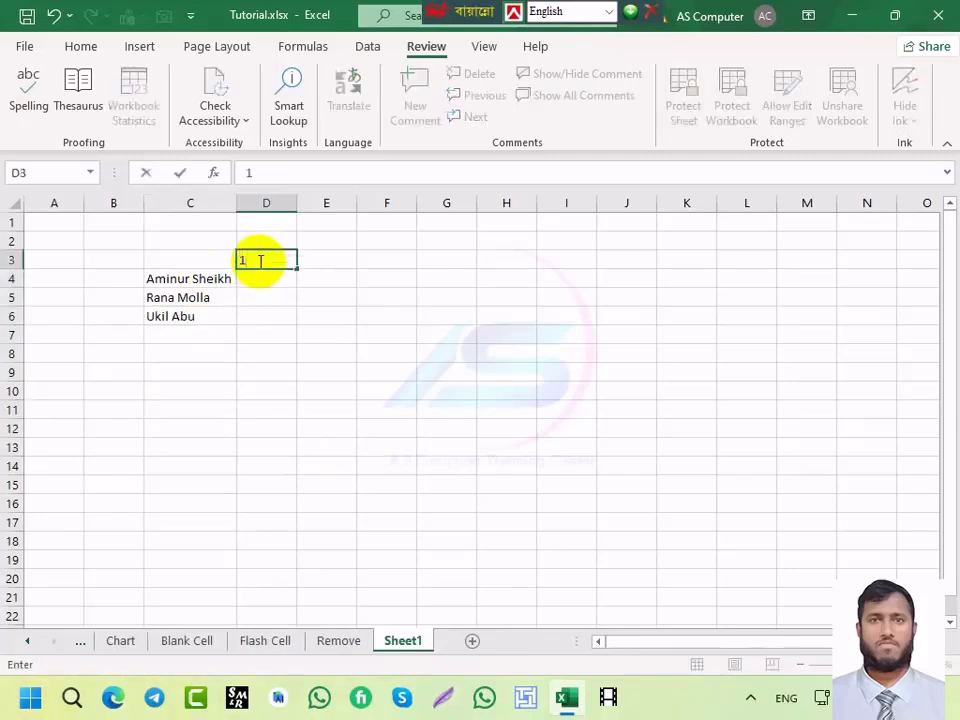
type("st")
key("Tab")
type("la")
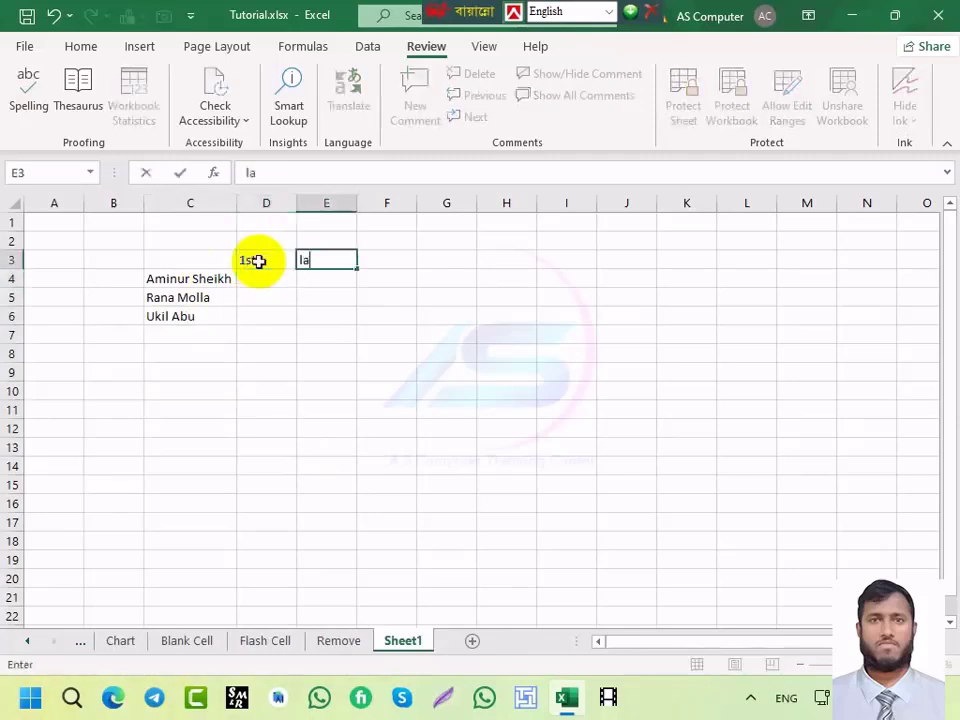
left_click(266, 279)
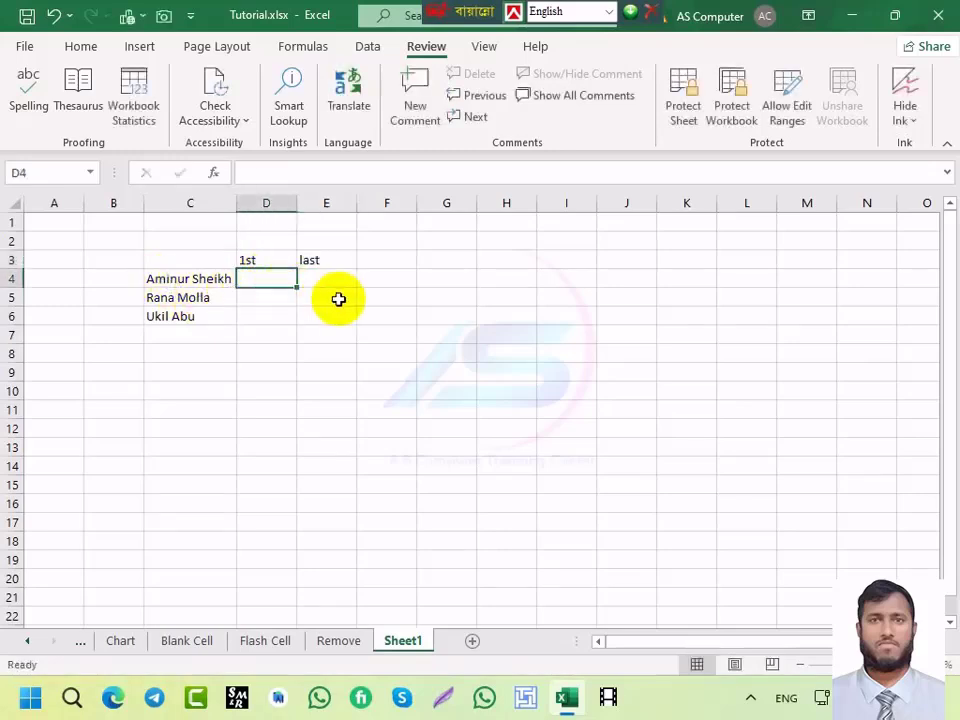
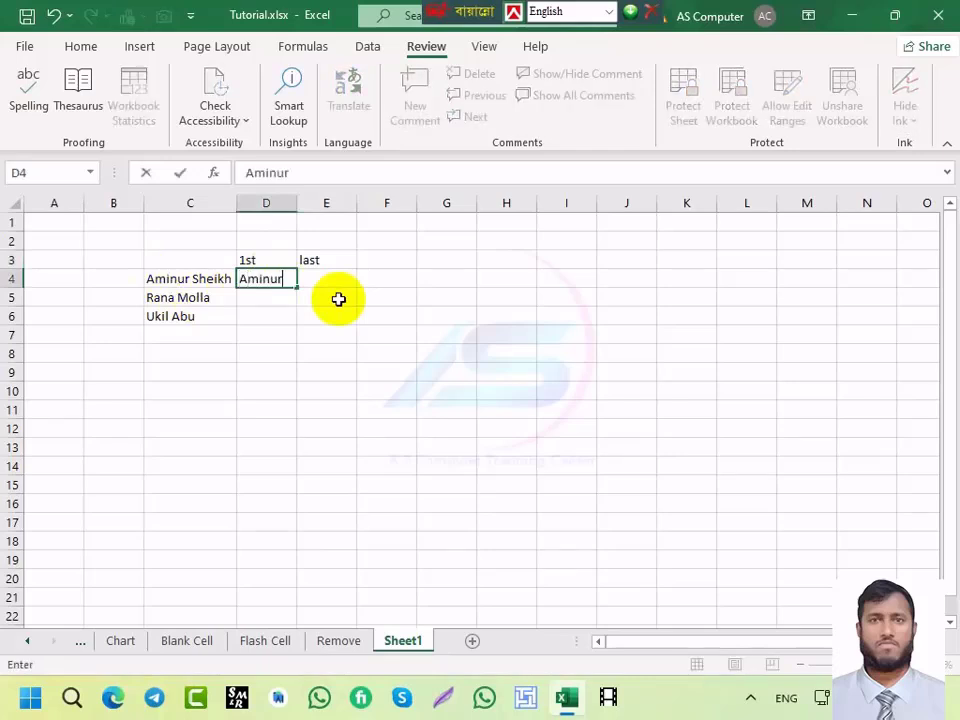
Step: Enter example first and last names in D4:E4 and Flash Fill both columns
key("Tab")
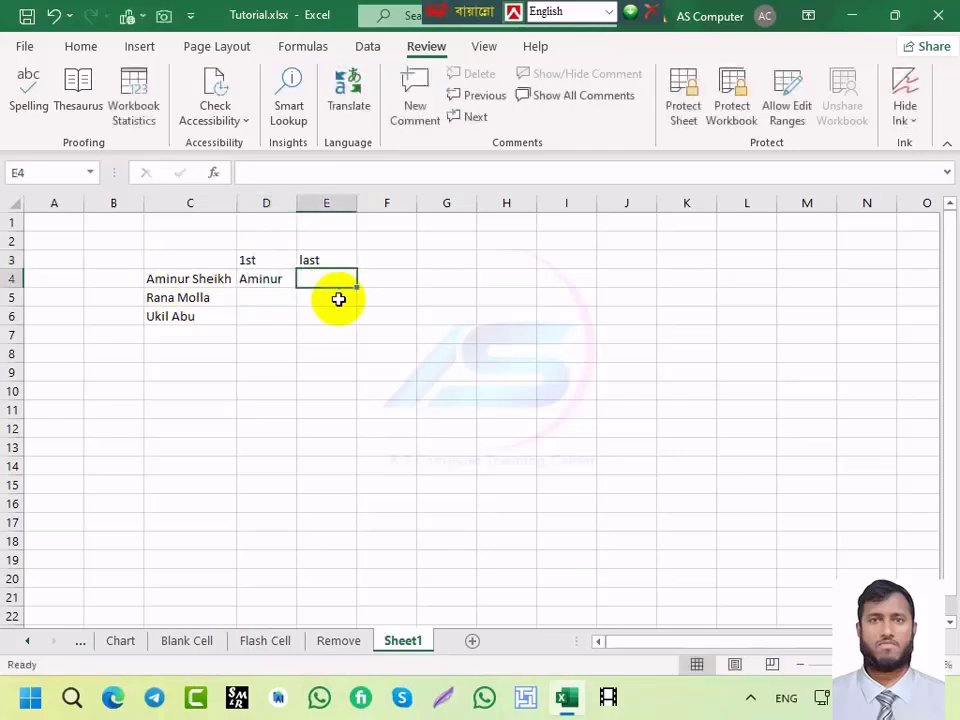
left_click(267, 296)
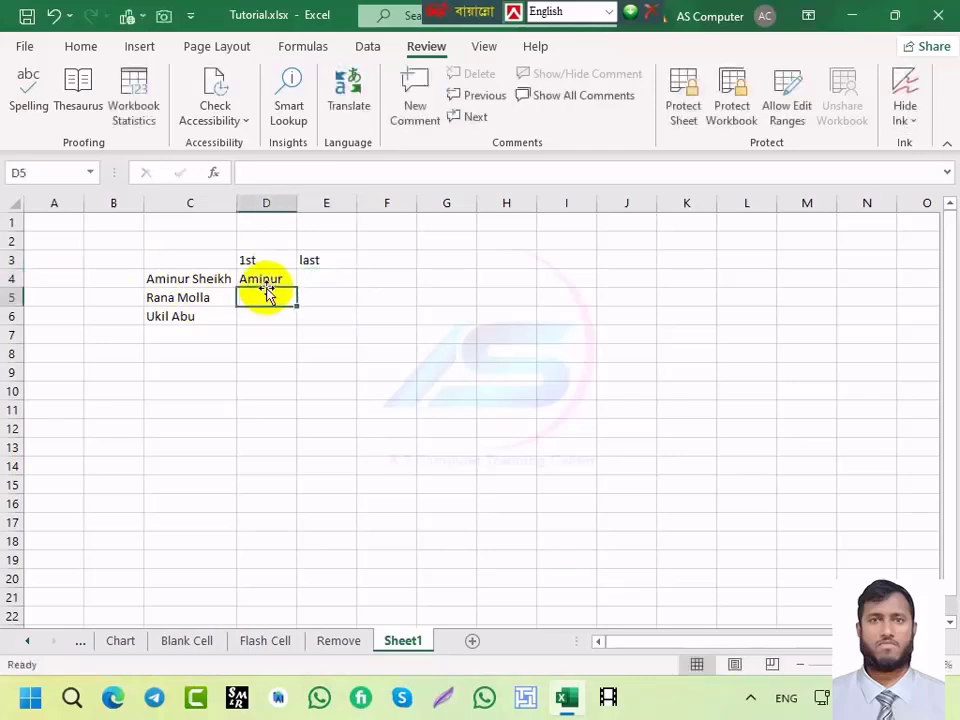
key("ctrl+e")
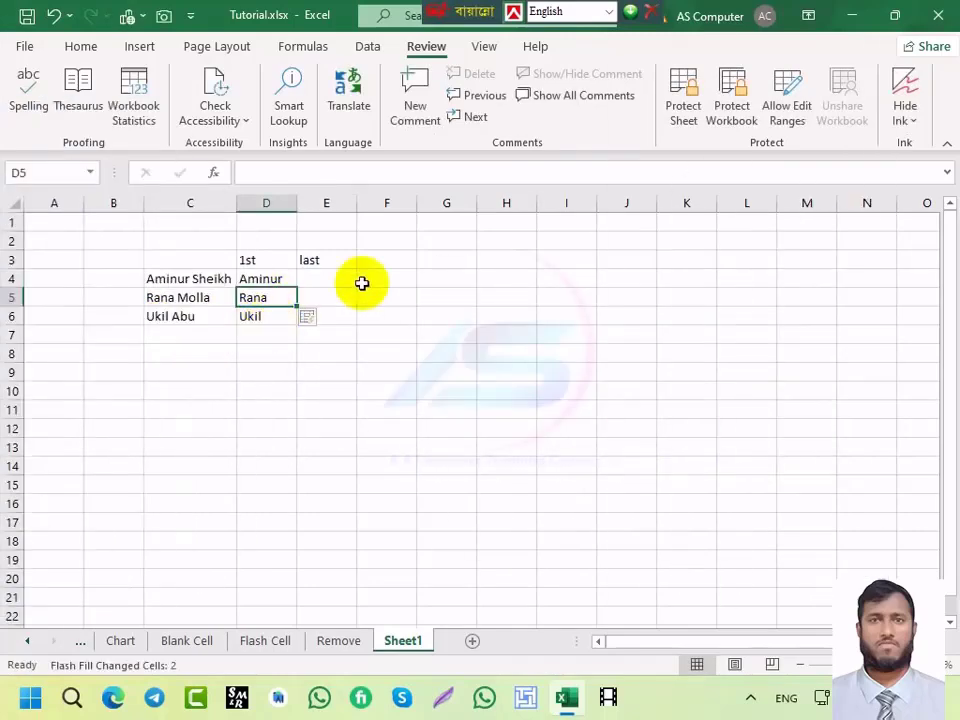
left_click(336, 277)
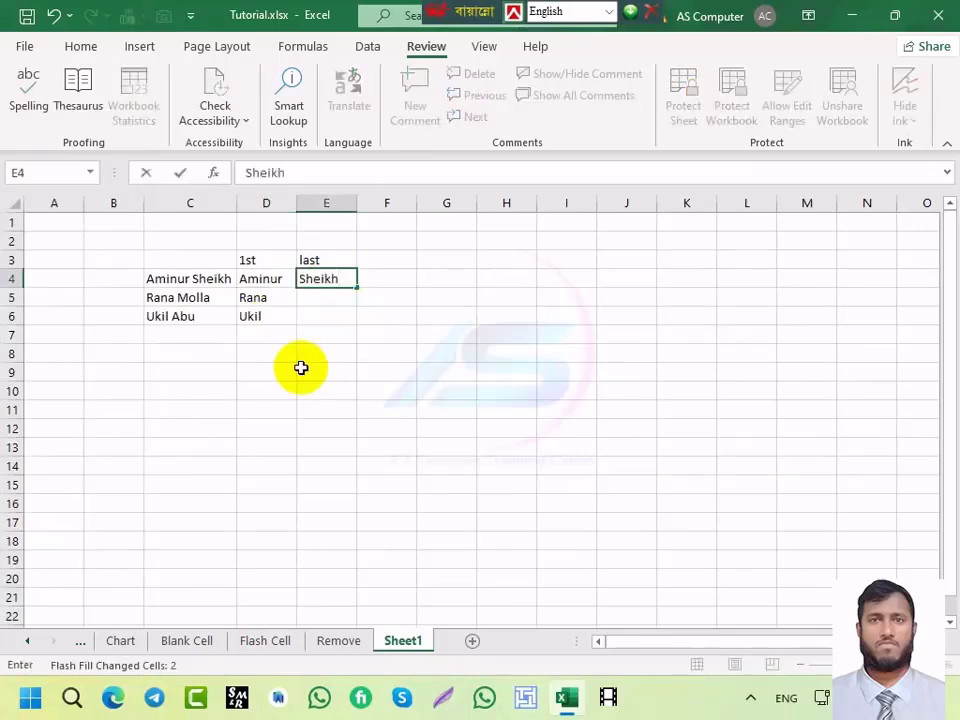
left_click(321, 298)
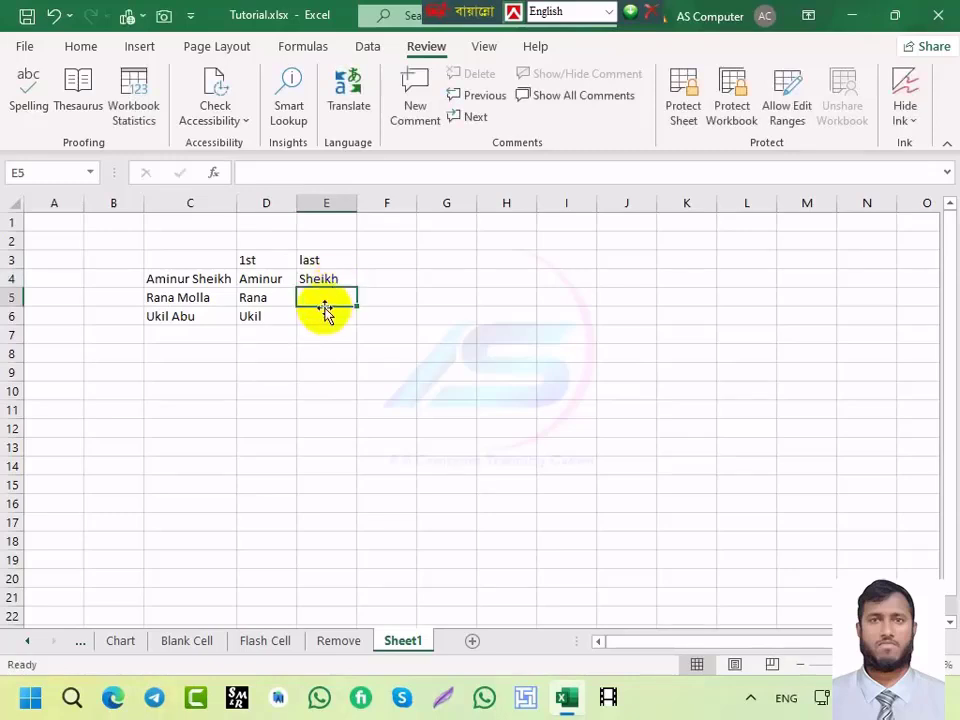
key("ctrl+e")
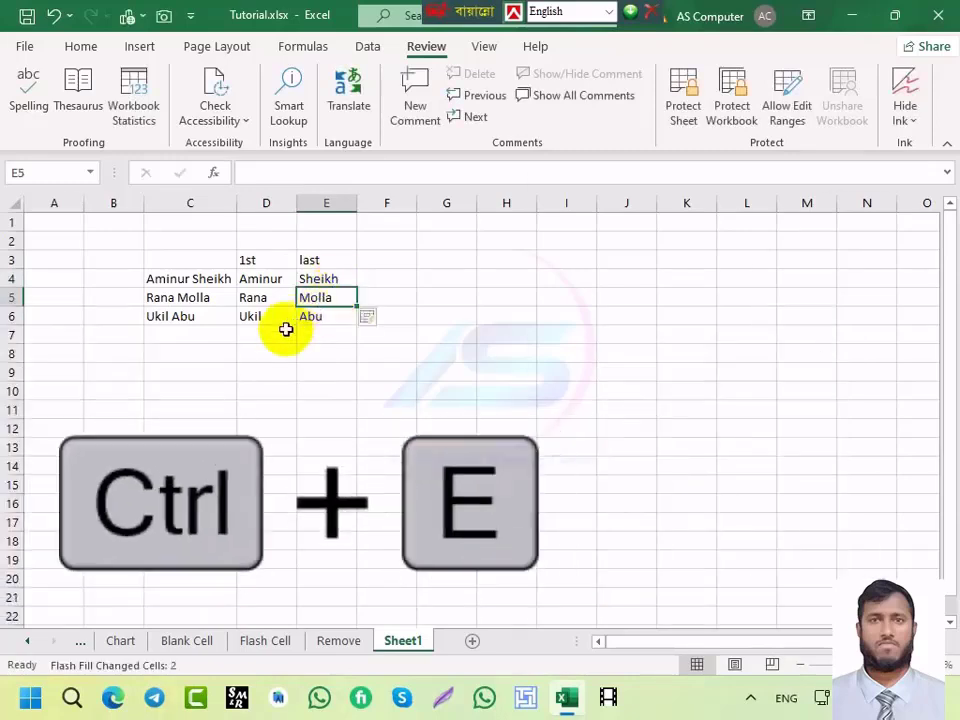
Step: Clear the filled names in D5:E6 and redo Flash Fill for both columns
left_click(276, 281)
left_click_drag(248, 297, 324, 313)
key("Delete")
left_click(261, 300)
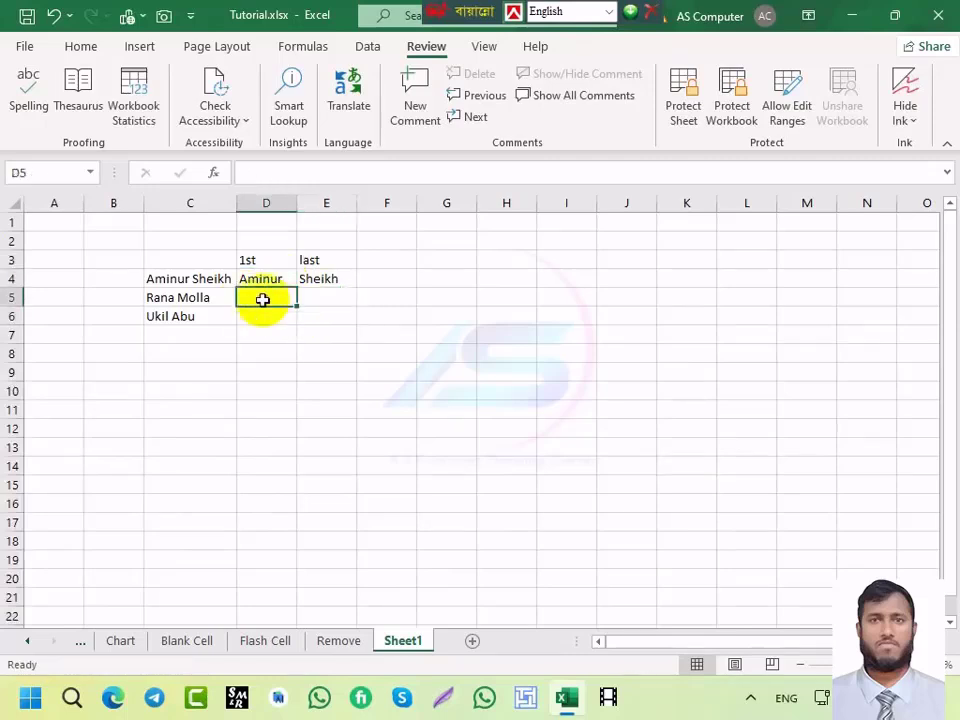
key("ctrl+e")
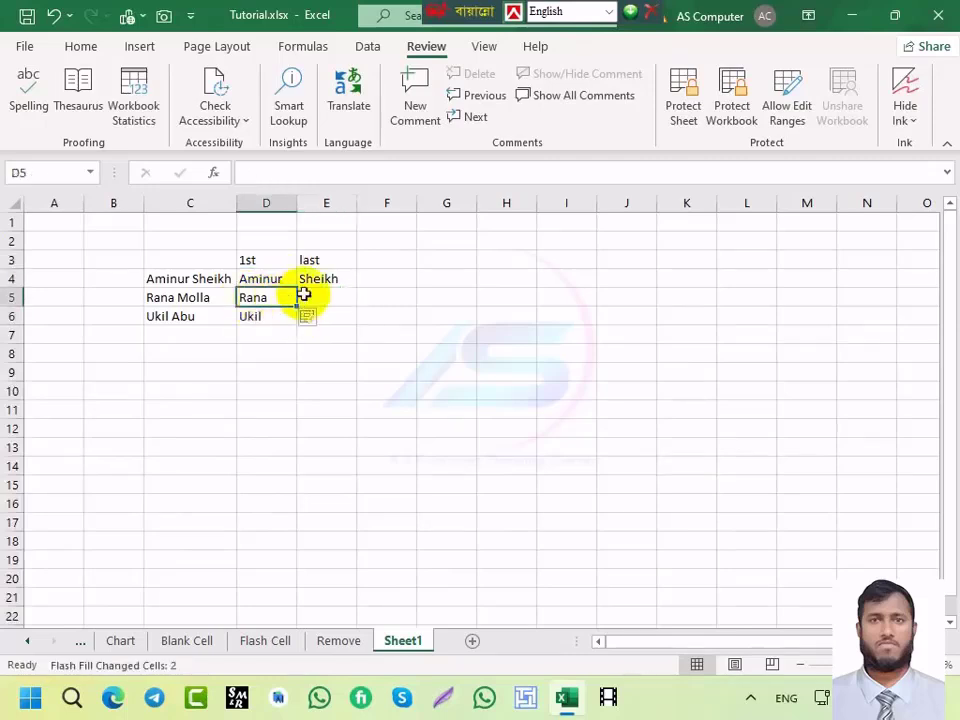
left_click(308, 294)
key("ctrl+e")
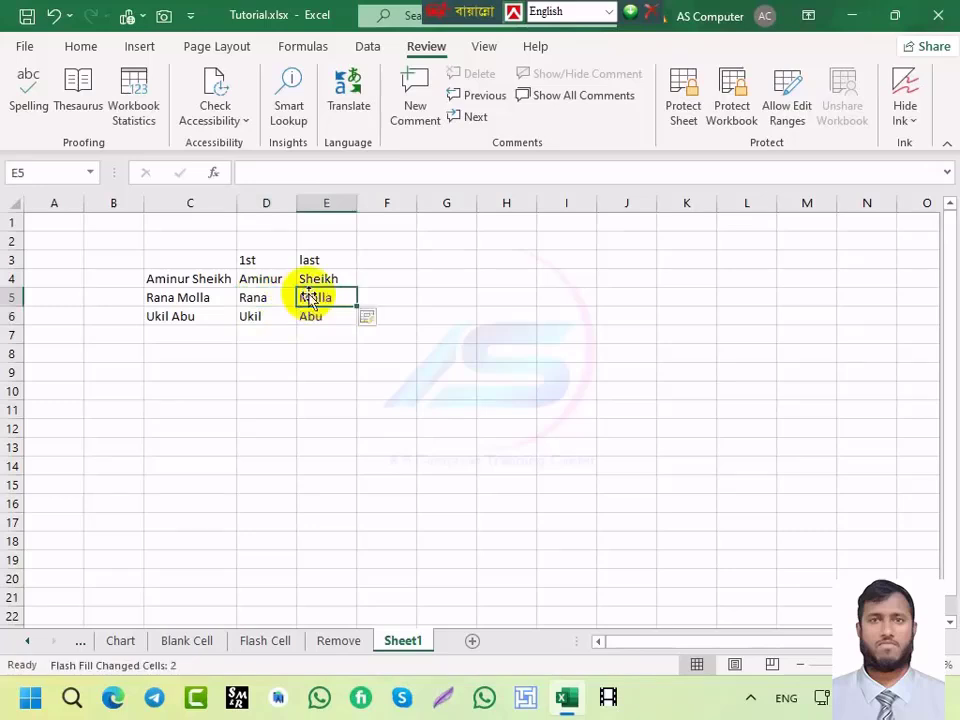
Step: Copy the three full names down to row 27 and clear the split names in D4:E6
left_click_drag(188, 282, 238, 640)
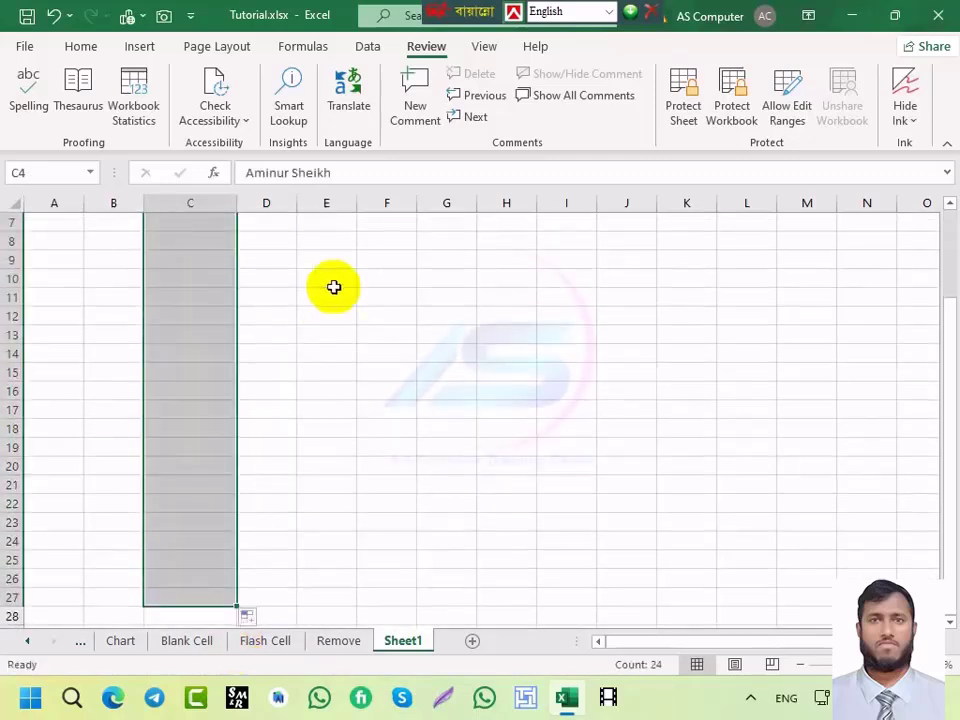
scroll(315, 320, "up", 2)
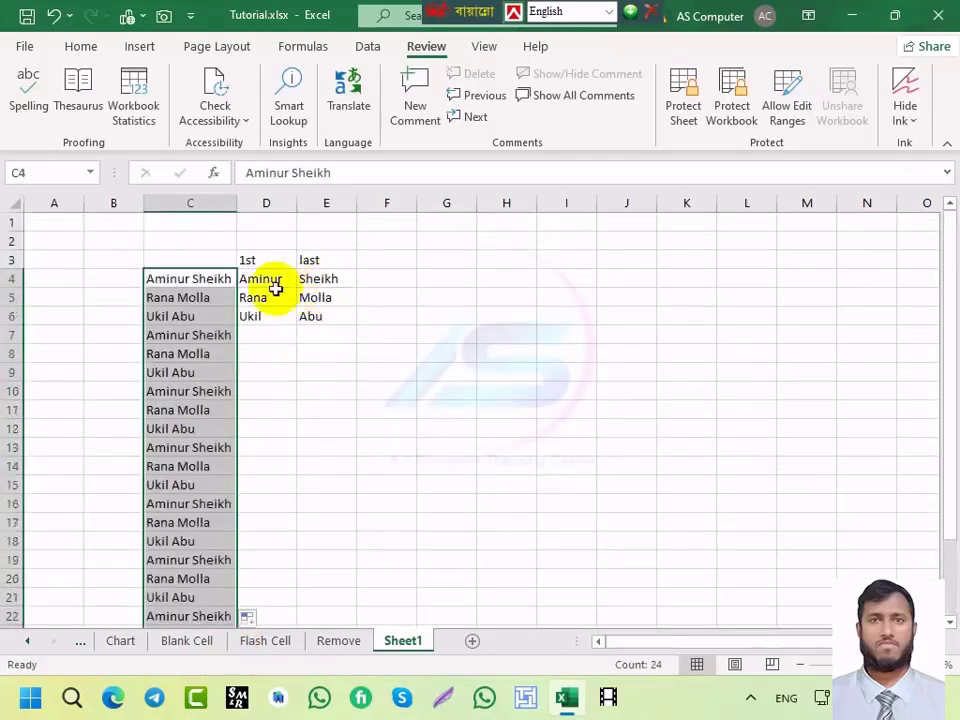
left_click_drag(274, 281, 347, 317)
key("Delete")
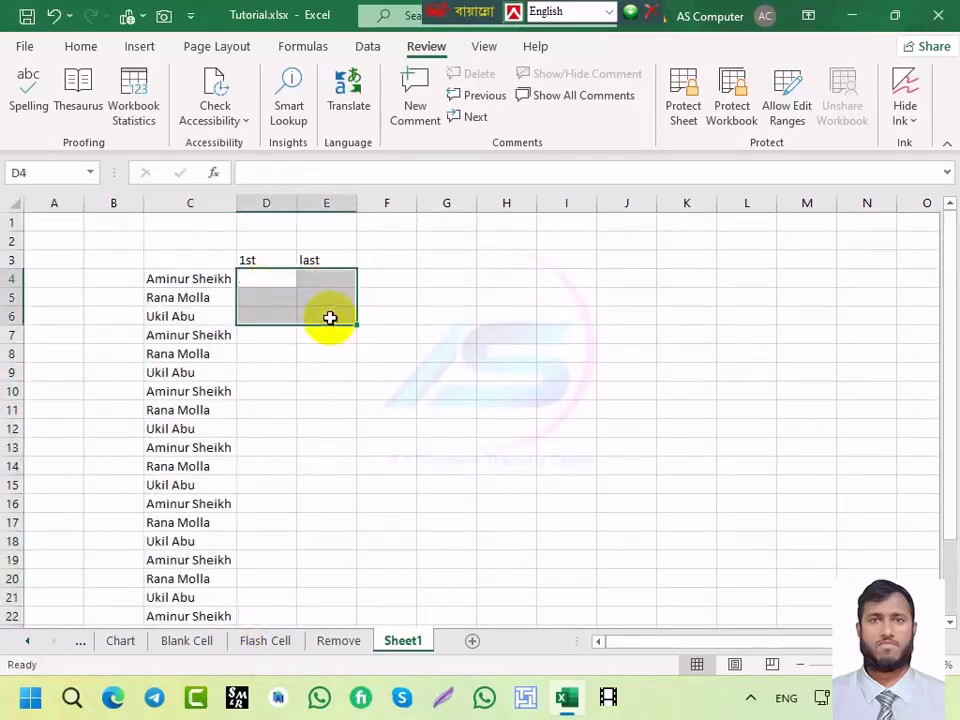
Step: Enter the example first name in D4 and Flash Fill first names down to row 27
left_click(250, 281)
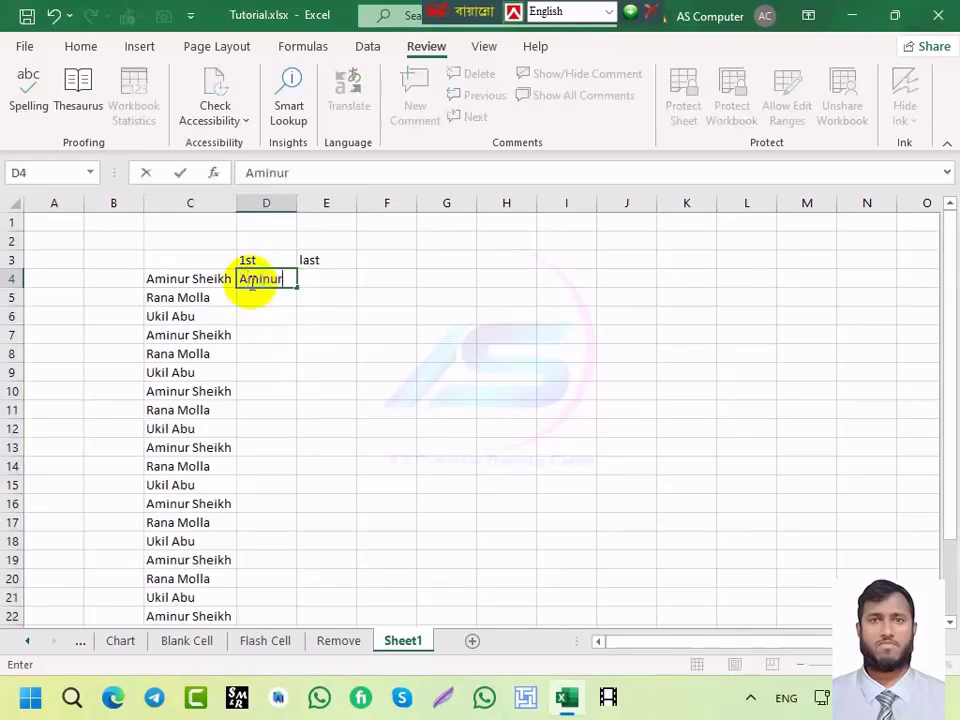
key("Return")
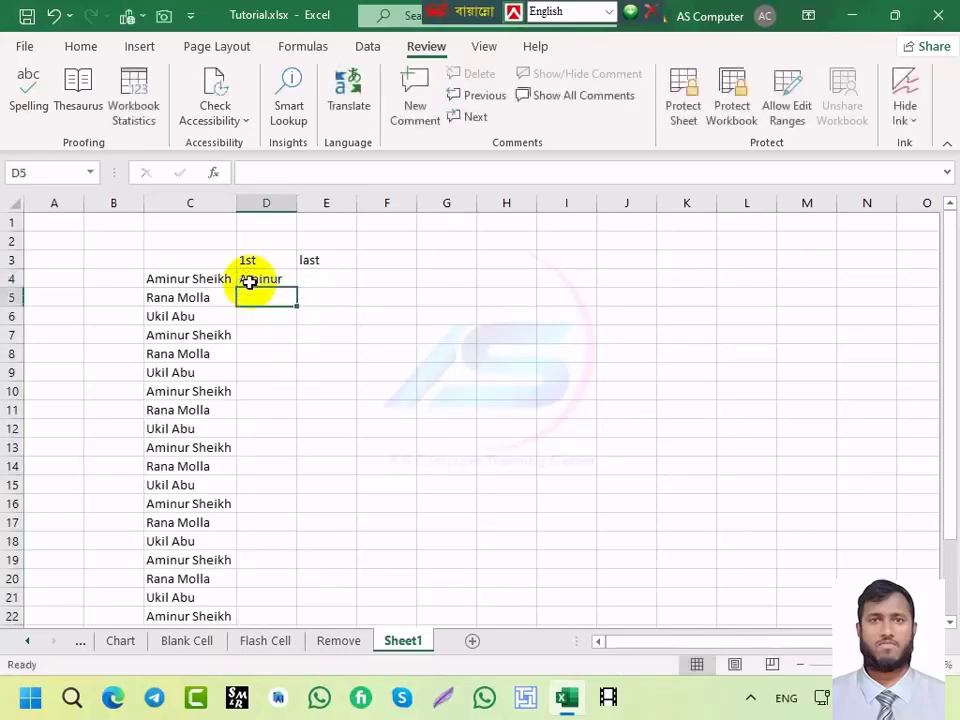
key("ctrl+e")
scroll(375, 478, "down", 4)
scroll(375, 478, "up", 4)
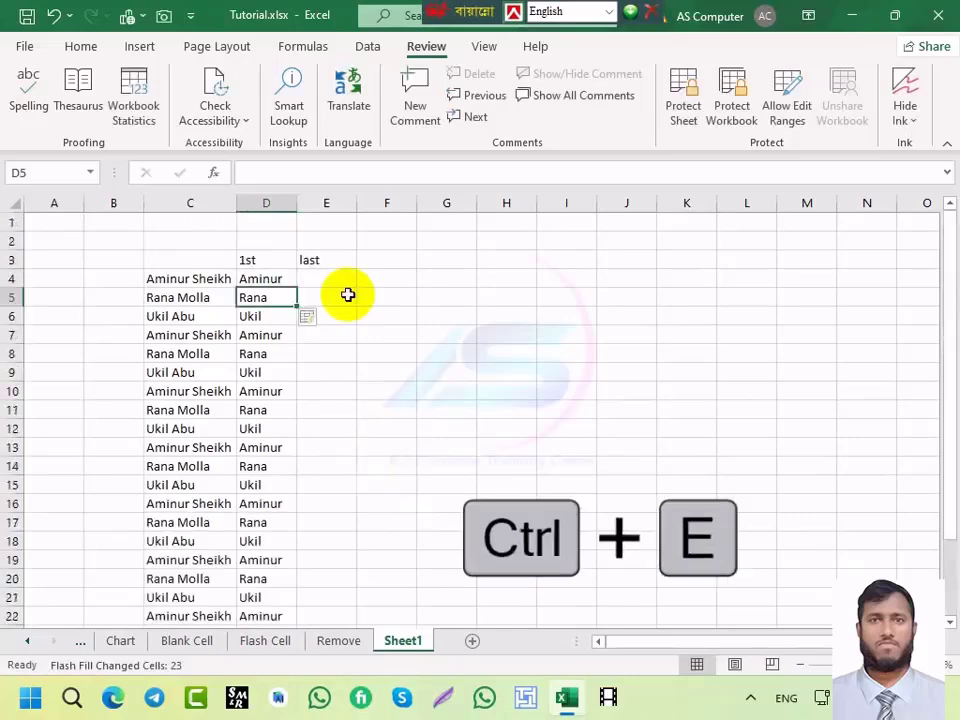
Step: Enter the example last name in E4 and Flash Fill last names down to row 27
left_click(337, 276)
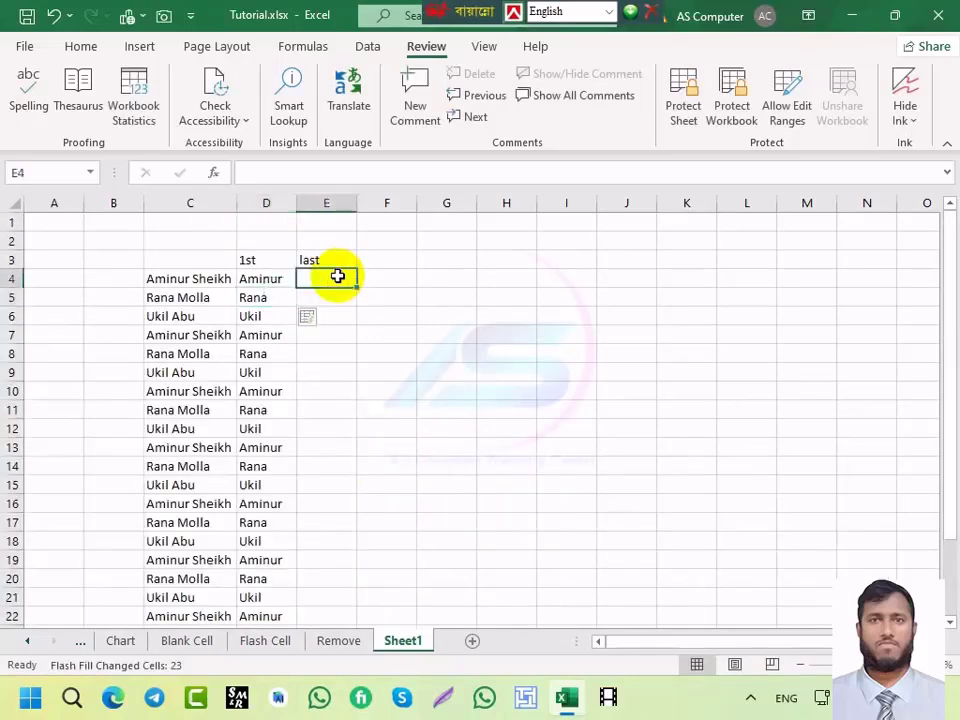
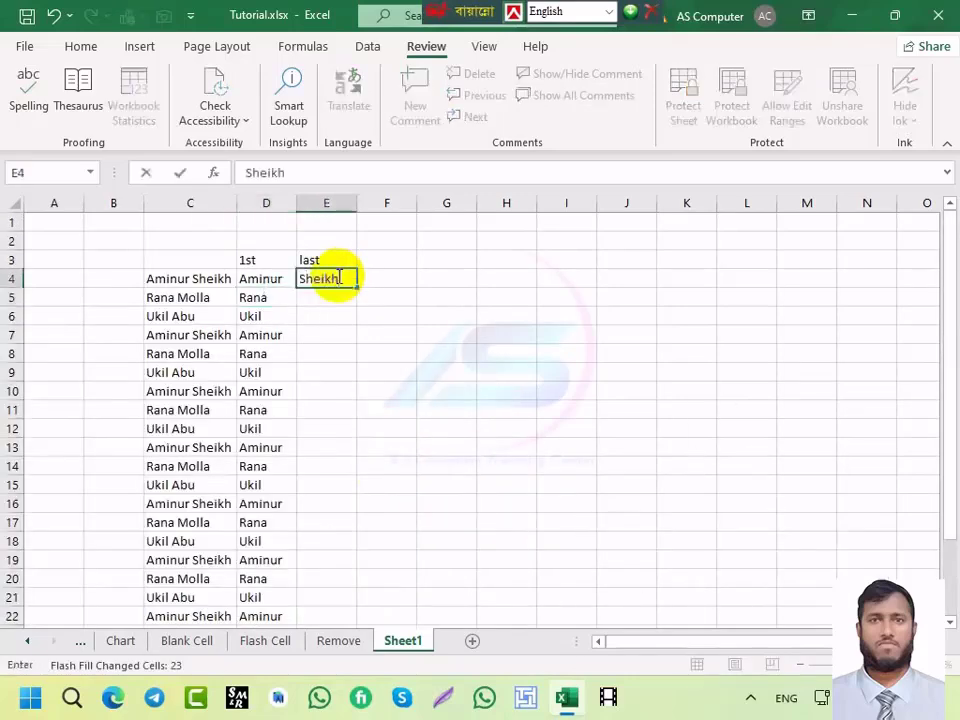
key("Return")
key("ctrl+e")
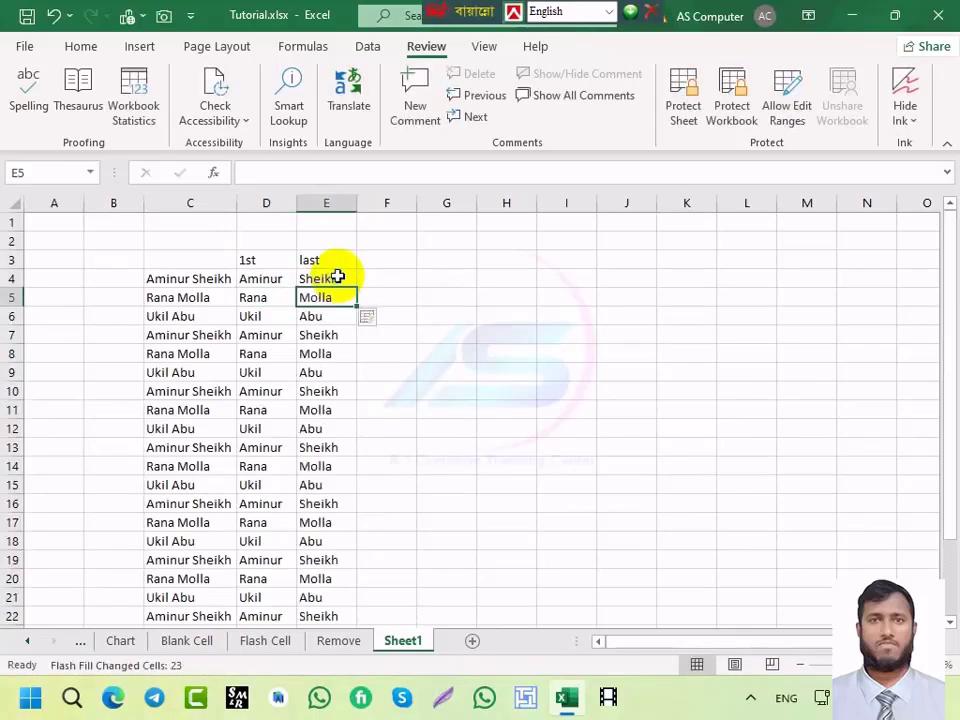
scroll(321, 420, "down", 4)
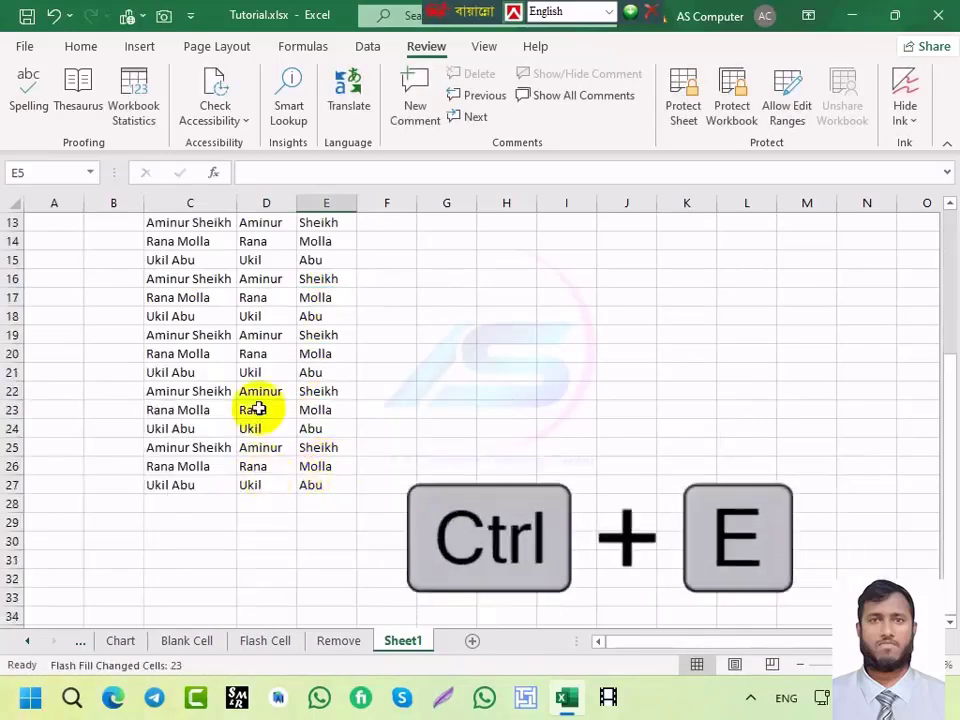
scroll(253, 400, "up", 4)
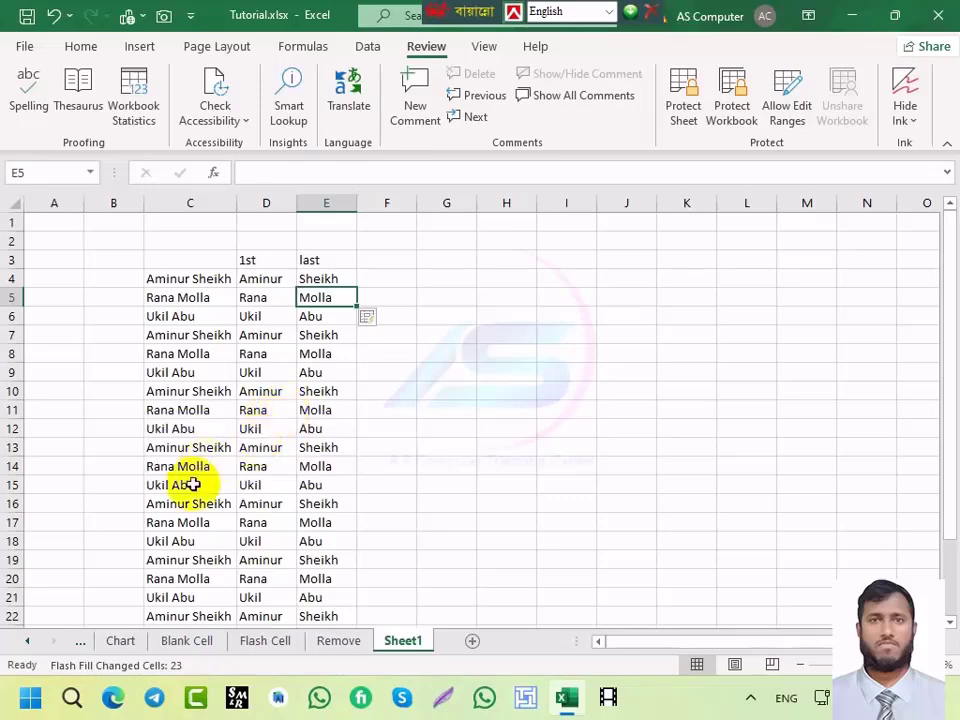
scroll(285, 381, "down", 3)
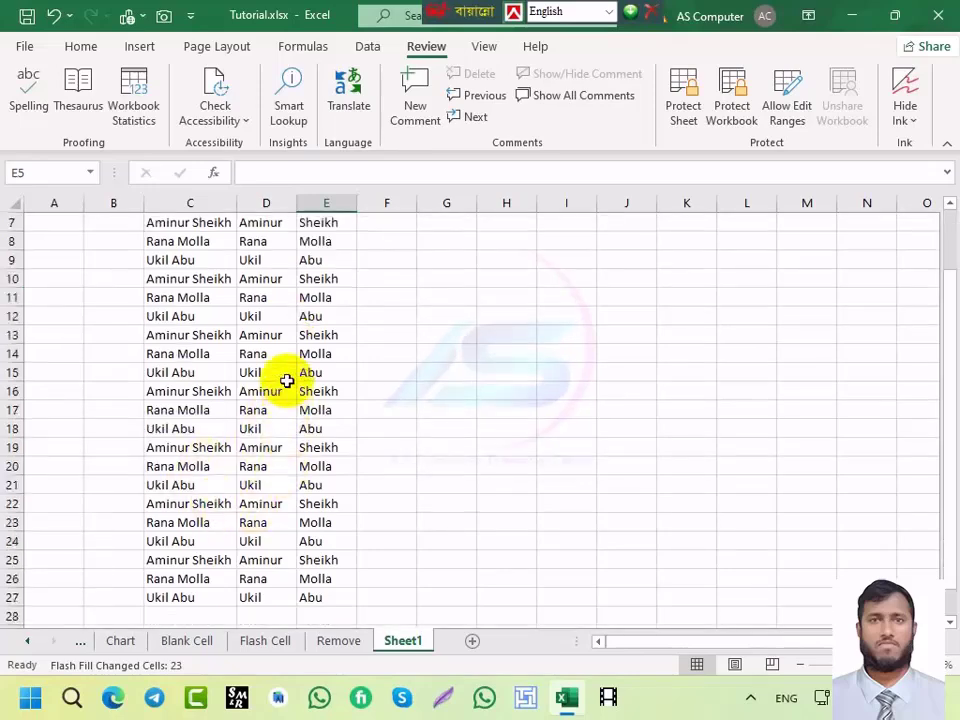
Step: Cycle through the sheet tabs and open the Drop-Down sheet
left_click(200, 648)
left_click(120, 645)
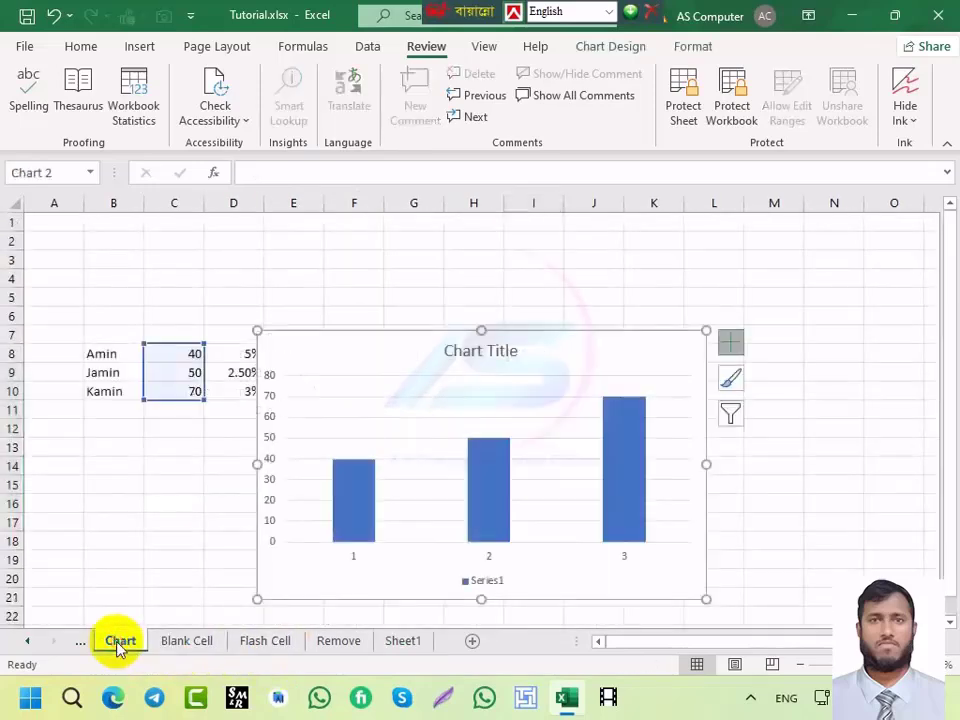
left_click(80, 641)
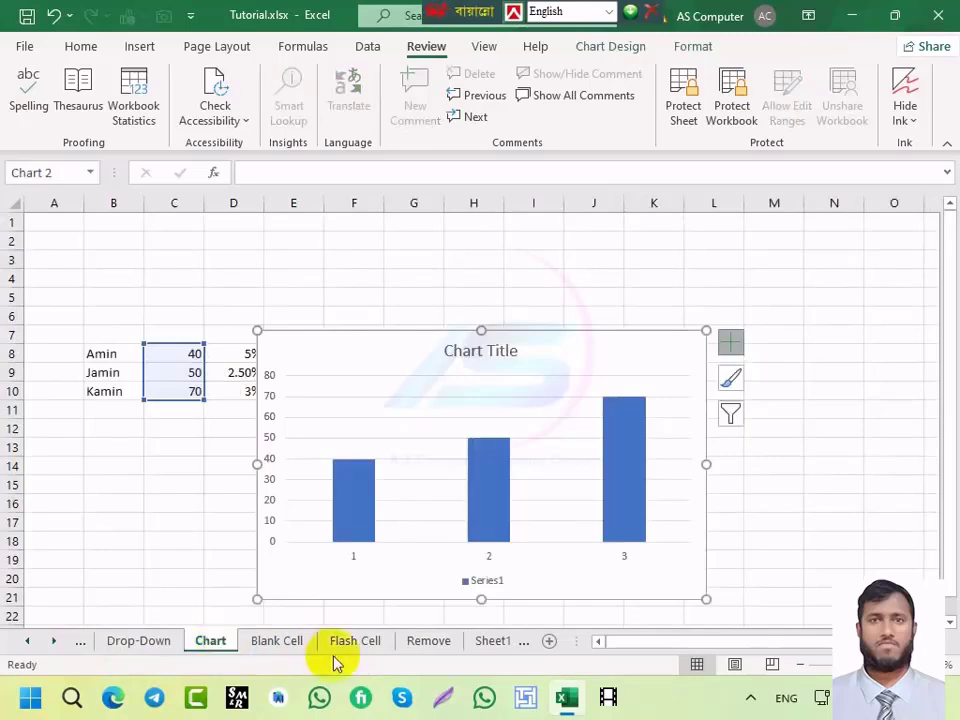
left_click(266, 645)
left_click(355, 643)
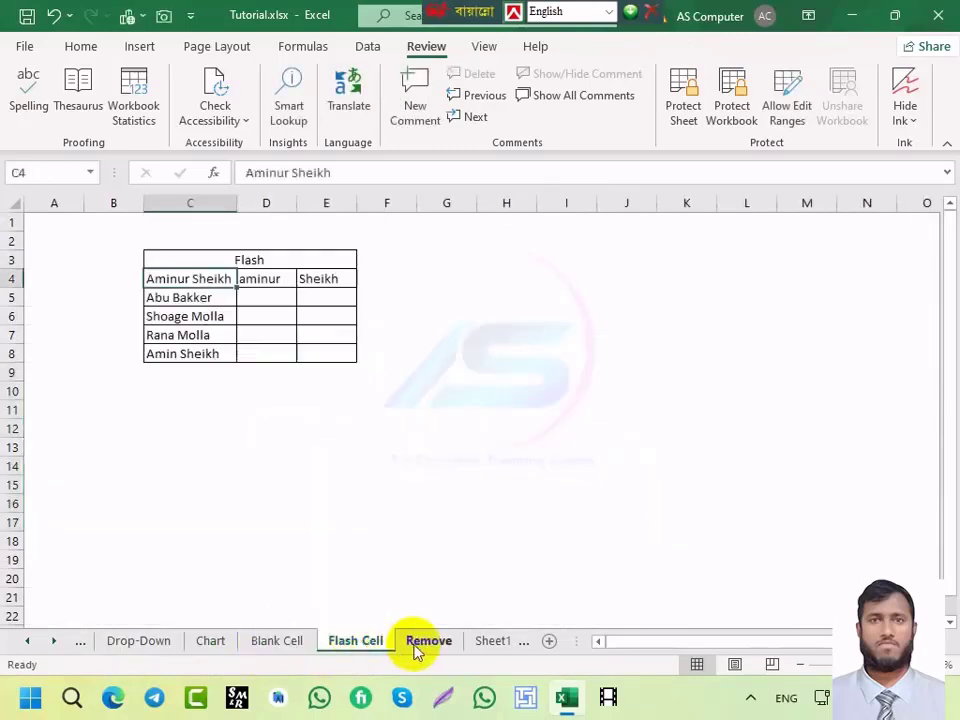
left_click(420, 645)
left_click(489, 643)
left_click(345, 643)
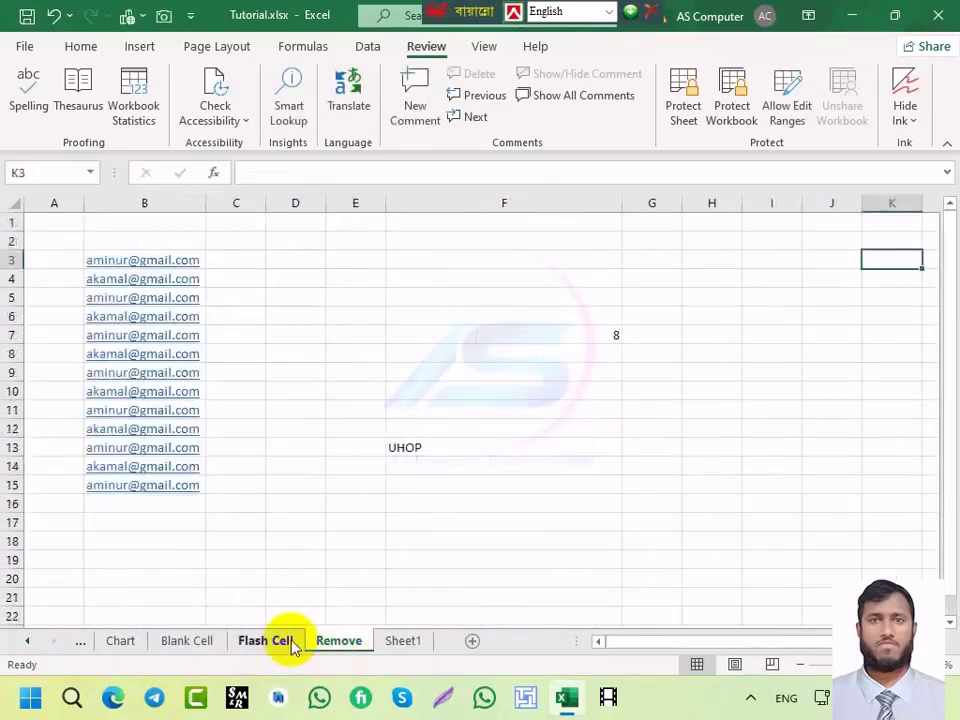
left_click(255, 645)
left_click(210, 651)
left_click(133, 647)
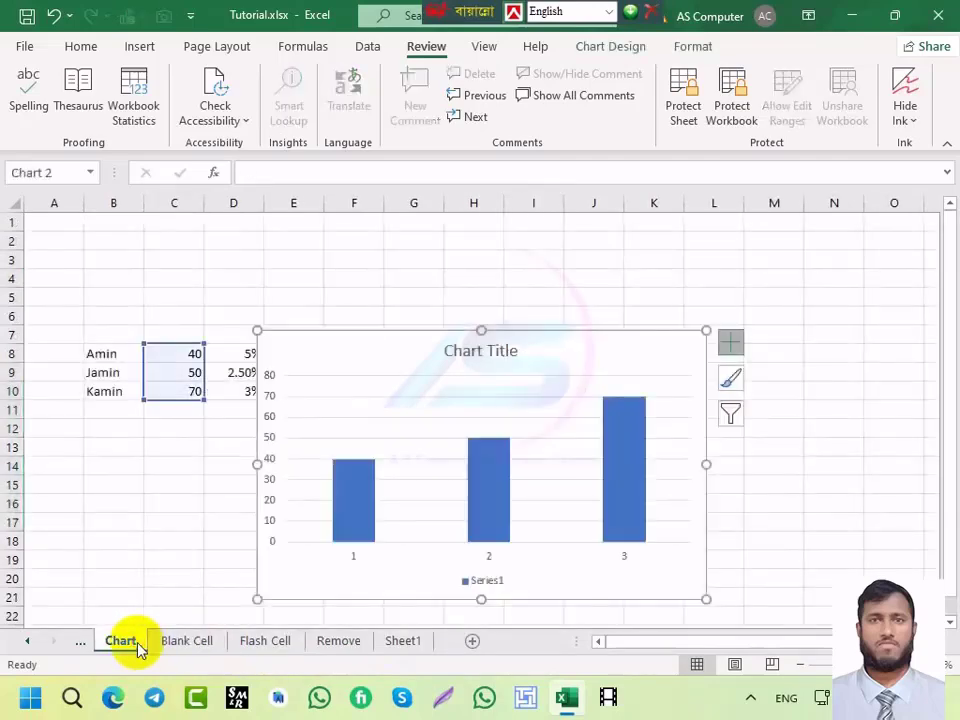
left_click(83, 643)
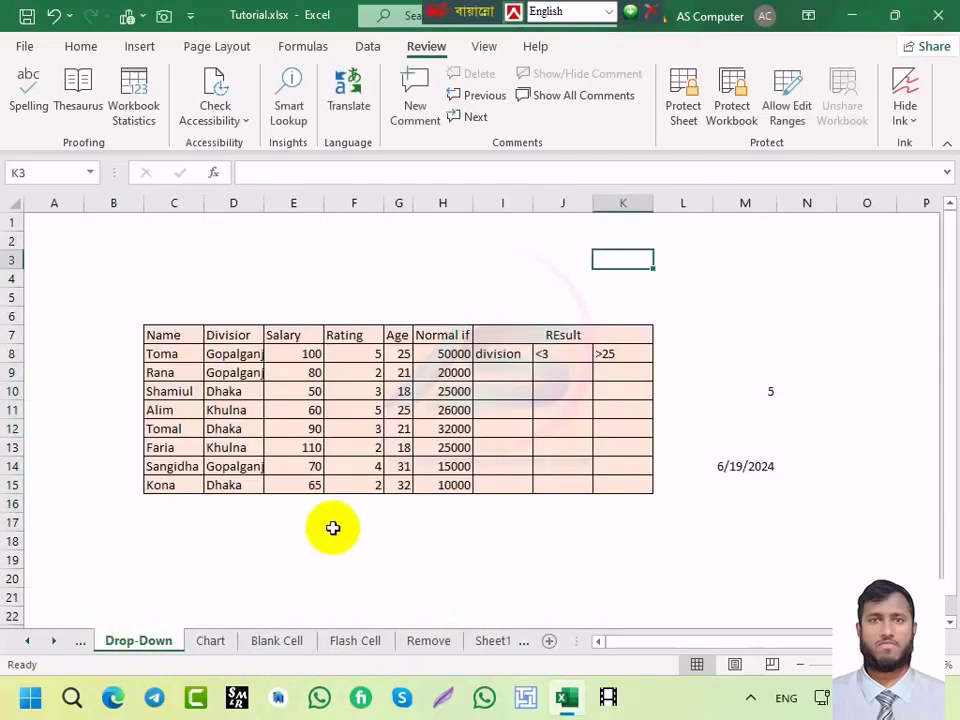
Step: Select result cells I9 and I13 and bring up the Home ribbon
left_click(501, 377)
left_click(481, 453)
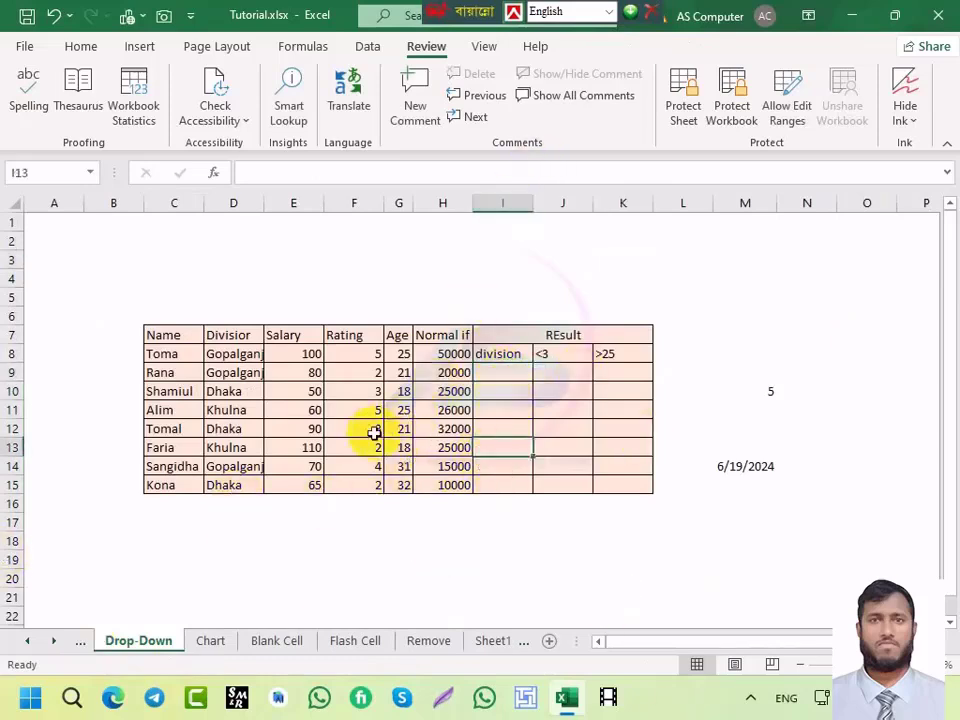
left_click(80, 46)
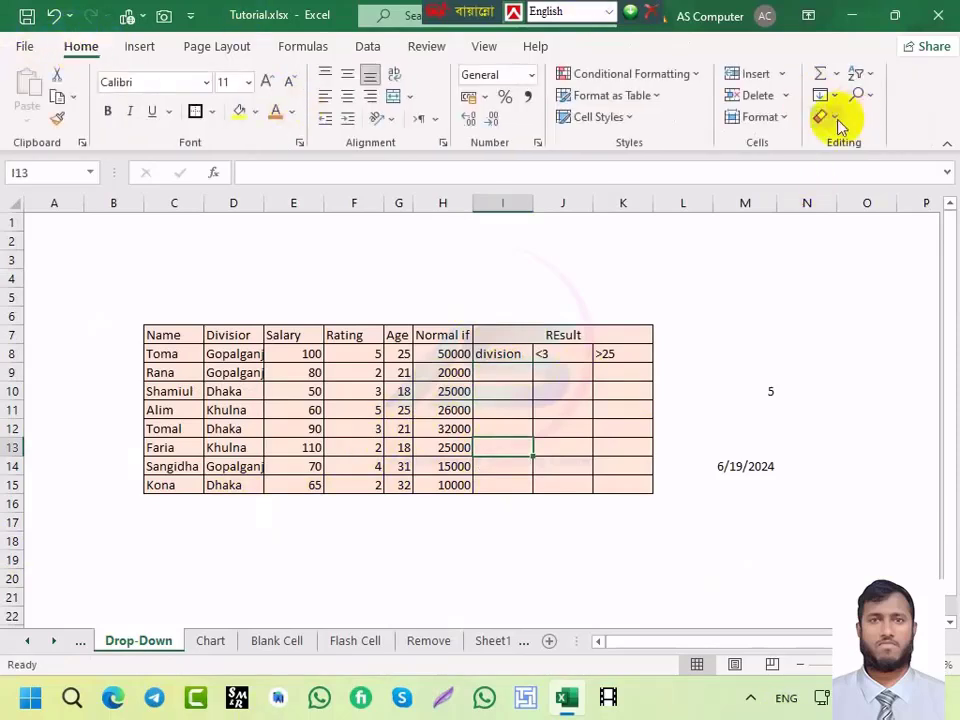
Step: Use Find & Select > Data Validation to select the validated cells on Drop-Down
left_click(834, 117)
left_click(870, 96)
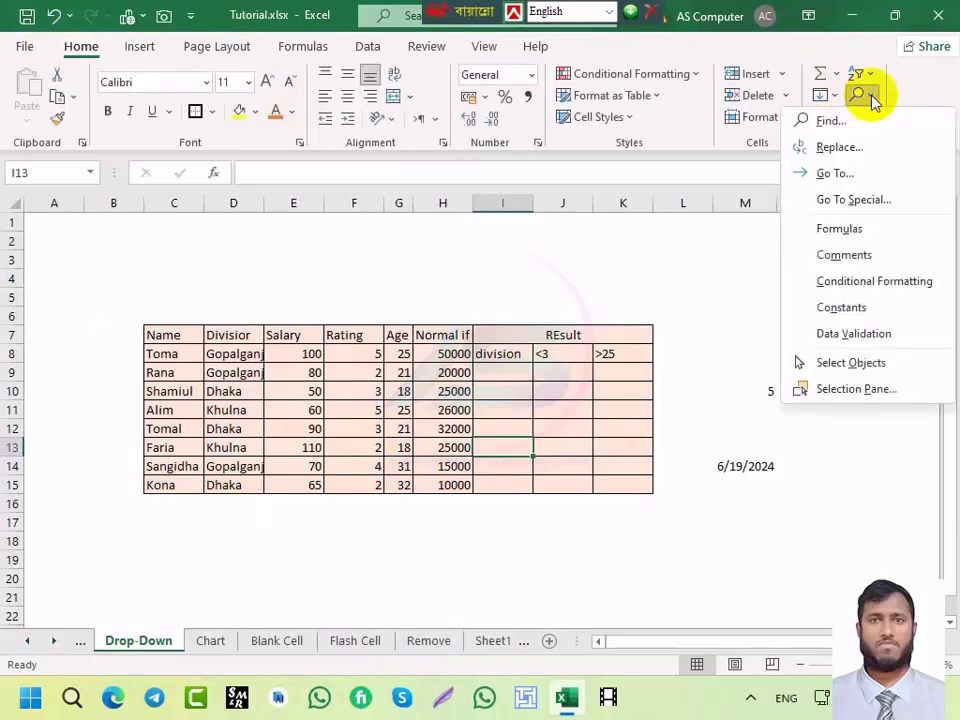
left_click(834, 334)
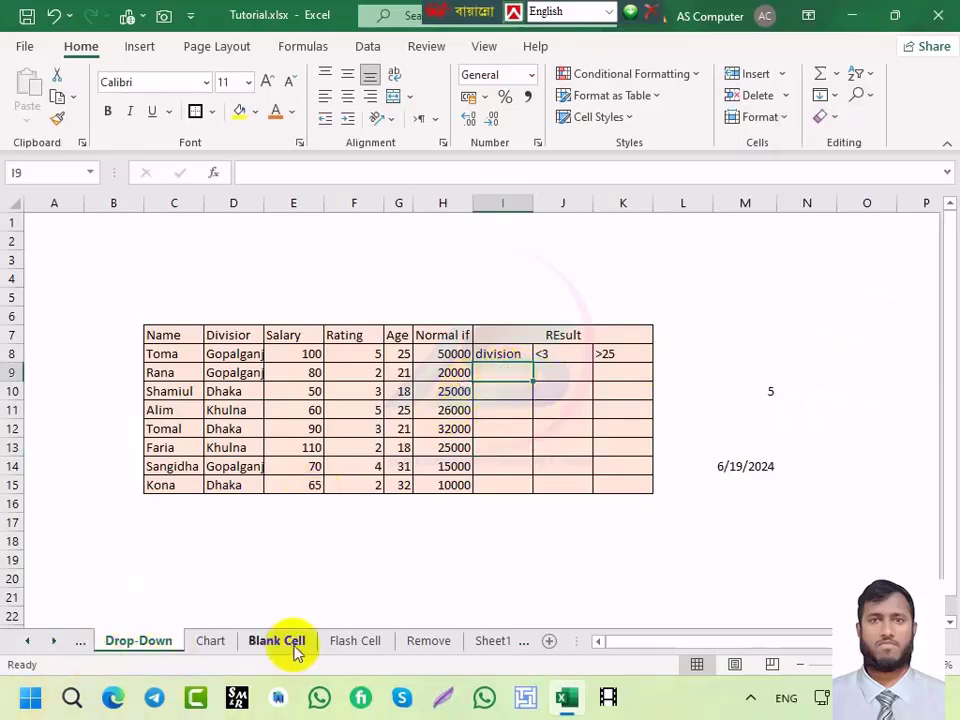
Step: Move through the sheet tabs back to the Formula Protect sheet
left_click(440, 641)
left_click(490, 641)
left_click(268, 641)
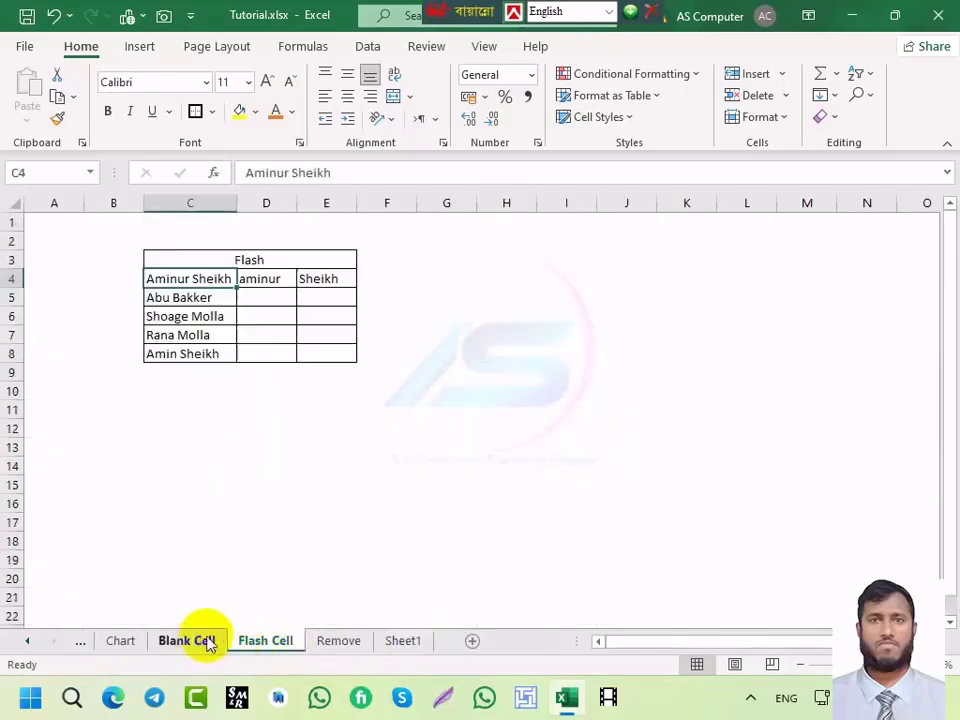
left_click(208, 641)
left_click(125, 641)
left_click(81, 643)
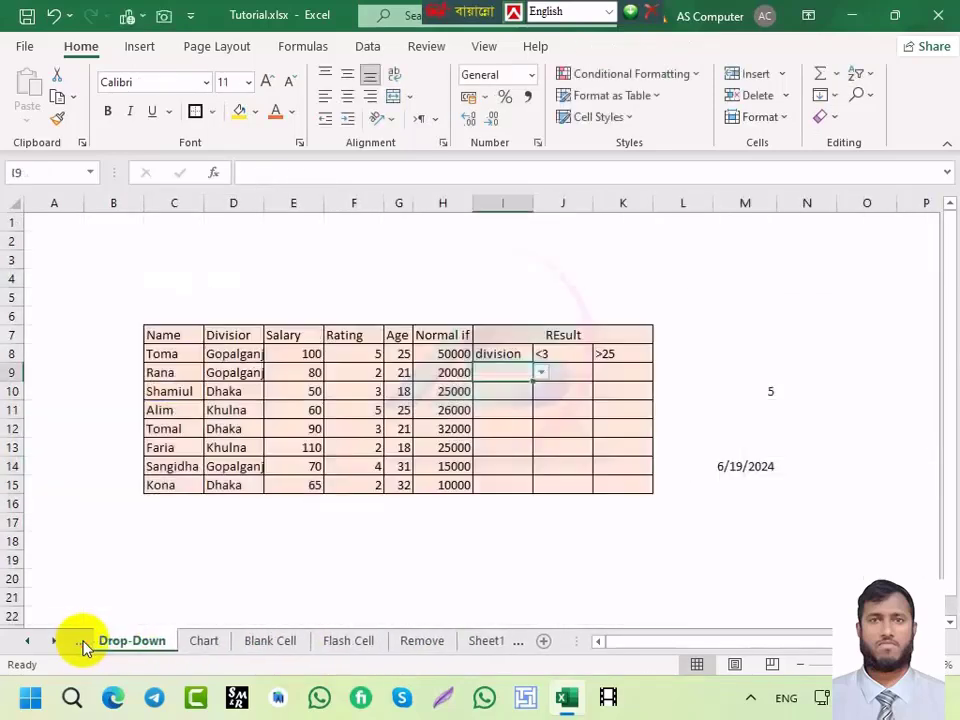
left_click(82, 645)
left_click(82, 645)
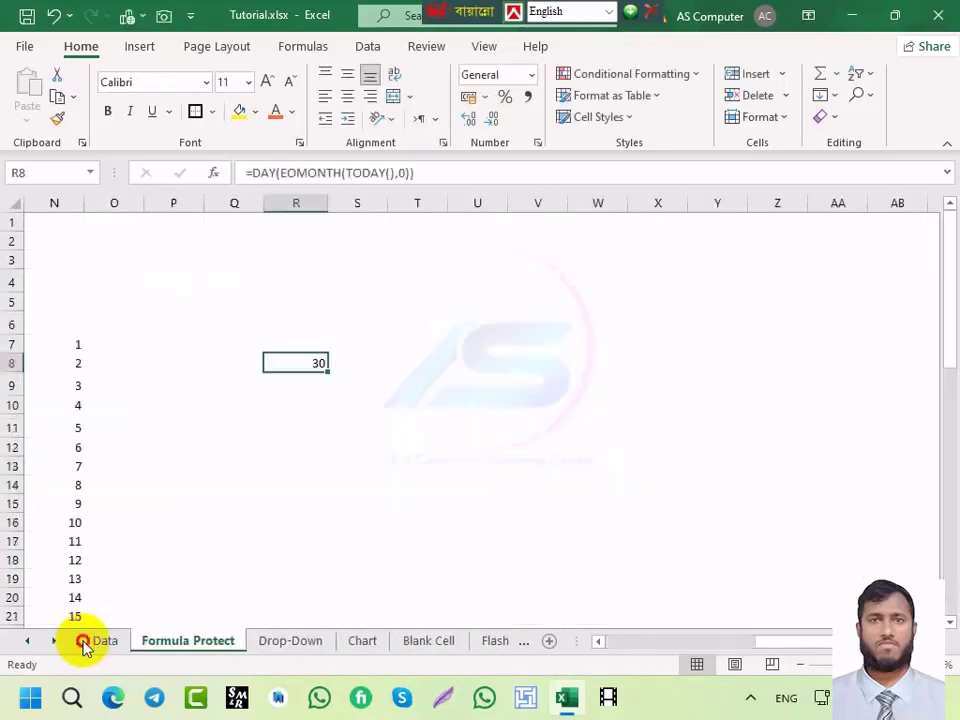
left_click(161, 643)
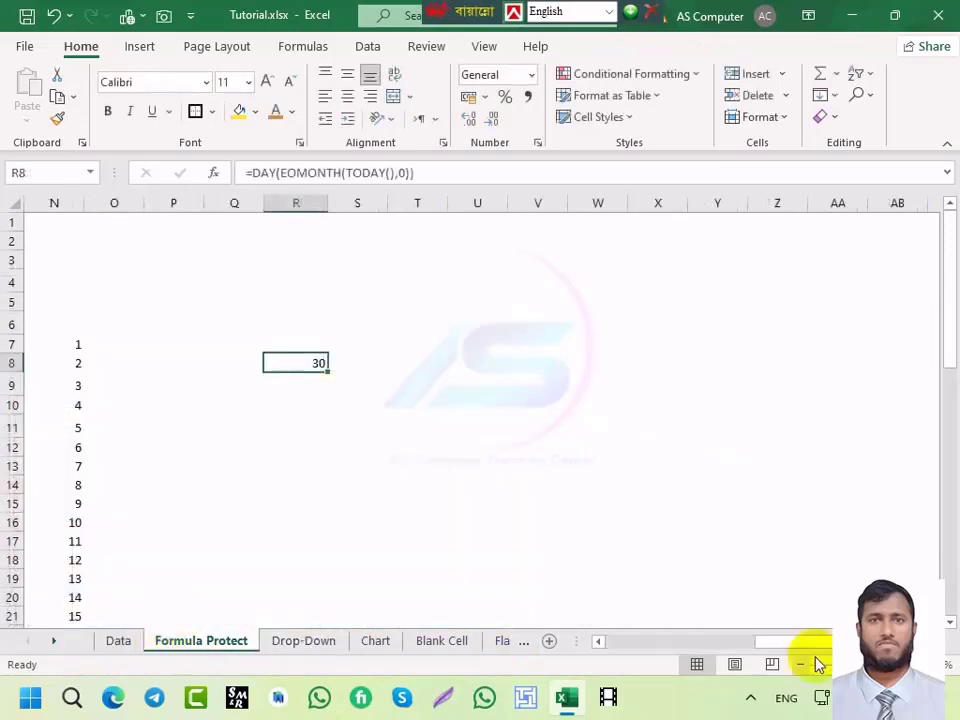
left_click_drag(825, 654, 640, 648)
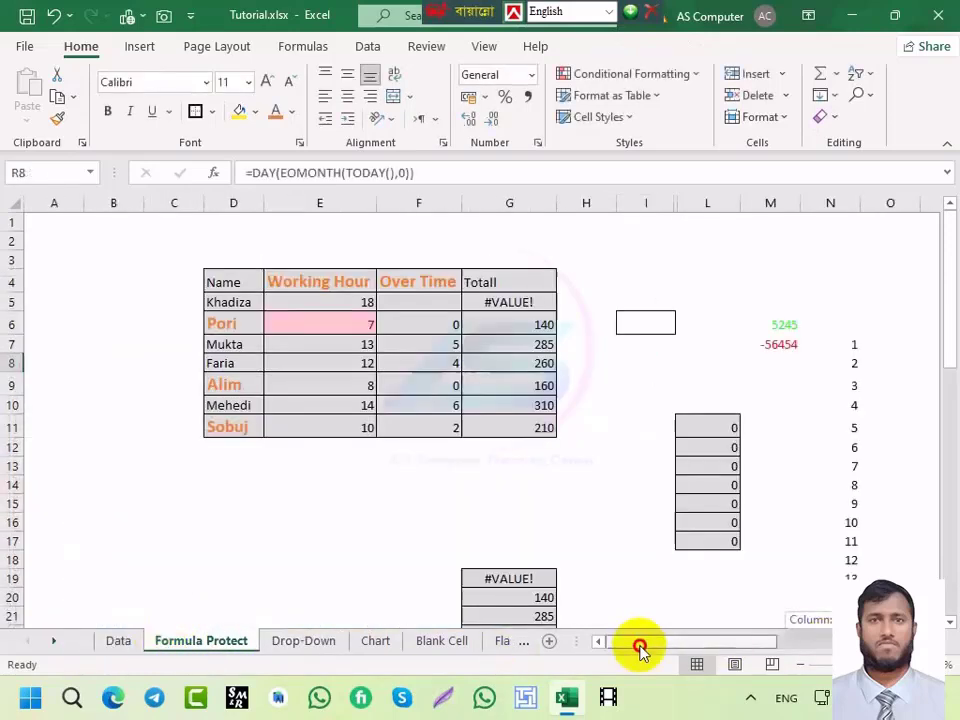
Step: Restore F5's overtime formula so G5's total shows 410, then inspect cells H4, E4, E9 and E6
left_click(512, 302)
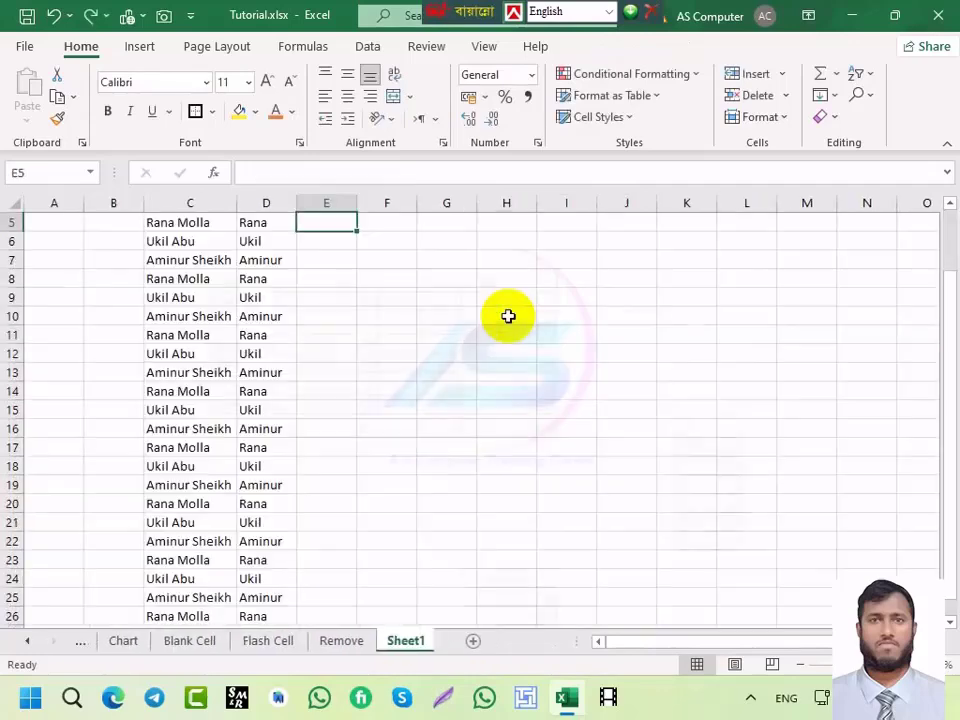
key("Up")
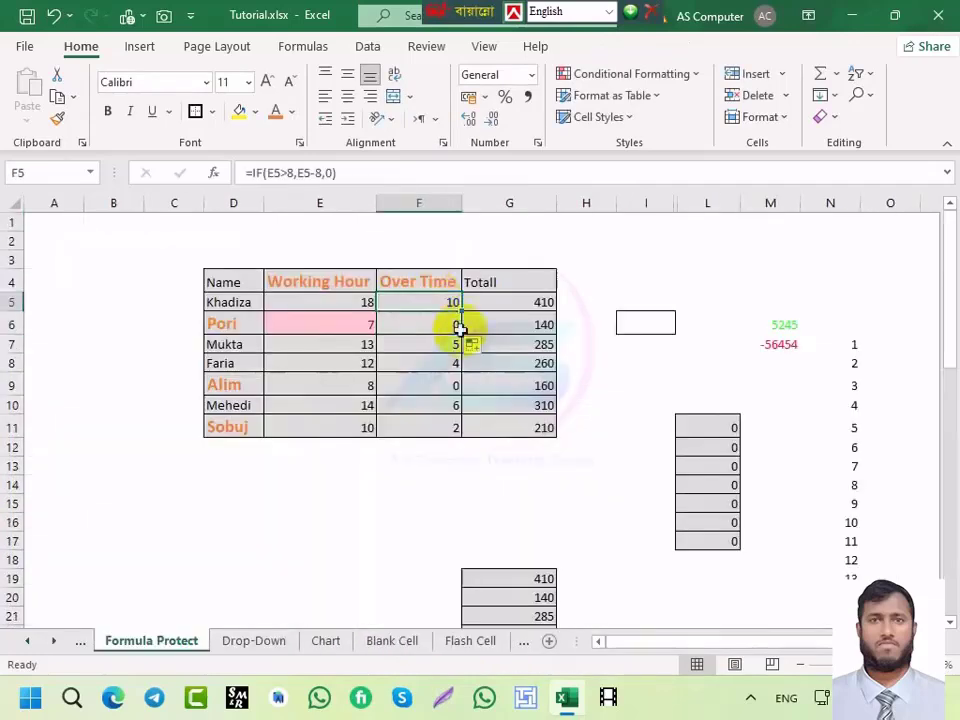
left_click(612, 281)
left_click(322, 284)
left_click(332, 380)
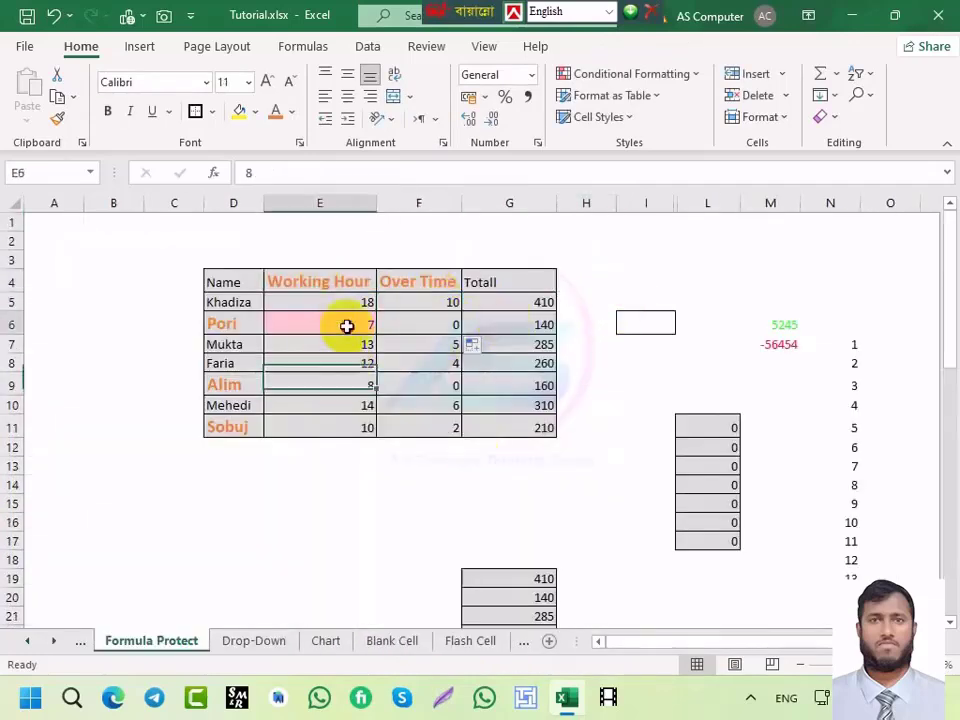
left_click(345, 325)
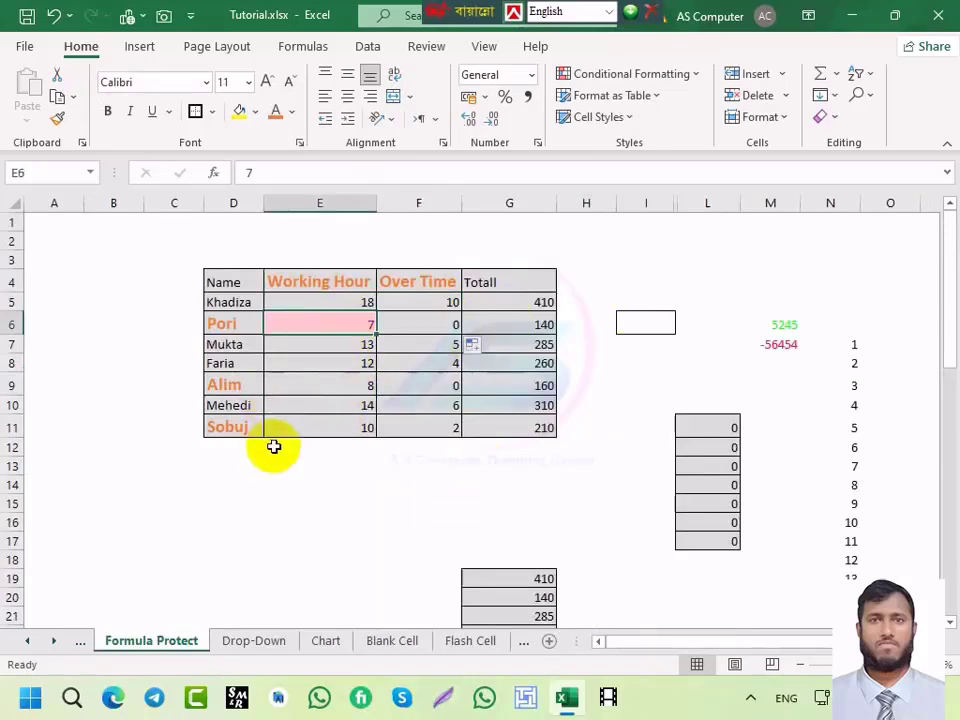
Step: Select all formula cells, then all conditionally formatted cells, via Find & Select
left_click(873, 95)
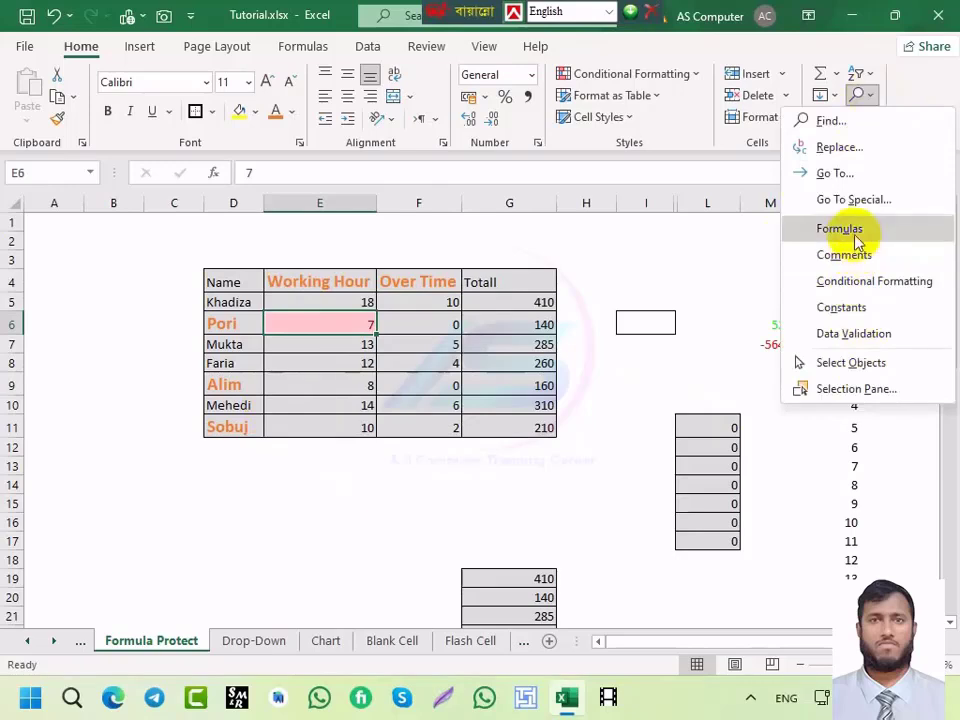
left_click(853, 229)
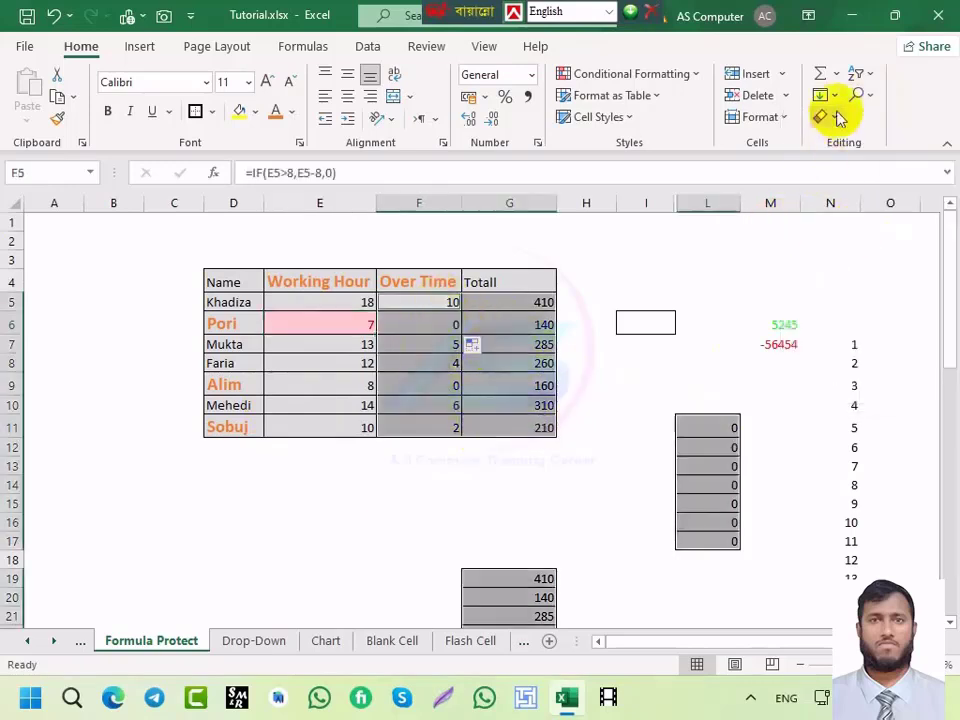
left_click(873, 97)
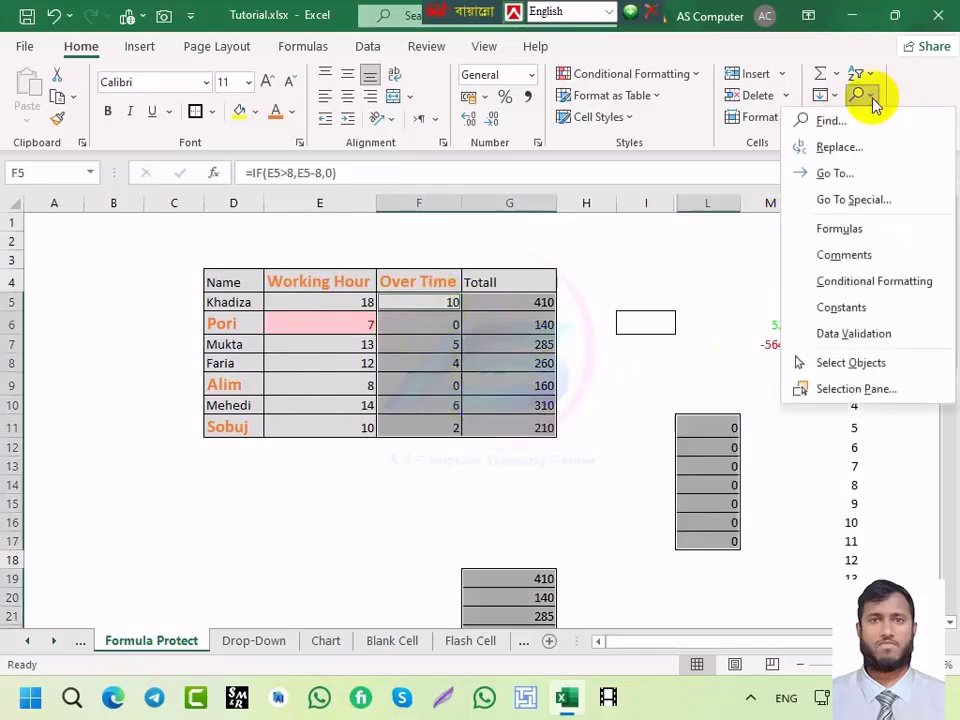
left_click(829, 288)
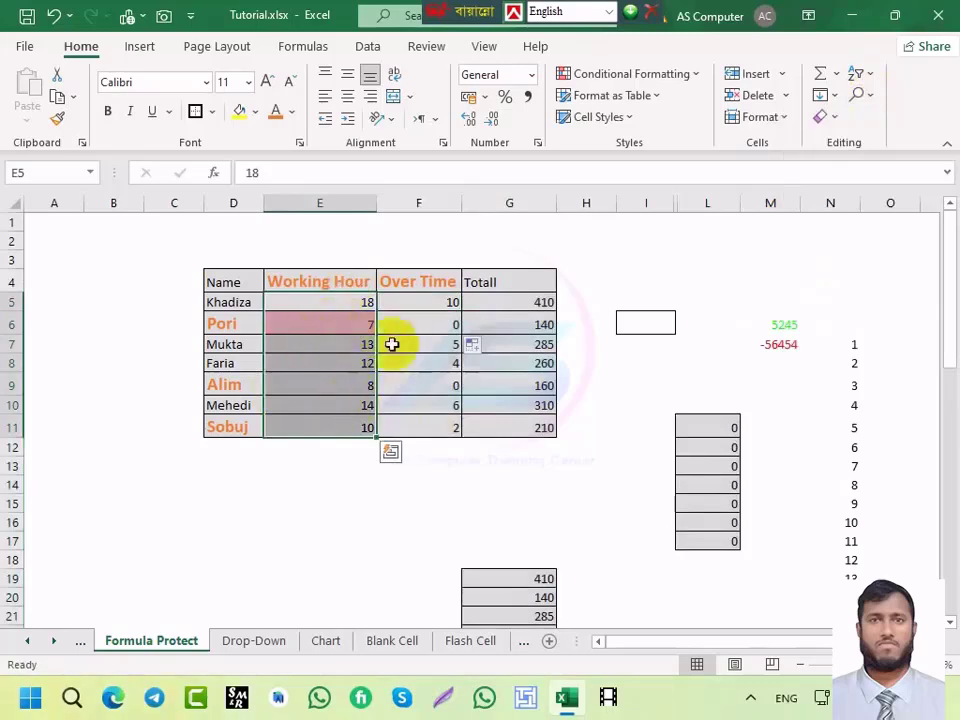
Step: Check cells H7 and G5, then switch to the Drop-Down sheet
left_click(868, 100)
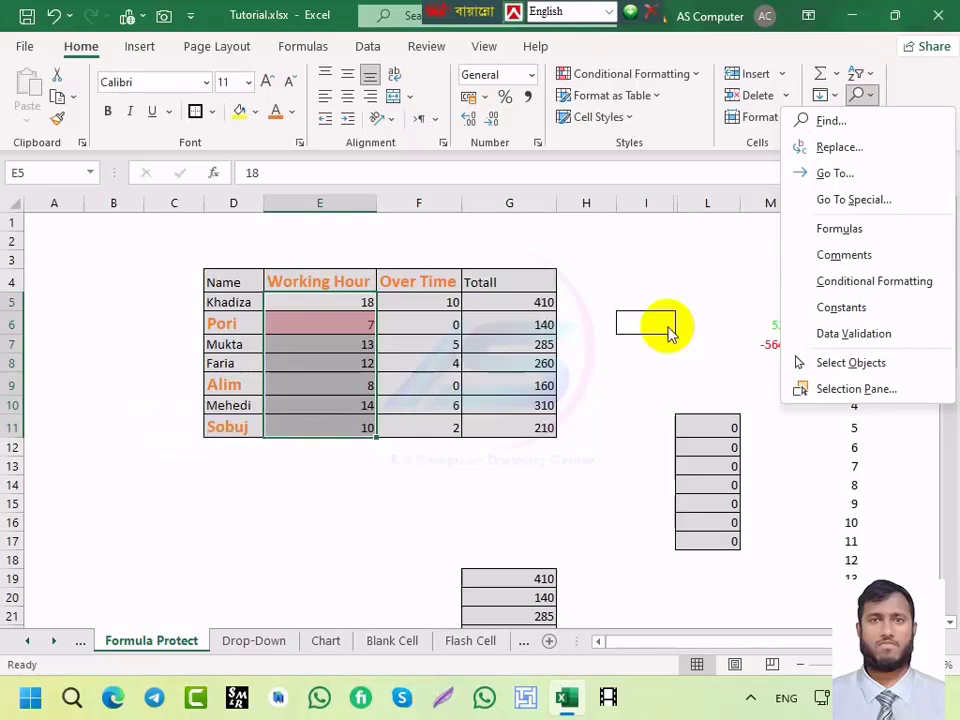
left_click(596, 362)
left_click(602, 340)
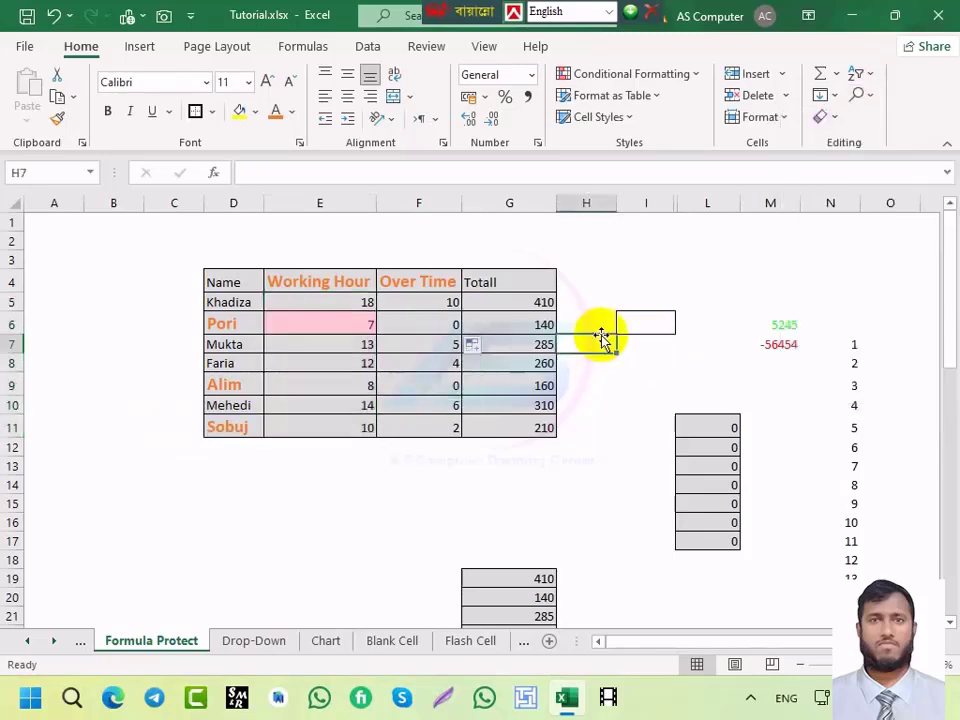
left_click(545, 303)
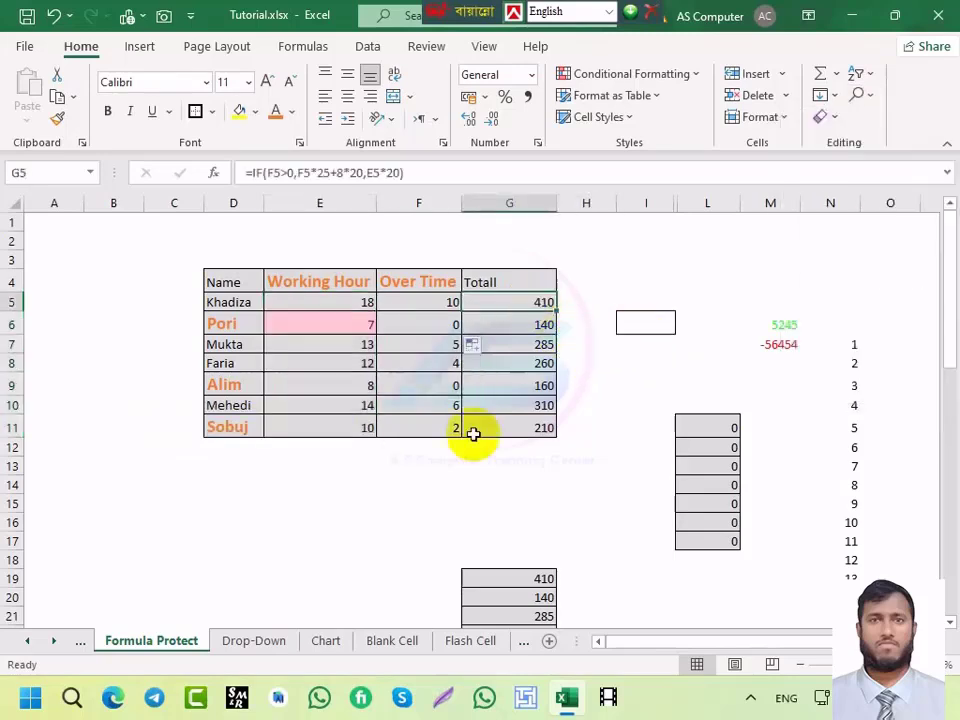
left_click(250, 640)
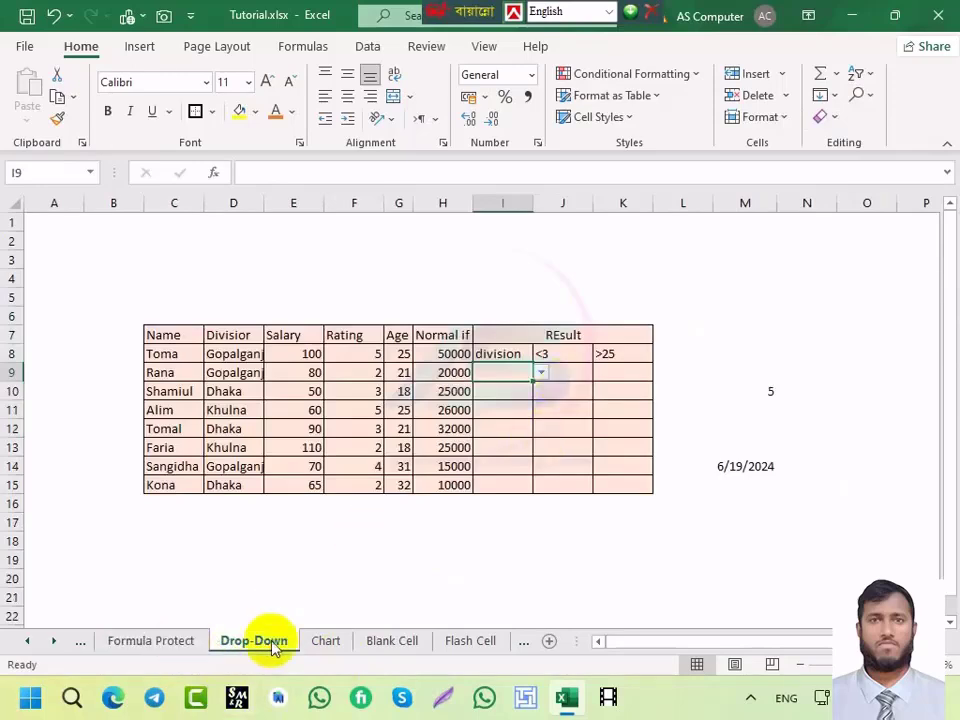
Step: Clear the Totall Mark values in K5:K12 on the Data sheet, then select Khadiza's hours in E5
left_click(151, 641)
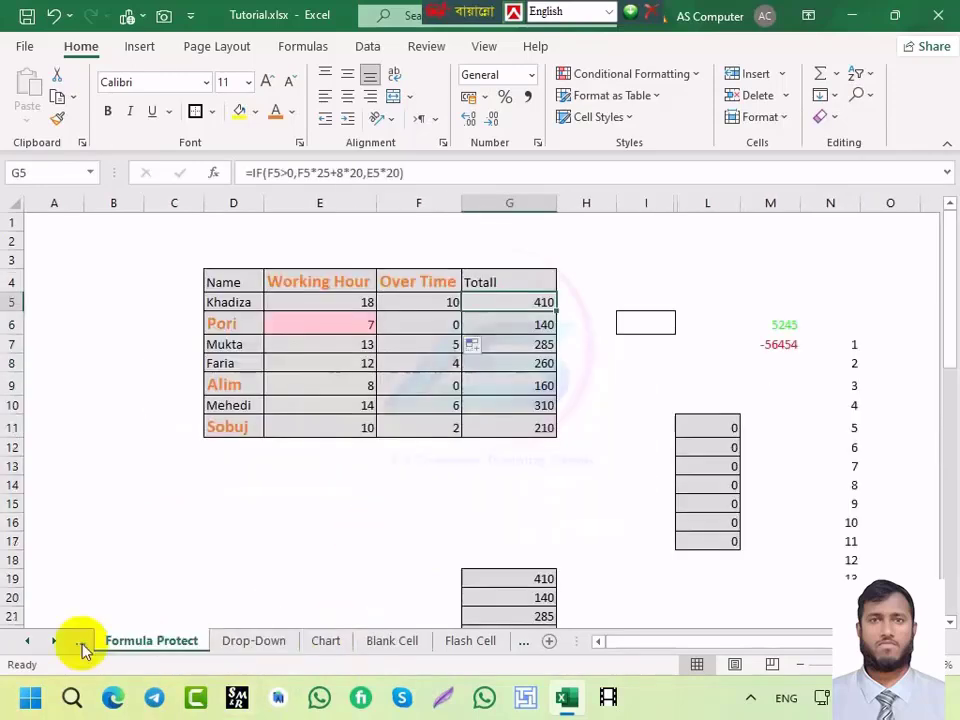
left_click(83, 645)
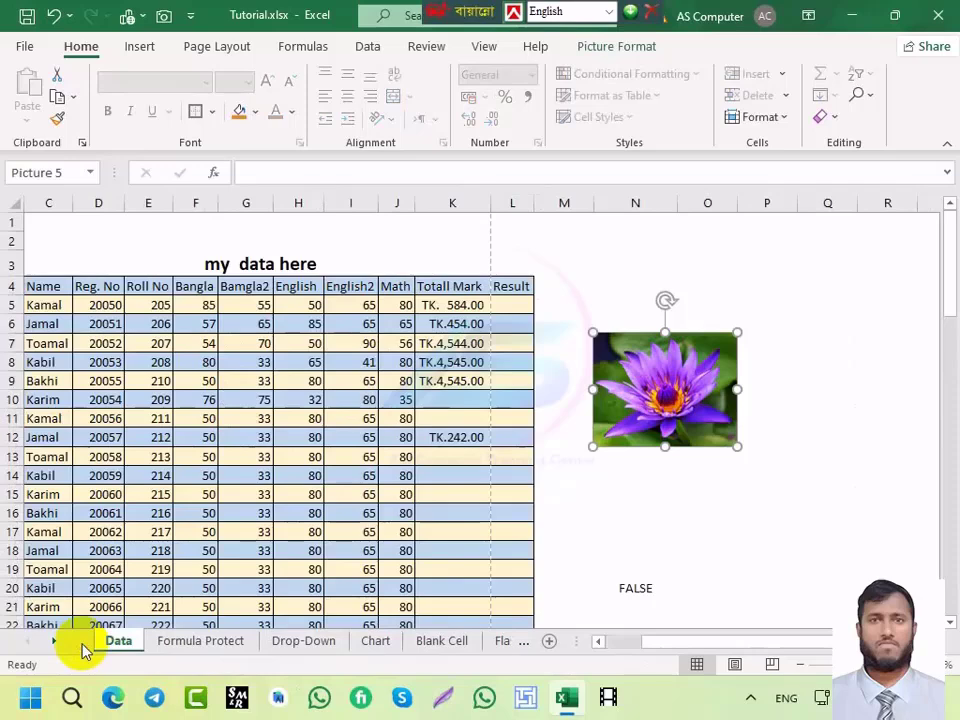
left_click_drag(452, 305, 455, 432)
key("Delete")
left_click(399, 318)
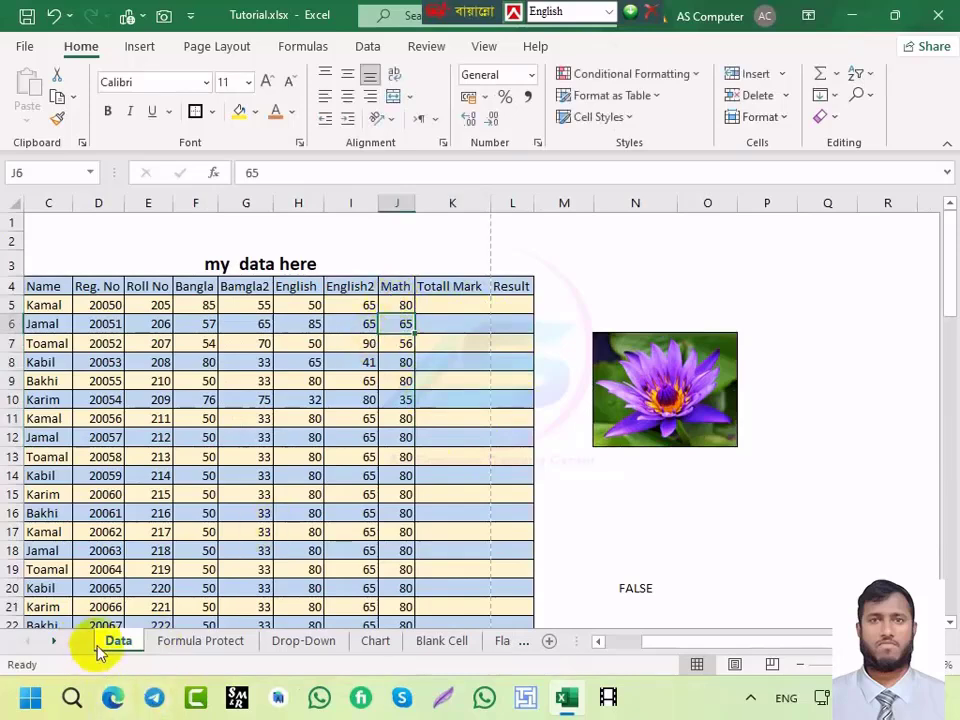
left_click(441, 641)
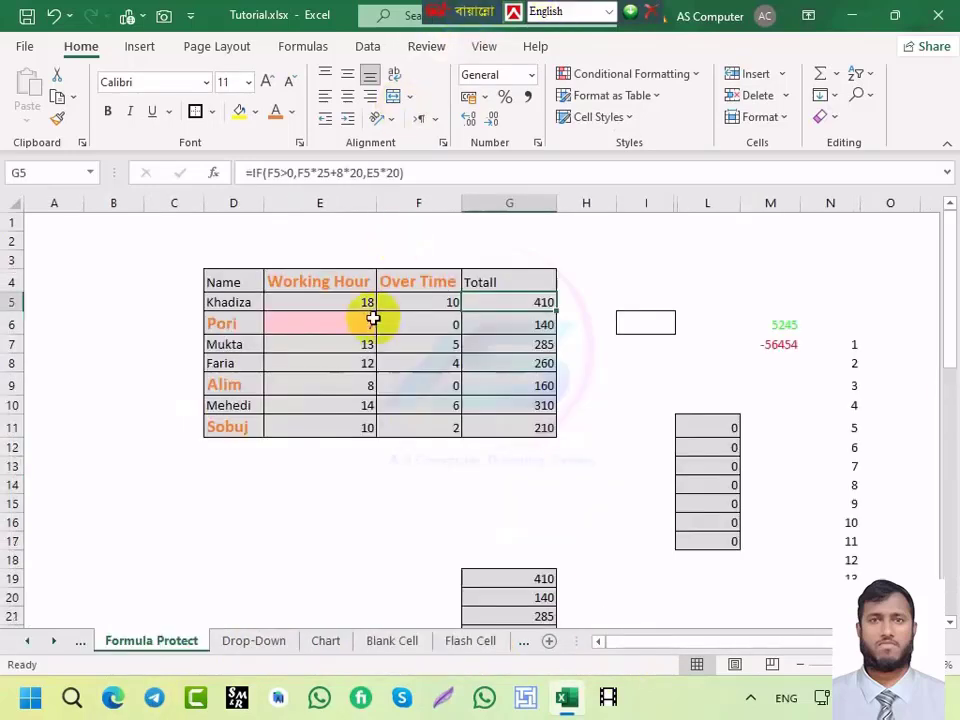
left_click(336, 297)
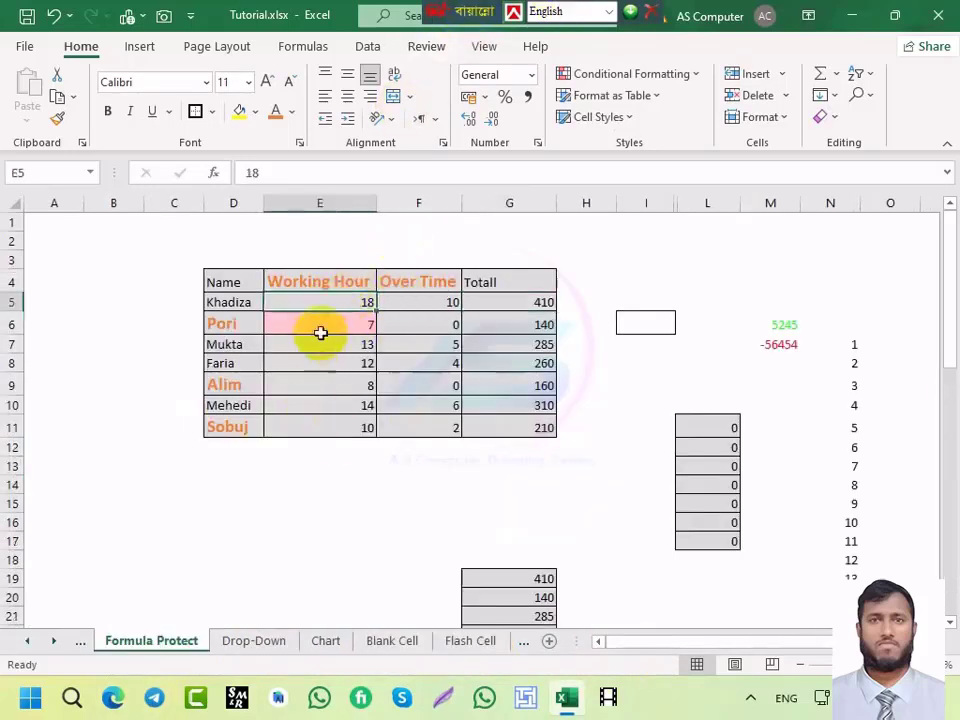
left_click(435, 298)
left_click_drag(349, 304, 338, 427)
left_click(347, 328)
left_click_drag(347, 302, 339, 424)
left_click(344, 306)
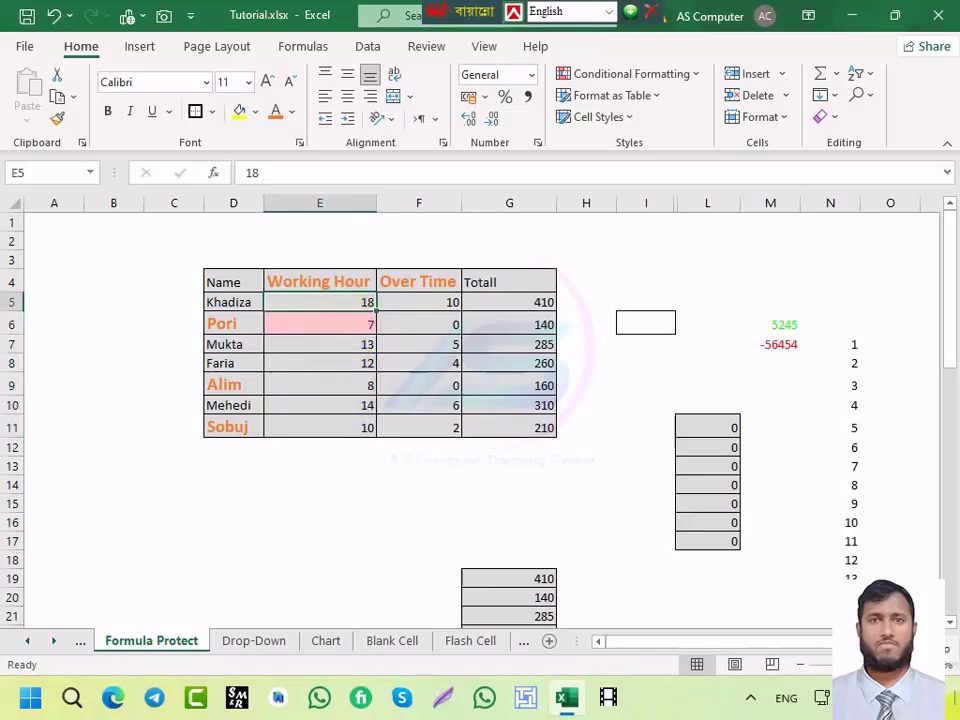
key("alt+h")
key("s")
key("s")
key("Escape")
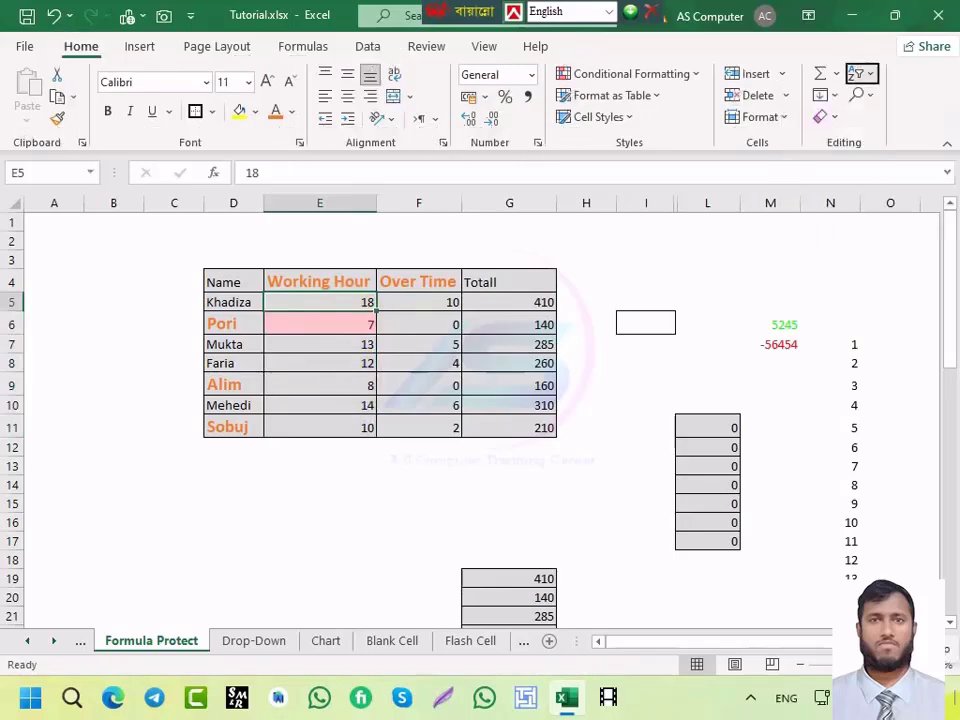
key("alt")
type("hvs")
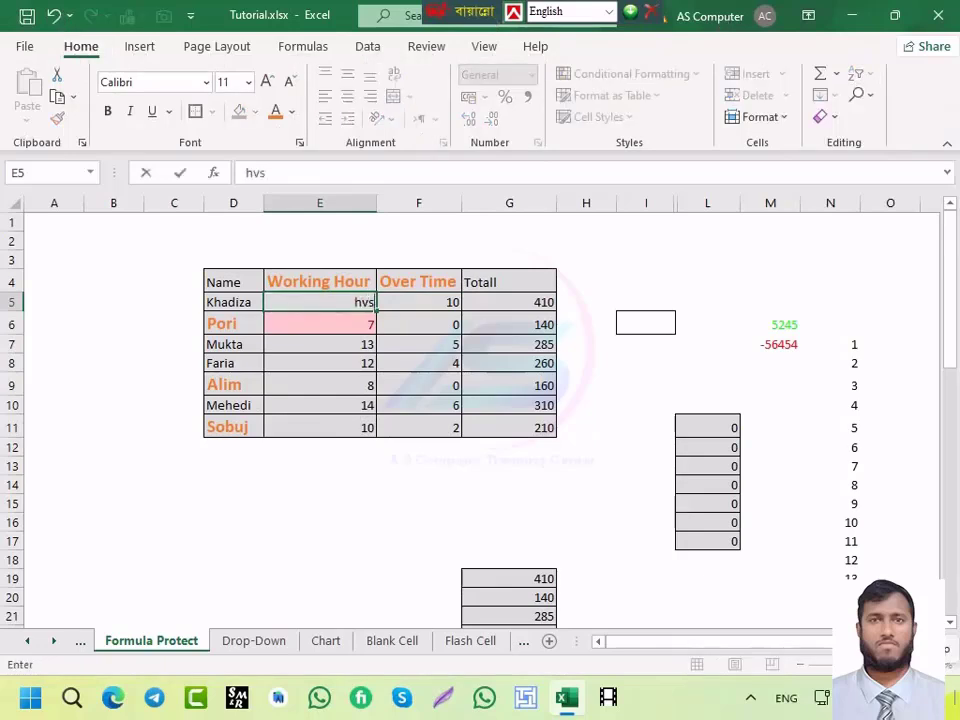
key("Escape")
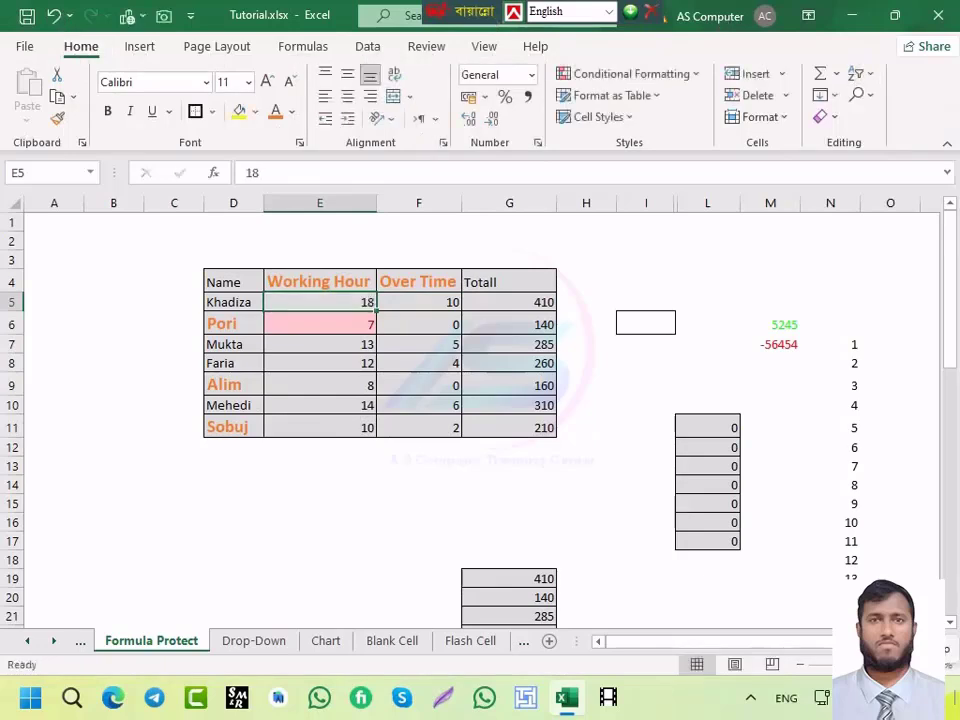
key("alt+h")
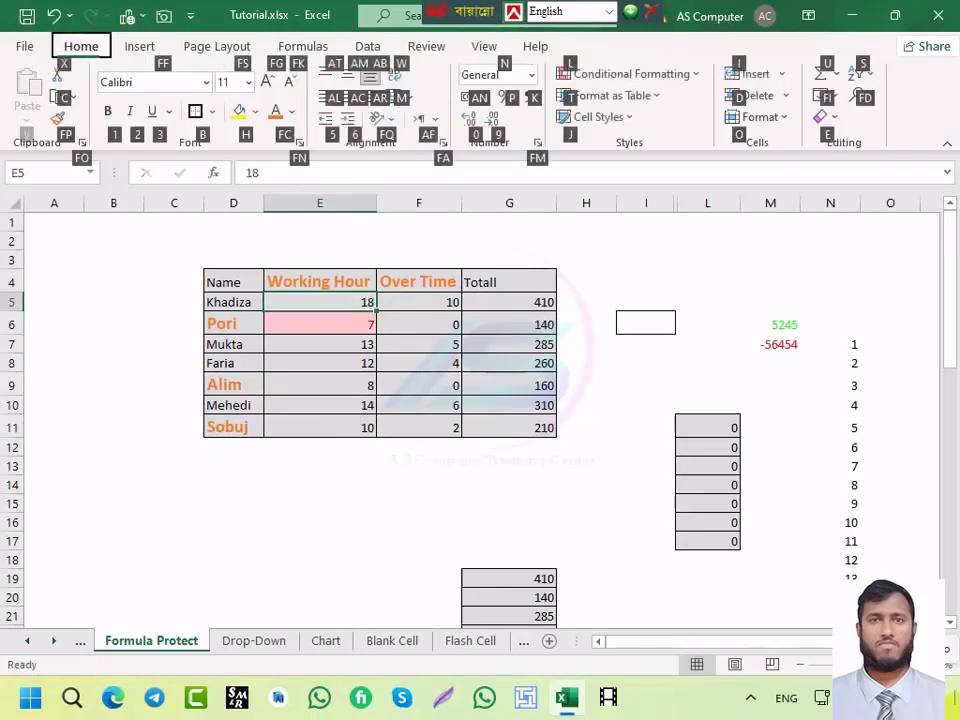
key("s")
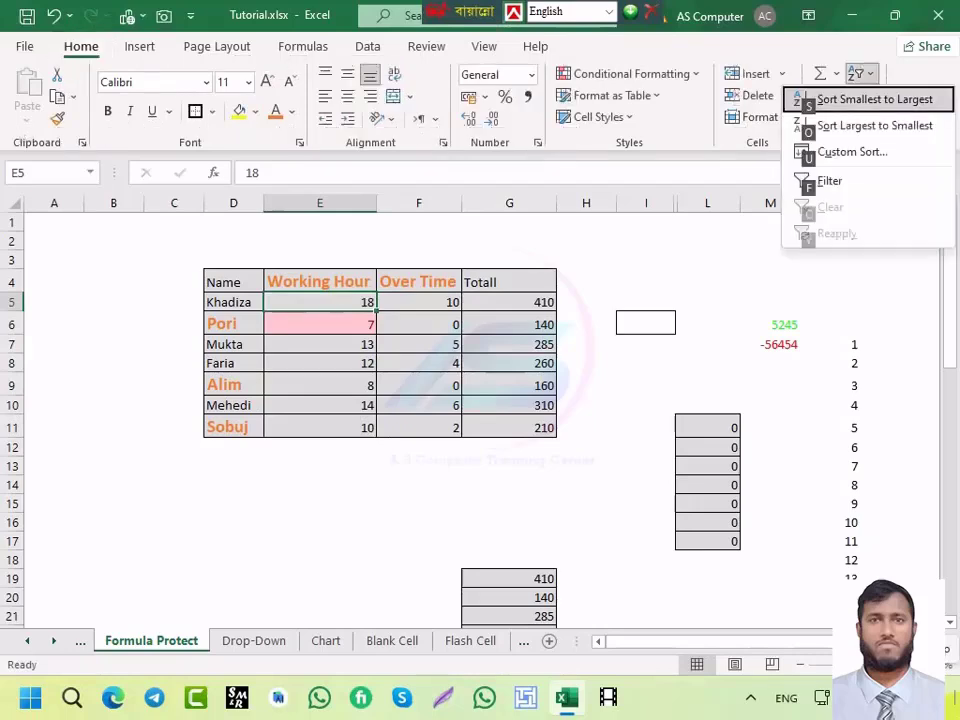
left_click(608, 345)
left_click(612, 300)
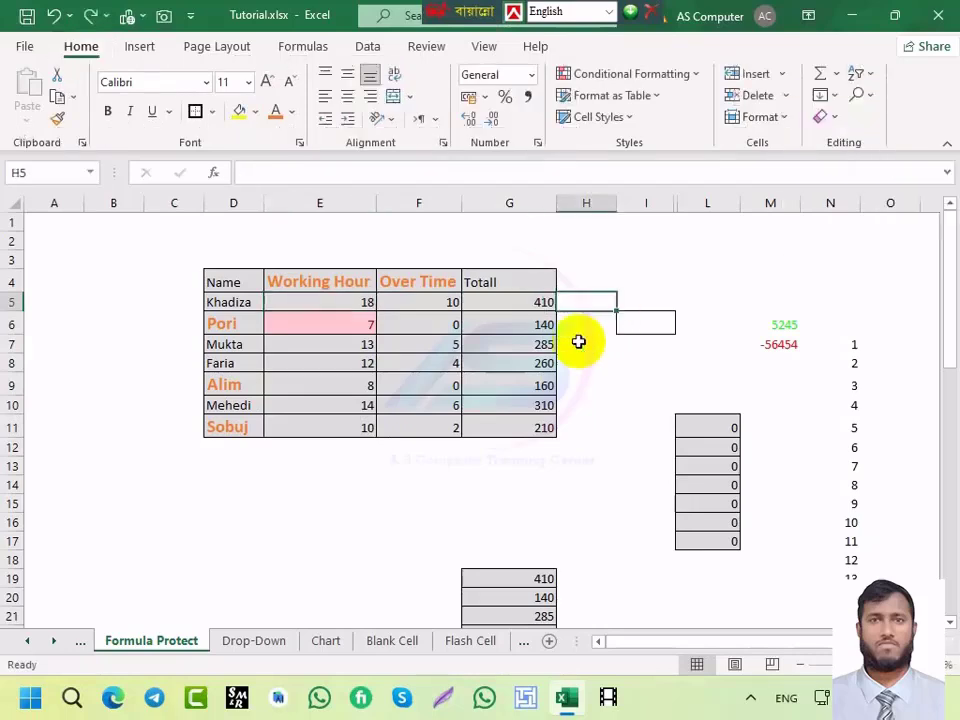
left_click(653, 276)
left_click(626, 298)
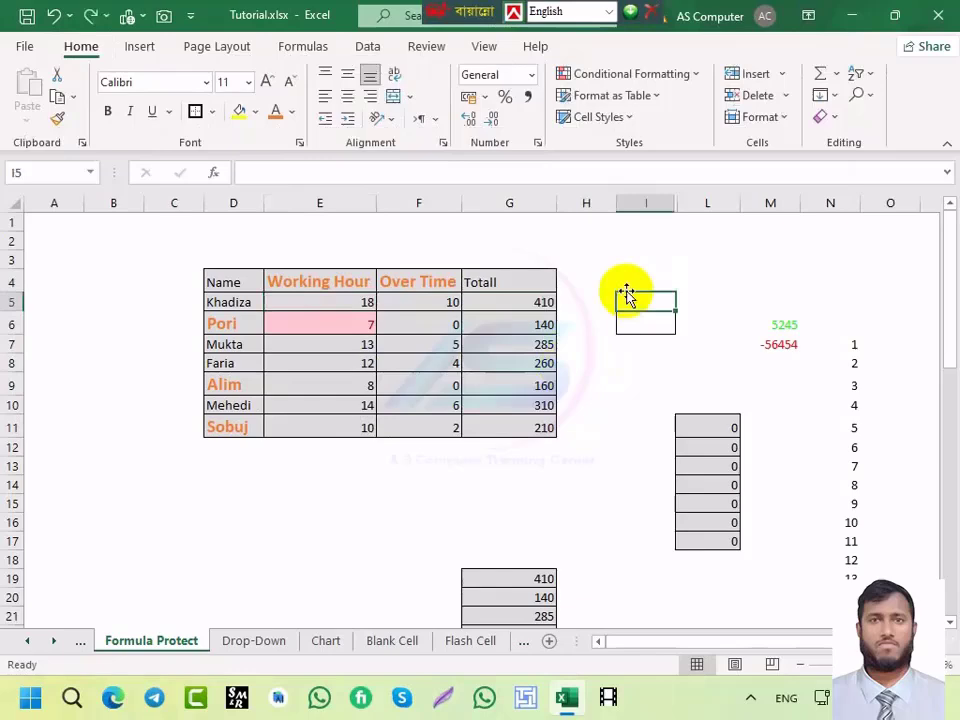
left_click(358, 303)
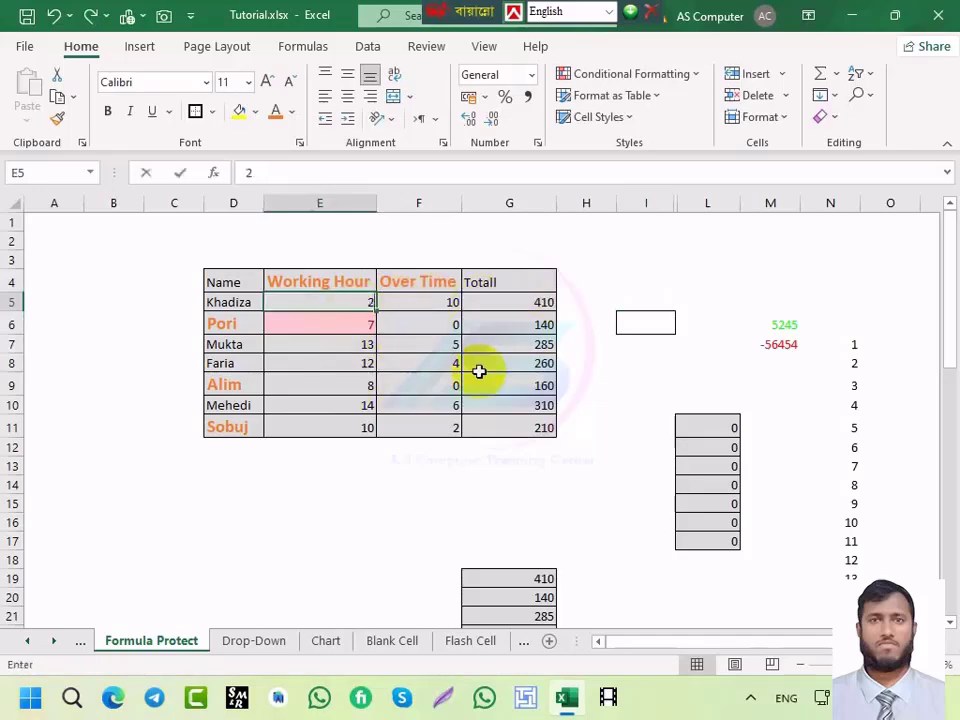
key("Escape")
left_click(614, 281)
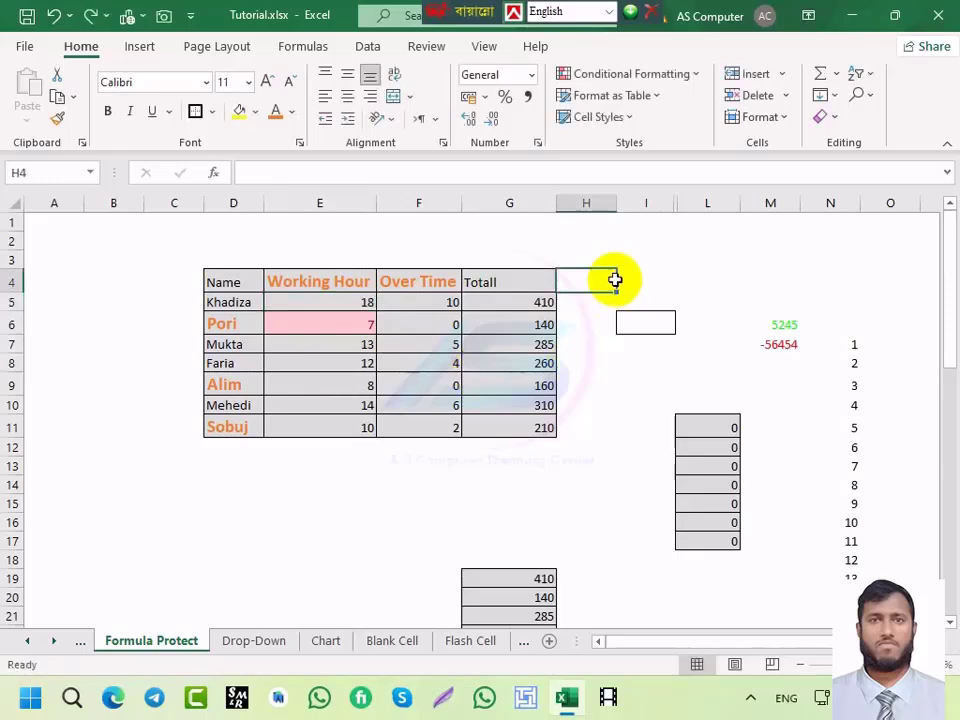
Step: Enter 2 in cell I4 and copy it
left_click(651, 275)
type("2")
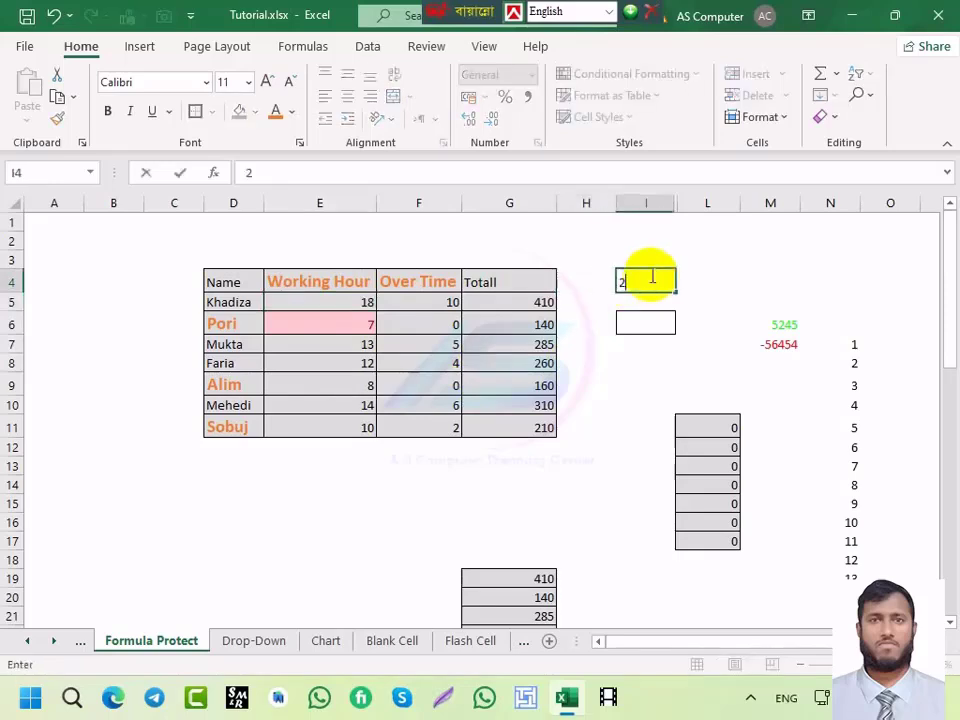
left_click(665, 360)
left_click(660, 286)
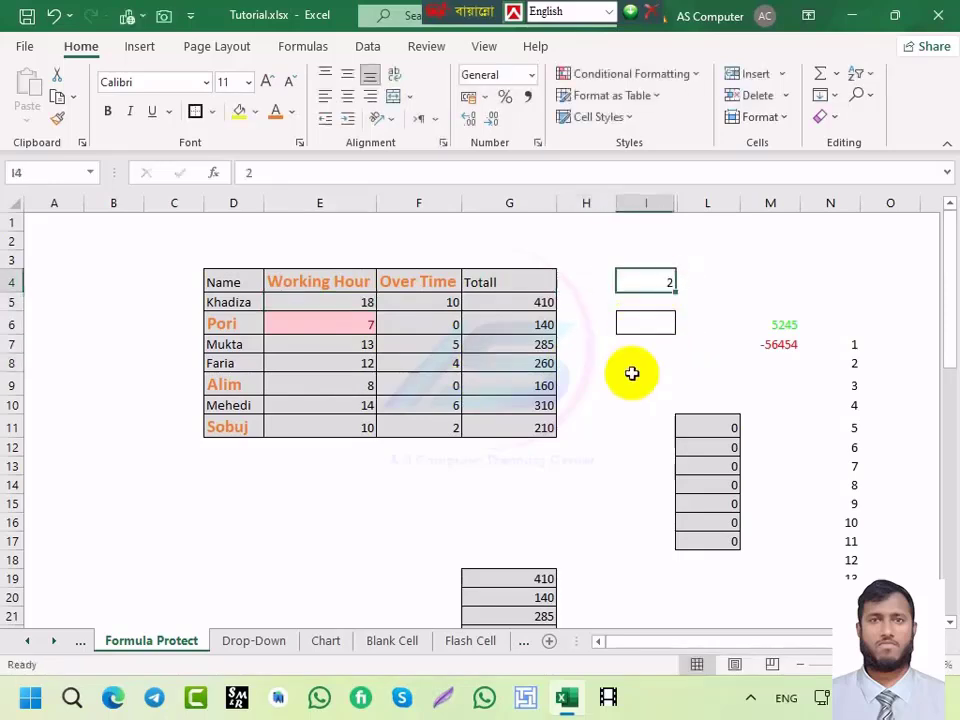
key("ctrl+c")
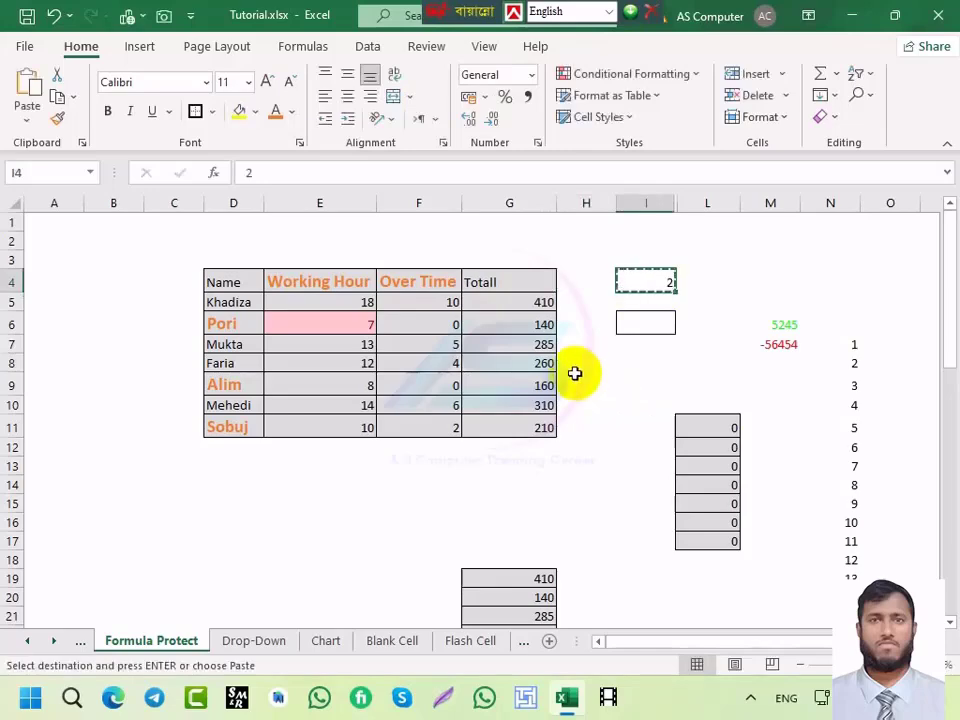
Step: Open the Paste Special dialog with Alt+H V S, then cancel it without pasting
key("alt")
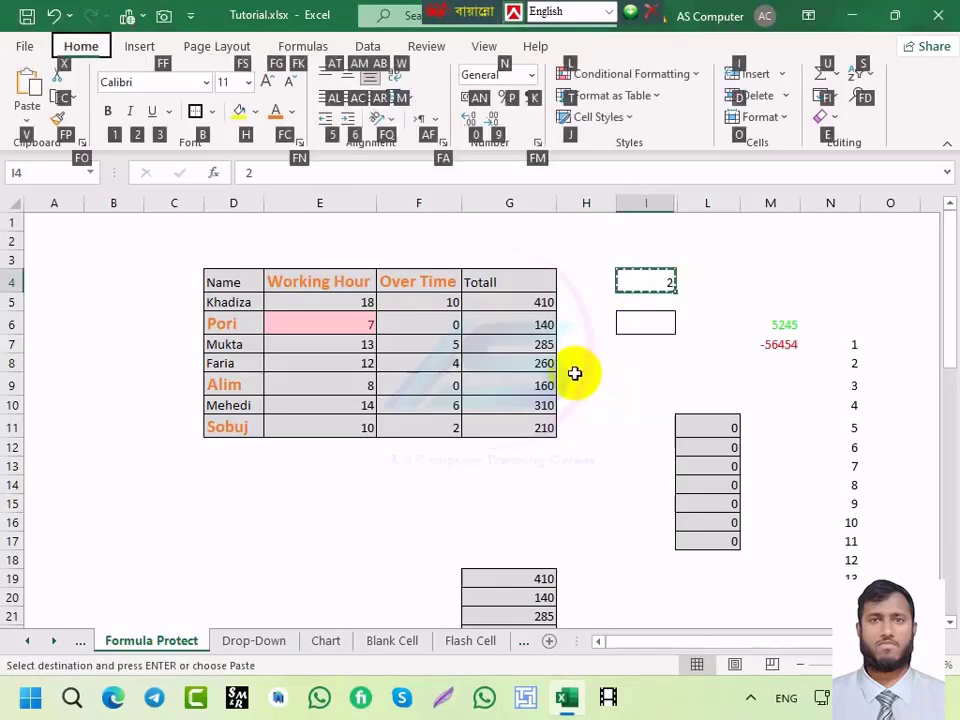
key("h")
key("v")
key("s")
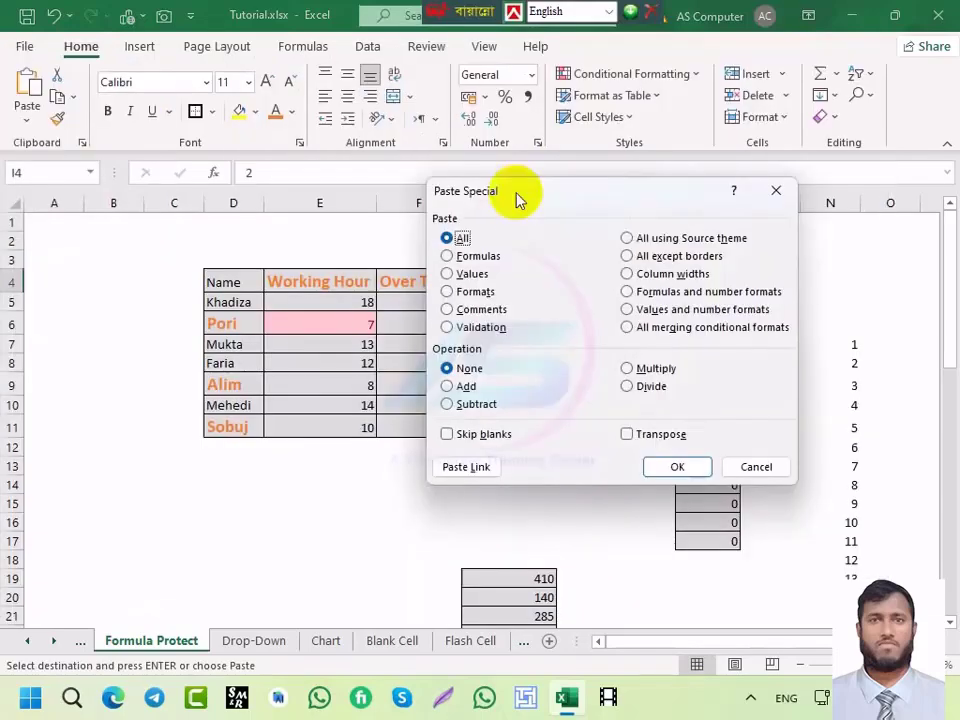
left_click_drag(516, 199, 698, 182)
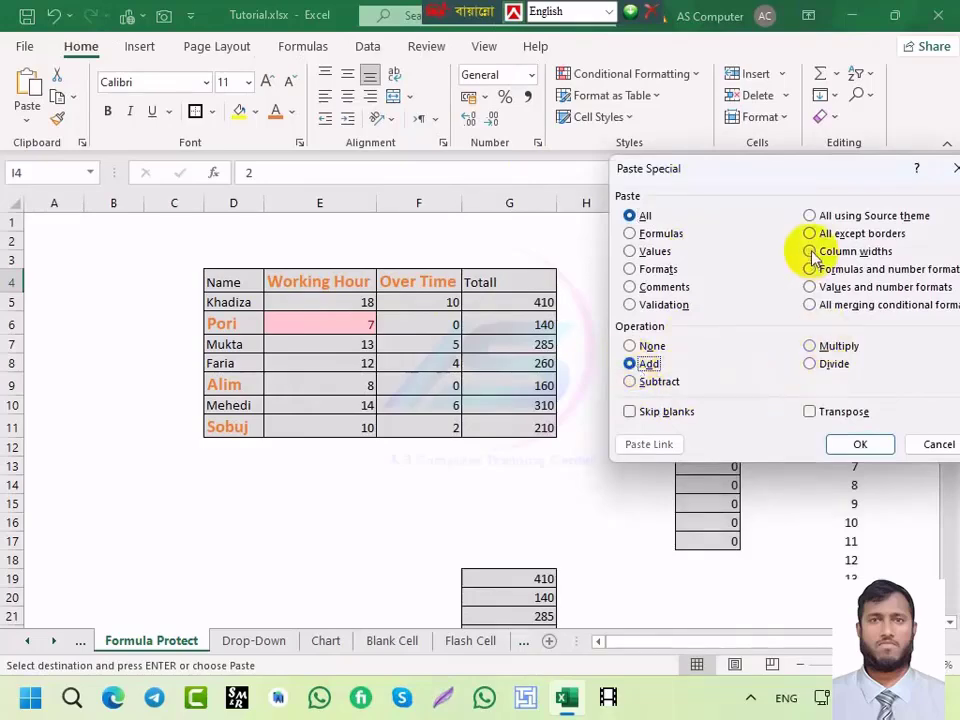
left_click_drag(784, 186, 540, 197)
left_click(694, 455)
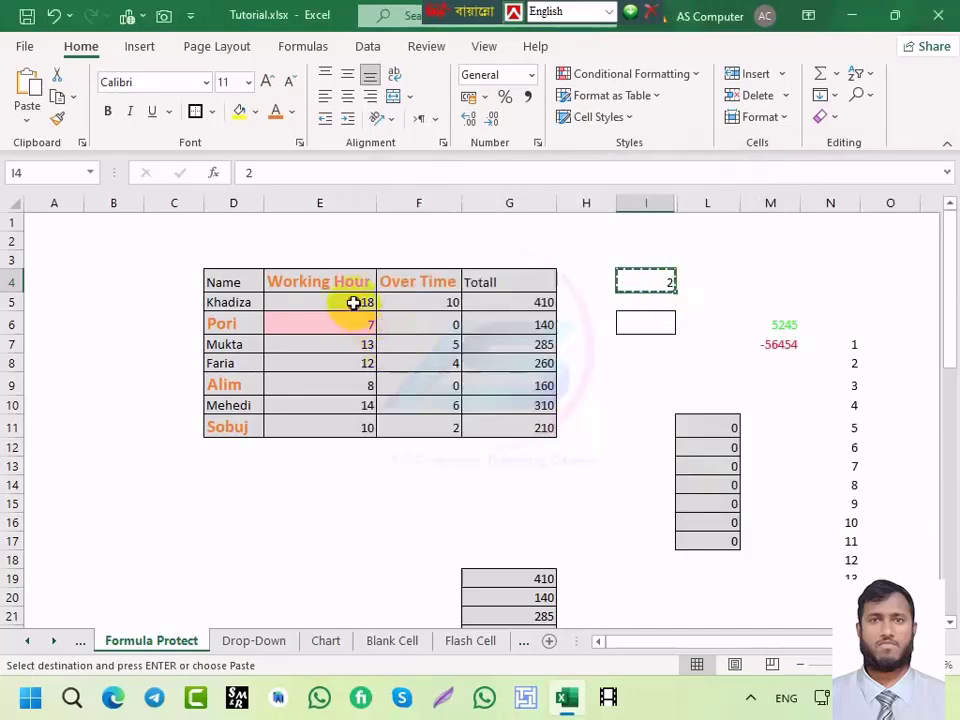
Step: Recopy the 2 in I4 and add it to Working Hour values E5:E11 with Paste Special Add
left_click_drag(353, 303, 345, 420)
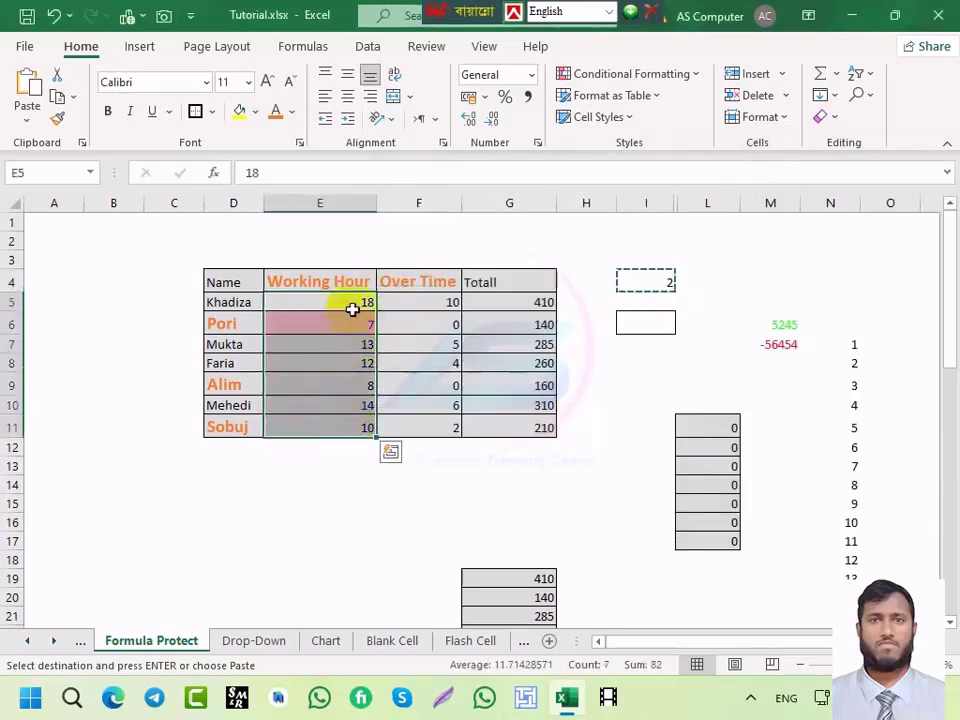
left_click(627, 348)
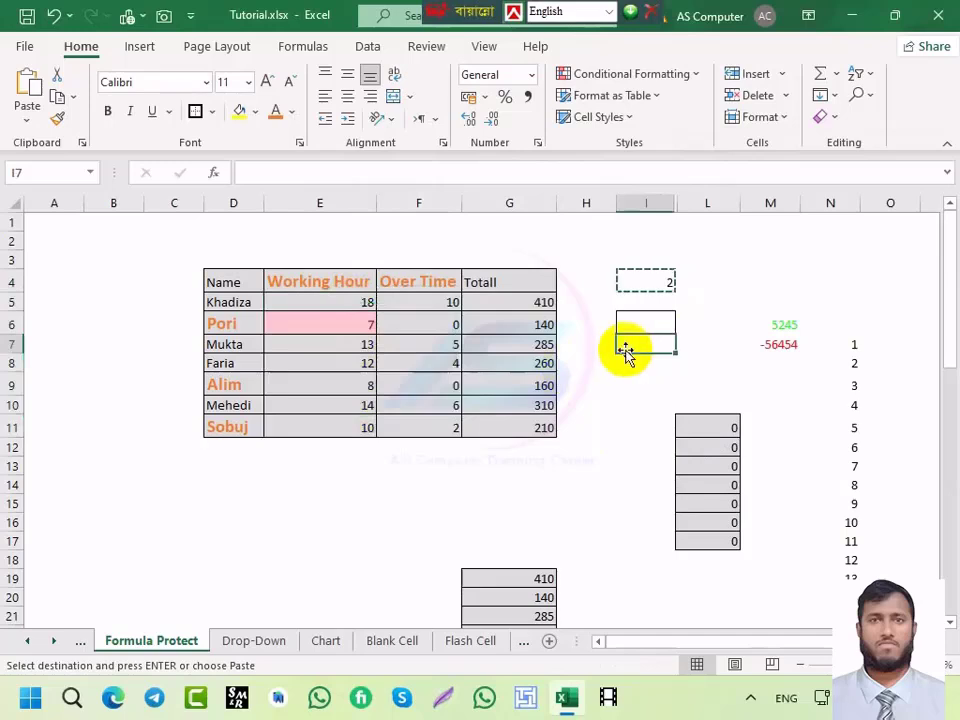
key("Escape")
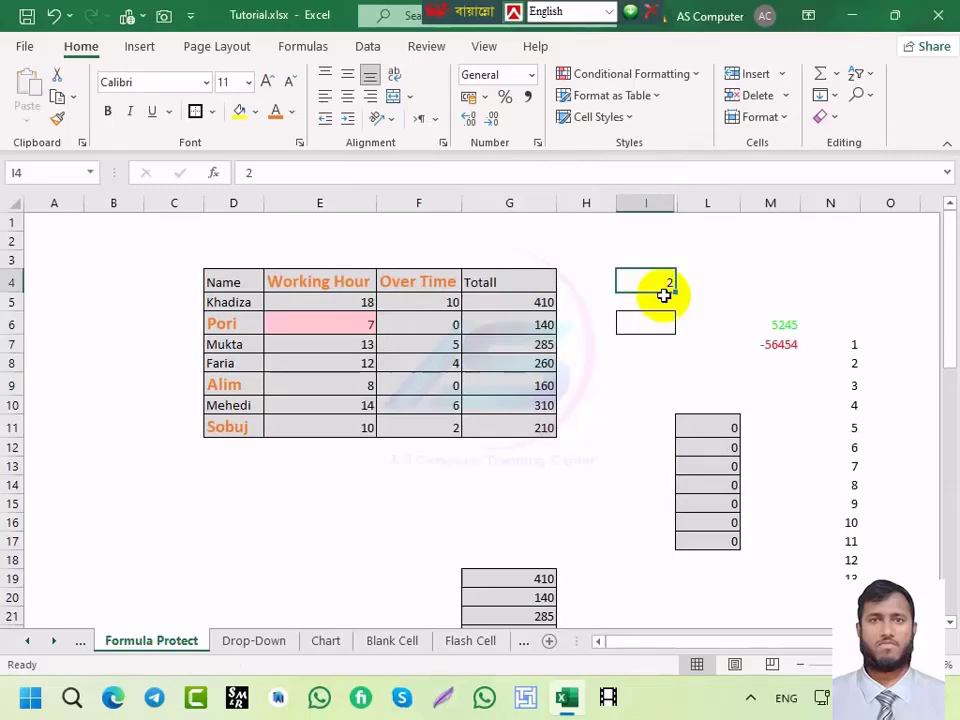
key("ctrl+c")
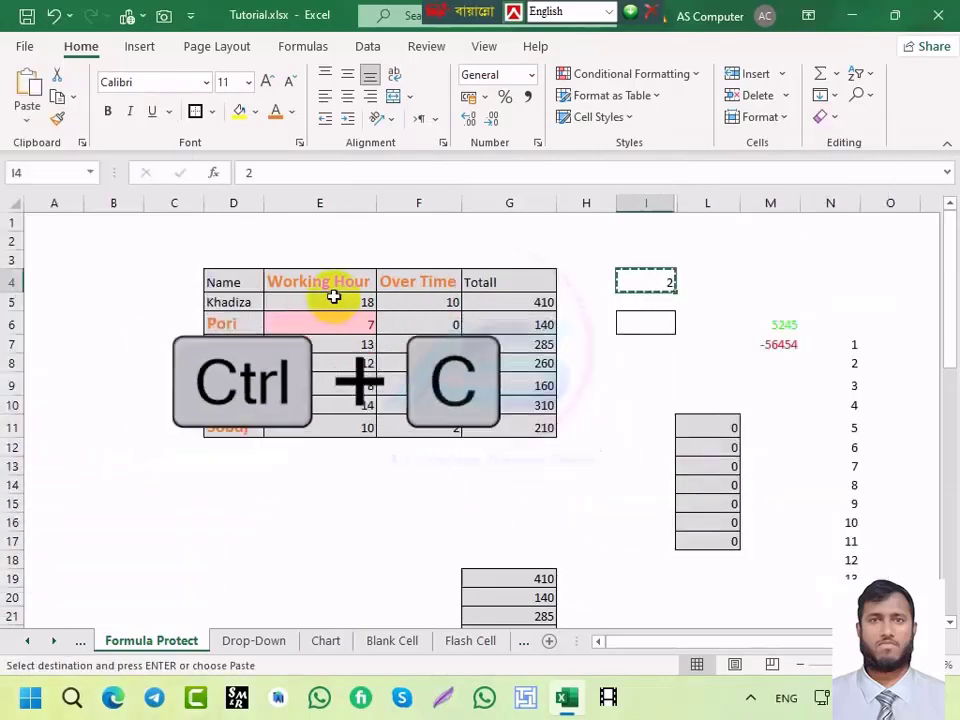
left_click_drag(334, 297, 326, 420)
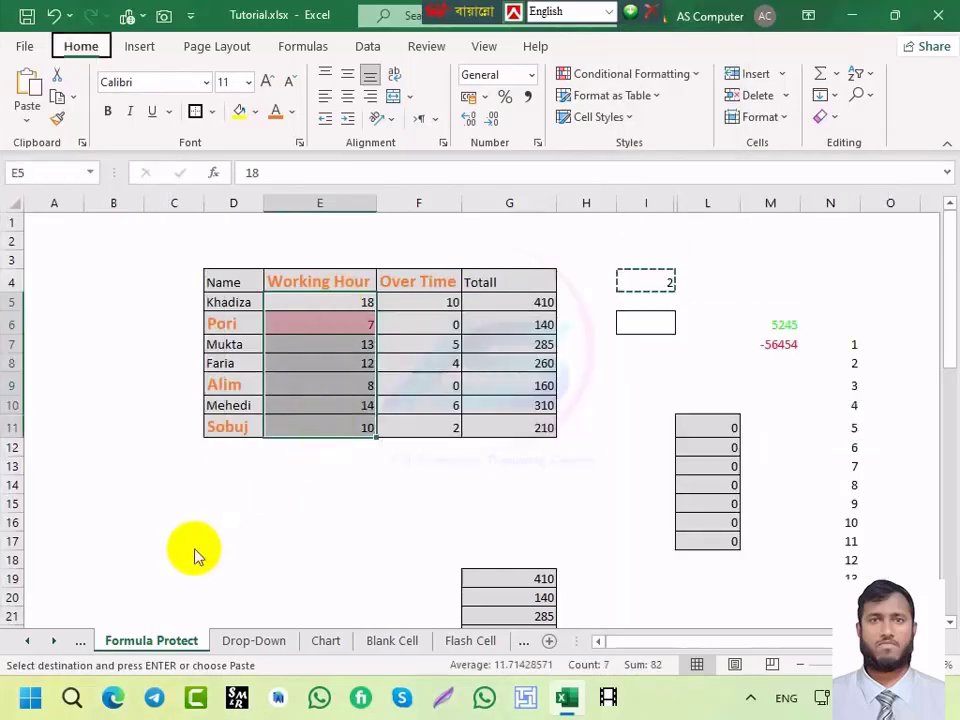
key("alt+h")
key("v")
key("s")
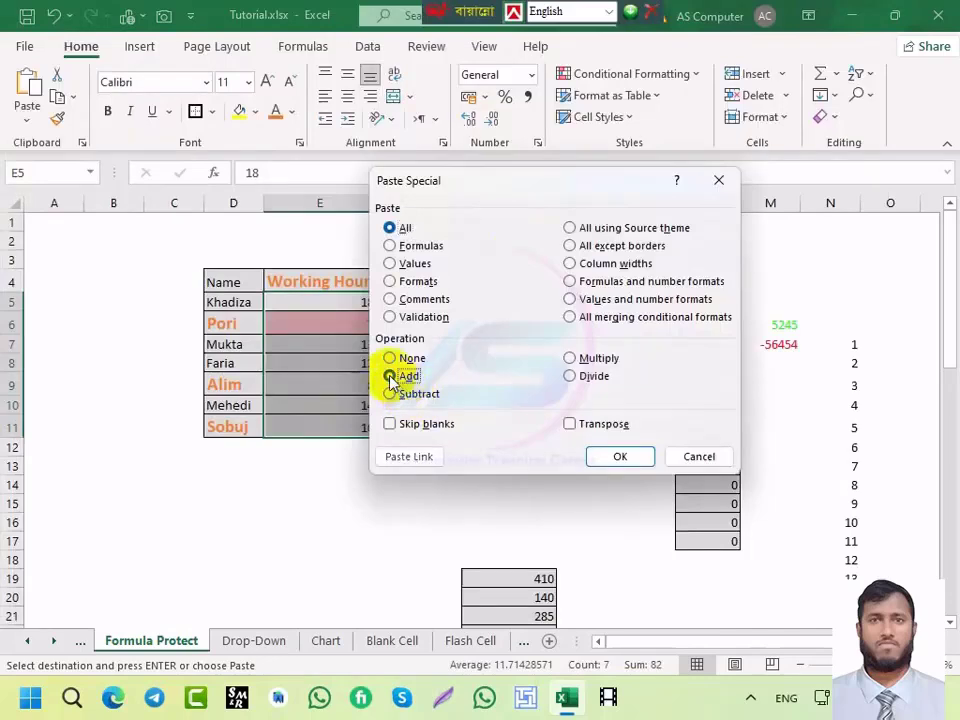
left_click_drag(546, 190, 718, 171)
left_click(800, 446)
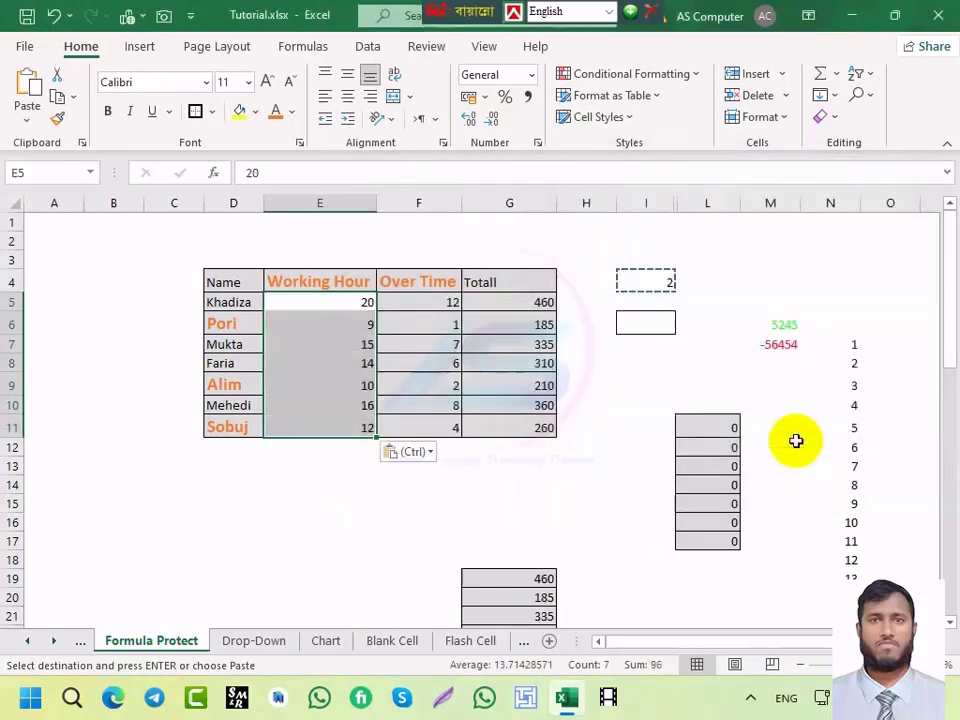
Step: Undo the addition to restore the original hours and cancel the pending copy
left_click(354, 366)
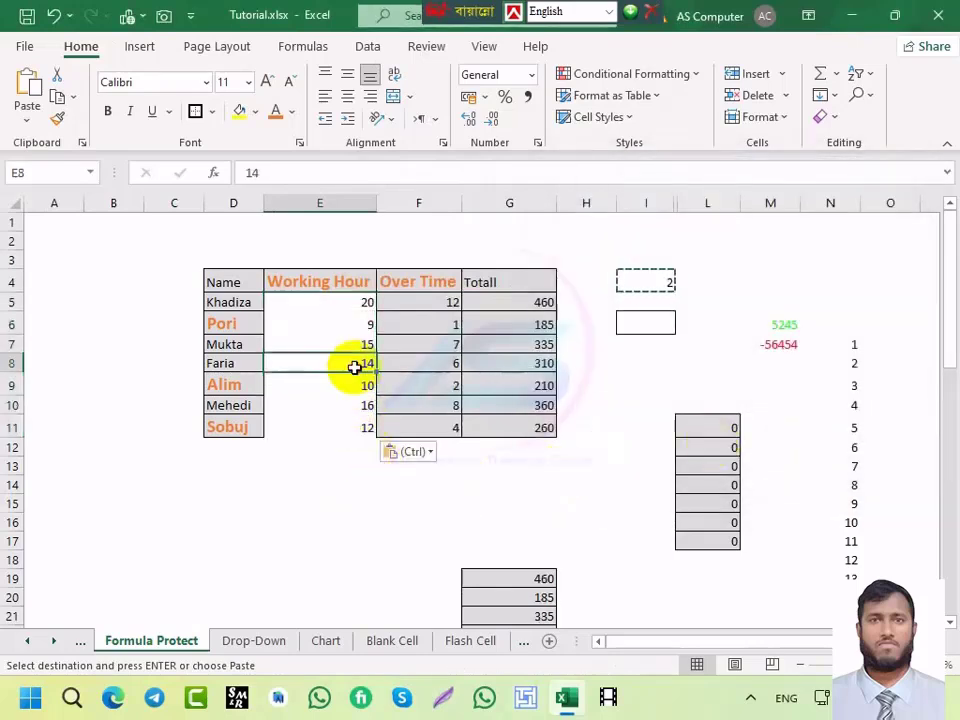
left_click_drag(354, 304, 352, 432)
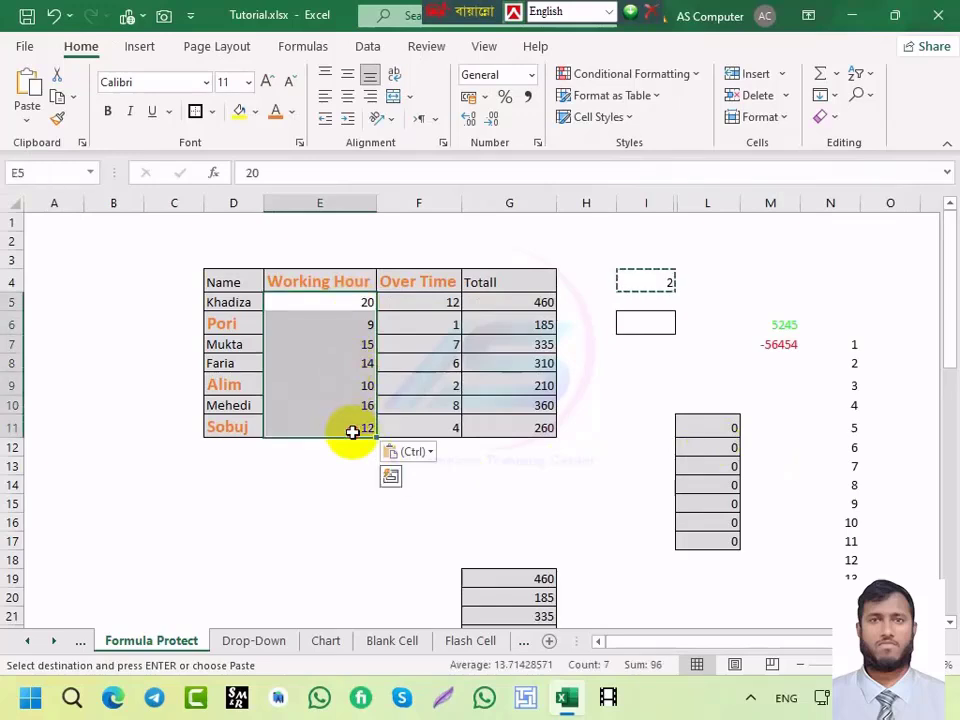
key("ctrl+z")
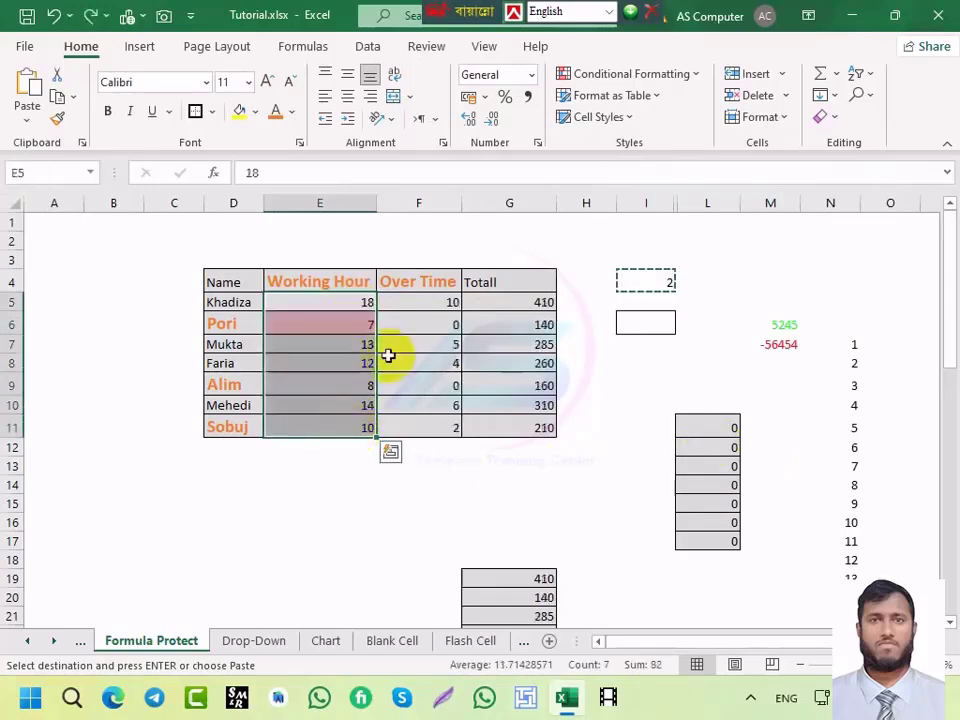
left_click(456, 405)
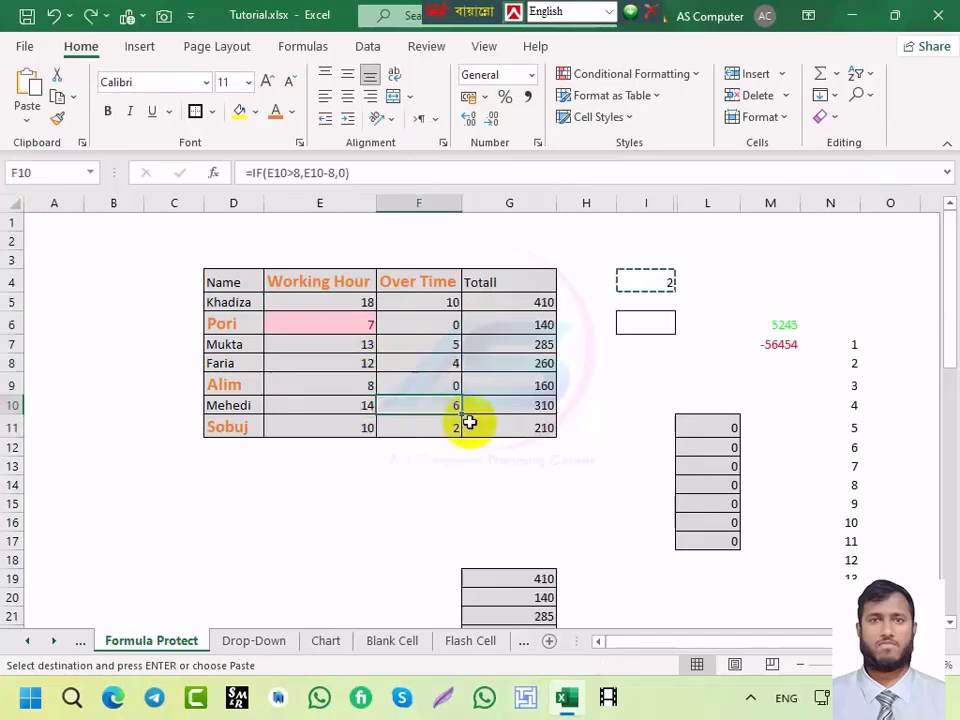
key("Escape")
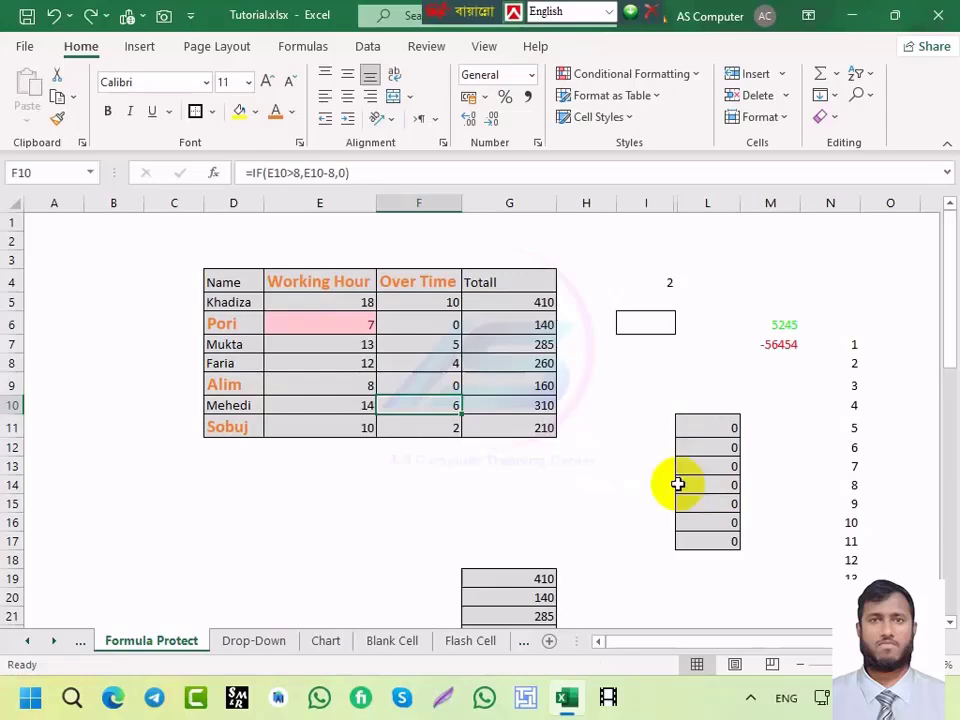
key("super")
key("super")
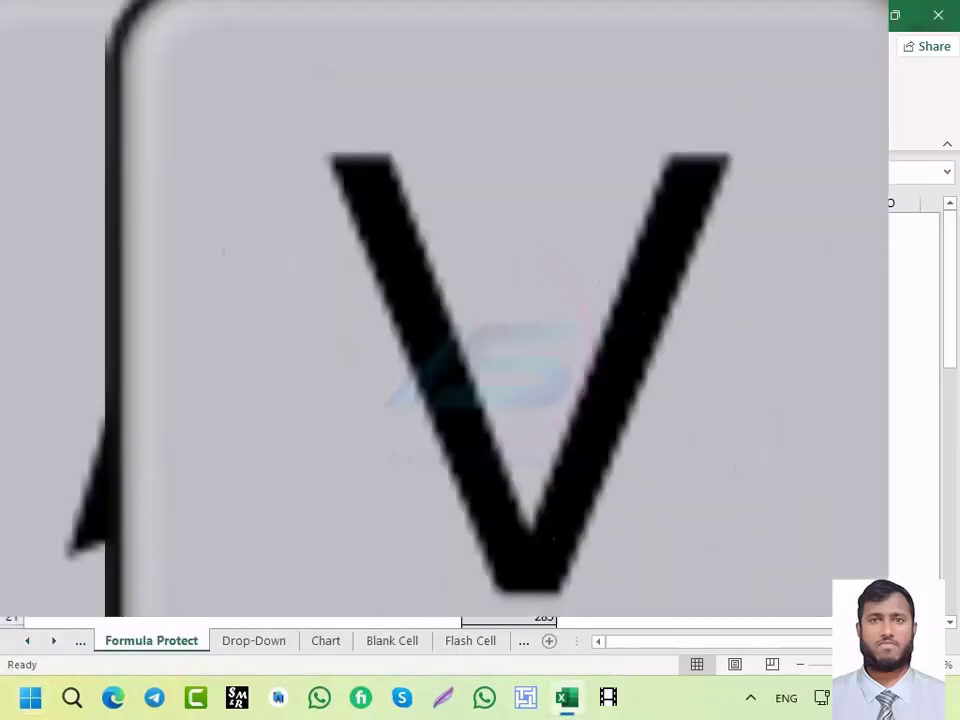
Step: Browse the Win+V clipboard history entries, then close the panel
key("super+v")
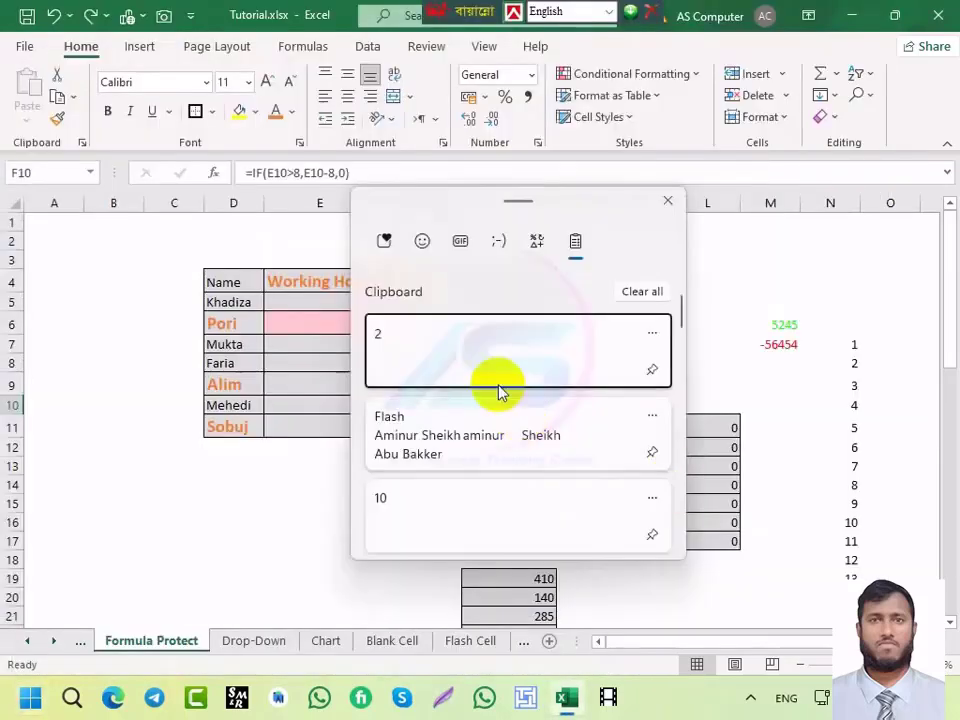
scroll(435, 396, "down", 5)
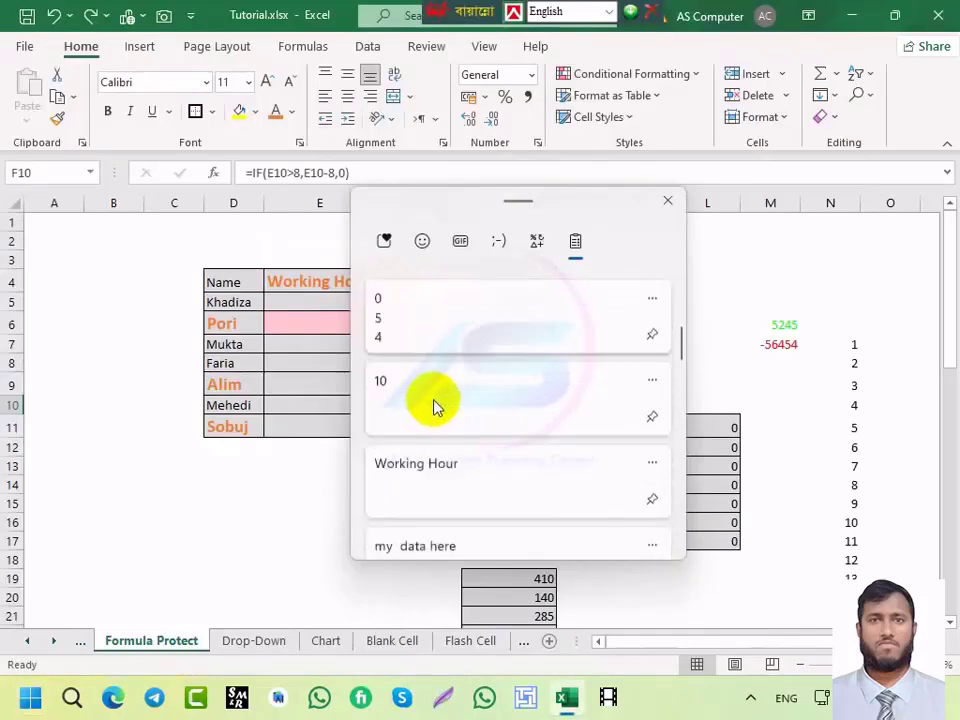
scroll(432, 405, "down", 10)
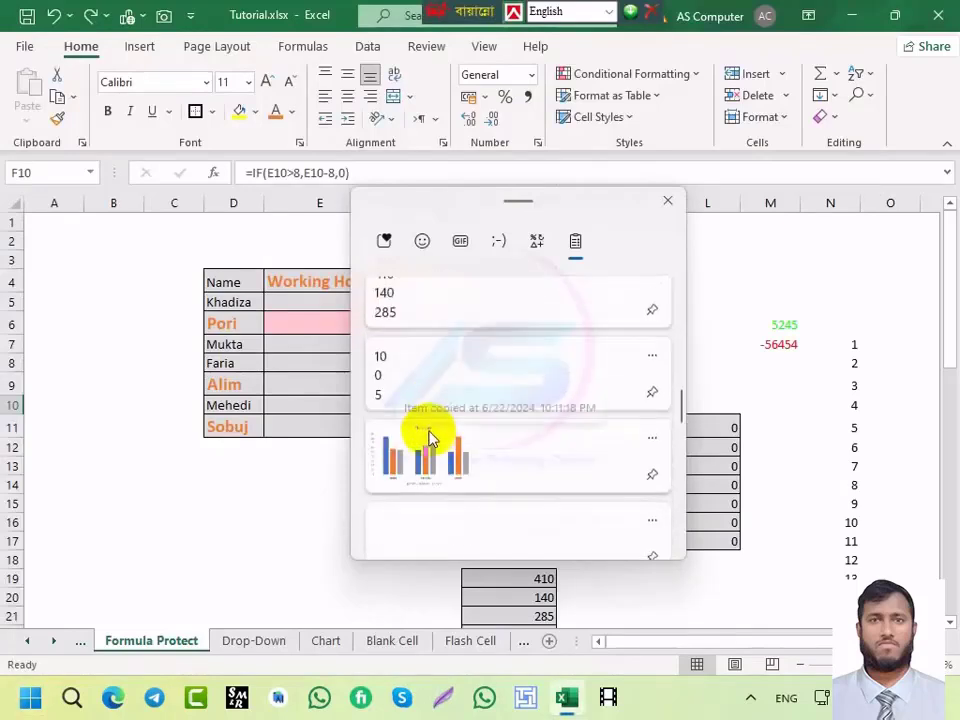
scroll(424, 439, "up", 3)
scroll(420, 441, "down", 8)
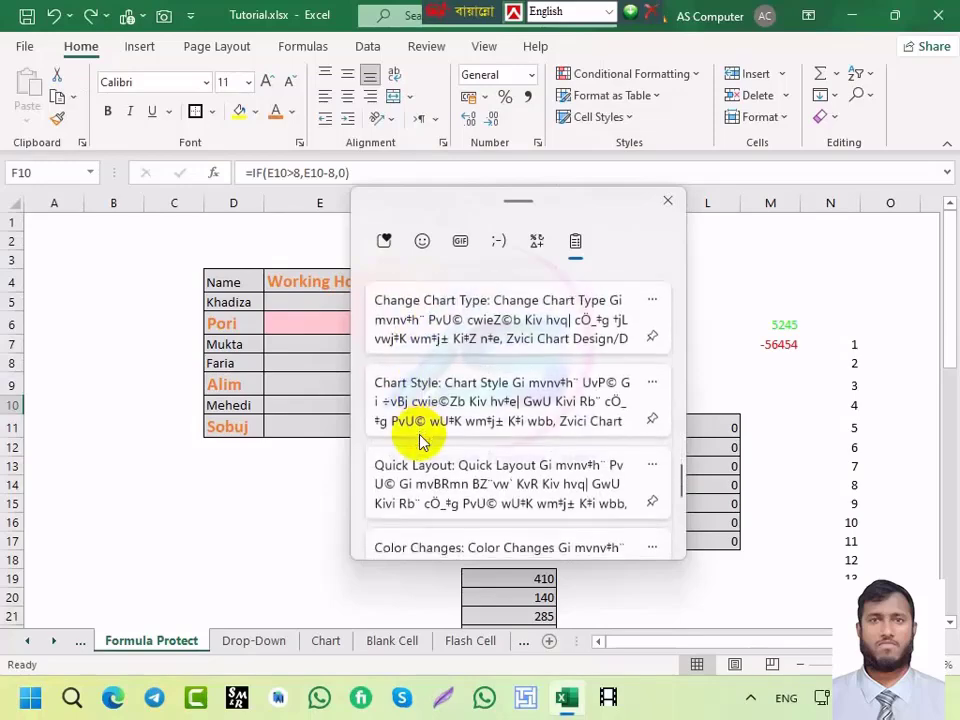
scroll(420, 441, "down", 6)
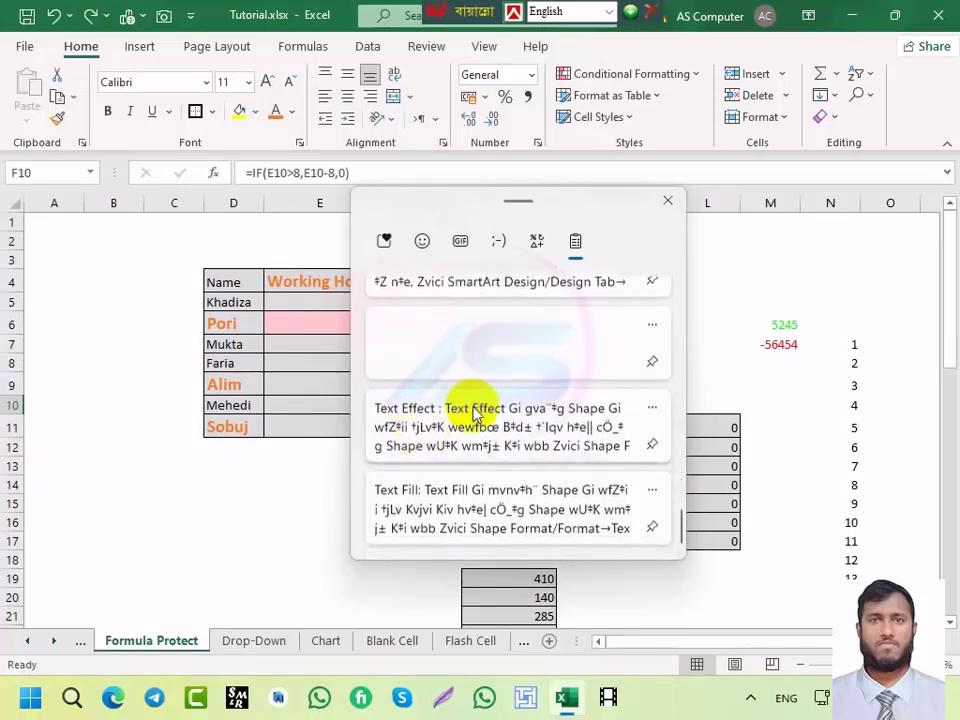
scroll(476, 415, "up", 20)
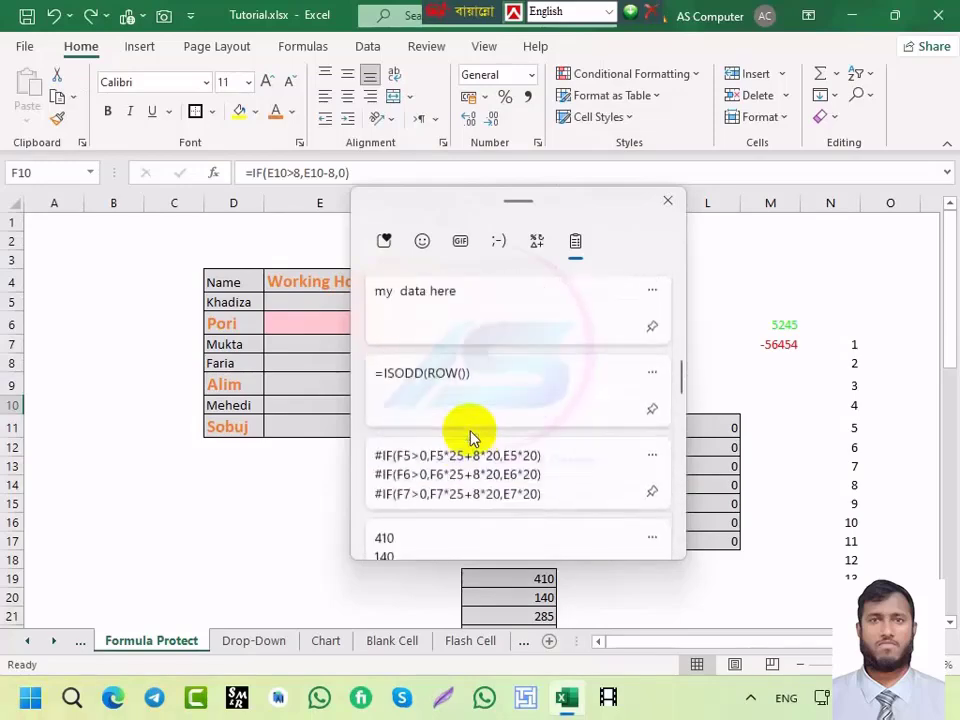
scroll(474, 437, "up", 5)
left_click(669, 207)
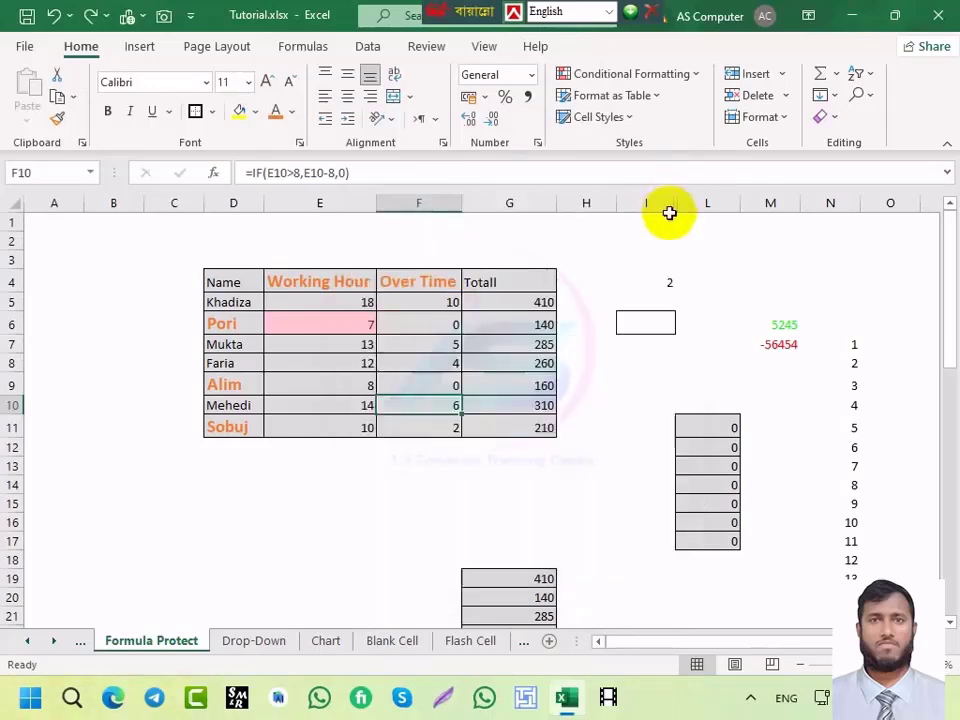
Step: Reopen the clipboard history, clear all saved entries, and close the panel
key("super+v")
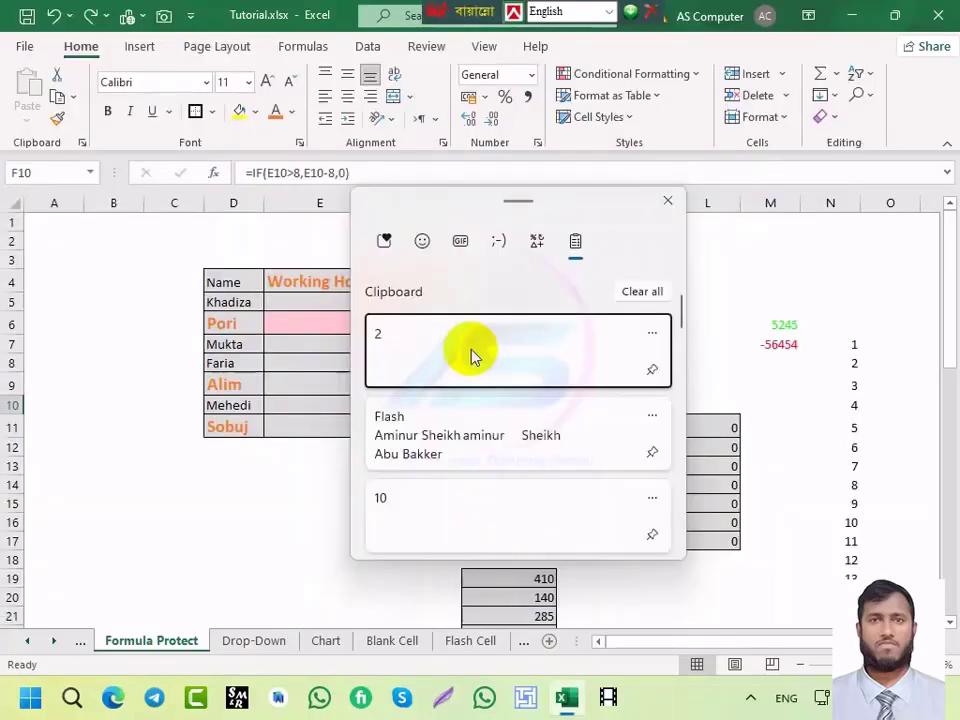
scroll(481, 385, "down", 5)
scroll(478, 400, "down", 2)
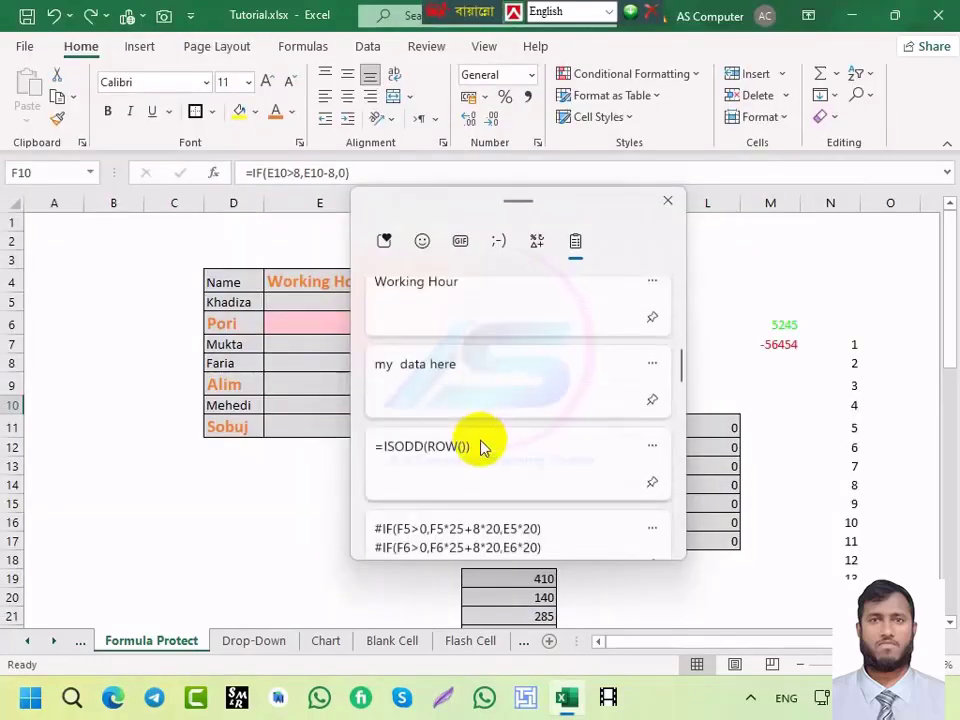
scroll(465, 455, "up", 3)
scroll(440, 458, "down", 2)
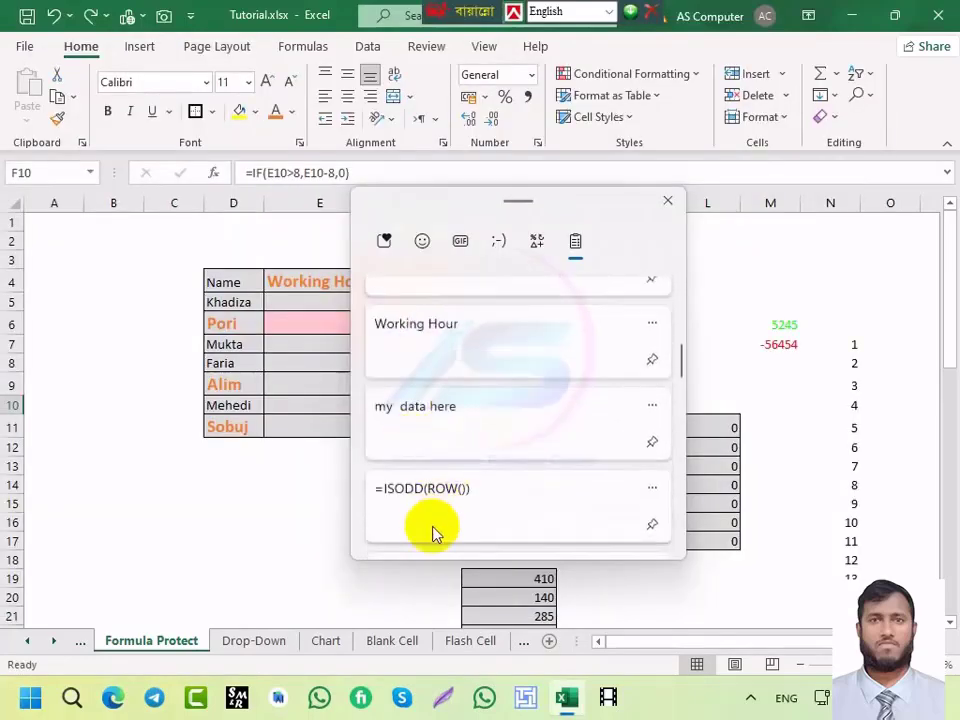
scroll(438, 416, "down", 1)
scroll(420, 440, "down", 1)
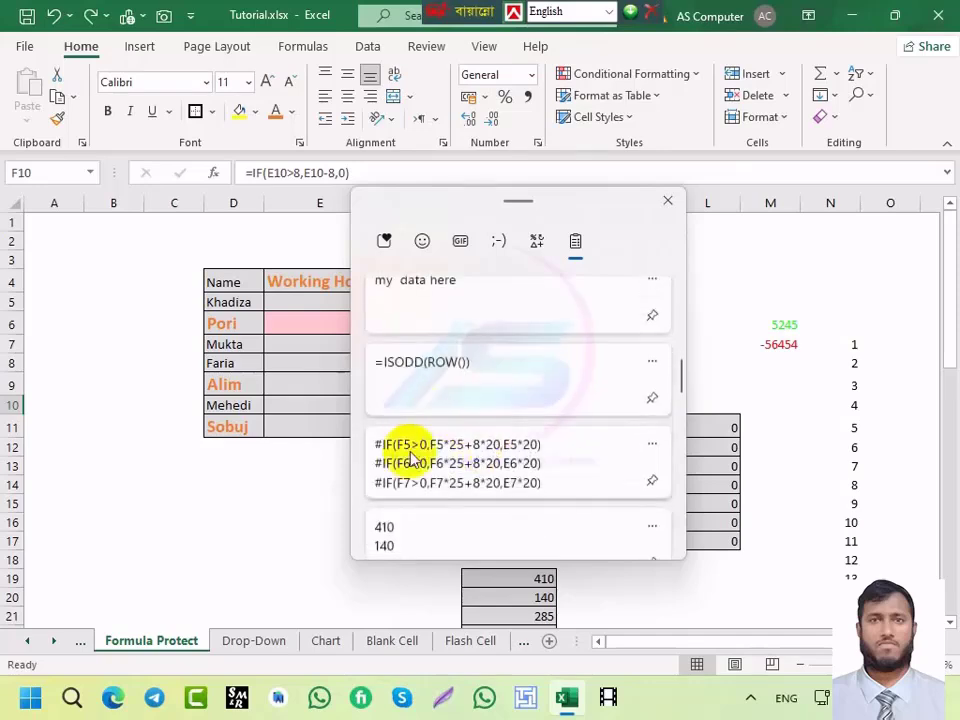
scroll(482, 465, "down", 2)
scroll(478, 445, "up", 2)
scroll(476, 441, "up", 6)
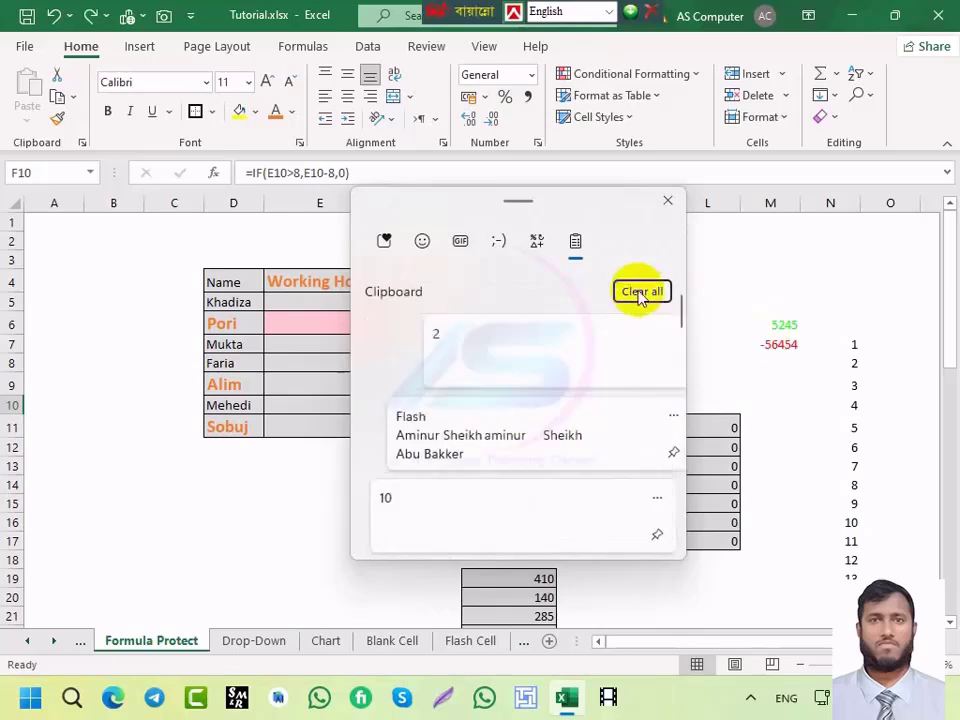
left_click(641, 293)
left_click(667, 204)
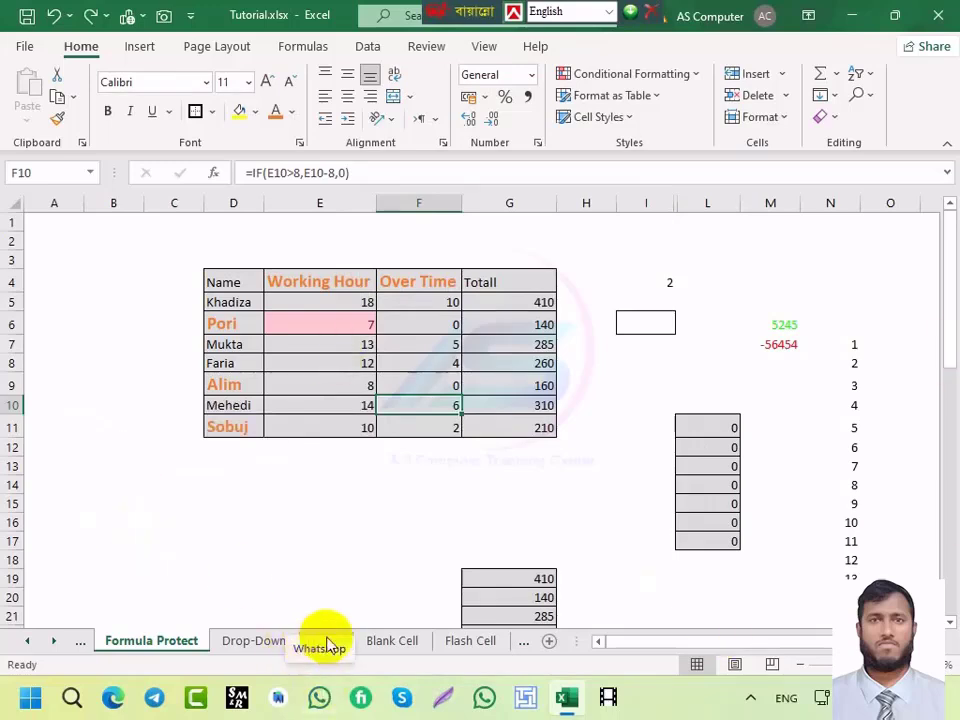
Step: Delete the column chart on the Chart sheet
left_click(328, 583)
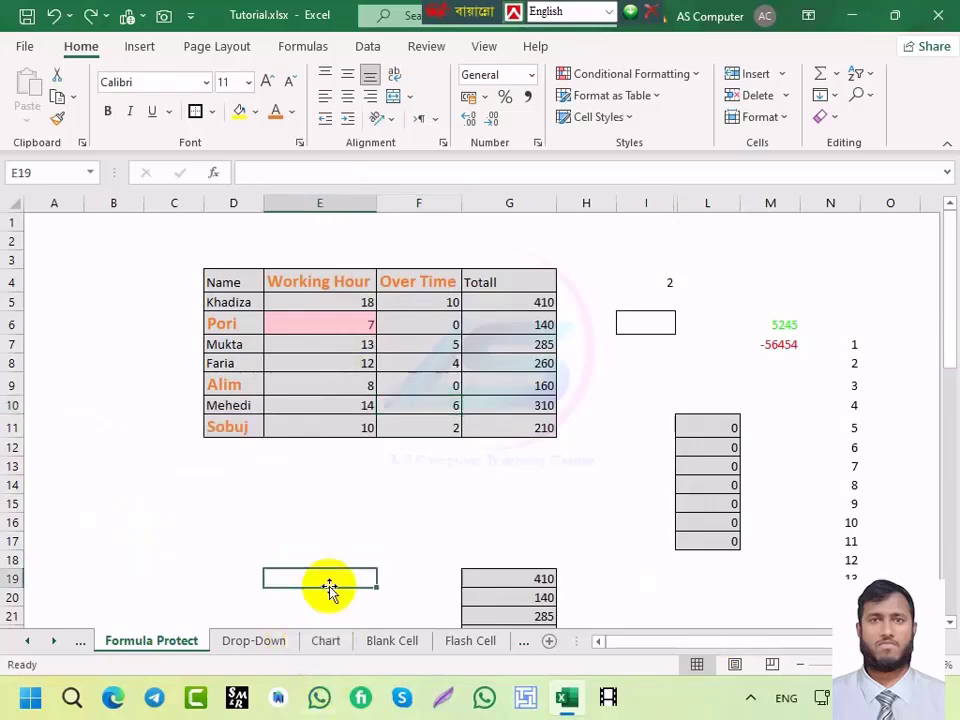
left_click(326, 641)
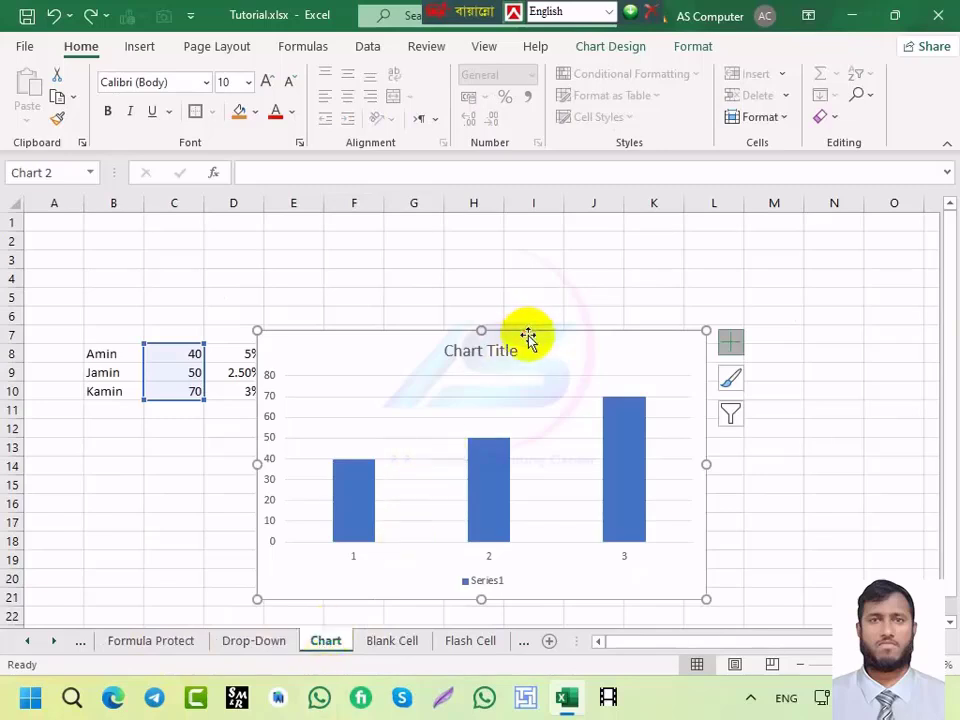
key("Delete")
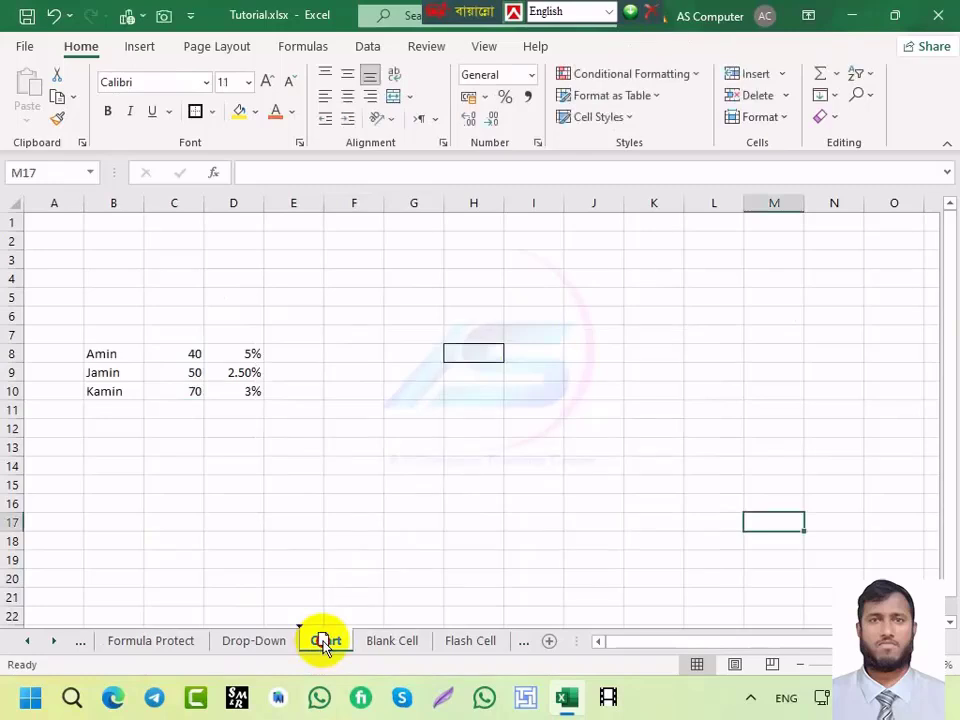
Step: Move the Chart and Drop-Down sheets right after Data, then open Flash Cell
mouse_move(325, 645)
left_mouse_down()
mouse_move(32, 640)
mouse_move(148, 647)
left_mouse_up()
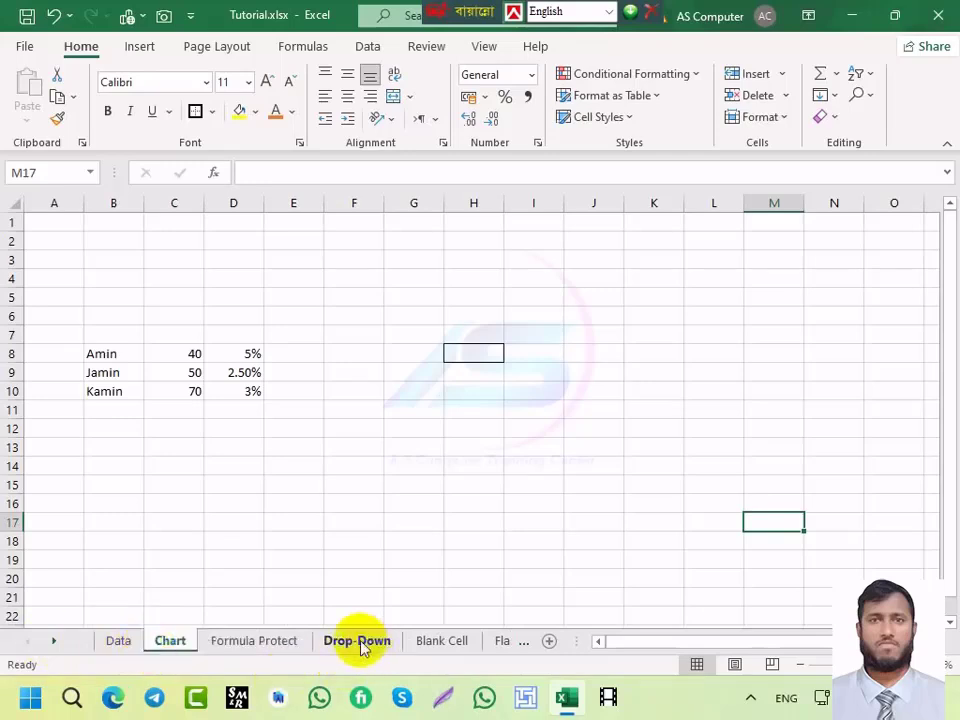
left_click_drag(361, 645, 251, 640)
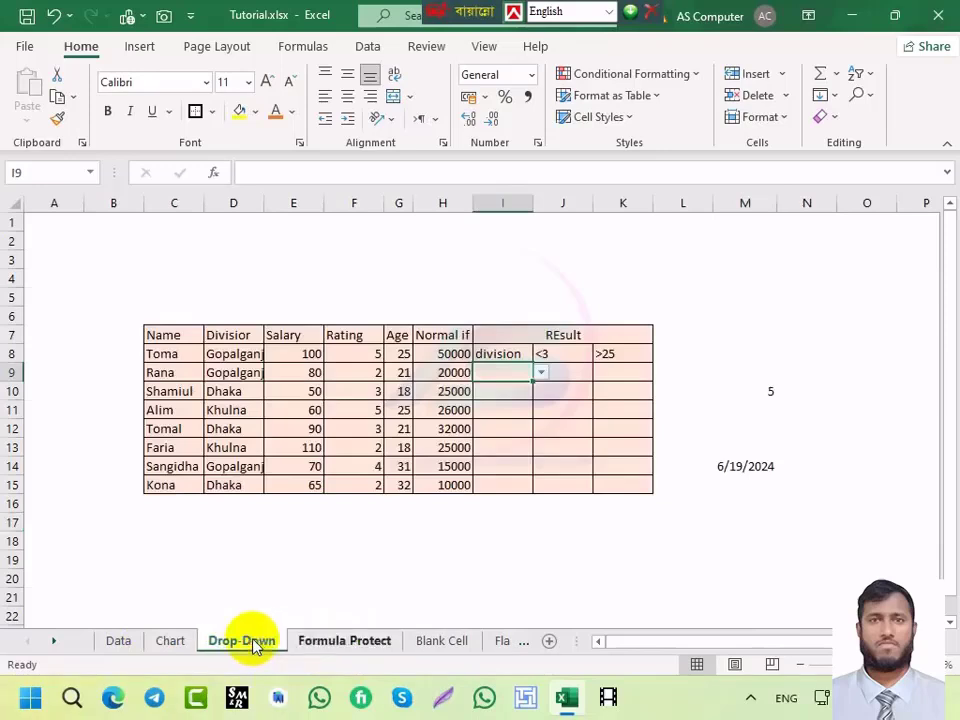
left_click(502, 643)
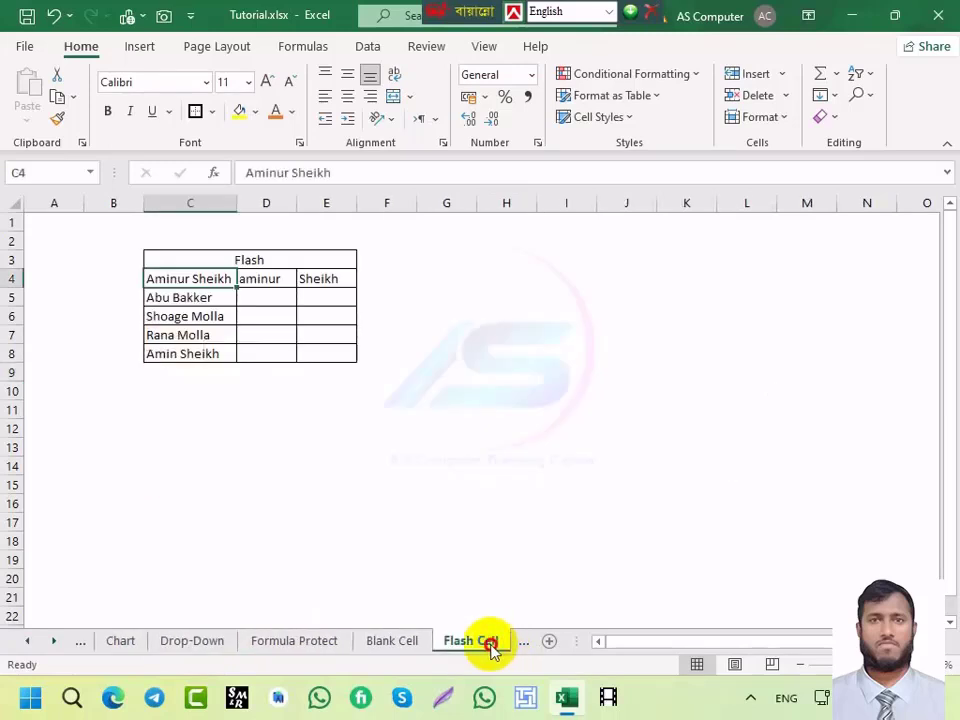
Step: Place the Flash Cell sheet after Drop-Down and select K4 beside the Data sheet's marks table
left_click_drag(481, 650, 274, 640)
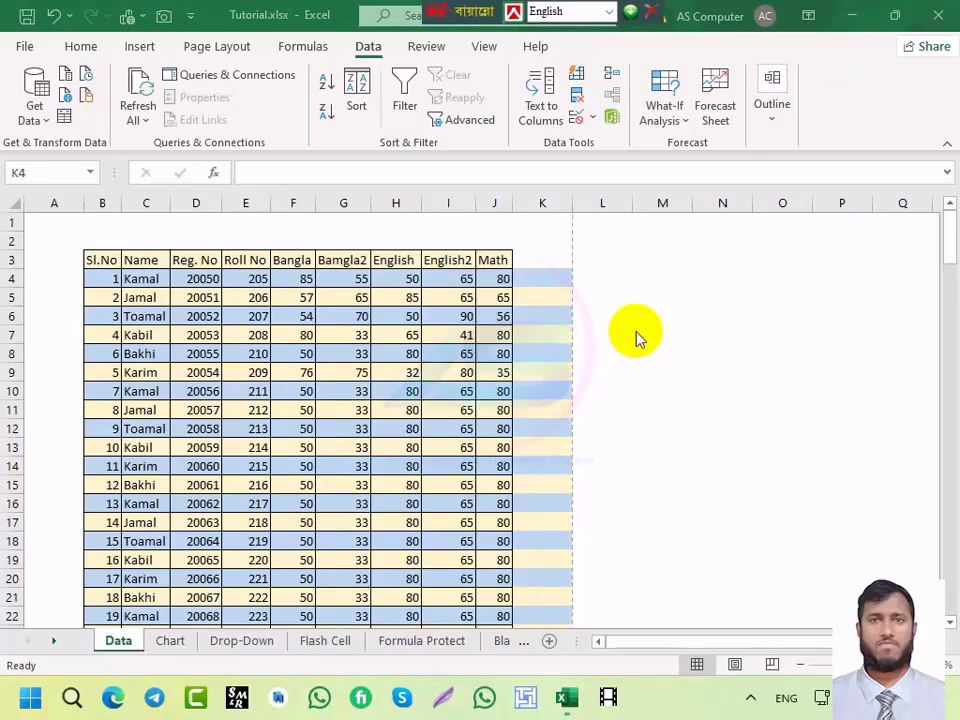
left_click(536, 280)
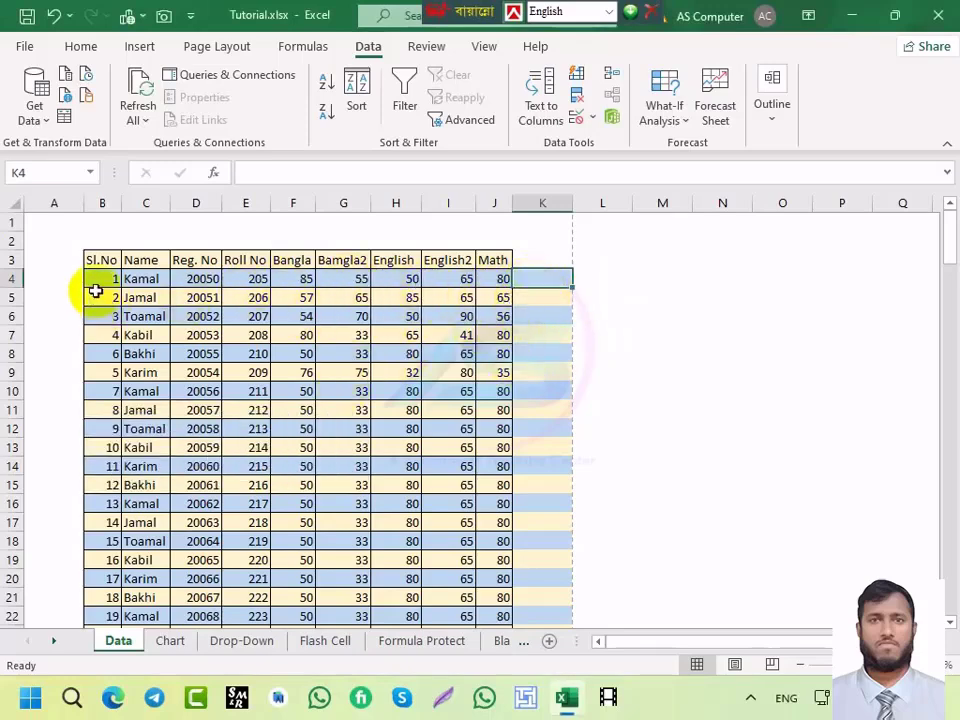
left_click(8, 279)
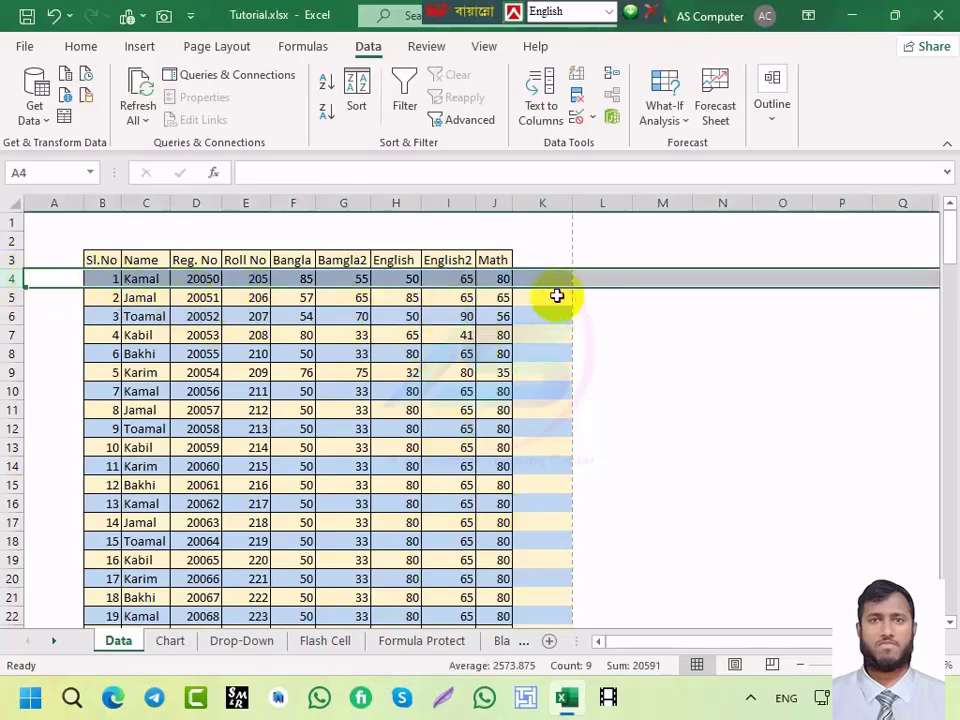
left_click(551, 281)
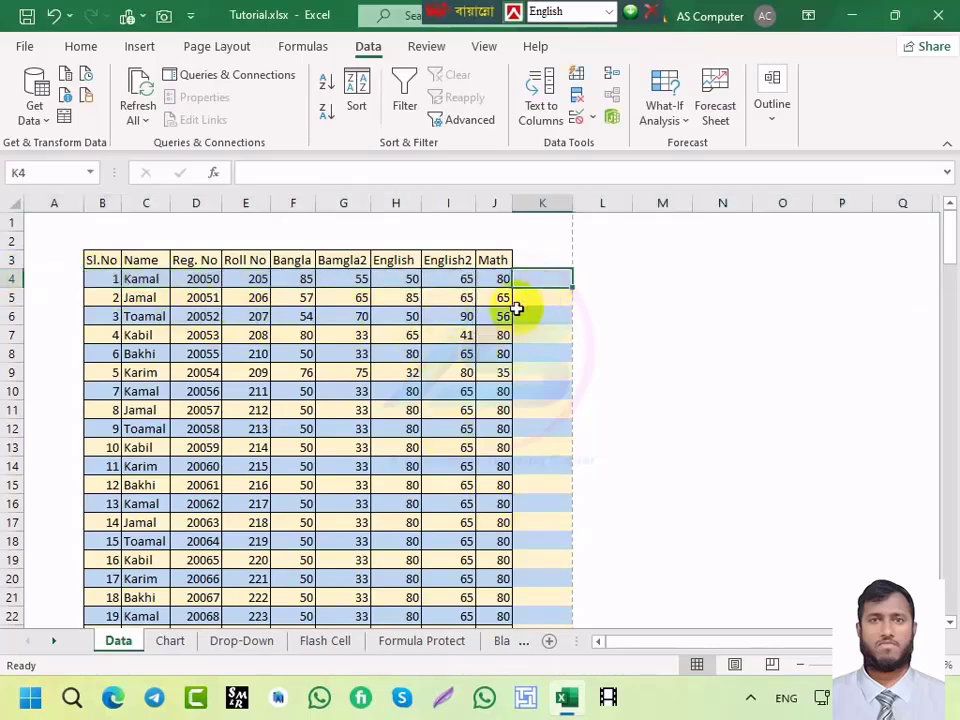
Step: Fill column K with a 1 to 79 series from K4 down to K82
type("1")
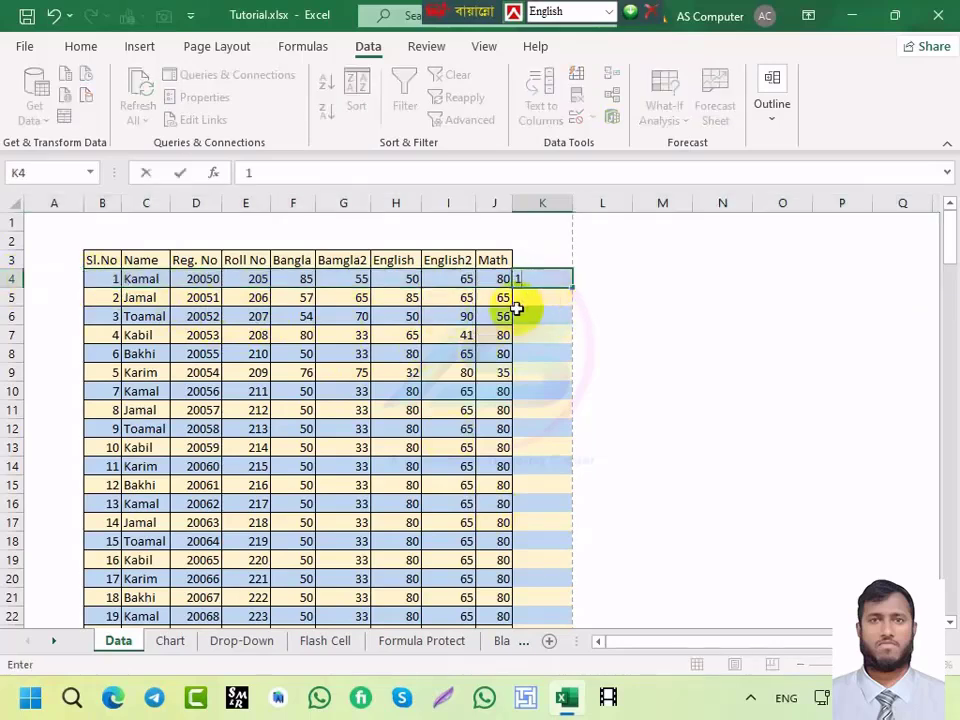
key("Return")
type("2")
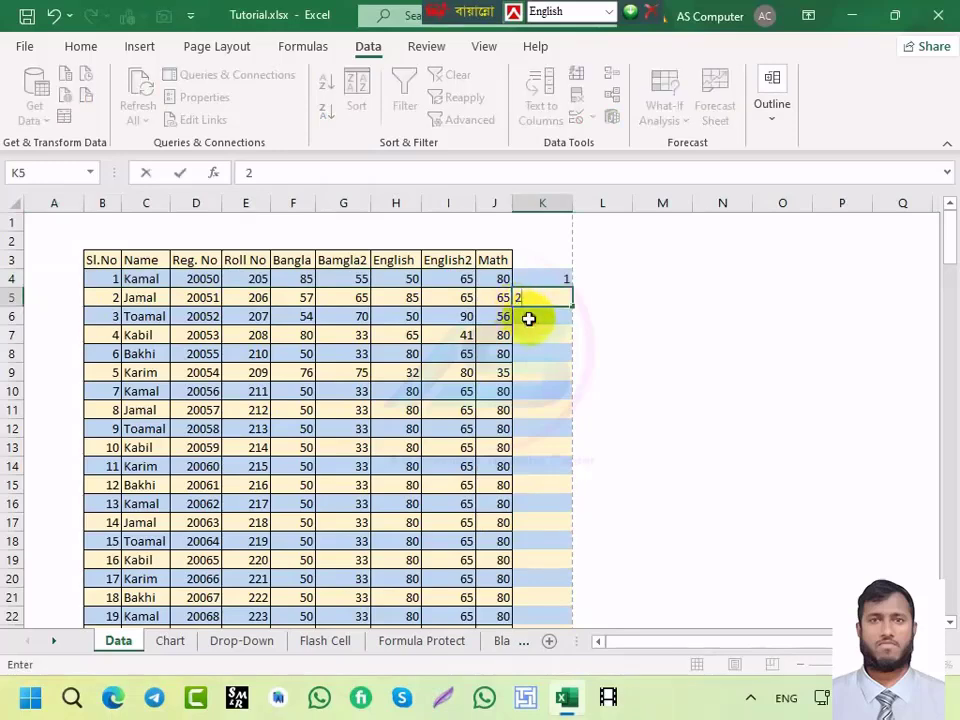
left_click_drag(548, 278, 550, 300)
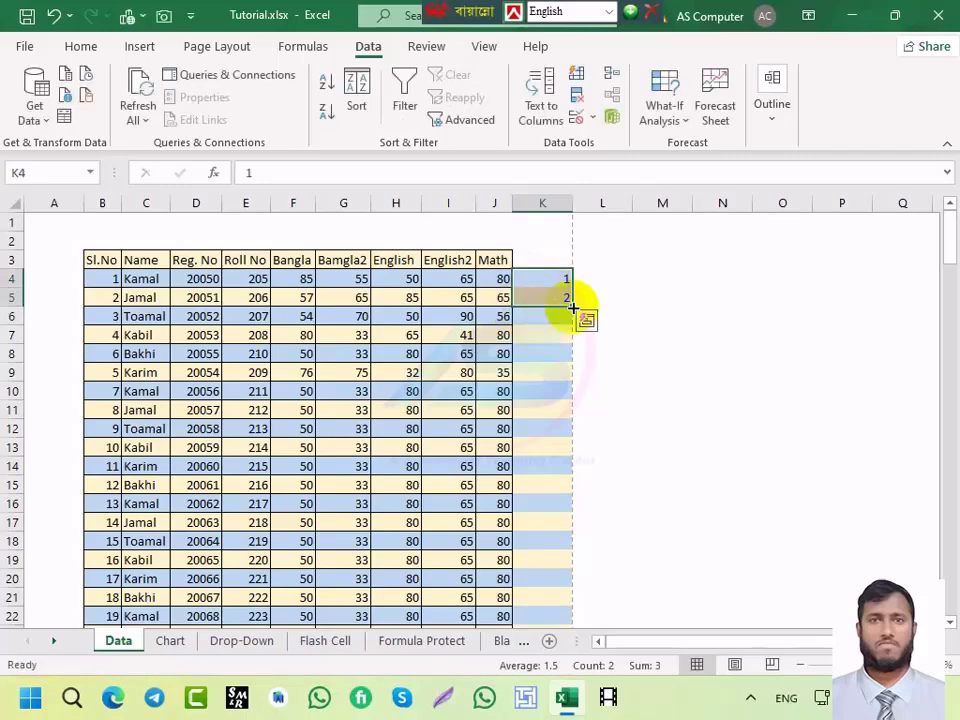
double_click(572, 307)
scroll(570, 310, "down", 20)
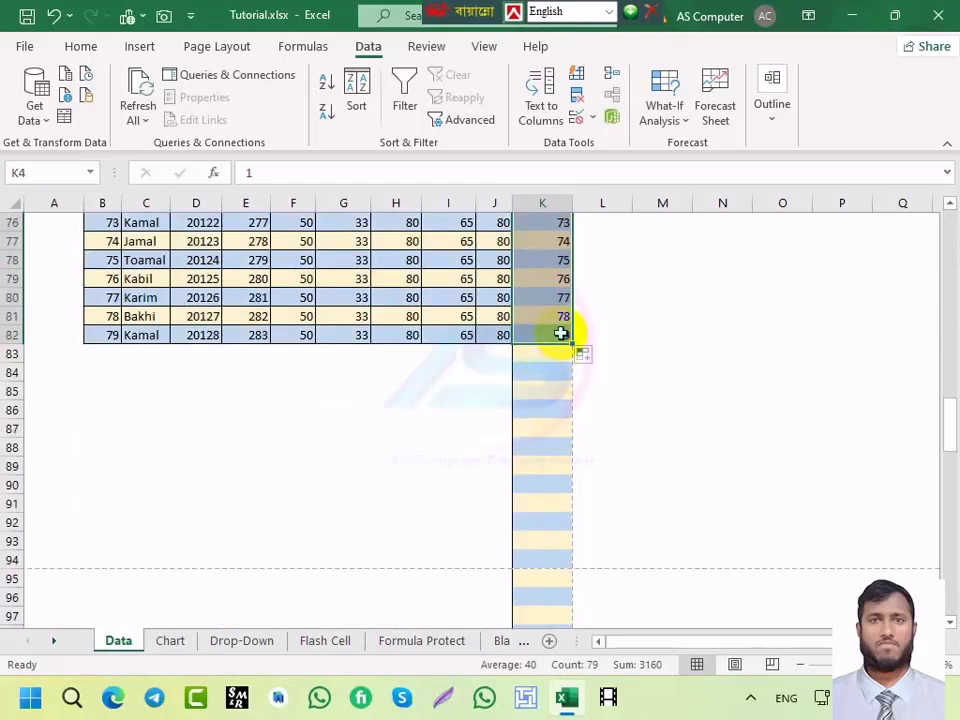
Step: Copy the numbered series and paste it again starting at K83
key("ctrl+c")
left_click(553, 354)
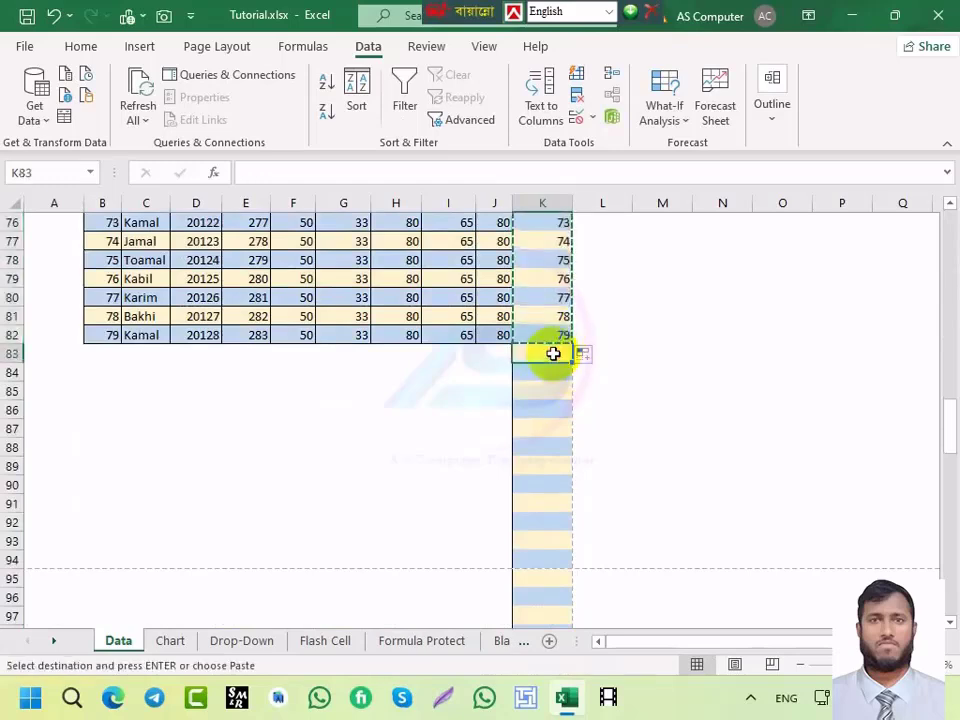
key("ctrl+v")
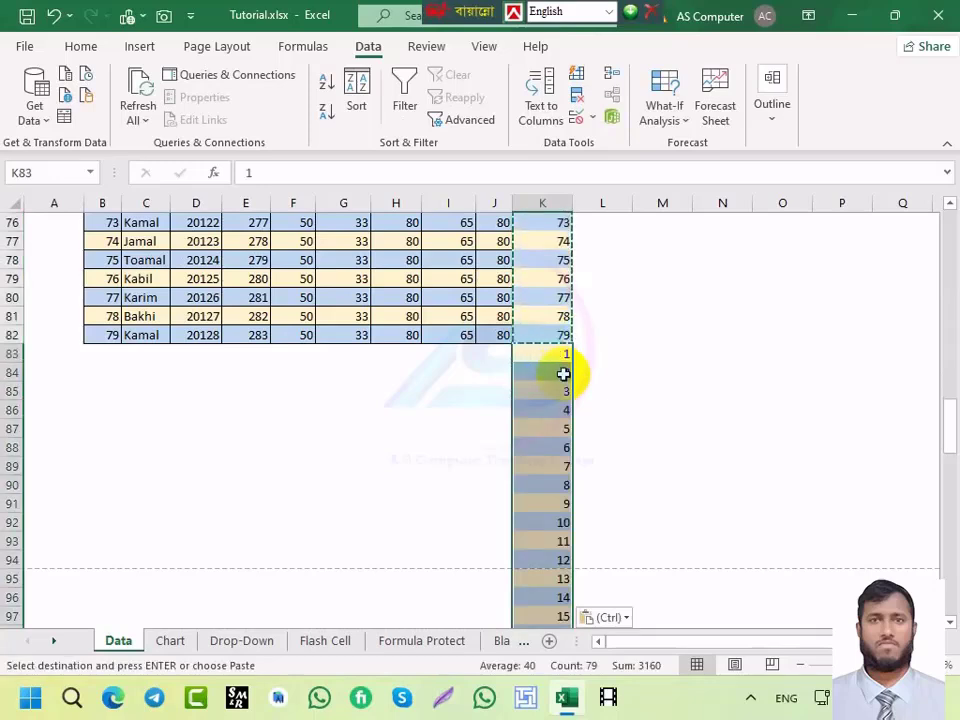
scroll(553, 375, "down", 20)
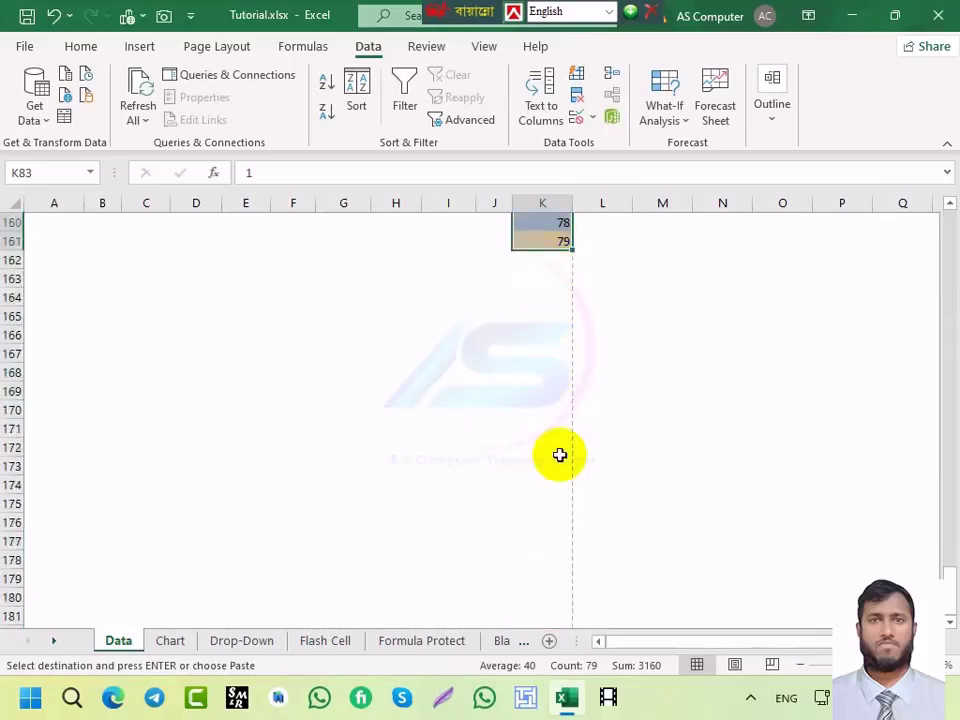
scroll(555, 420, "up", 12)
scroll(555, 392, "up", 20)
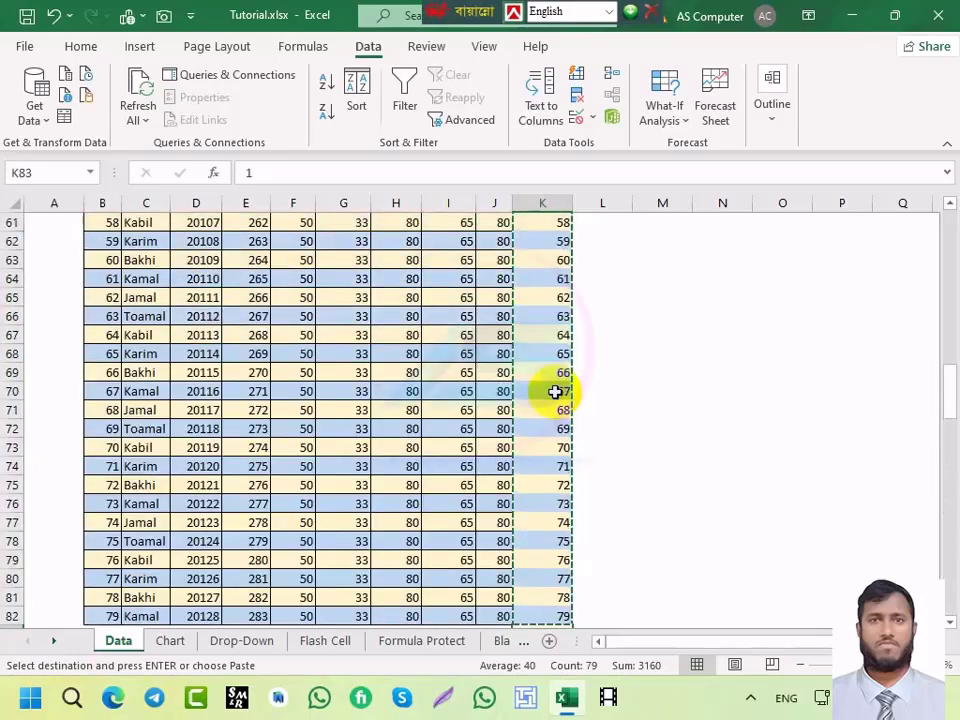
scroll(555, 392, "up", 9)
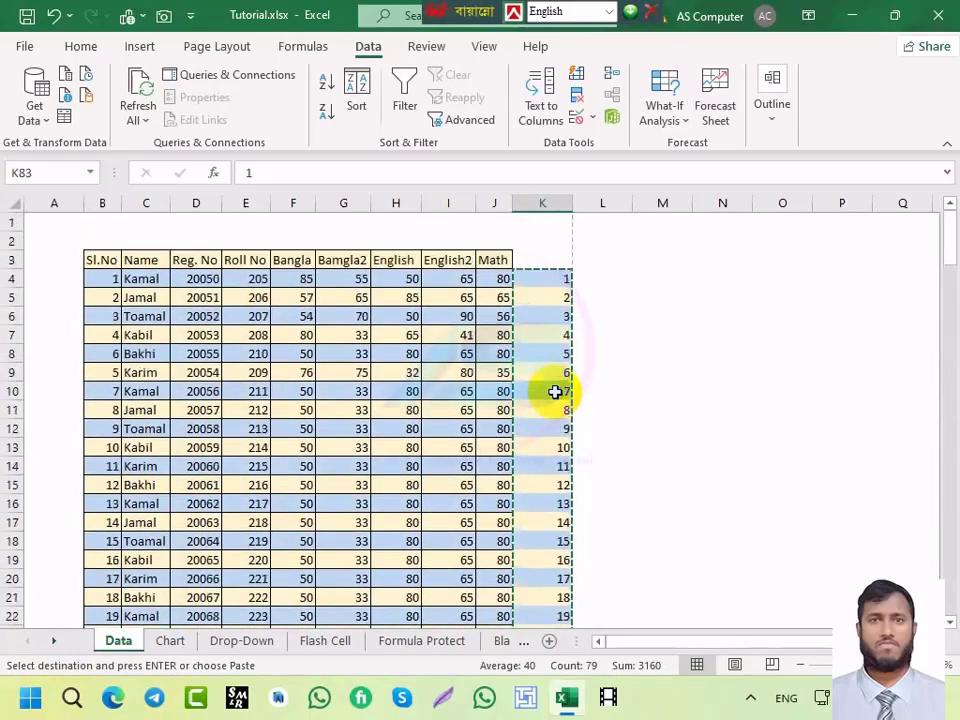
scroll(555, 392, "down", 6)
scroll(555, 392, "down", 18)
scroll(553, 392, "up", 20)
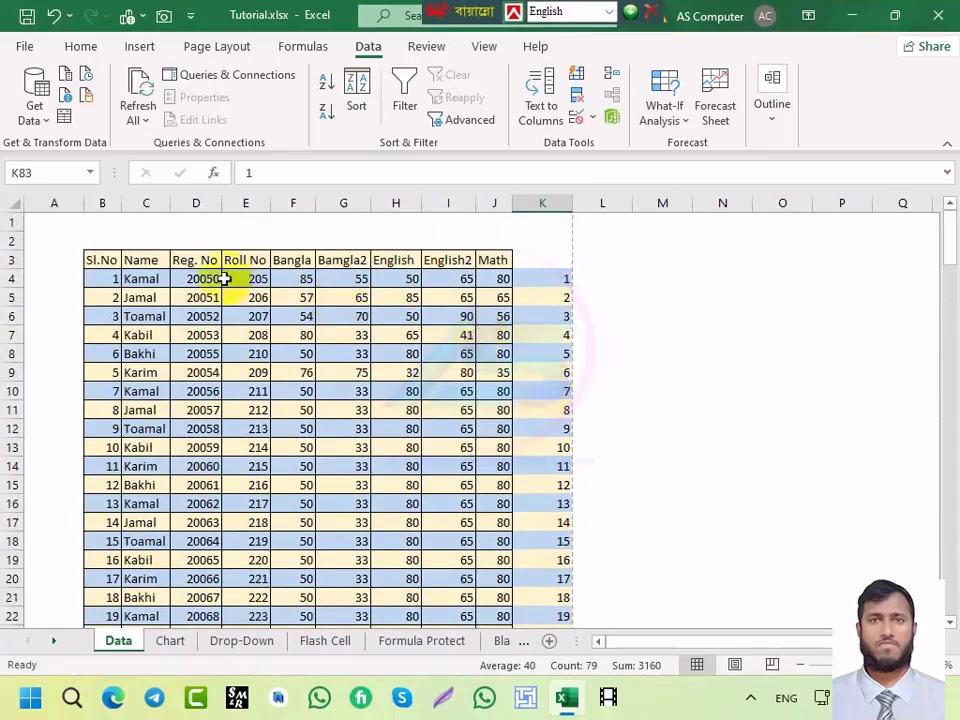
left_click(297, 281)
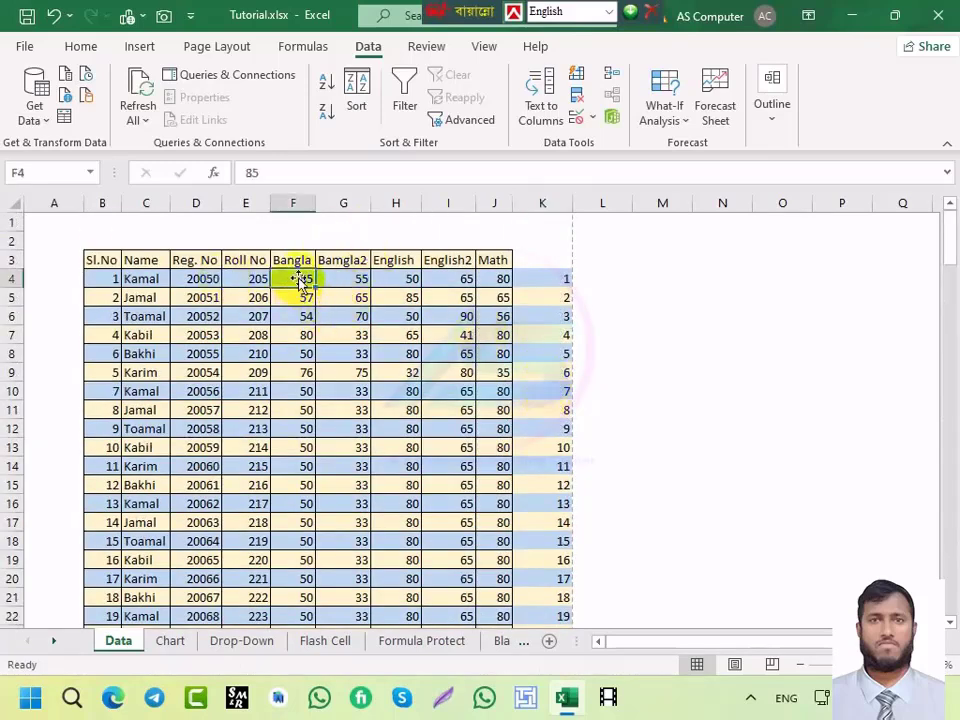
left_click(400, 96)
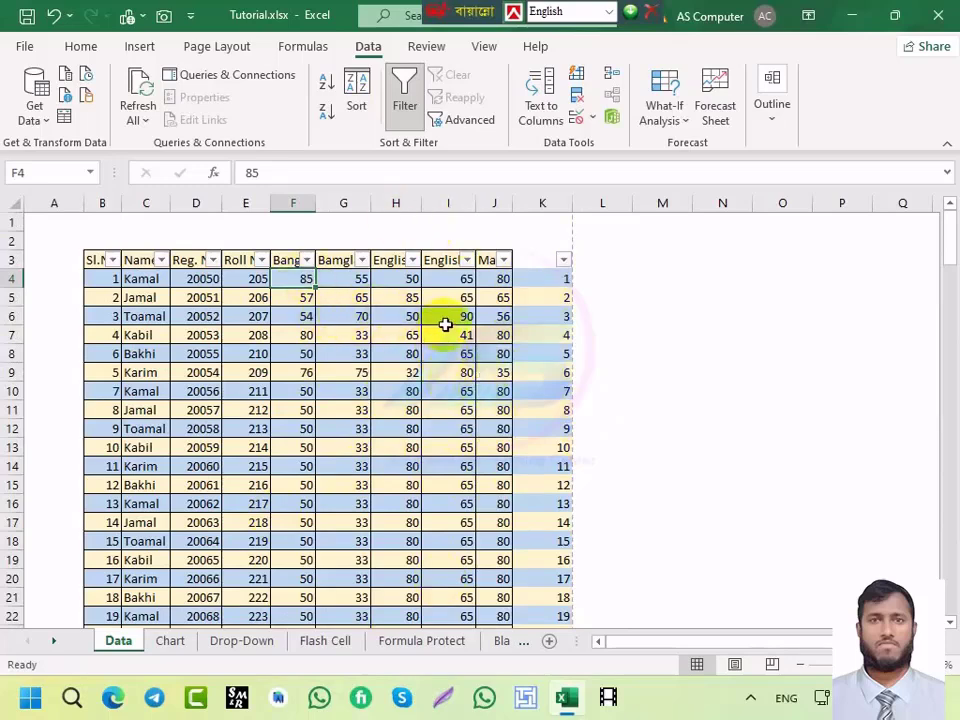
left_click(564, 262)
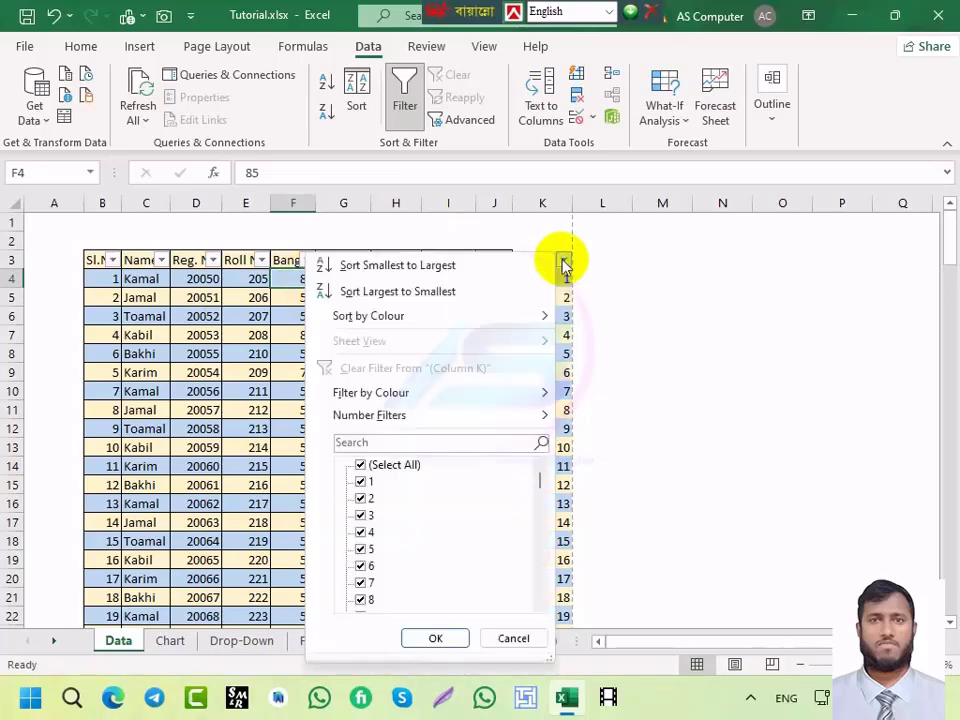
left_click(411, 272)
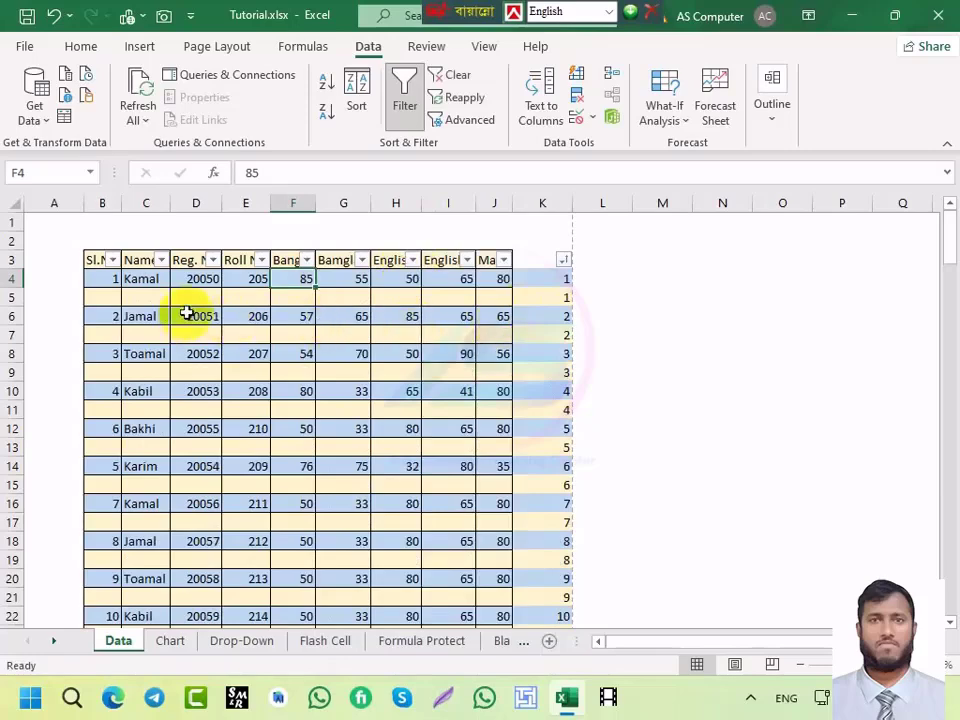
scroll(476, 330, "down", 2)
scroll(476, 330, "down", 19)
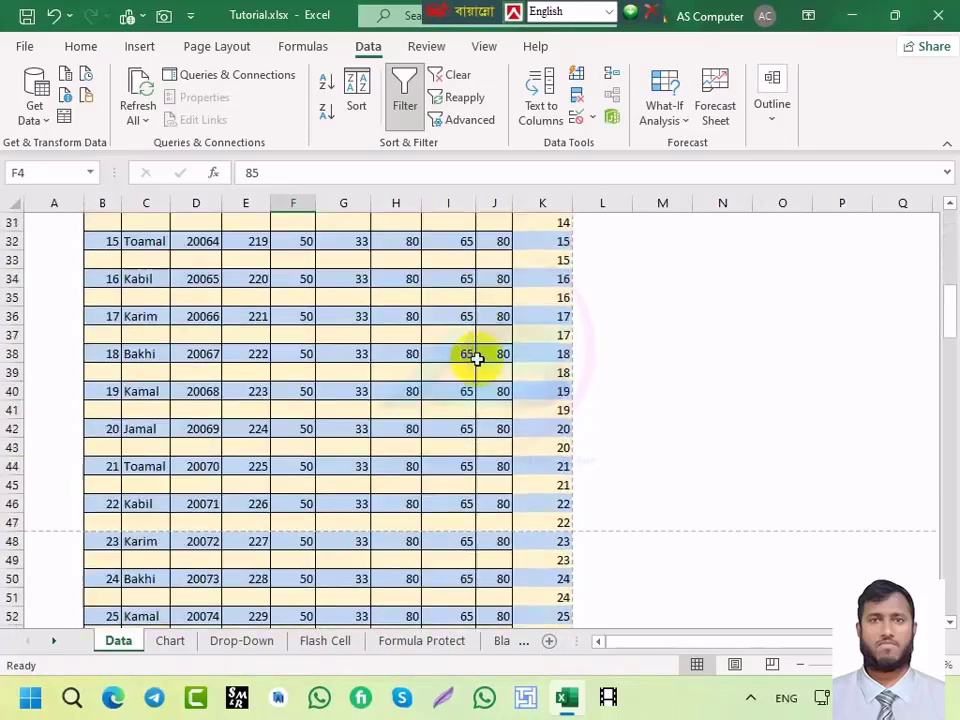
scroll(477, 368, "down", 11)
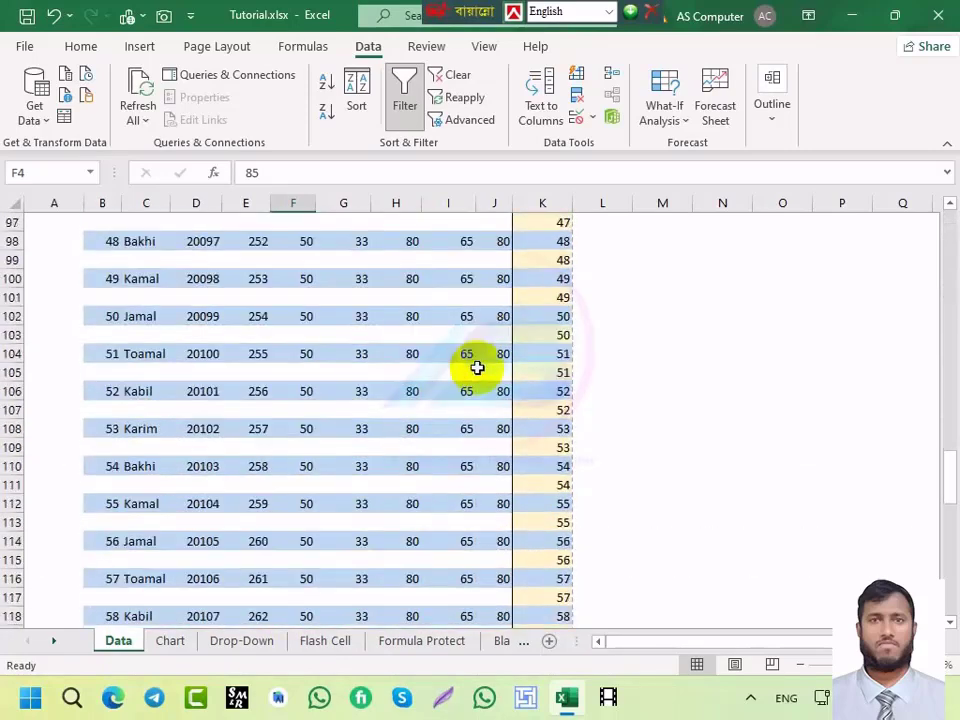
scroll(477, 368, "up", 15)
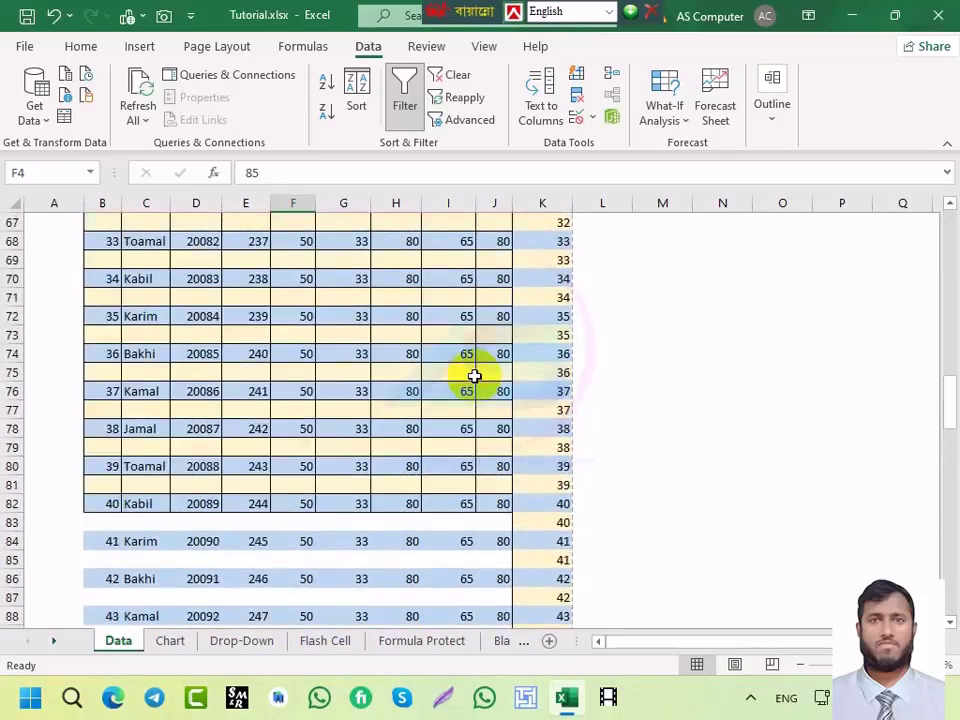
scroll(474, 375, "up", 11)
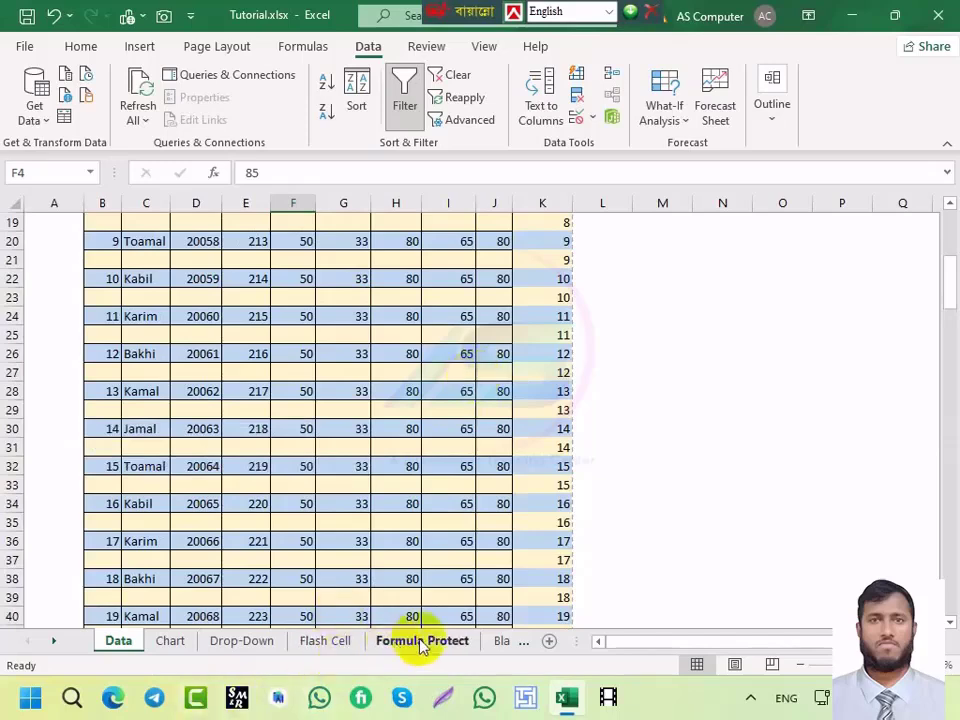
Step: On the Remove sheet, enter a phone number in D4 and fill it down to D12
left_click(493, 640)
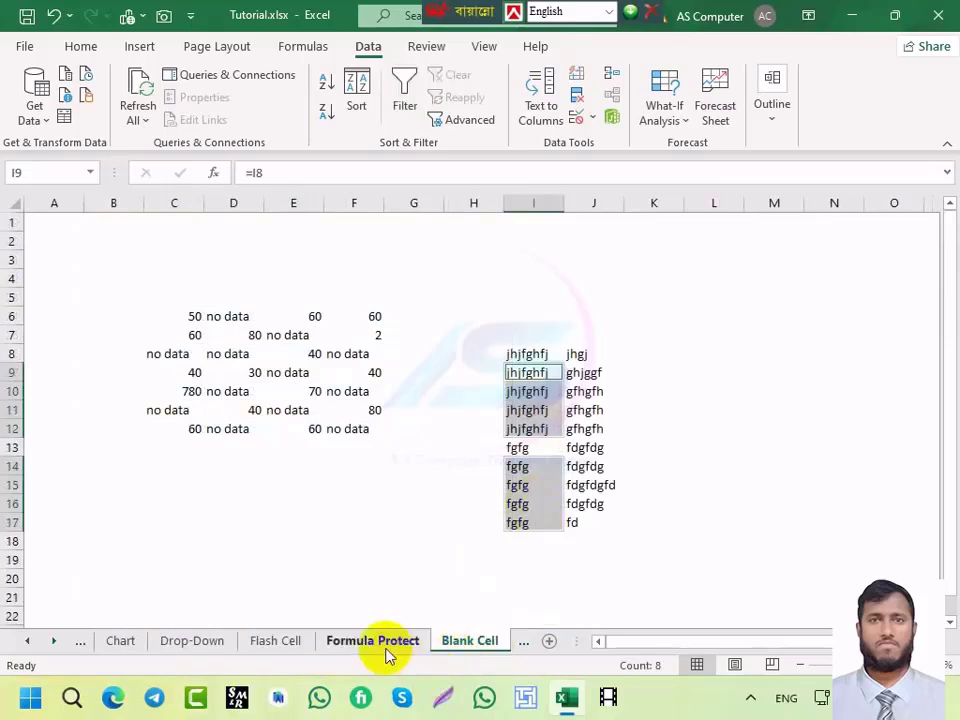
left_click(519, 642)
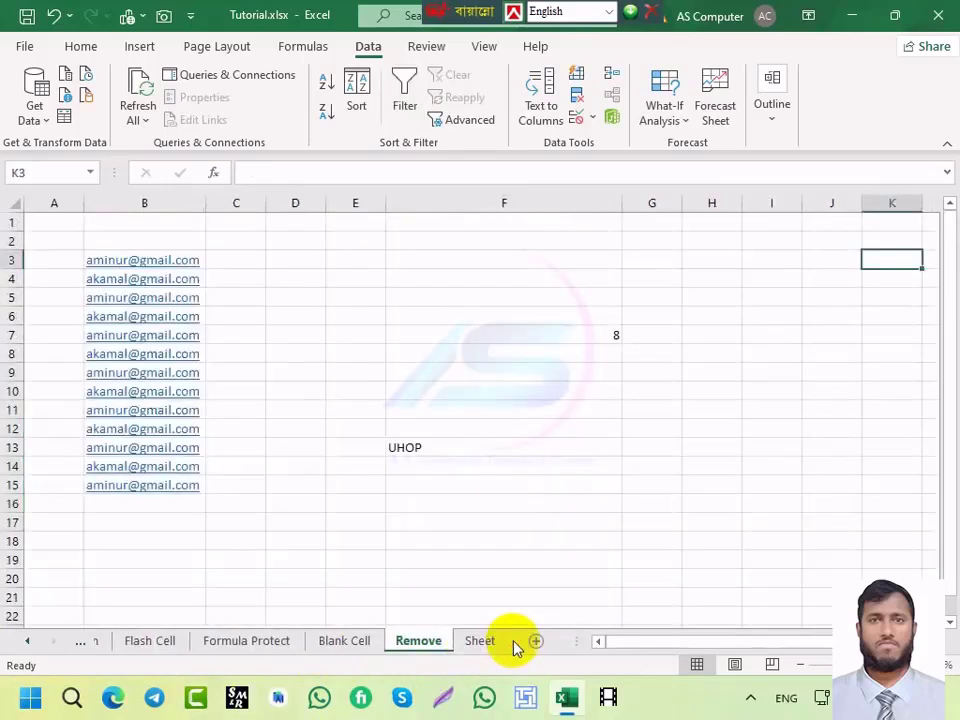
left_click(295, 281)
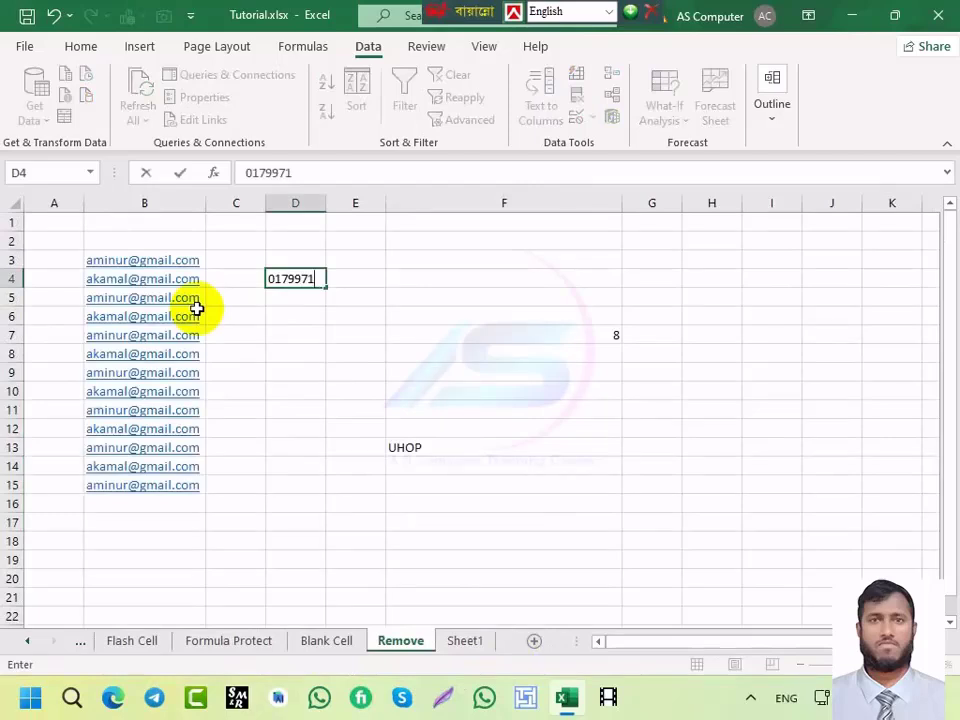
key("Return")
left_click(285, 279)
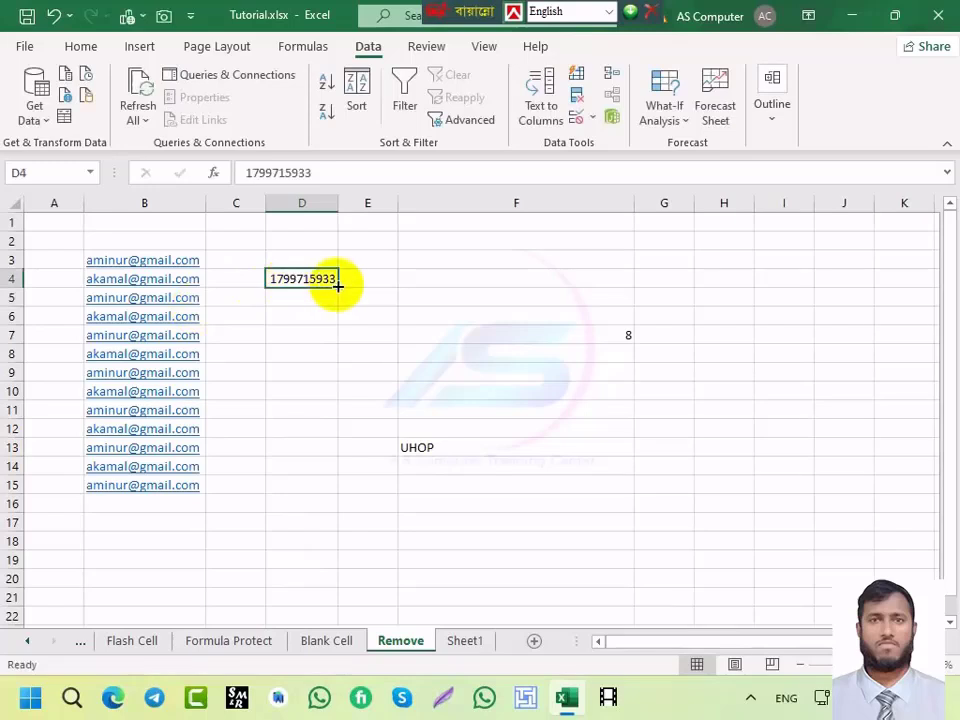
left_click_drag(338, 288, 328, 443)
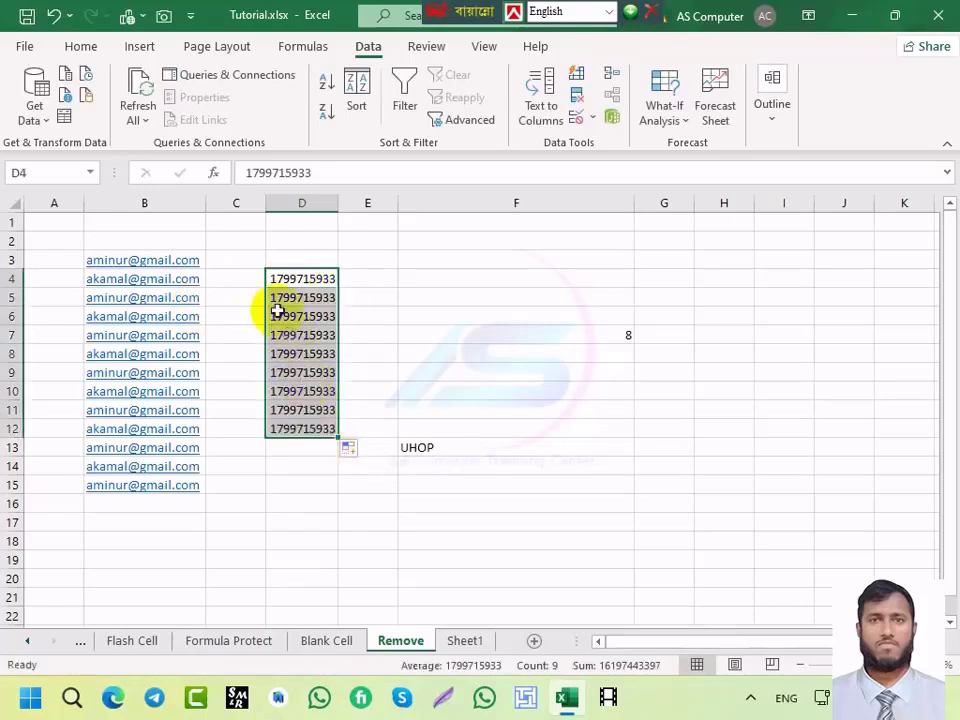
Step: Re-enter D4 with a leading 0 and check down column D, where the zero is dropped
left_click(244, 173)
type("0")
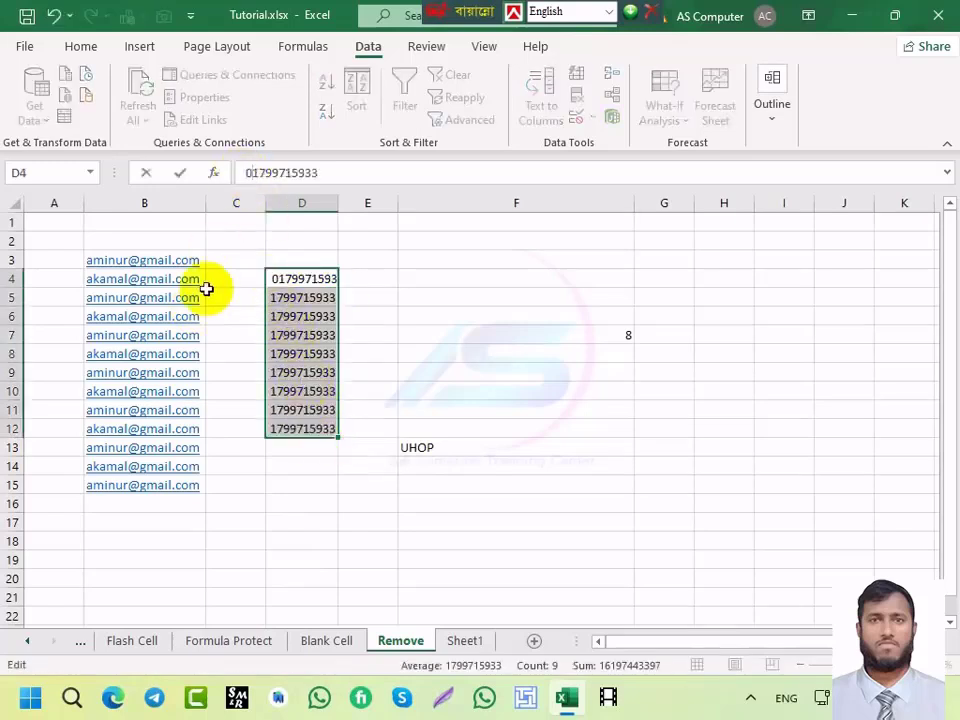
key("Return")
left_click(310, 281)
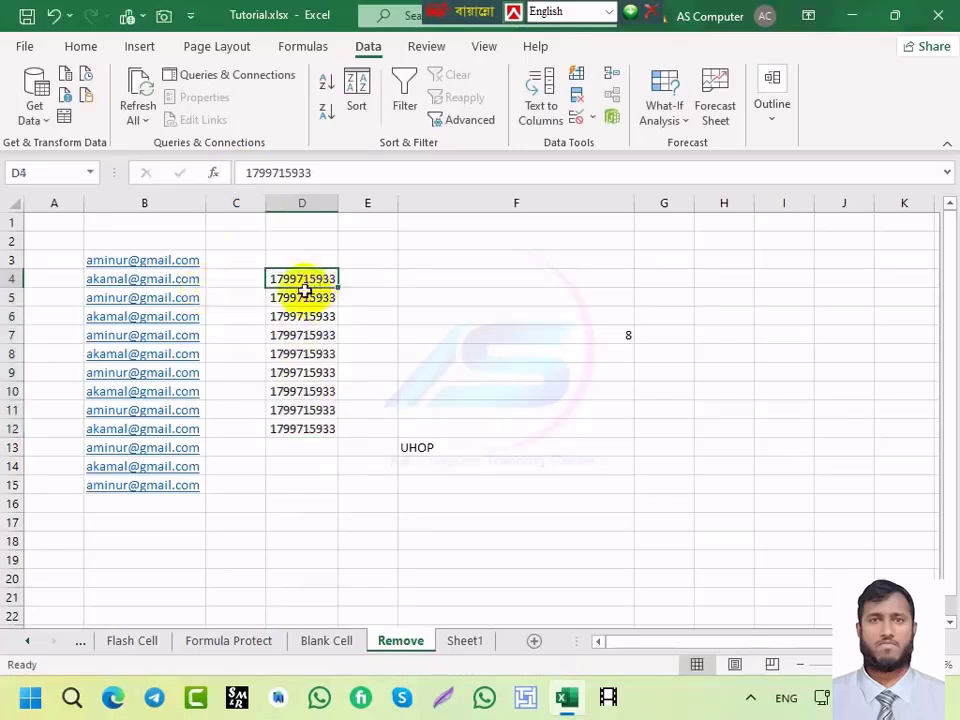
left_click(292, 318)
left_click(288, 372)
left_click(288, 429)
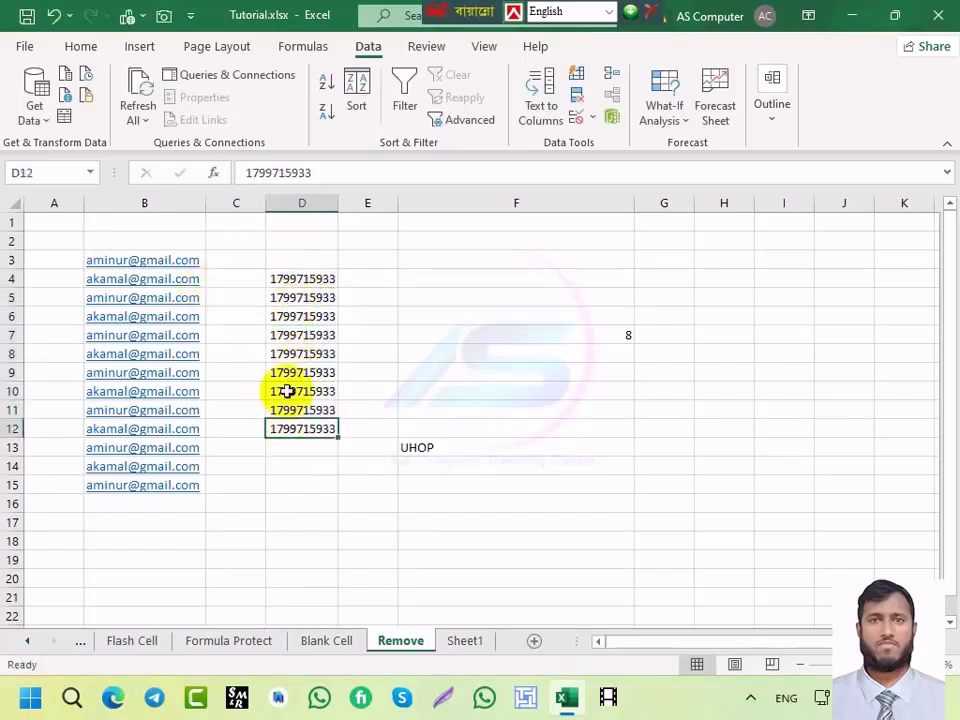
left_click(288, 335)
left_click(288, 279)
left_click(292, 430)
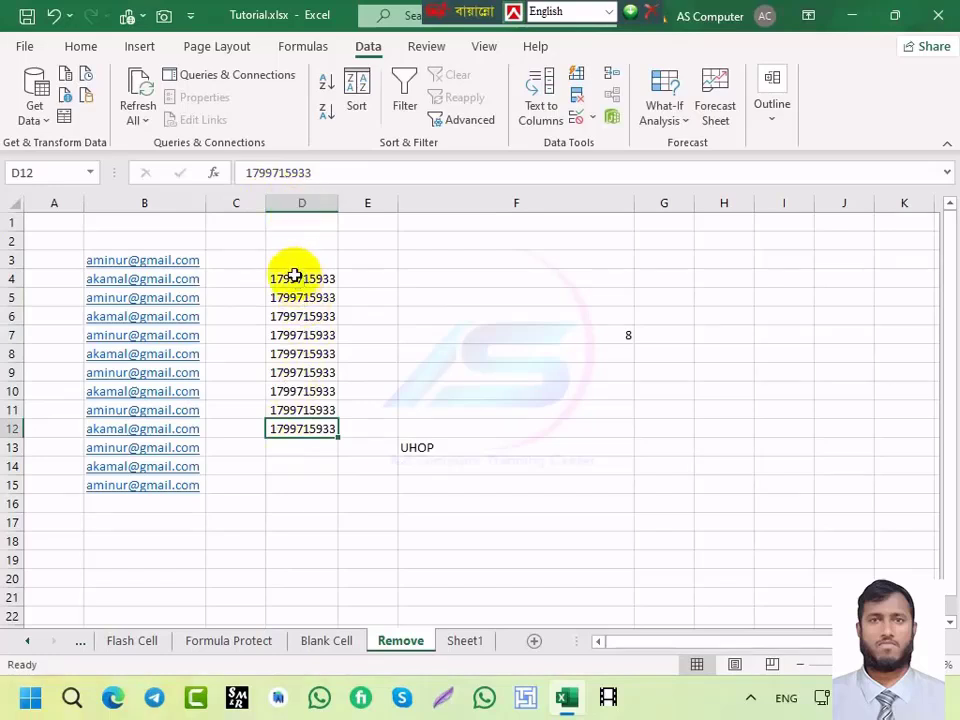
left_click_drag(295, 276, 289, 429)
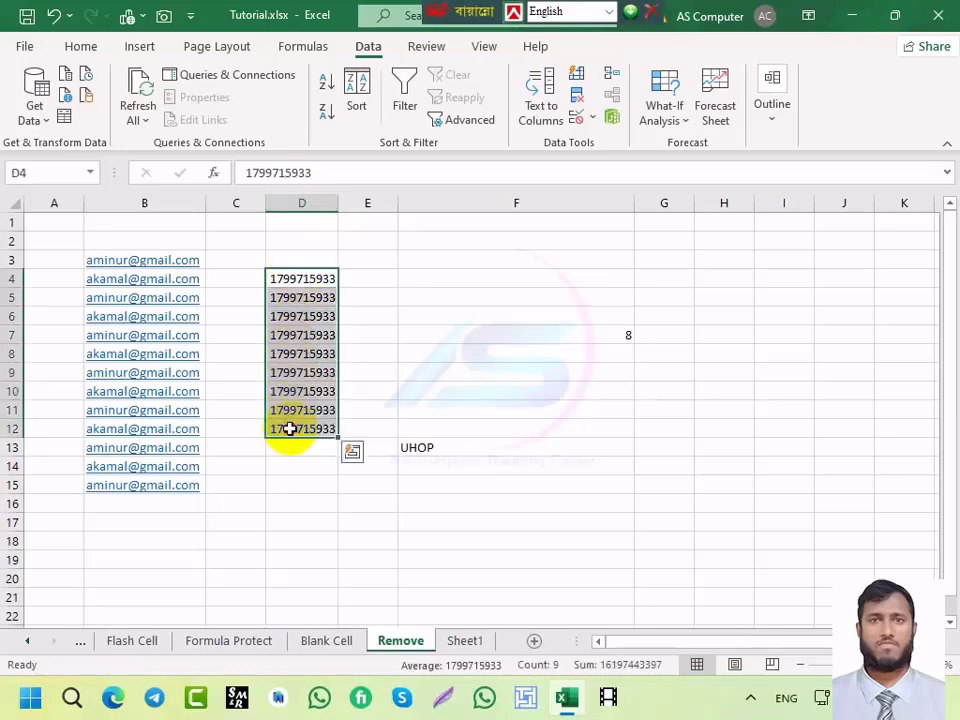
key("ctrl+1")
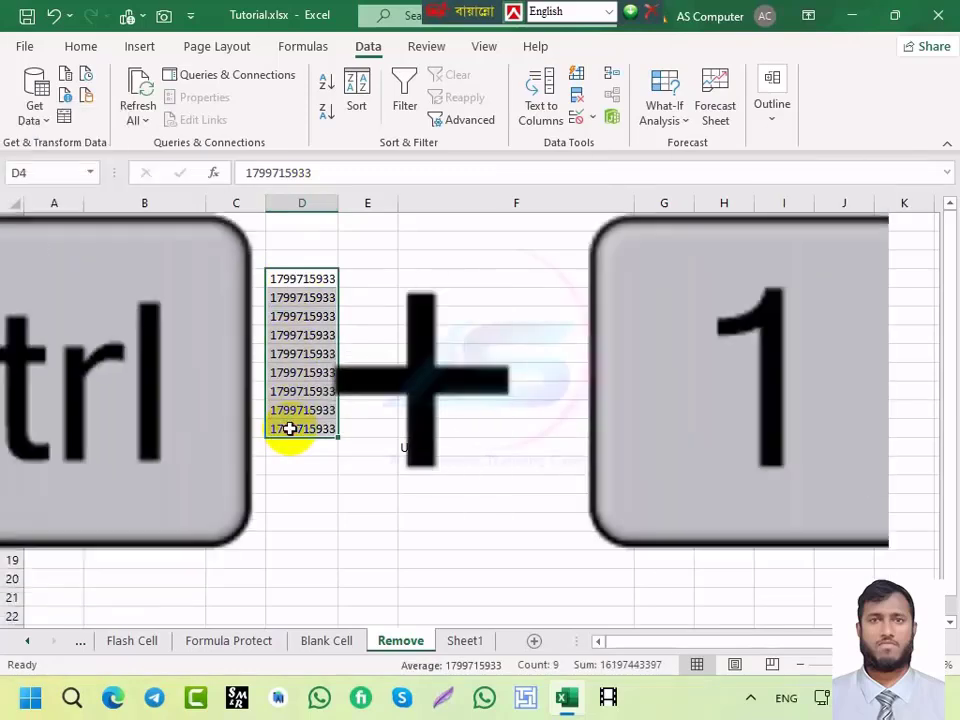
left_click(471, 306)
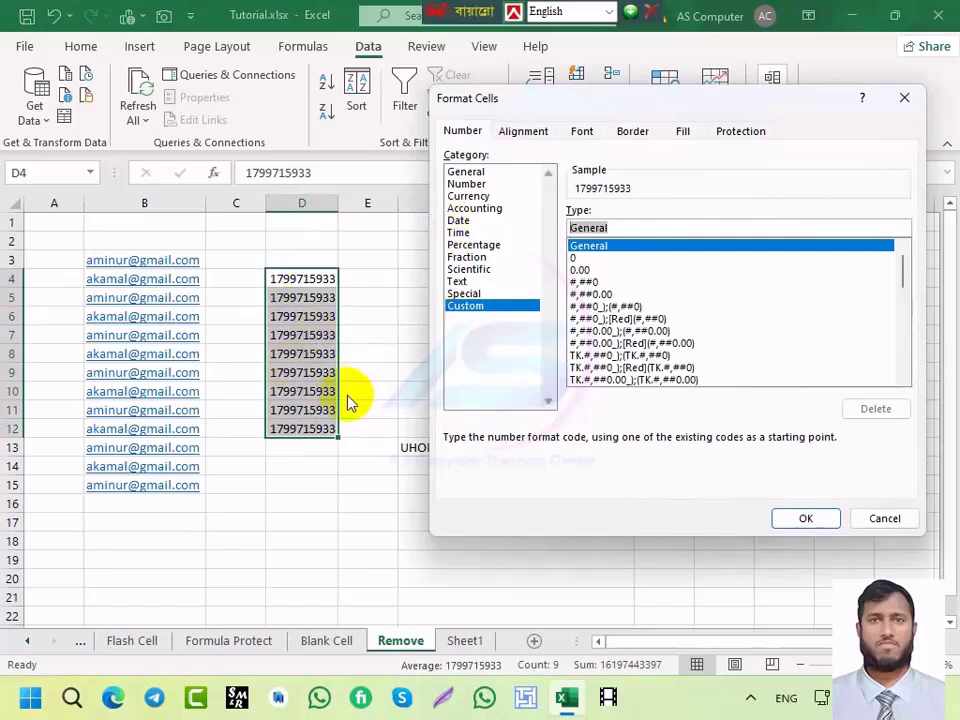
type("000000000")
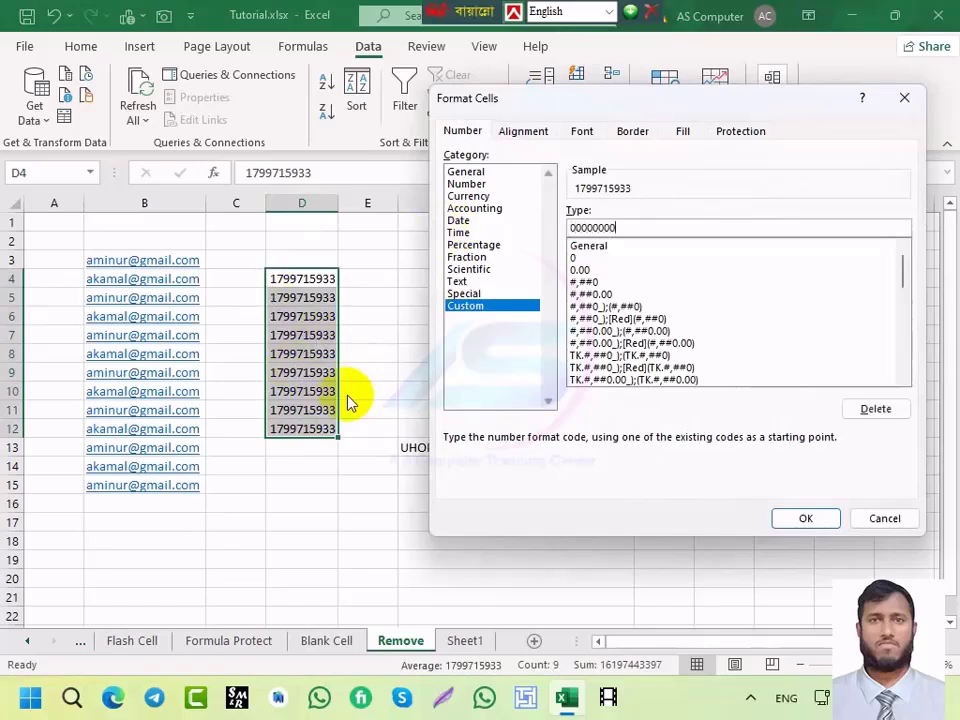
type("00")
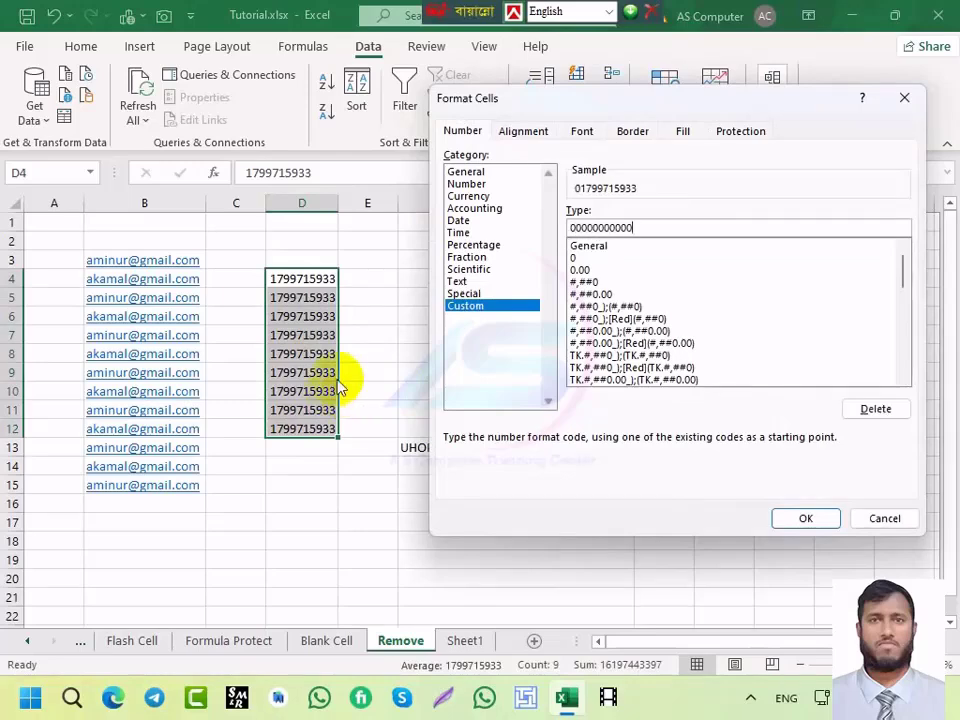
left_click(806, 520)
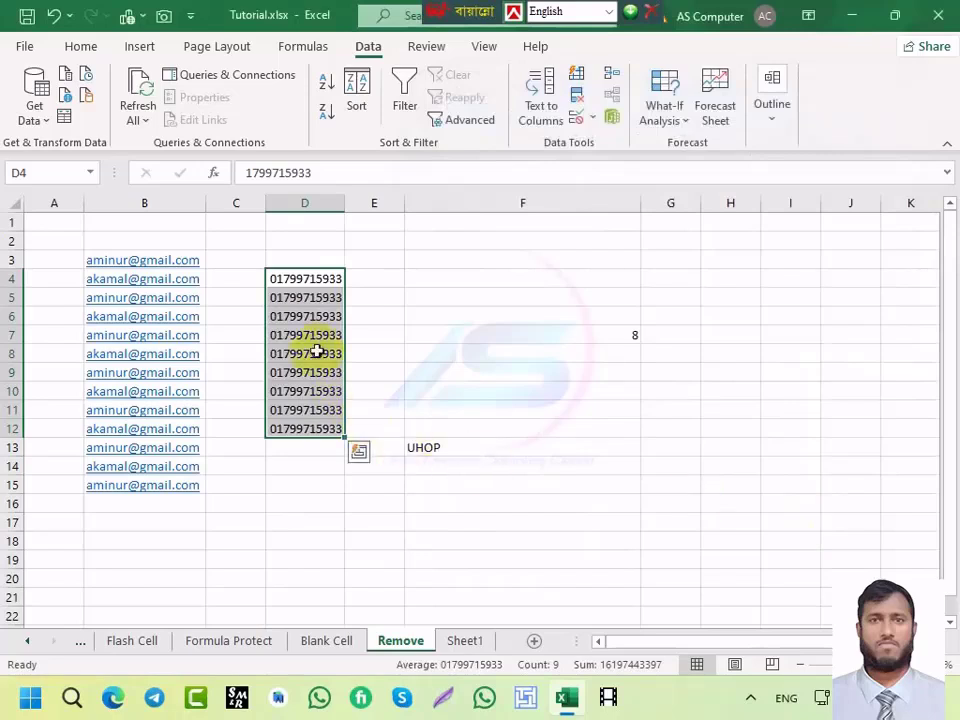
left_click(296, 297)
Step: Enter 0144 in D13 and 165454554 in D15 within the zero-padded column
left_click(298, 278)
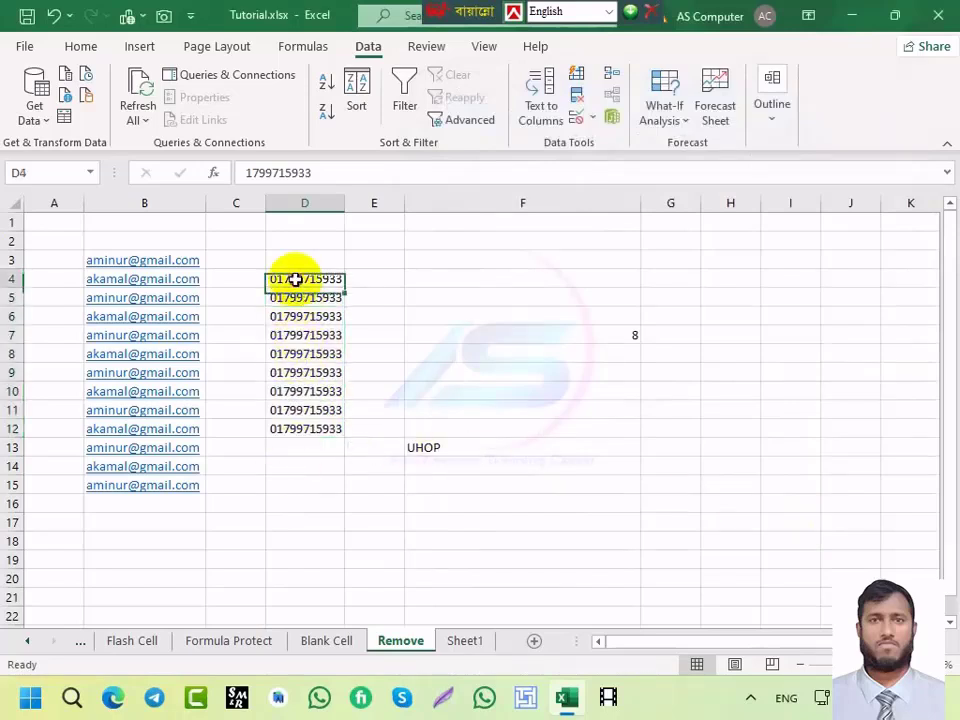
left_click_drag(298, 278, 298, 439)
left_click(294, 449)
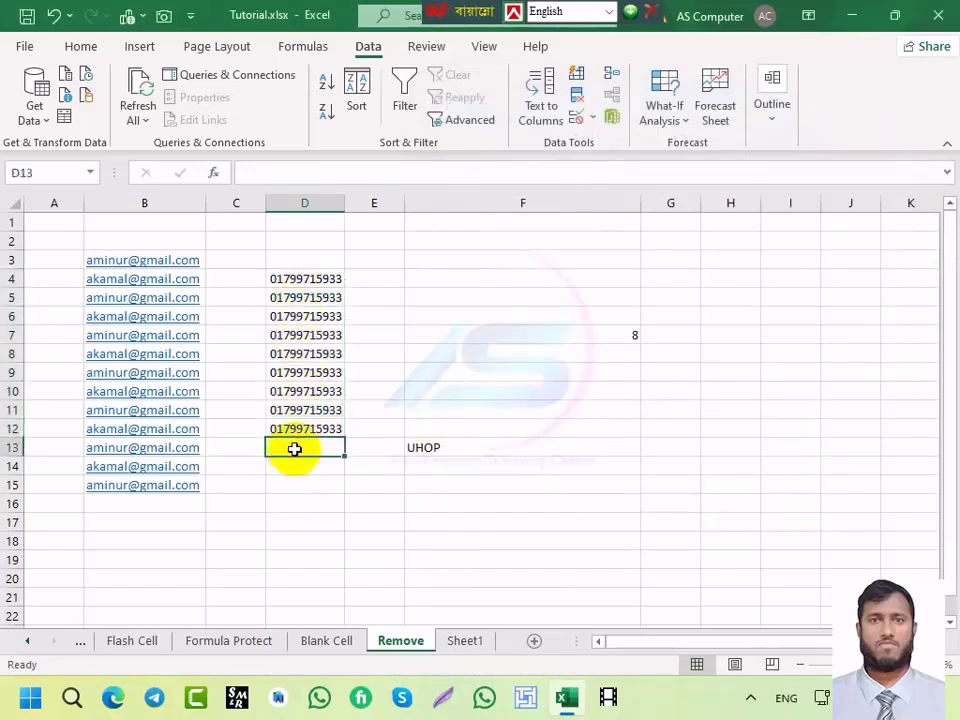
type("0144")
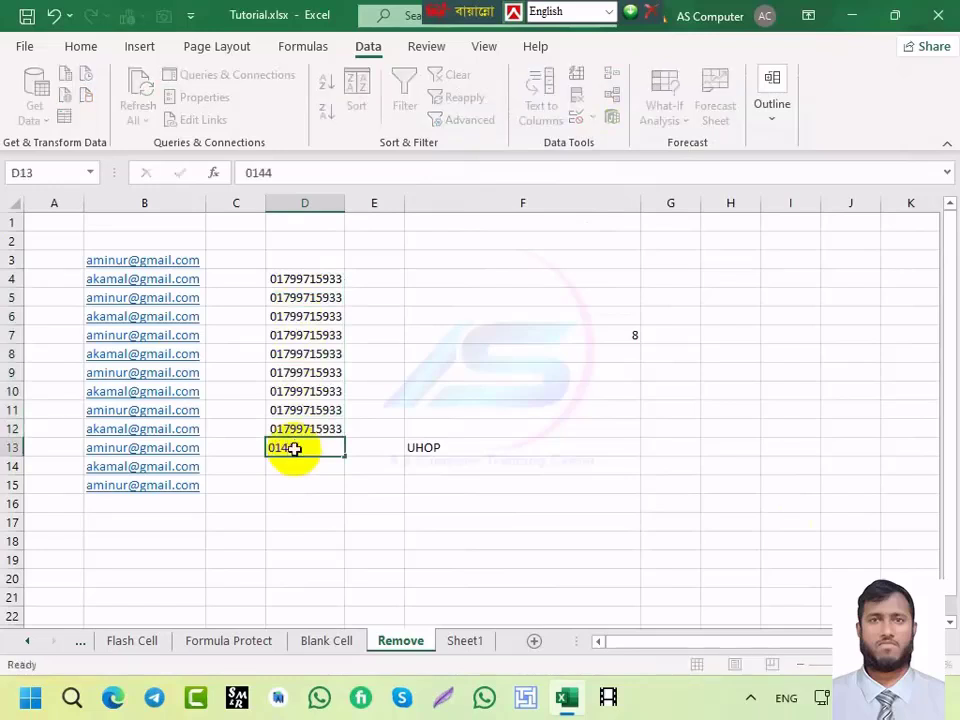
key("Return")
left_click(316, 488)
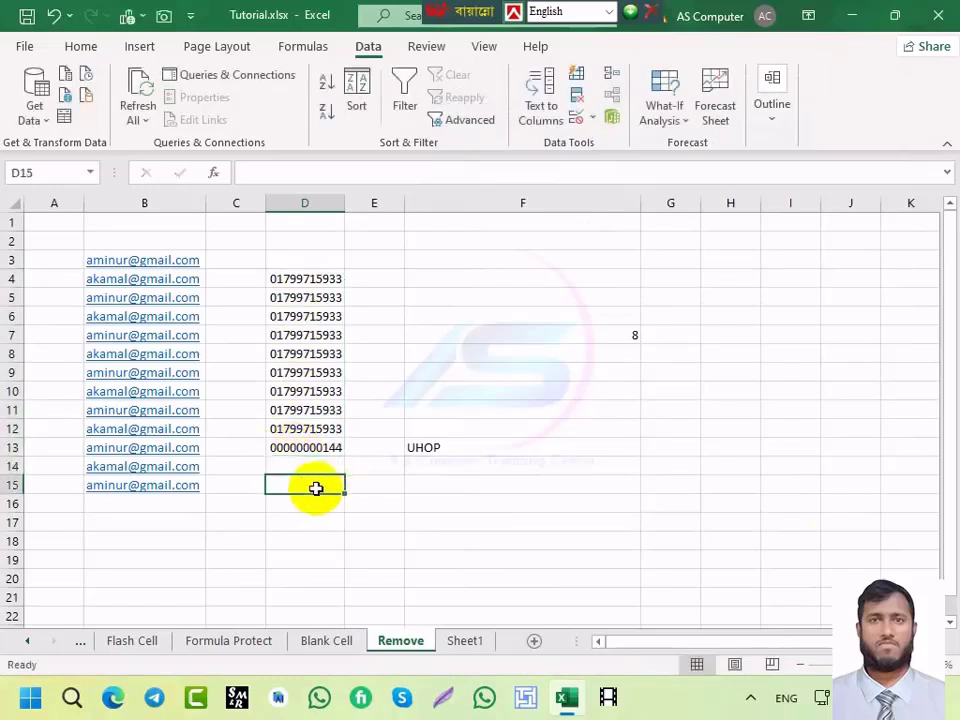
type("165454554")
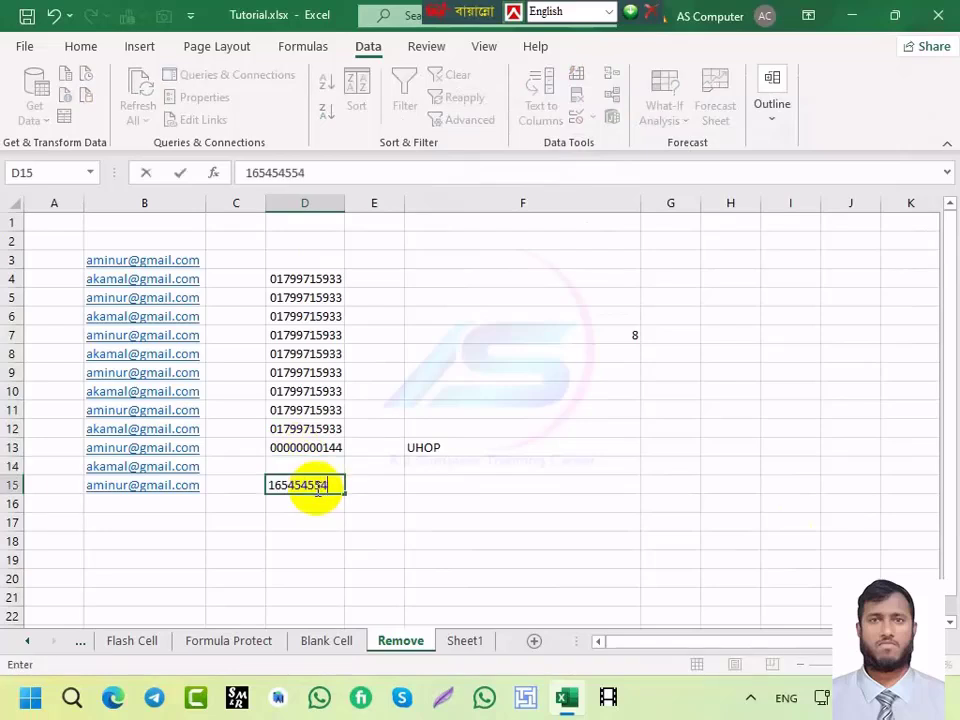
key("Return")
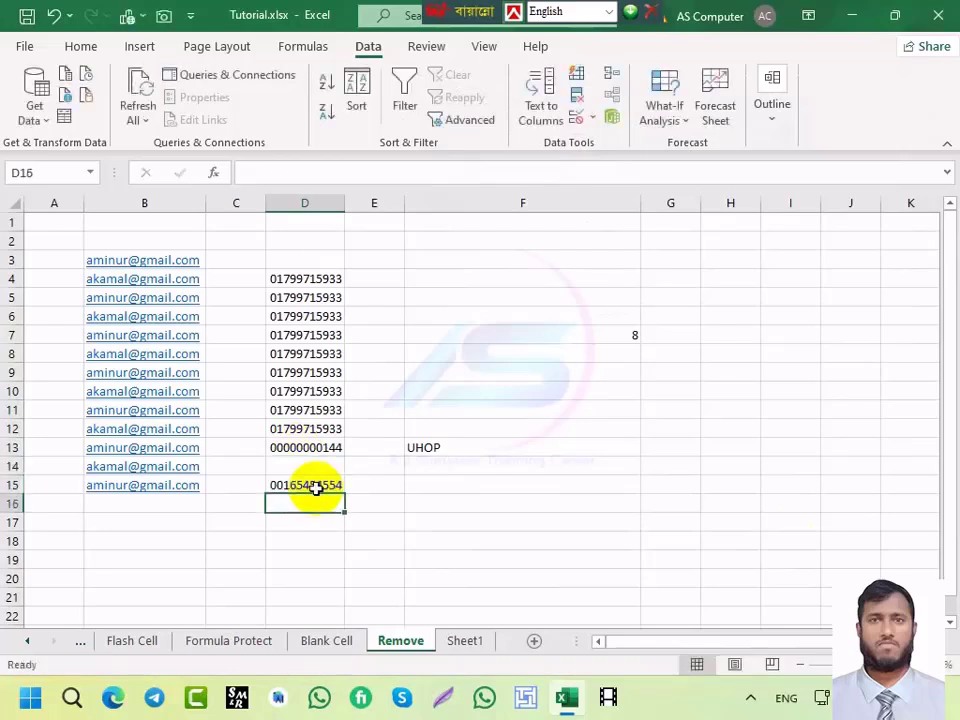
Step: Enter 05645484 in E5 and 03564 in E6, which lose their leading zeros
left_click(390, 297)
type("05645484")
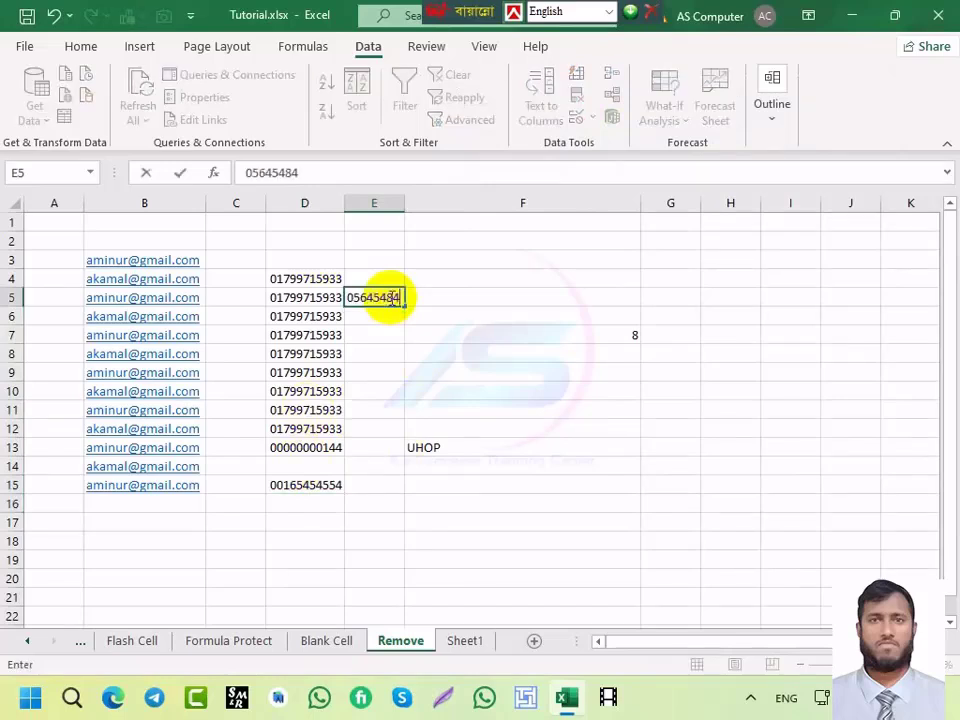
key("Return")
type("03564")
key("Return")
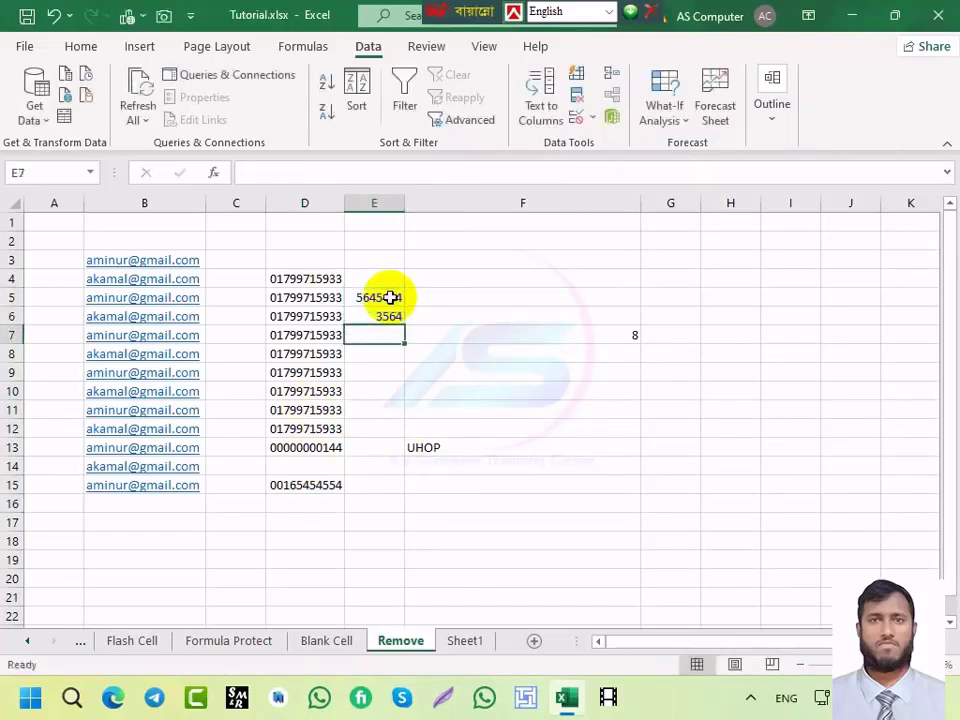
left_click(390, 297)
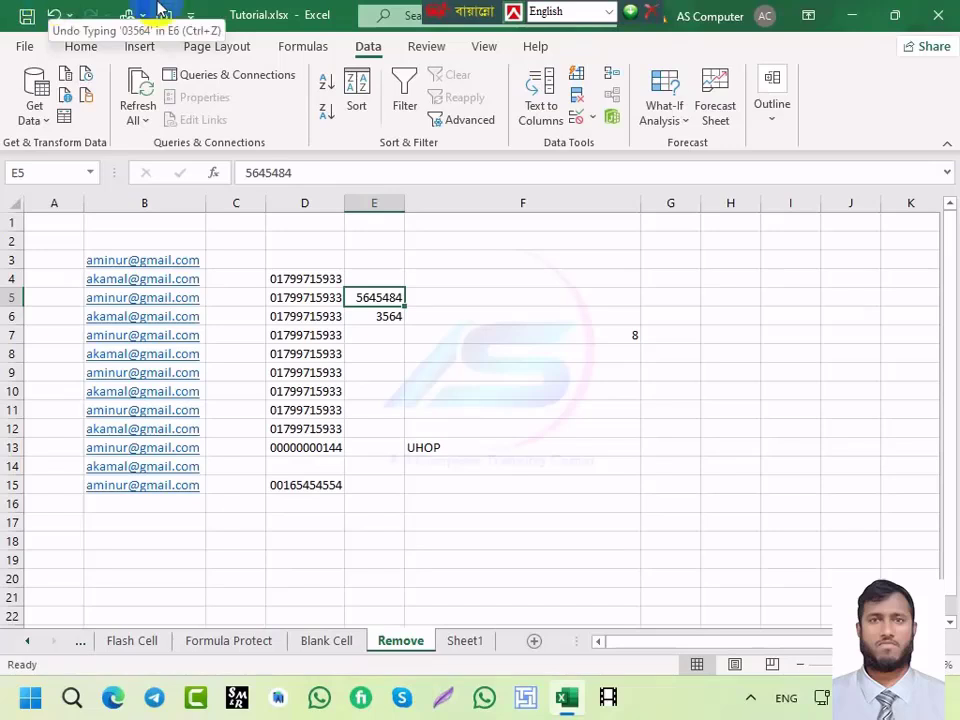
left_click(476, 204)
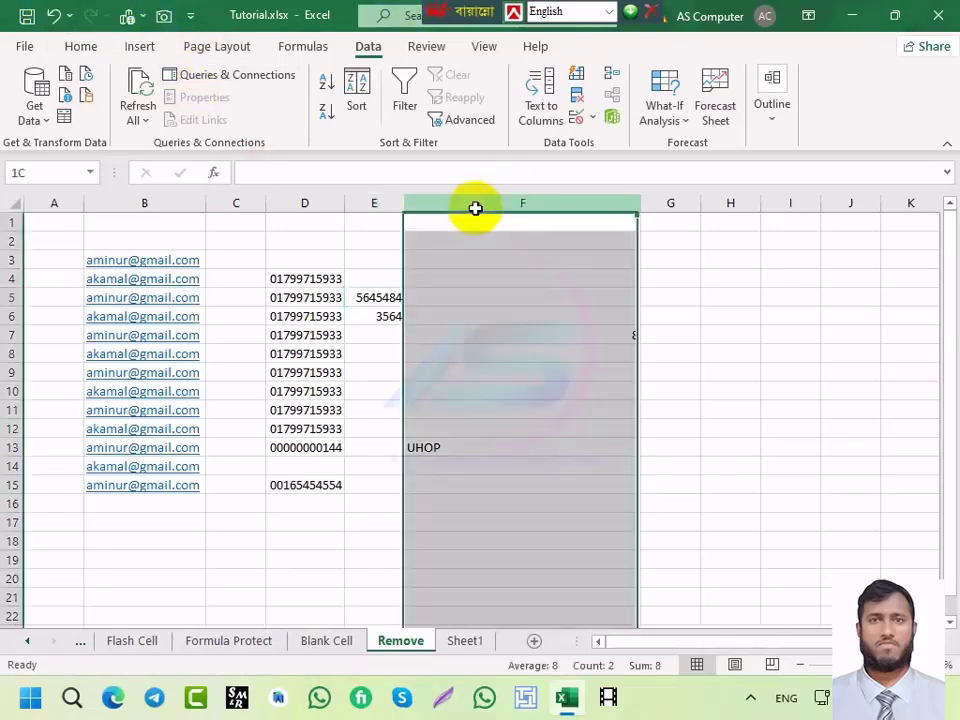
left_click(8, 279)
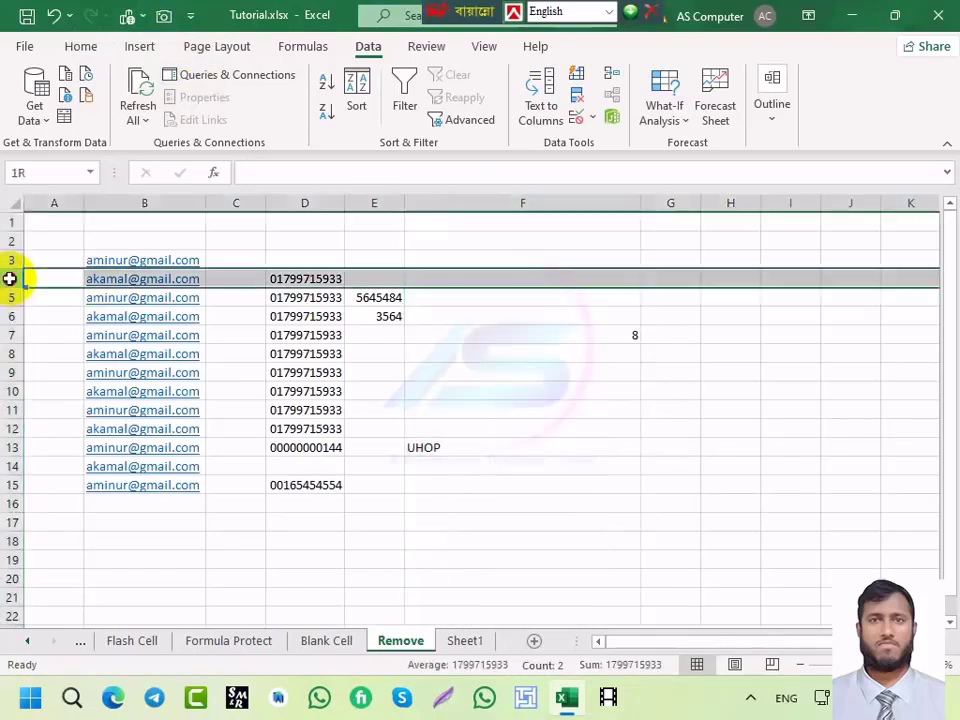
left_click(456, 314)
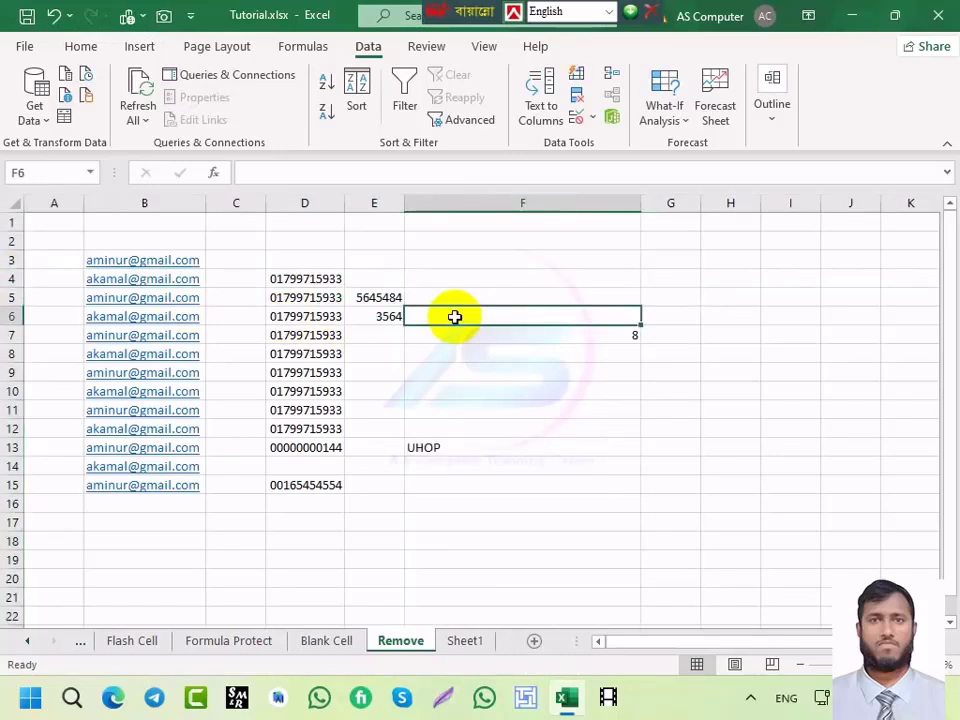
key("ctrl+space")
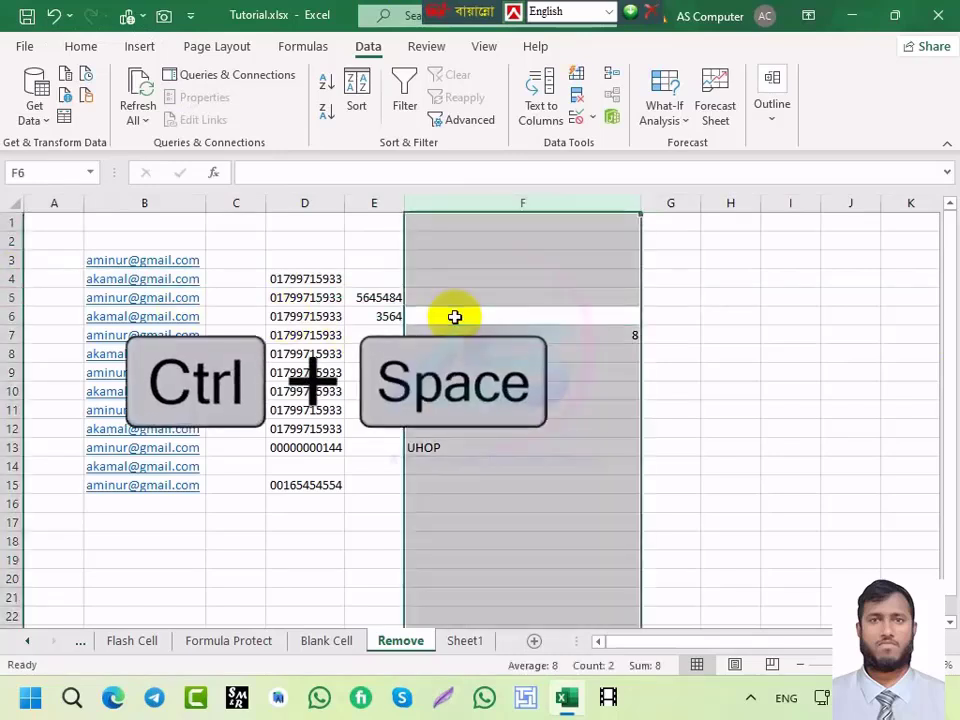
left_click(480, 316)
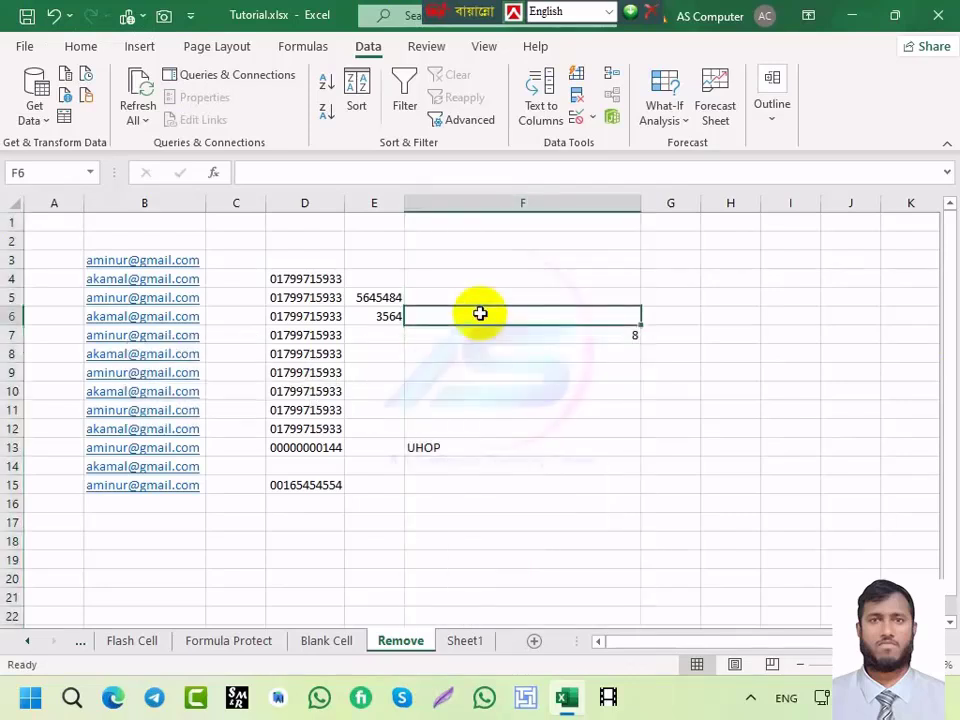
key("ctrl+space")
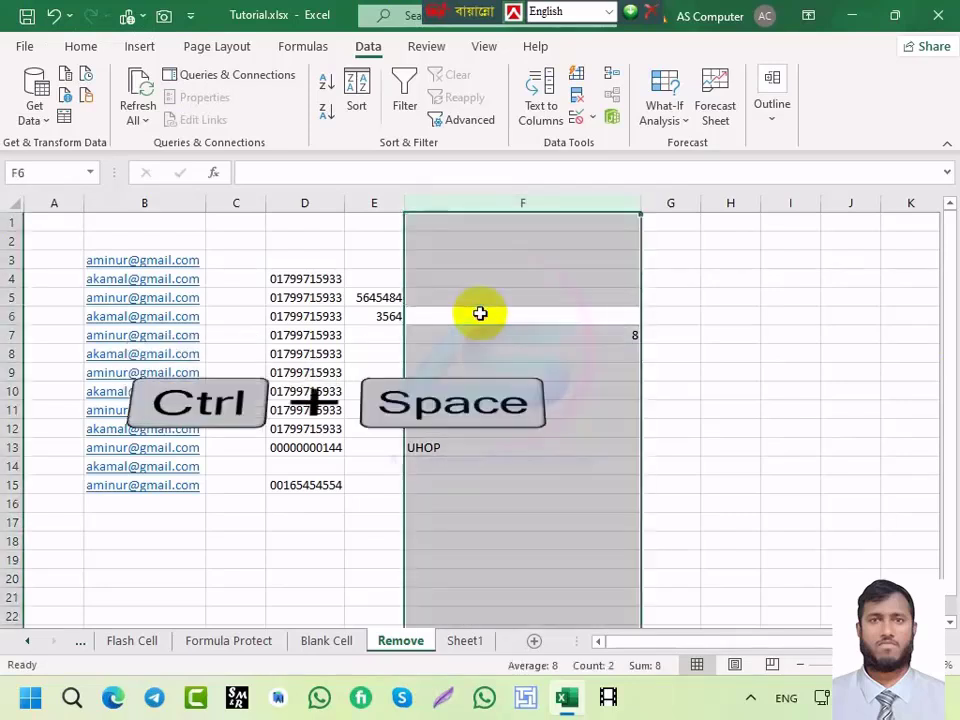
left_click(480, 315)
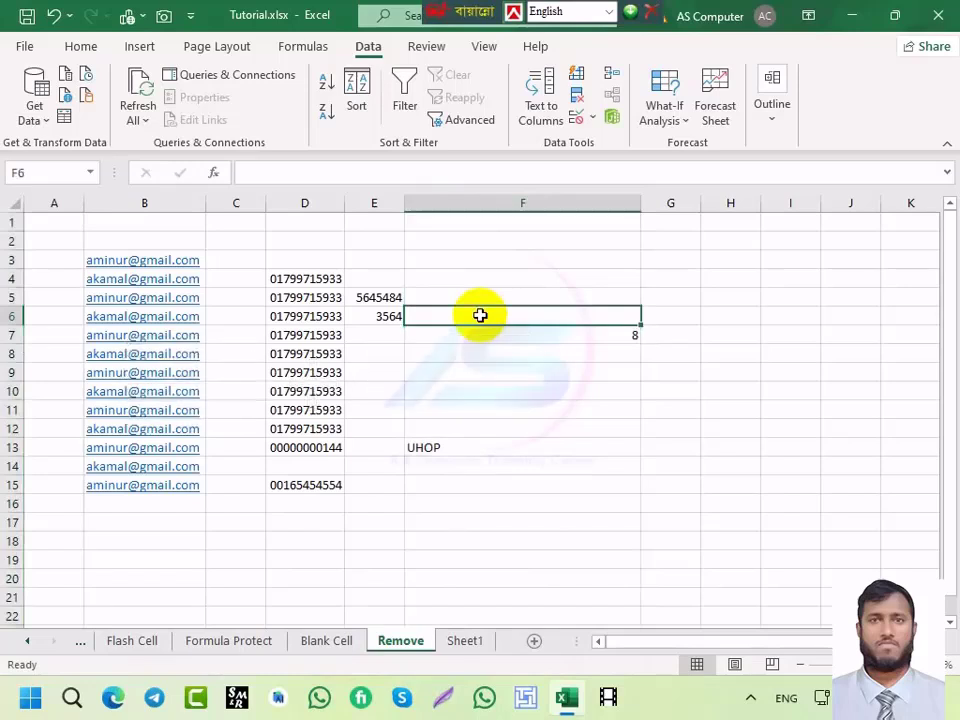
key("shift+space")
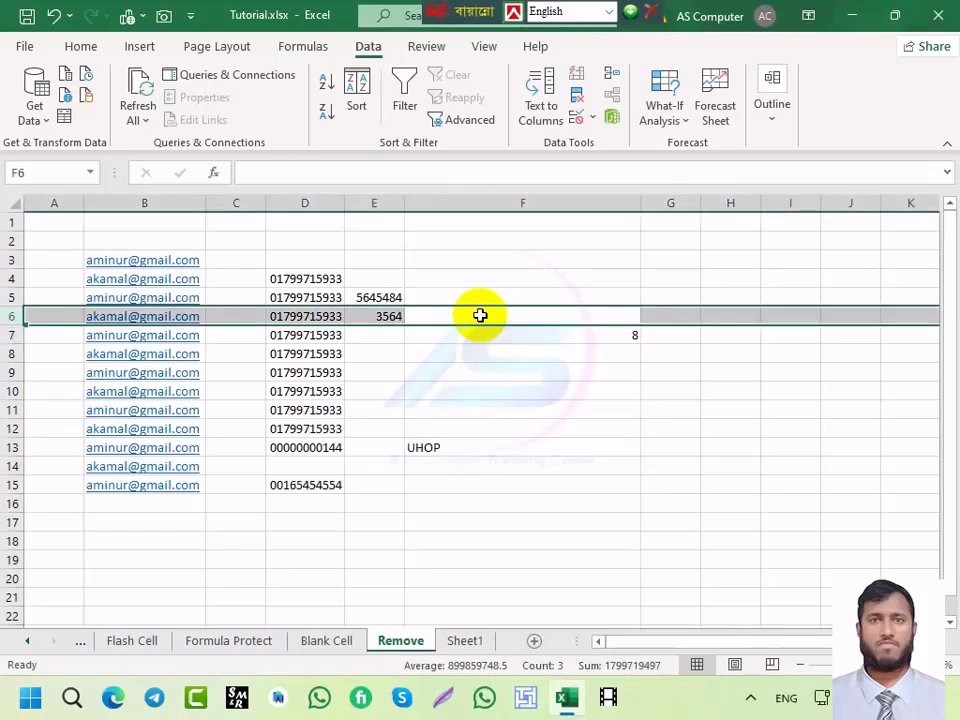
key("ctrl+a")
key("ctrl+space")
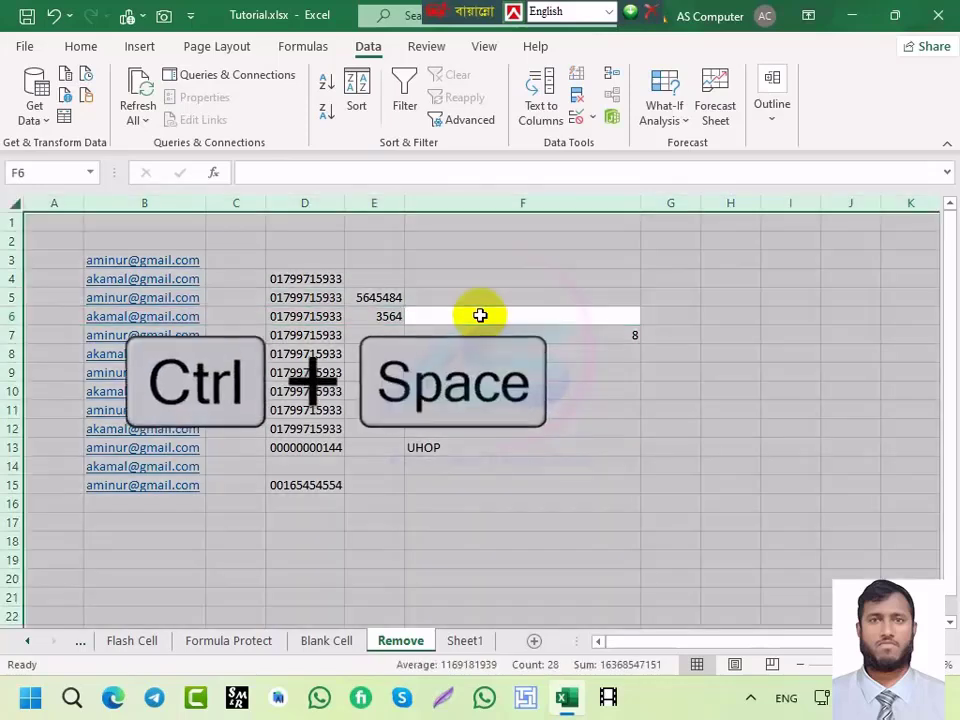
left_click(480, 316)
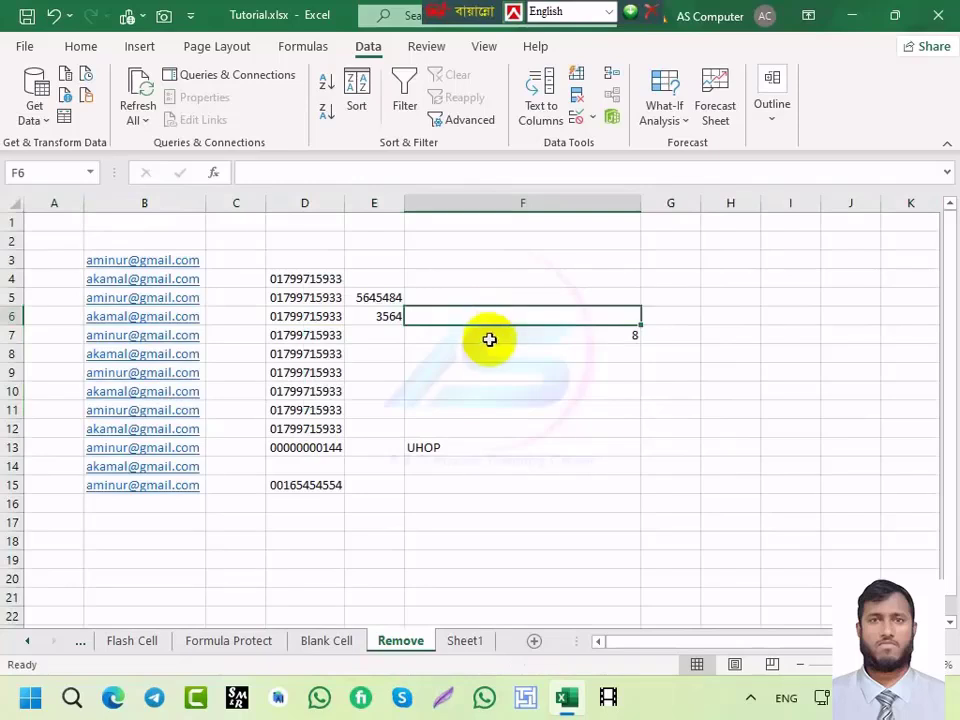
key("ctrl+space")
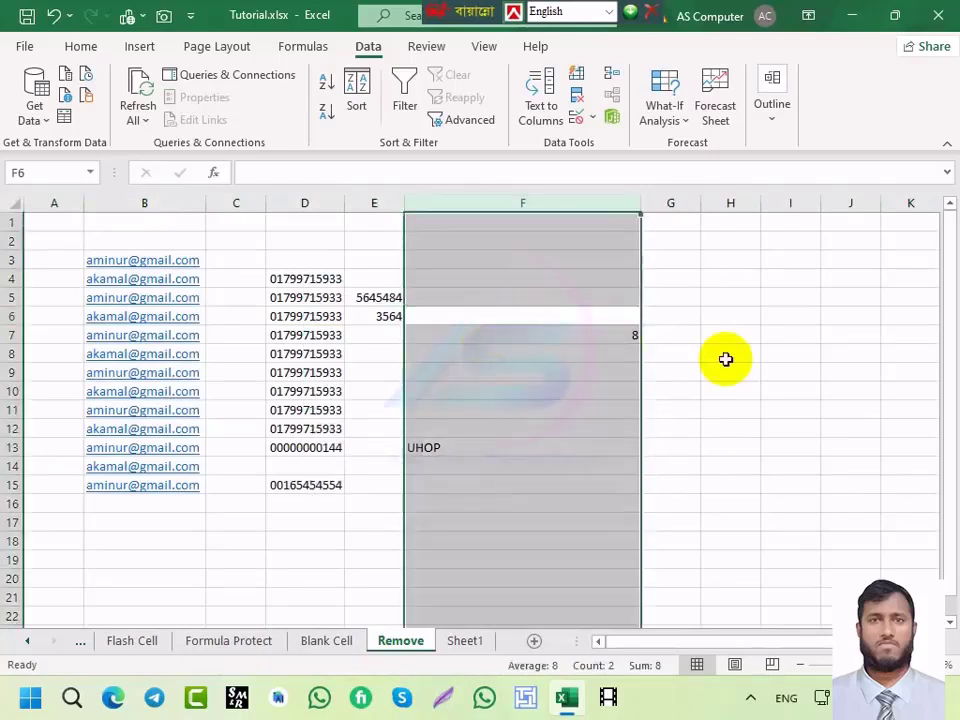
left_click(681, 336)
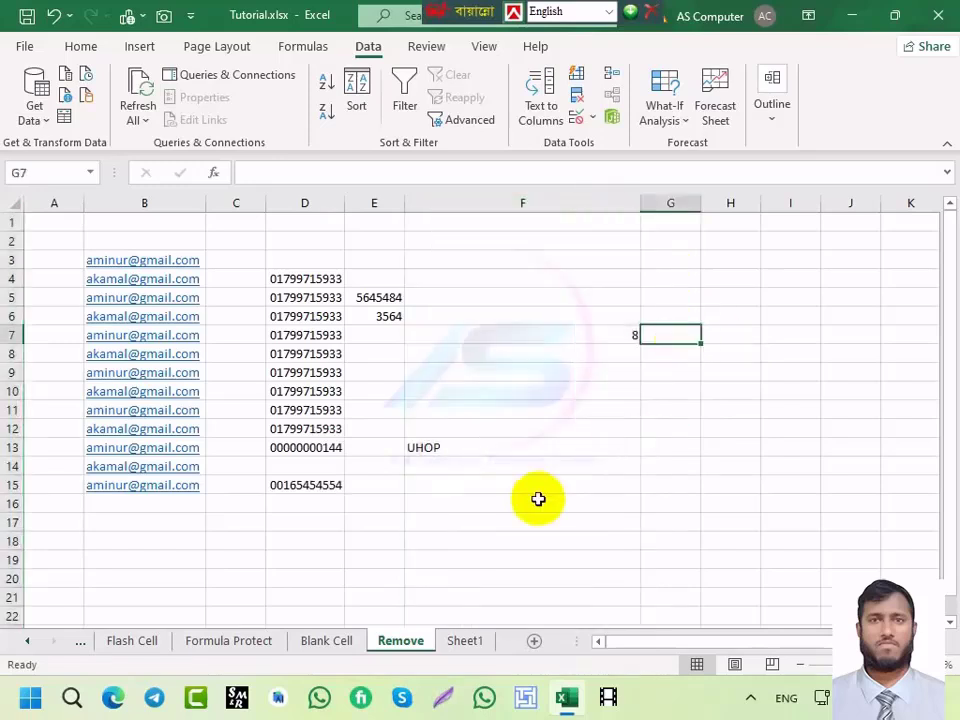
key("shift+space")
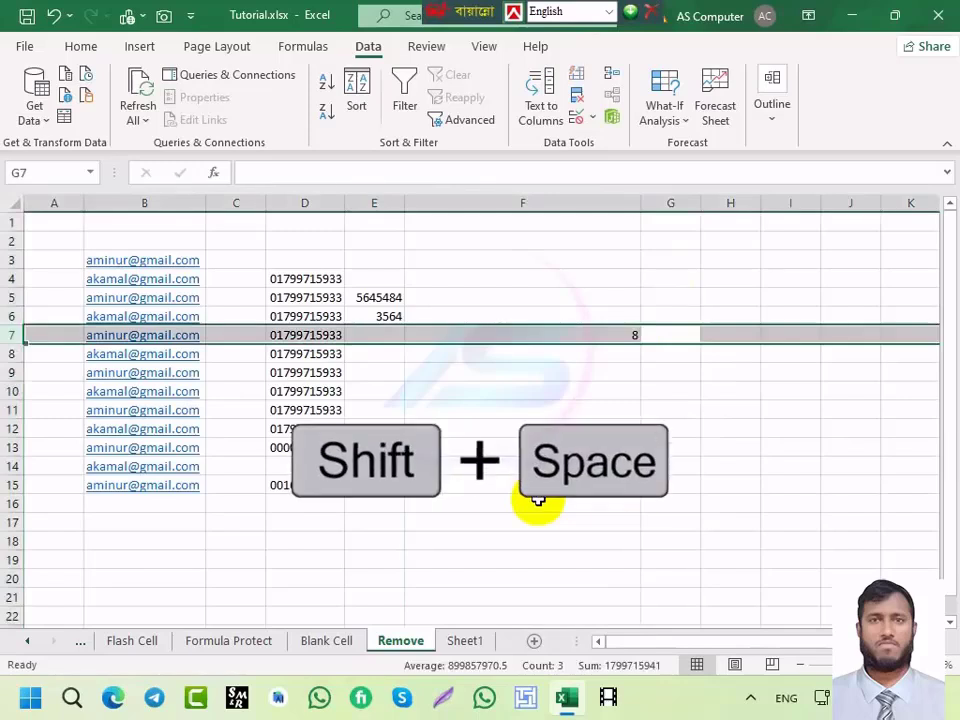
left_click(486, 388)
key("shift+space")
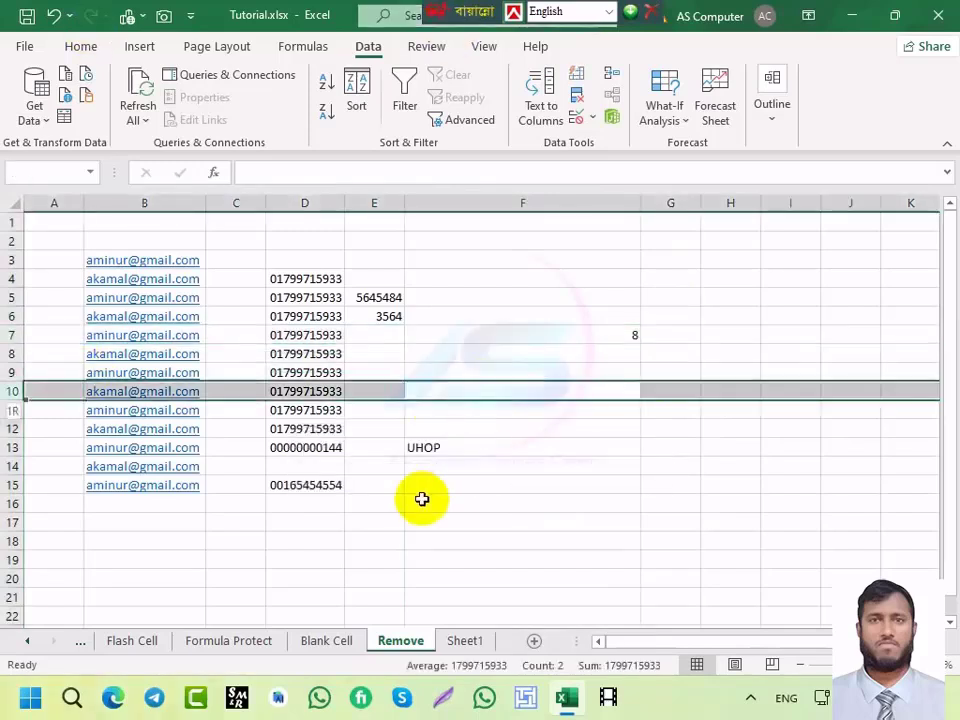
left_click(526, 366)
key("ctrl+space")
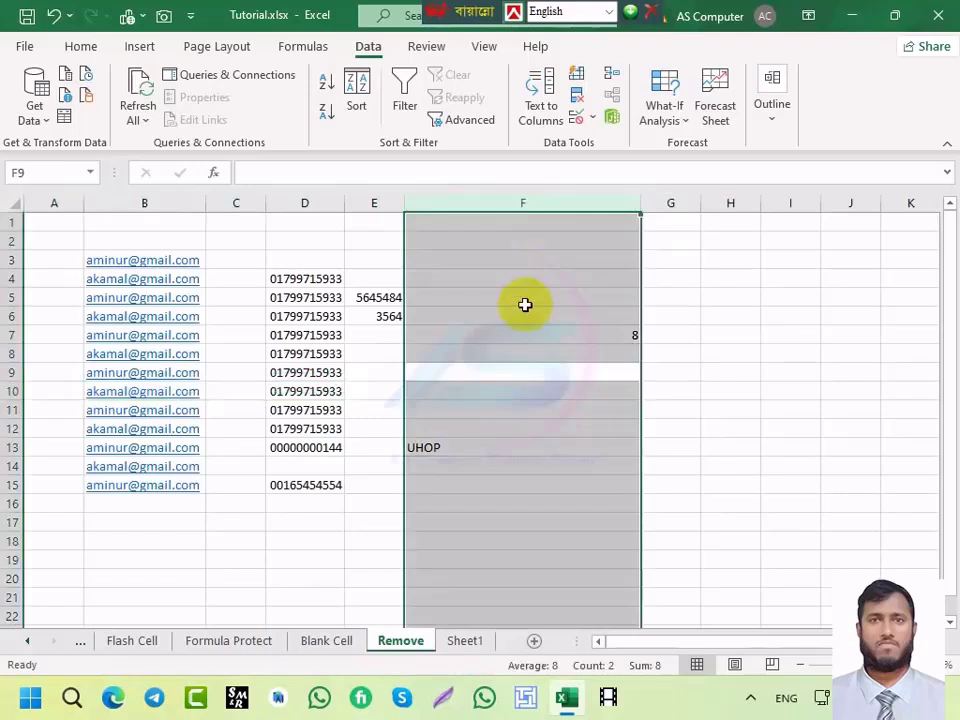
left_click(493, 379)
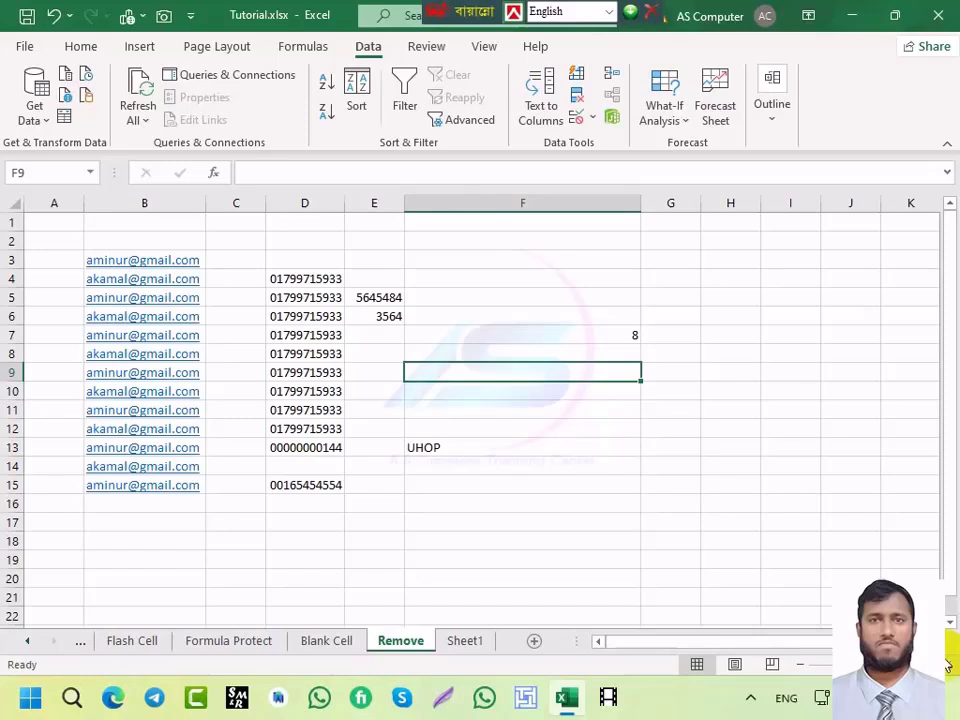
key("ctrl+0")
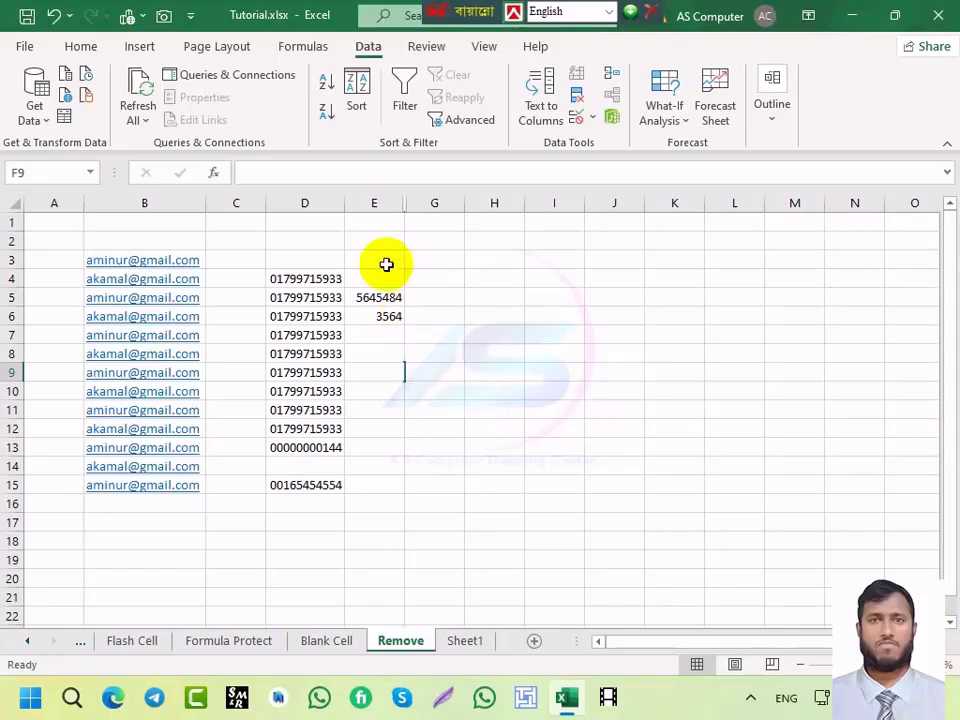
right_click(407, 203)
left_click(455, 520)
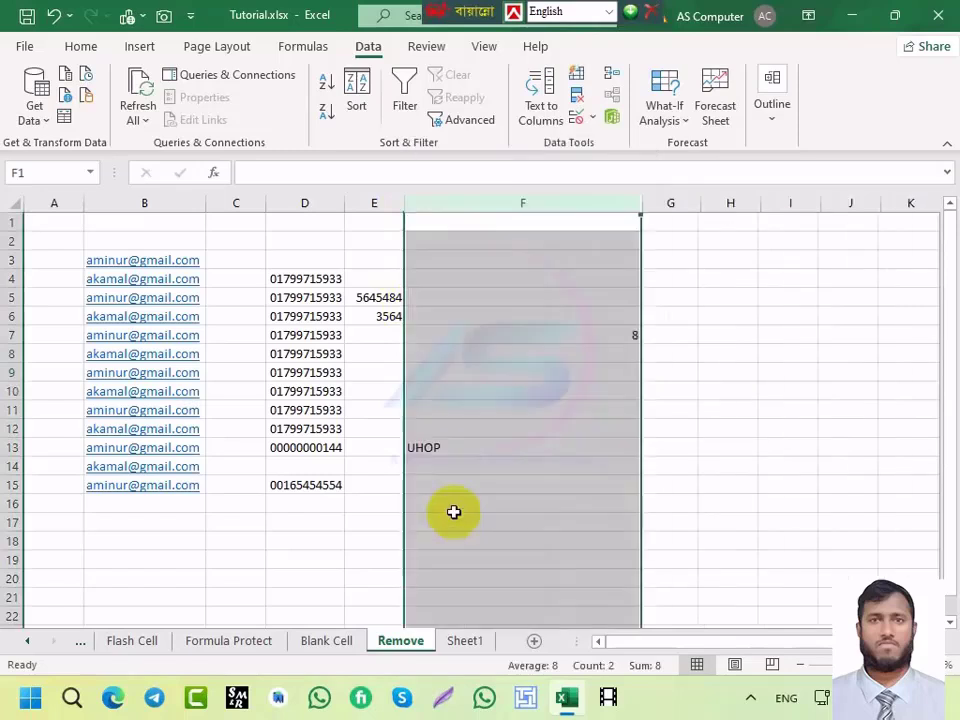
left_click(455, 300)
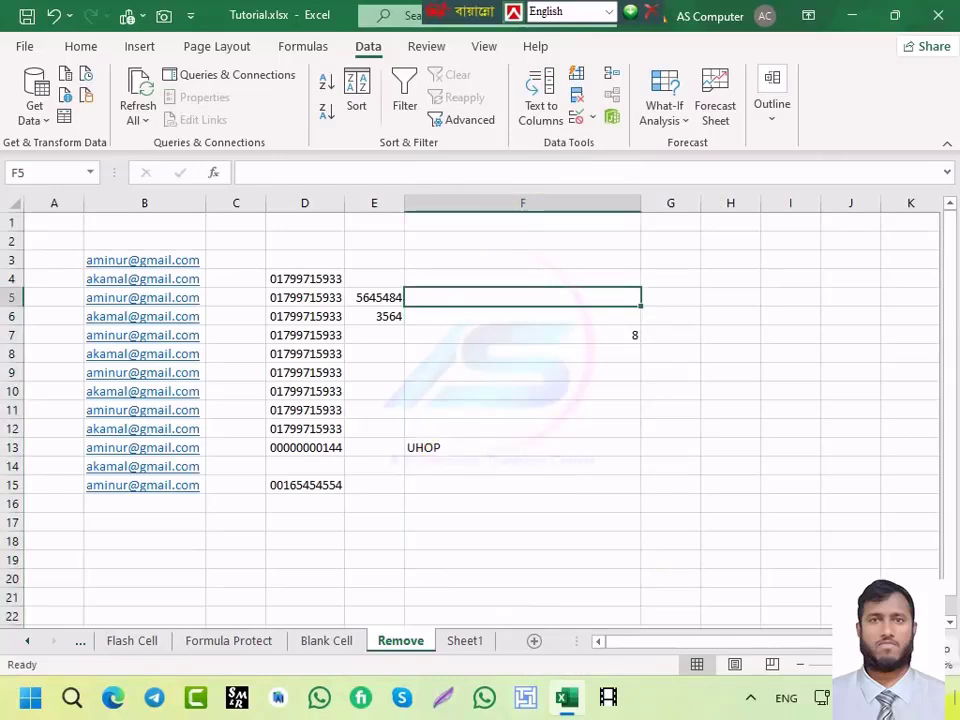
key("ctrl+0")
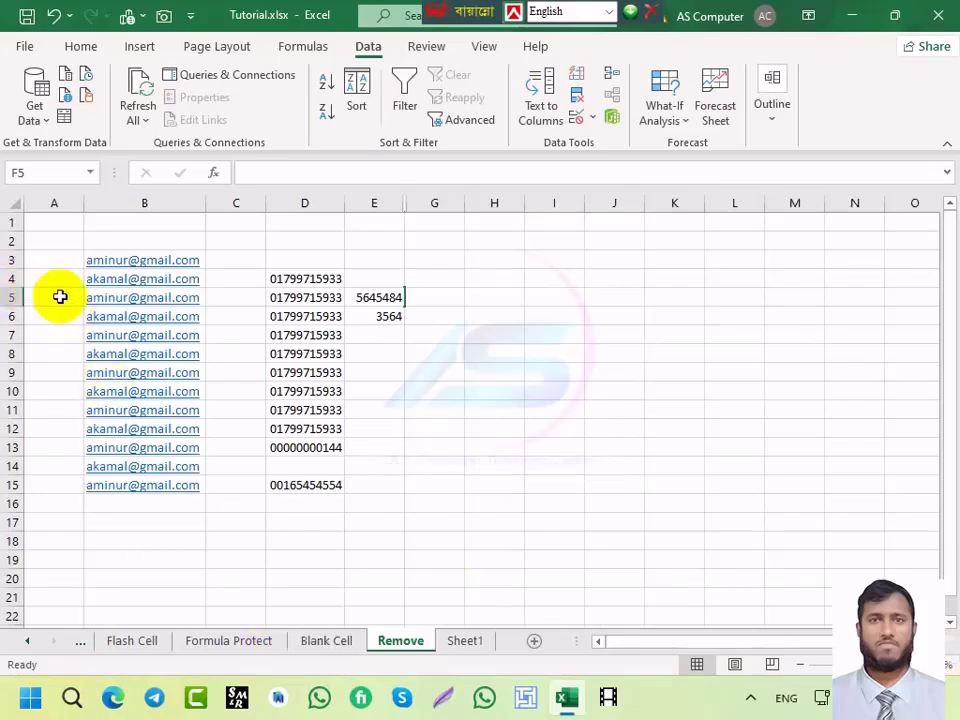
left_click(243, 297)
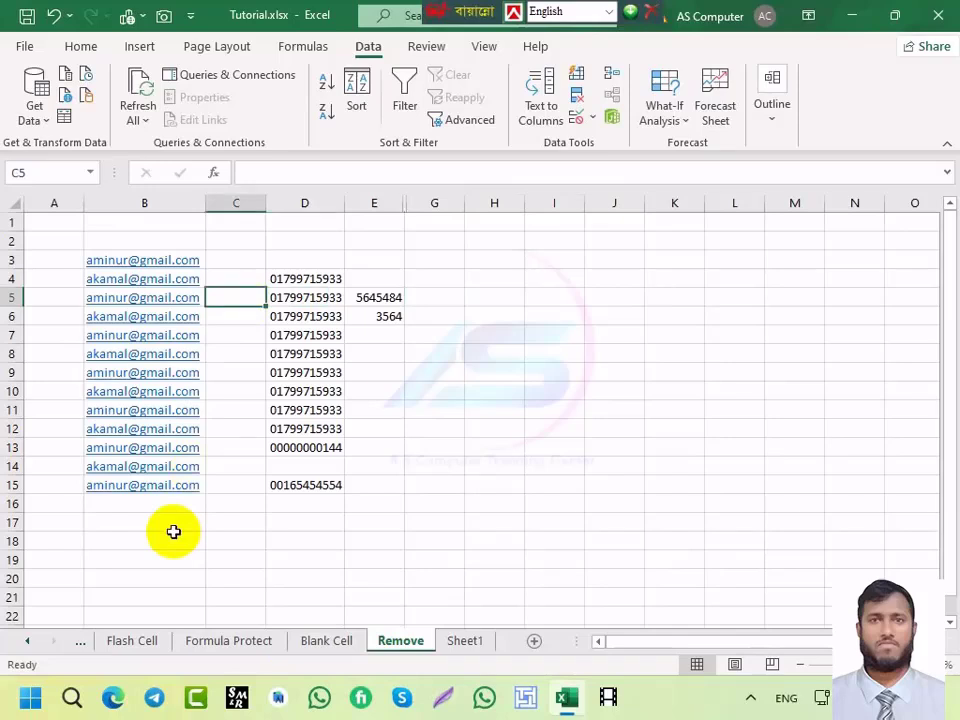
key("ctrl+9")
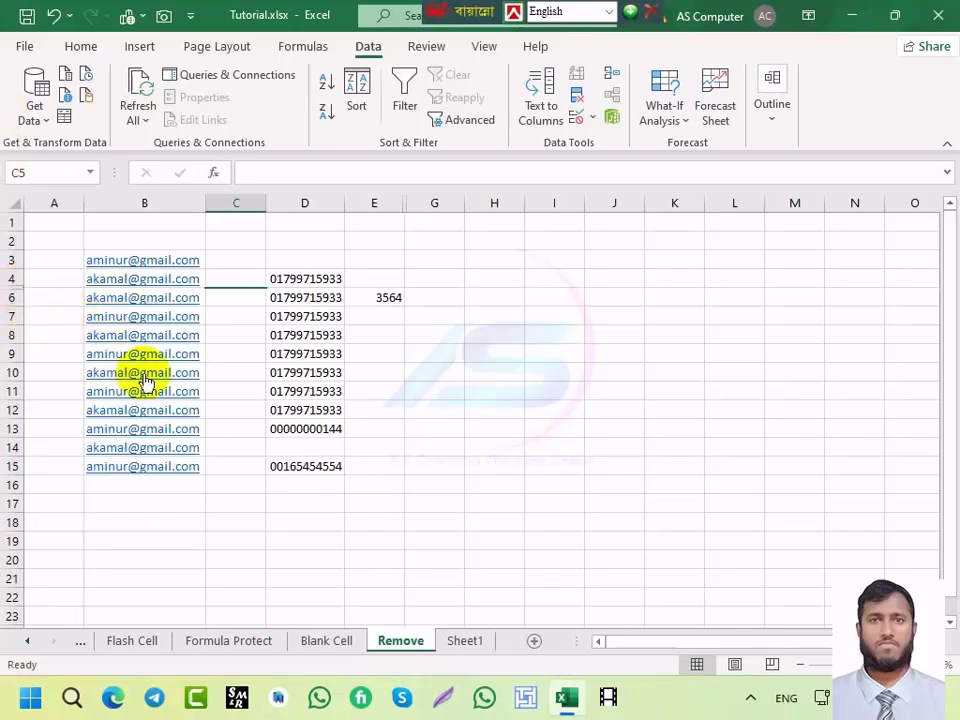
key("ctrl+shift+9")
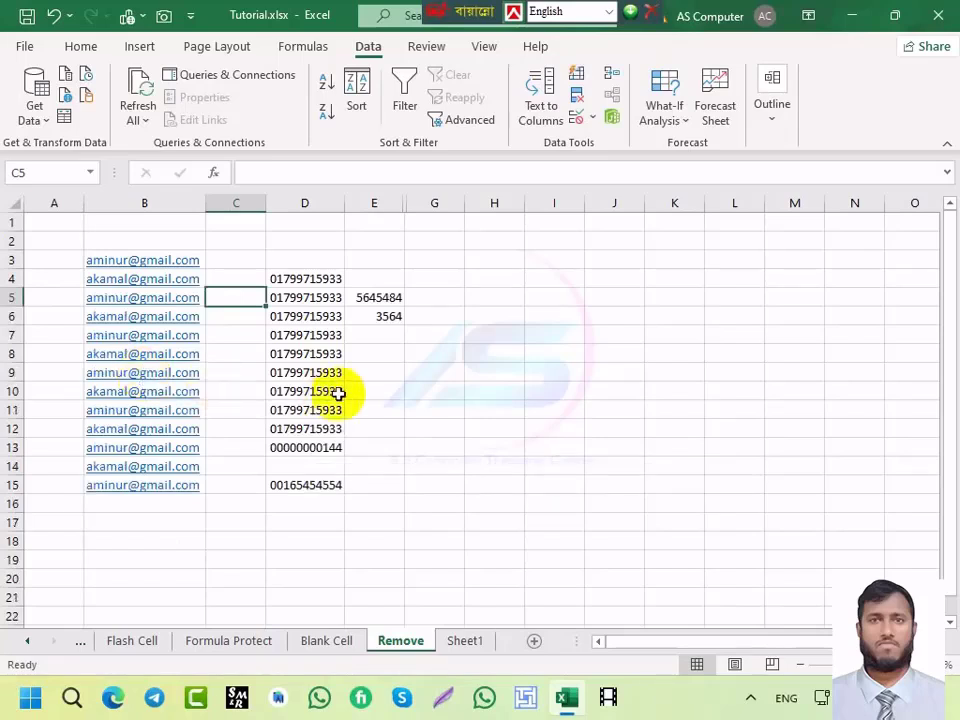
left_click(407, 204)
right_click(407, 206)
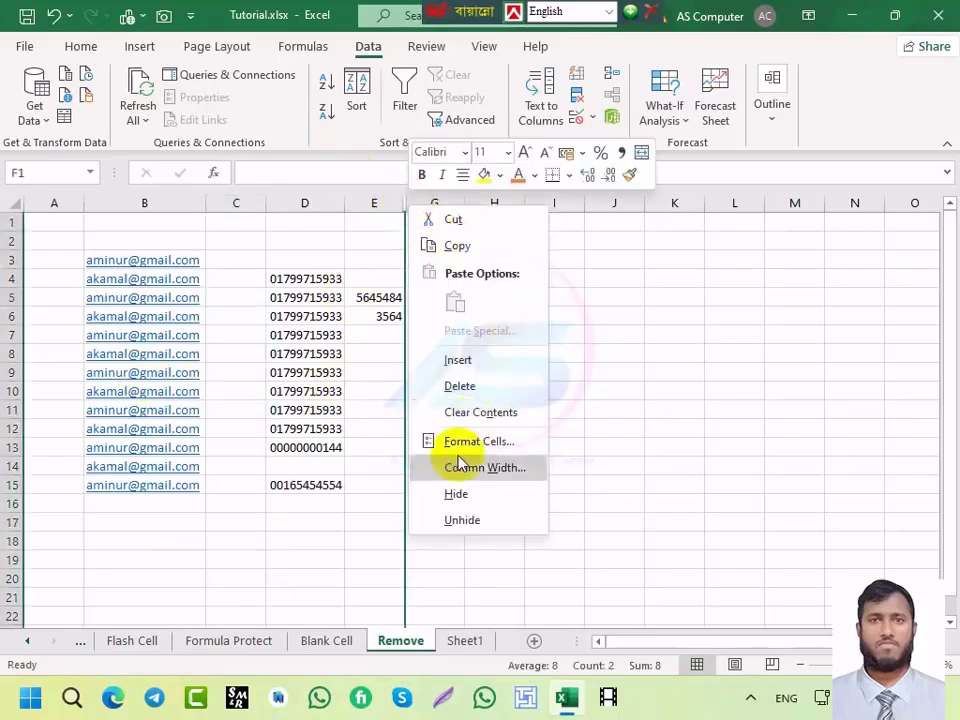
left_click(458, 518)
left_click(460, 391)
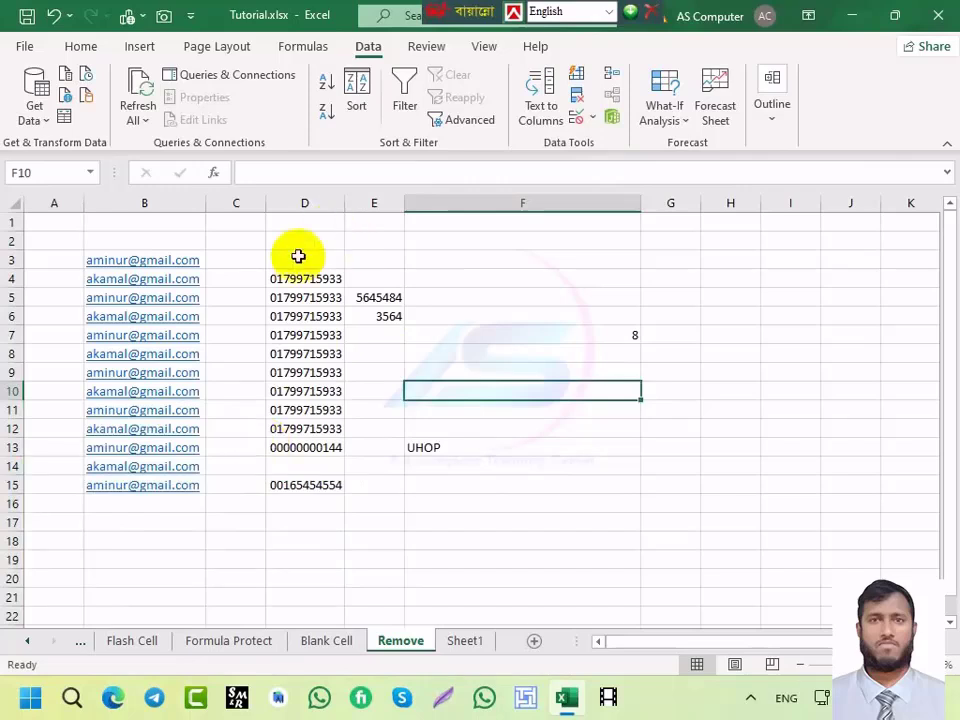
left_click(446, 329)
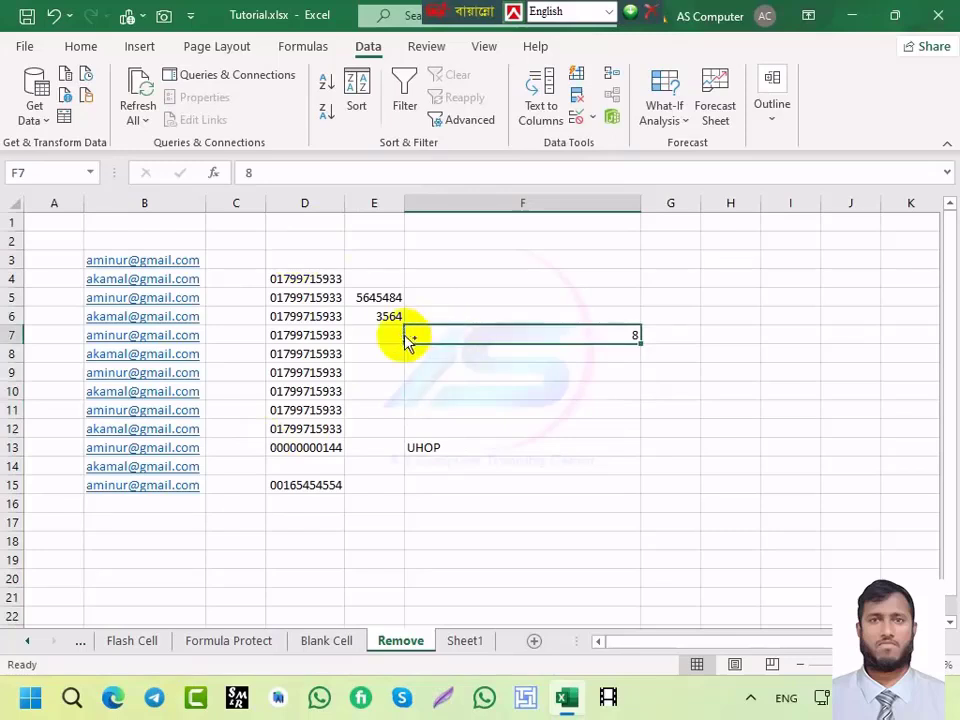
key("ctrl+9")
key("ctrl+shift+9")
Step: On the Formula Protect sheet, clear the Over Time and Totall values in F6:G11
left_click(134, 640)
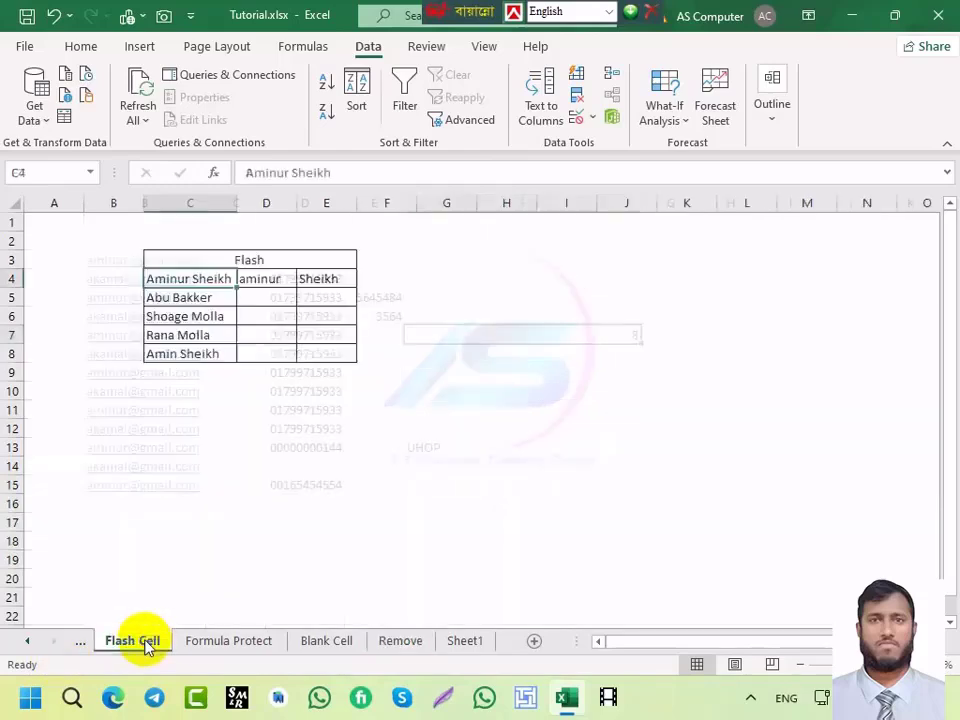
left_click(86, 645)
left_click(86, 645)
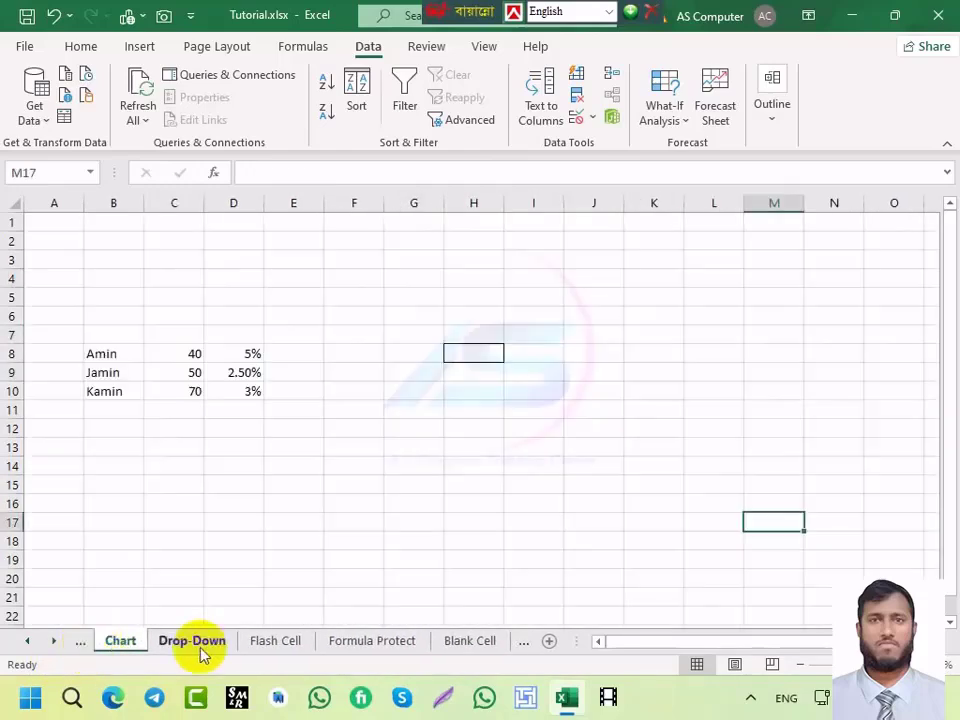
left_click(343, 648)
left_click(435, 323)
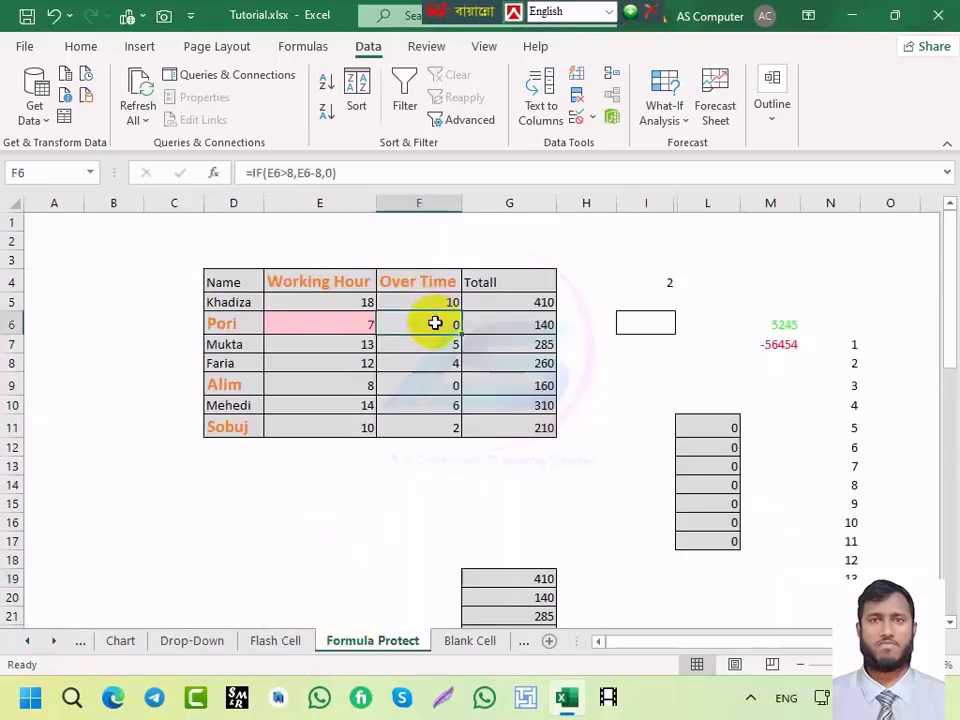
left_click_drag(435, 323, 536, 422)
key("Delete")
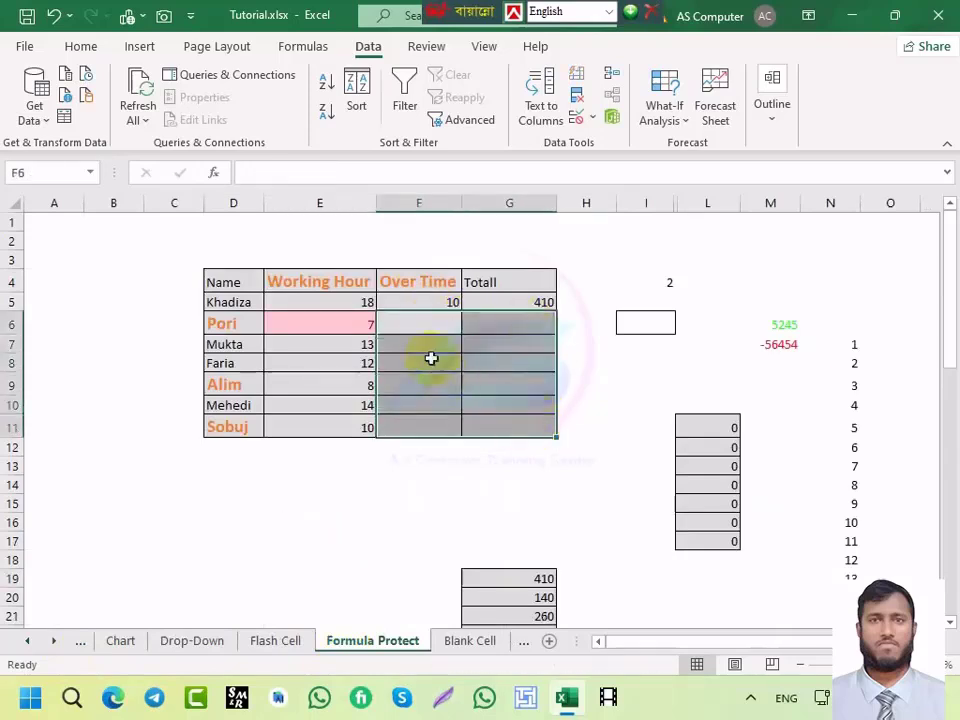
Step: Fill the F5 overtime and G5 total formulas down to row 11
left_click_drag(433, 300, 433, 424)
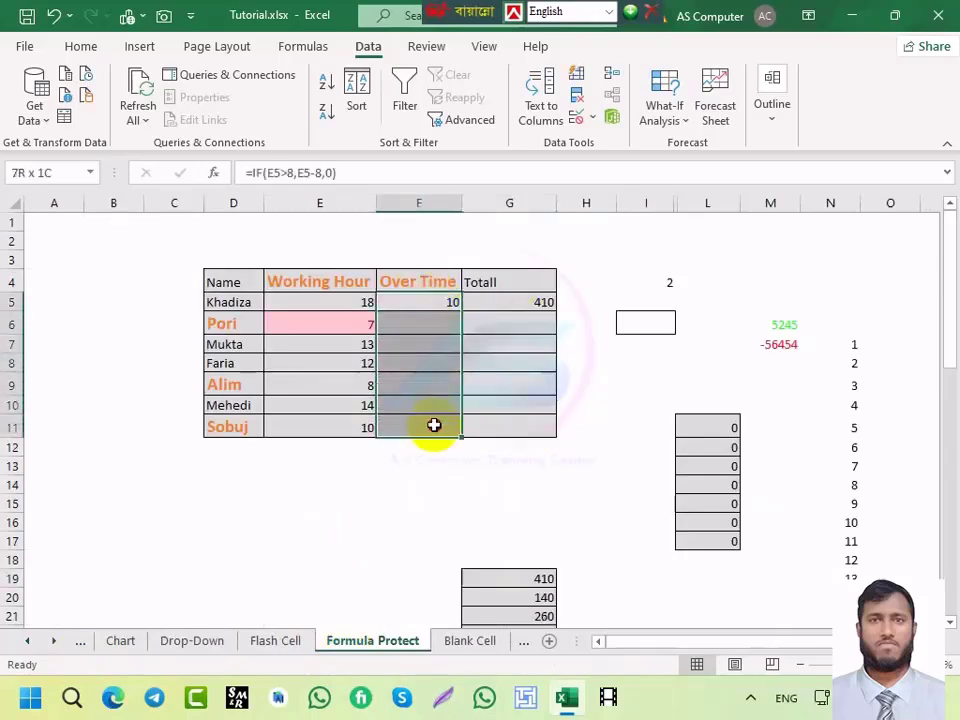
left_click(435, 305)
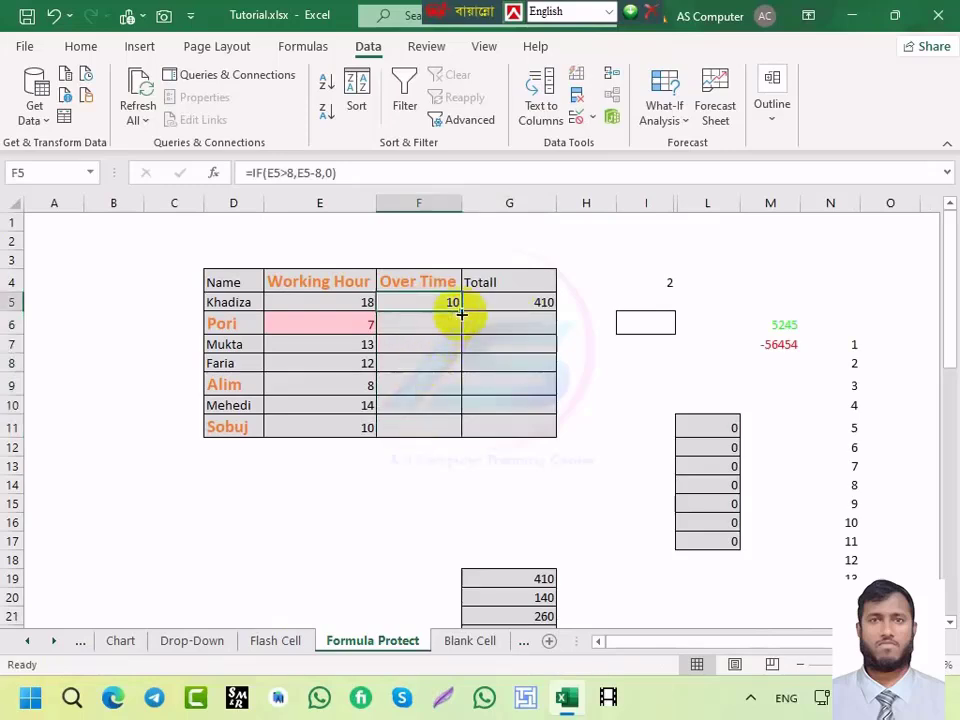
double_click(461, 314)
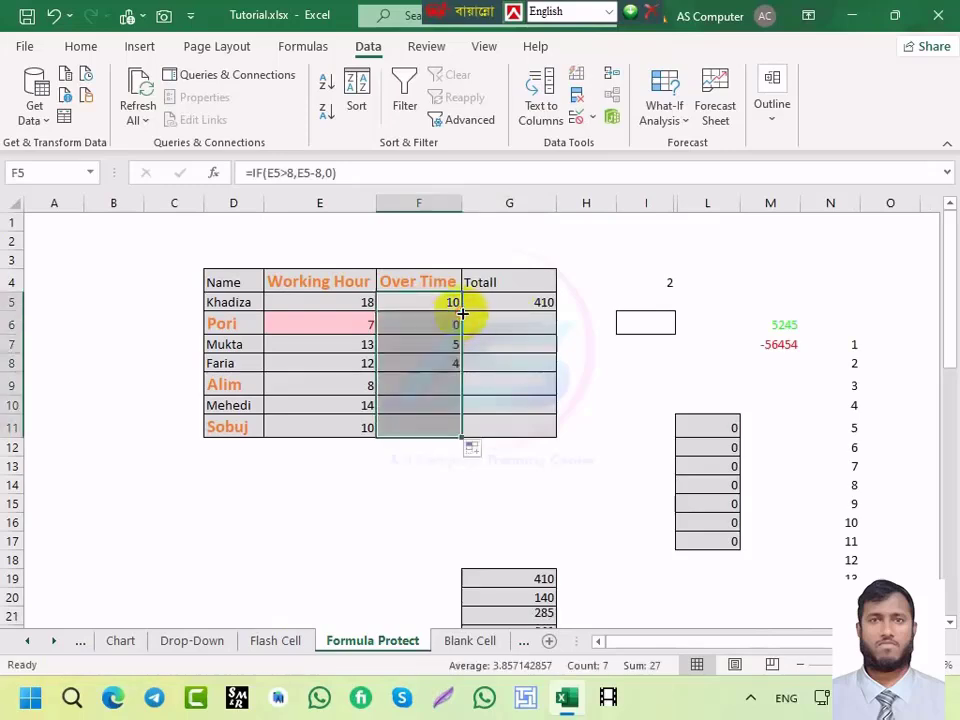
left_click(530, 301)
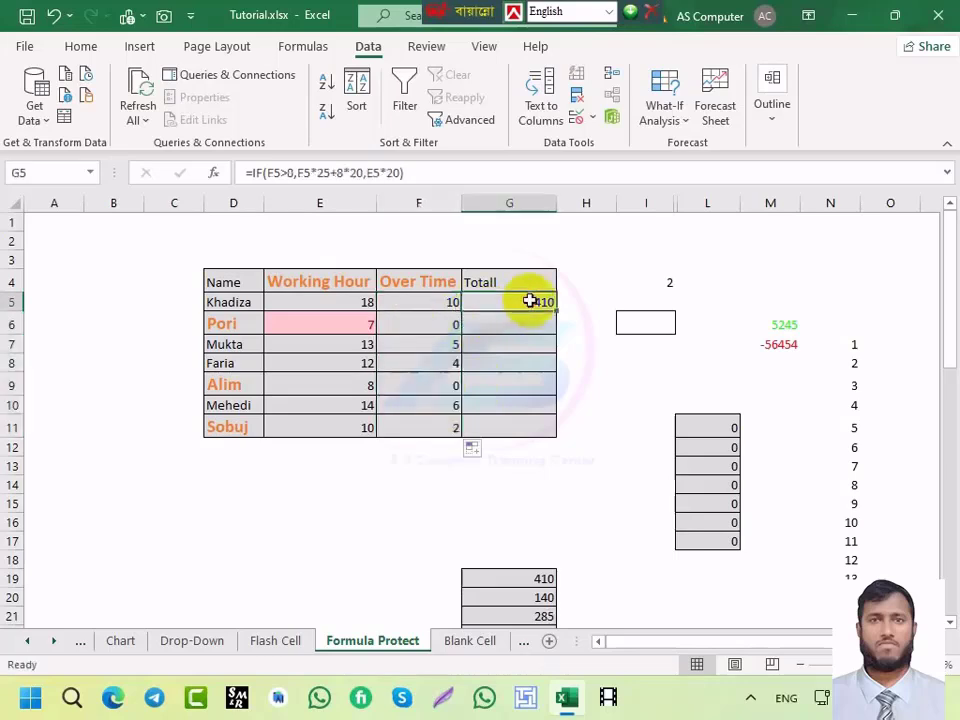
double_click(556, 310)
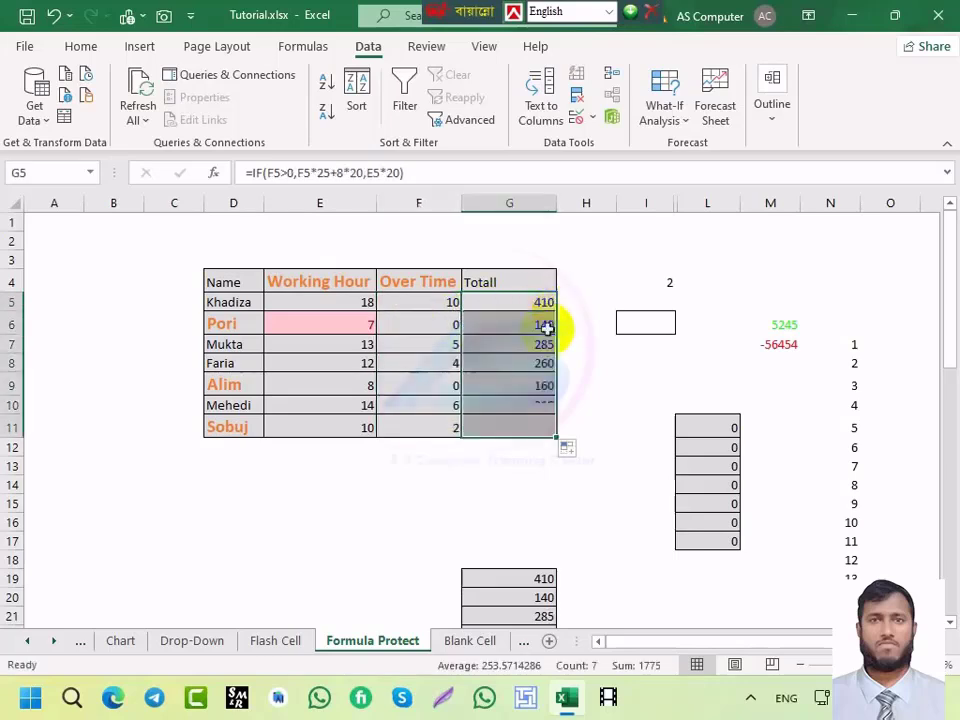
Step: Clear F6:G11 again and select the Over Time range F5:F11
left_click_drag(448, 325, 535, 427)
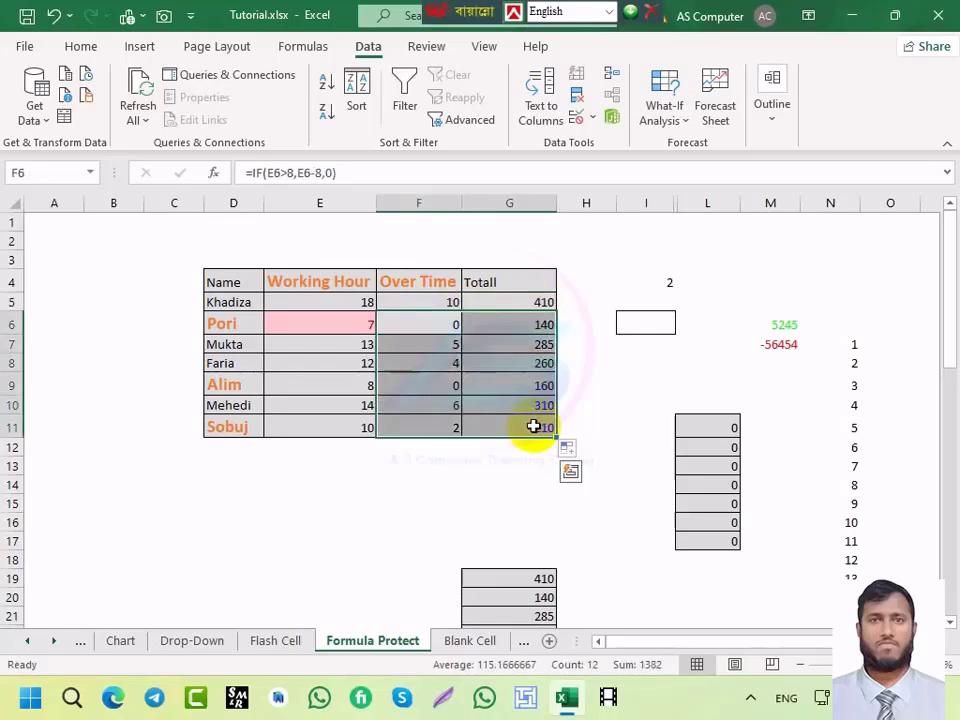
key("Delete")
left_click(435, 302)
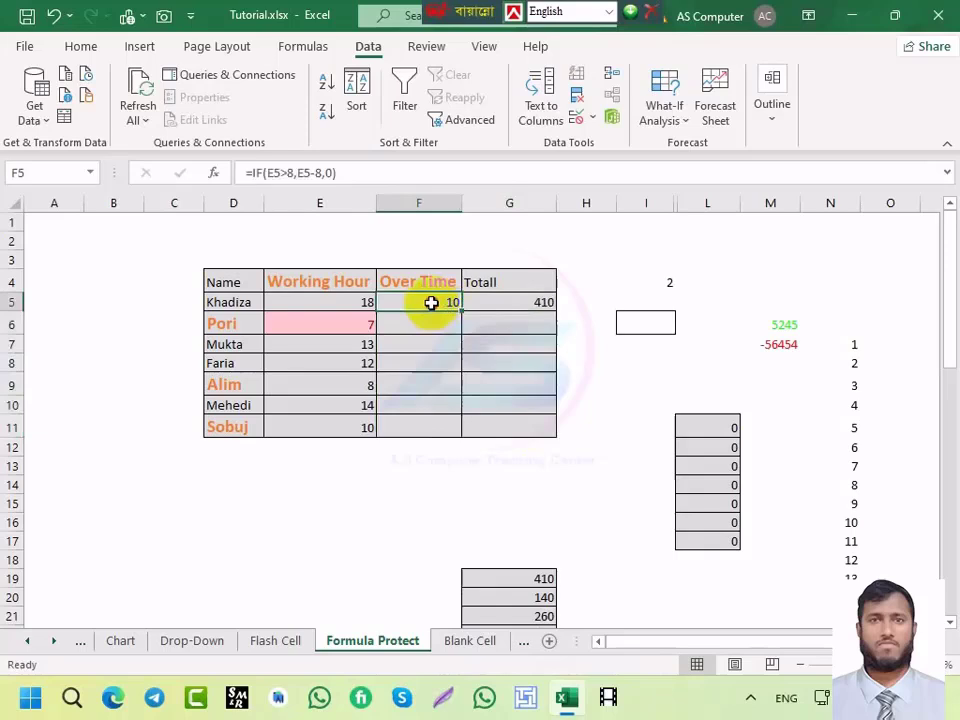
left_click_drag(431, 302, 419, 445)
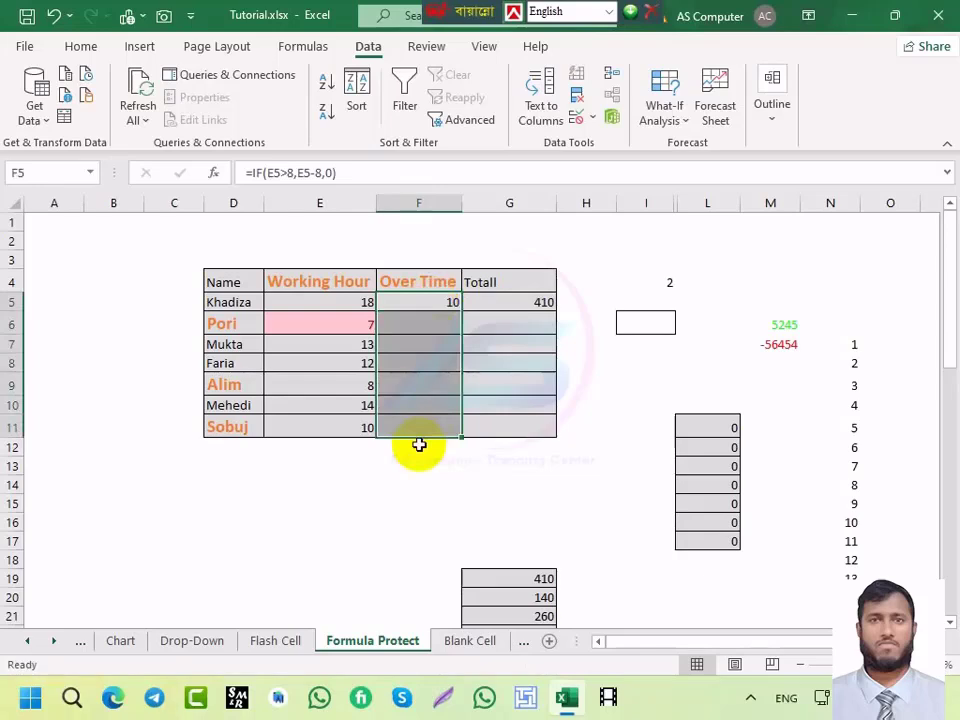
Step: Fill the F5 overtime formula into F5:F11 with Ctrl+Enter, then clear F6:F11
key("F2")
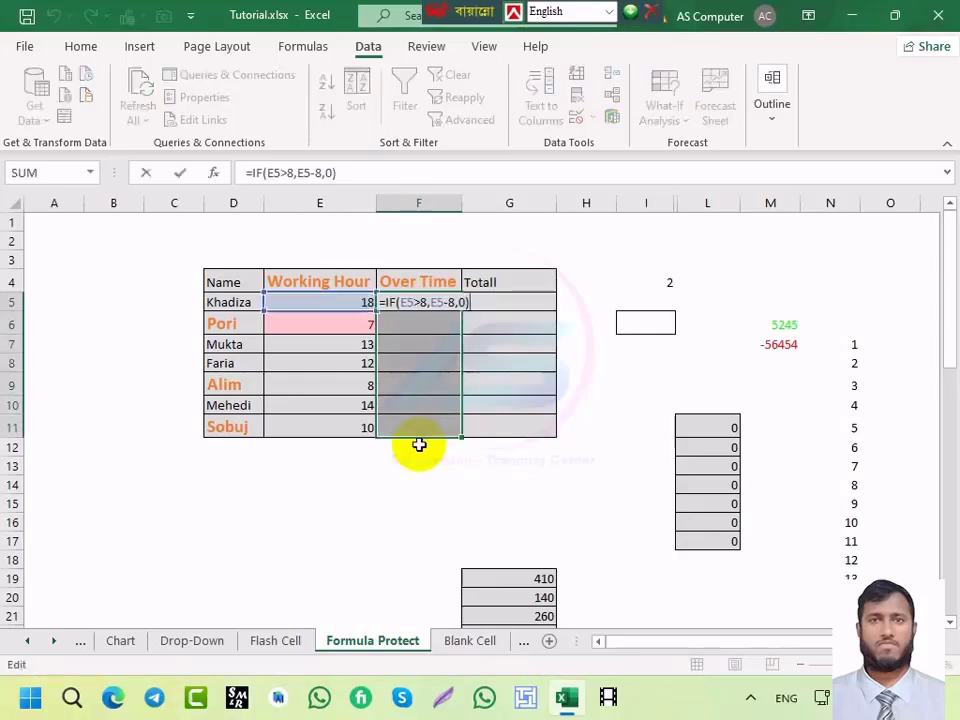
key("ctrl+Return")
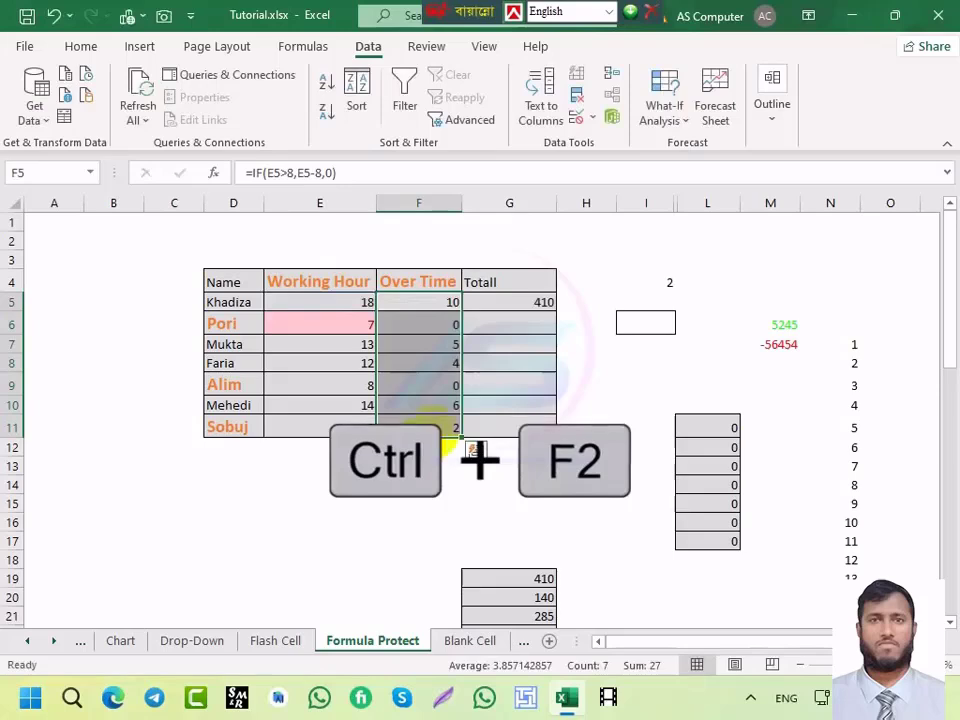
left_click(446, 324)
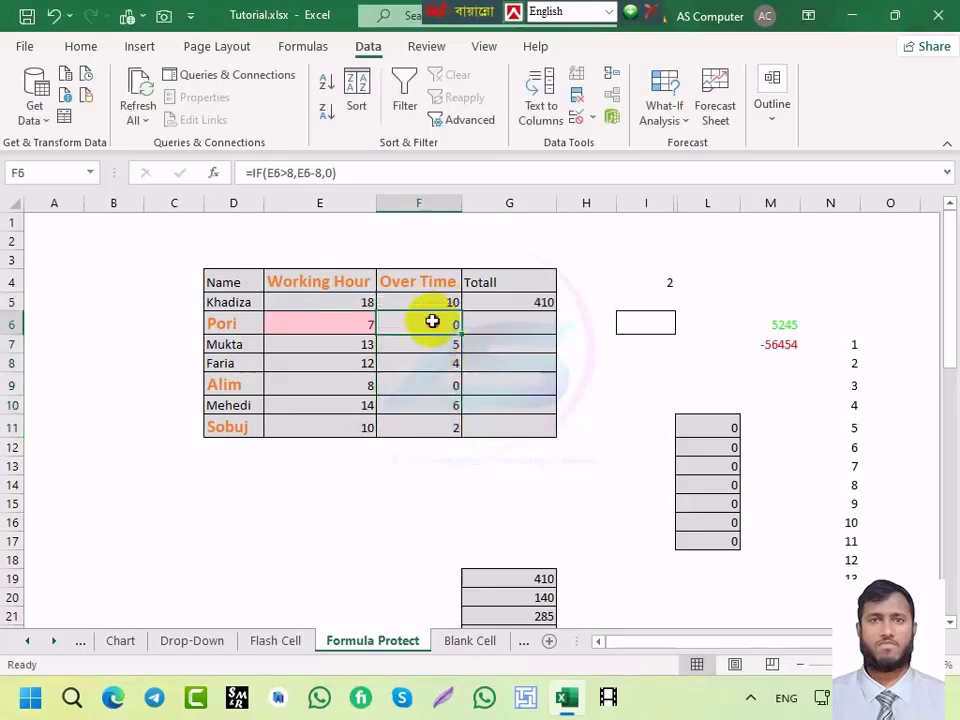
left_click_drag(432, 321, 452, 438)
key("Delete")
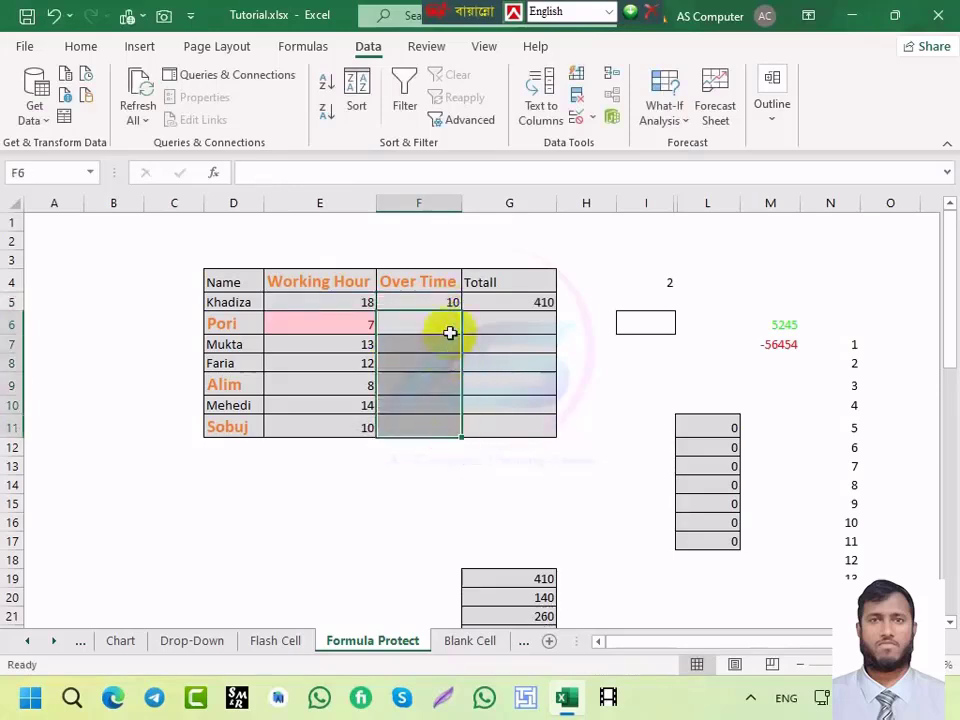
Step: Fill both formulas down F5:G11 with Ctrl+D, then clear F6:G11 again
left_click(446, 302)
left_click_drag(431, 300, 508, 428)
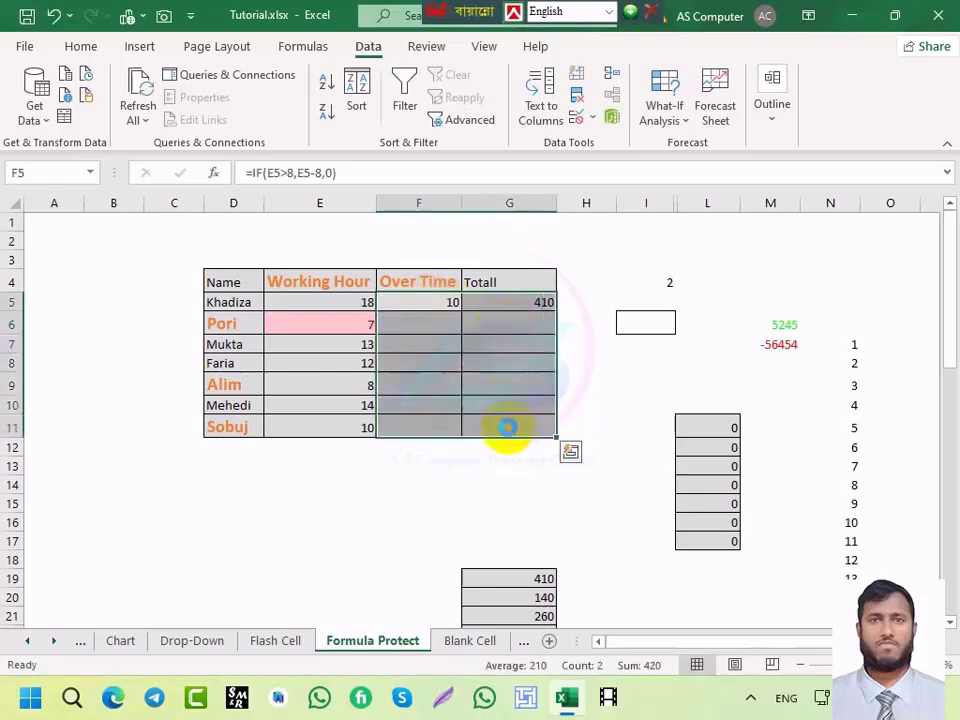
key("ctrl+d")
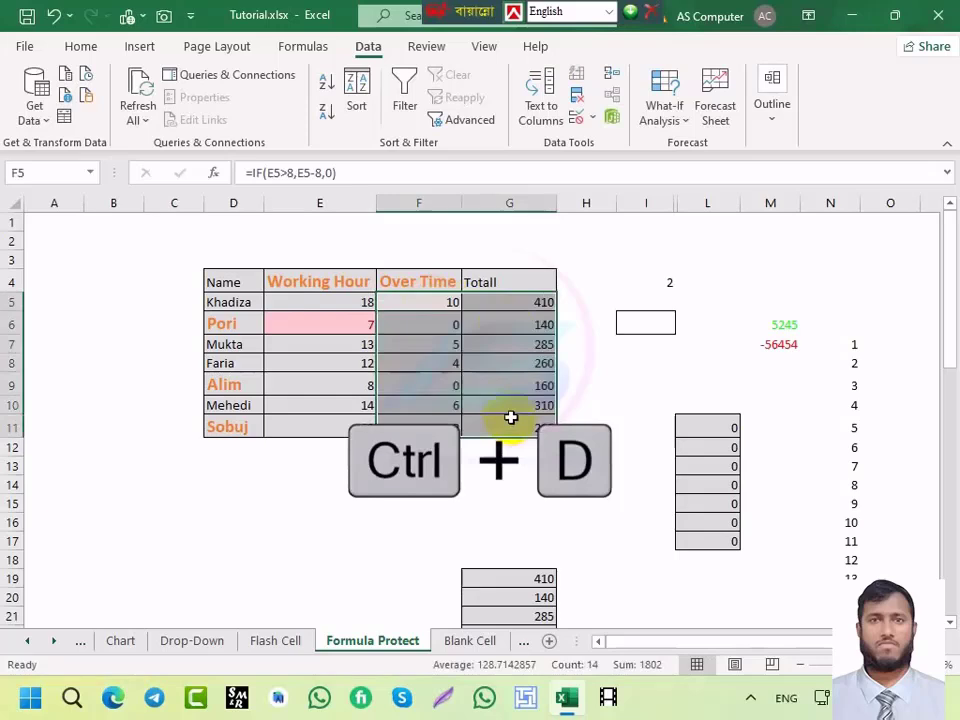
left_click(510, 346)
left_click_drag(441, 324, 514, 431)
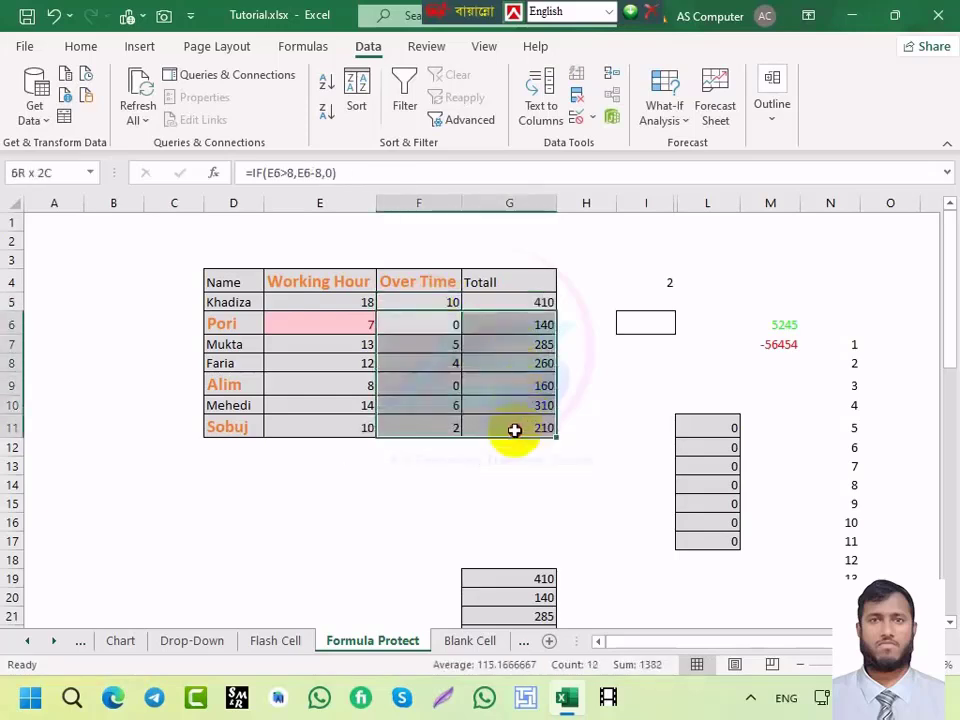
key("Delete")
Step: Double-click F5's fill handle to copy the overtime formula down to F11
left_click(445, 301)
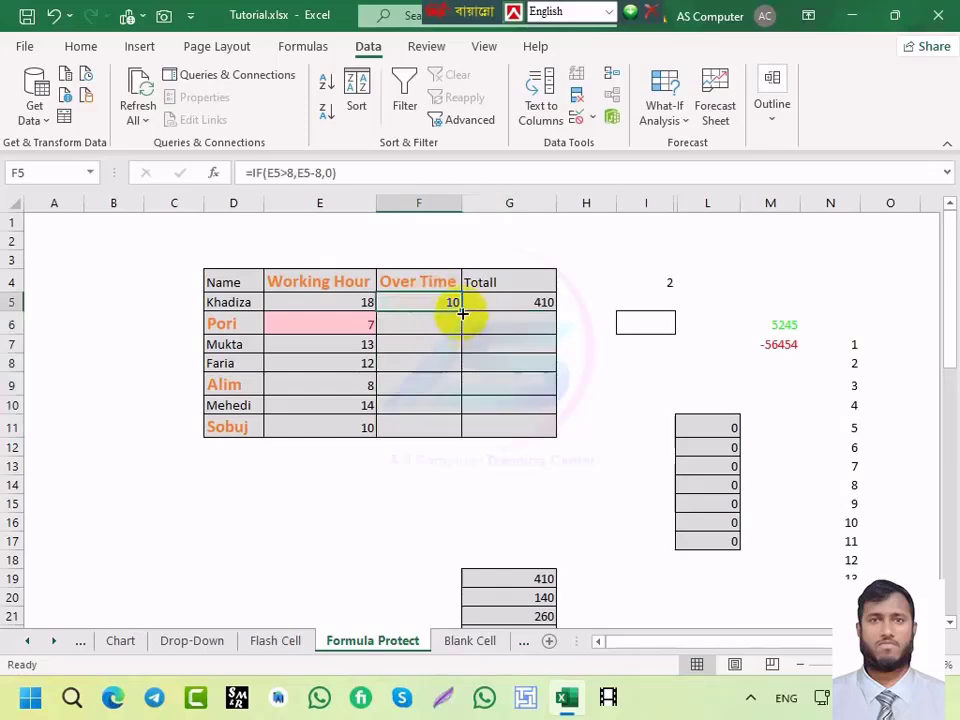
double_click(462, 311)
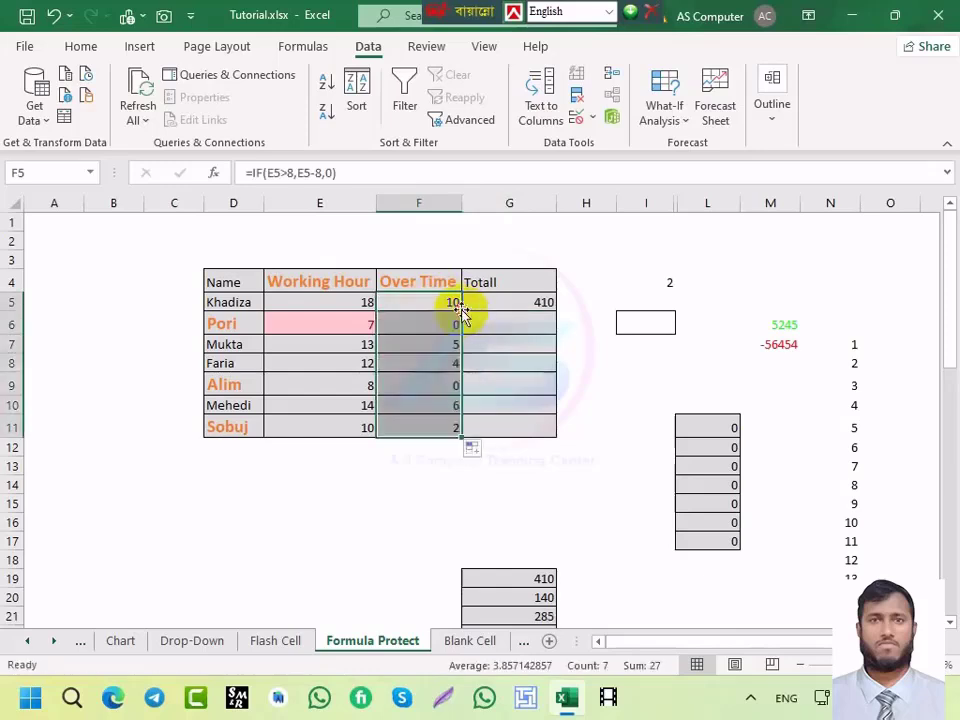
left_click(541, 304)
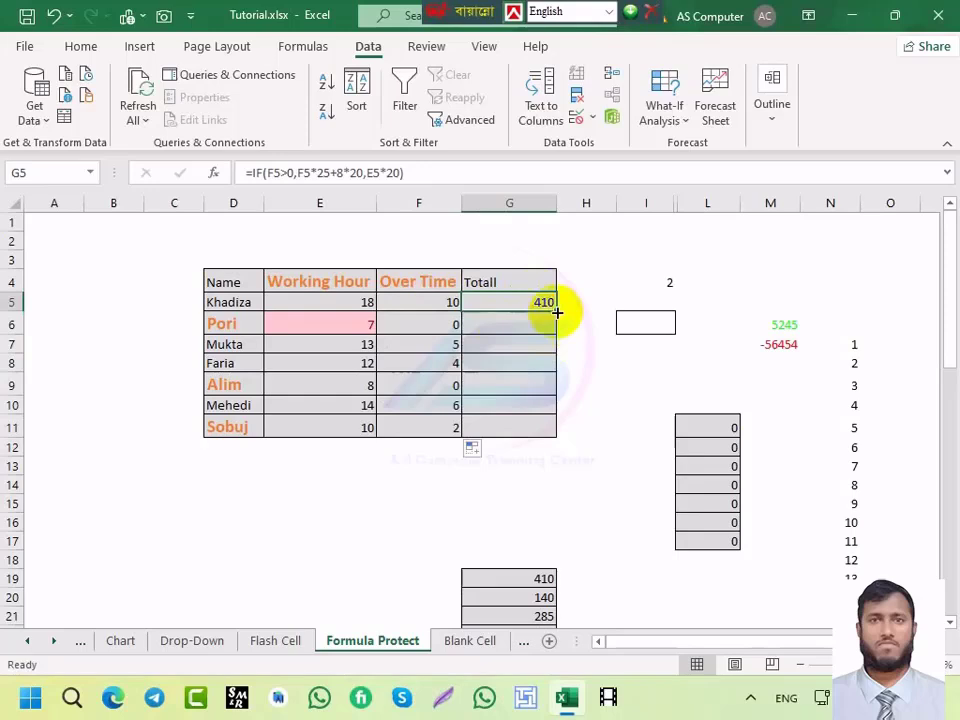
left_click_drag(557, 313, 558, 438)
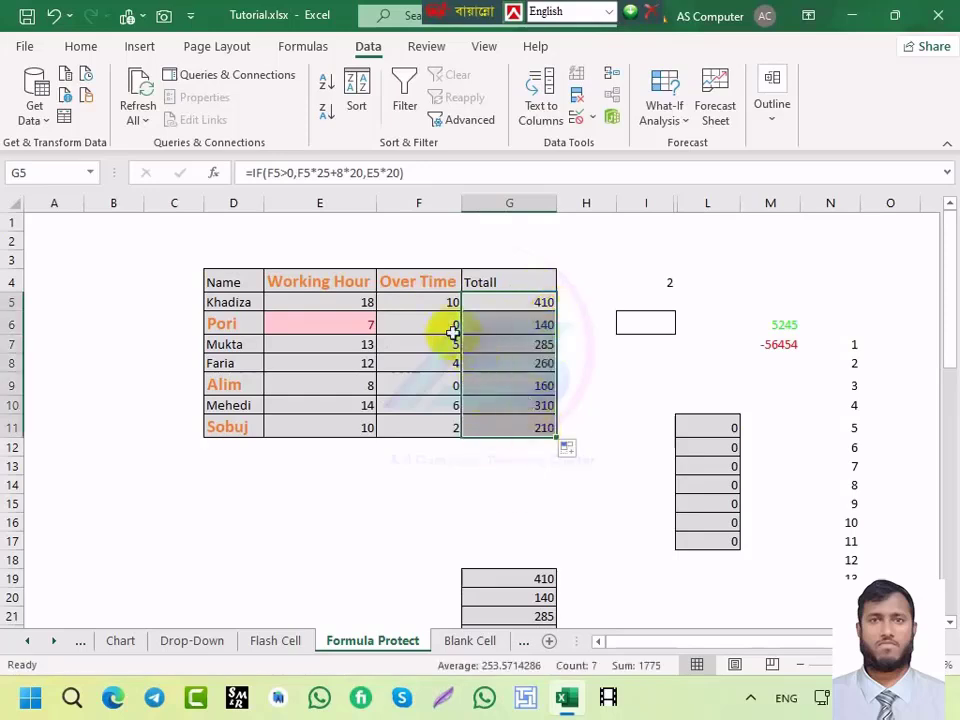
left_click_drag(454, 324, 537, 446)
key("Delete")
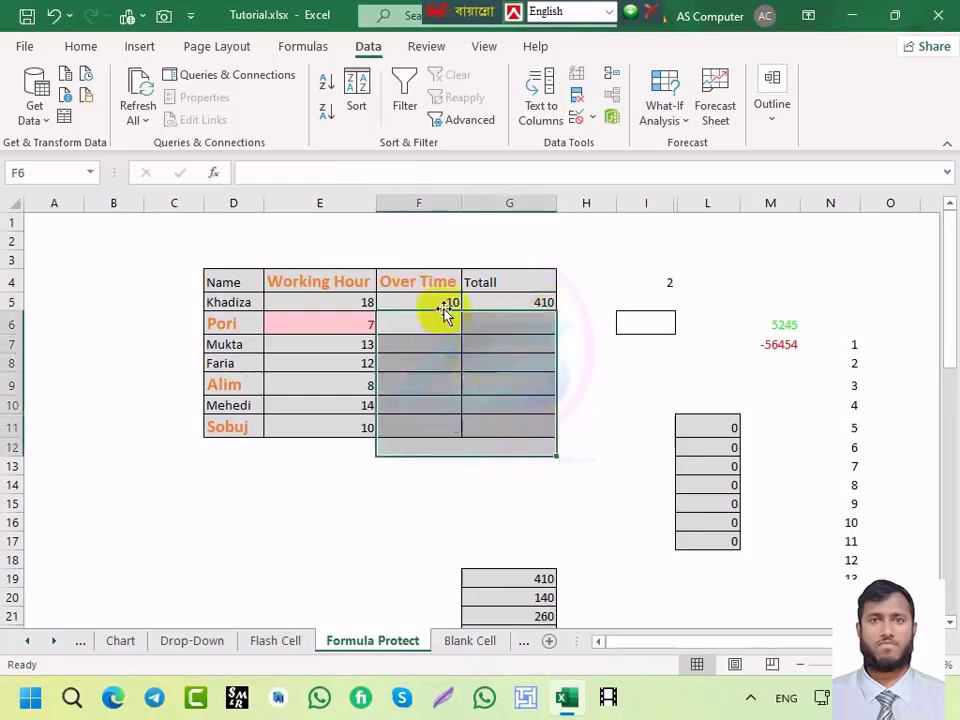
left_click(435, 305)
left_click_drag(431, 301, 431, 430)
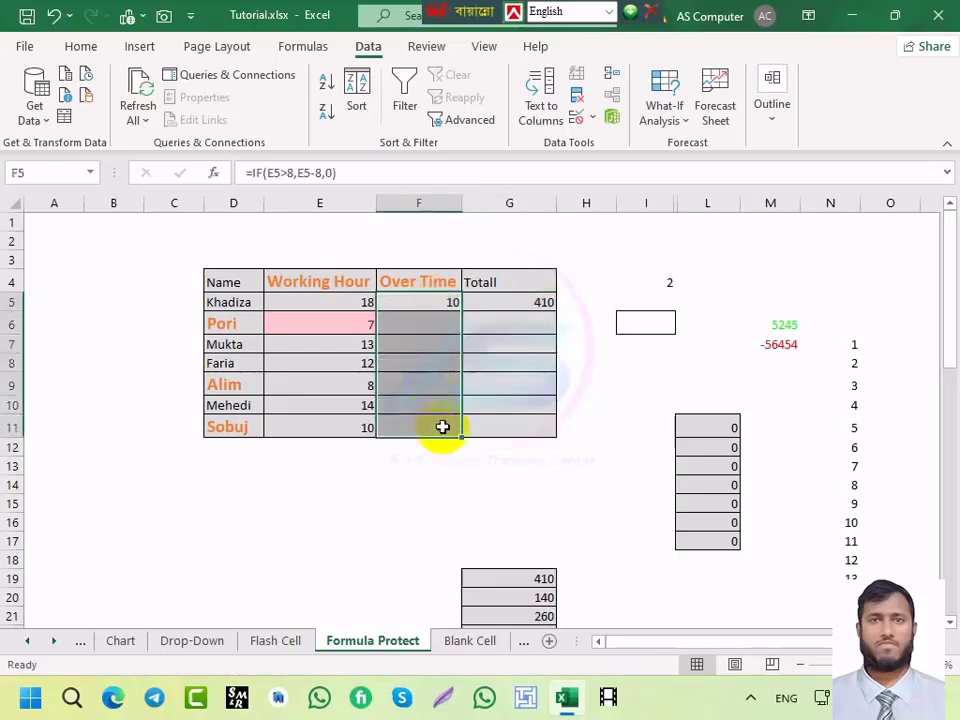
key("F2")
key("ctrl+Return")
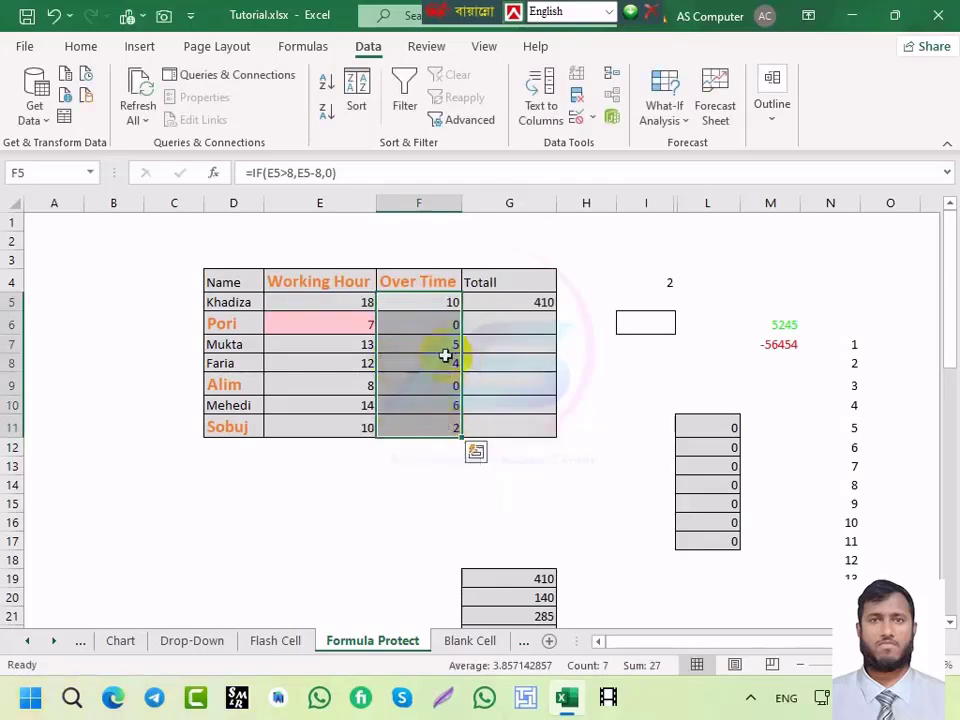
left_click_drag(437, 324, 435, 422)
key("Delete")
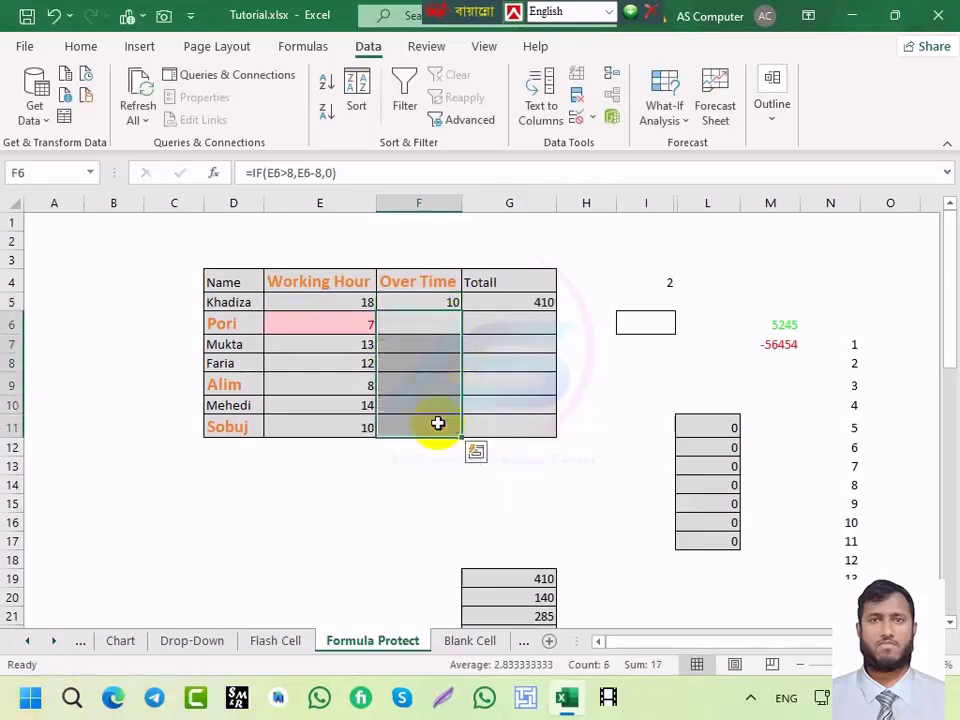
left_click(421, 300)
left_click_drag(421, 300, 413, 422)
key("ctrl+d")
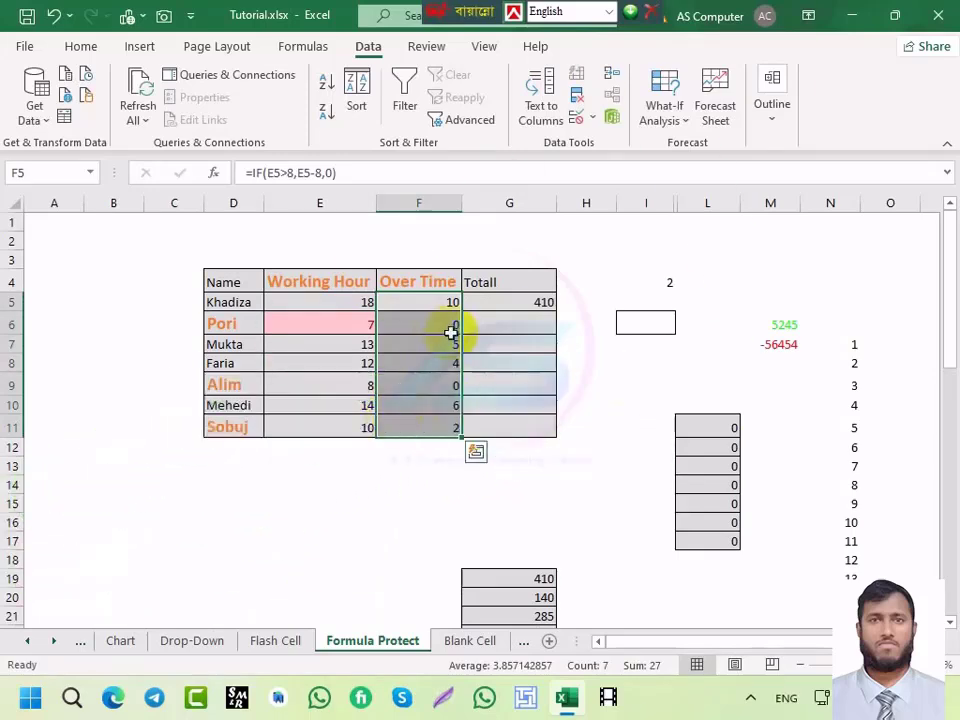
Step: Insert today's date 6/22/2024 in I7 and the current time 11:21 PM in I9
left_click(489, 303)
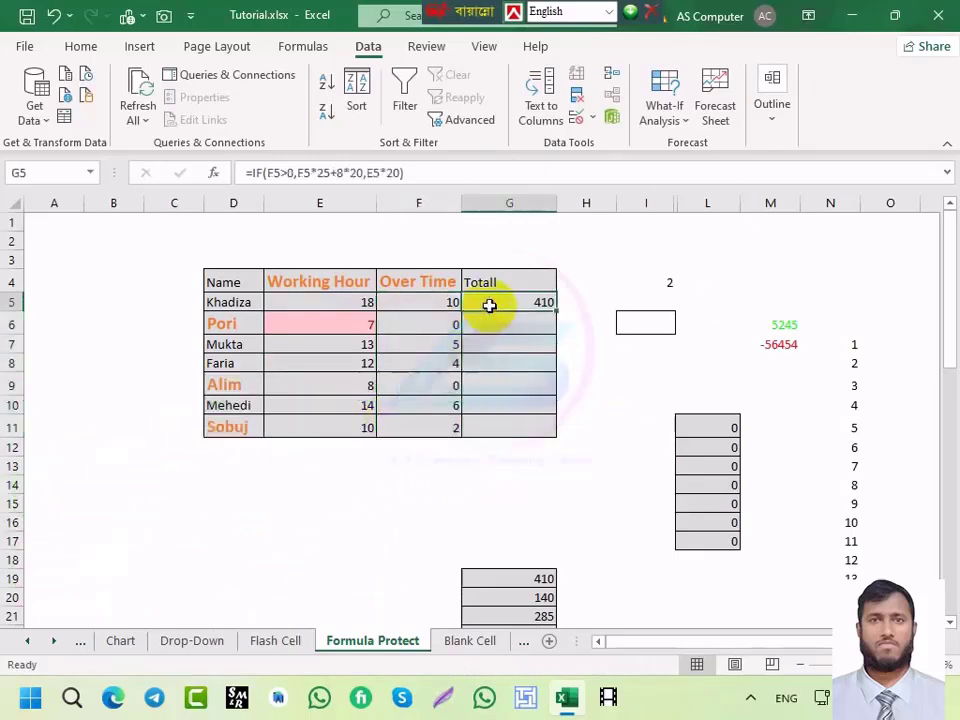
left_click(656, 345)
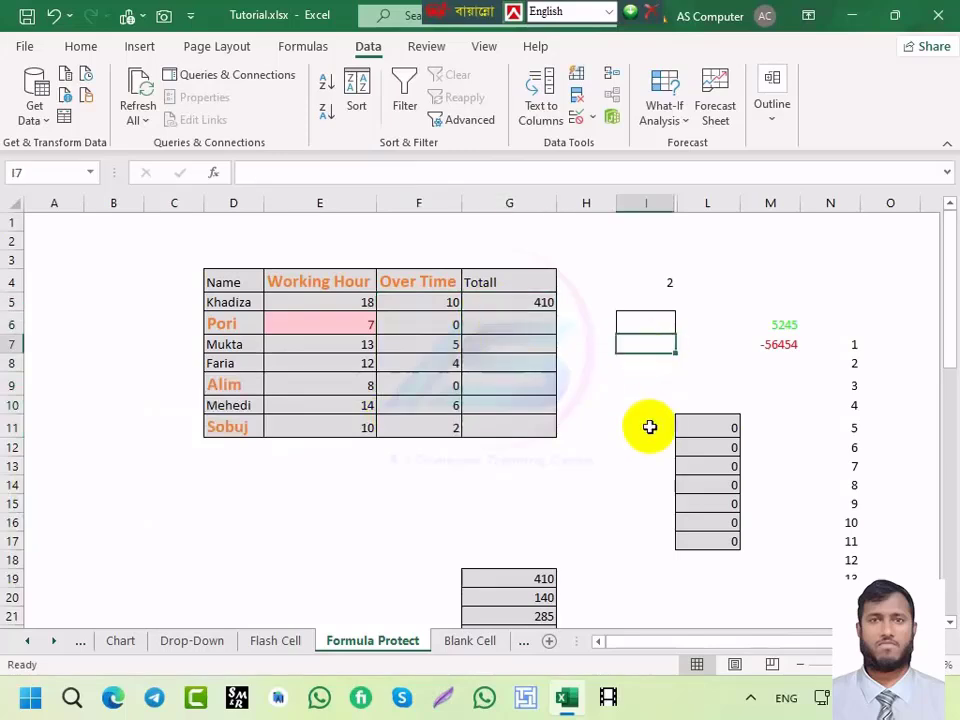
key("ctrl+semicolon")
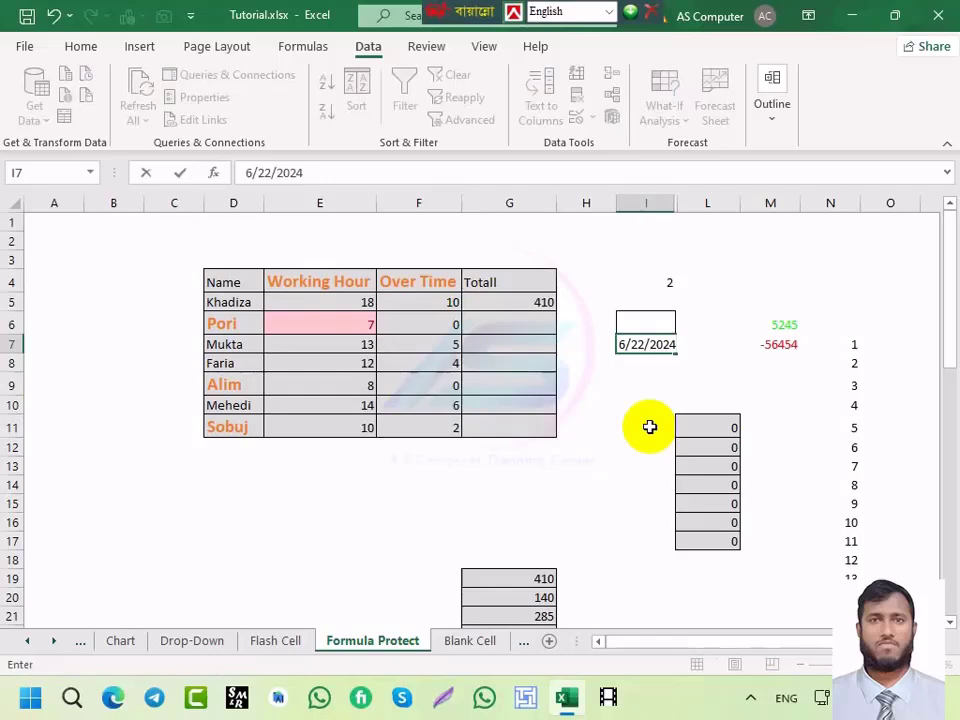
left_click(659, 380)
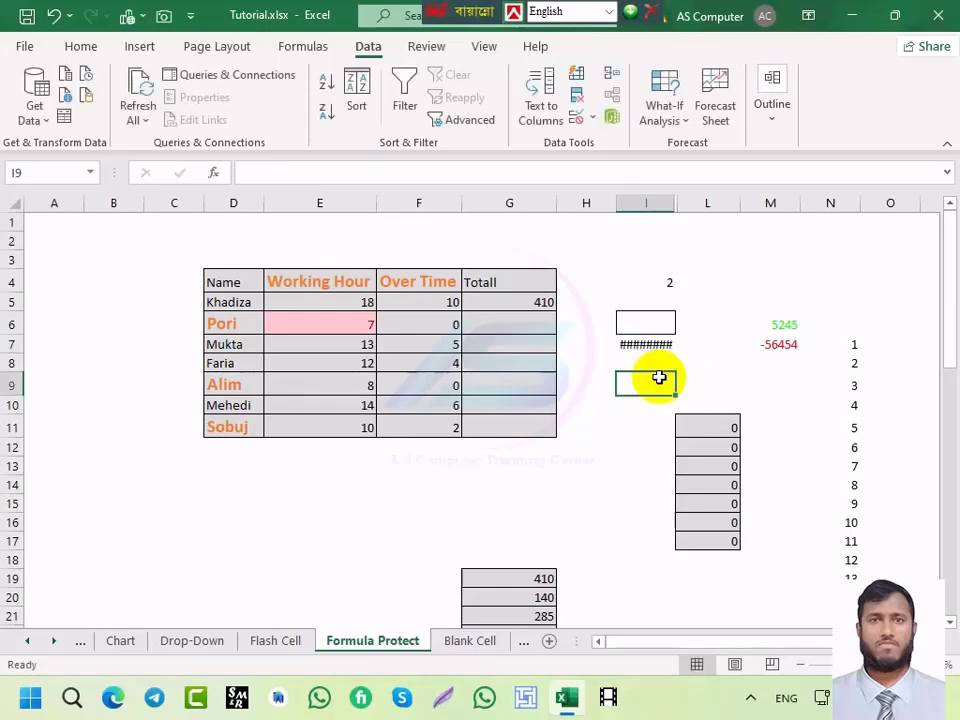
key("ctrl+shift+semicolon")
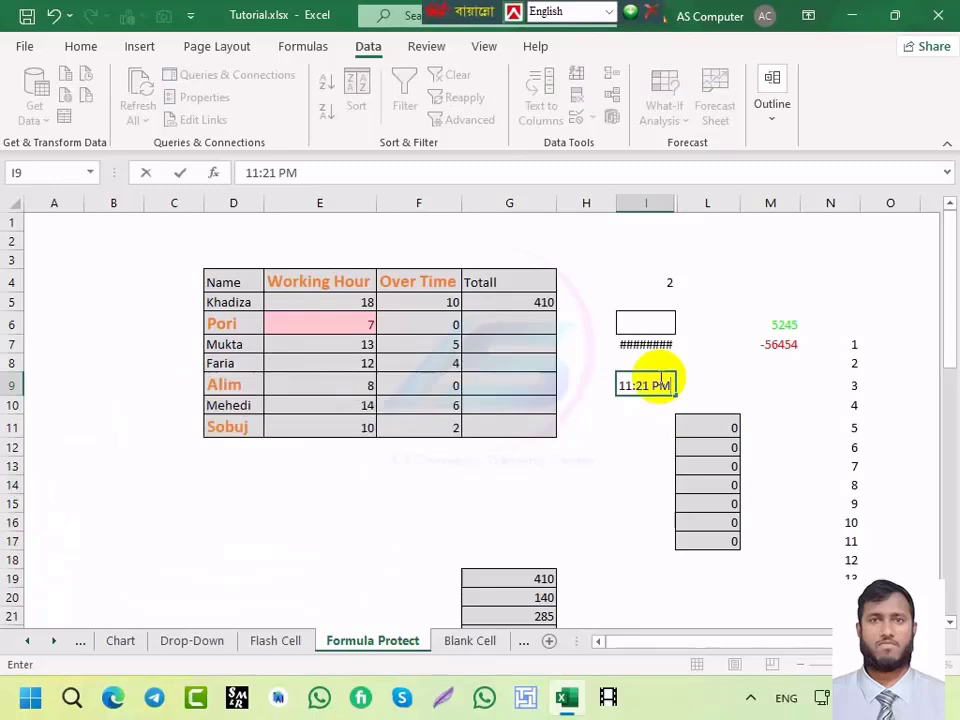
Step: On the Drop-Down sheet, strike through Shamiul's row C10:H10 with Ctrl+5
left_click(185, 646)
left_click_drag(168, 391, 465, 388)
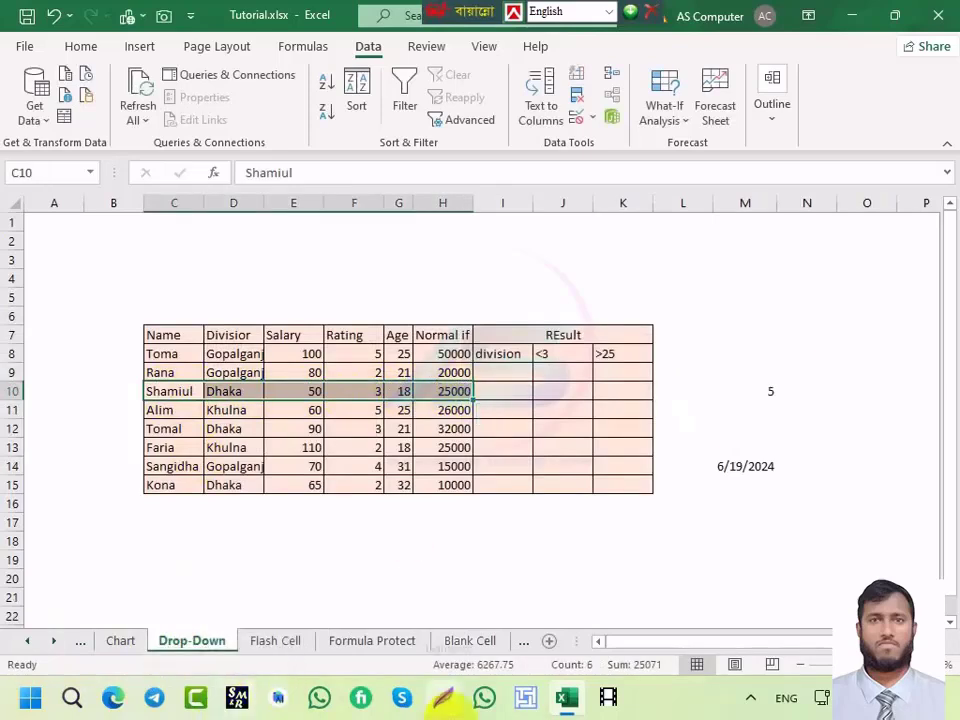
type("%")
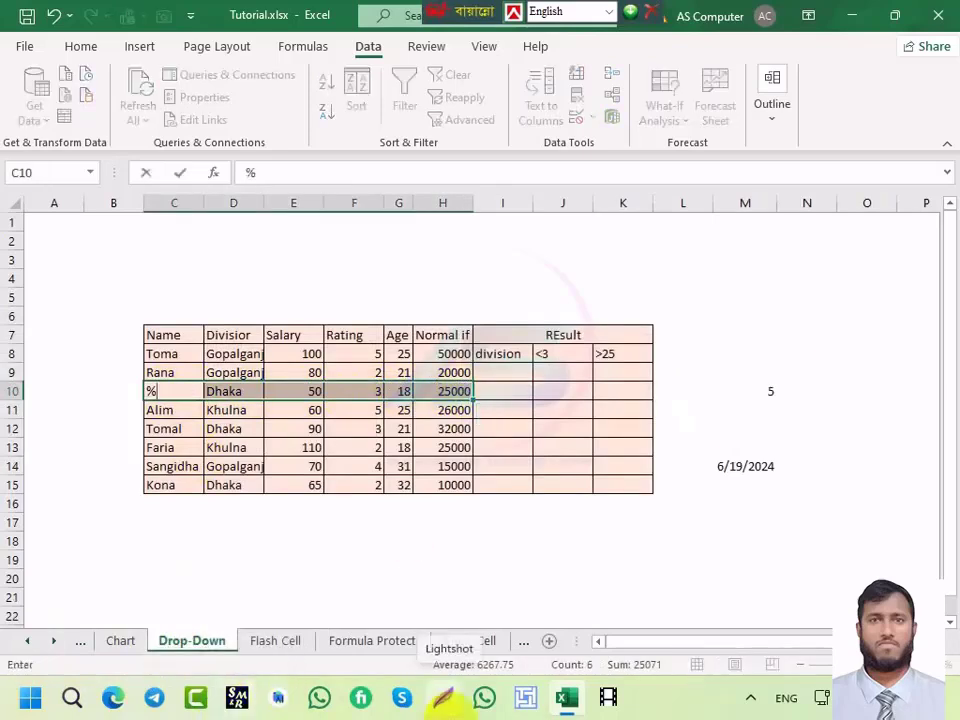
key("Escape")
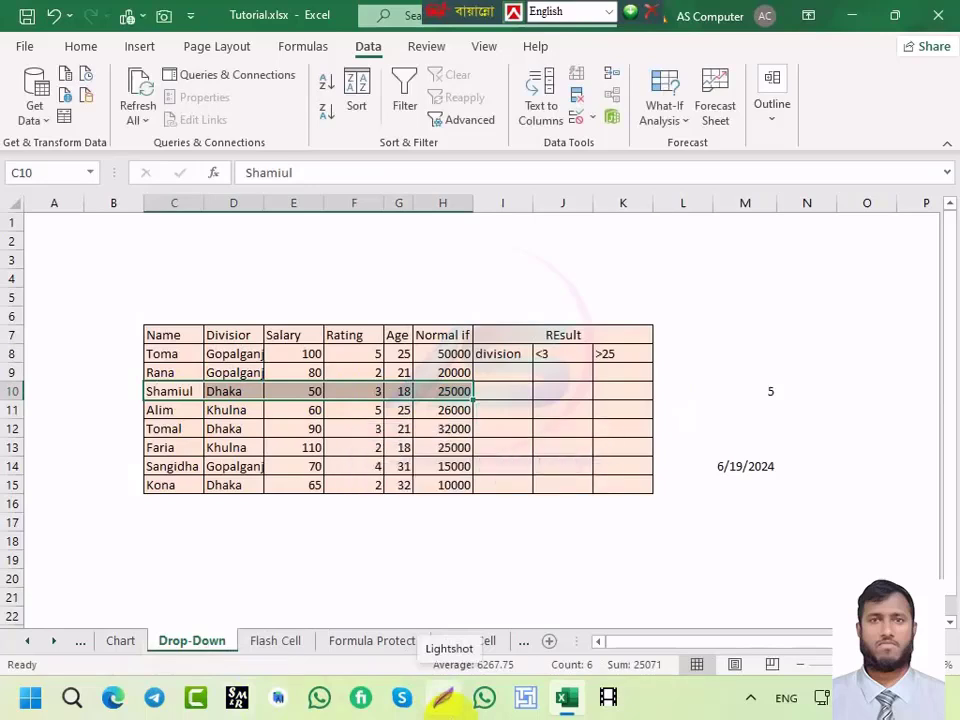
key("ctrl+5")
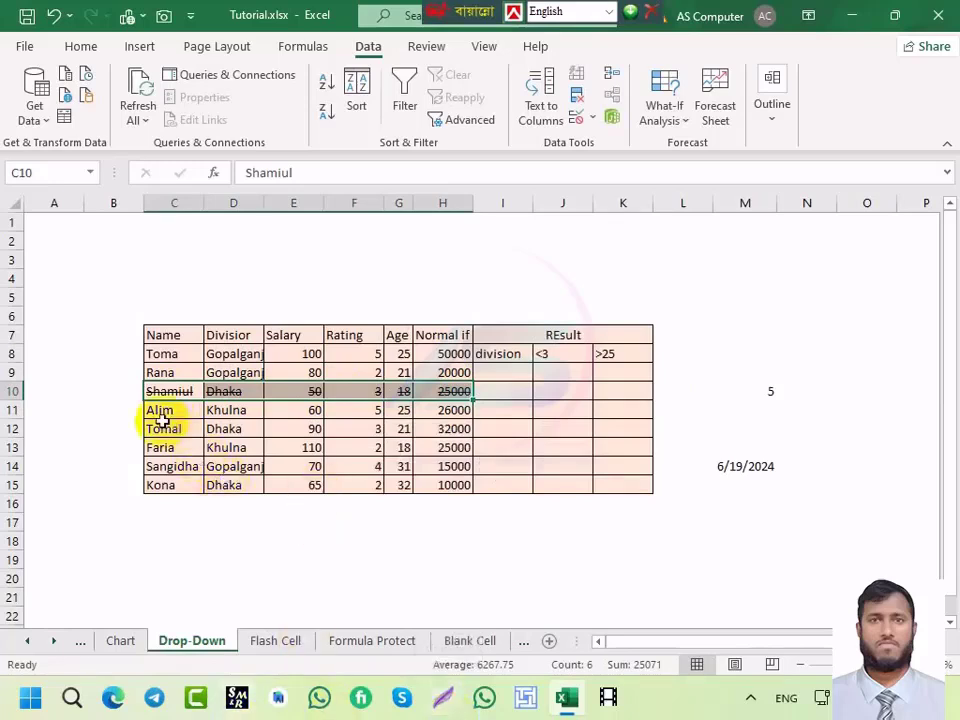
Step: Strike through Tomal's row C12:H12 the same way
left_click_drag(156, 431, 455, 428)
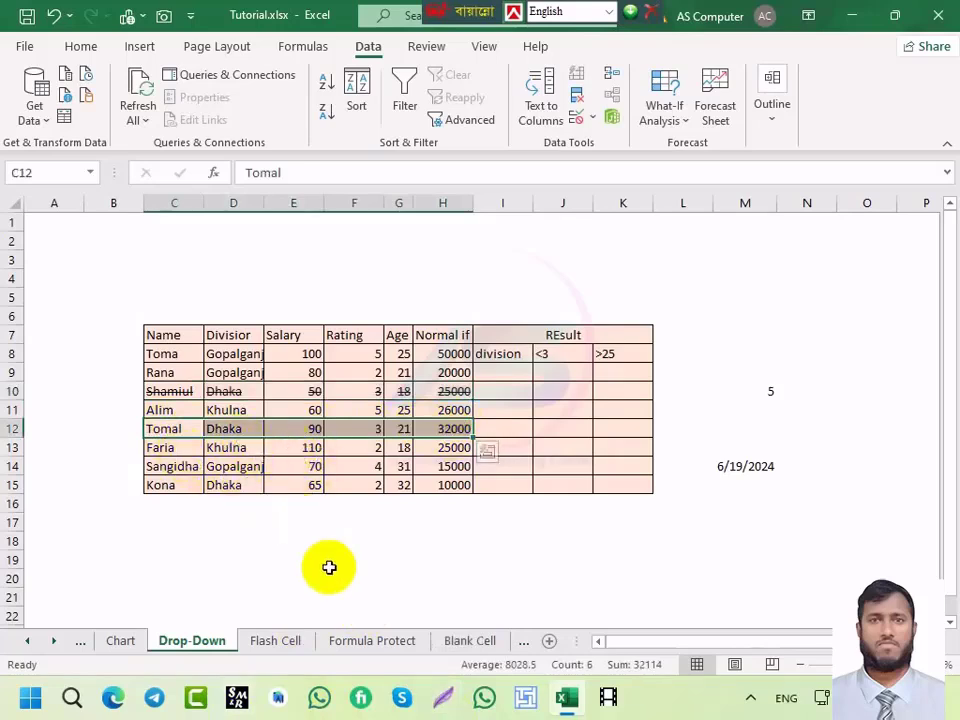
key("ctrl+5")
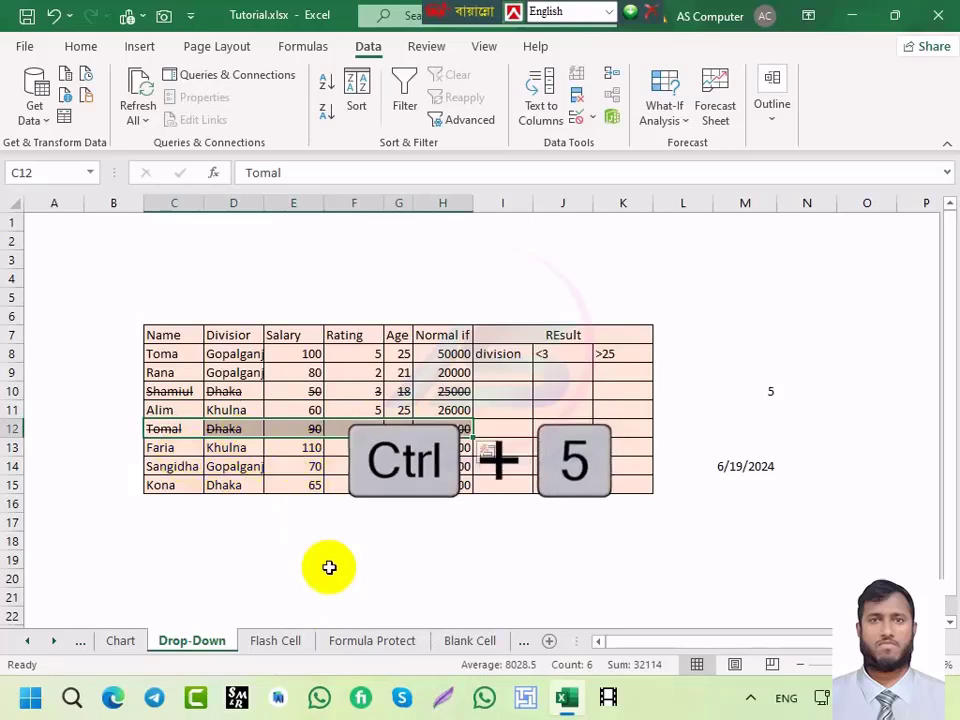
key("ctrl+q")
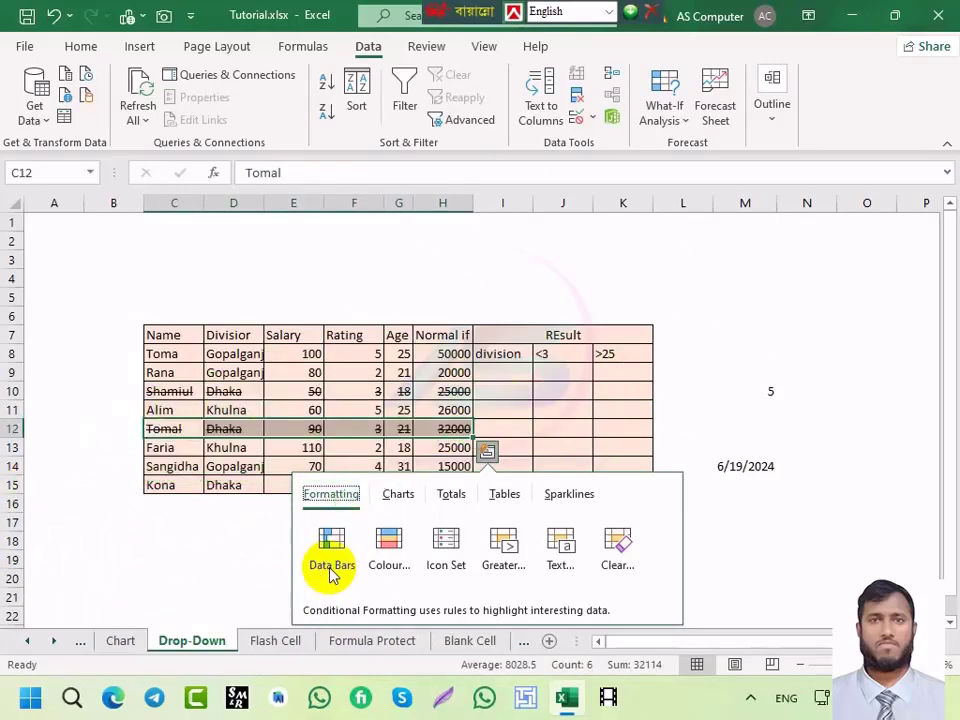
Step: Dismiss the quick analysis suggestions and move through Flash Cell and Chart to the Data sheet
left_click(505, 406)
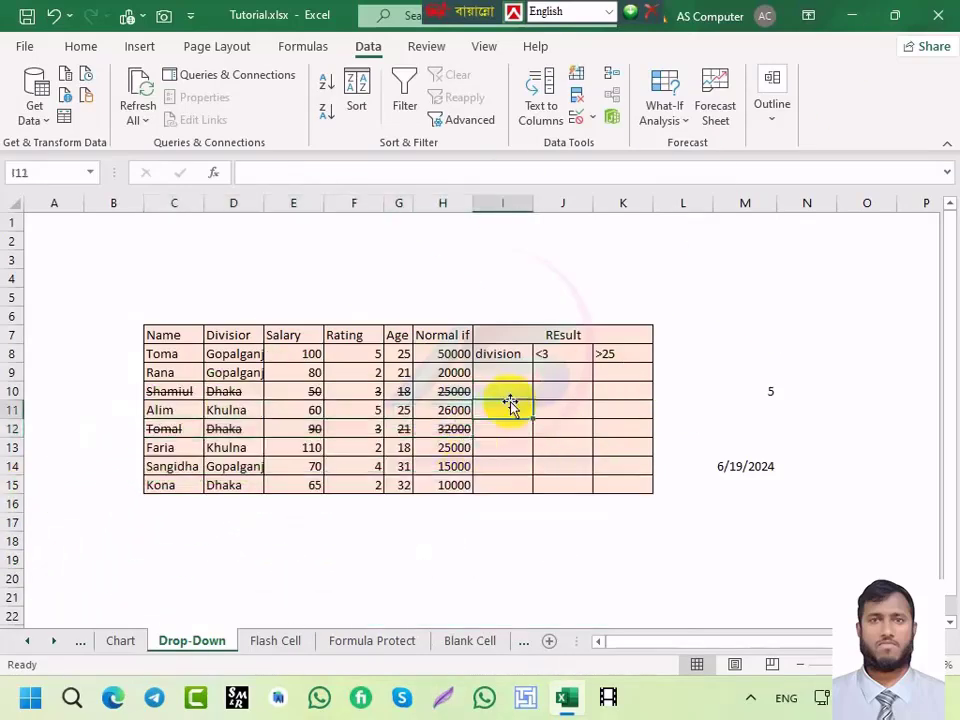
left_click(276, 643)
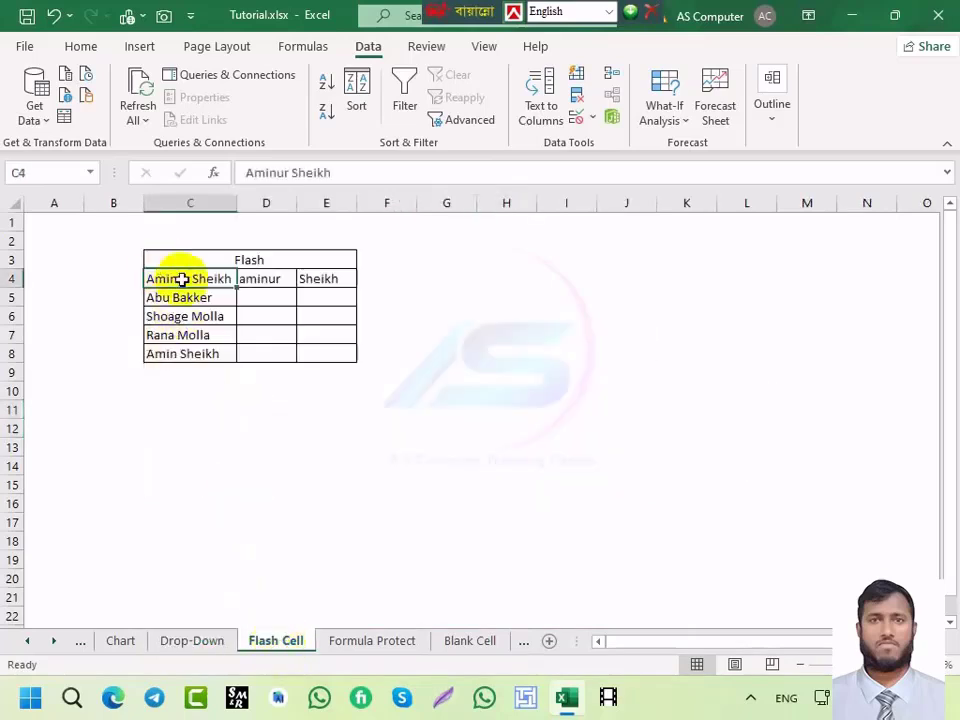
left_click(108, 641)
left_click(80, 642)
scroll(250, 455, "up", 6)
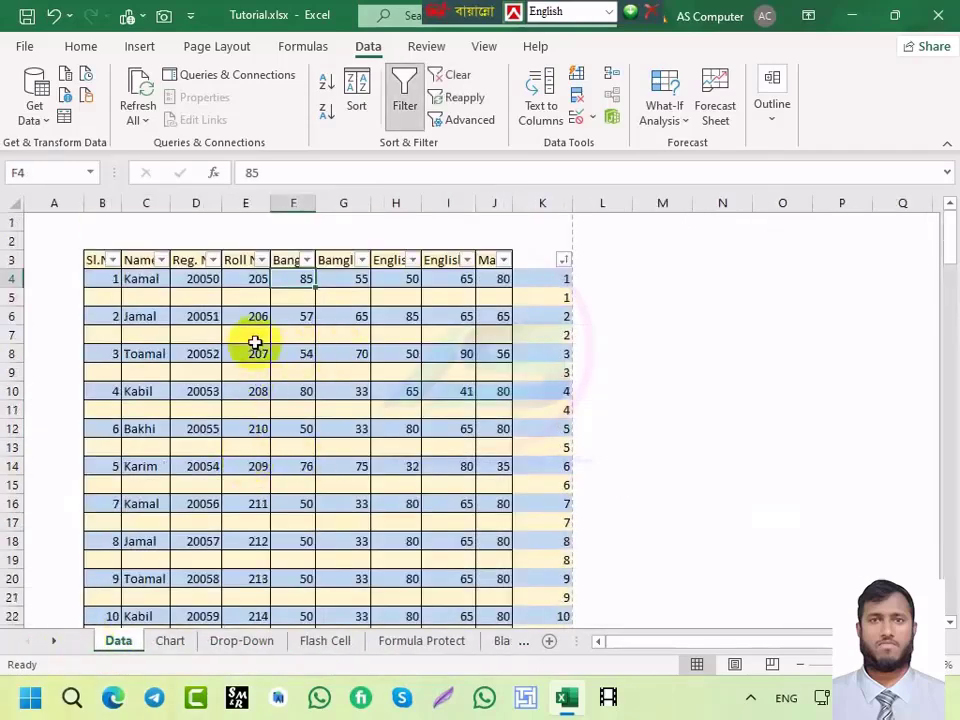
Step: Toggle the marks table's header filters with Ctrl+Shift+L, ending with filters on
key("ctrl+shift+l")
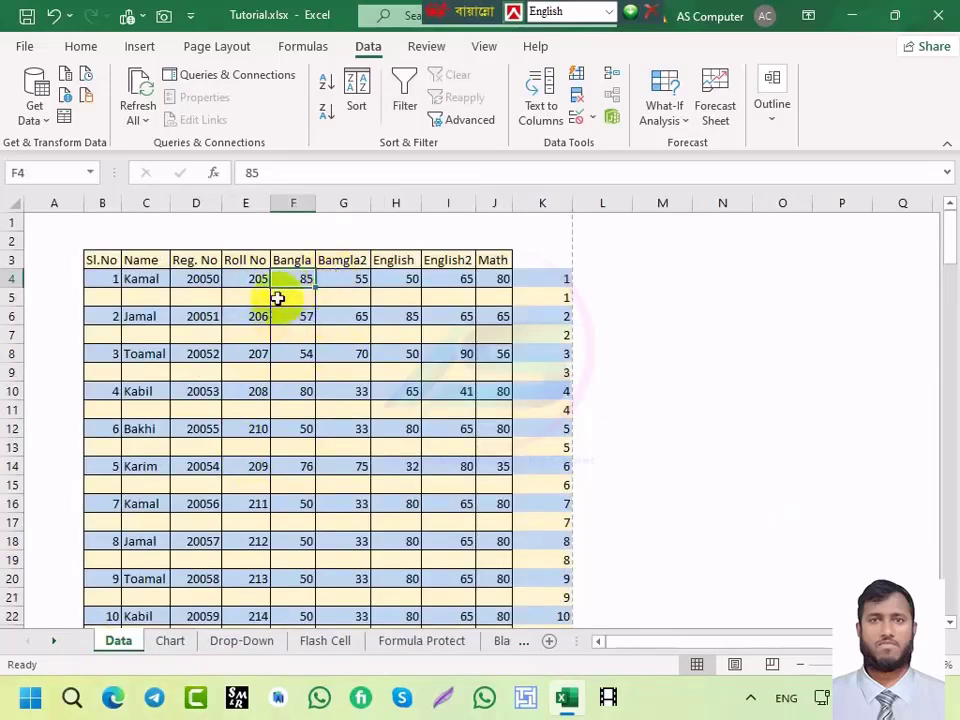
left_click(277, 298)
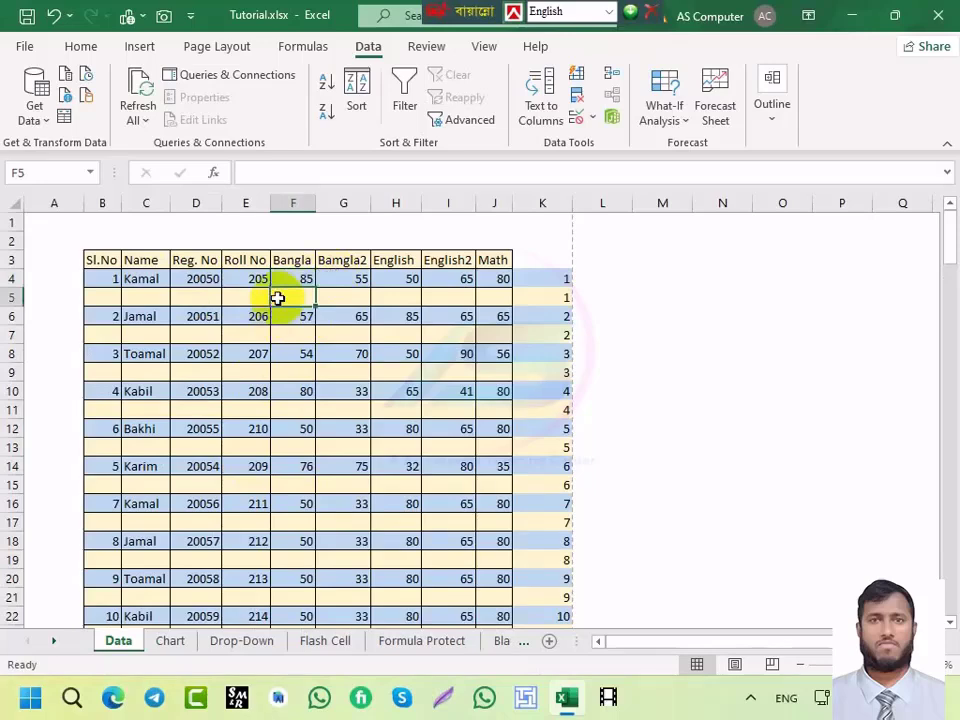
key("ctrl+shift+l")
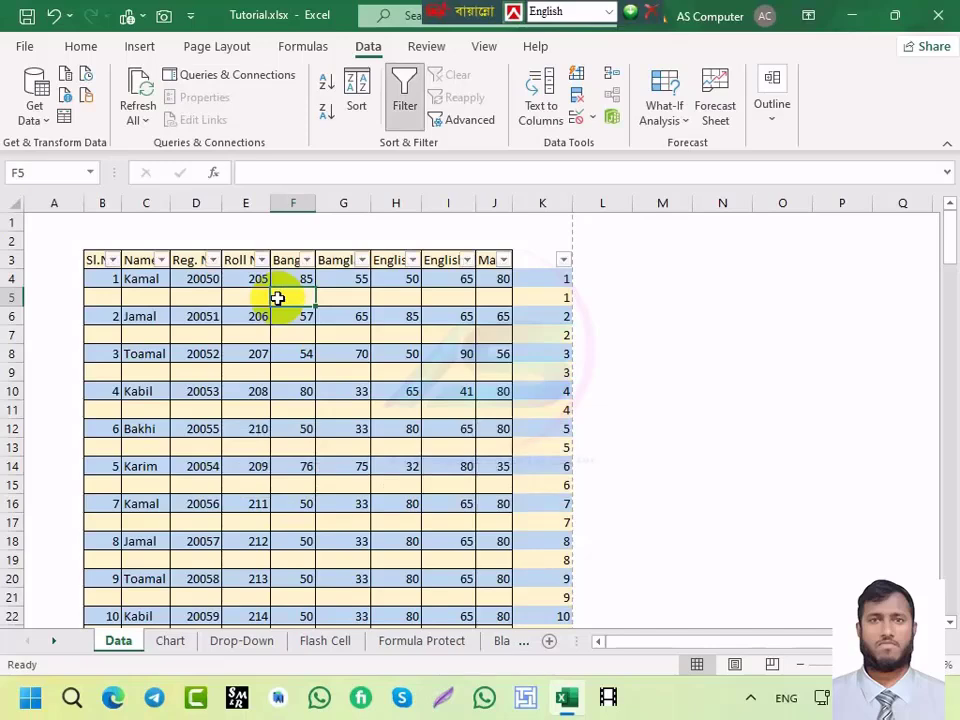
key("ctrl+shift+l")
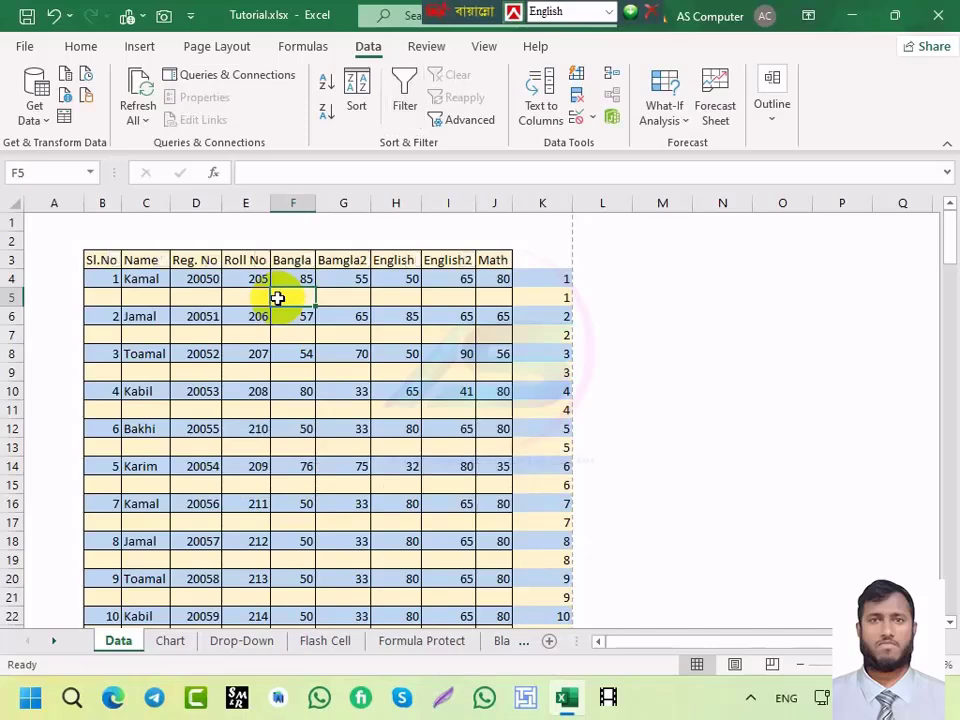
key("ctrl+shift+l")
key("ctrl+shift+l")
key("ctrl+shift+l")
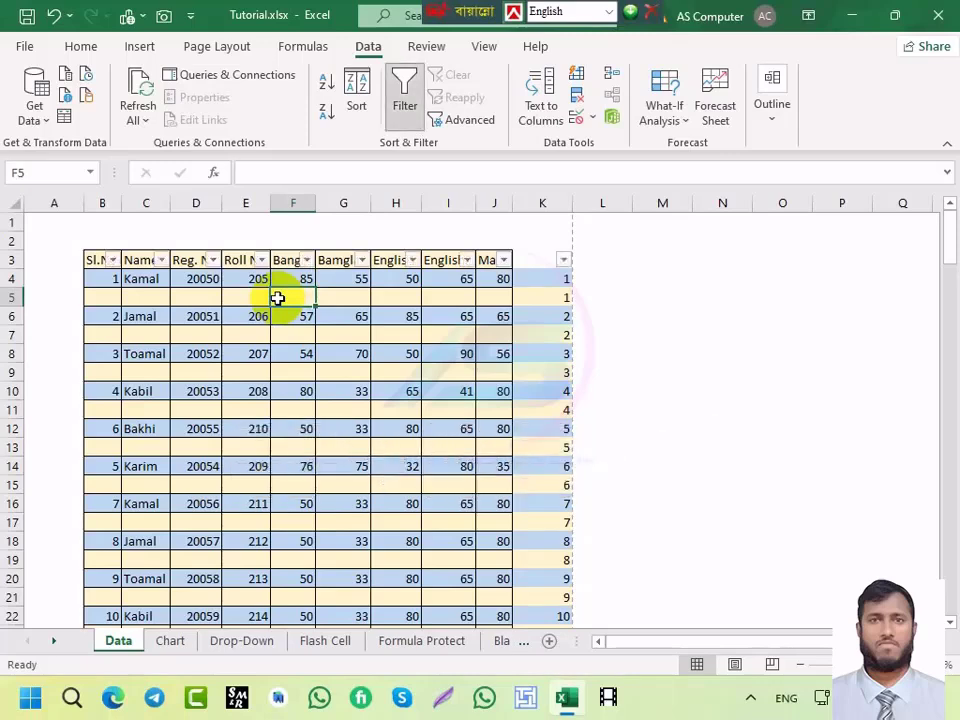
key("ctrl+shift+l")
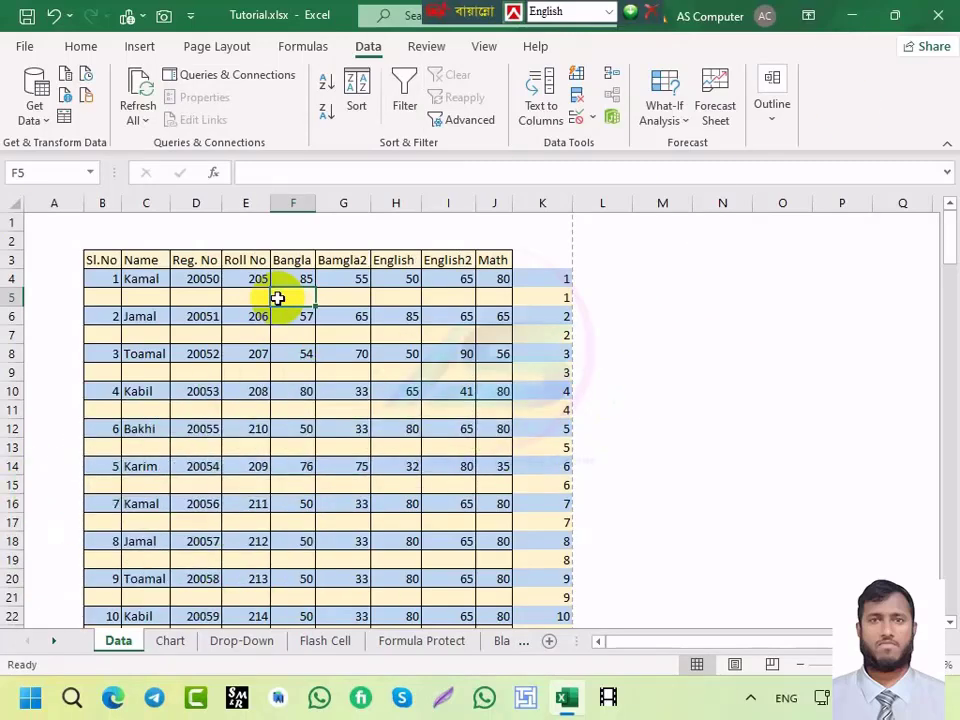
Step: On Formula Protect, clear F6:F11 and copy the formula above into F6 and F7 with Ctrl+'
left_click(420, 645)
left_click_drag(435, 326, 436, 437)
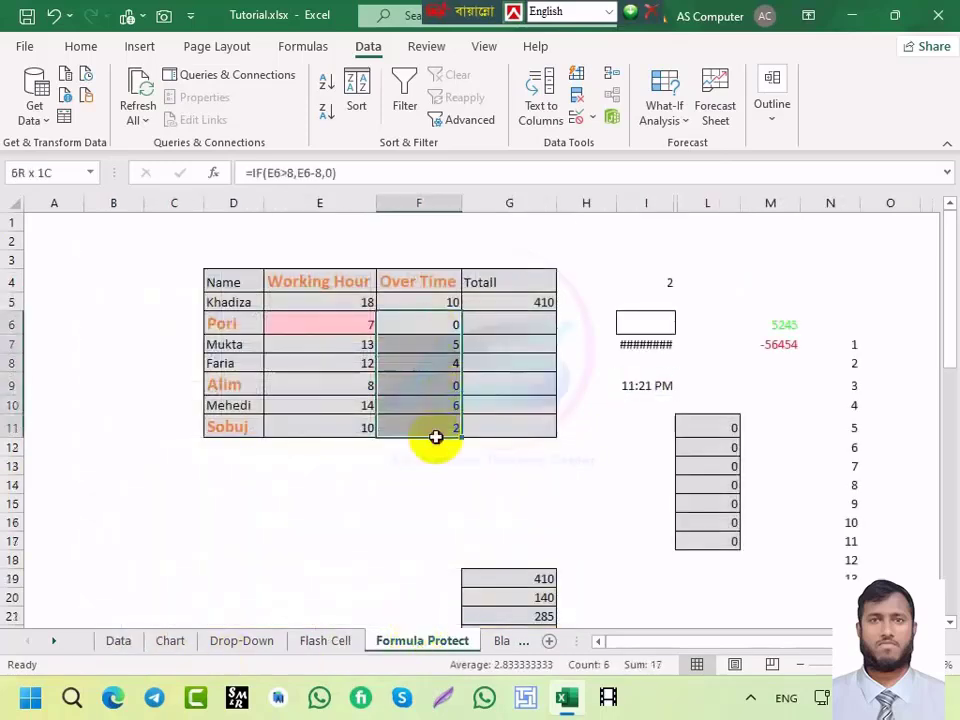
key("Delete")
left_click(431, 324)
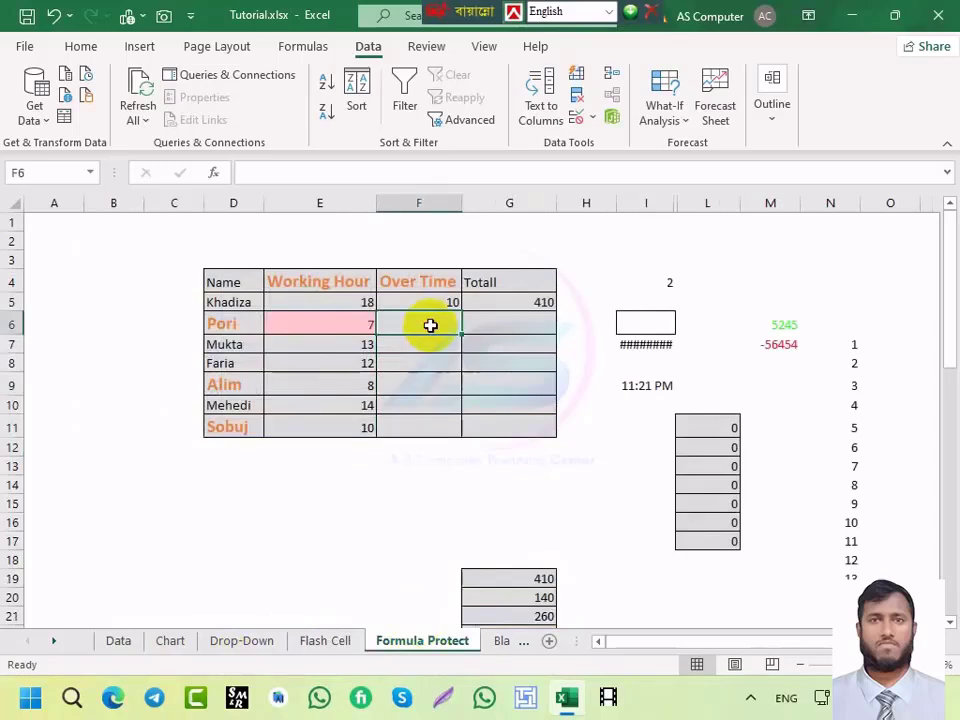
key("ctrl+apostrophe")
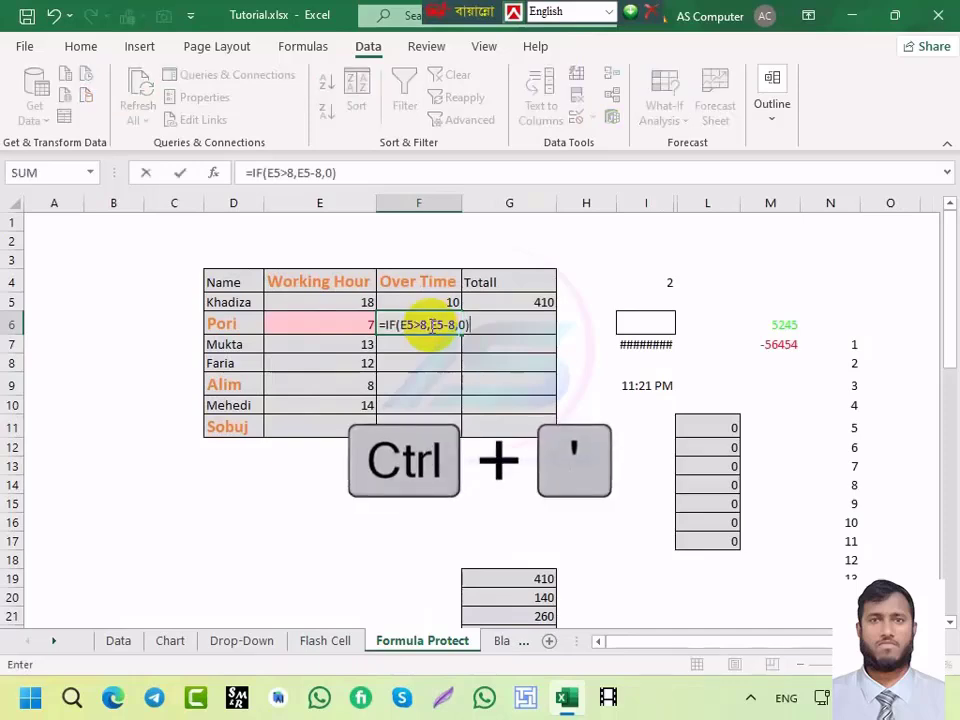
key("Return")
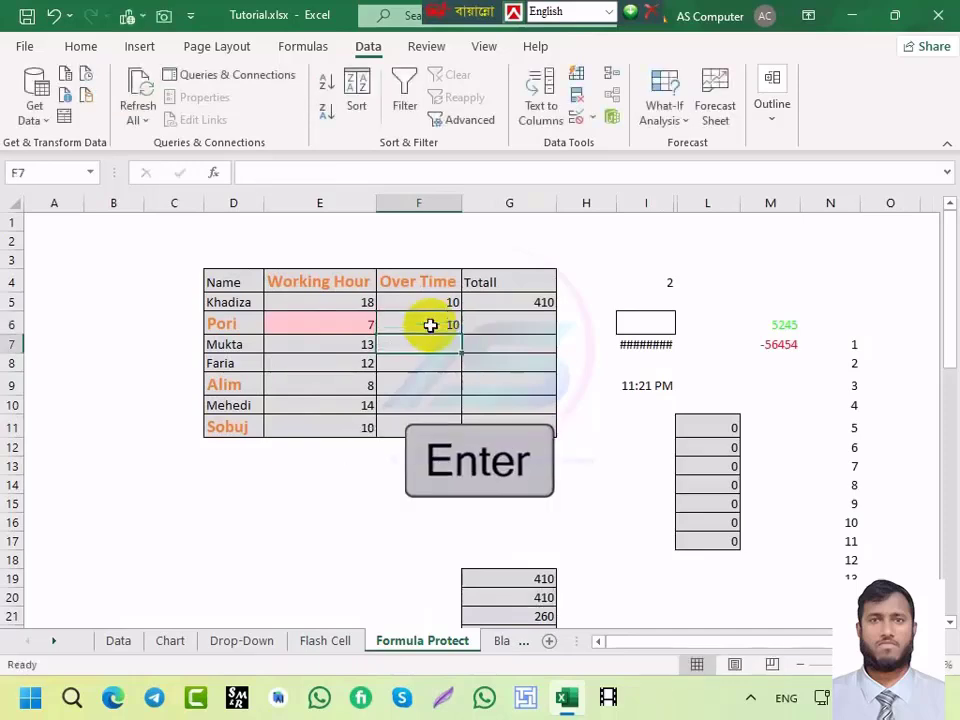
key("ctrl+apostrophe")
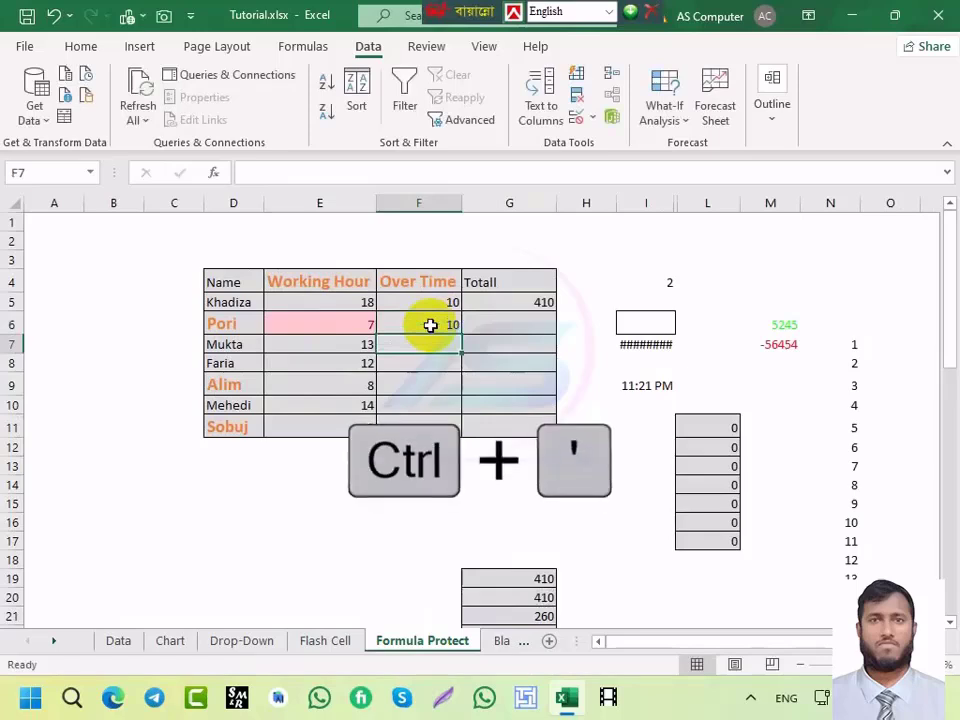
key("Return")
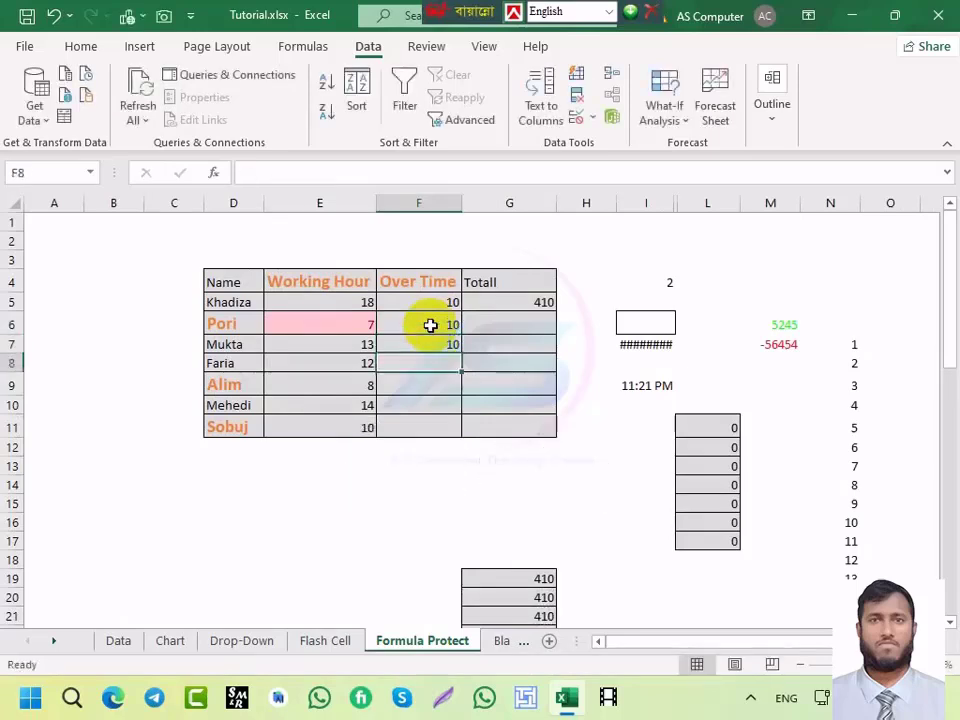
Step: Clear F6:F8, recopy the formula into F6, and enter =IF(E5>8,E5-8,0) in F7
left_click(436, 303)
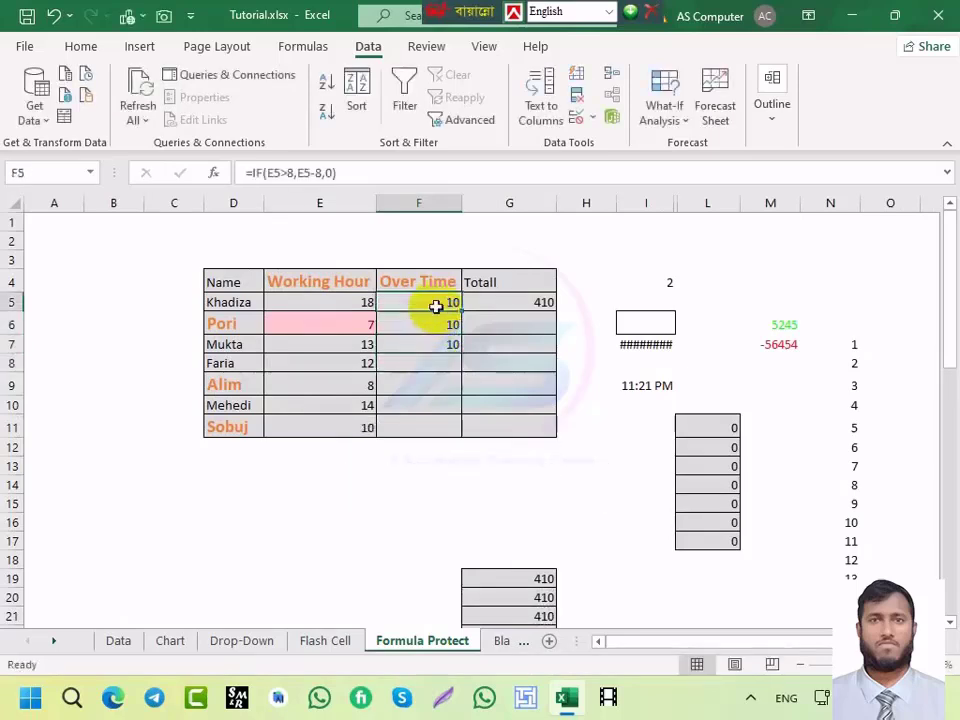
left_click_drag(437, 320, 437, 361)
key("Delete")
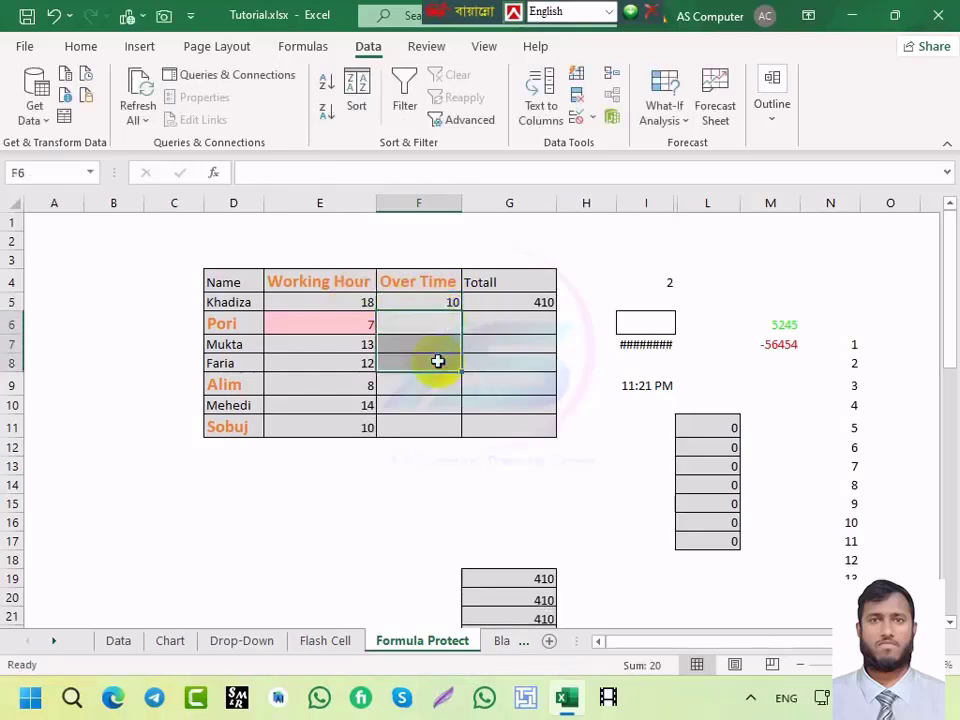
left_click(438, 326)
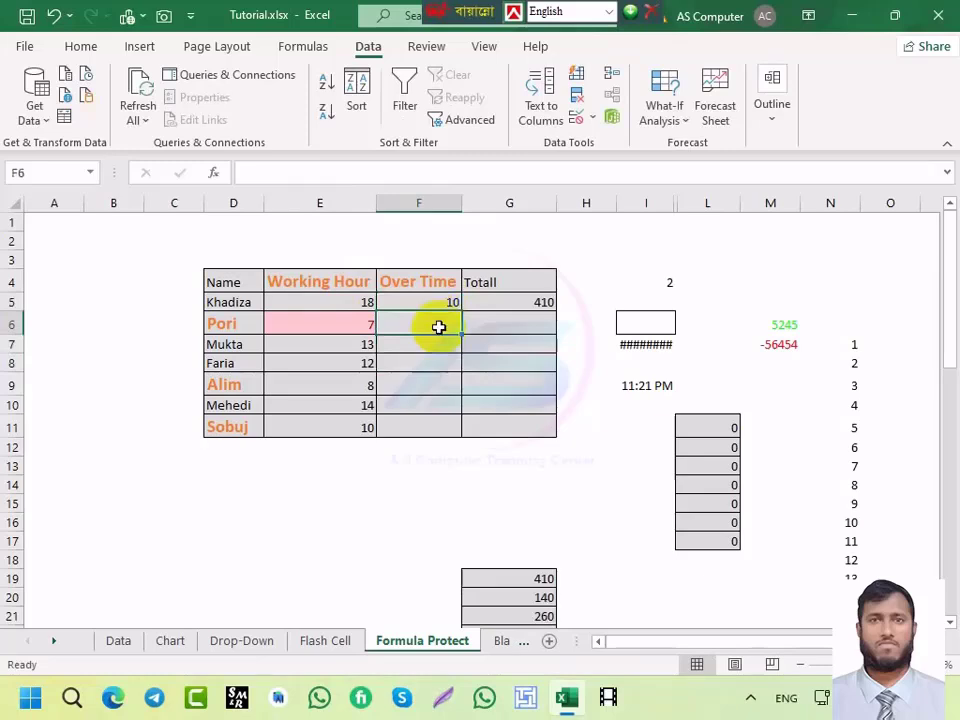
key("ctrl+apostrophe")
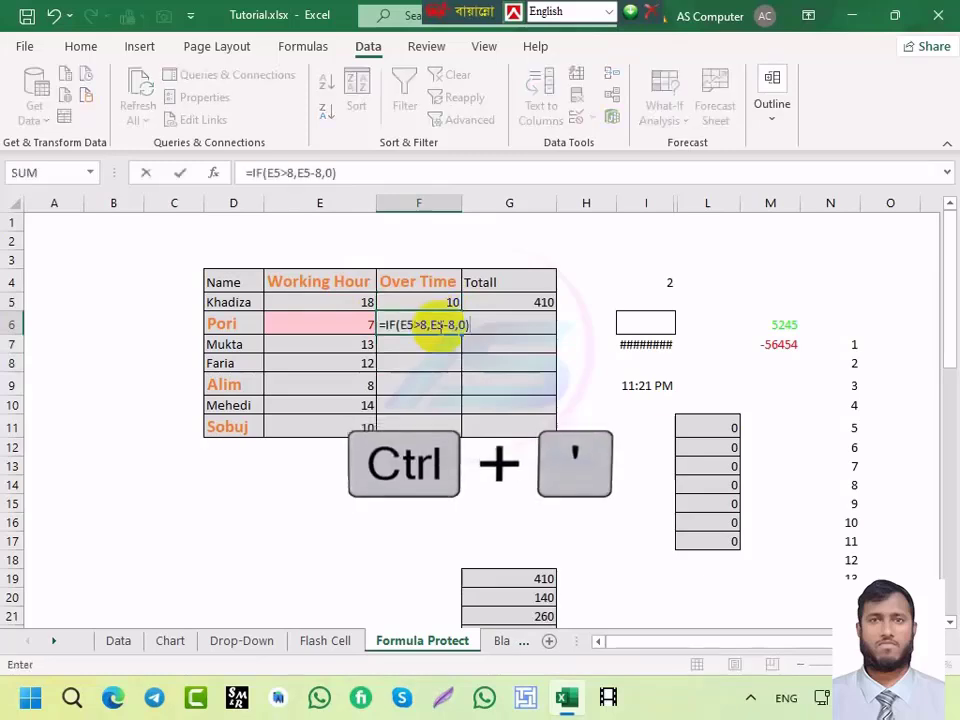
key("Return")
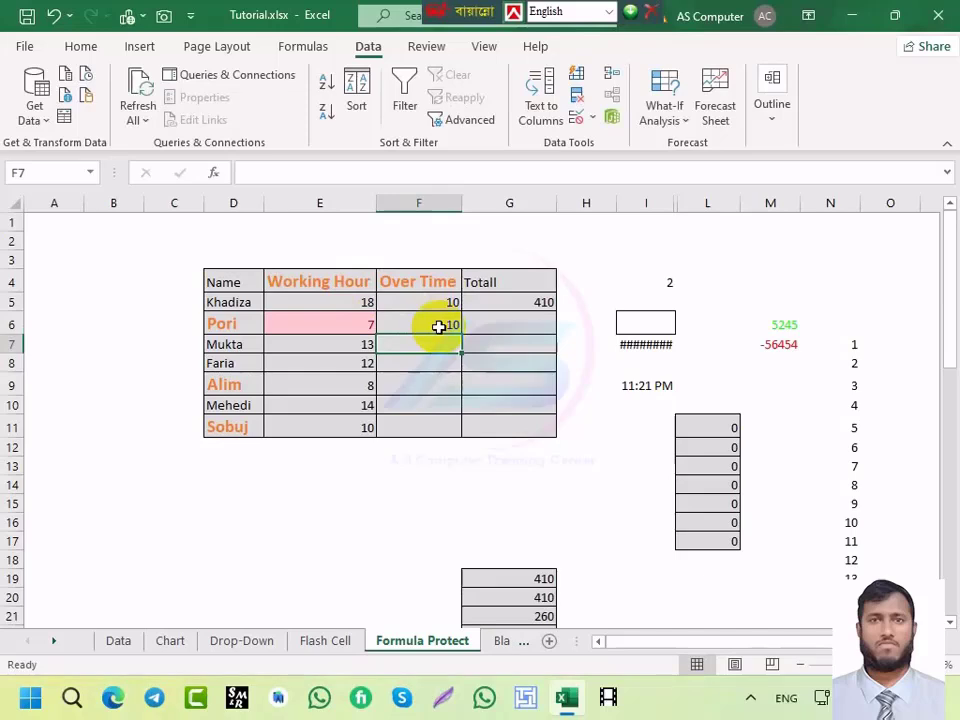
type("=IF(E5>8,E5-8,0)")
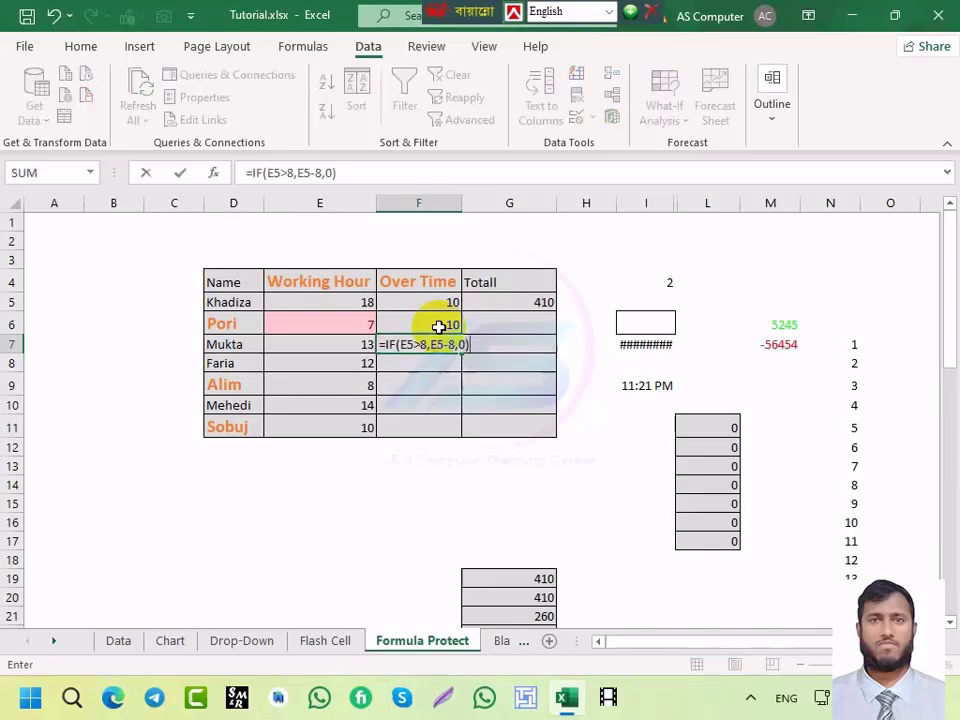
key("Return")
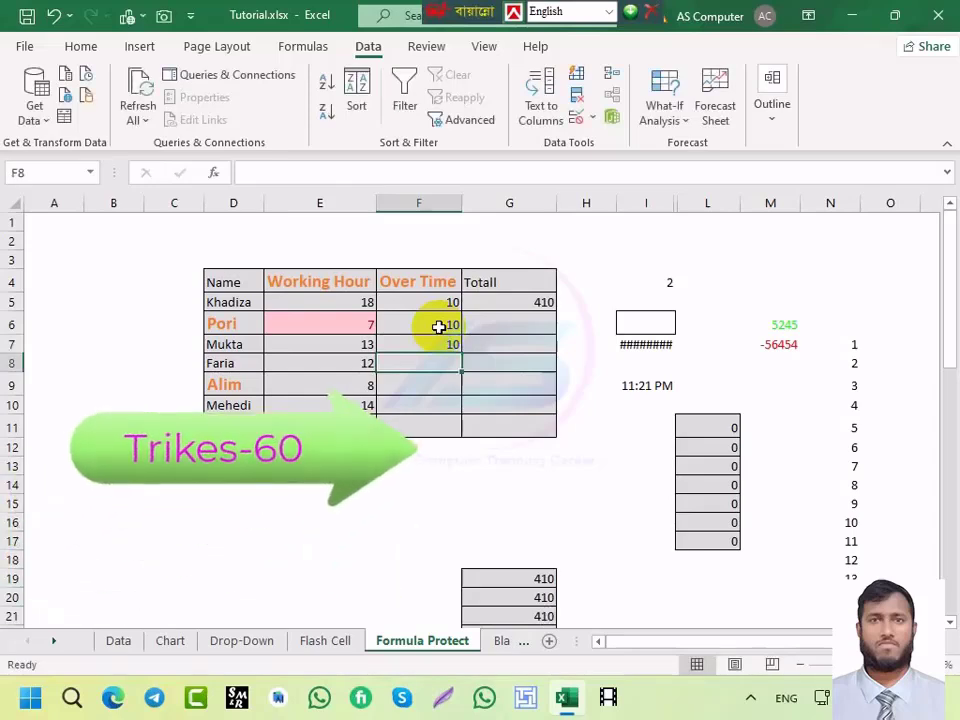
Step: Clear F6:F7 and copy the value from the cell above into F6 with Ctrl+Shift+'
left_click_drag(438, 326, 440, 350)
key("Delete")
left_click(442, 301)
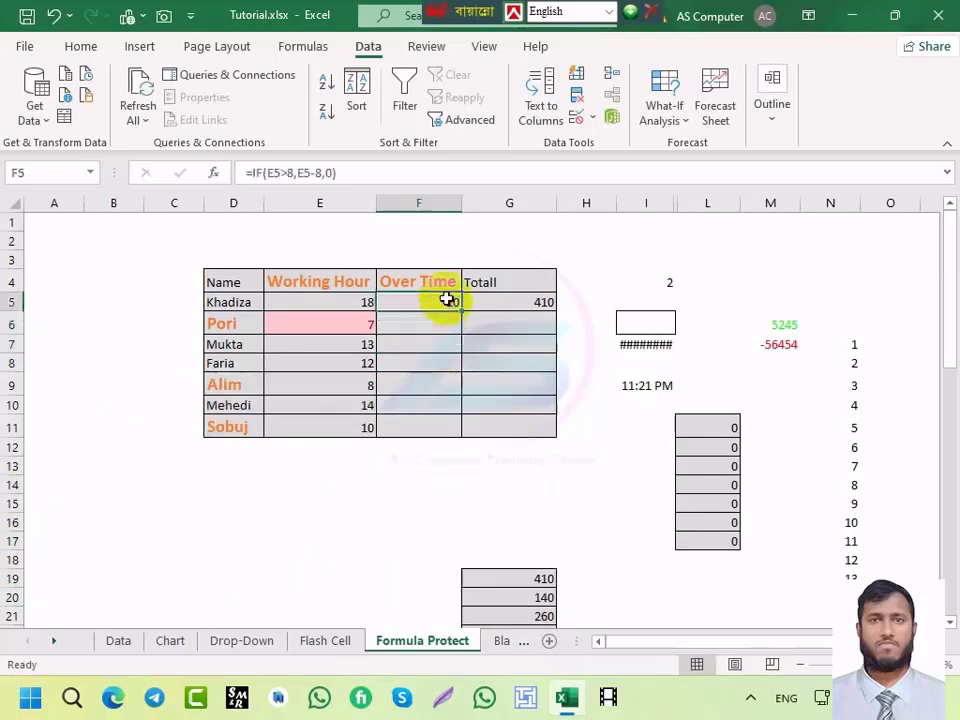
left_click(439, 319)
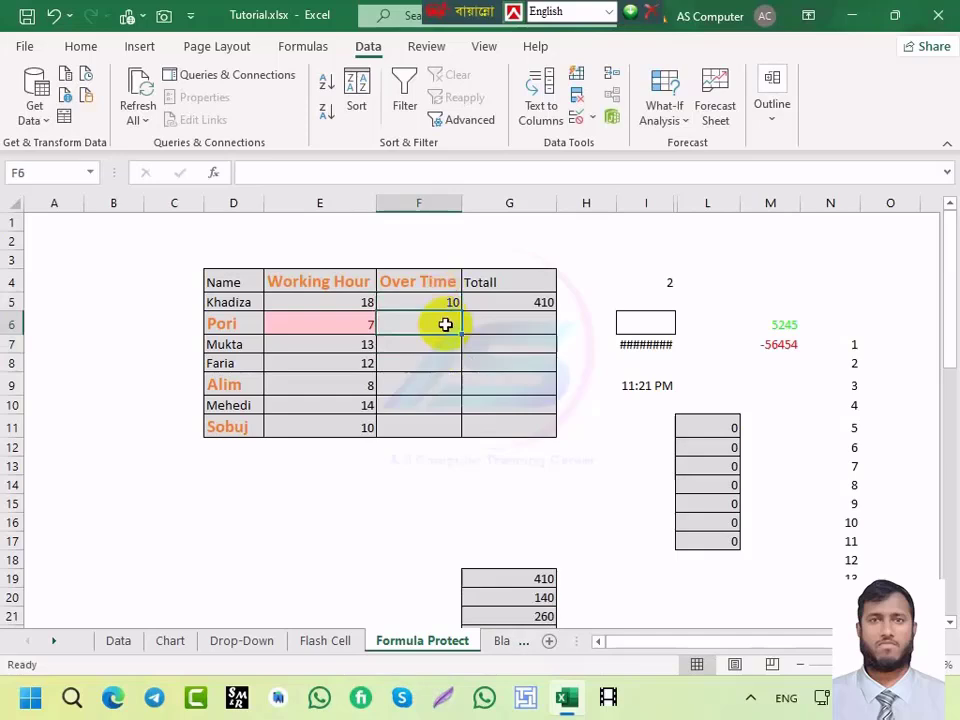
key("ctrl+shift+apostrophe")
key("Return")
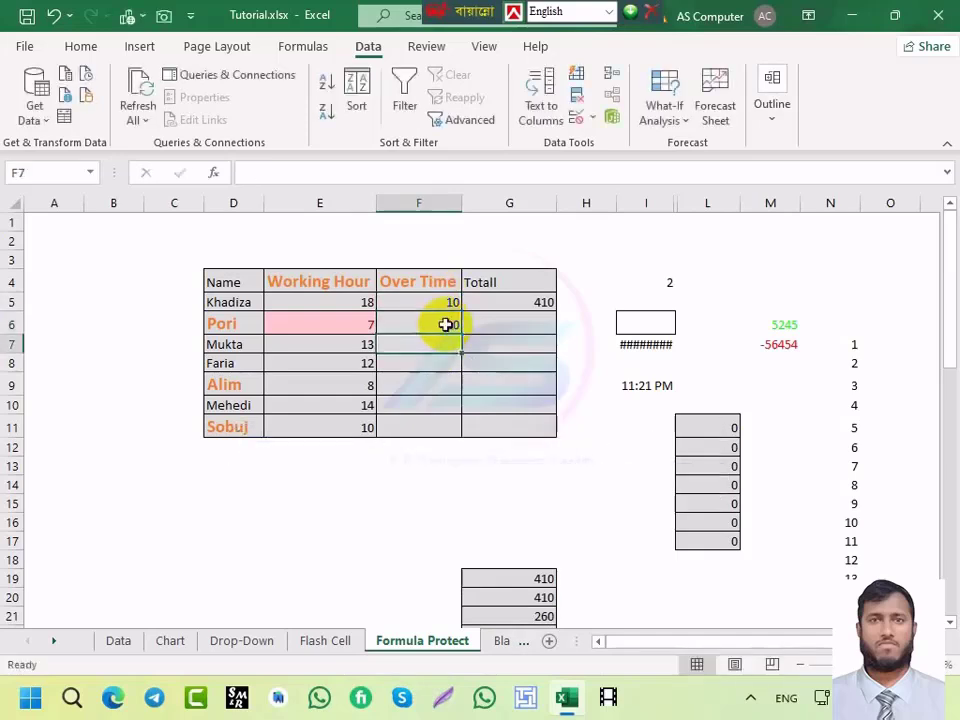
Step: Clear F6 and refill both F6 and F7 with the value 10 from above
left_click(445, 324)
key("Delete")
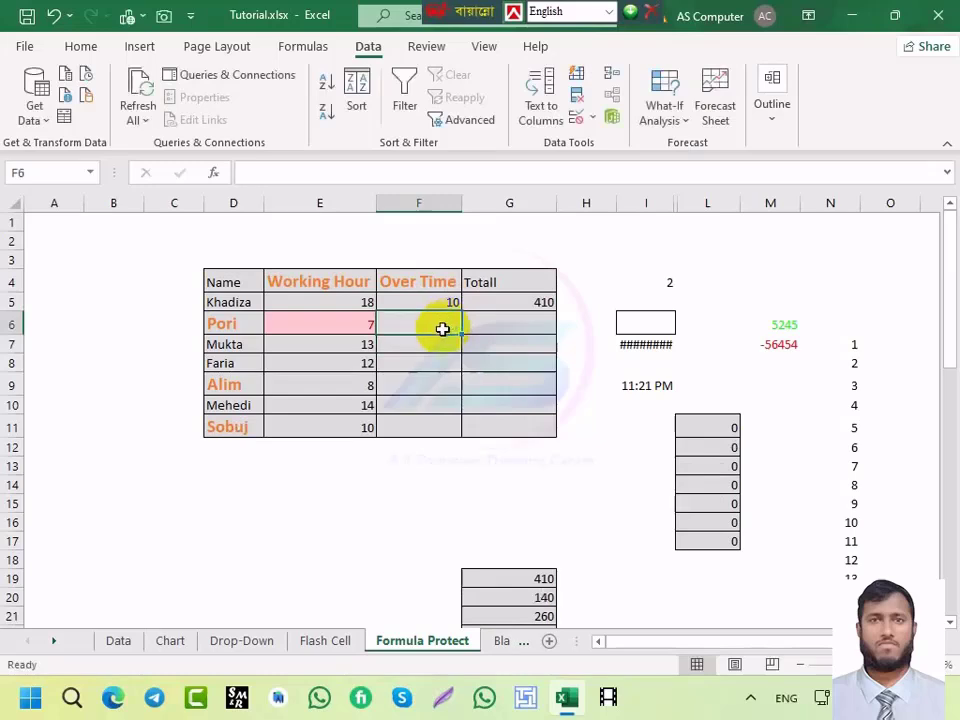
key("ctrl+shift+apostrophe")
key("Return")
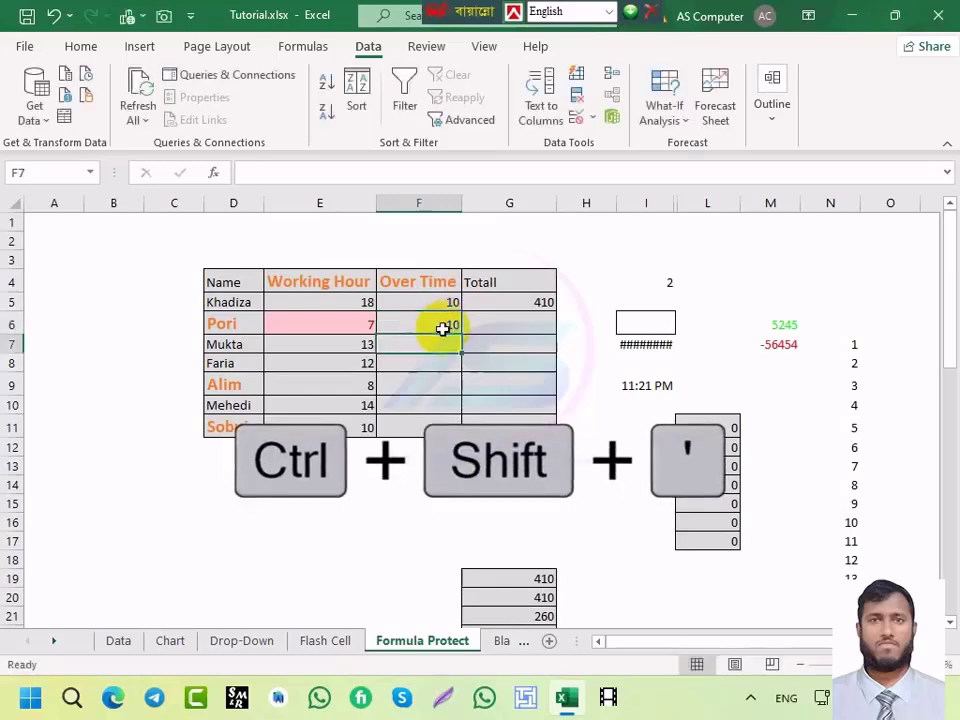
key("ctrl+shift+apostrophe")
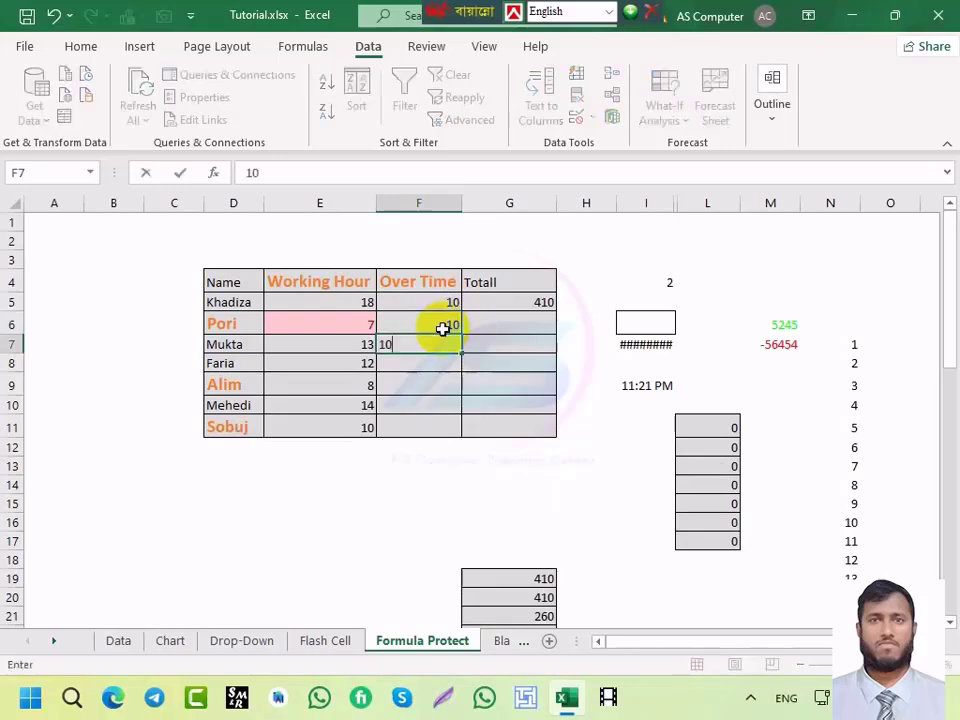
key("Return")
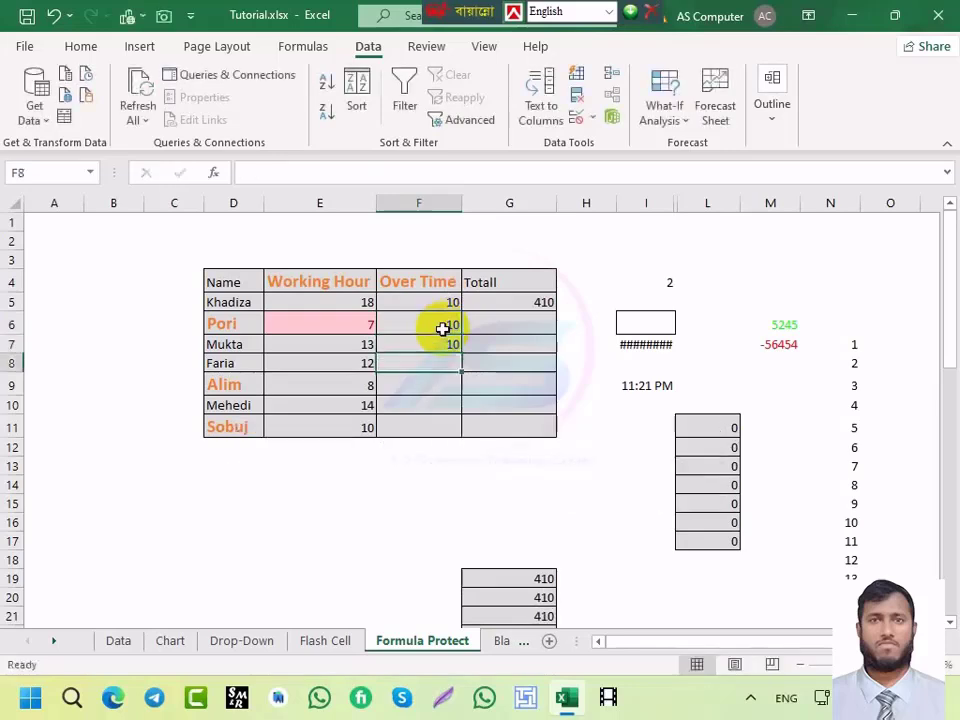
Step: Compare F6's plain value 10 with F5's over-time formula
left_click(442, 328)
left_click(442, 301)
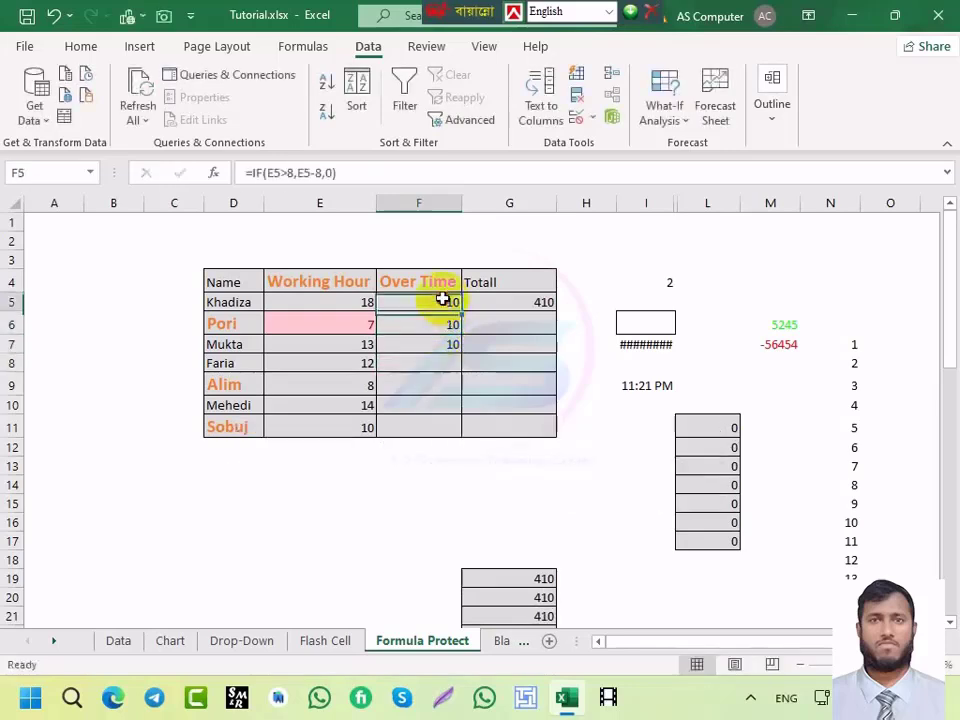
left_click(440, 324)
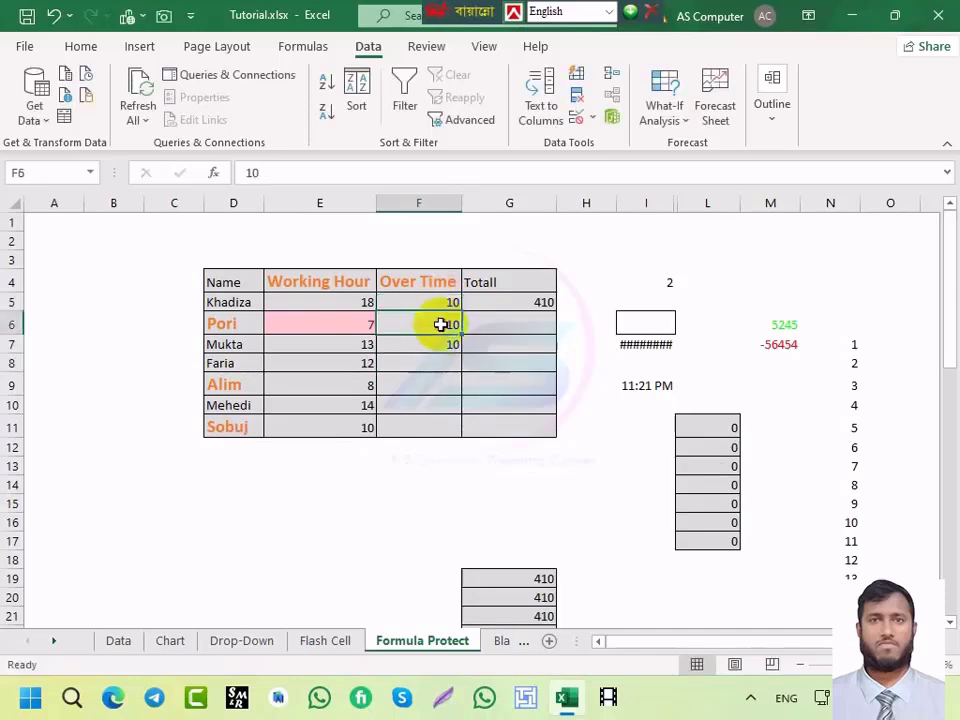
left_click(437, 301)
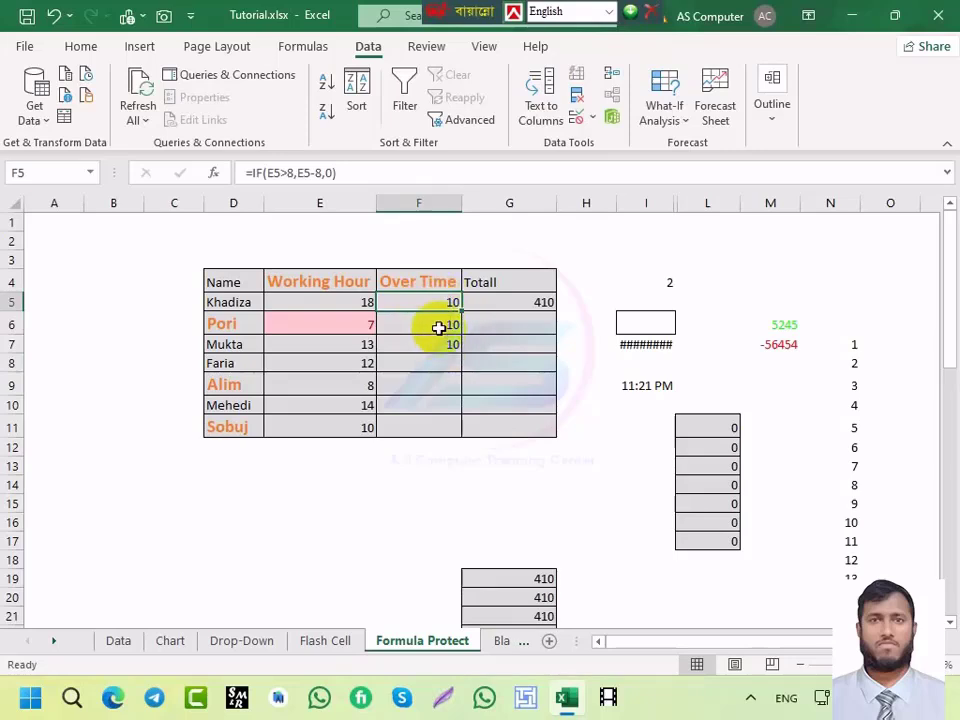
Step: Cancel the stray edit in F5 and enter 410 as Pori's total in G6
key("ctrl+shift+apostrophe")
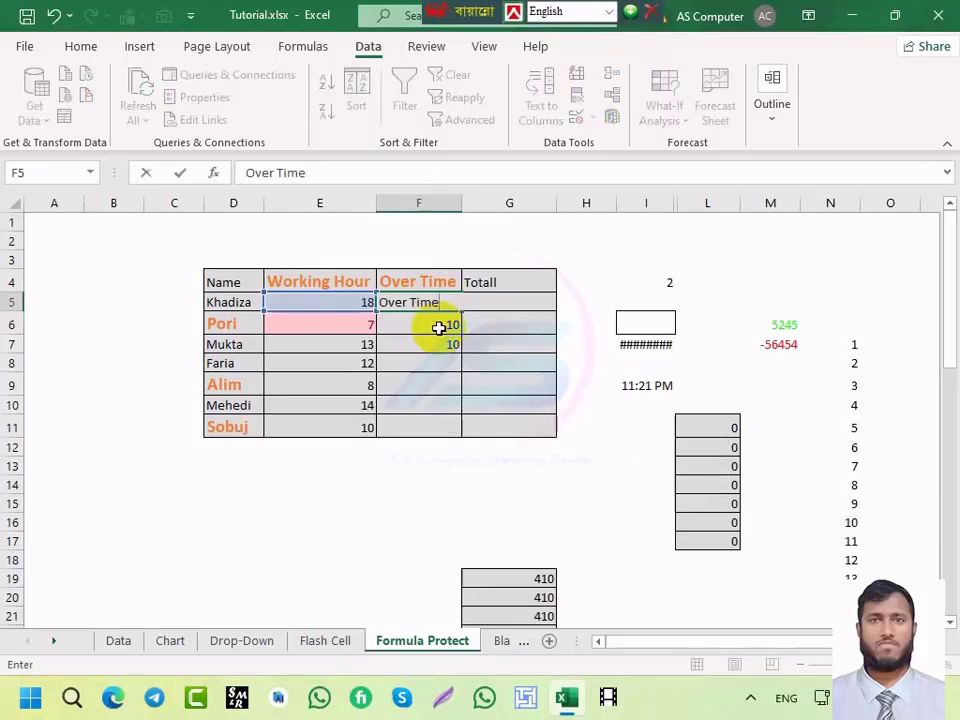
key("Escape")
left_click(438, 327)
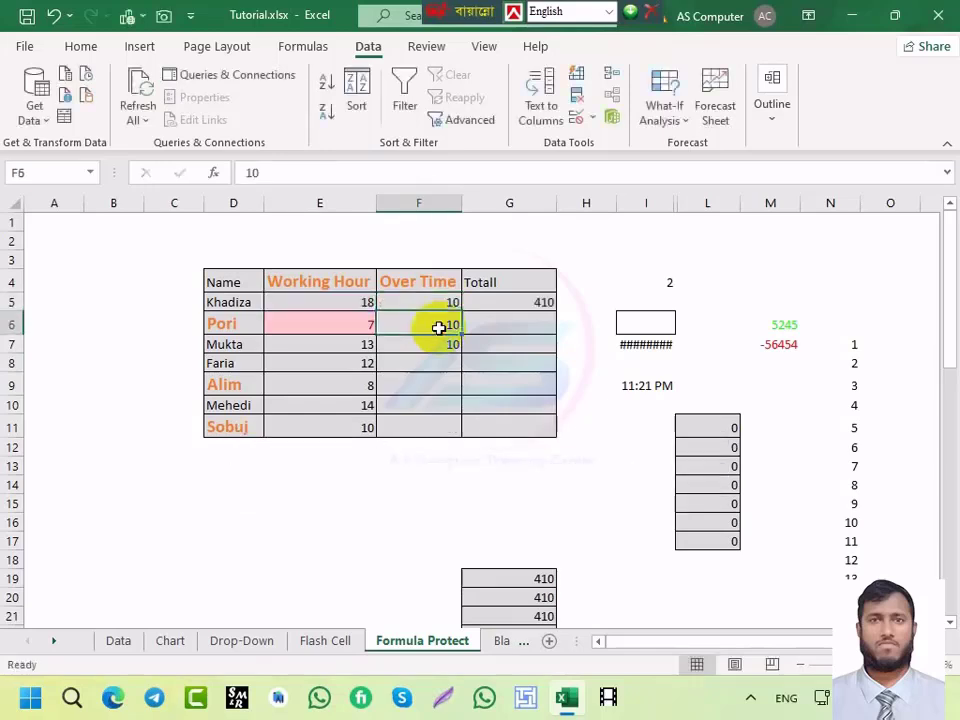
left_click(506, 328)
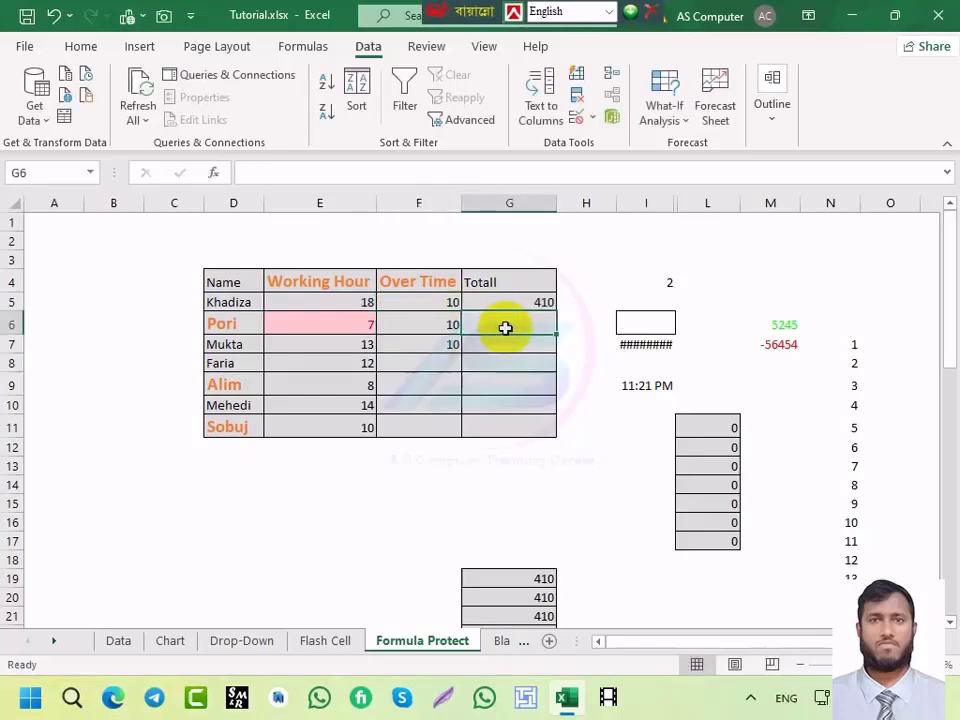
type("410")
key("Return")
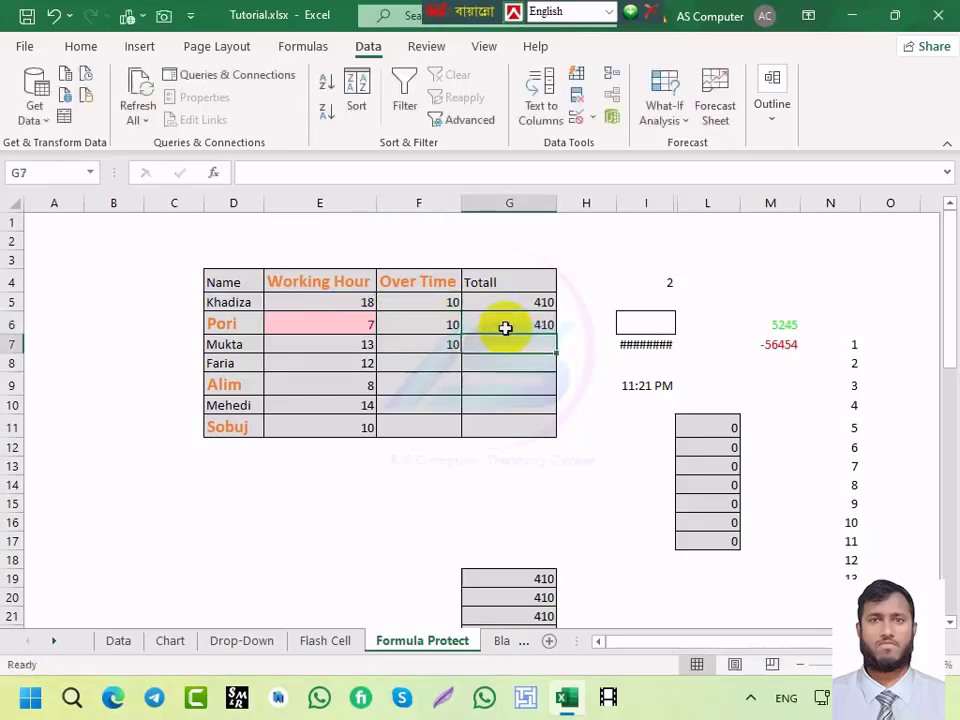
Step: Compare G6's plain 410 with G5's total formula, then move to the Flash Cell and Drop-Down sheets
left_click(512, 324)
left_click(523, 298)
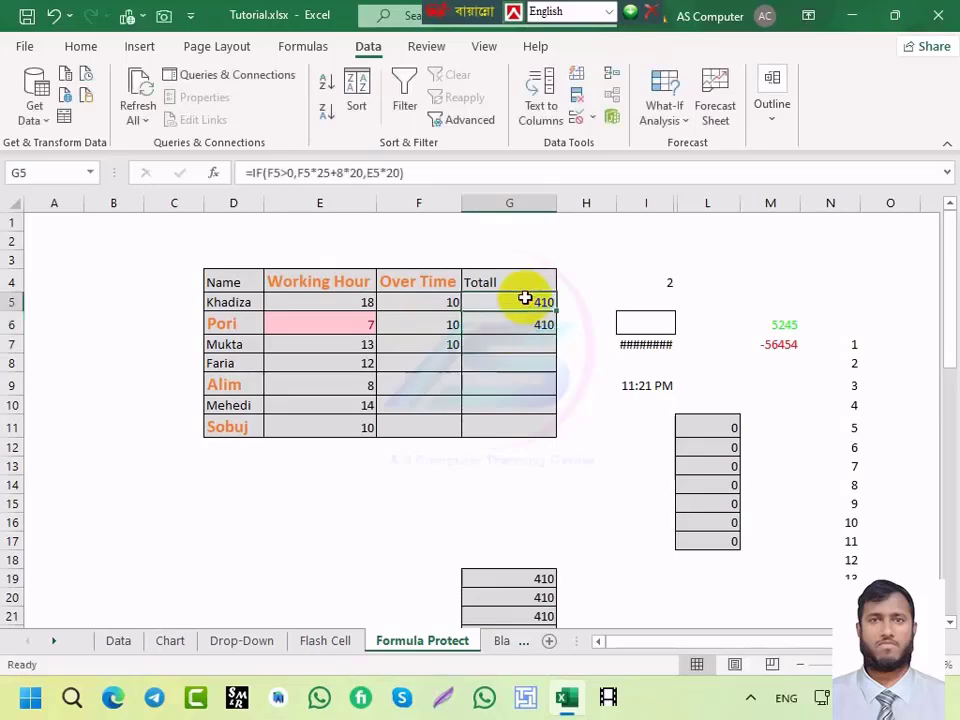
left_click(521, 326)
left_click(521, 297)
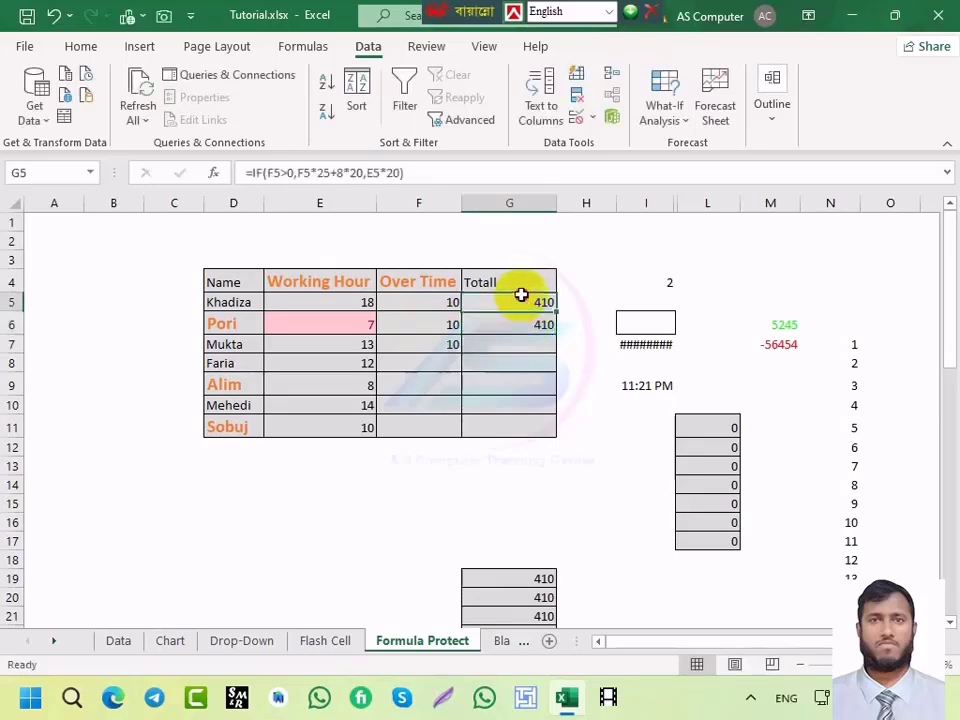
left_click(513, 322)
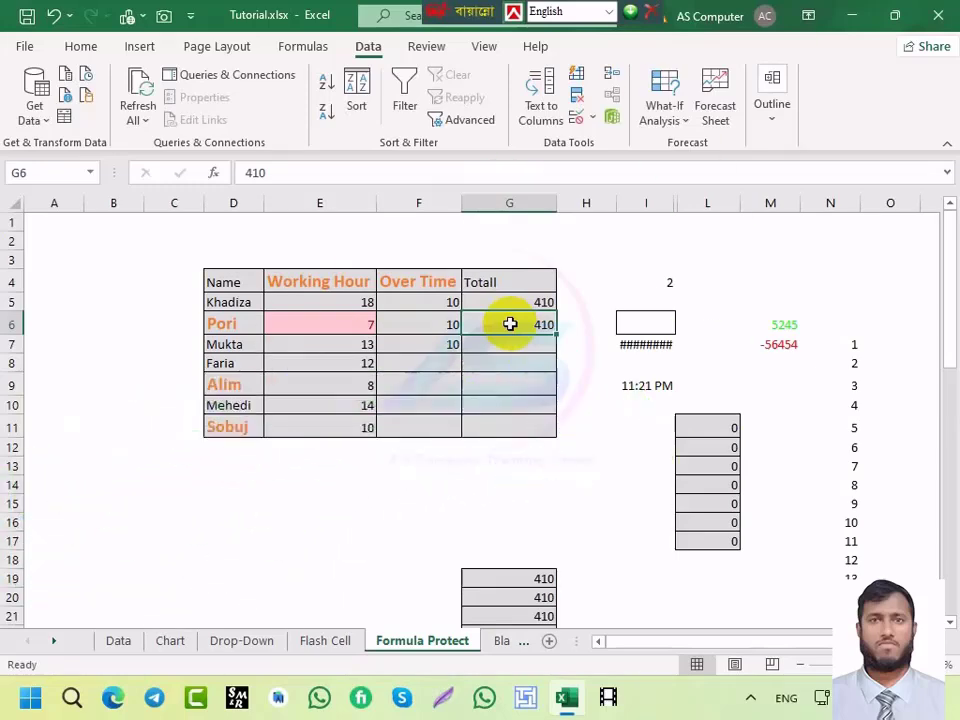
left_click(316, 645)
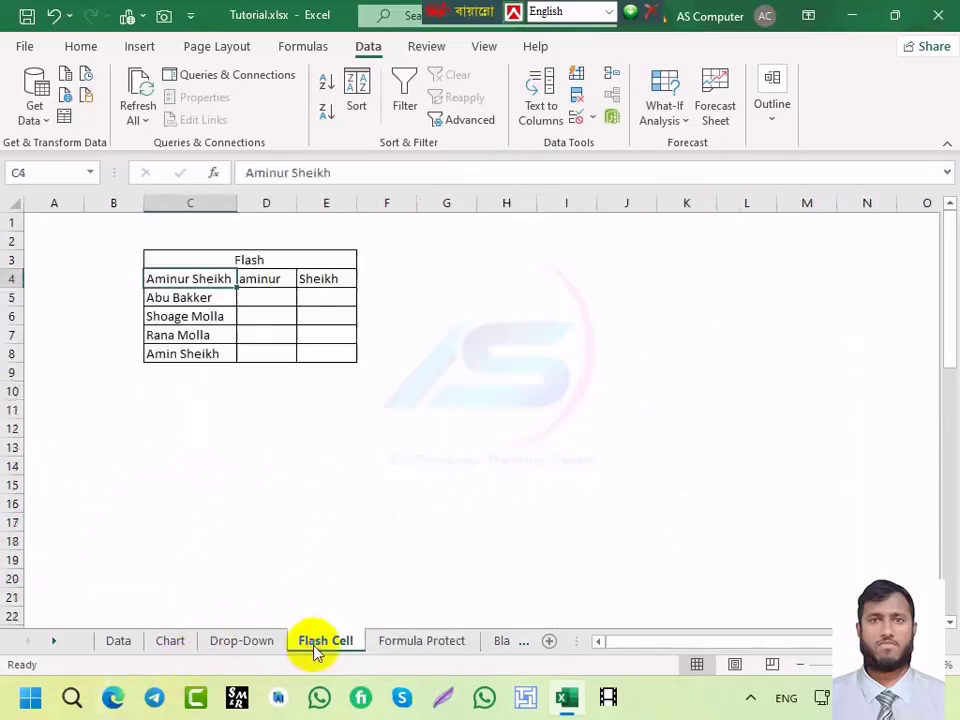
left_click(233, 643)
Step: Click through the Chart, Data, Drop-Down and Flash Cell tabs back to Formula Protect
left_click(178, 643)
left_click(120, 643)
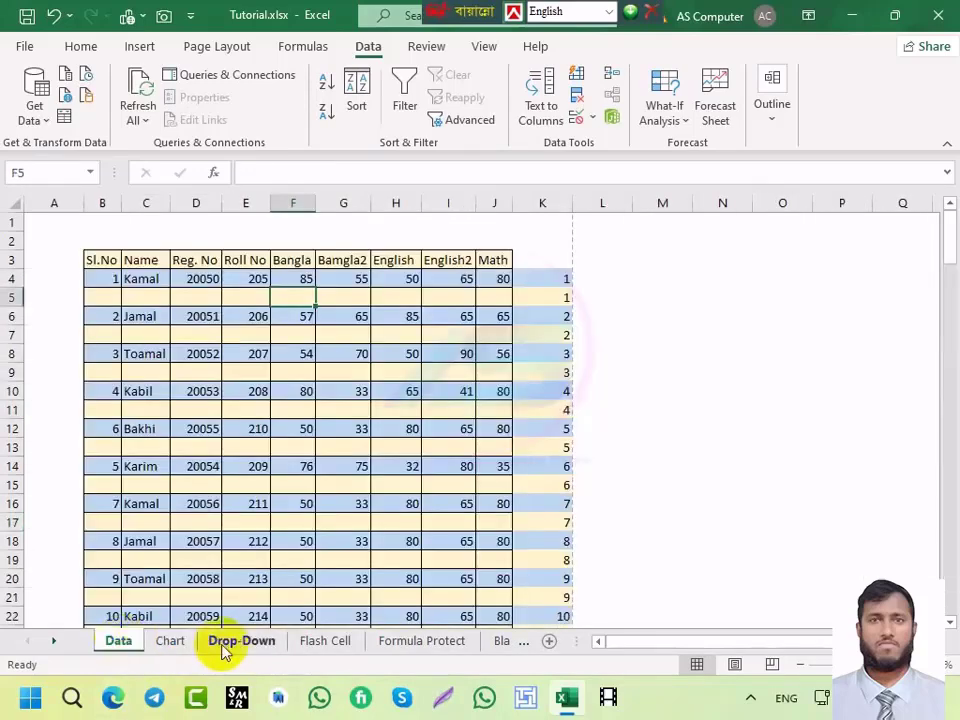
left_click(233, 645)
left_click(345, 647)
left_click(447, 643)
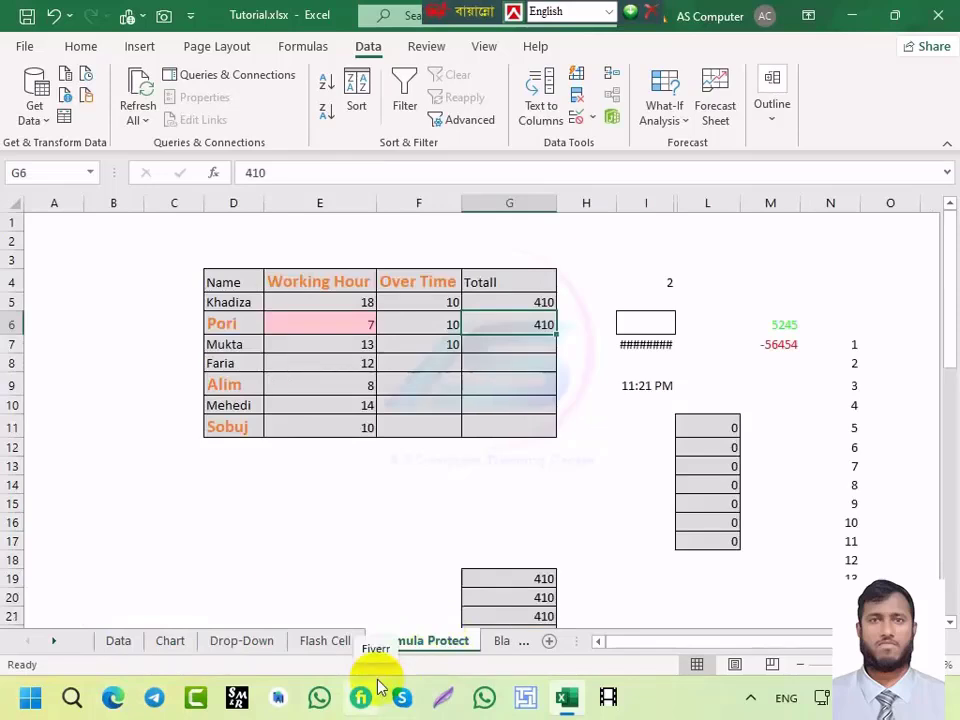
Step: Step back and forth between Data and Blank Cell with Ctrl+Page Up/Down
key("ctrl+Page_Up")
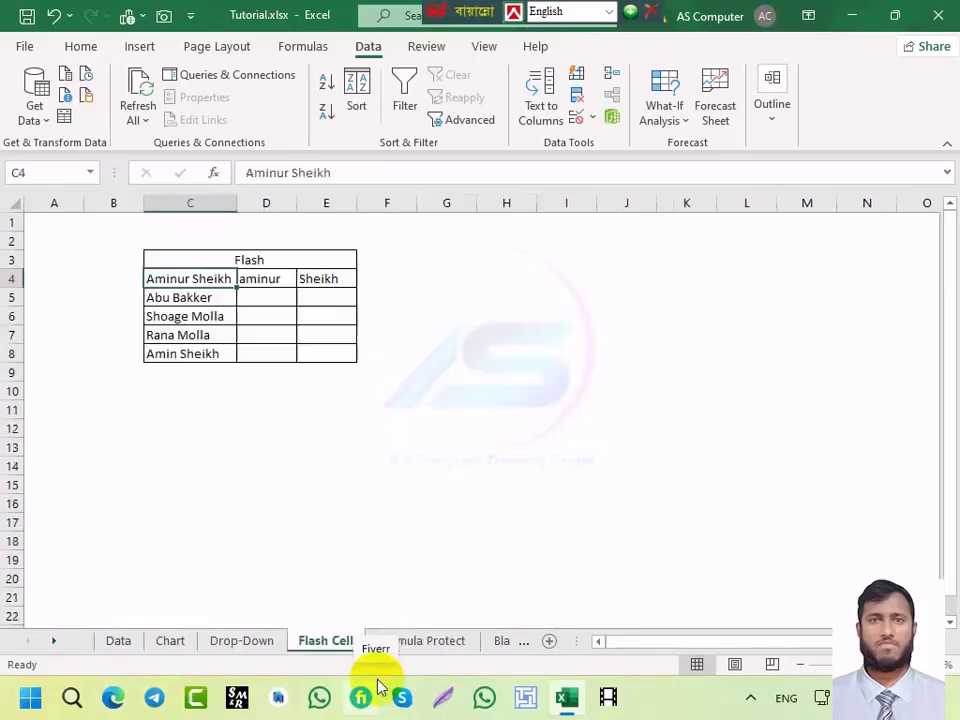
key("ctrl+Page_Up")
key("ctrl+Page_Up")
key("ctrl+Page_Up")
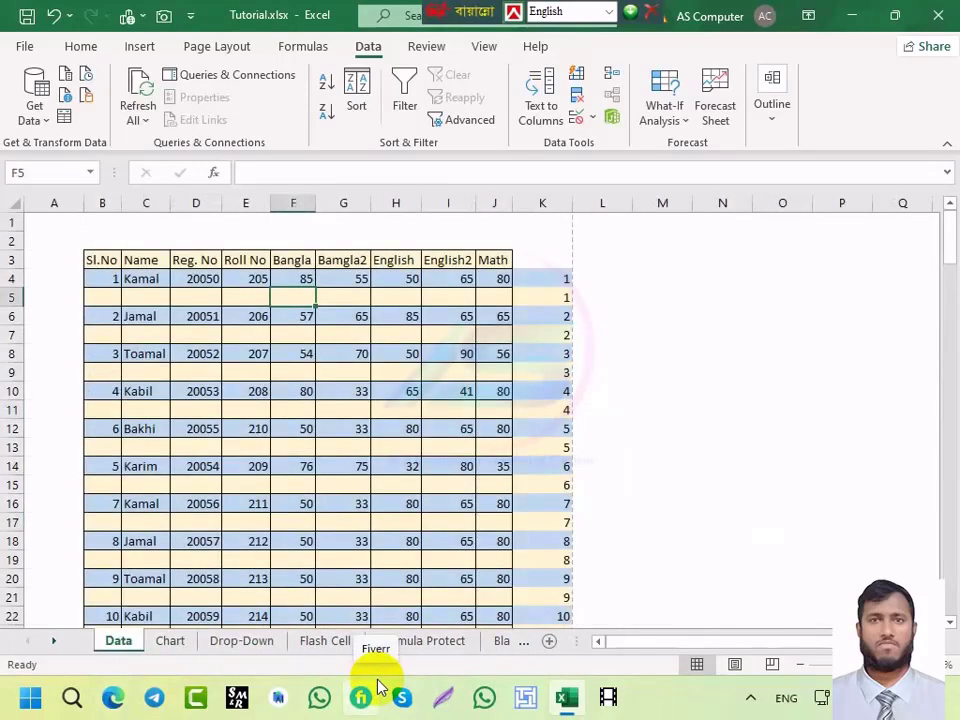
key("ctrl+shift+9")
key("ctrl+Page_Down")
key("ctrl+Page_Down")
key("ctrl+Page_Down")
key("ctrl+Page_Down")
key("ctrl+Page_Down")
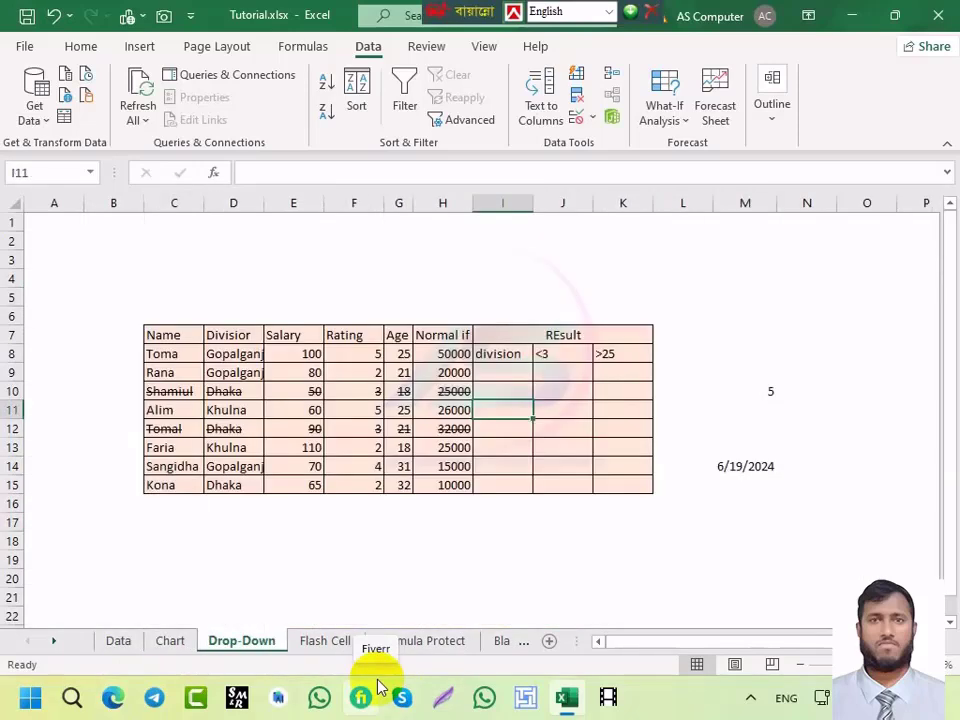
key("ctrl+Page_Down")
key("ctrl+Page_Down")
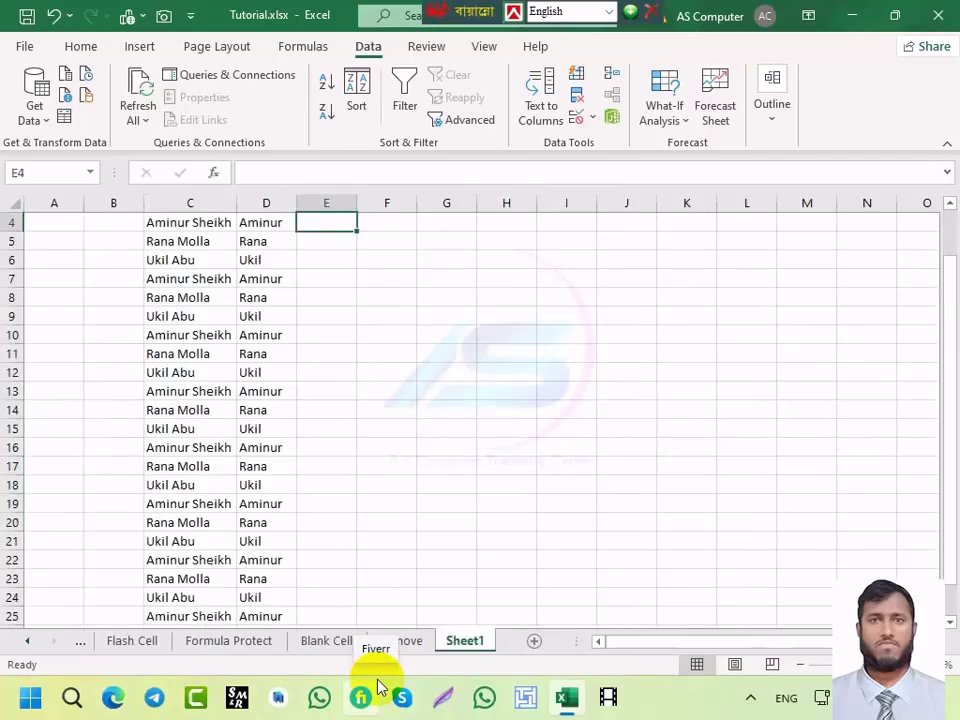
key("ctrl+Page_Up")
key("ctrl+Page_Up")
key("ctrl+Page_Up")
key("ctrl+Page_Up")
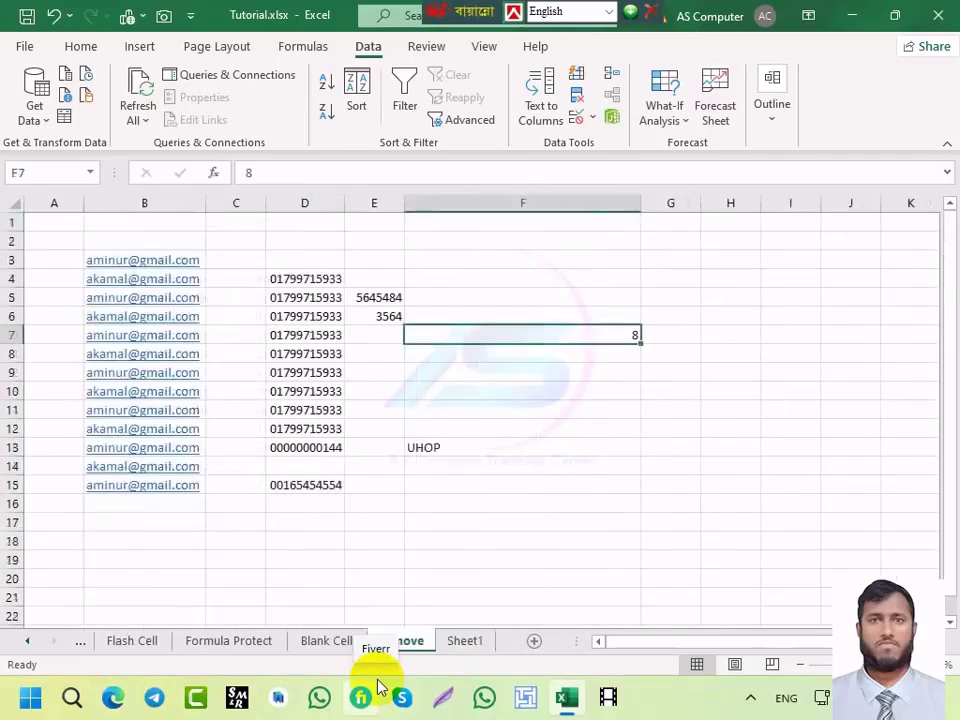
key("ctrl+Page_Up")
key("ctrl+Page_Up")
key("ctrl+Page_Up")
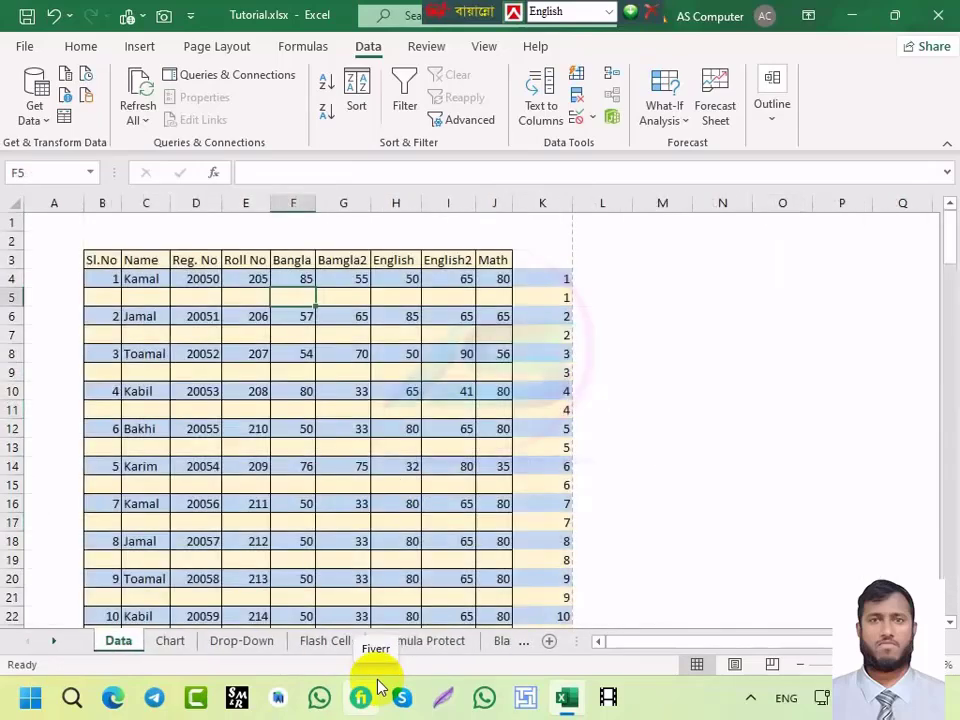
key("ctrl+Page_Down")
key("ctrl+Page_Down")
key("ctrl+Page_Down")
key("ctrl+Page_Down")
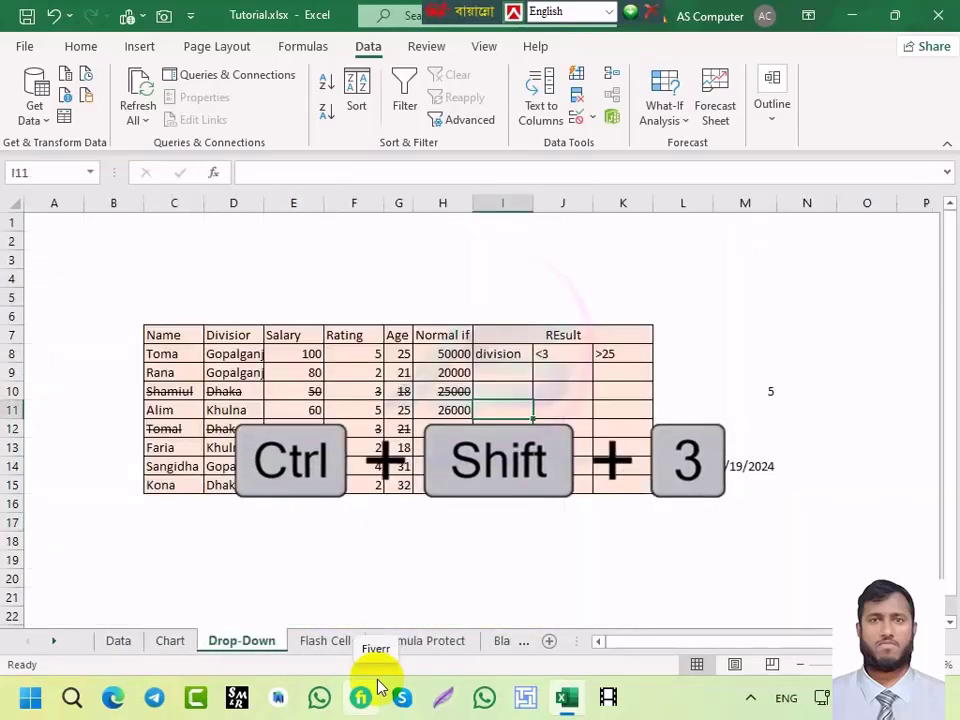
key("ctrl+Page_Down")
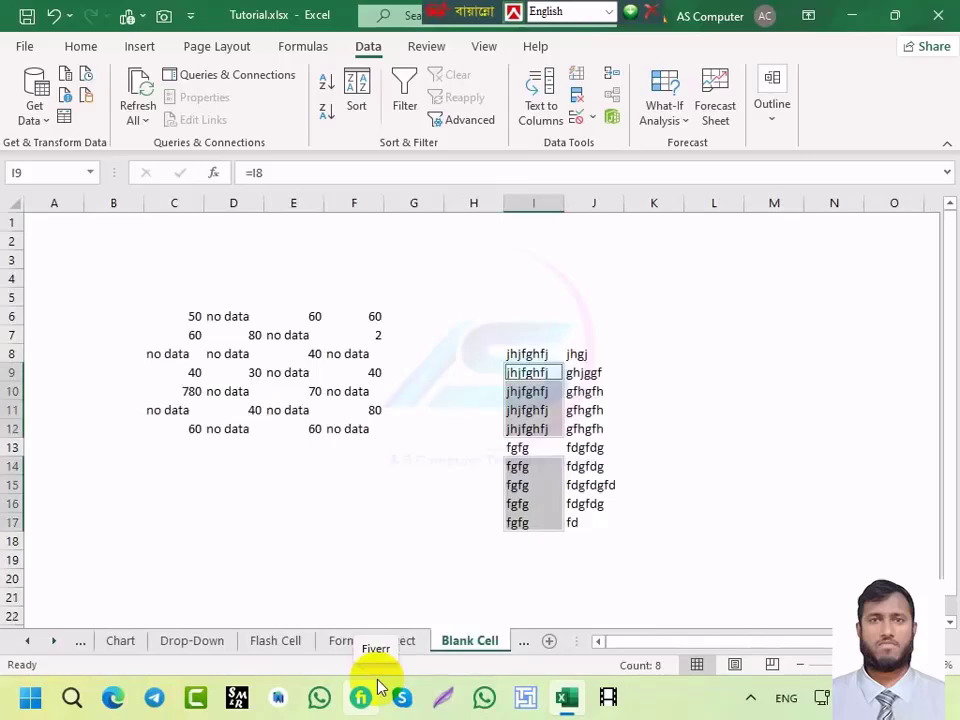
Step: Group Formula Protect with Blank Cell, then ungroup via the Remove tab and view Sheet1
key("ctrl+shift+Page_Up")
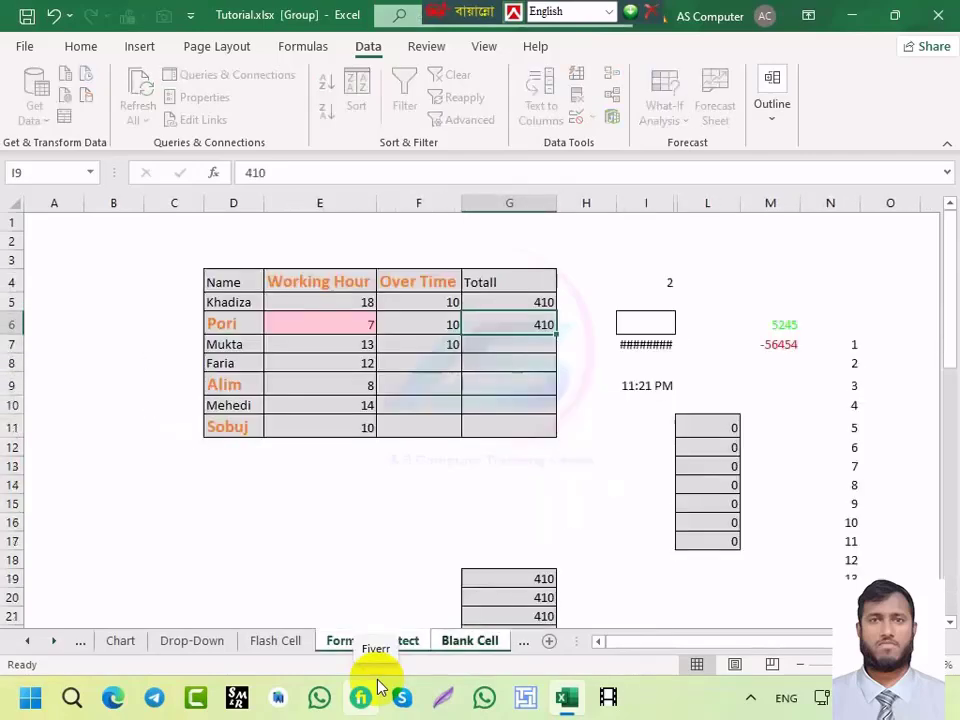
key("ctrl+shift+Page_Down")
key("ctrl+shift+Page_Down")
key("ctrl+shift+Page_Up")
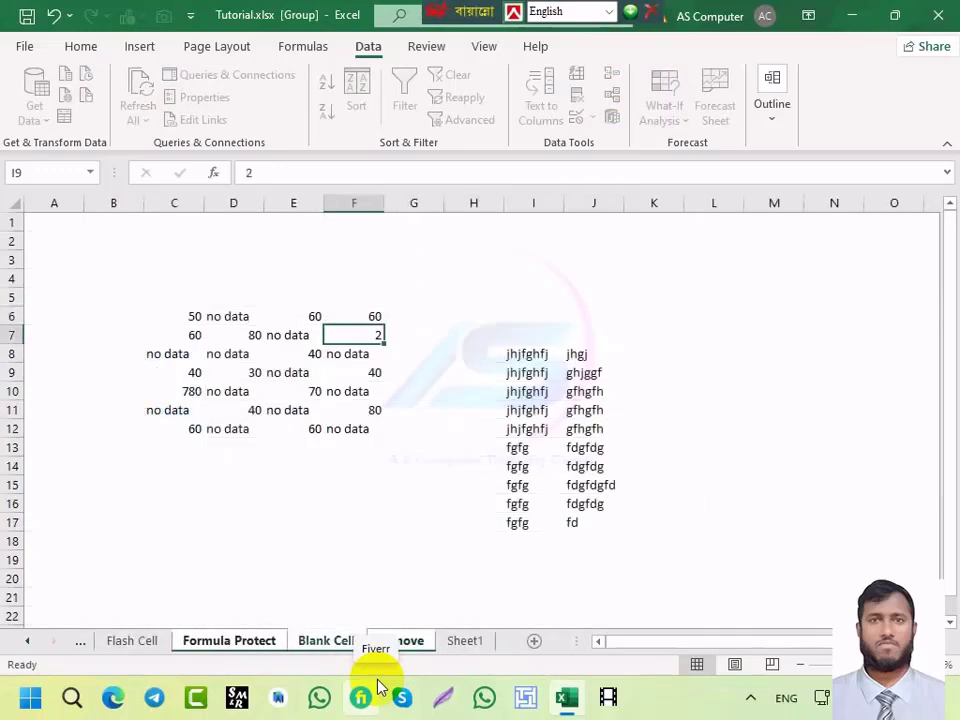
left_click(381, 637)
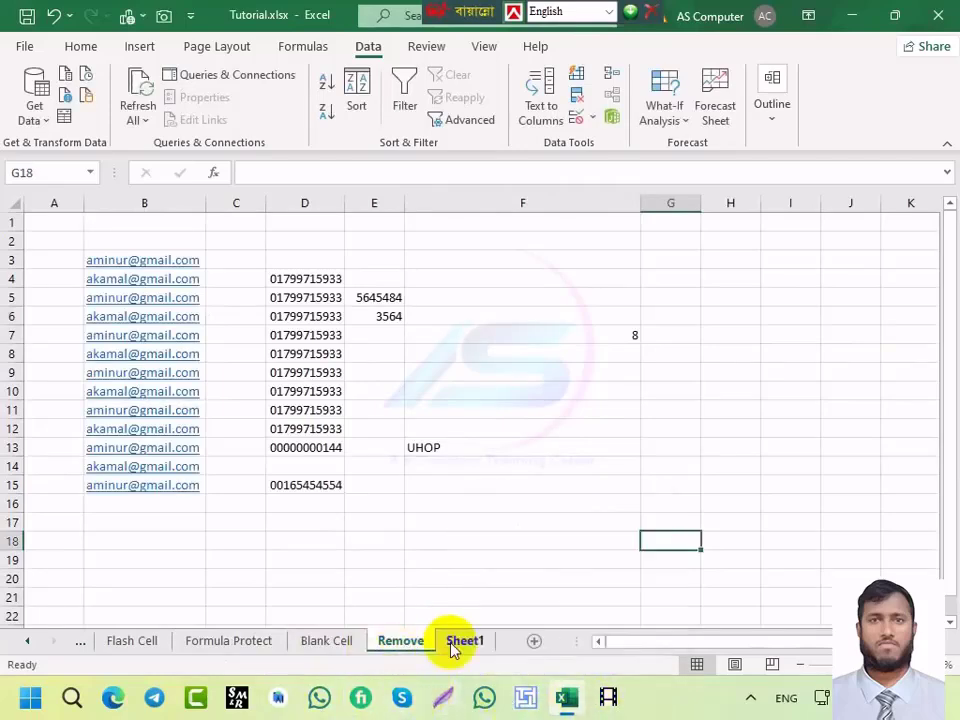
left_click(455, 645)
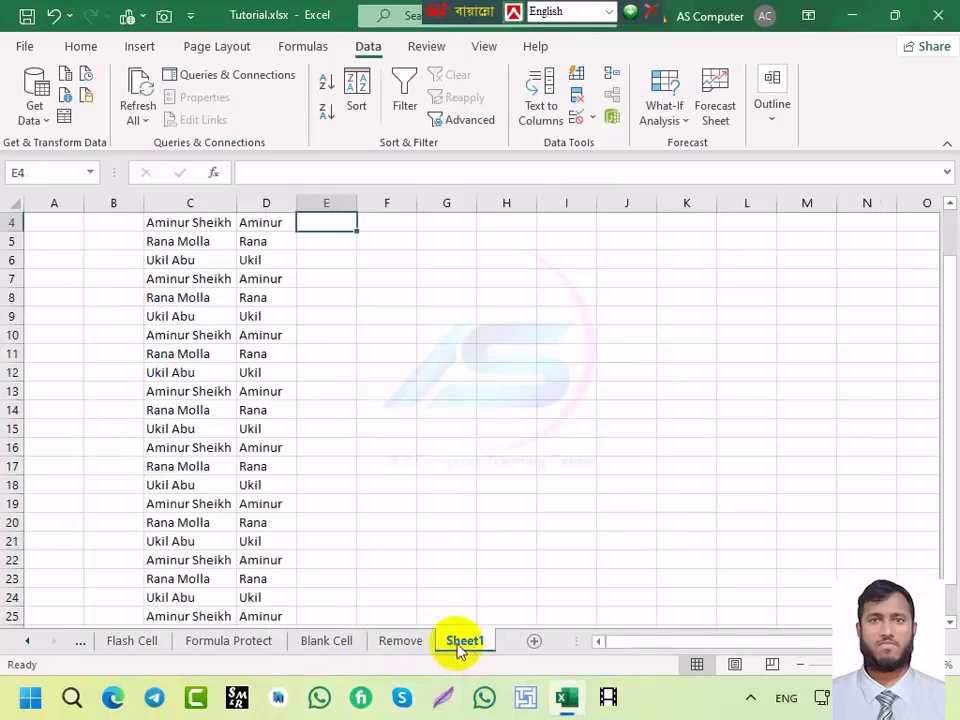
left_click(407, 645)
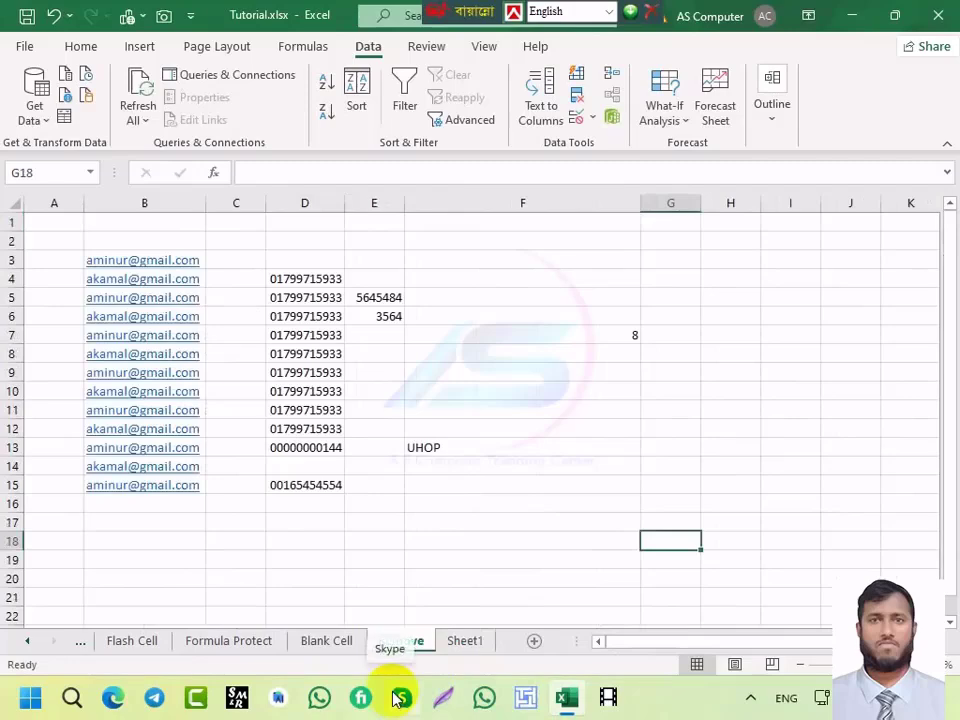
Step: Extend a sheet group leftward from Remove to Drop-Down with Ctrl+Shift+Page Up
key("ctrl+shift+Page_Up")
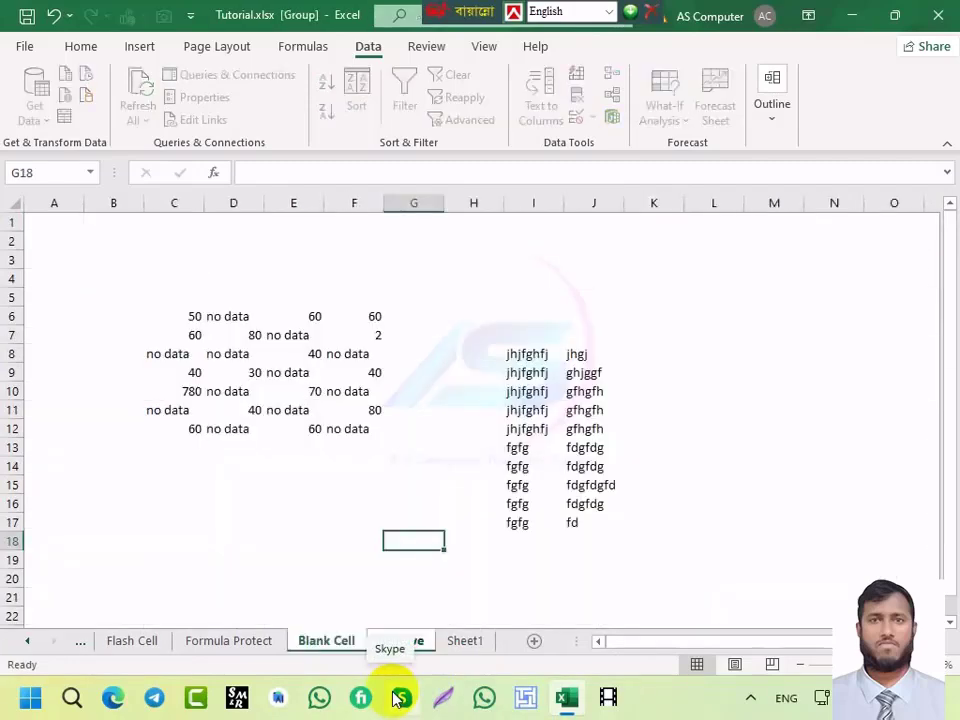
key("ctrl+shift+Page_Up")
key("ctrl+shift+Page_Up")
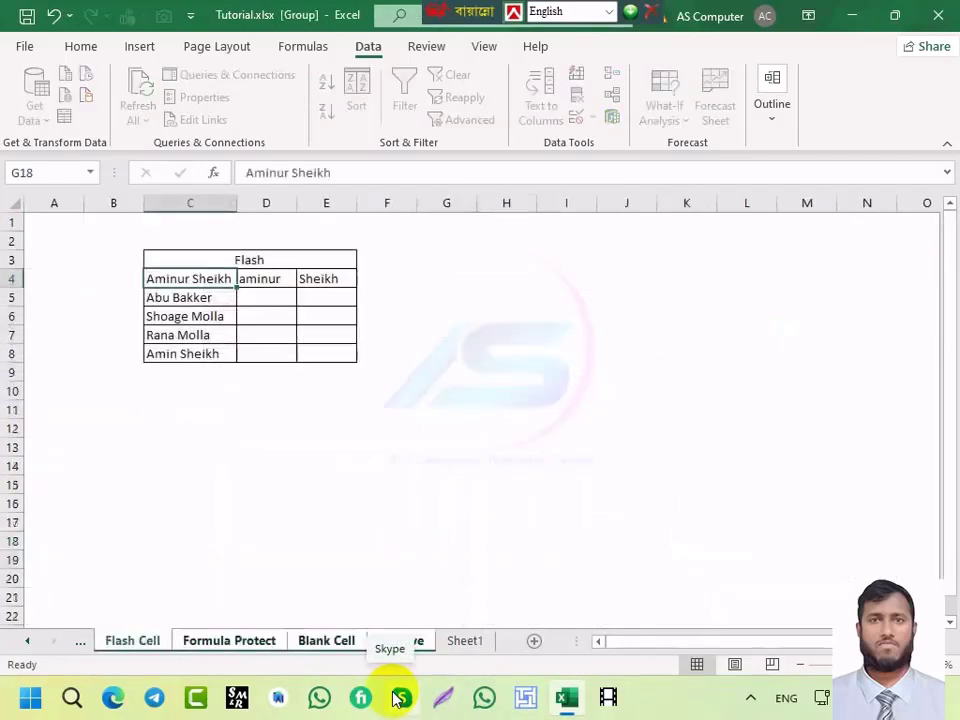
key("ctrl+shift+Page_Up")
key("ctrl+shift+Page_Up")
key("ctrl+shift+Page_Up")
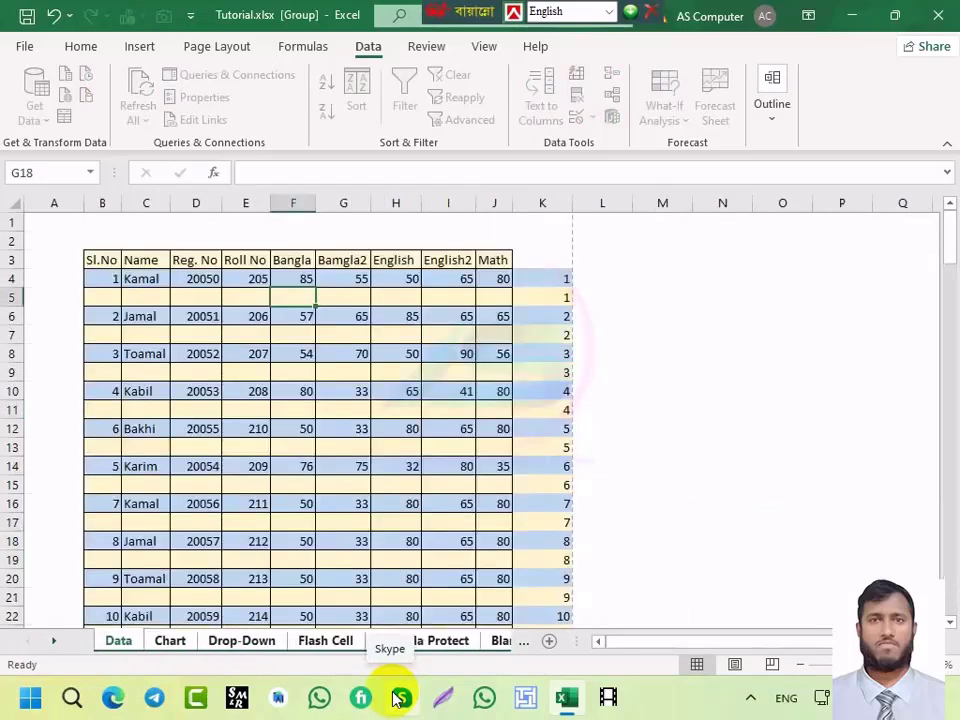
Step: Cycle through the sheets from Data to Sheet1 with Ctrl+Page Up/Down, ending toward Formula Protect
key("ctrl+Page_Down")
key("ctrl+Page_Down")
key("ctrl+Page_Down")
key("ctrl+Page_Down")
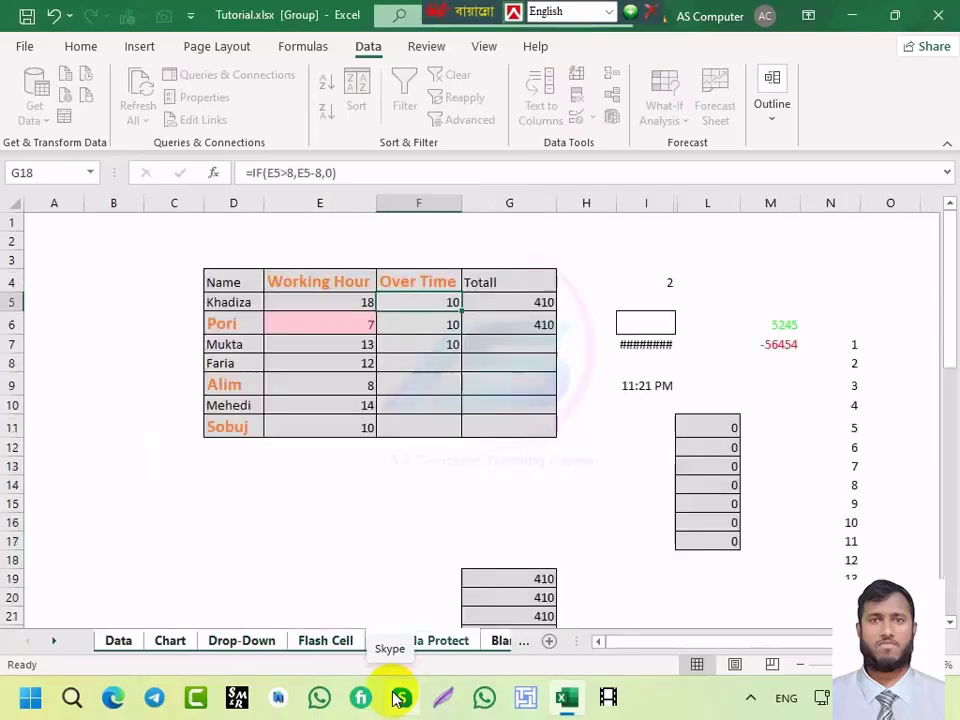
key("ctrl+Page_Down")
key("ctrl+Page_Down")
key("ctrl+Page_Down")
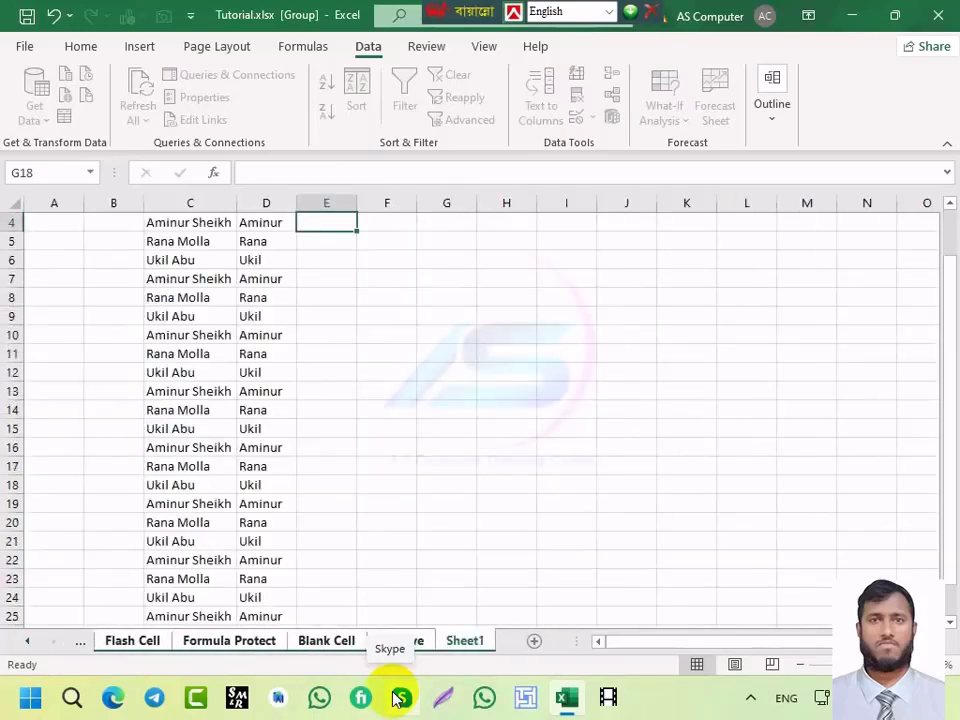
key("ctrl+Page_Up")
key("ctrl+Page_Up")
key("ctrl+Page_Up")
key("ctrl+Page_Up")
key("ctrl+Page_Up")
key("ctrl+Page_Up")
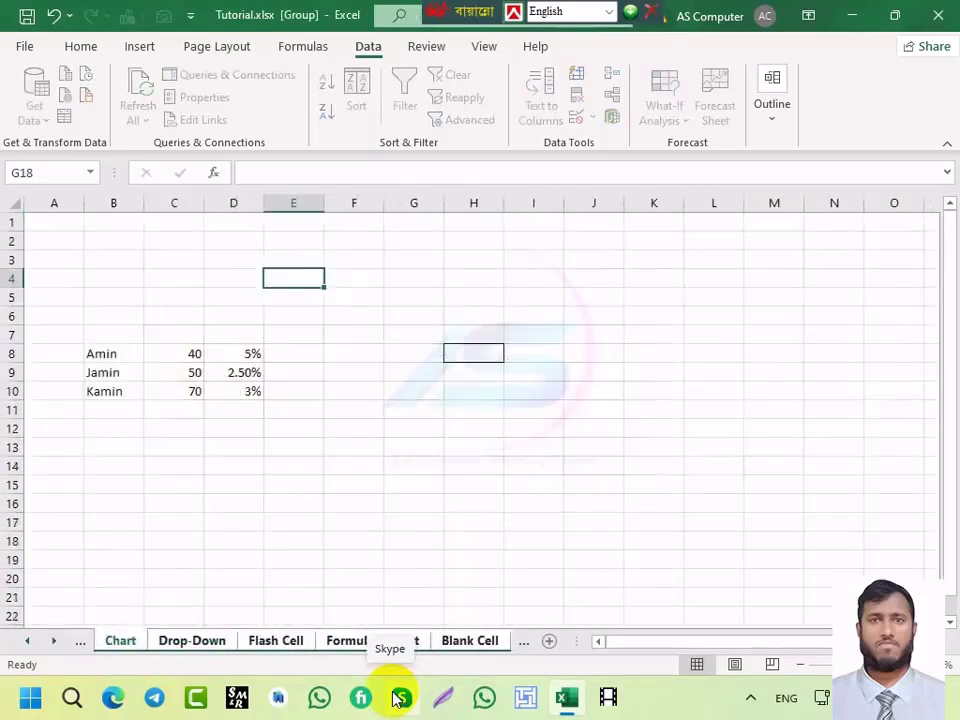
key("ctrl+Page_Down")
key("ctrl+Page_Down")
key("ctrl+Page_Down")
key("ctrl+Page_Down")
key("ctrl+Page_Down")
key("ctrl+Page_Down")
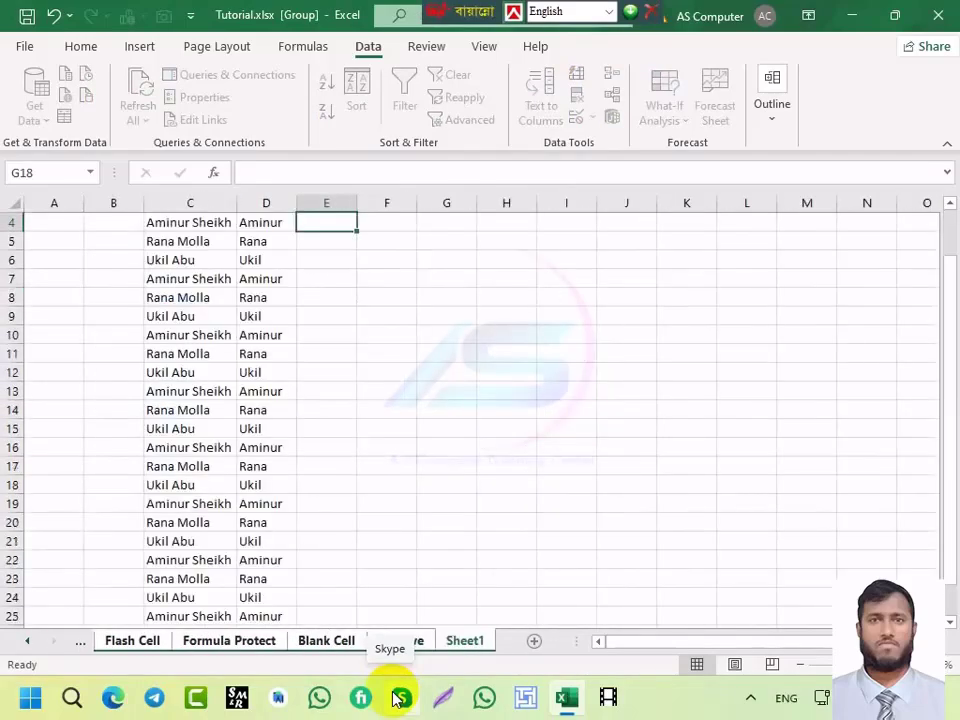
key("ctrl+Page_Up")
key("ctrl+Page_Up")
key("ctrl+Page_Up")
key("ctrl+Page_Up")
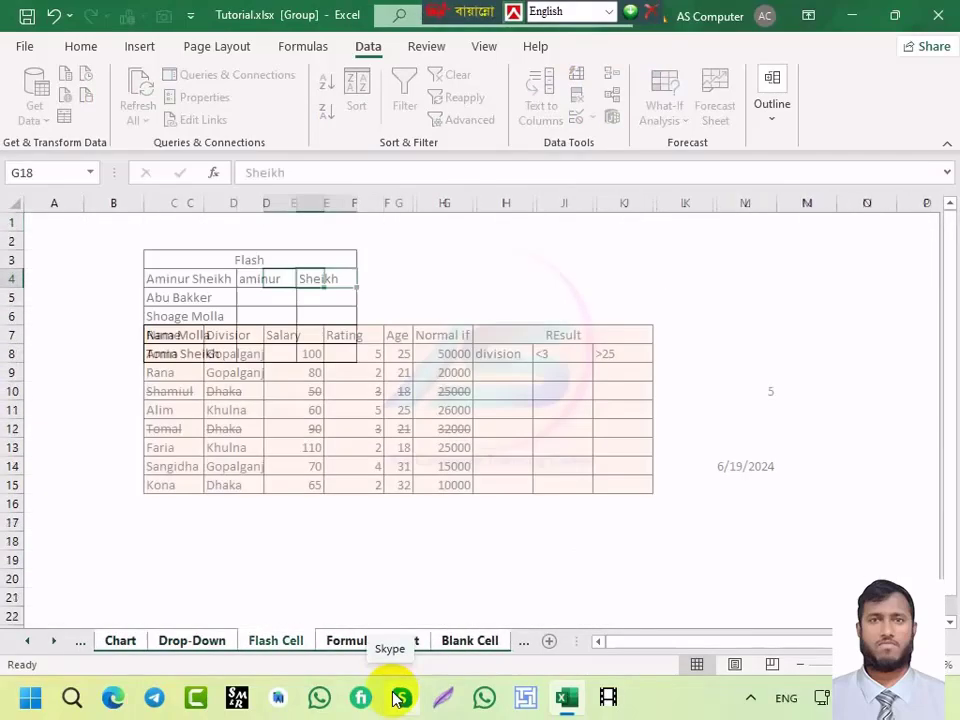
key("ctrl+Page_Up")
key("ctrl+Page_Down")
key("ctrl+Page_Down")
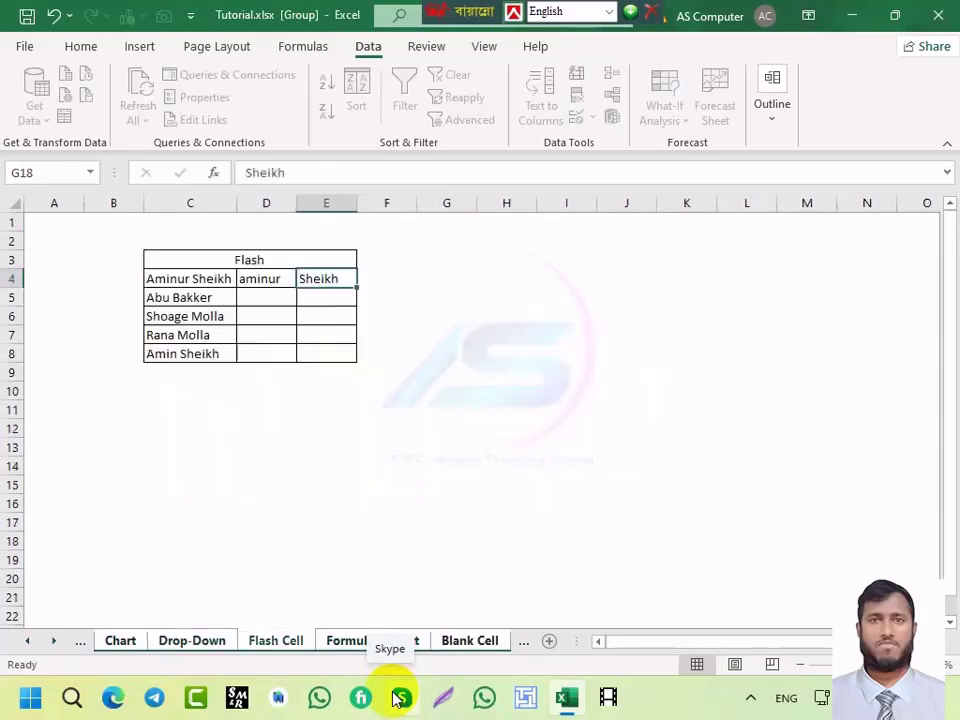
key("ctrl+Page_Down")
key("ctrl+Page_Down")
key("ctrl+Page_Up")
key("ctrl+Page_Up")
key("ctrl+Page_Up")
key("ctrl+Page_Up")
key("ctrl+Page_Down")
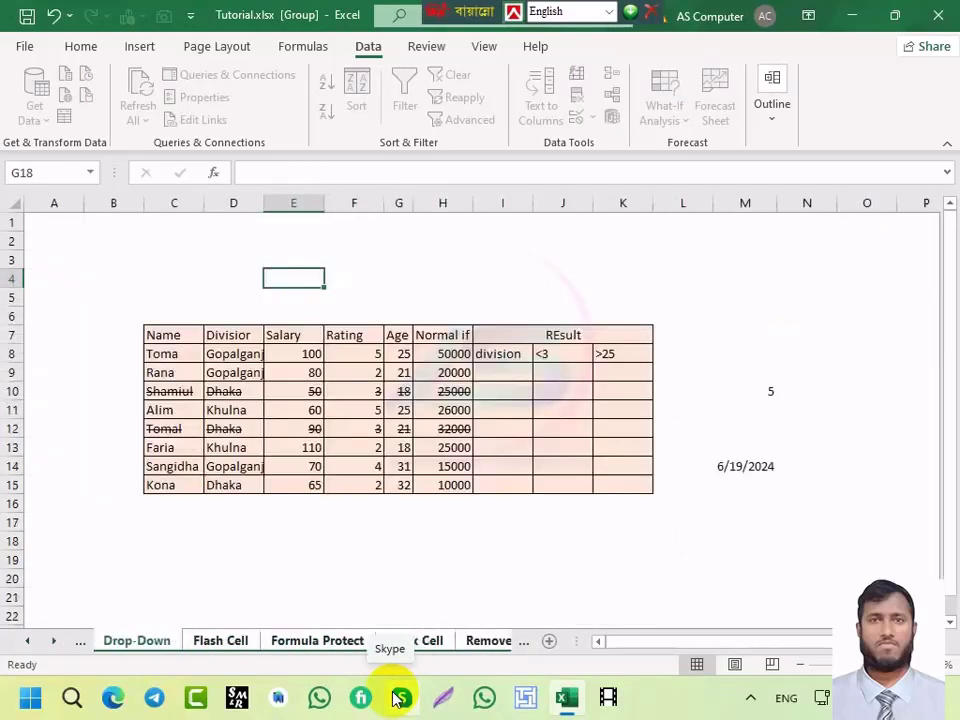
key("ctrl+Page_Up")
key("ctrl+Page_Down")
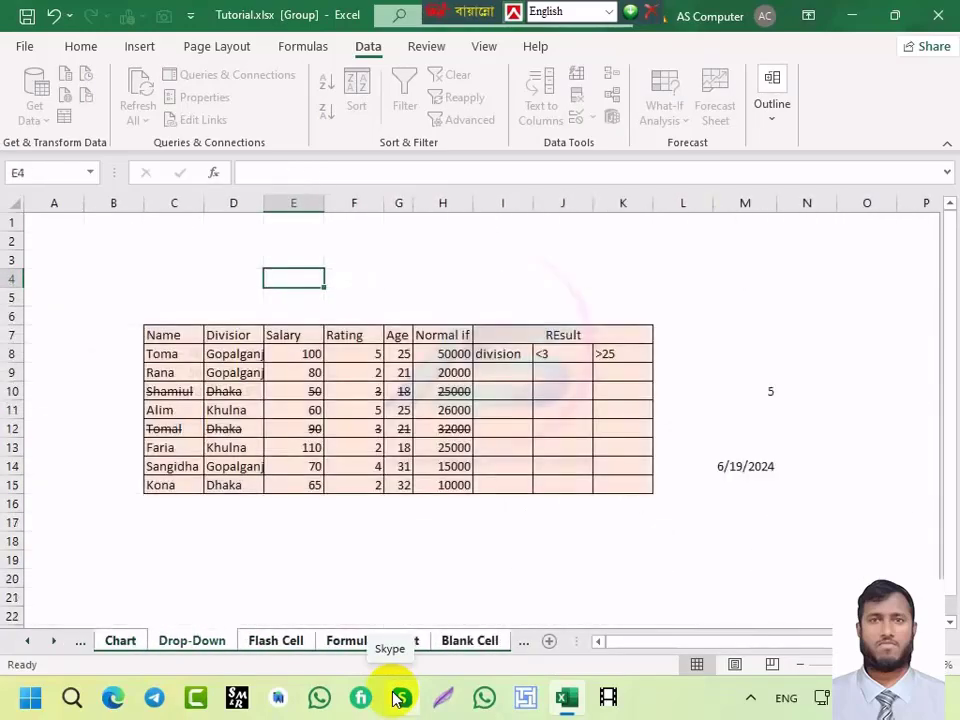
key("ctrl+Page_Down")
key("ctrl+Page_Down")
key("ctrl+Page_Down")
key("ctrl+Page_Down")
key("ctrl+Page_Down")
key("ctrl+Page_Up")
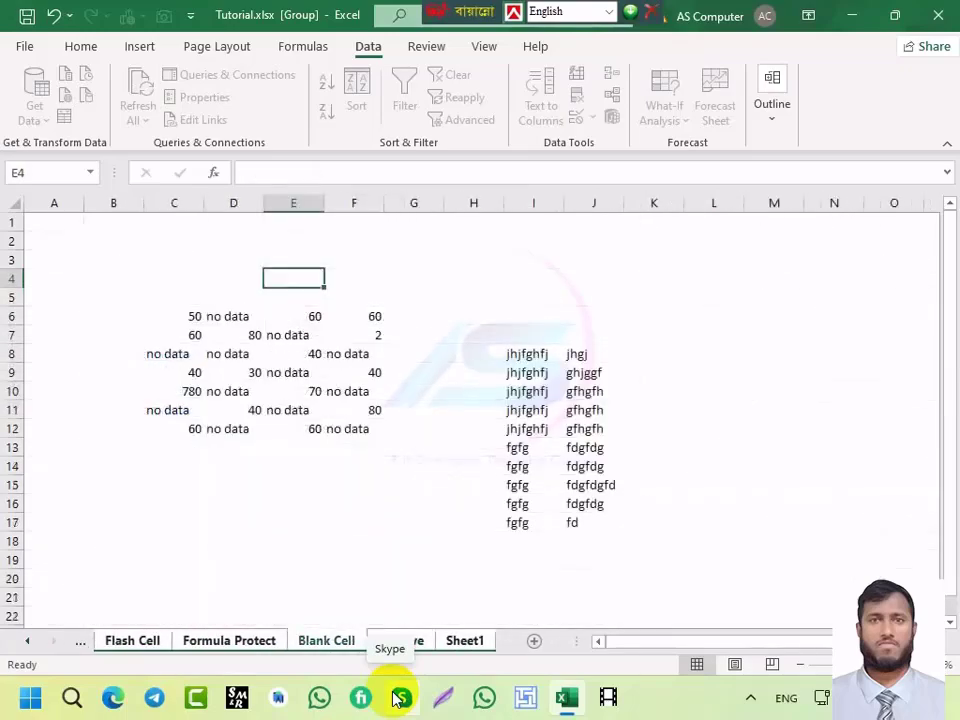
key("ctrl+Page_Down")
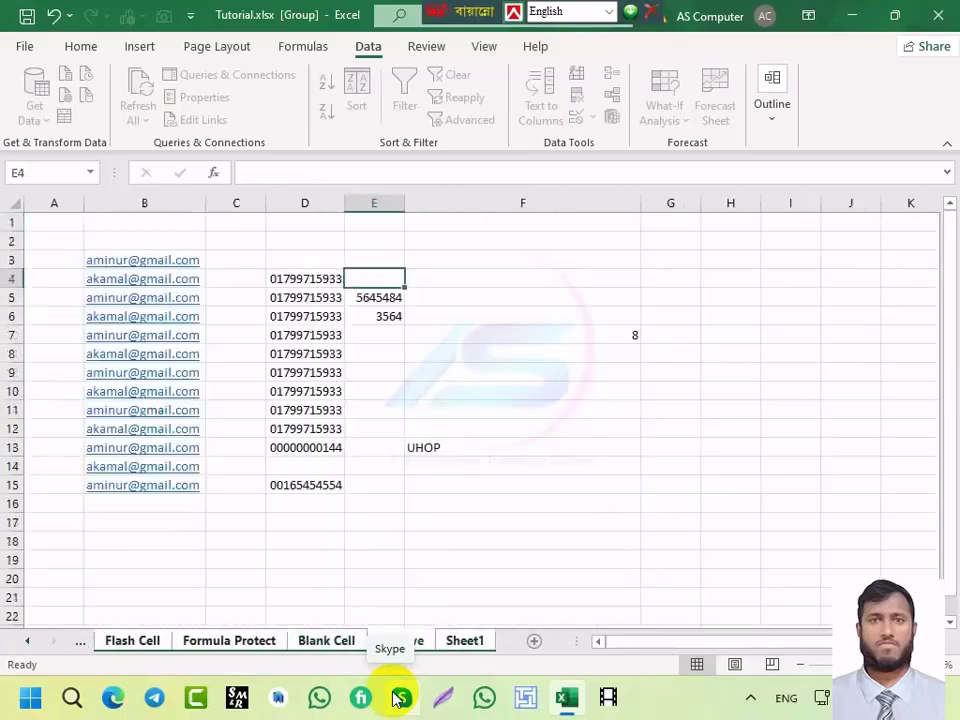
key("ctrl+Page_Up")
key("ctrl+Page_Down")
key("ctrl+Page_Up")
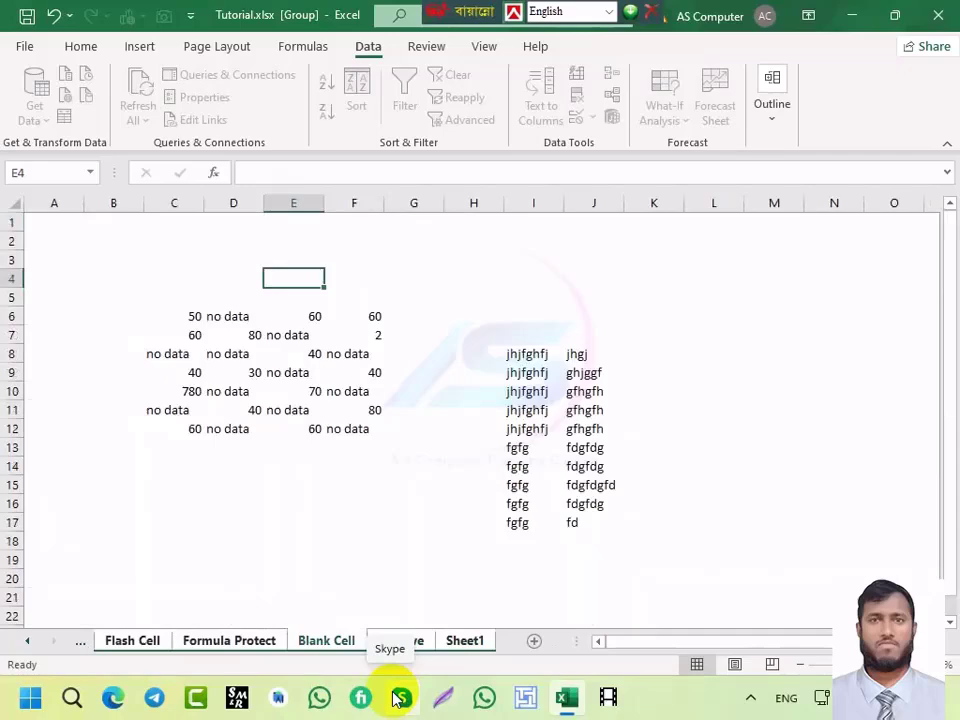
key("ctrl+Page_Up")
key("ctrl+Page_Down")
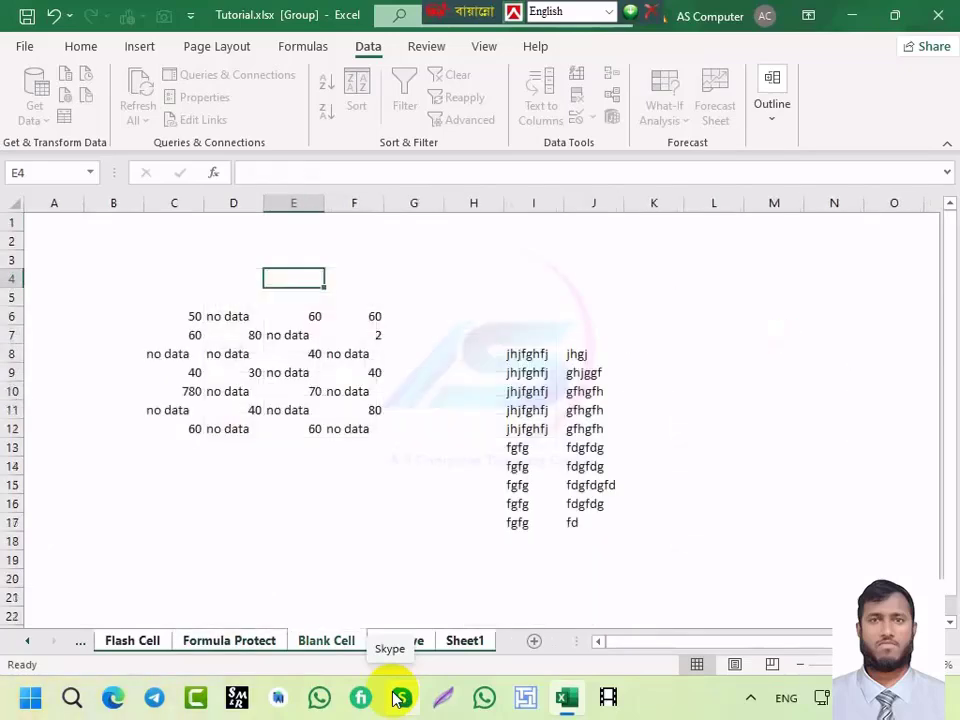
key("ctrl+Page_Up")
key("ctrl+Page_Down")
key("ctrl+Page_Up")
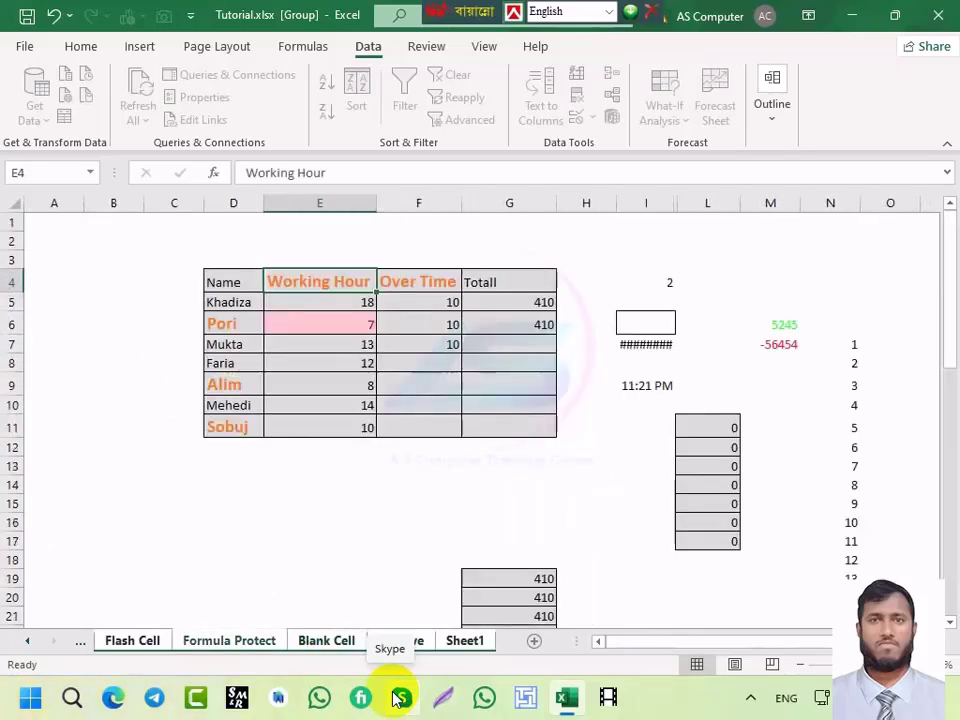
key("ctrl+Page_Up")
key("ctrl+Page_Up")
key("ctrl+Page_Up")
key("ctrl+Page_Up")
key("ctrl+Page_Down")
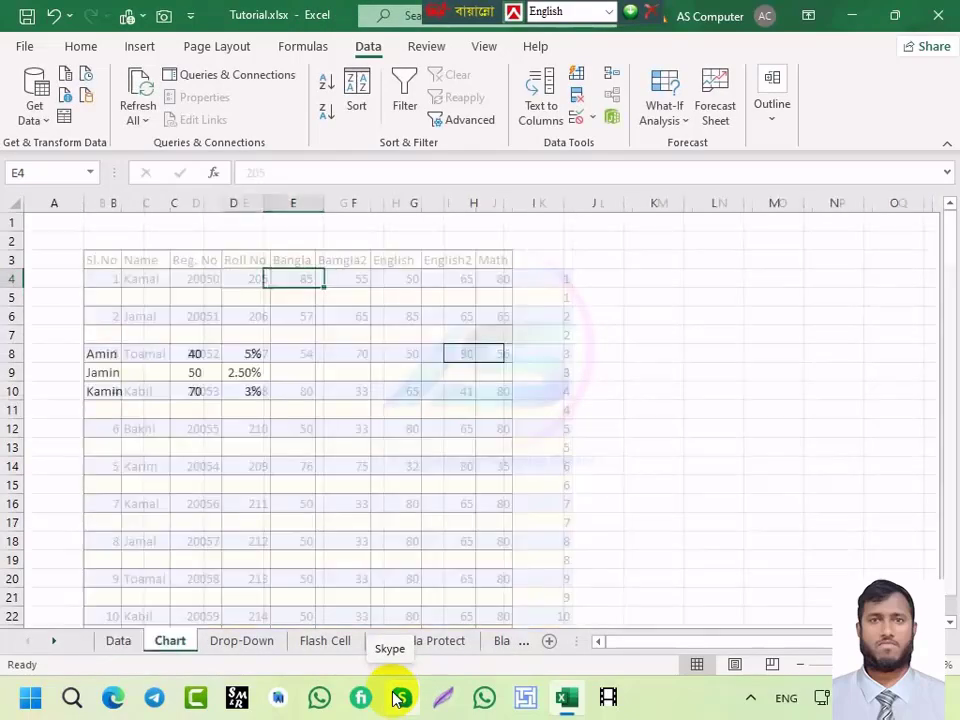
key("ctrl+Page_Down")
key("ctrl+Page_Down")
key("ctrl+Page_Down")
key("ctrl+Page_Down")
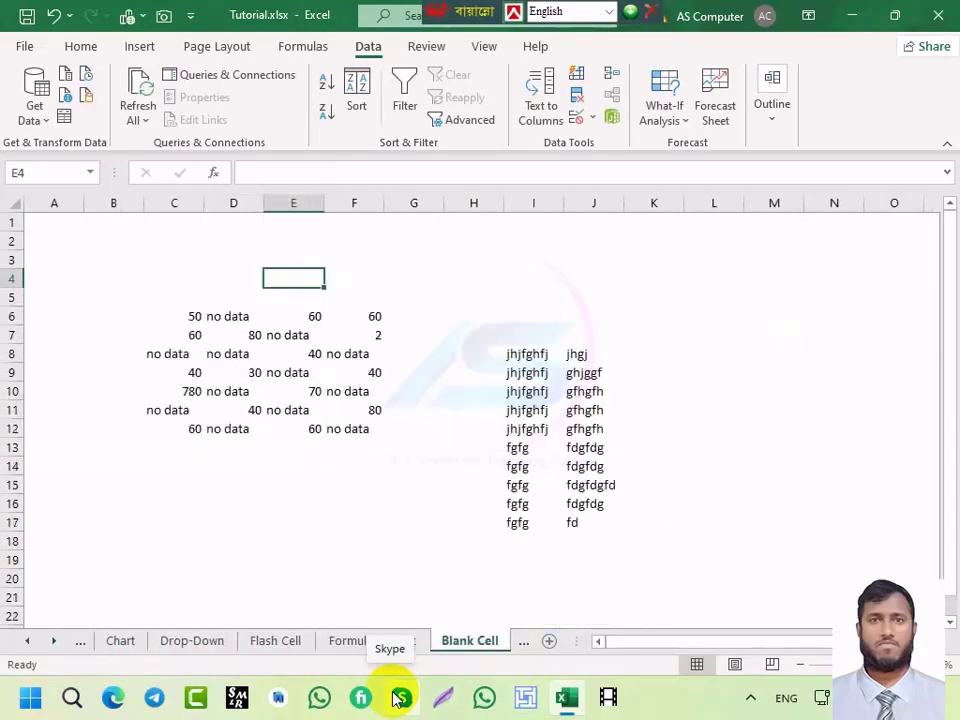
key("ctrl+Page_Down")
key("ctrl+Page_Down")
key("ctrl+Page_Up")
key("ctrl+Page_Up")
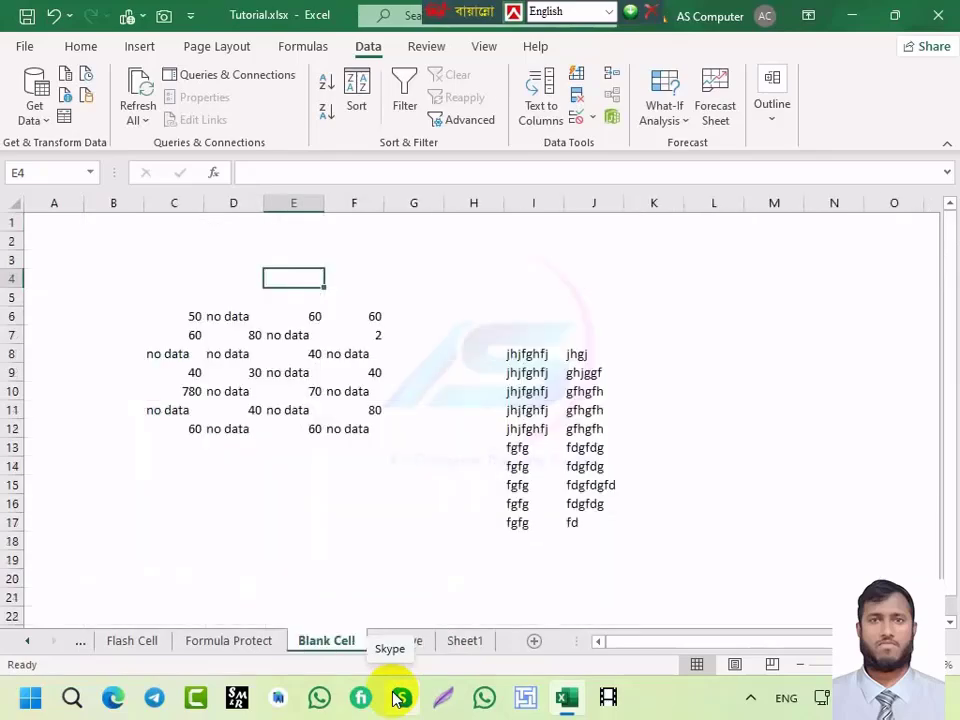
key("ctrl+Page_Up")
key("ctrl+Page_Up")
key("ctrl+Page_Down")
key("ctrl+Page_Down")
key("ctrl+Page_Down")
key("ctrl+Page_Down")
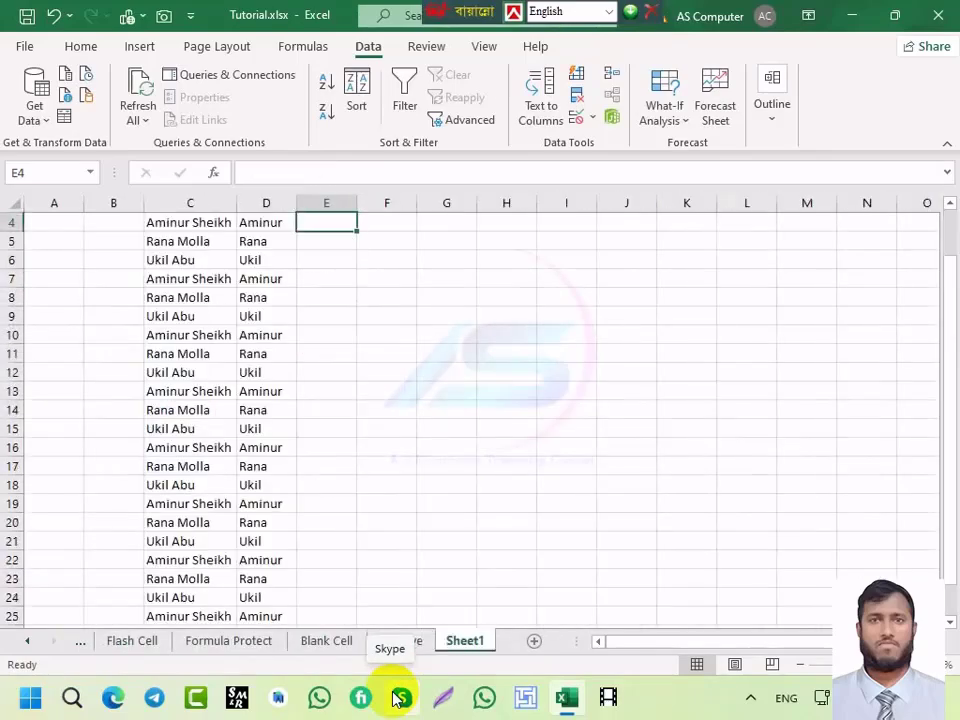
key("ctrl+Page_Up")
key("ctrl+Page_Up")
key("ctrl+Page_Down")
key("ctrl+Page_Down")
key("ctrl+Page_Up")
key("ctrl+Page_Up")
key("ctrl+Page_Up")
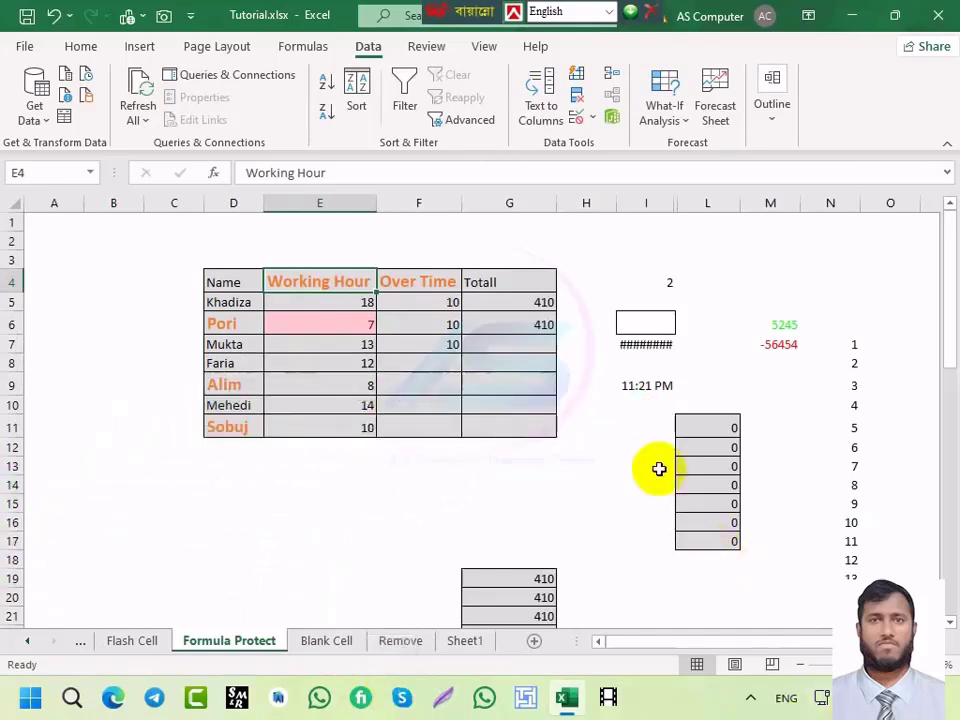
Step: Clear H4:O48 beside the table and G17:H31 below it, then reselect F6
left_click(611, 281)
left_click_drag(611, 281, 872, 625)
key("Delete")
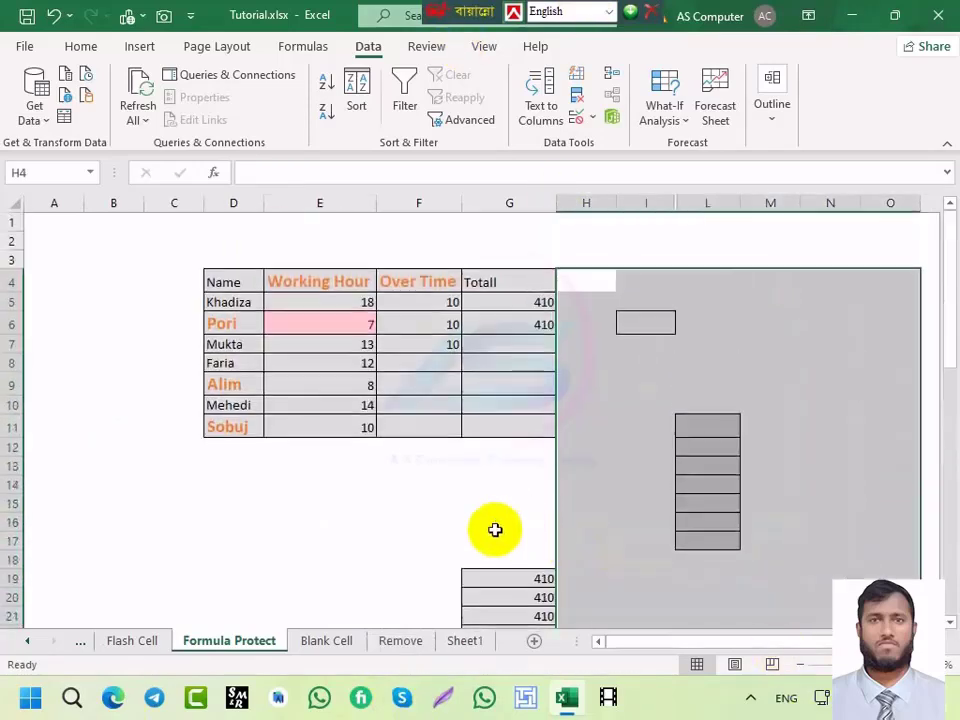
left_click_drag(497, 537, 561, 652)
key("Delete")
scroll(519, 535, "up", 4)
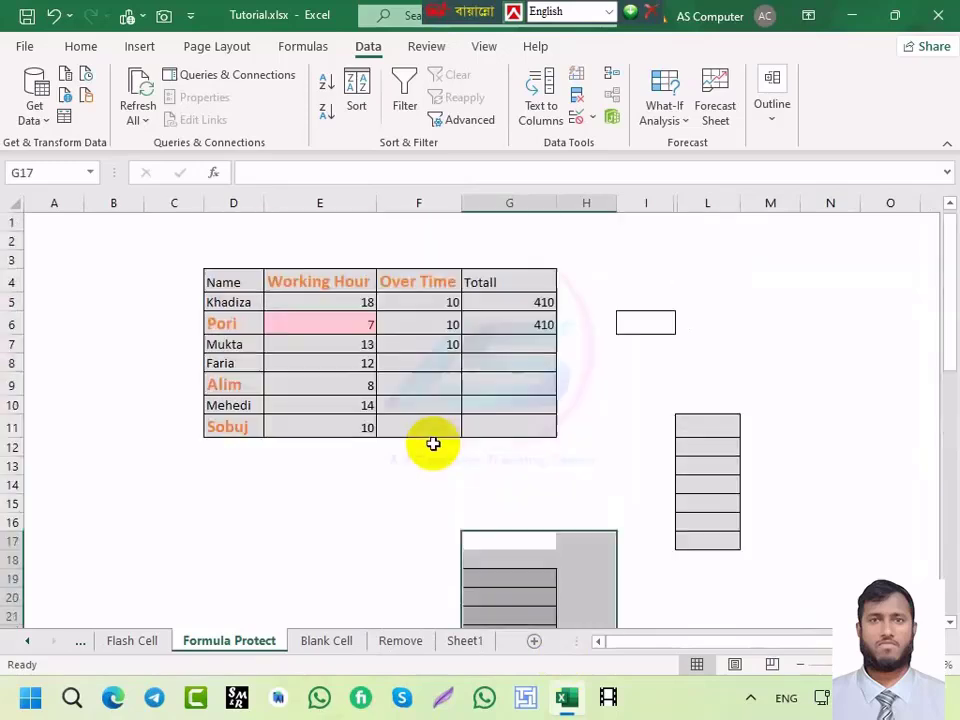
left_click(410, 480)
left_click(394, 326)
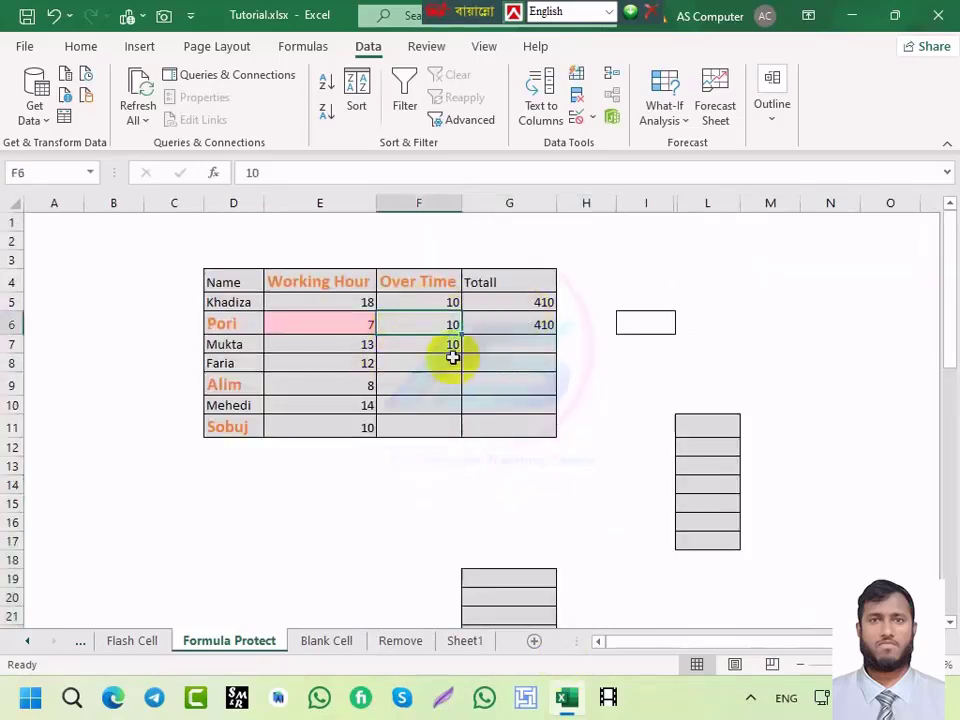
Step: Open Excel Options and browse the command list in Customize Ribbon down to Camera
left_click(25, 50)
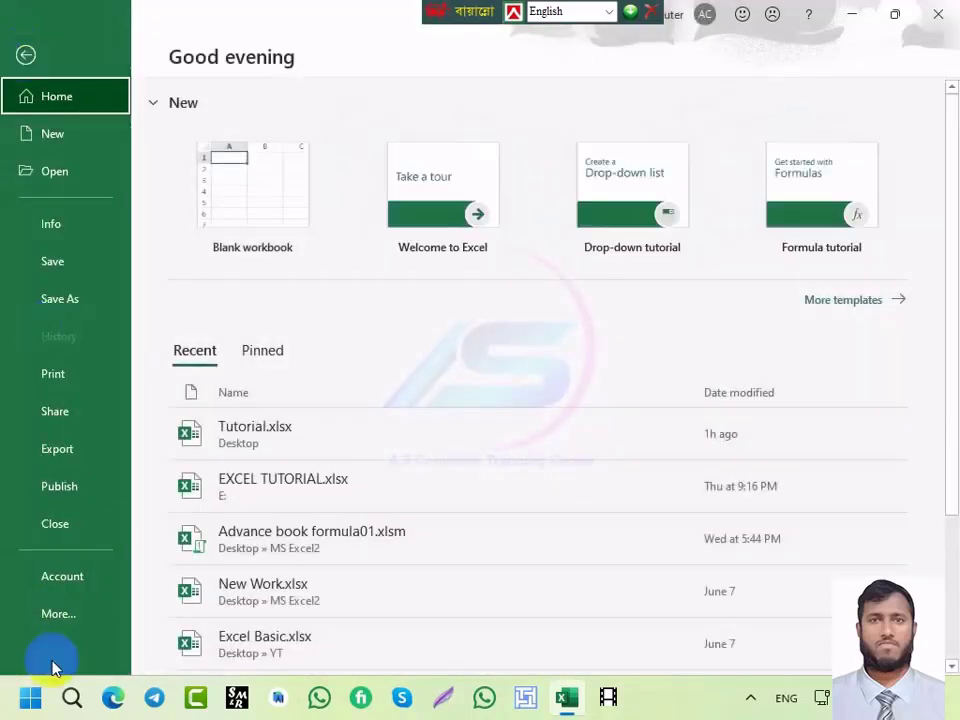
left_click(57, 616)
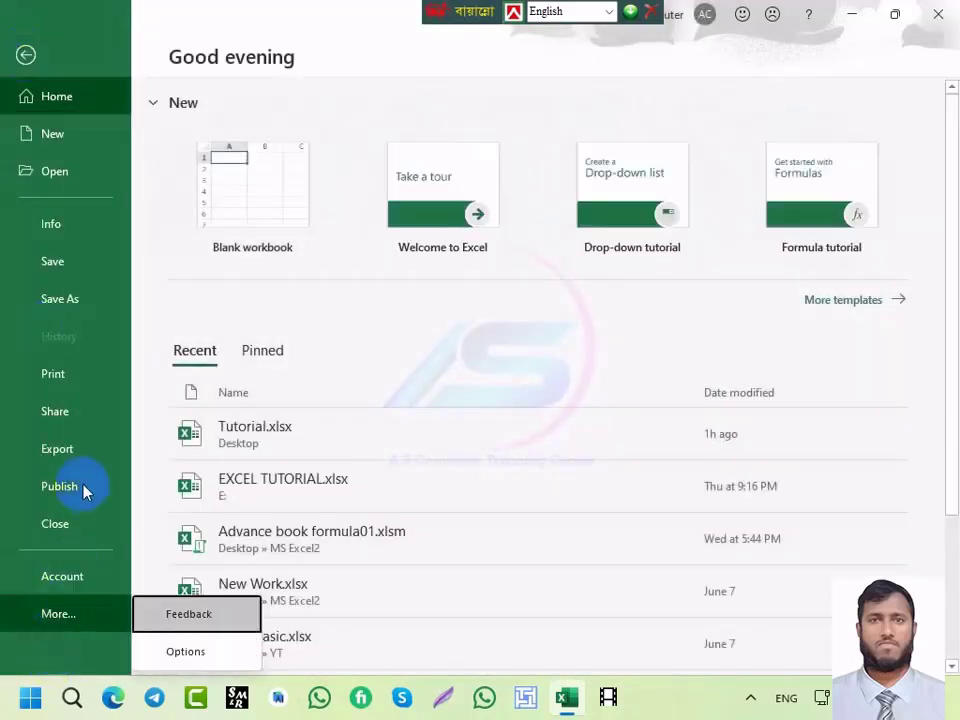
left_click(165, 653)
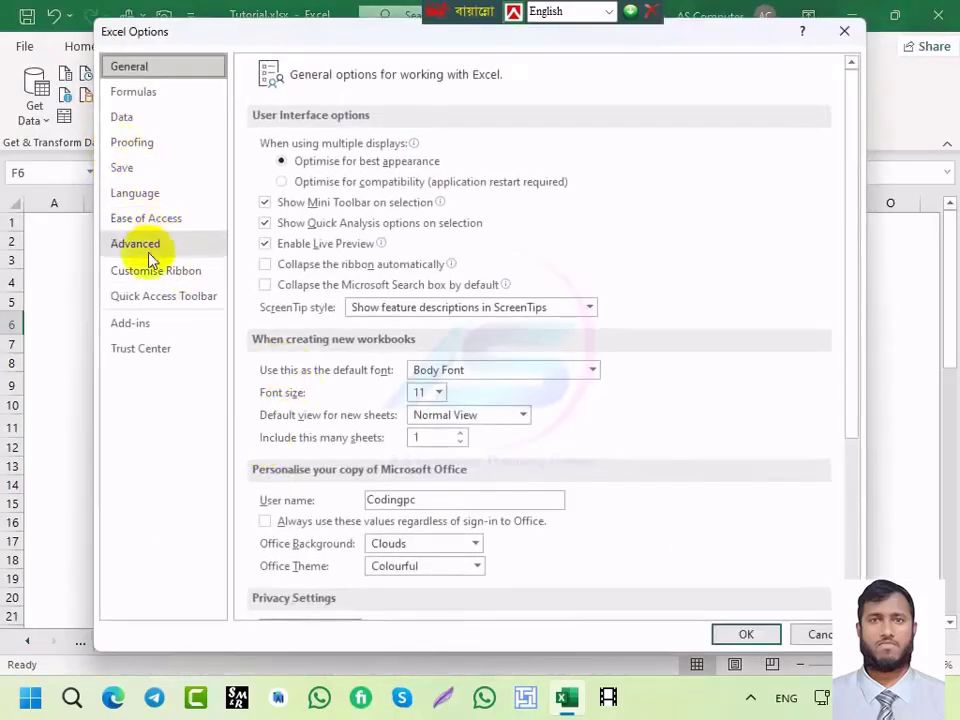
left_click(146, 276)
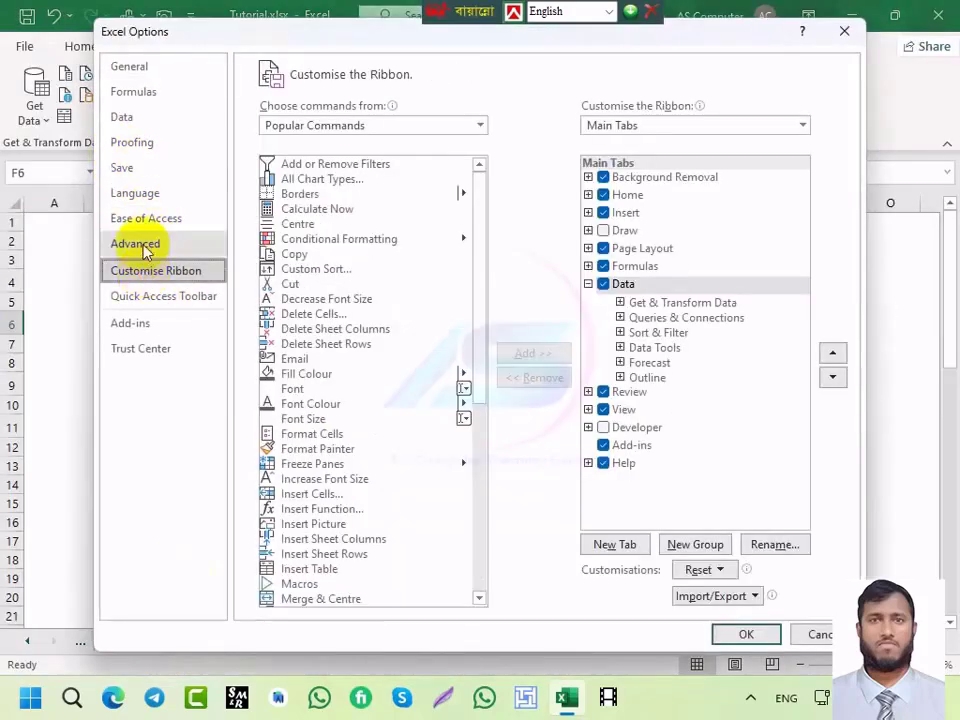
left_click(144, 249)
left_click(150, 271)
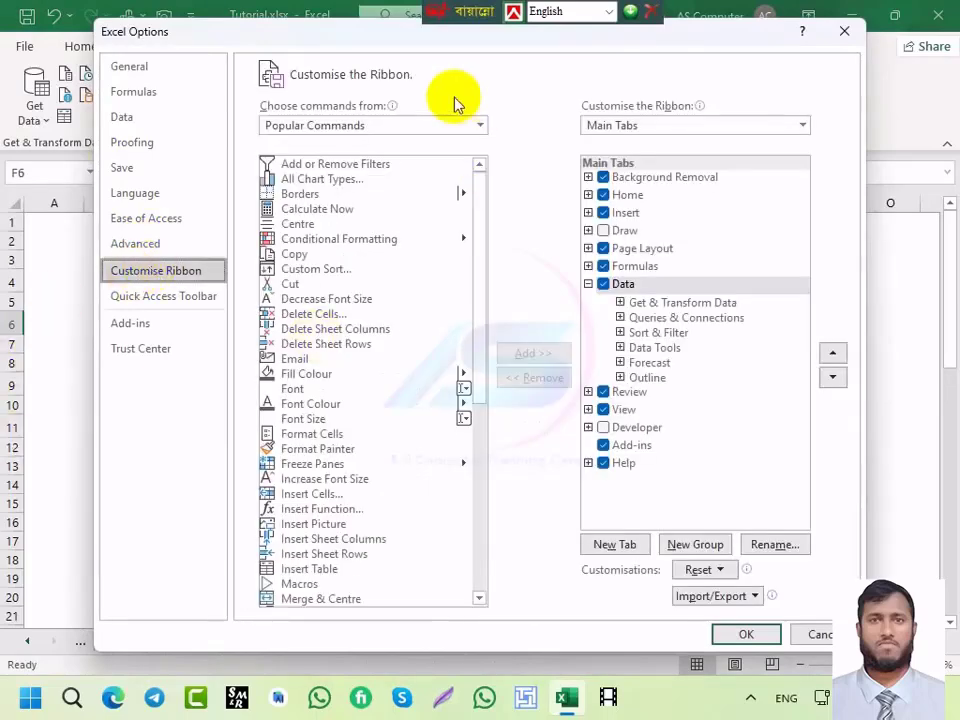
left_click(390, 128)
key("Escape")
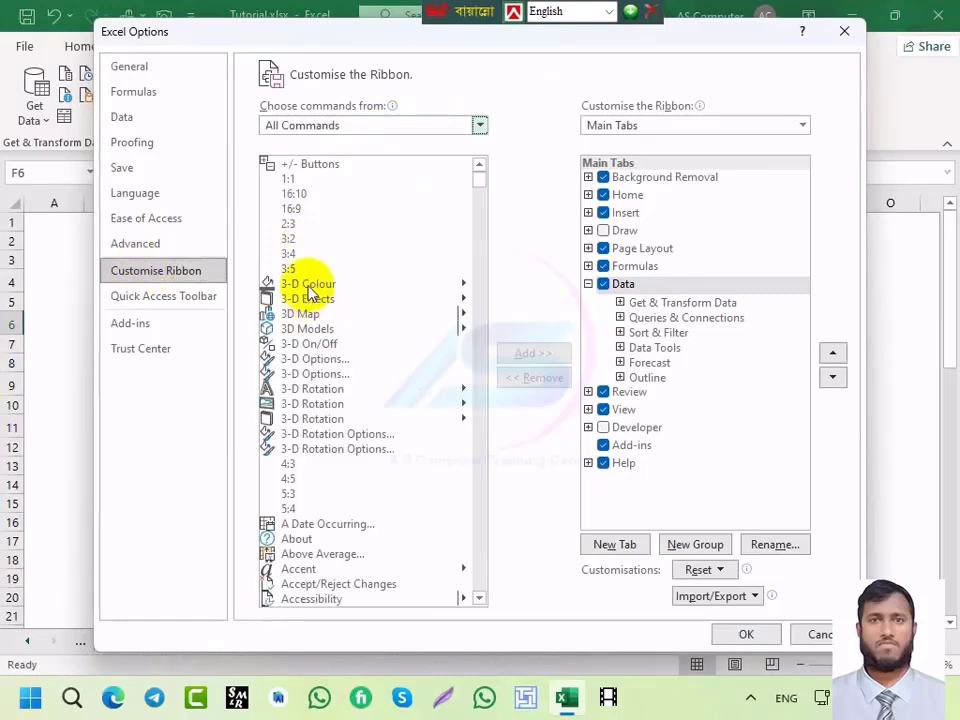
left_click(311, 285)
key("c")
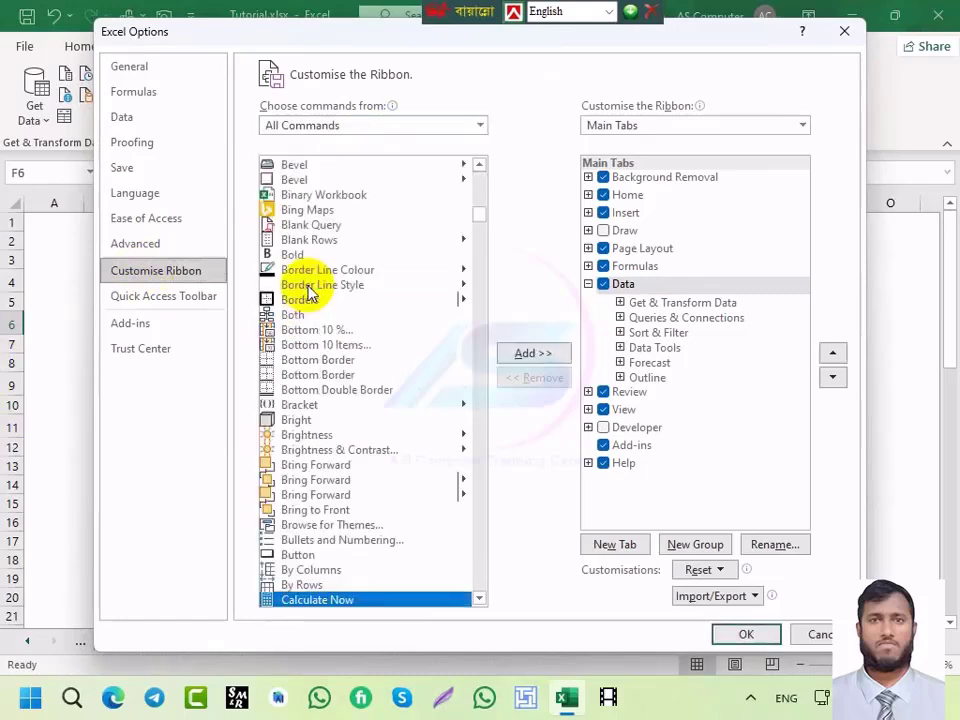
key("Down")
key("Down")
key("Down")
key("Down")
key("Down")
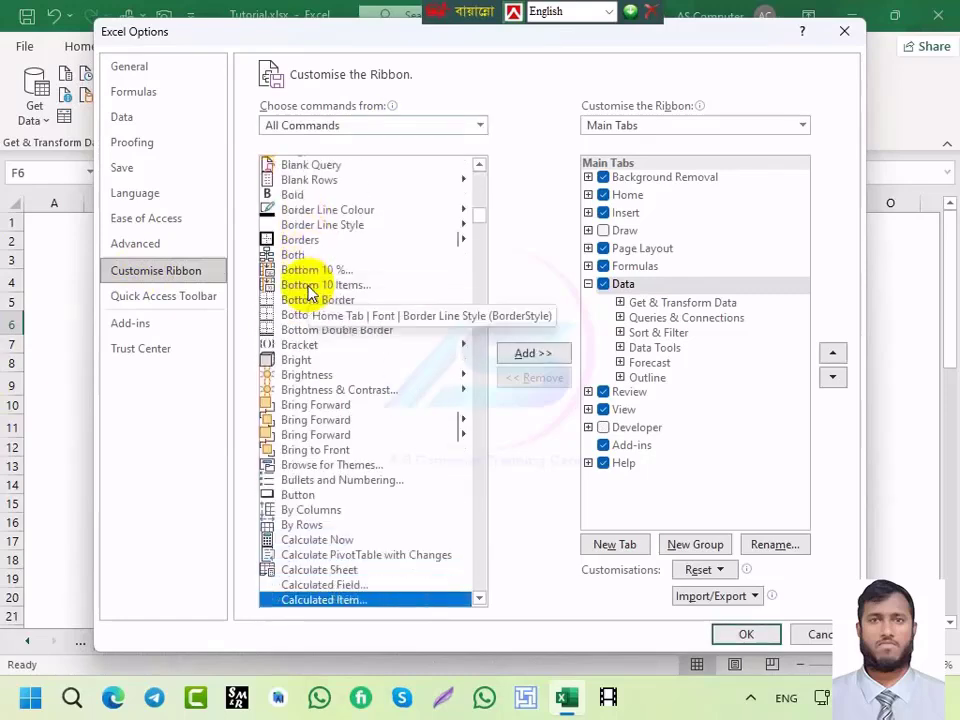
key("Down")
key("Down")
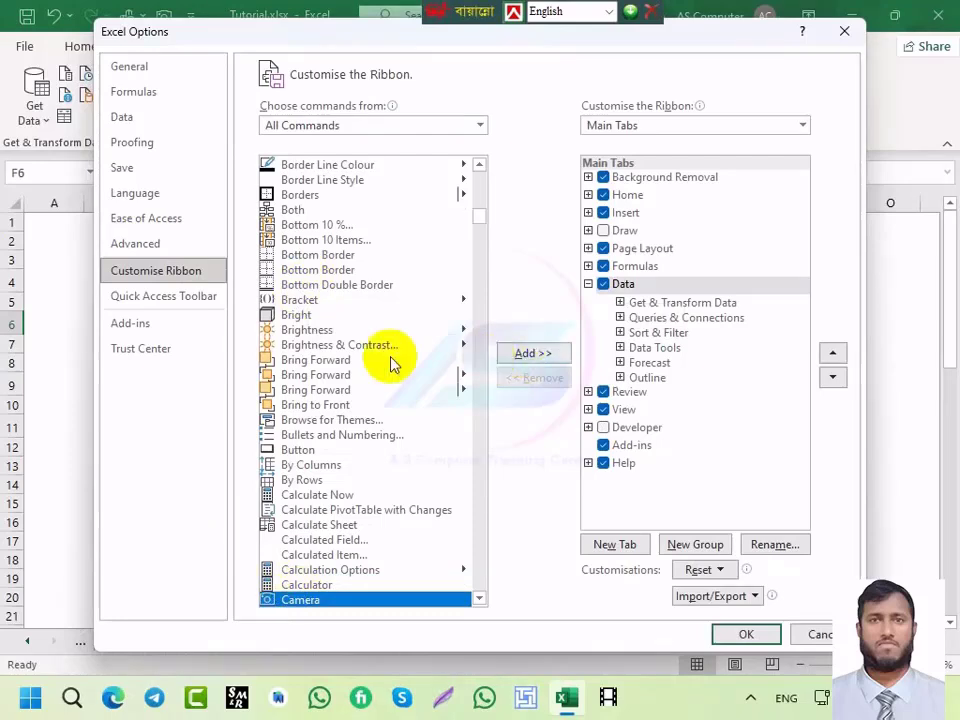
Step: On the Quick Access Toolbar page, list All Commands, remove Camera, re-add it, and confirm with OK
left_click(173, 303)
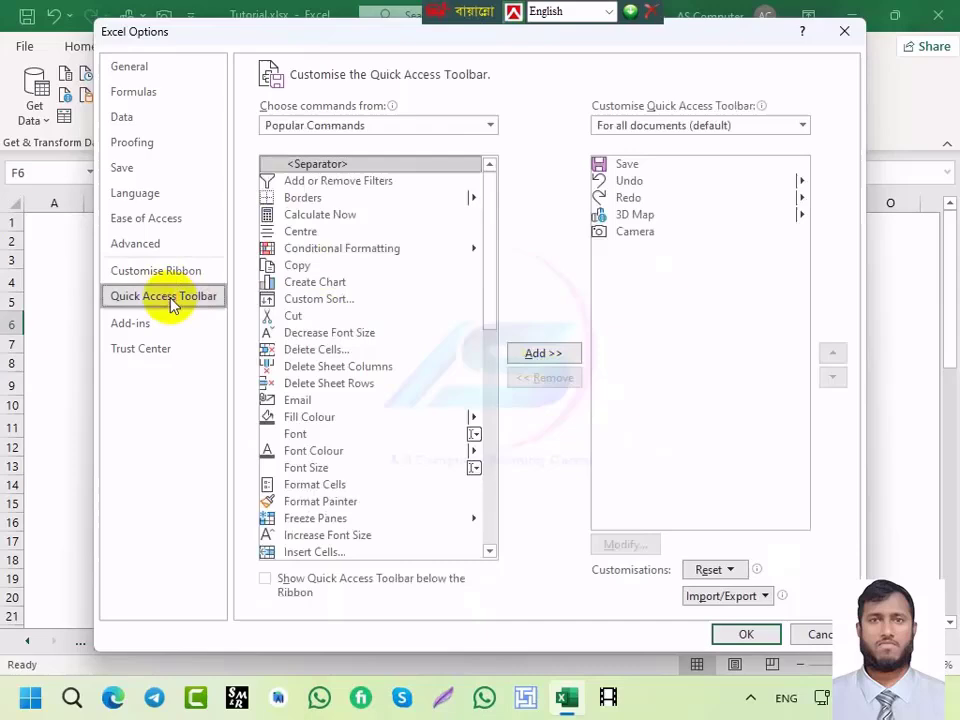
left_click(340, 126)
left_click(297, 181)
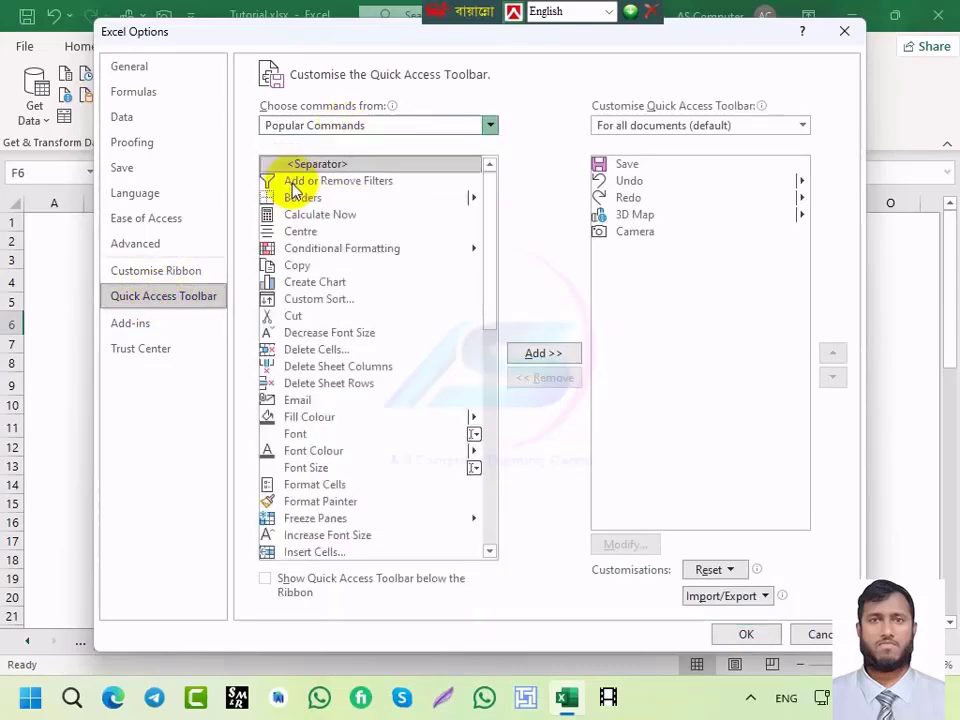
left_click(305, 233)
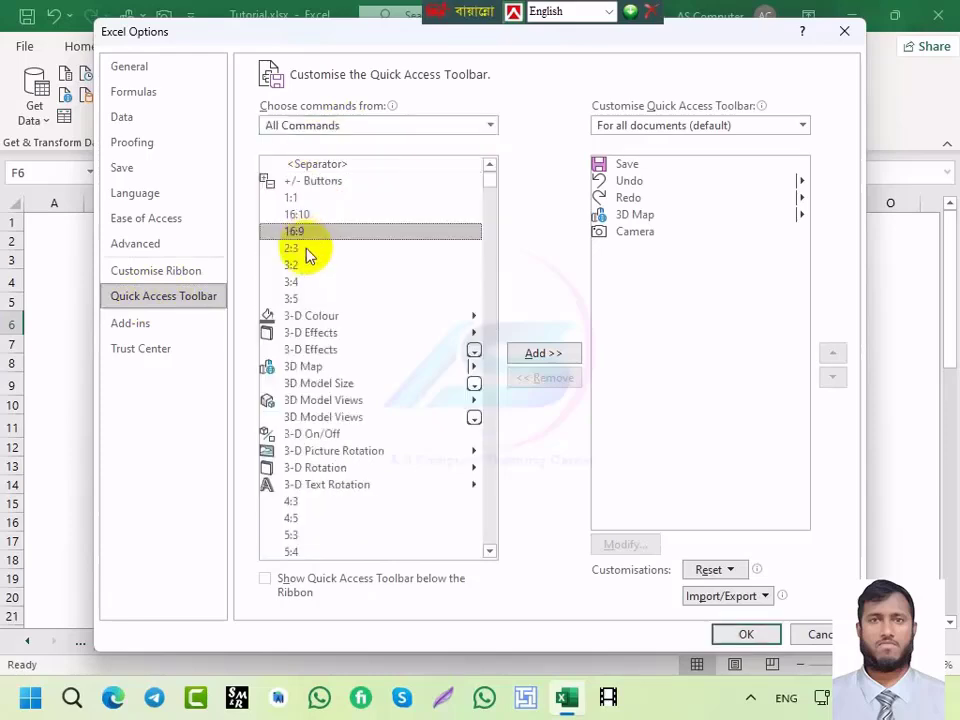
scroll(305, 255, "down", 15)
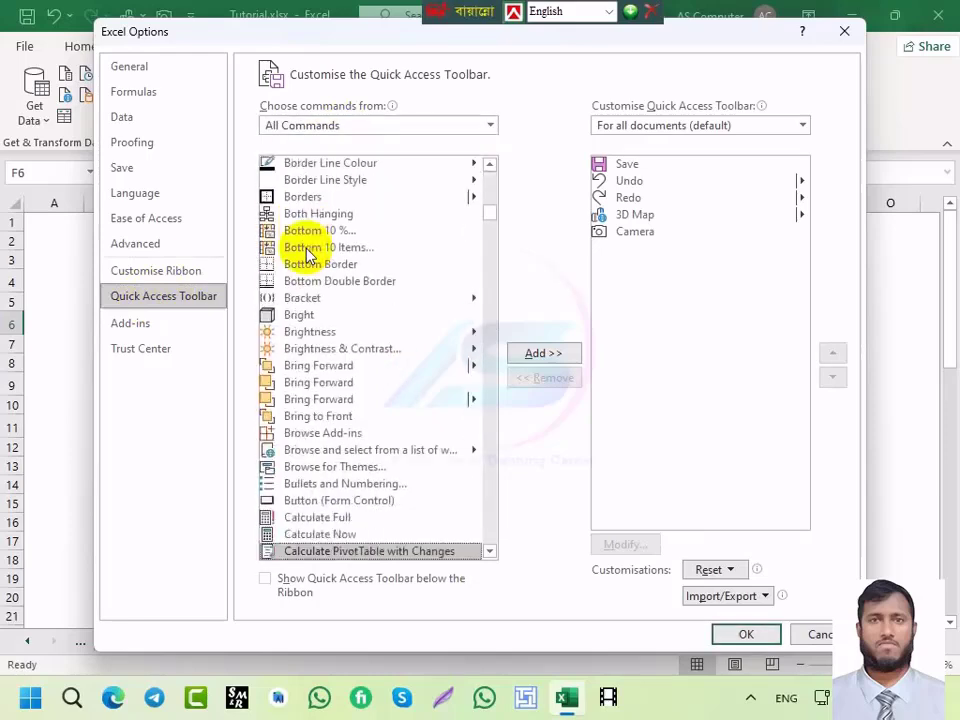
key("Down")
key("Down")
key("Down")
key("Down")
key("Down")
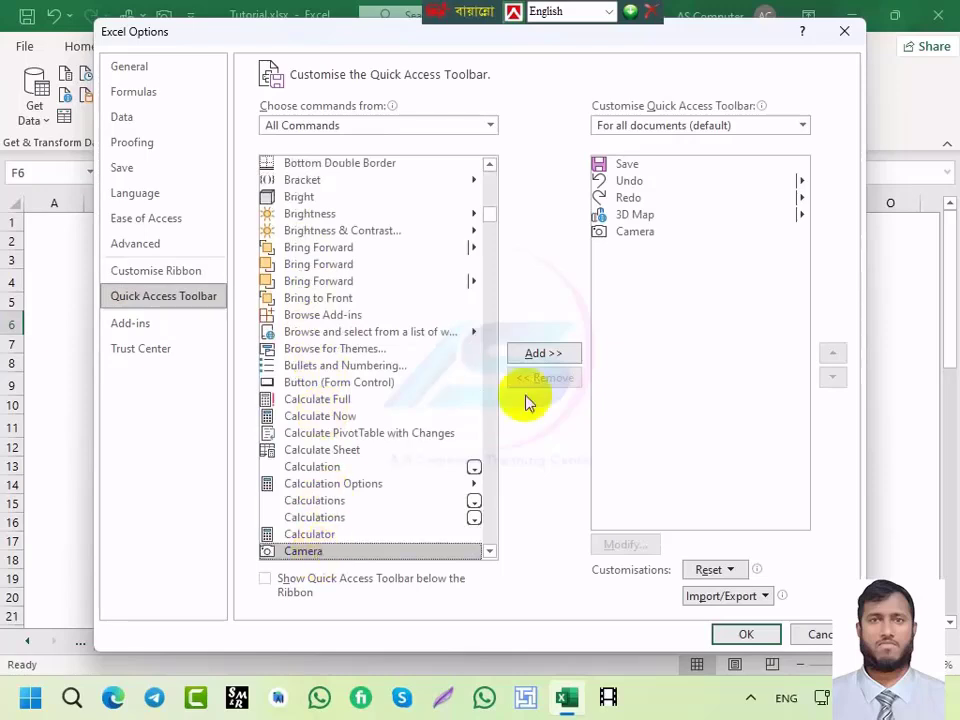
left_click(636, 234)
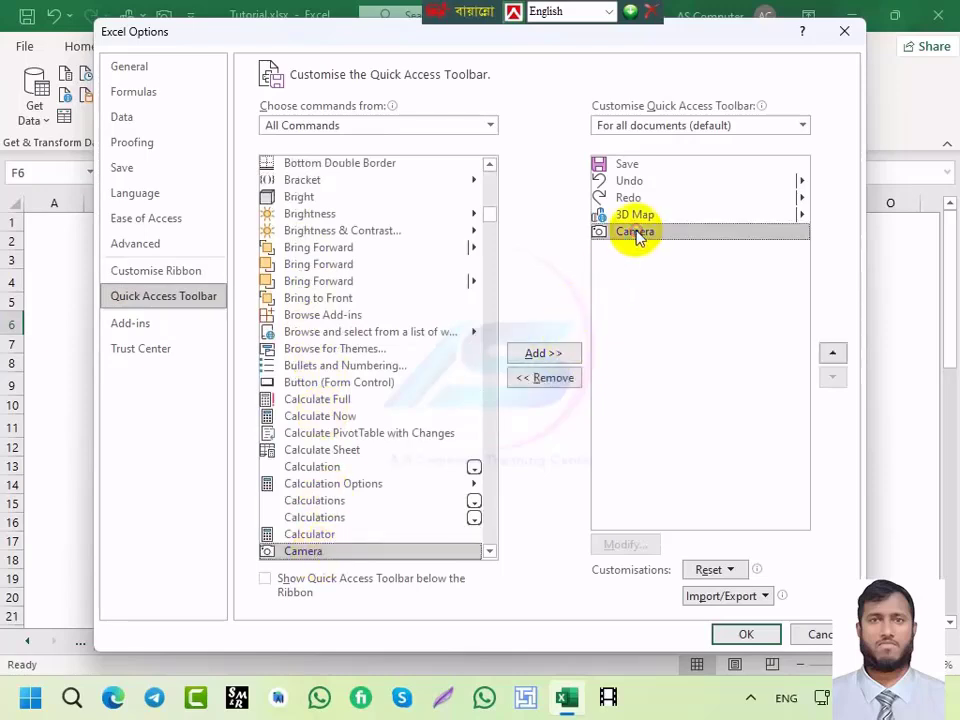
left_click(550, 380)
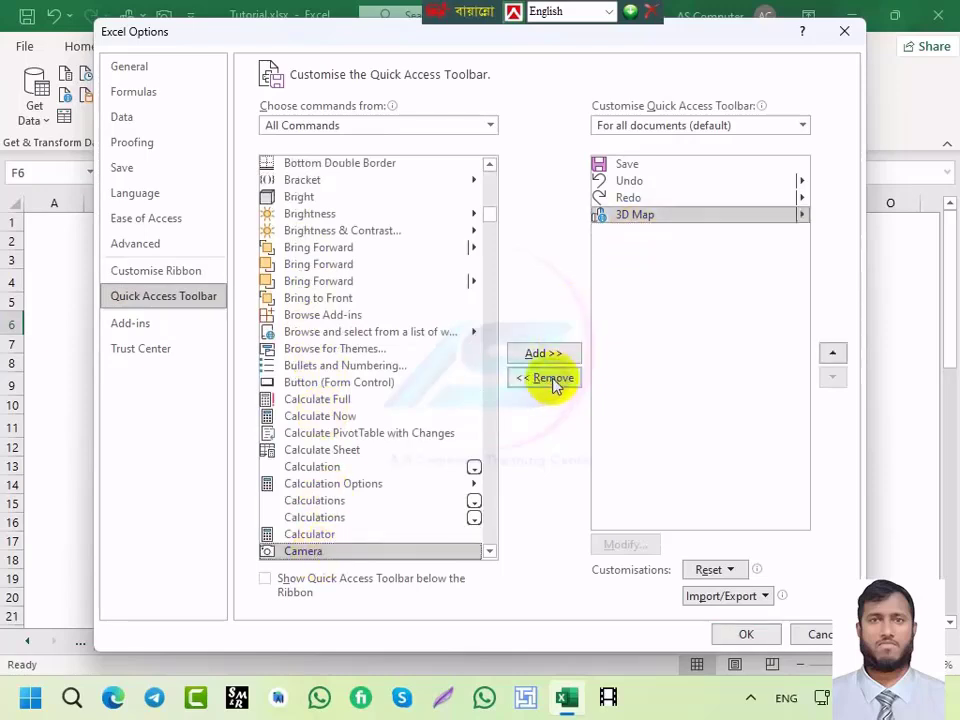
double_click(303, 551)
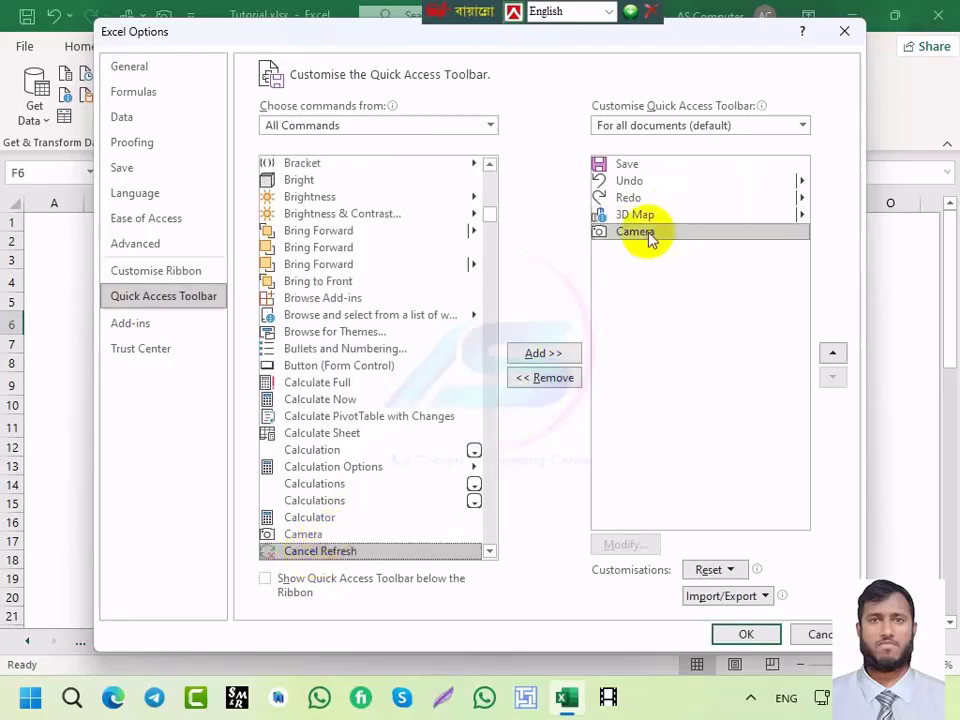
left_click(303, 534)
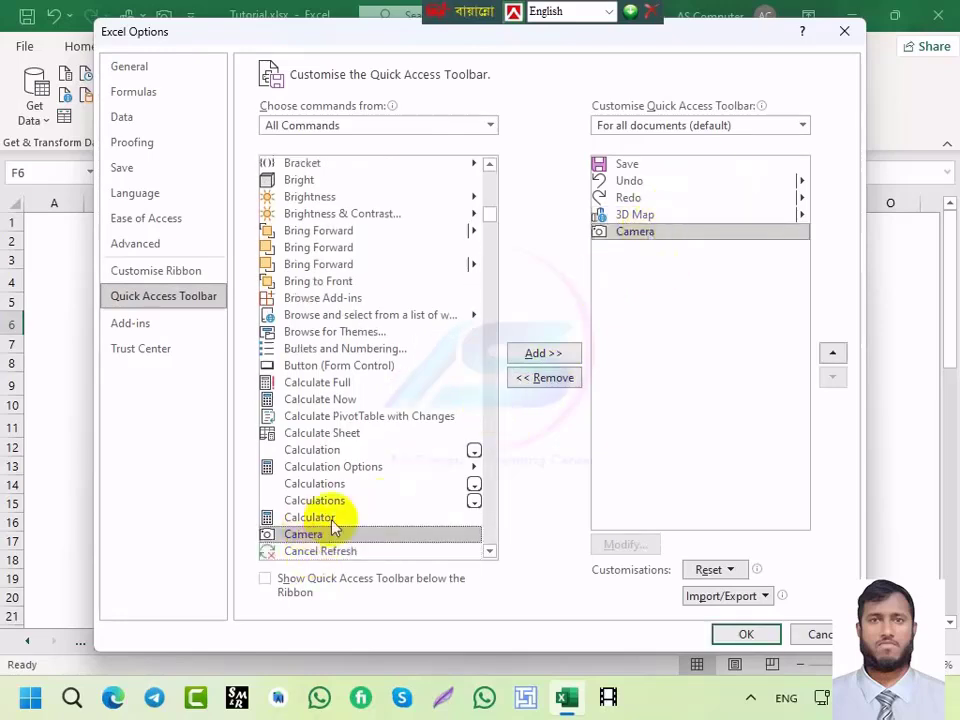
left_click(555, 353)
left_click(630, 321)
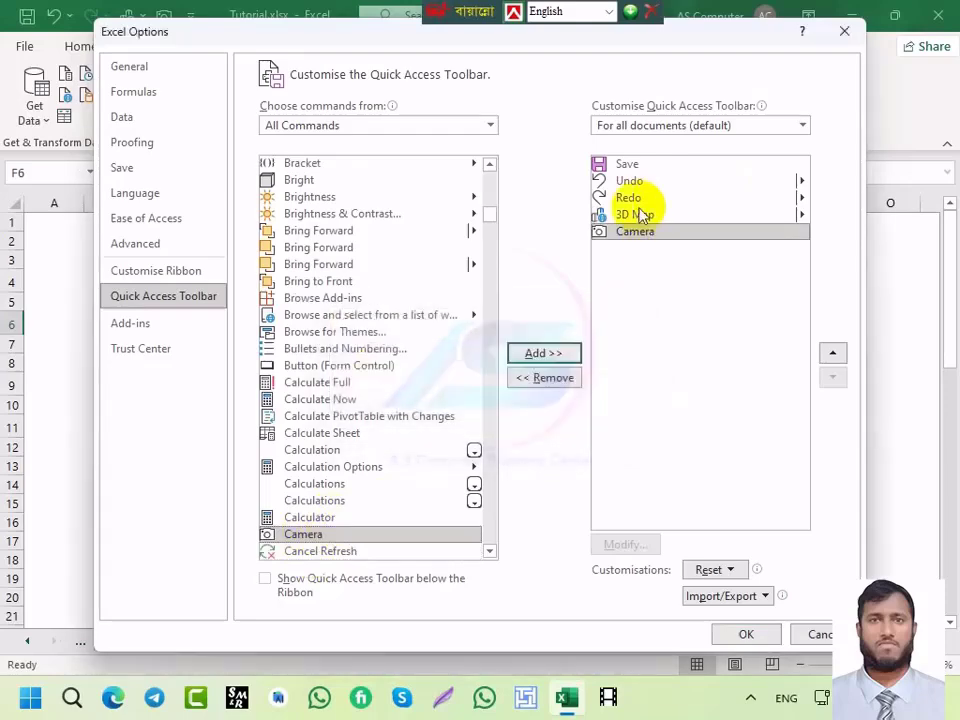
left_click(745, 633)
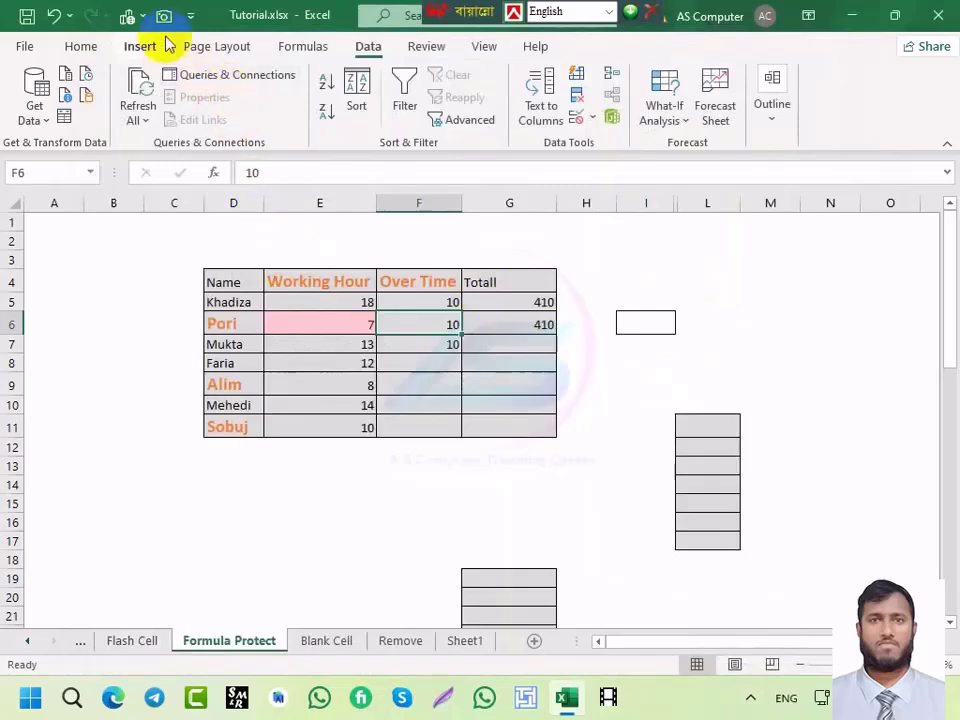
Step: Make a Camera linked picture of D4:G11, move it below the table, delete it, then open Flash Cell
left_click(257, 283)
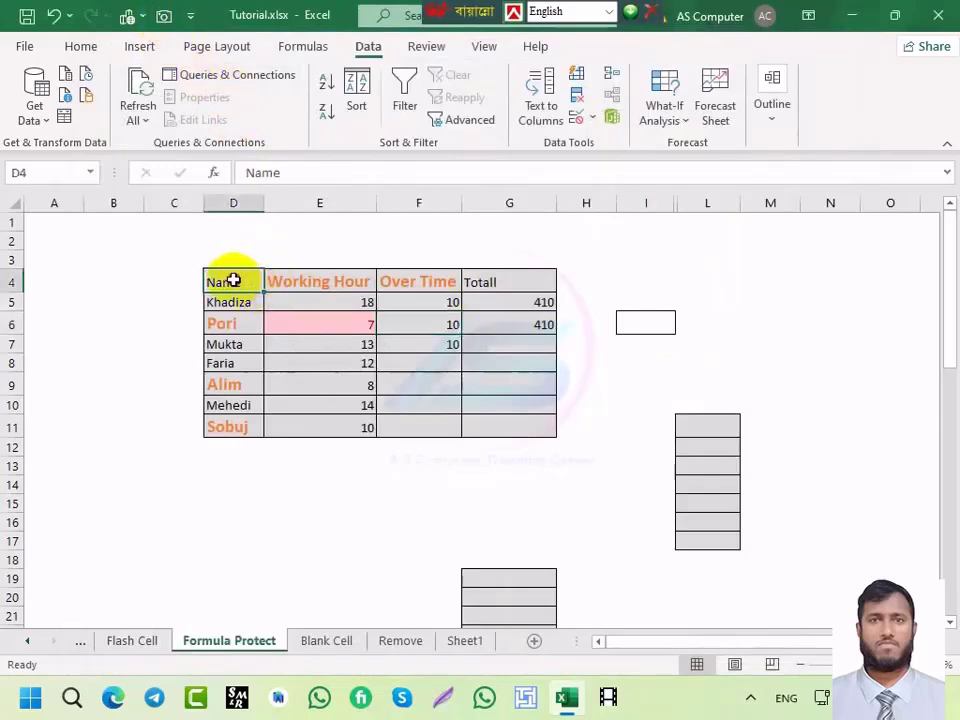
left_click_drag(229, 278, 515, 424)
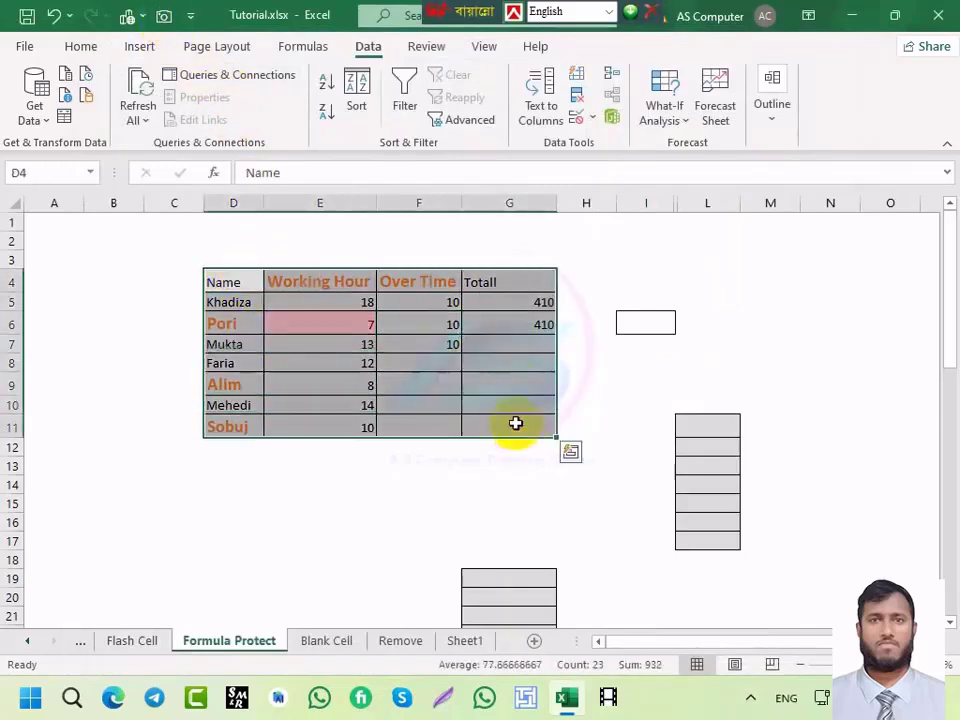
left_click(164, 17)
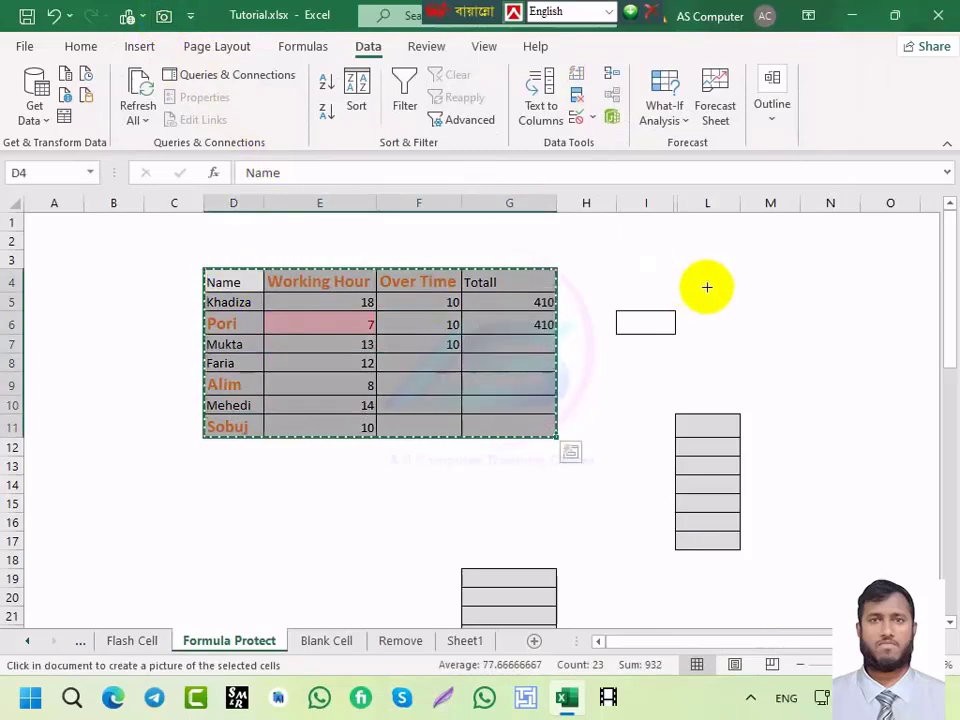
left_click_drag(698, 277, 935, 554)
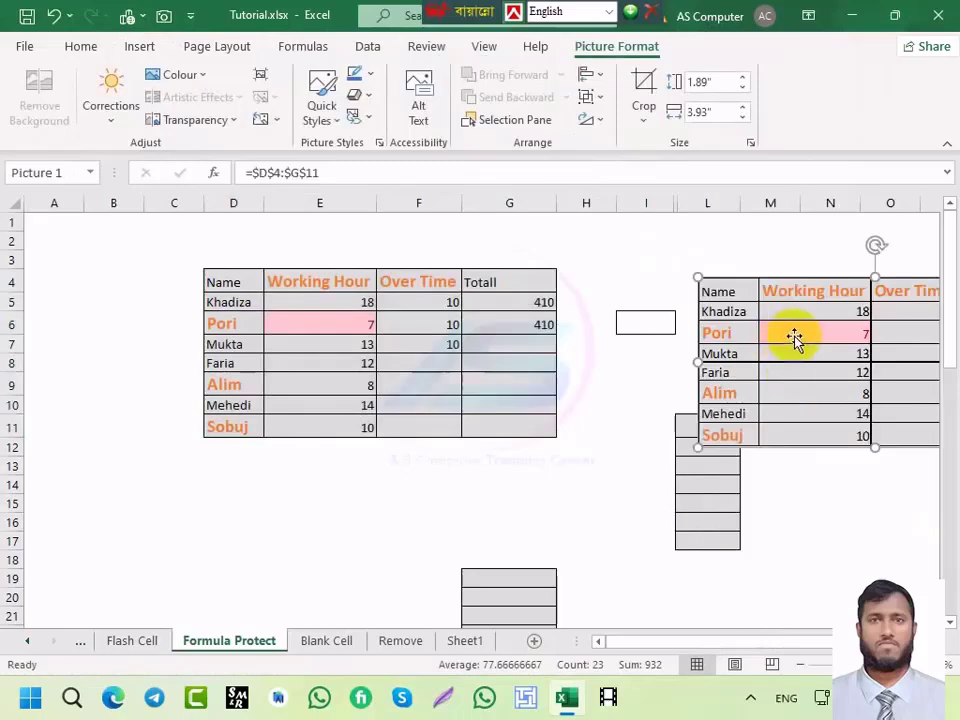
left_click_drag(793, 338, 298, 500)
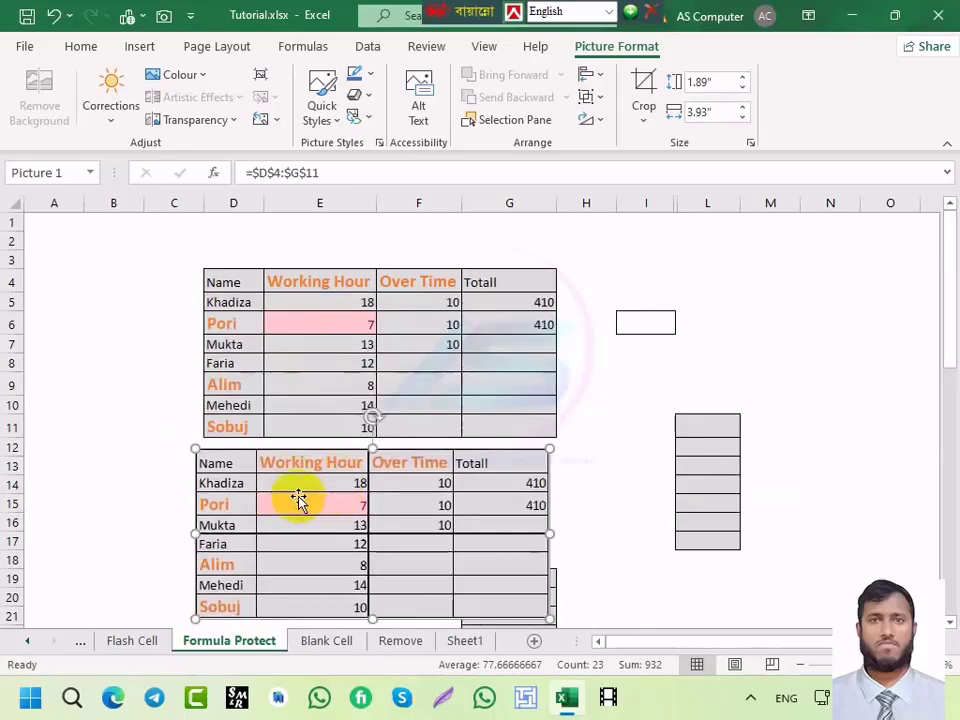
key("Delete")
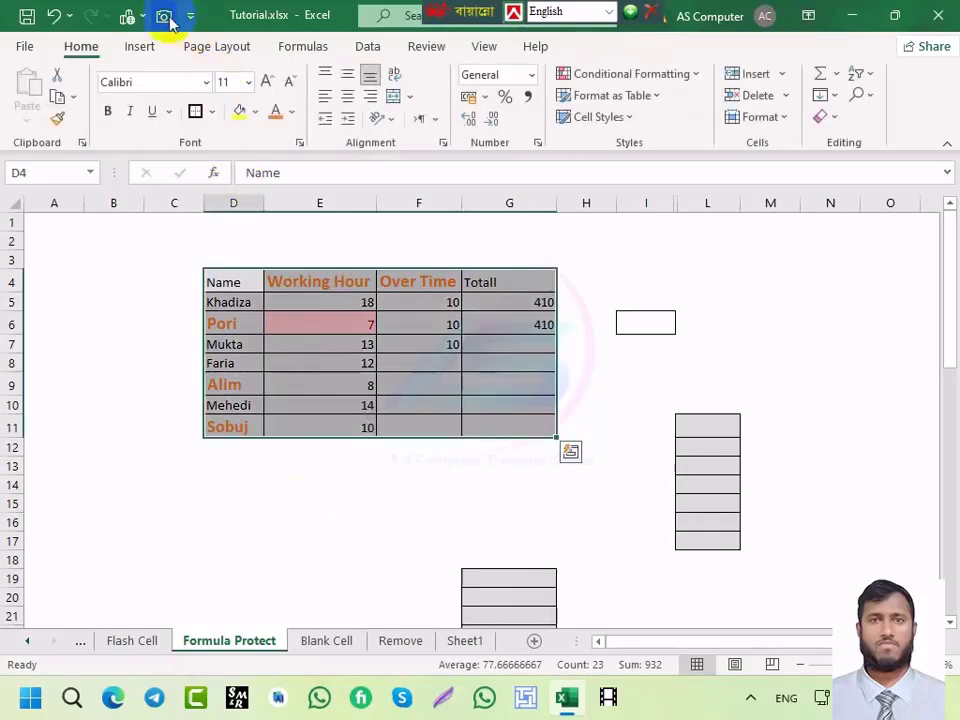
left_click(140, 648)
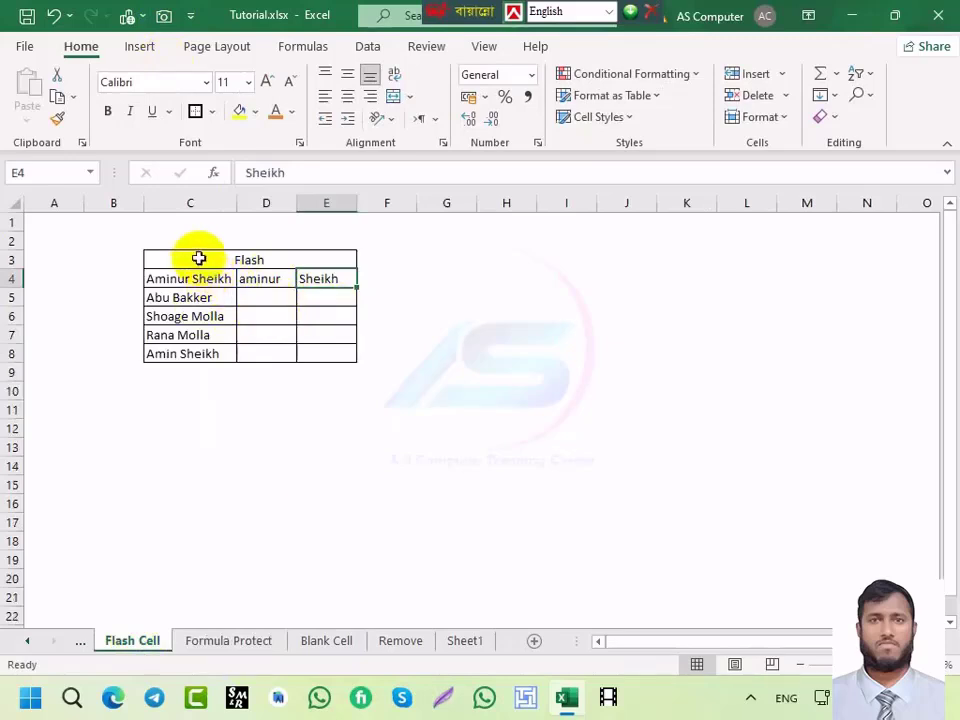
left_click_drag(199, 259, 266, 358)
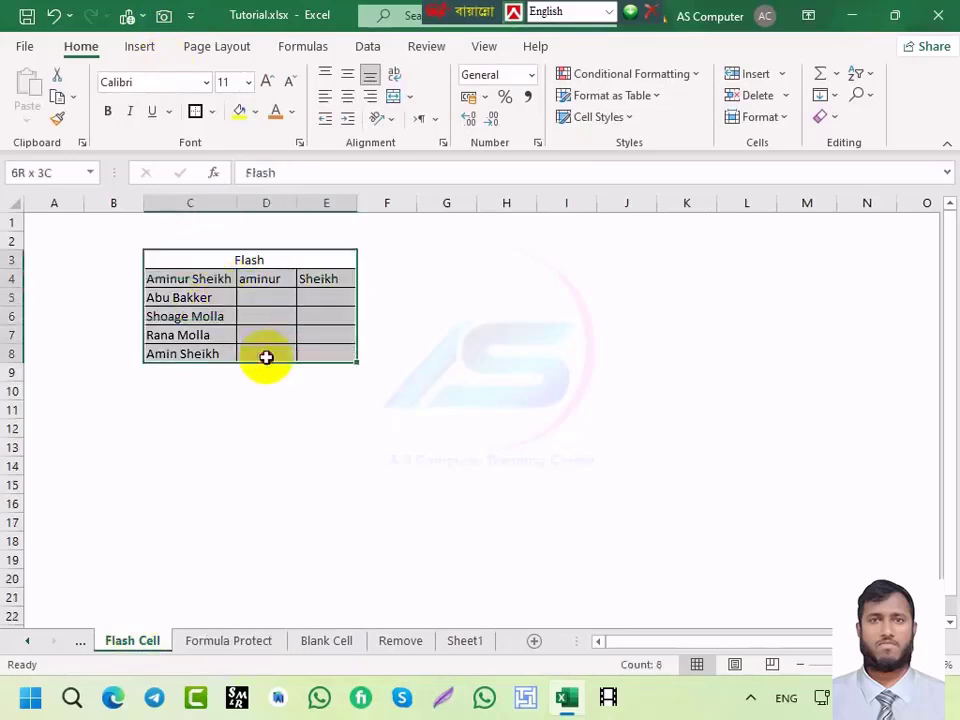
left_click(162, 17)
left_click(483, 297)
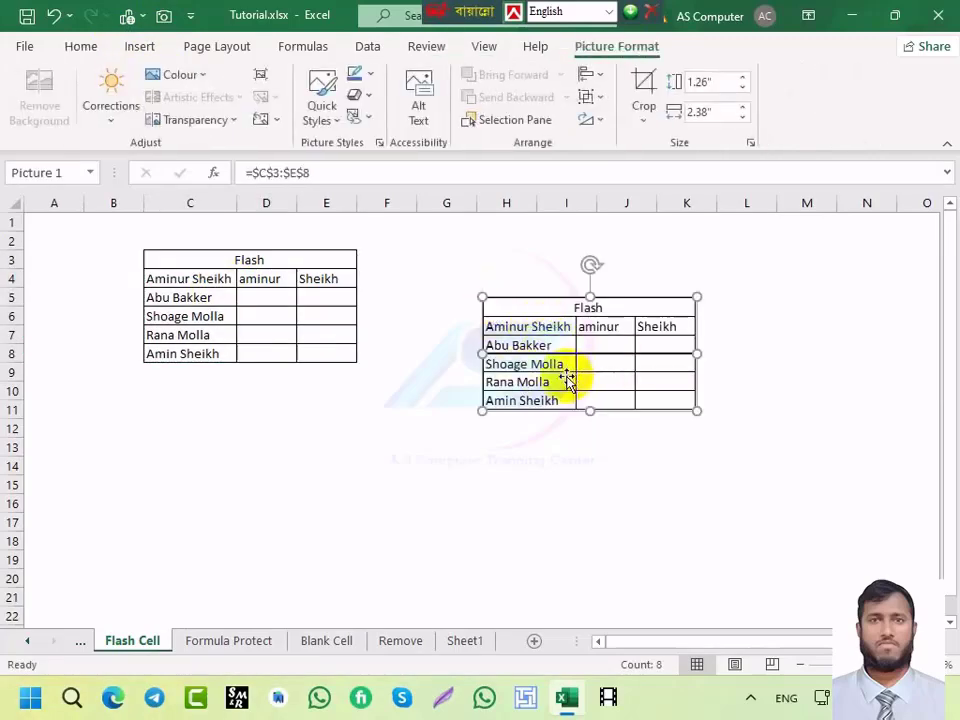
left_click(542, 506)
left_click(553, 370)
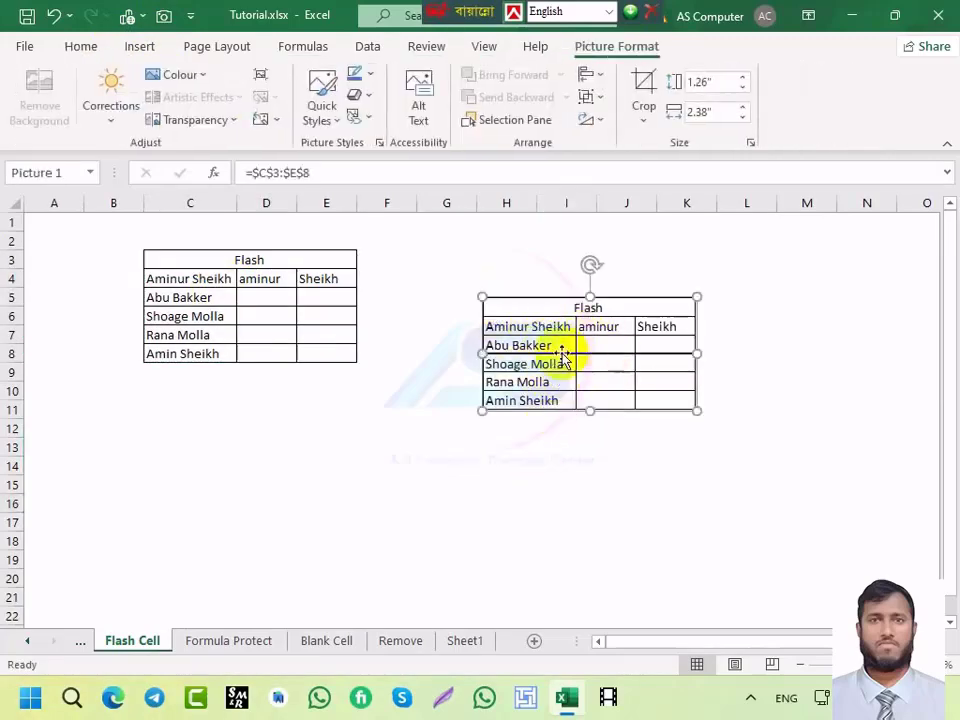
key("Delete")
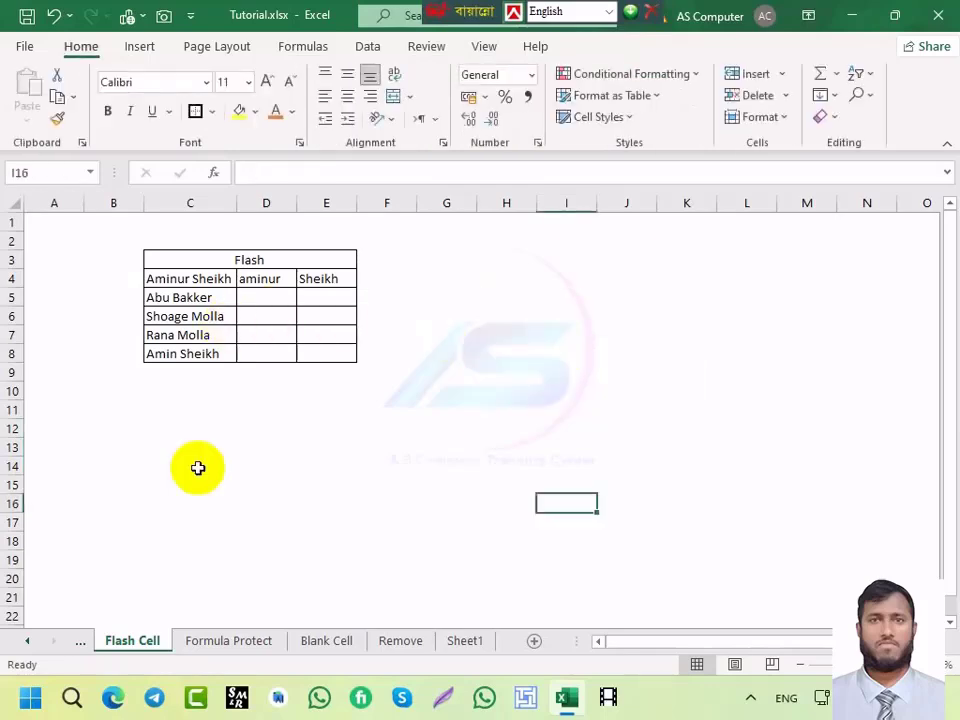
left_click(81, 641)
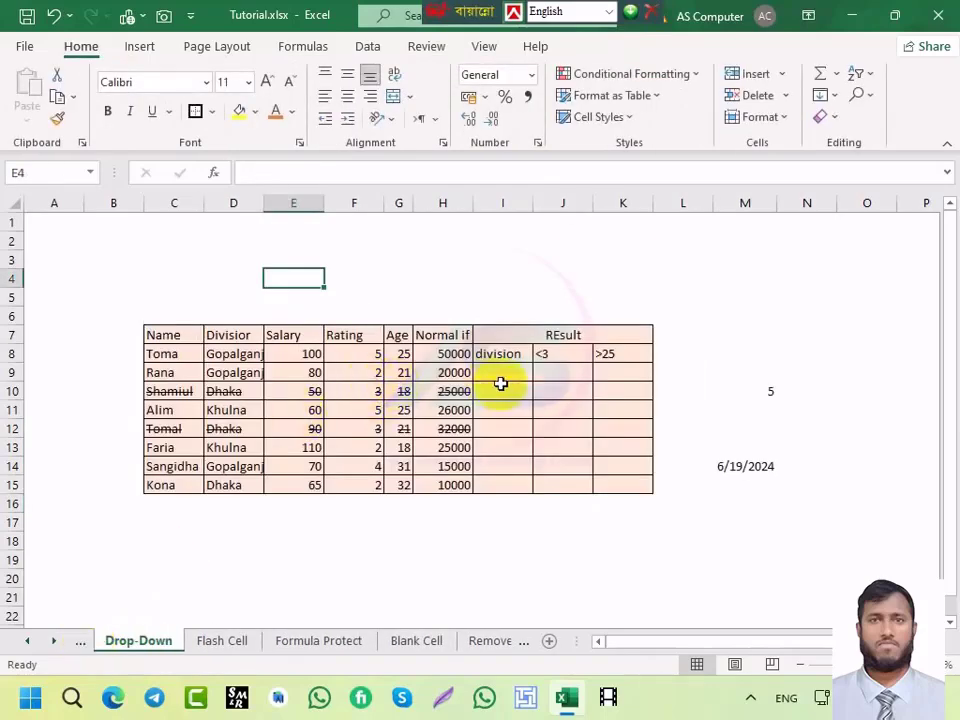
scroll(368, 383, "down", 1)
scroll(368, 383, "down", 1)
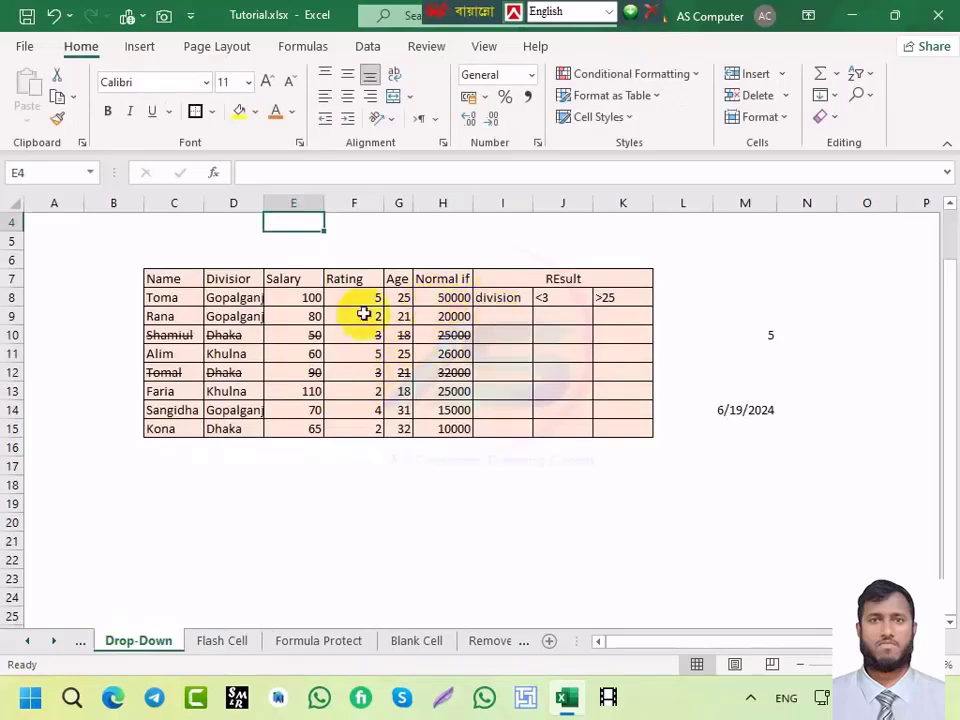
left_click_drag(160, 279, 564, 429)
left_click(164, 18)
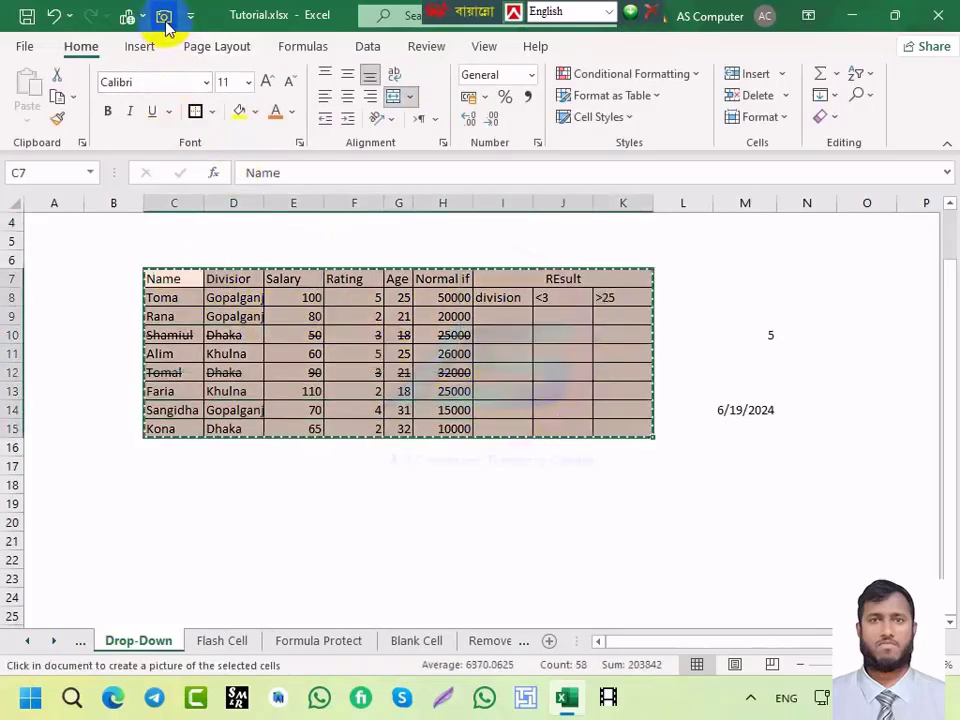
left_click(154, 525)
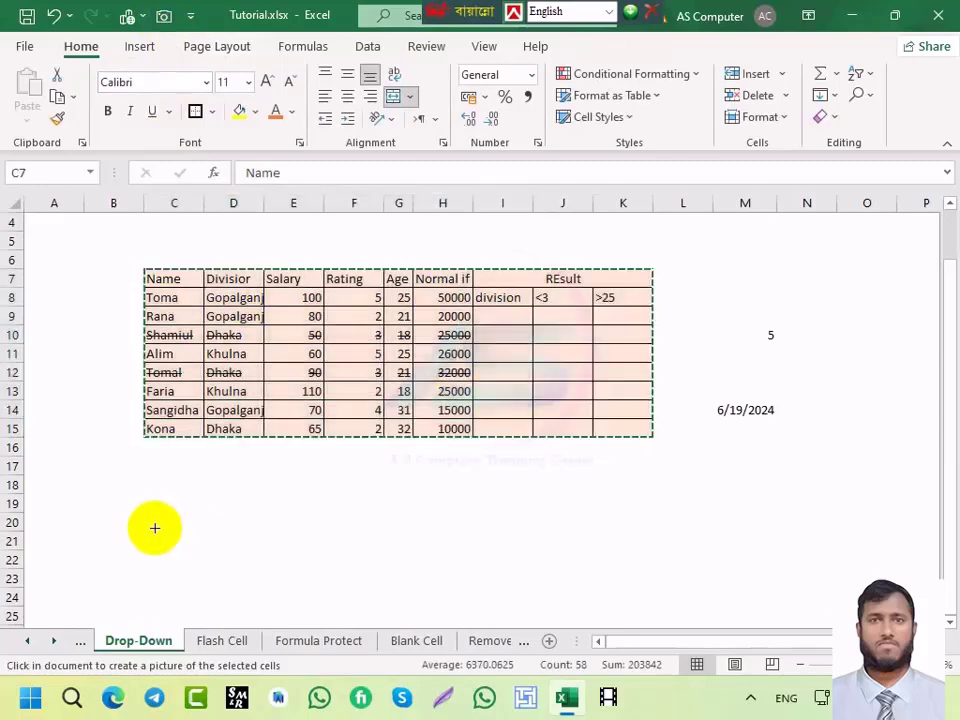
scroll(233, 455, "down", 2)
scroll(585, 476, "down", 1)
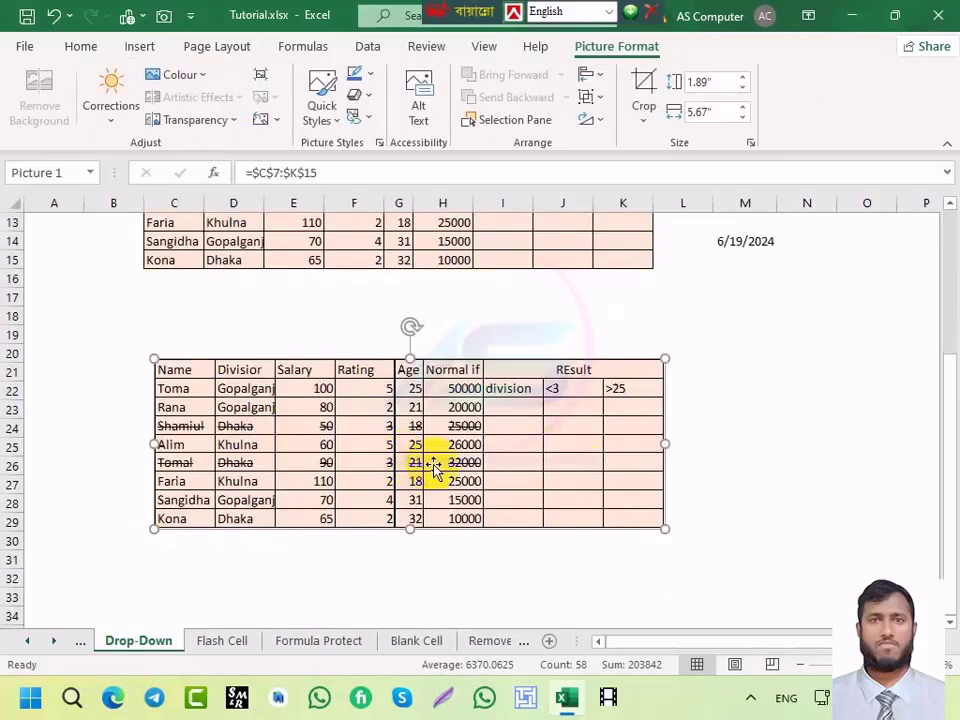
key("Delete")
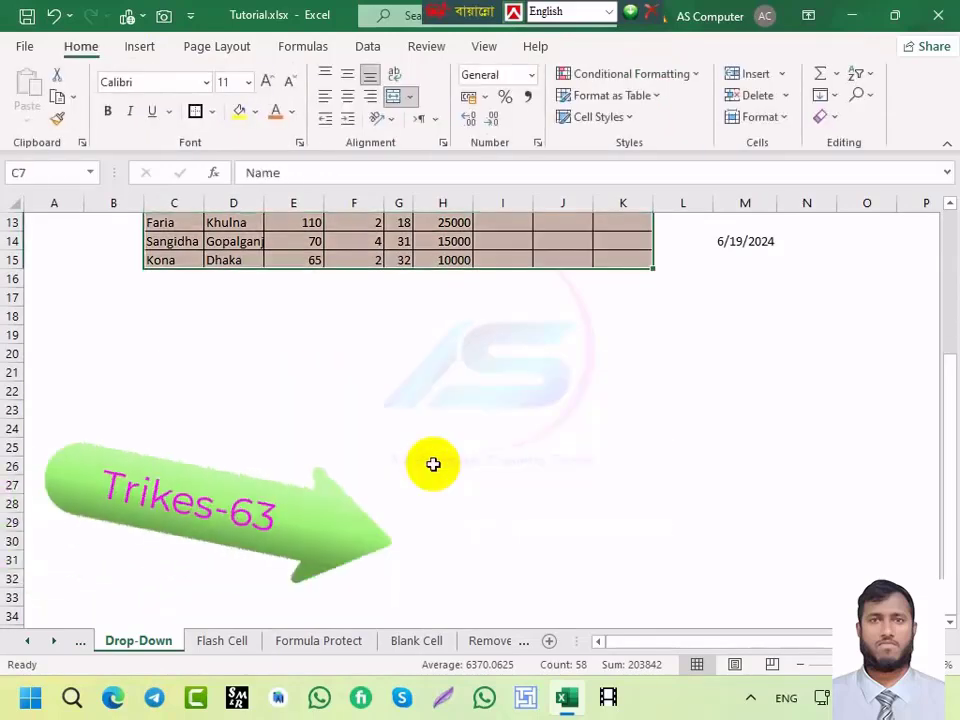
Step: Enter lgkhlgk, flhklf, lghklgk, gfhkgl and lklgh downward starting at H23
left_click(415, 404)
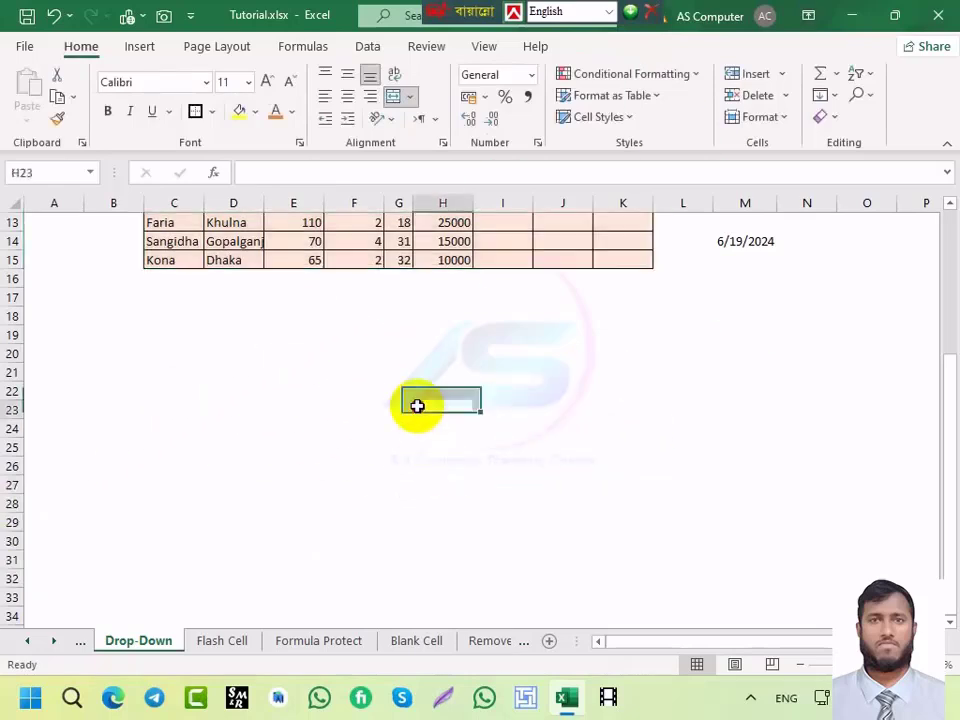
type("lgkhlgk")
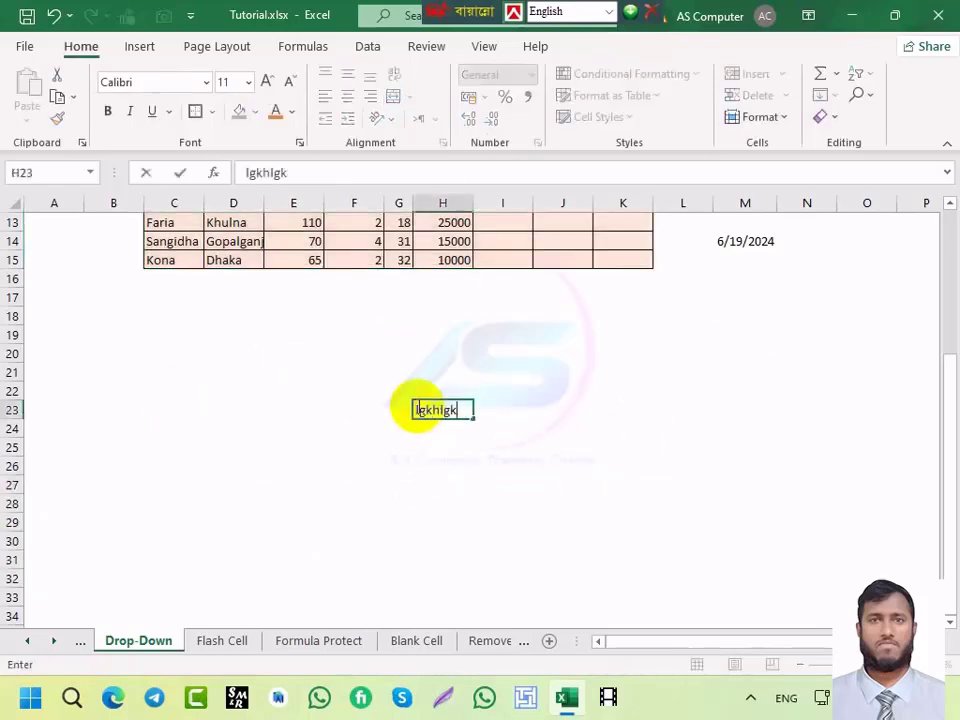
key("Return")
type("flhklf")
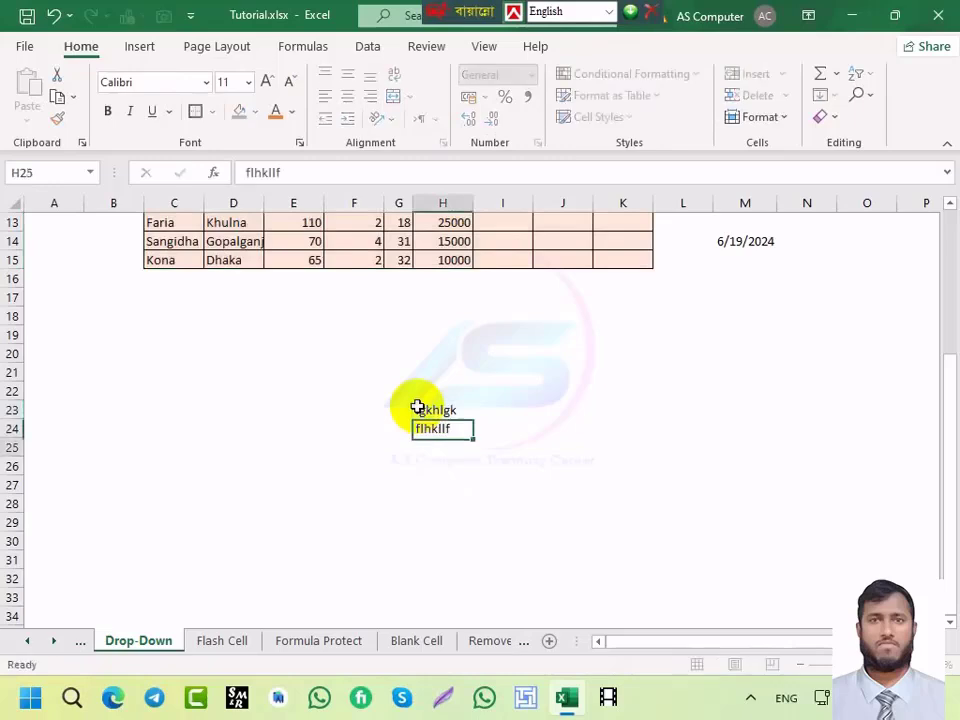
key("Return")
type("lghklgk")
key("Return")
type("gfhkgl")
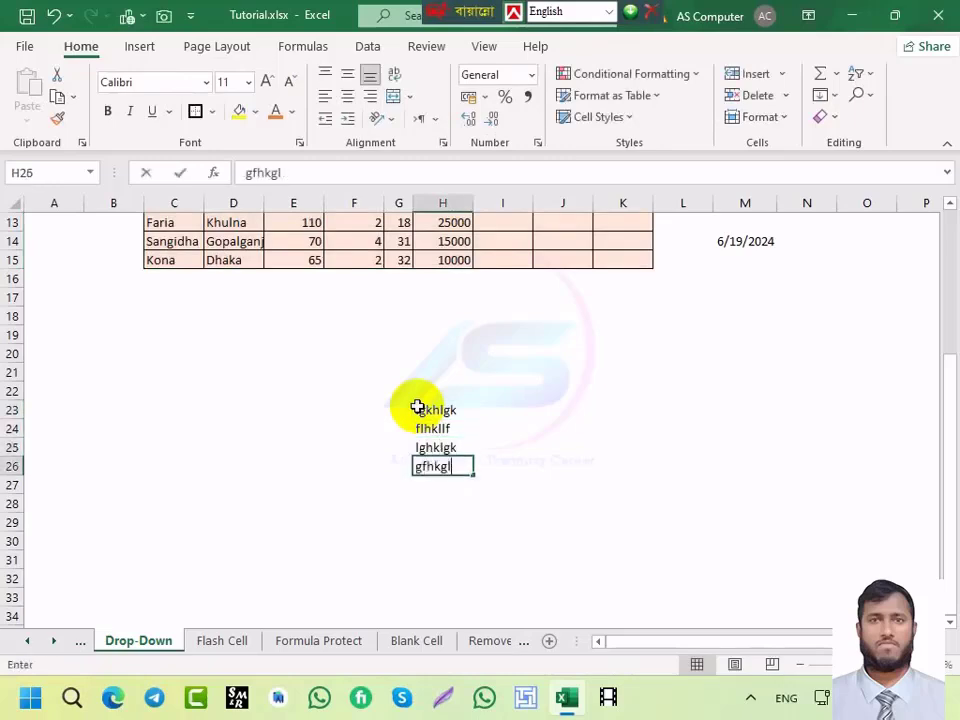
key("Return")
type("lklgh")
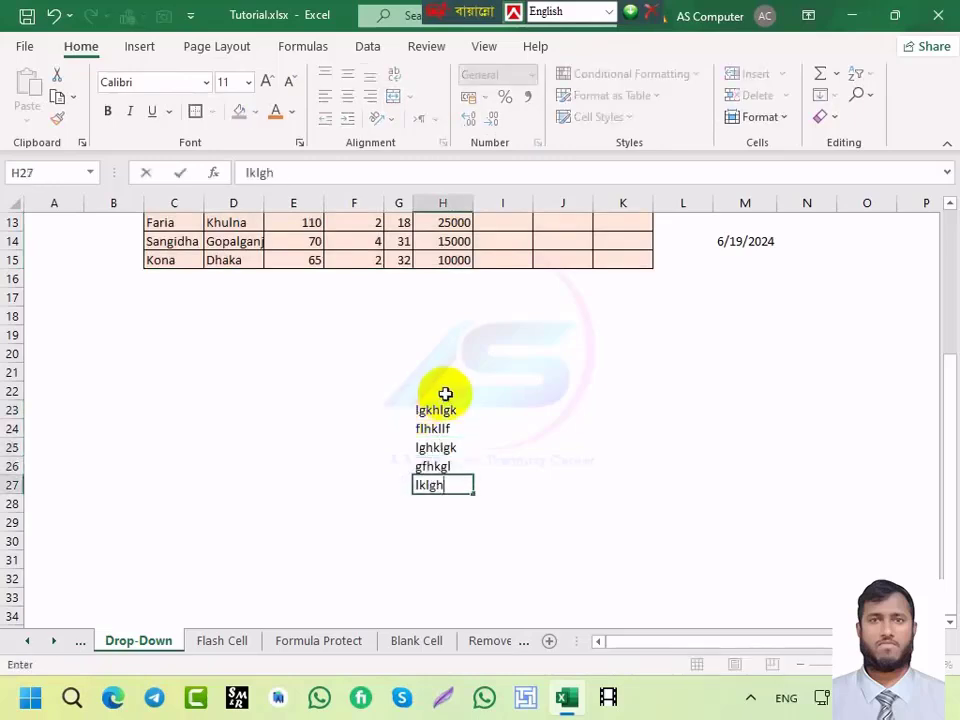
Step: Enter jfhkj, jfhkj, lgkfdj and lfkglf upward from H22 to H19 using Shift+Enter
left_click(426, 393)
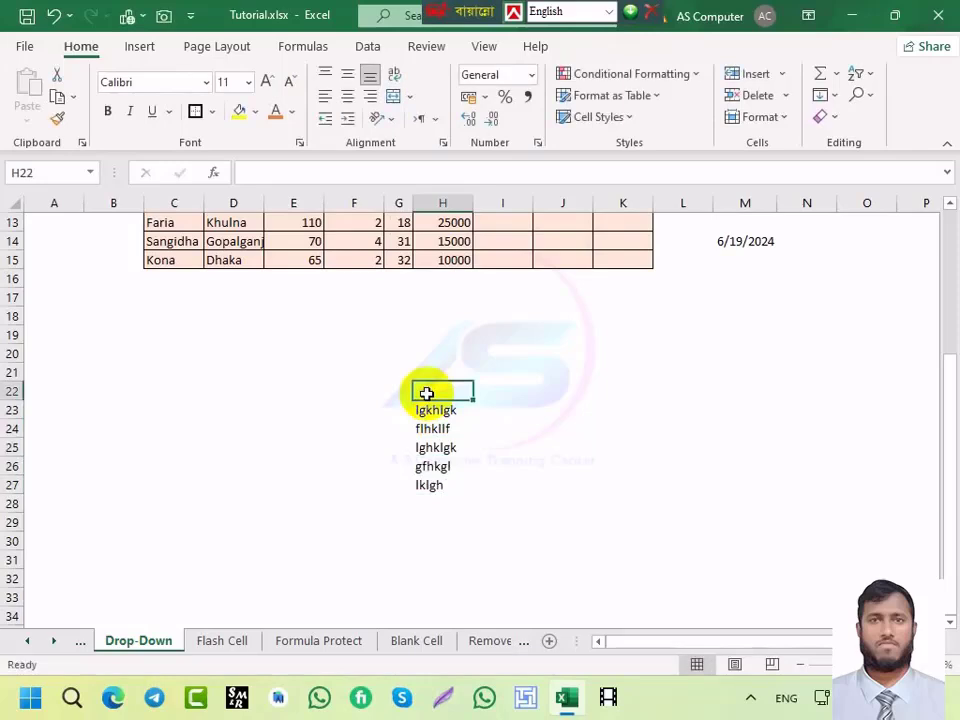
type("jfhkj")
key("shift+Return")
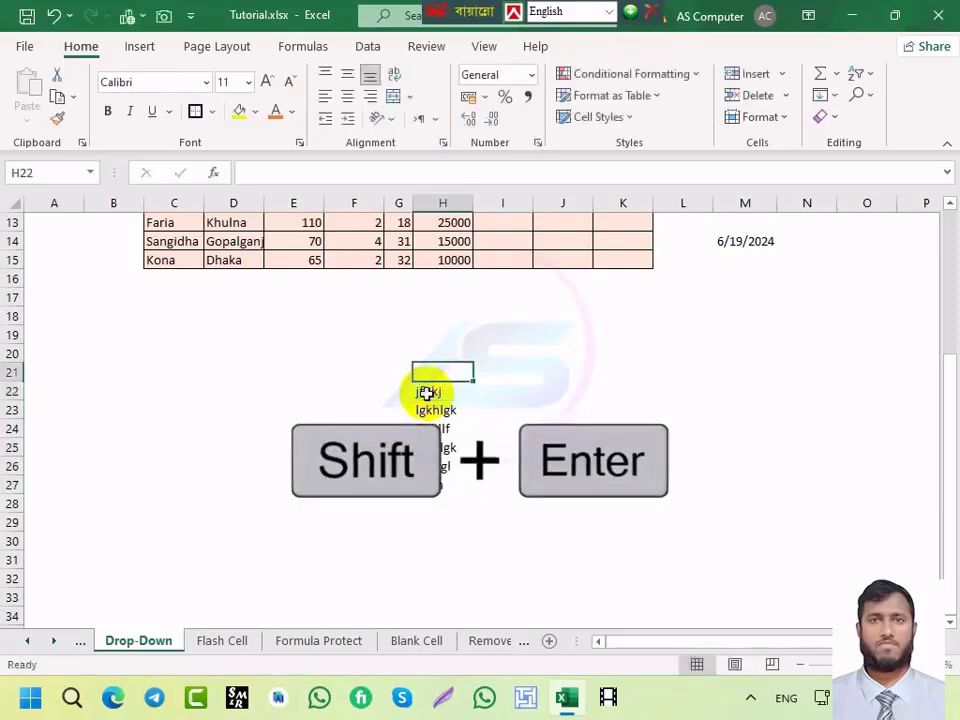
type("jfhkj")
key("shift+Return")
type("lgkfdj")
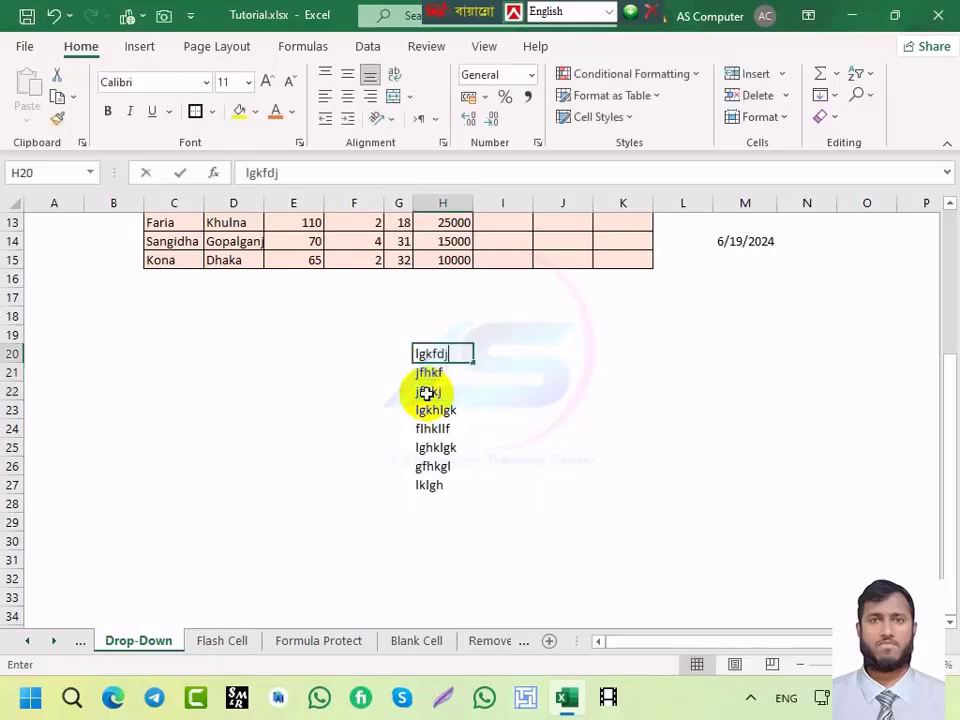
key("shift+Return")
type("lfkglf")
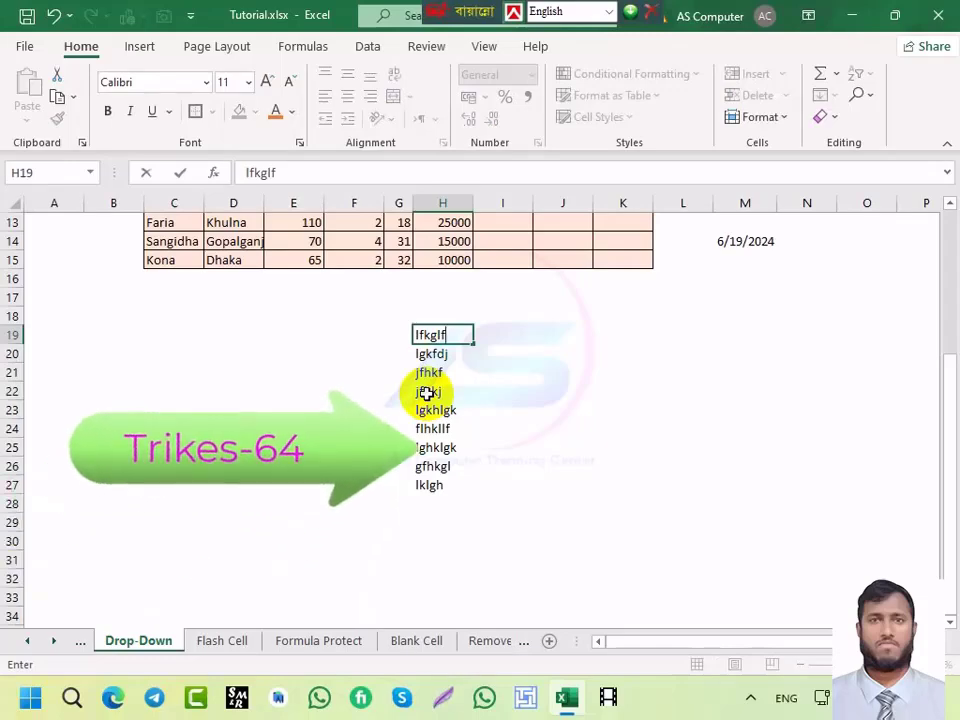
Step: Colour the 20000 in H9 orange and give D8 and I8 a 12-point font size
scroll(427, 392, "up", 4)
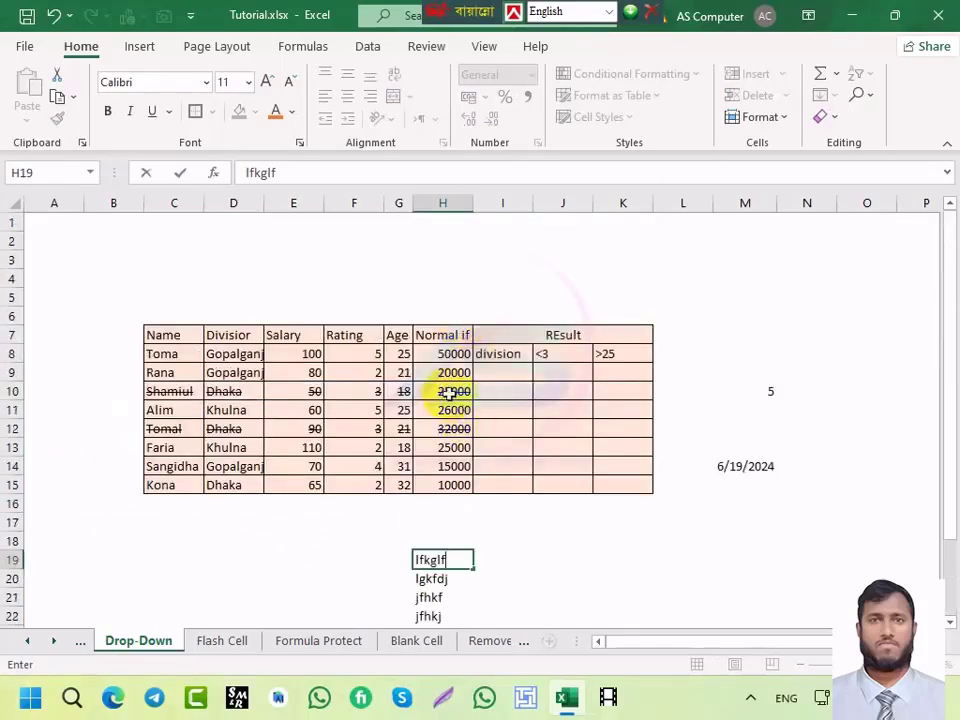
left_click(442, 372)
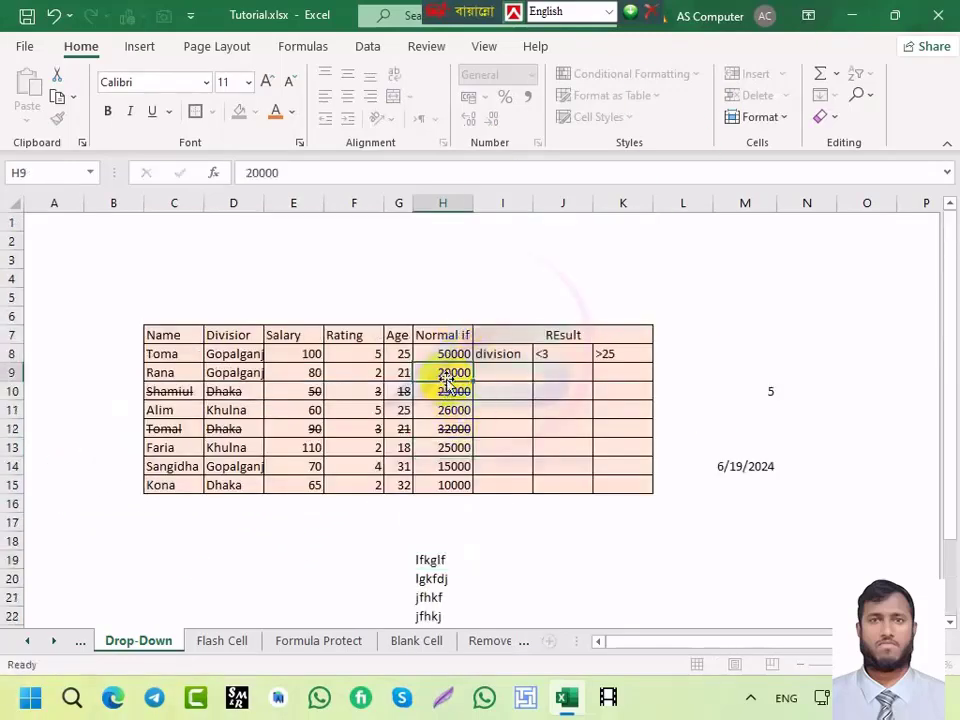
left_click(273, 113)
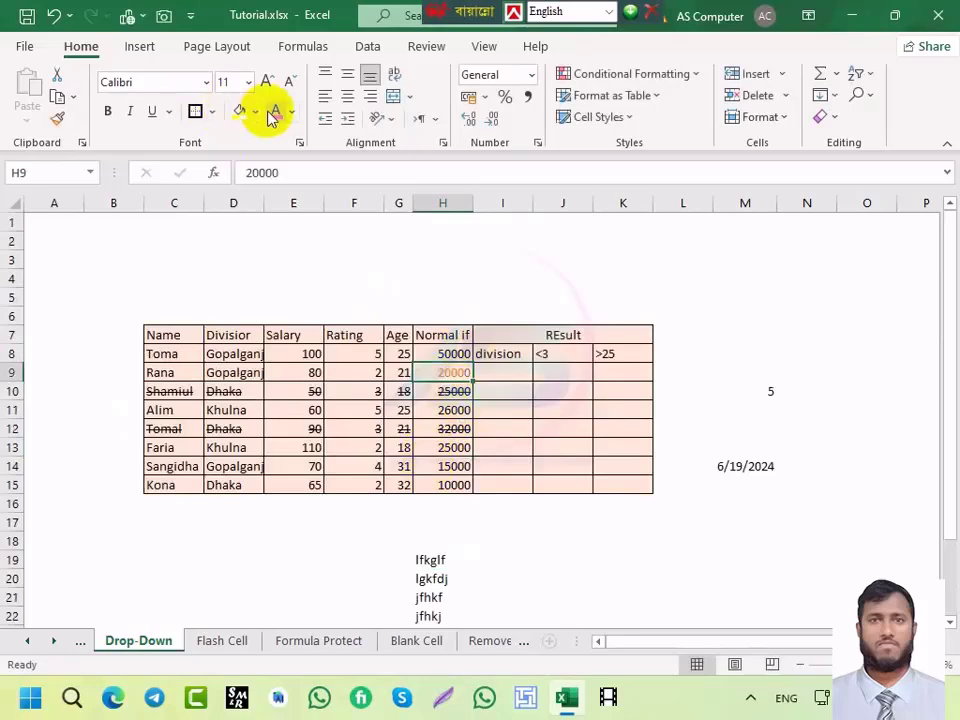
left_click(510, 357)
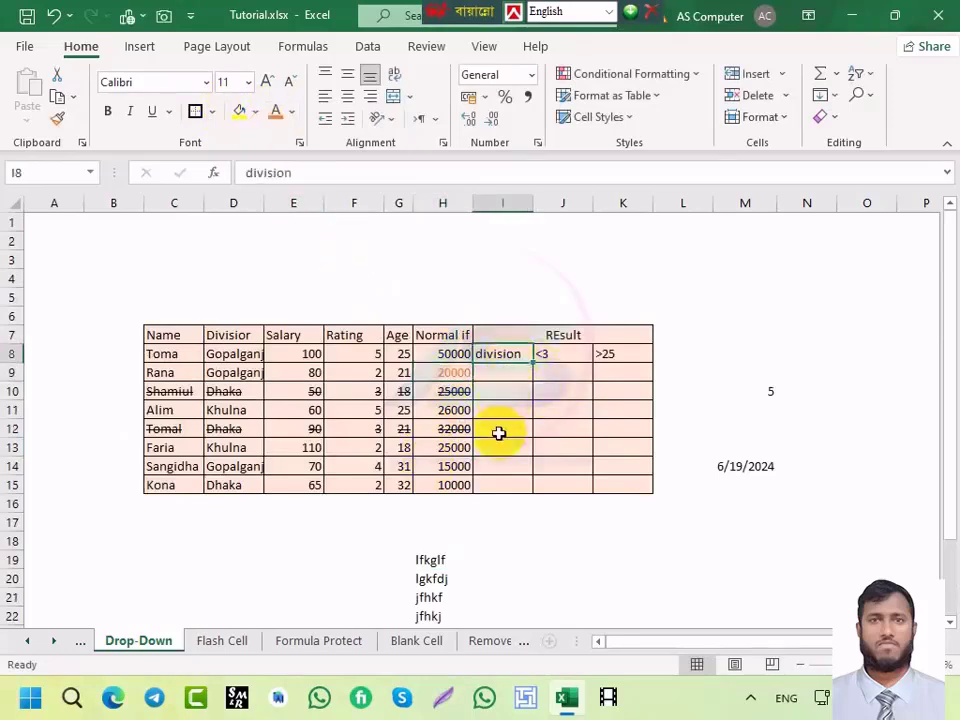
key("F4")
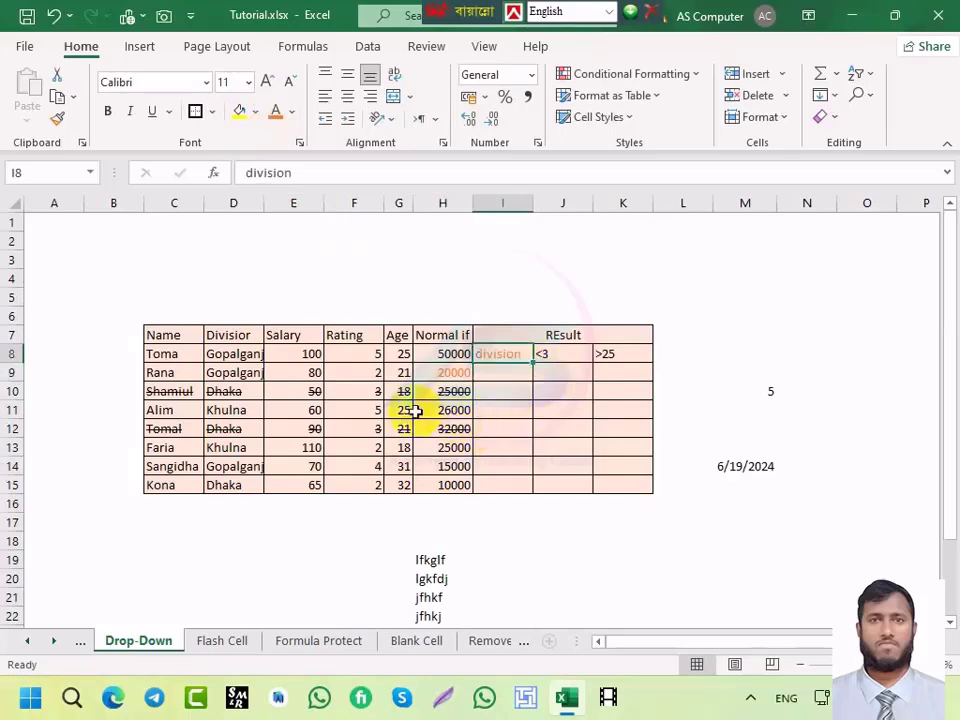
left_click(236, 354)
key("ctrl+y")
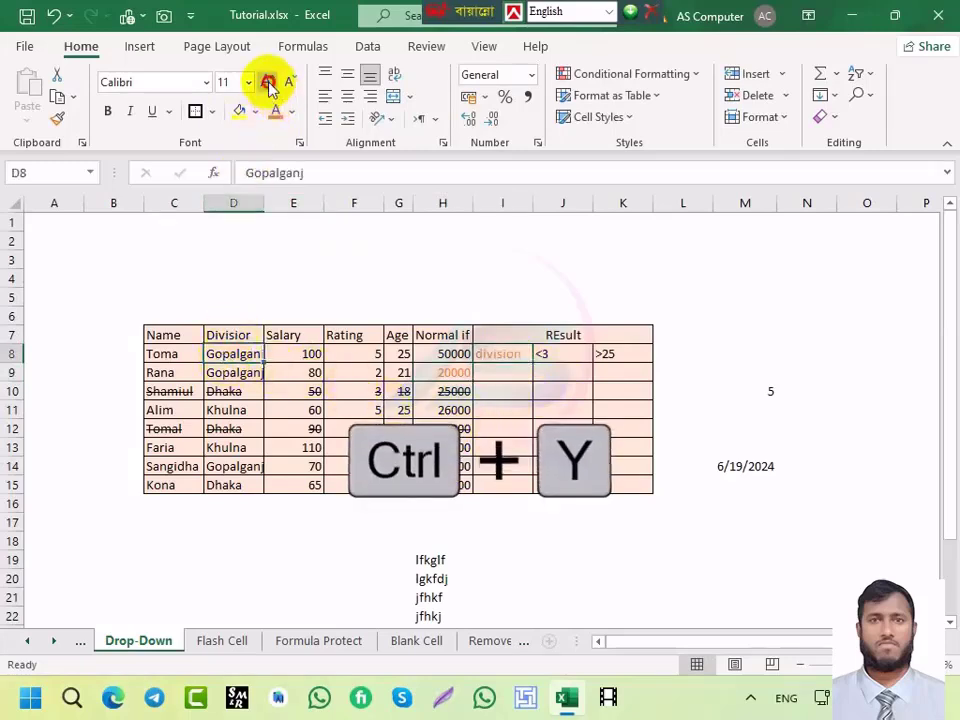
left_click(508, 355)
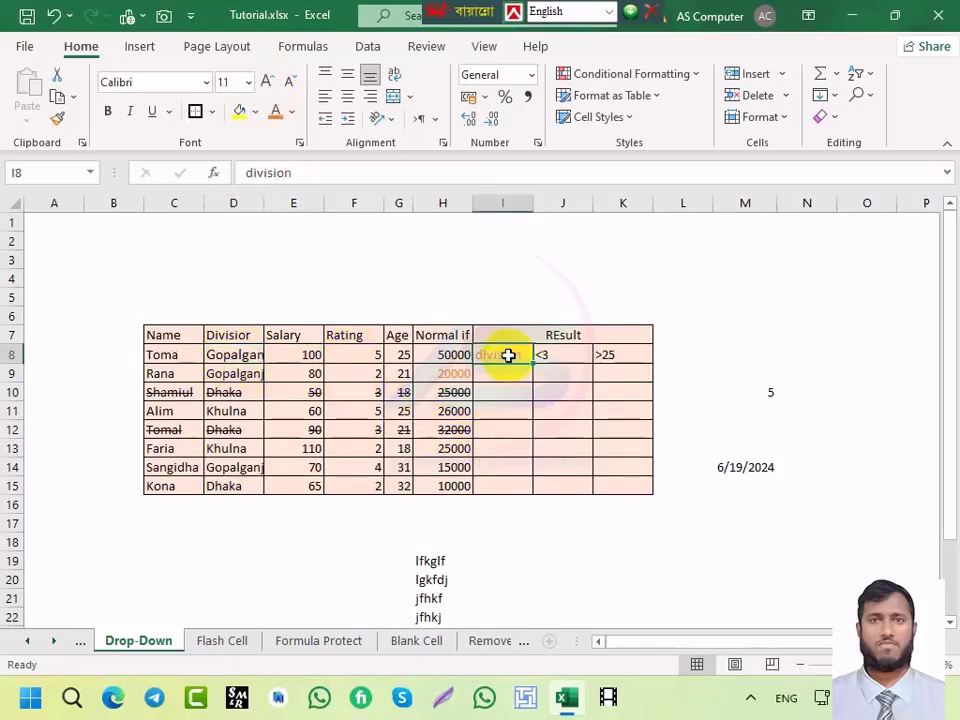
key("ctrl+y")
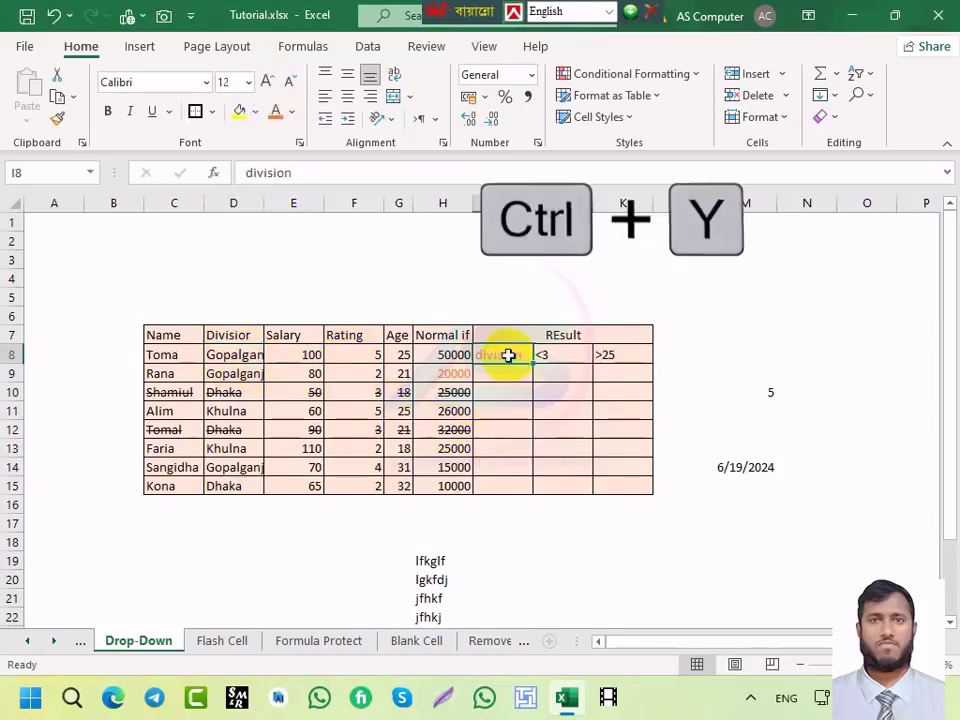
Step: Make Gopalganj in D8 and division in I8 bold
left_click(241, 360)
left_click(107, 111)
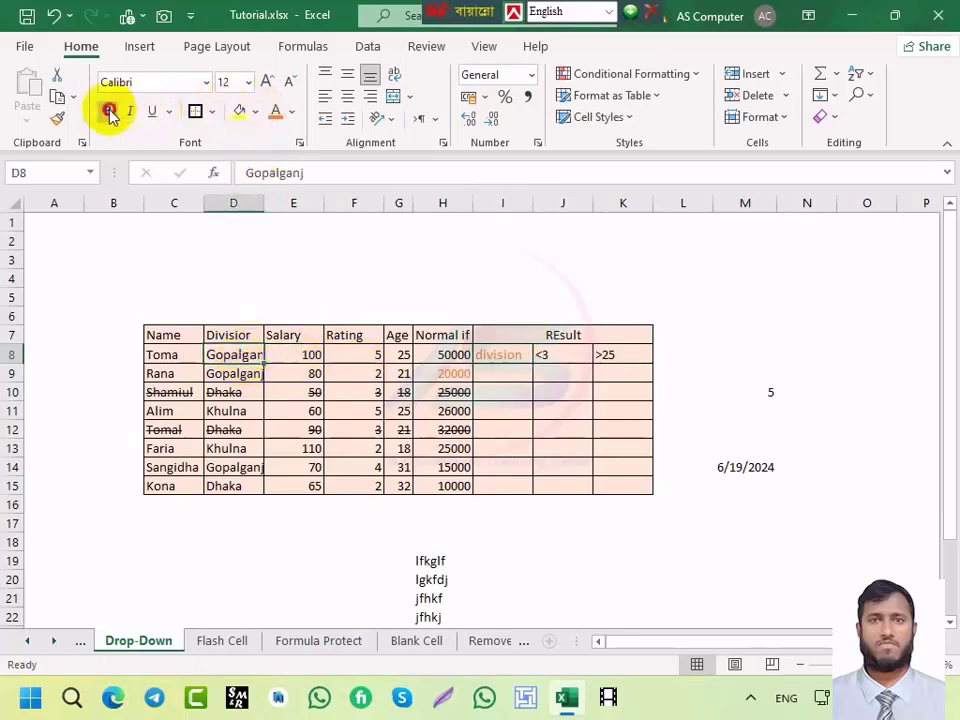
left_click(508, 357)
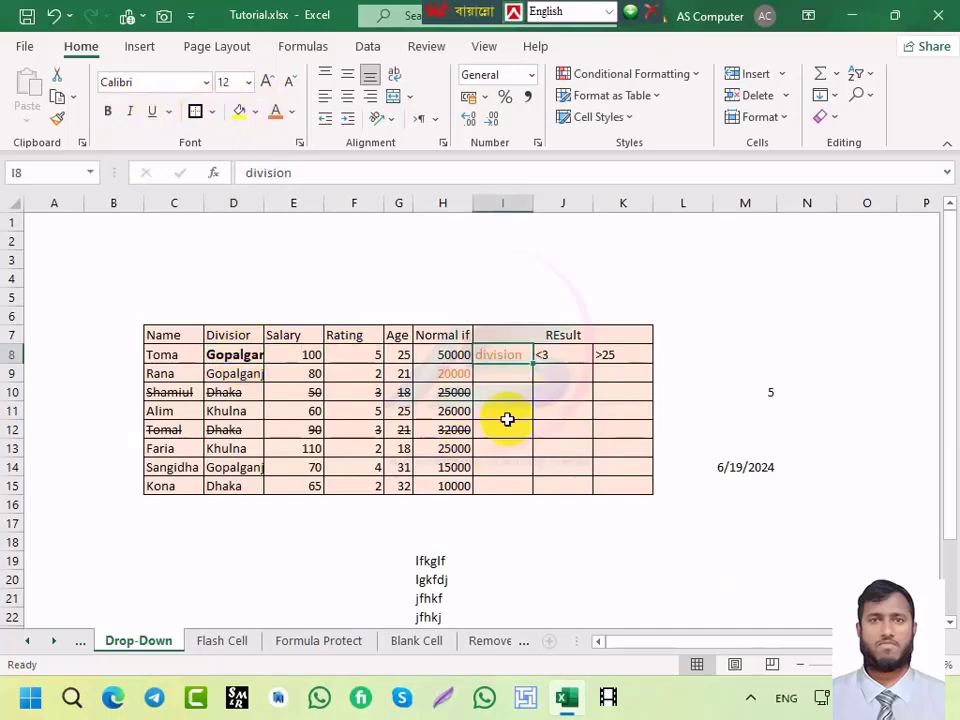
key("ctrl+b")
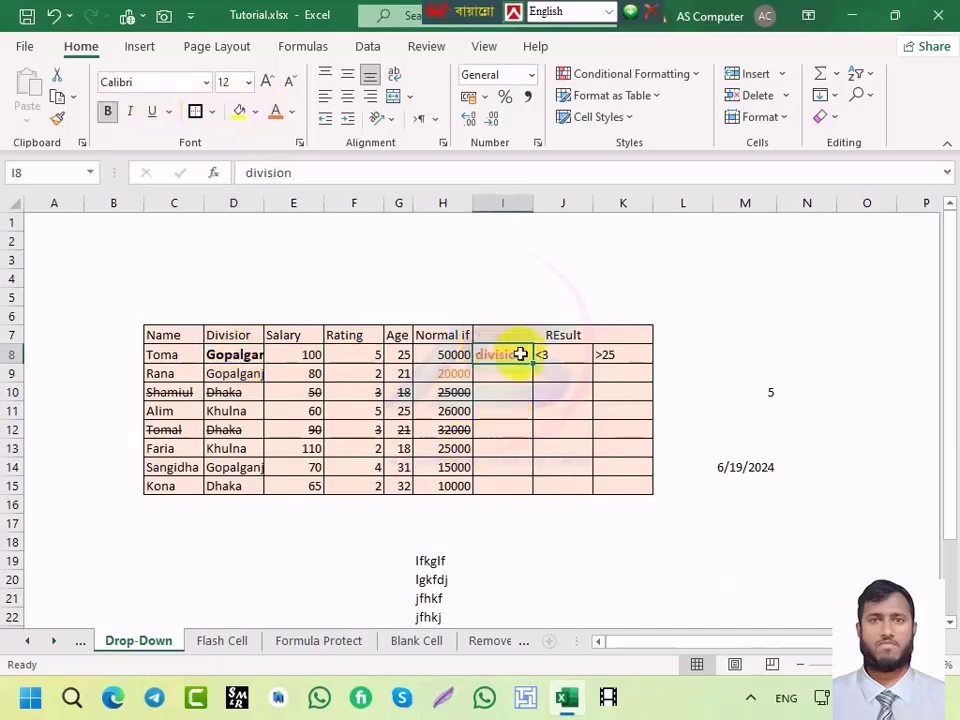
Step: Colour the Gopalganj and division text blue
left_click(236, 353)
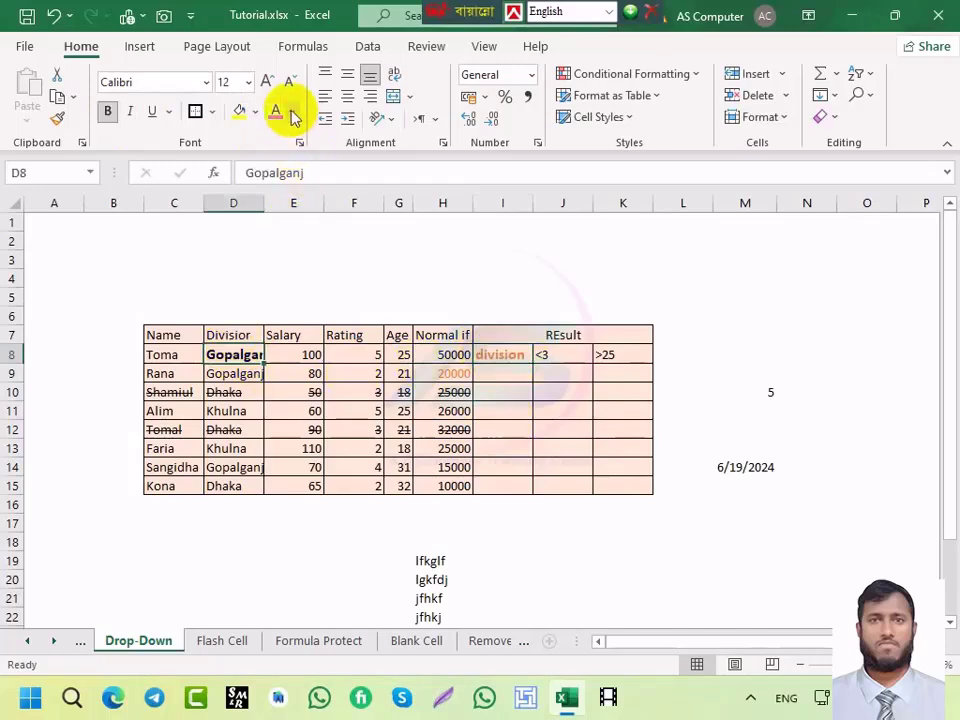
left_click(290, 111)
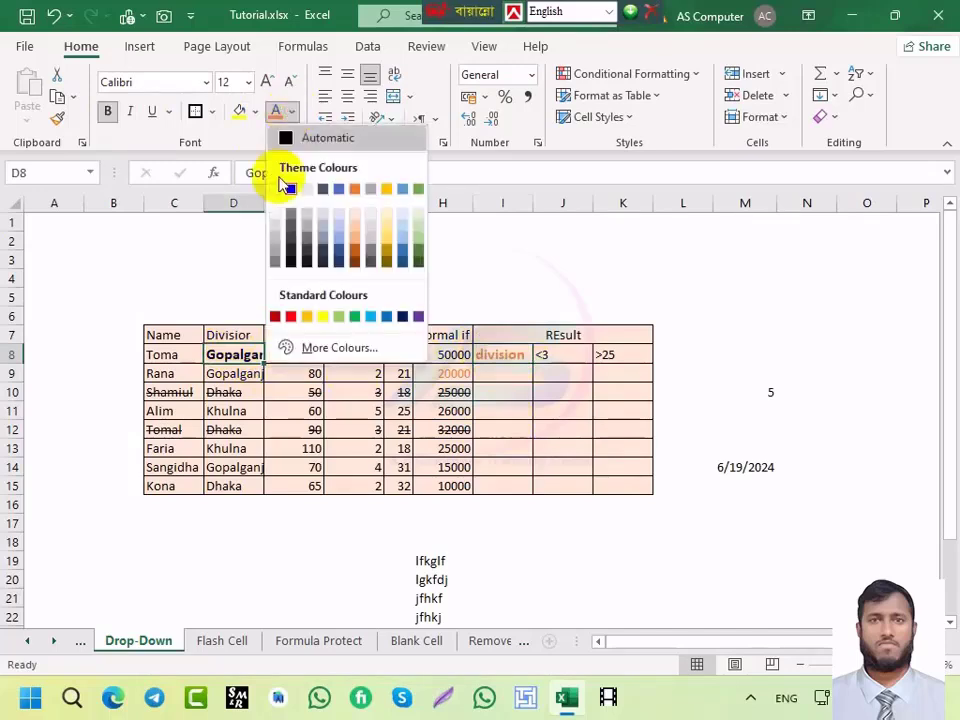
left_click(401, 262)
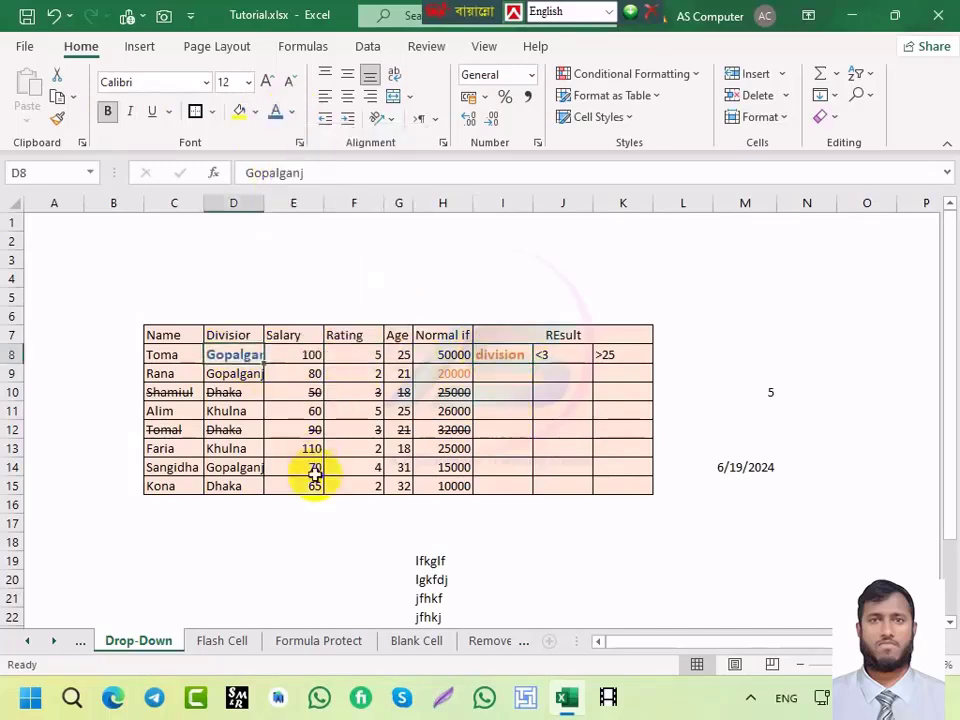
left_click(511, 357)
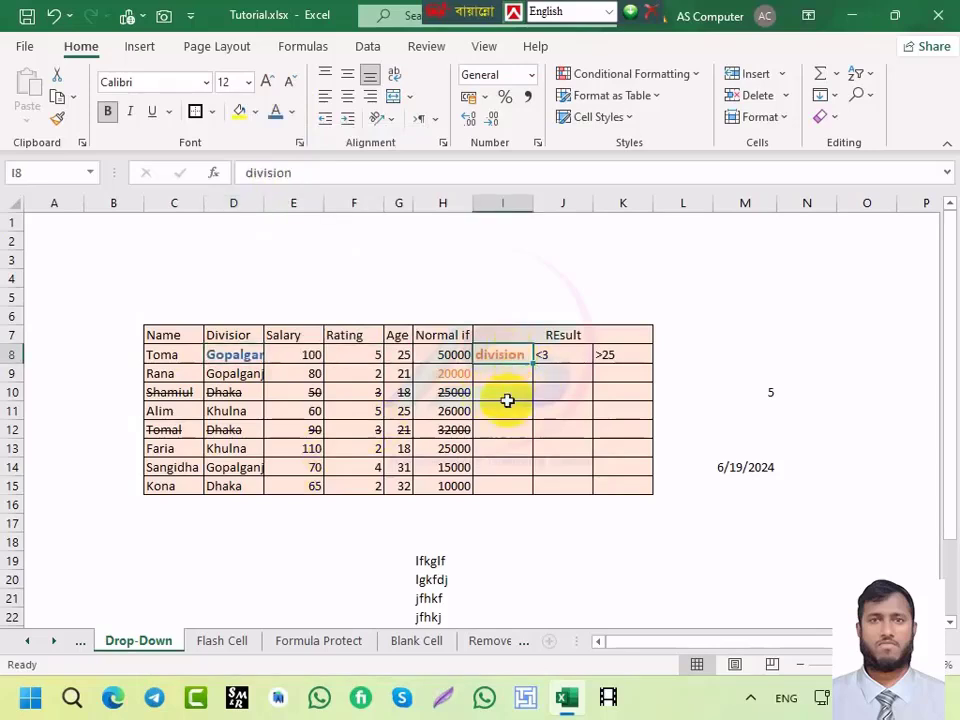
key("ctrl+y")
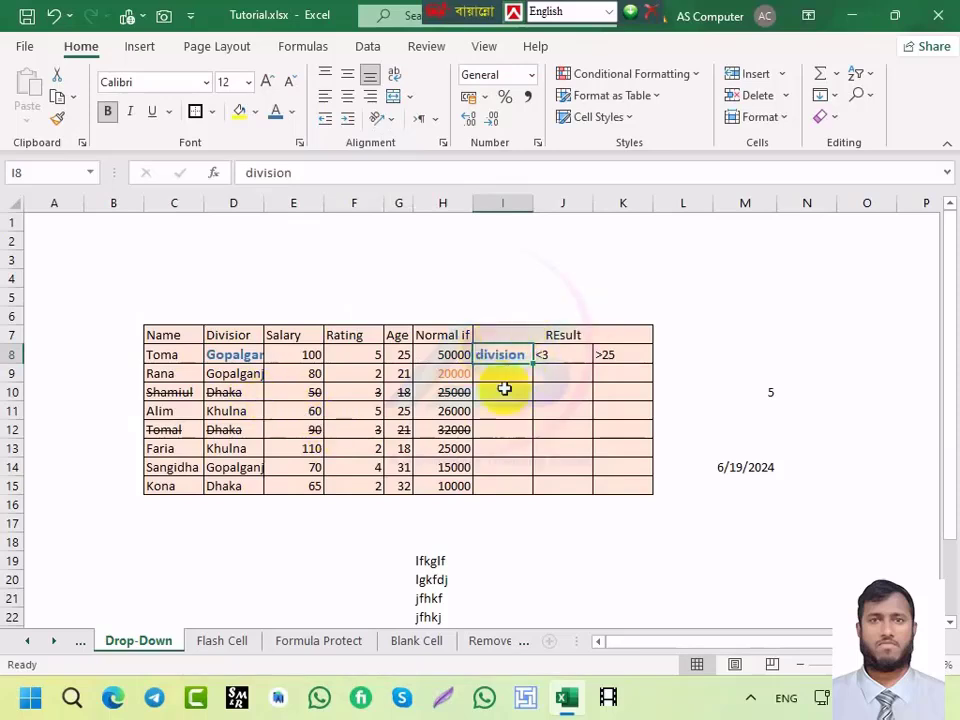
key("ctrl+y")
Step: Cycle through the sheets back to Drop-Down and preview I9's list of divisions
left_click(476, 641)
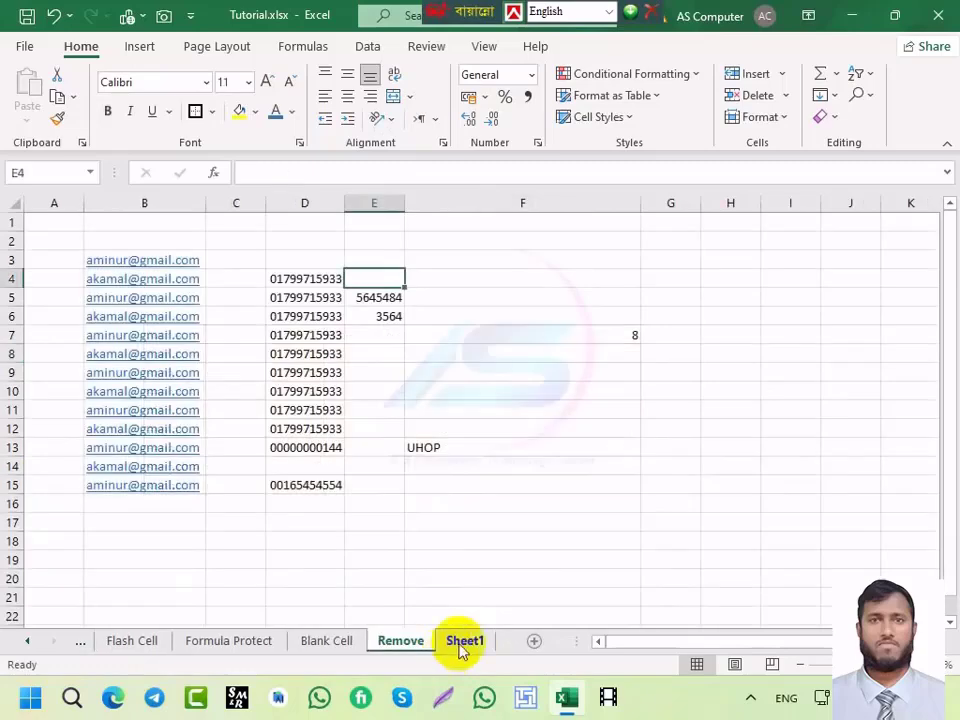
left_click(340, 645)
left_click(250, 645)
left_click(140, 645)
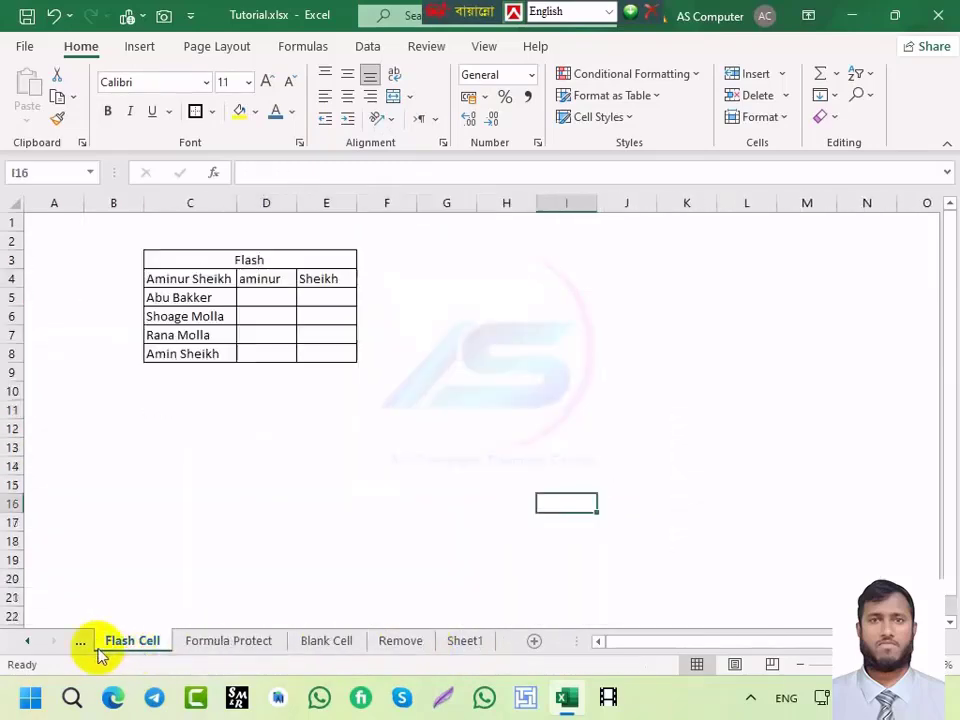
left_click(80, 648)
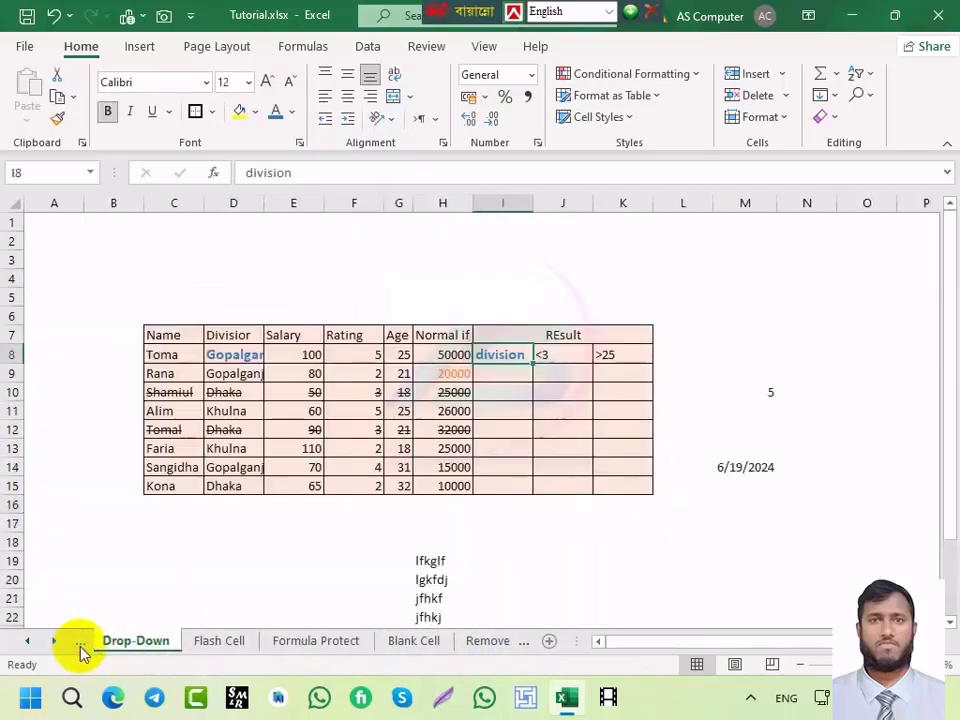
left_click(503, 372)
left_click(540, 374)
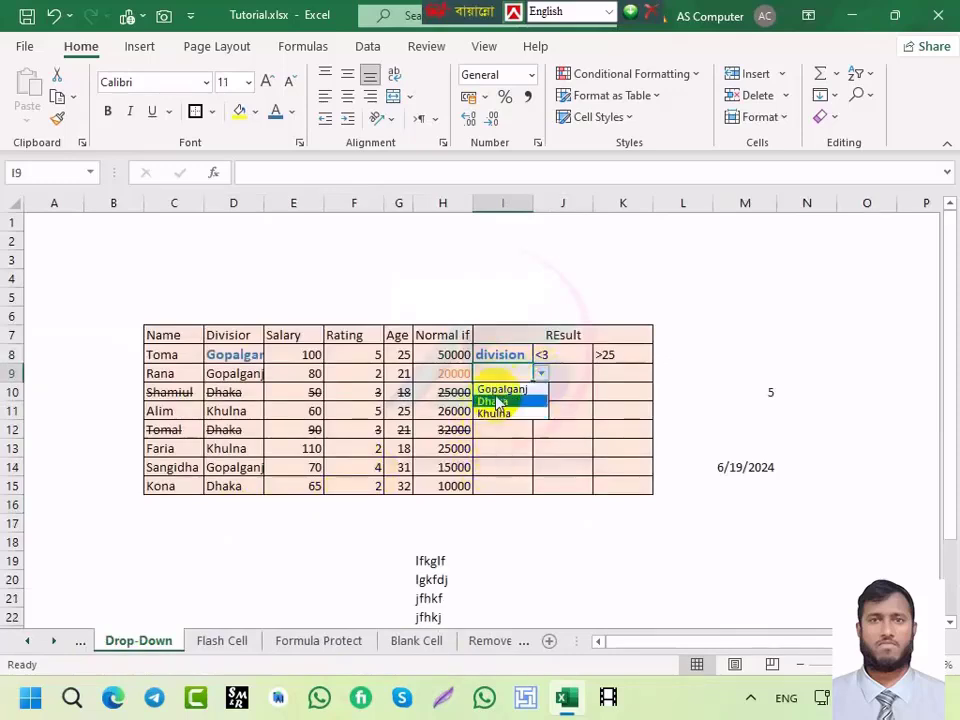
key("Escape")
left_click(544, 425)
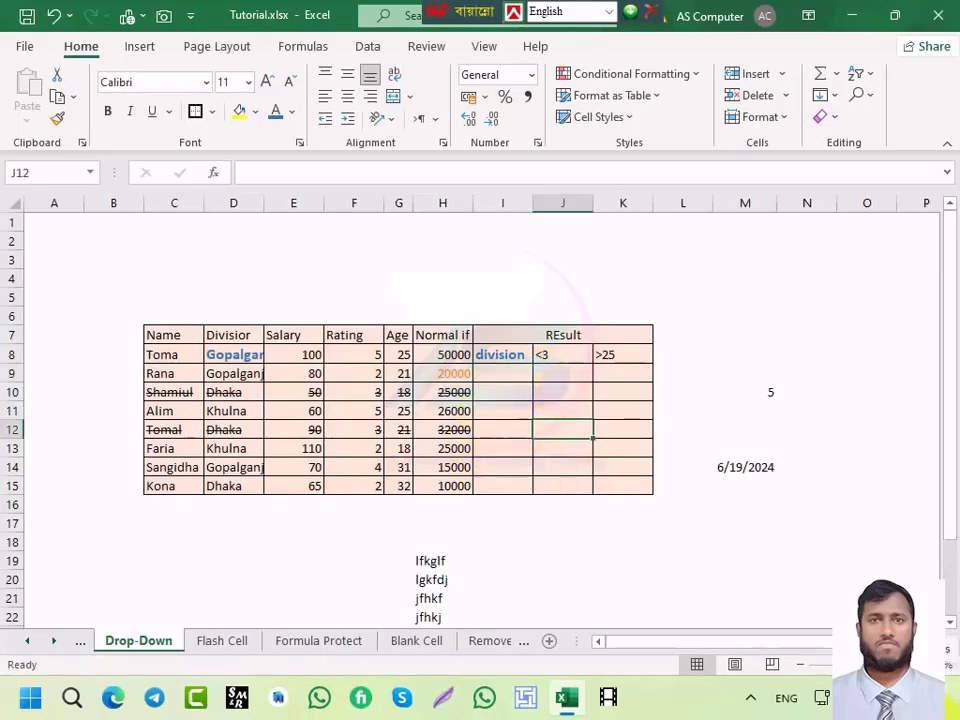
Step: Pick Gopalganj for I9 from its drop-down using Alt+Down
left_click(500, 373)
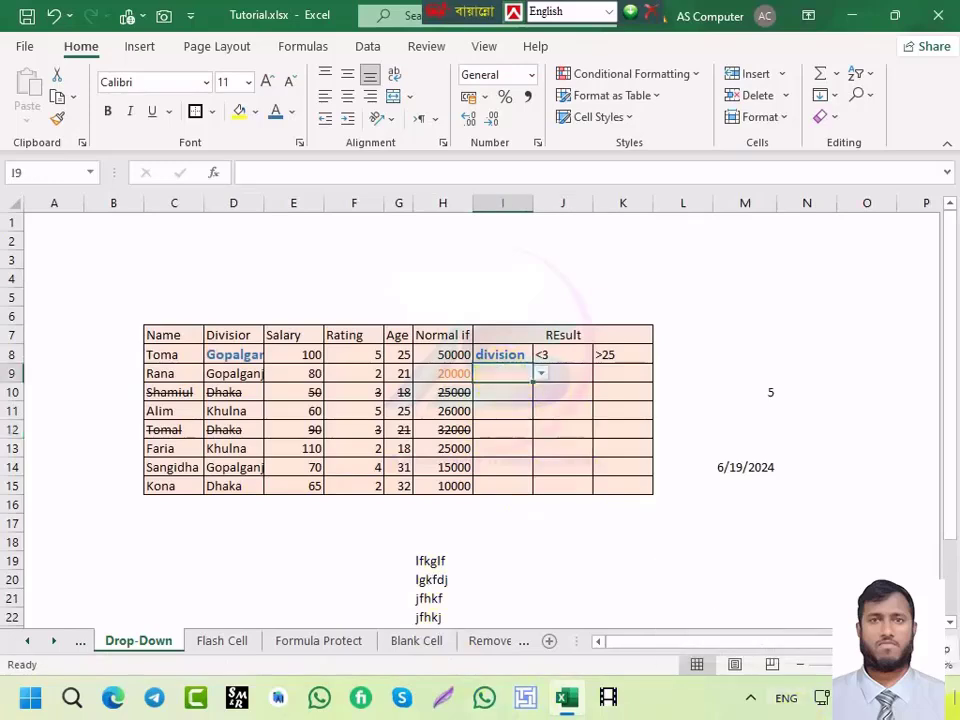
key("alt+Down")
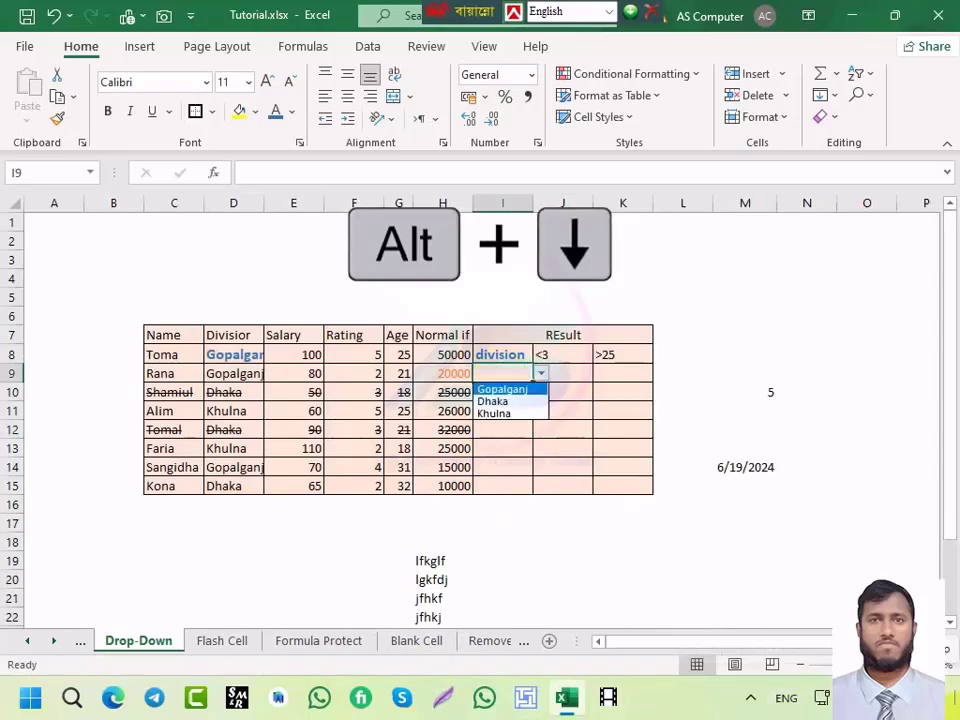
key("Down")
key("Down")
key("Up")
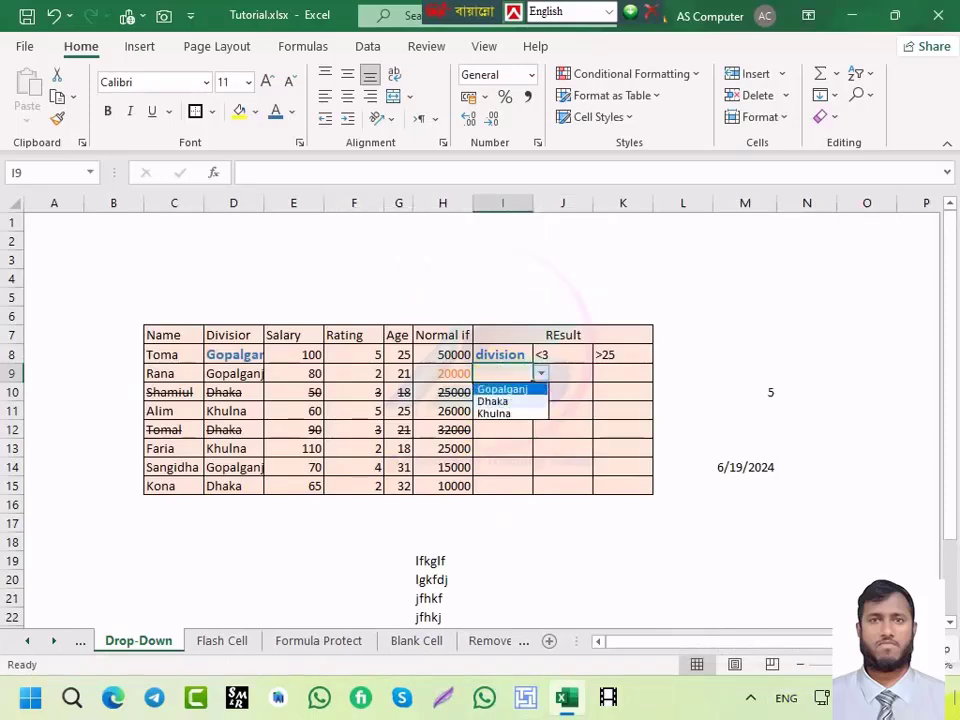
key("Return")
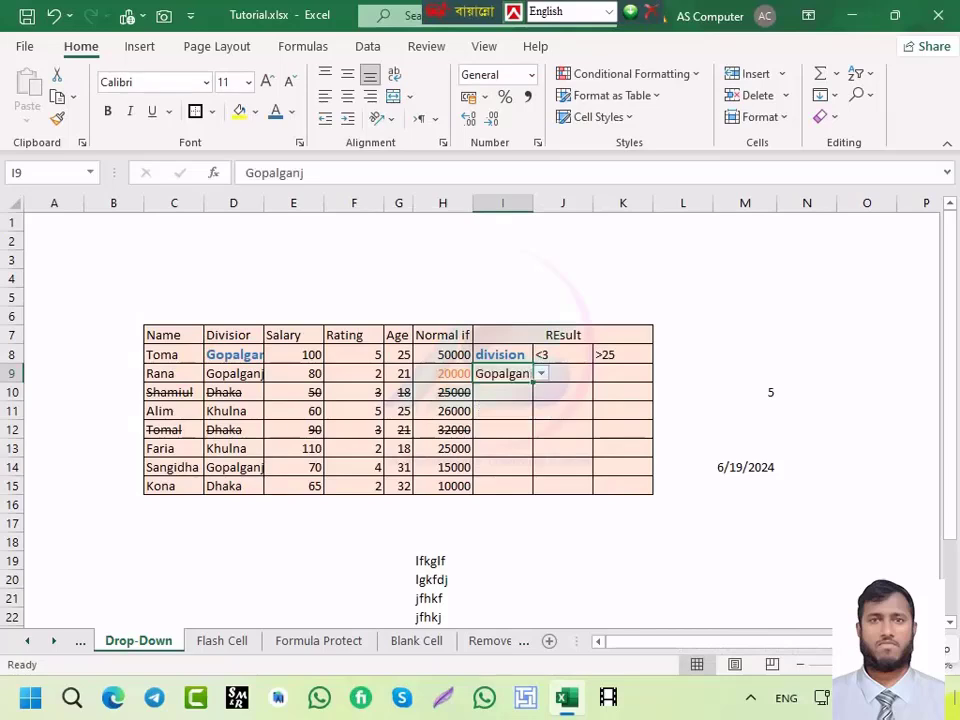
key("Up")
key("Down")
key("Down")
key("Down")
key("Up")
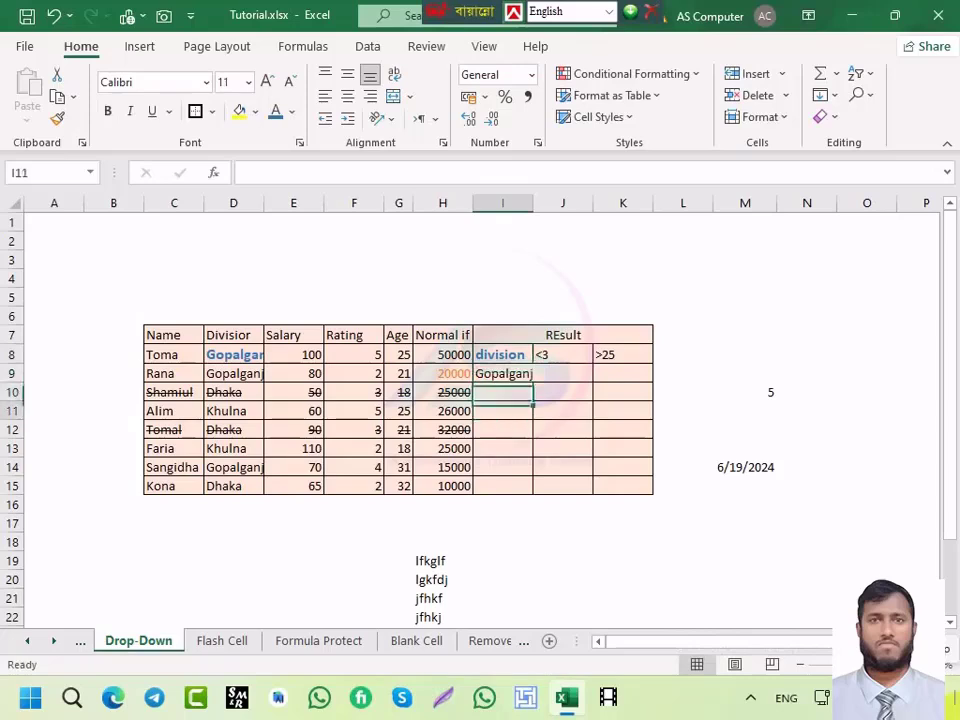
key("Up")
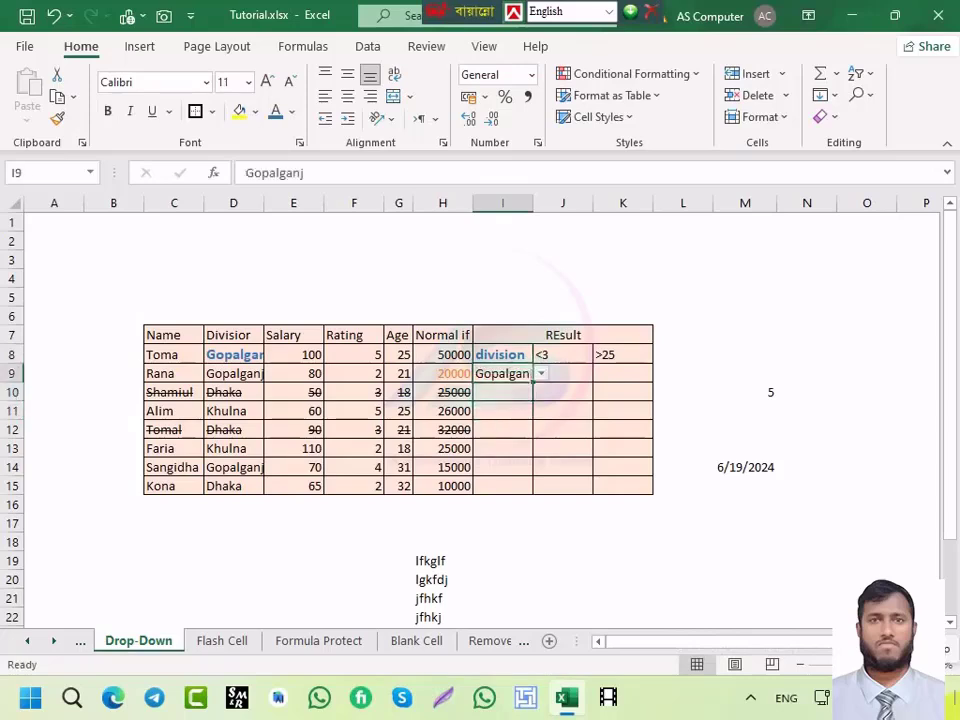
Step: Change I9 to Dhaka from the drop-down list
key("alt+Down")
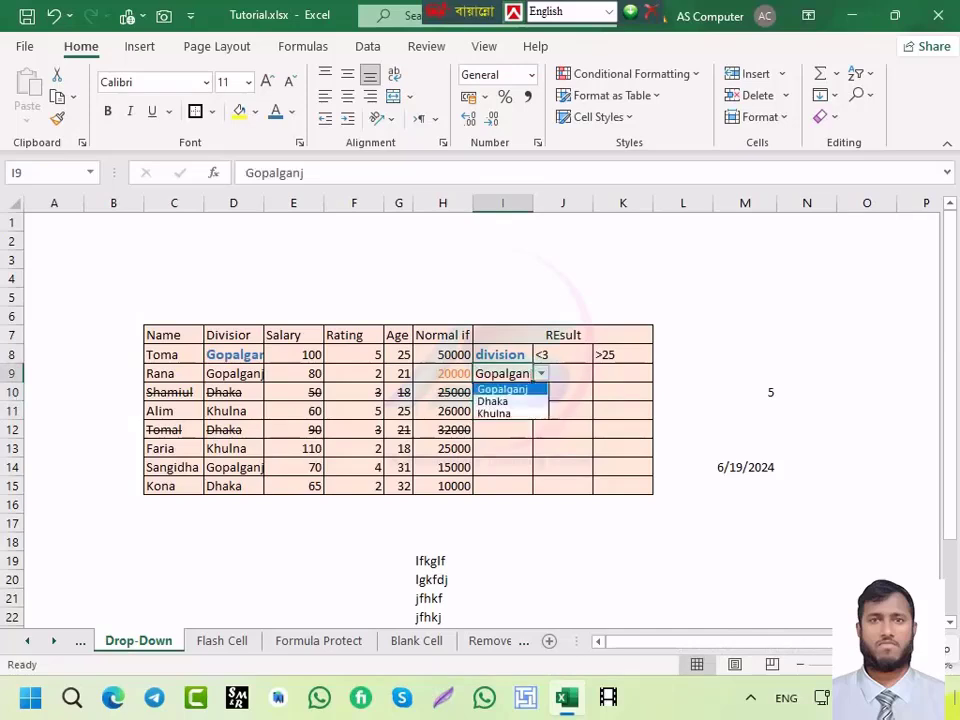
key("Down")
key("Down")
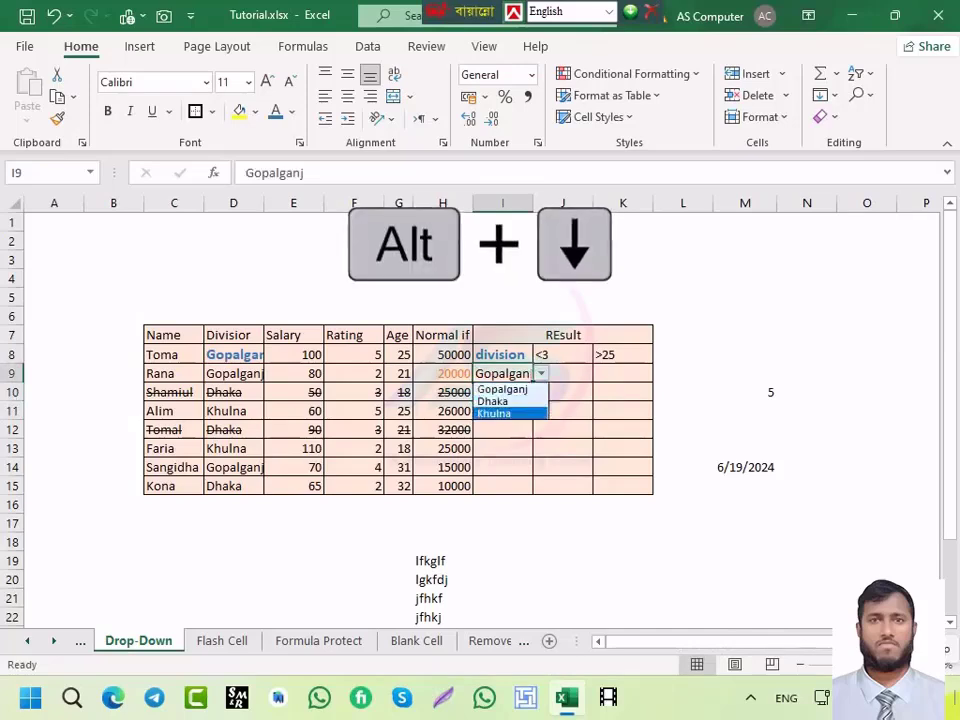
key("Return")
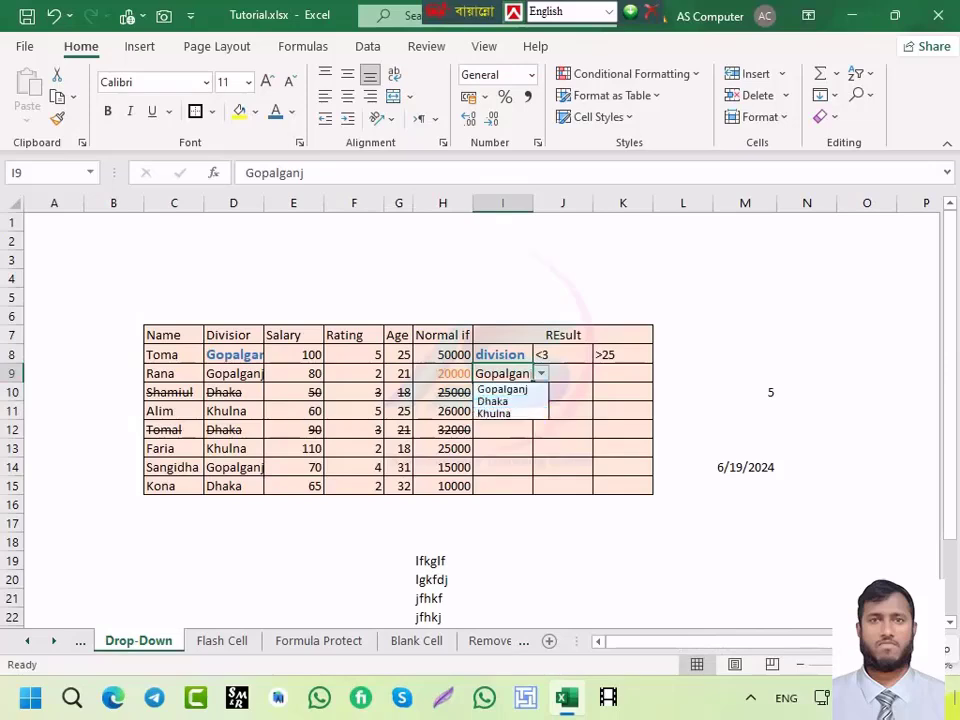
key("Up")
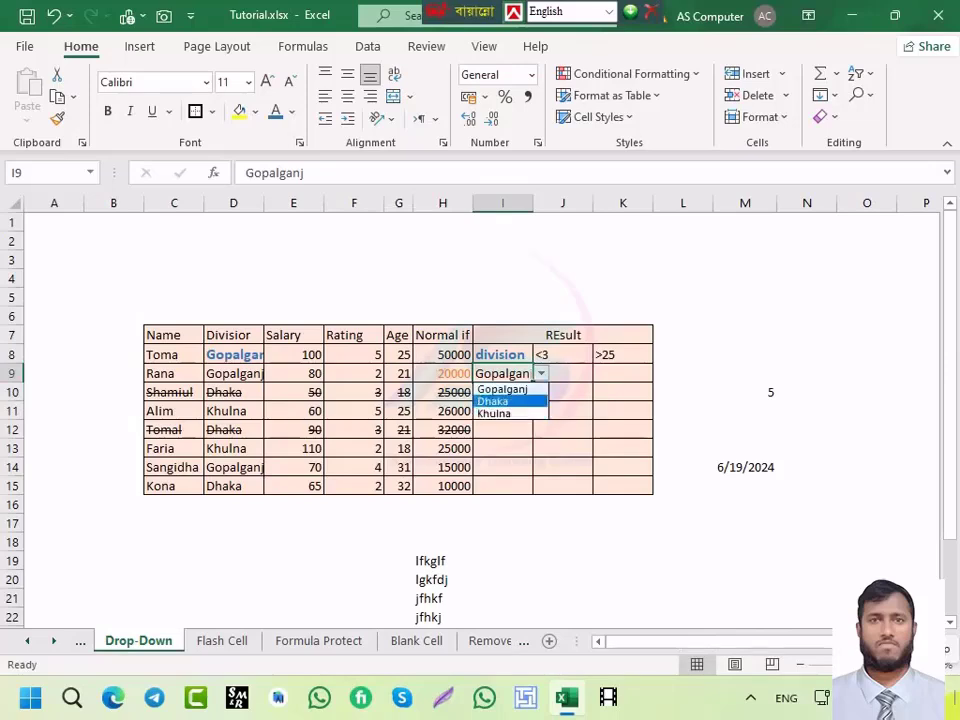
key("Return")
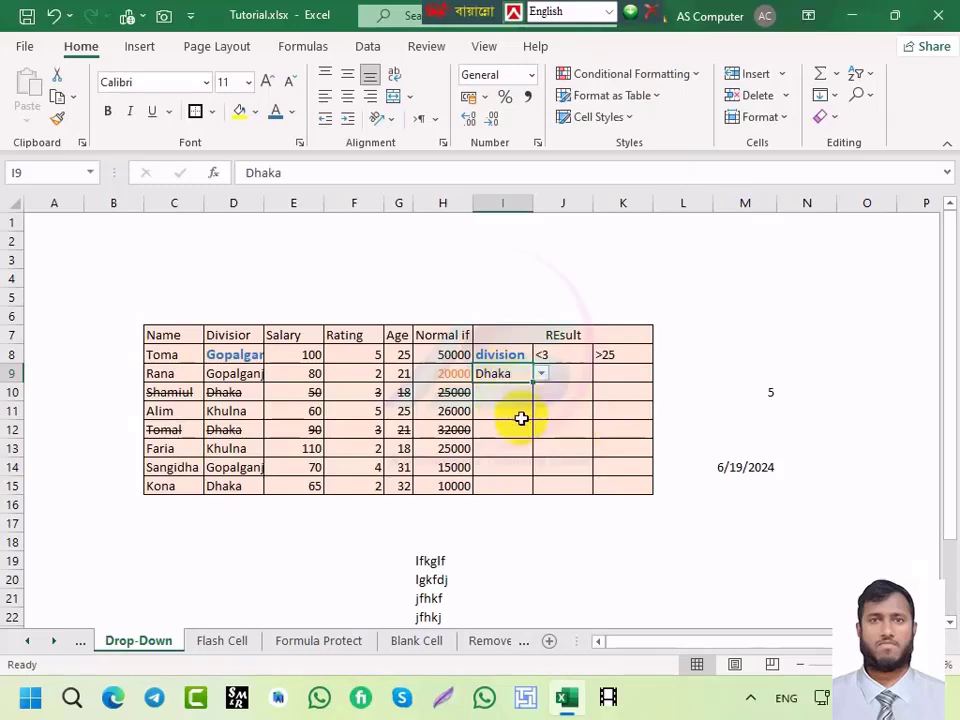
Step: Add a comment reading 'Drop Down' to I9 with Shift+F2
key("shift+F2")
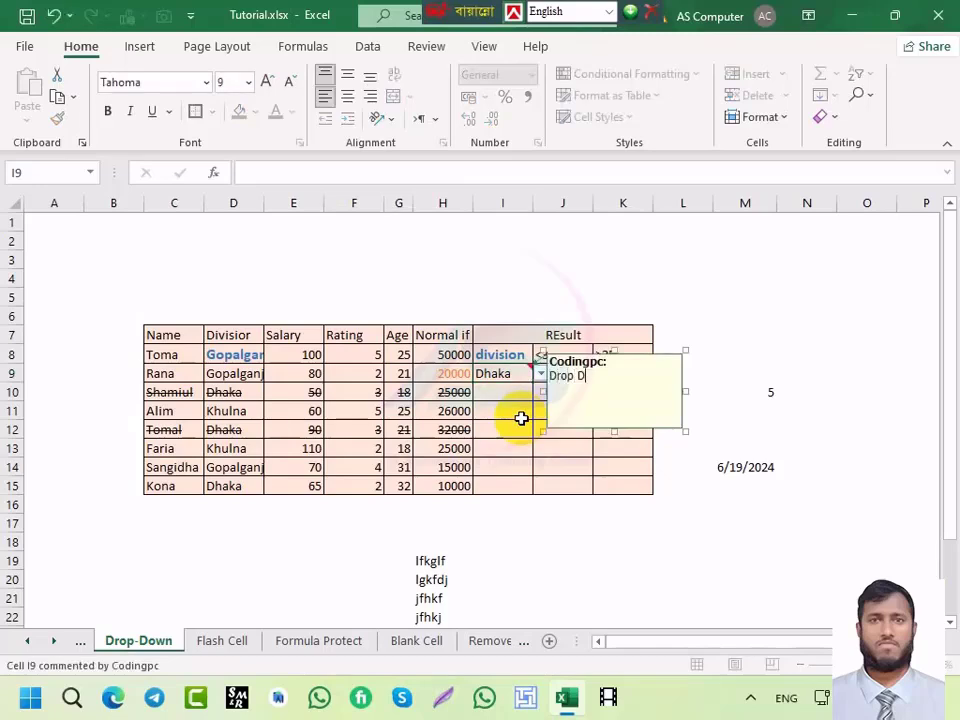
type("Drop Down")
left_click(728, 334)
left_click(512, 373)
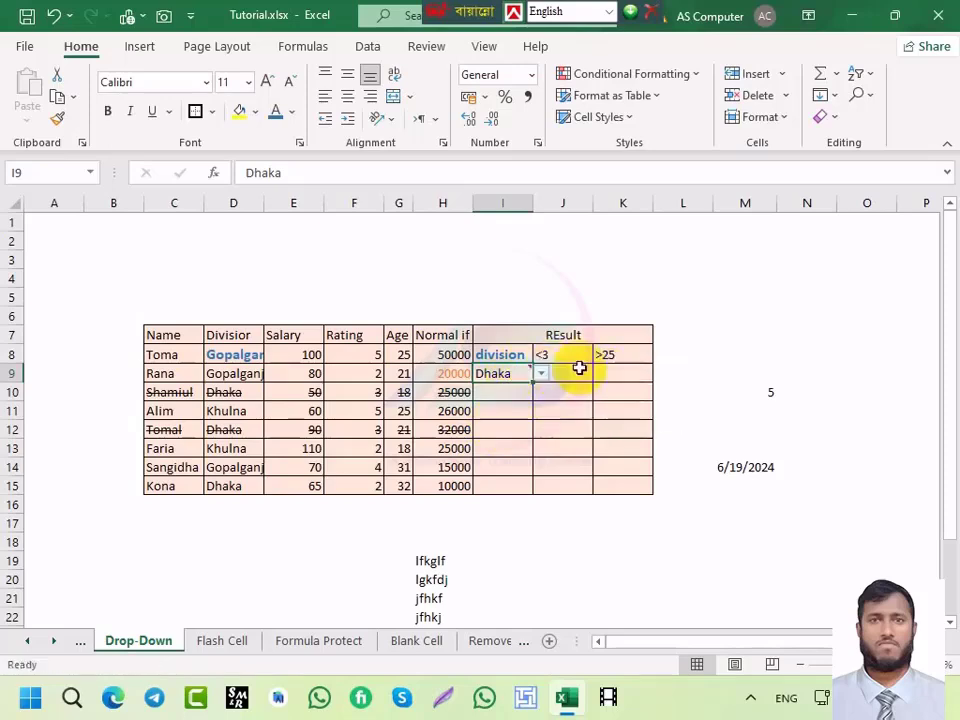
Step: Show I9's comment permanently and drag it above the table into rows 2–5
right_click(503, 378)
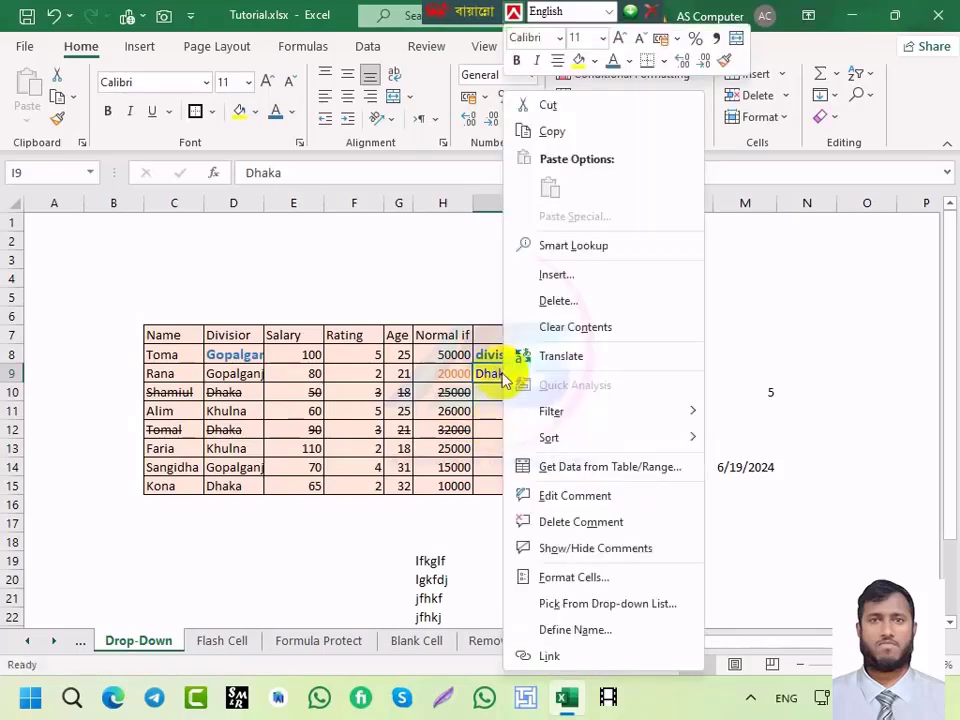
left_click(797, 375)
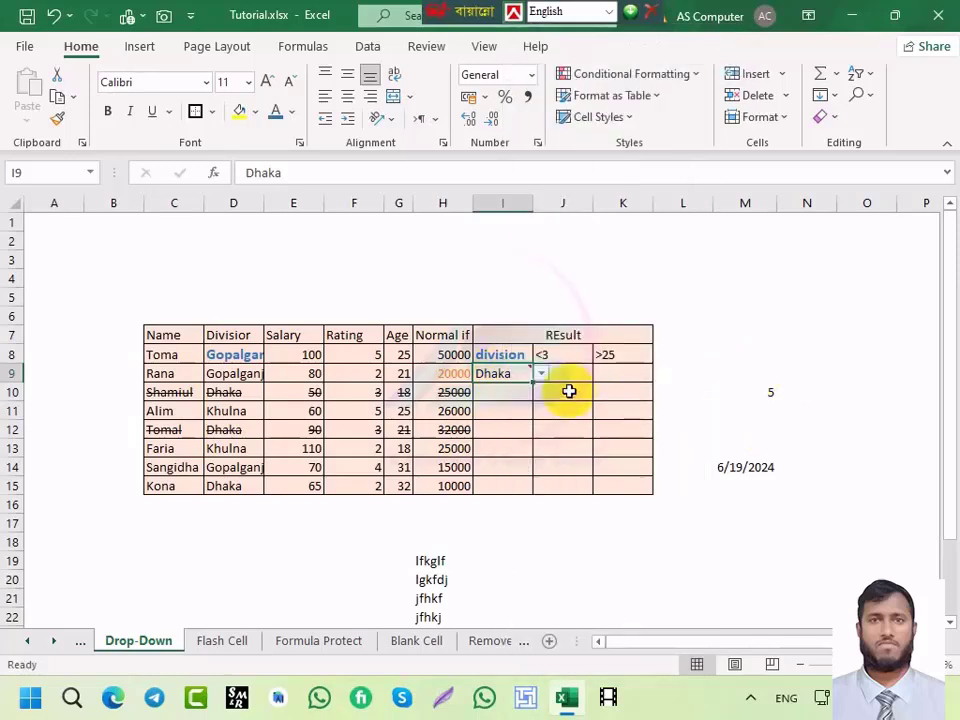
right_click(498, 374)
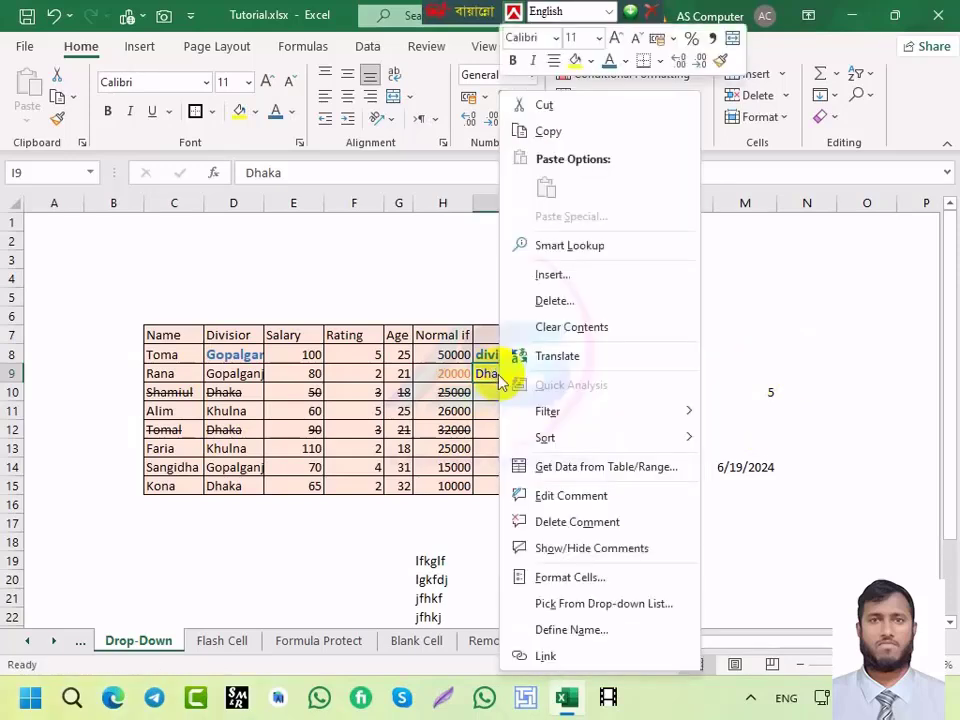
left_click(550, 550)
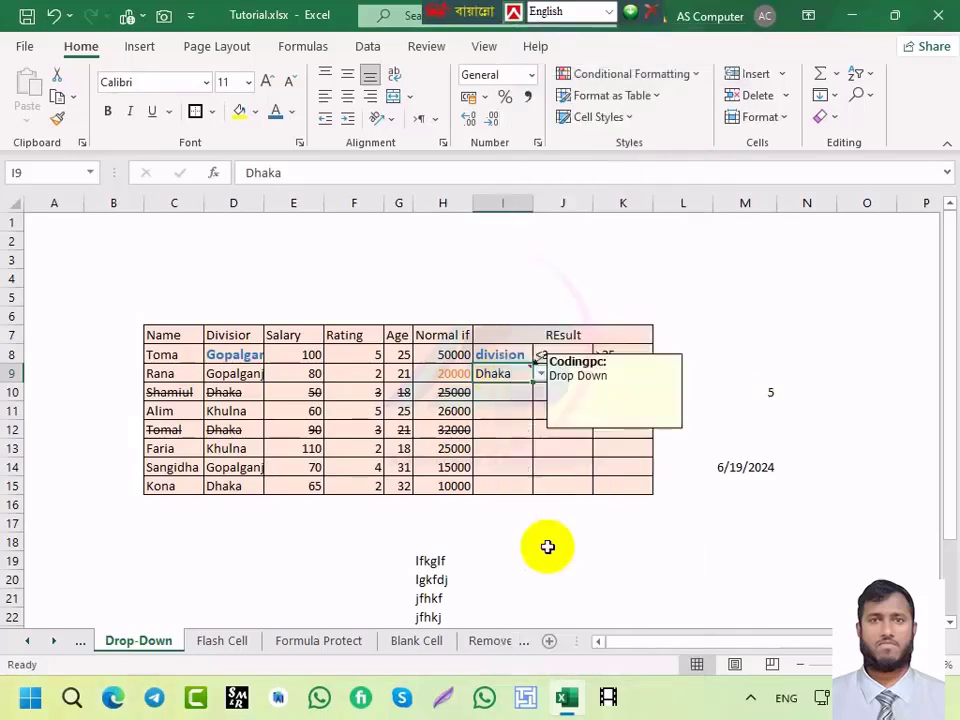
left_click(596, 399)
left_click(507, 376)
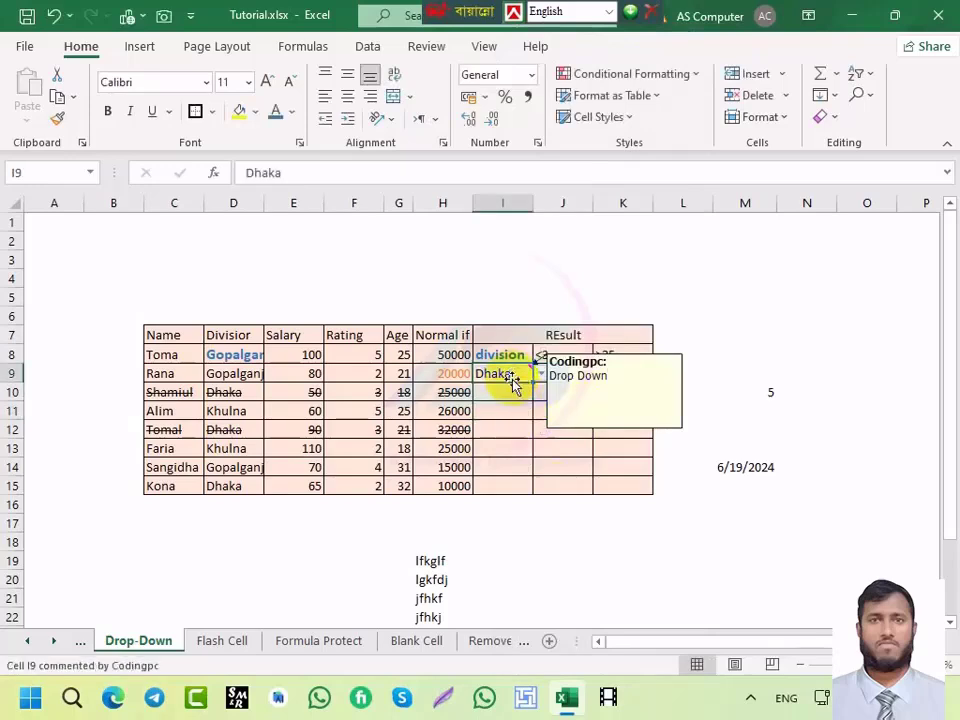
left_click(612, 352)
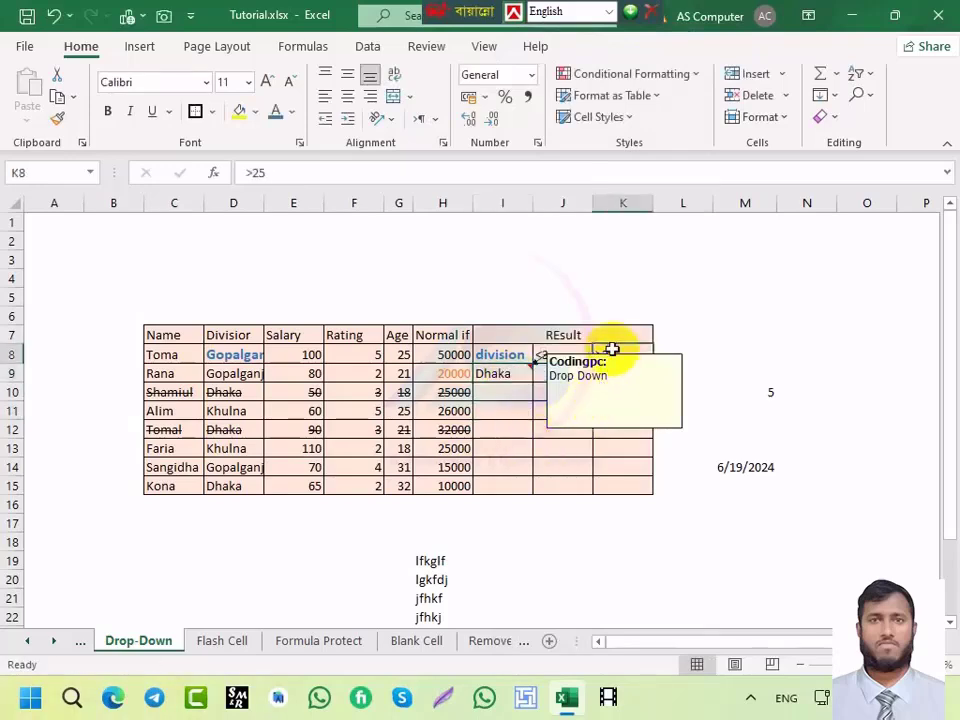
left_click(680, 391)
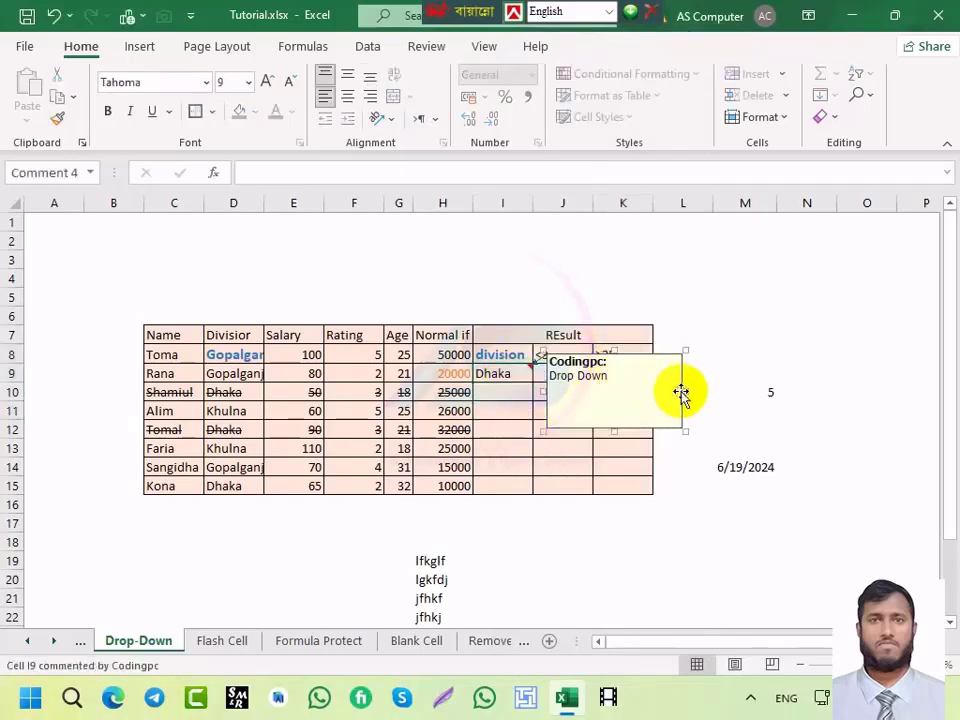
left_click_drag(680, 391, 829, 381)
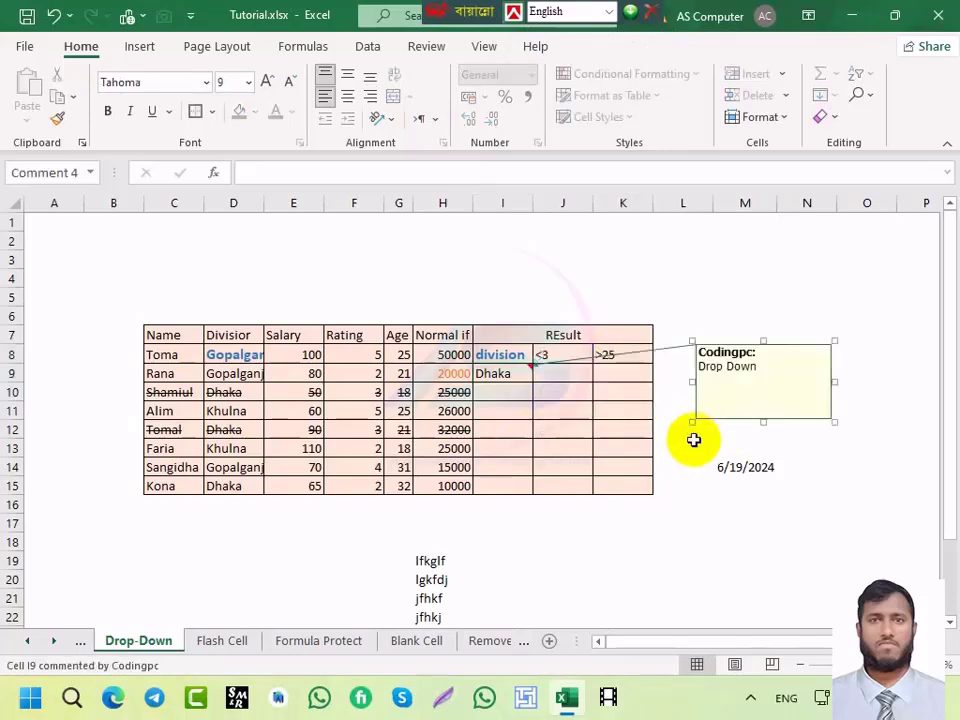
left_click(787, 346)
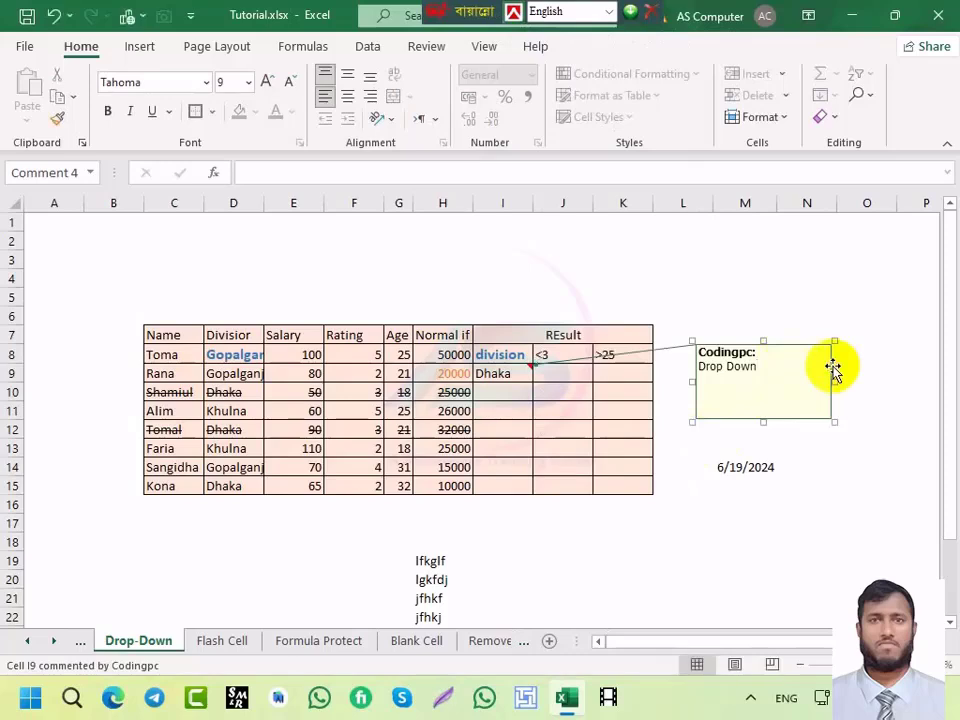
left_click_drag(833, 369, 651, 257)
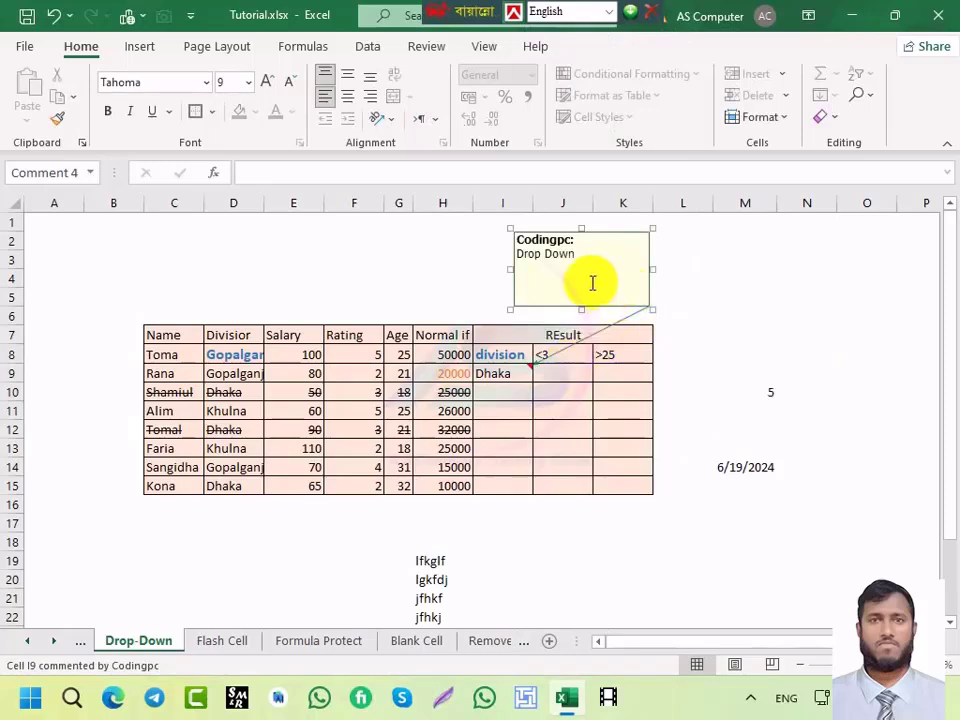
Step: Hide I9's comment again
left_click(494, 373)
right_click(494, 372)
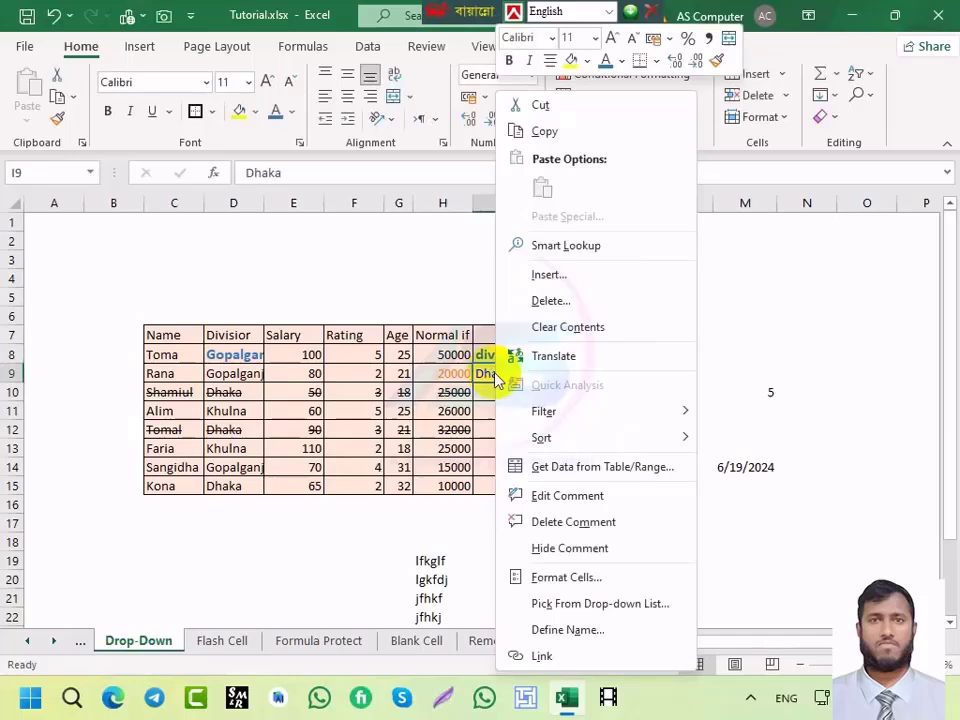
left_click(588, 548)
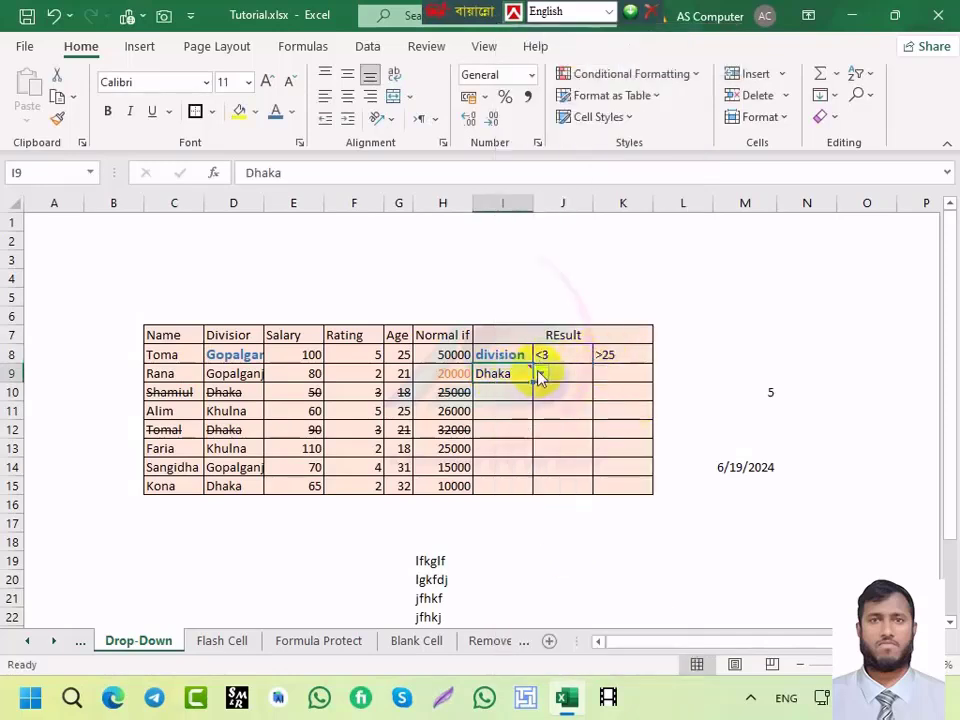
Step: Close the Help pane and hide the comment on F8
left_click(364, 358)
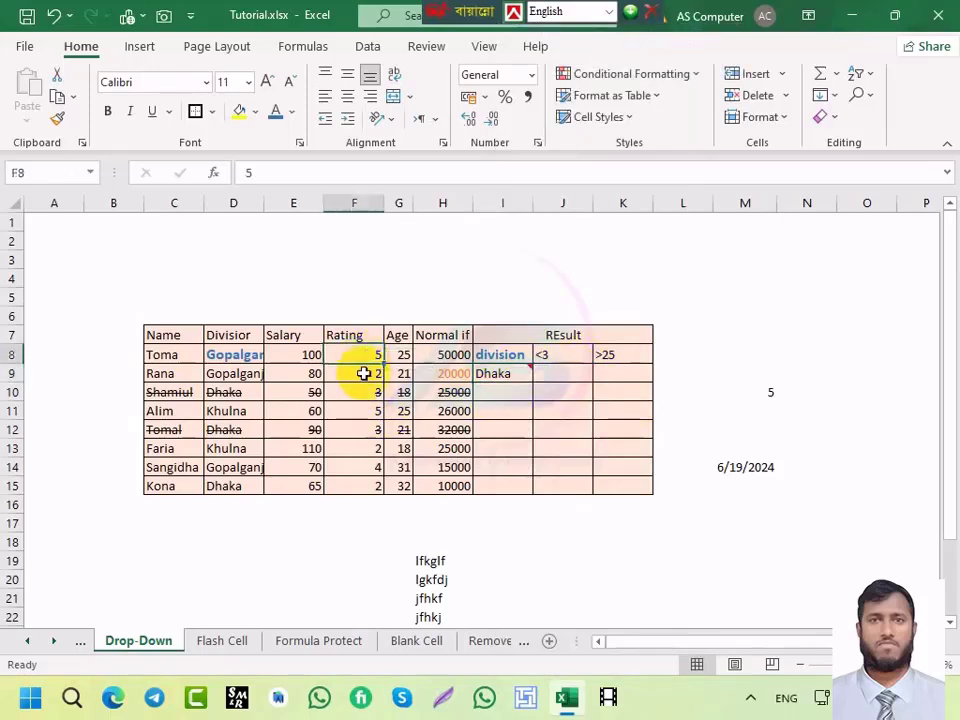
key("shift+F2")
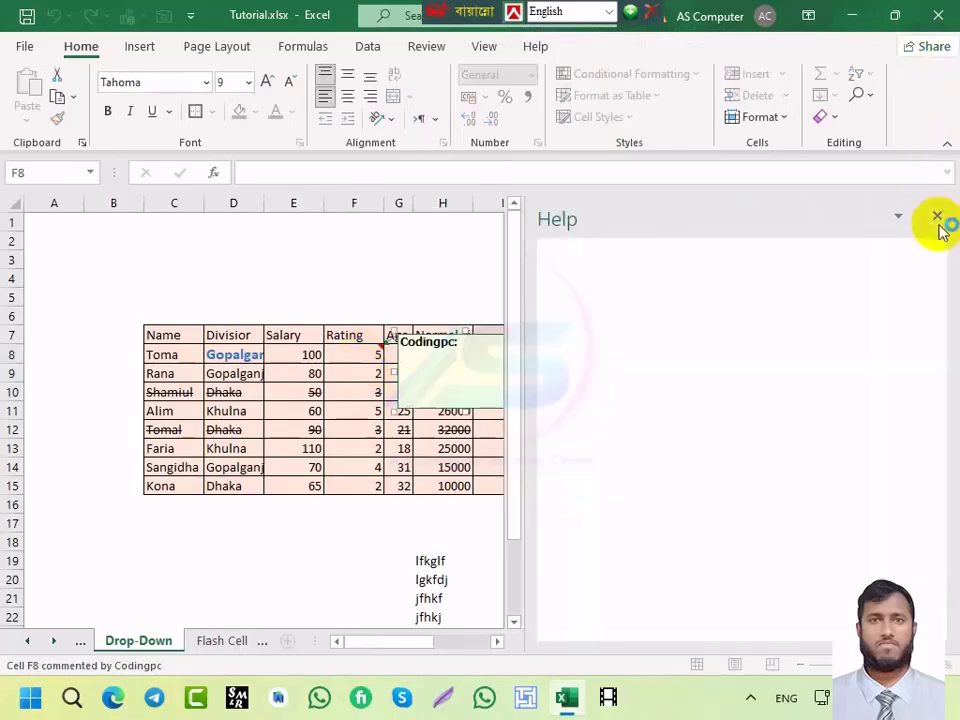
left_click(937, 216)
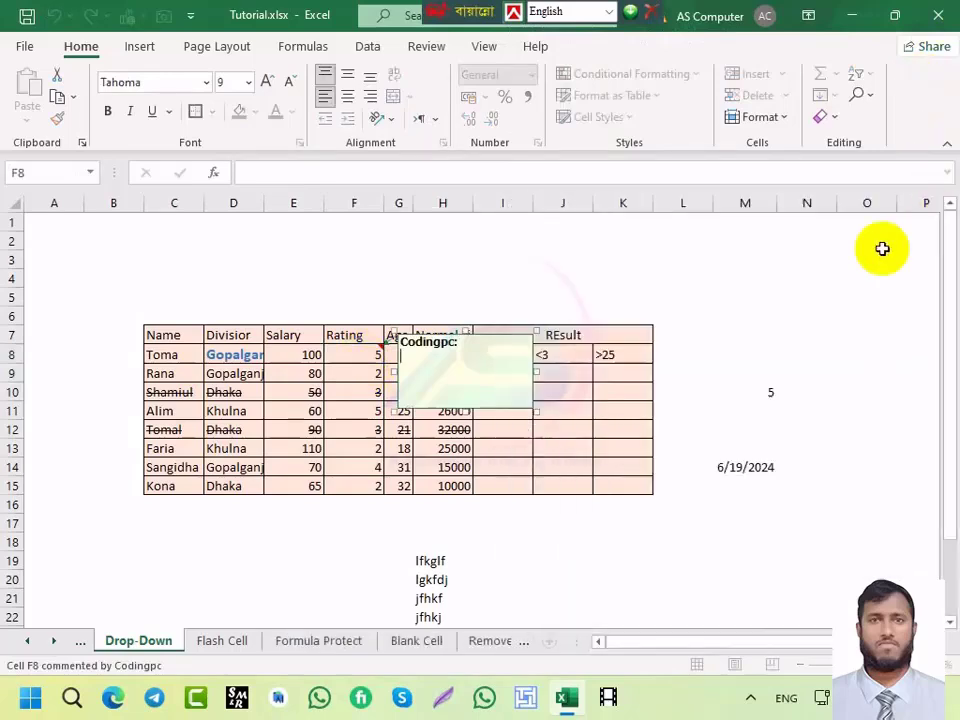
right_click(425, 342)
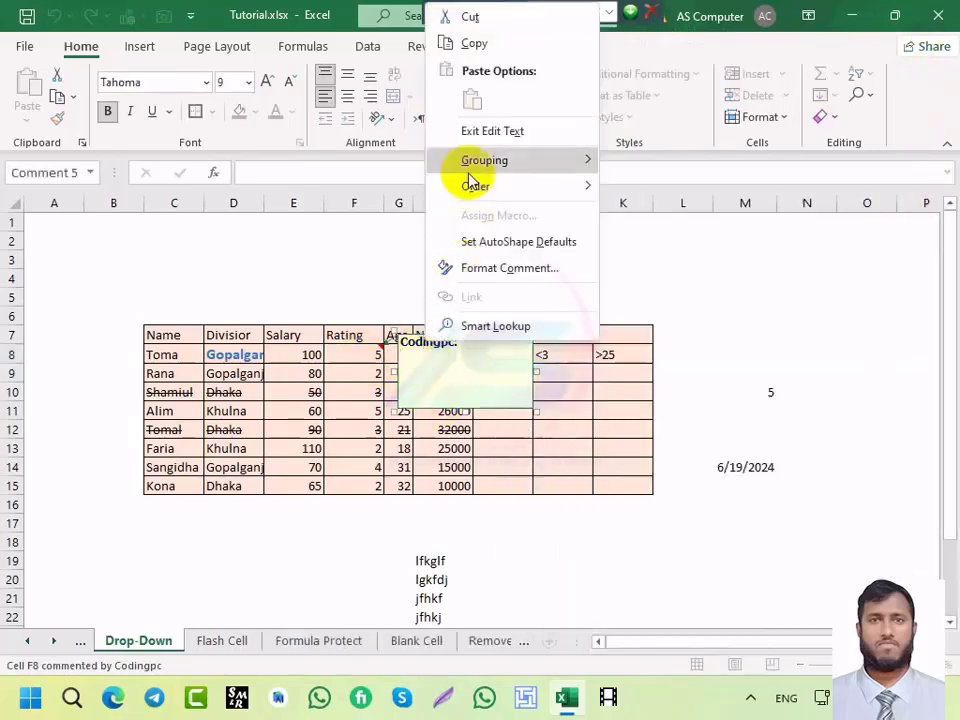
left_click(441, 361)
left_click(363, 352)
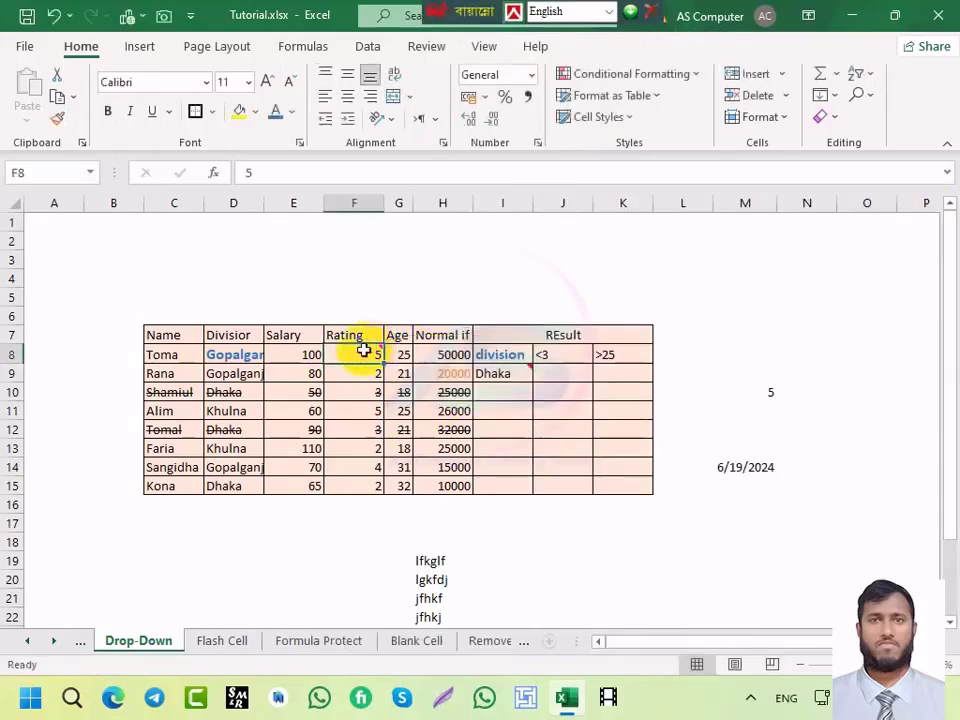
right_click(363, 352)
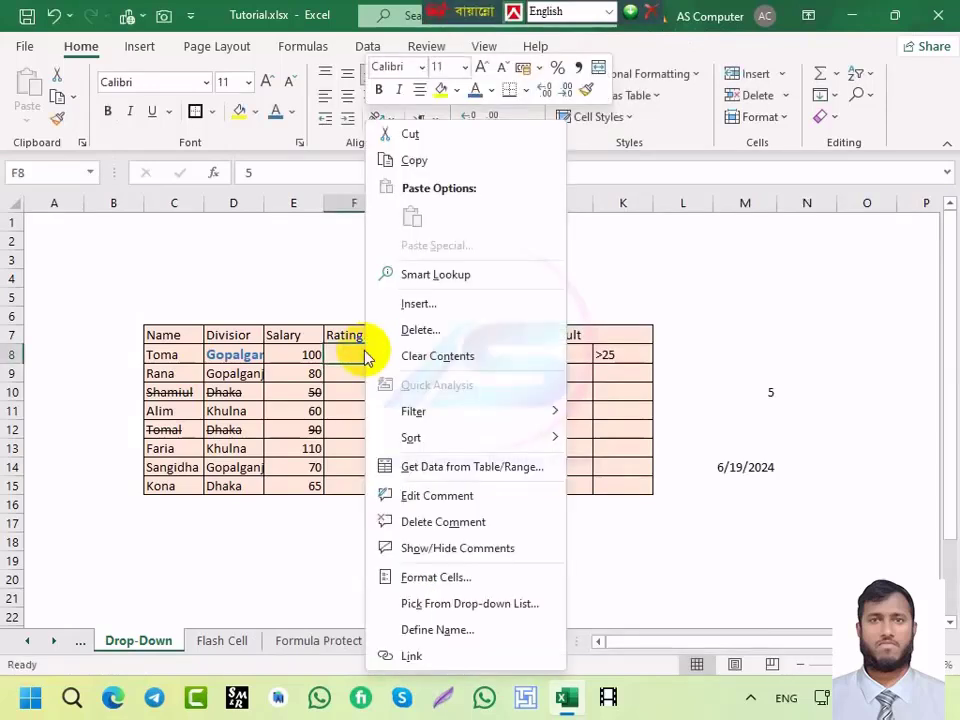
left_click(436, 545)
Step: Delete the comment attached to I9
left_click(503, 374)
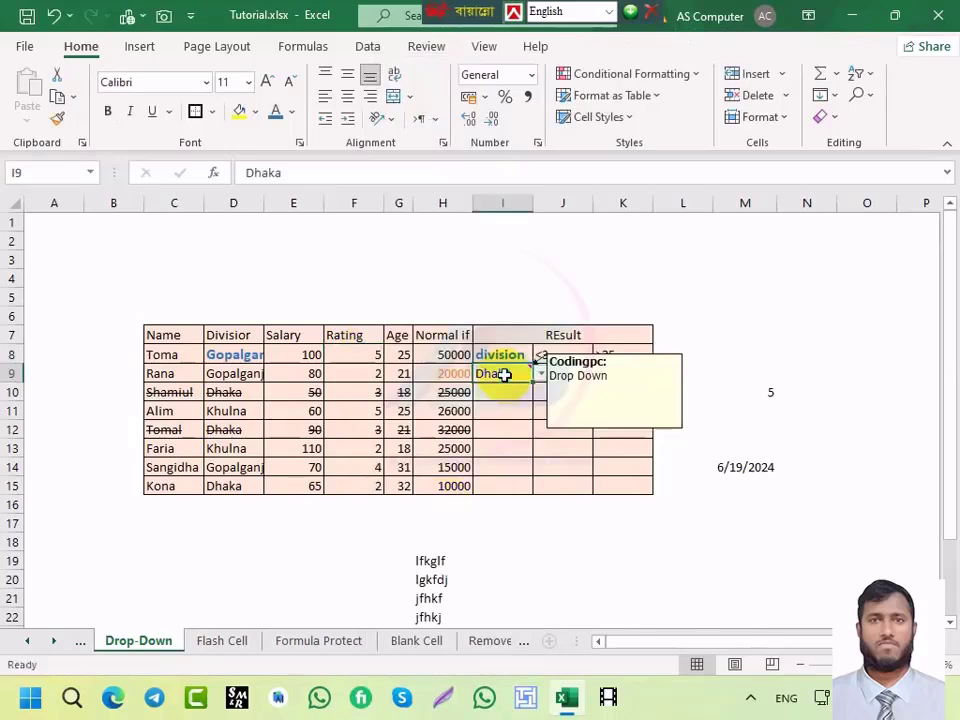
right_click(503, 374)
left_click(568, 519)
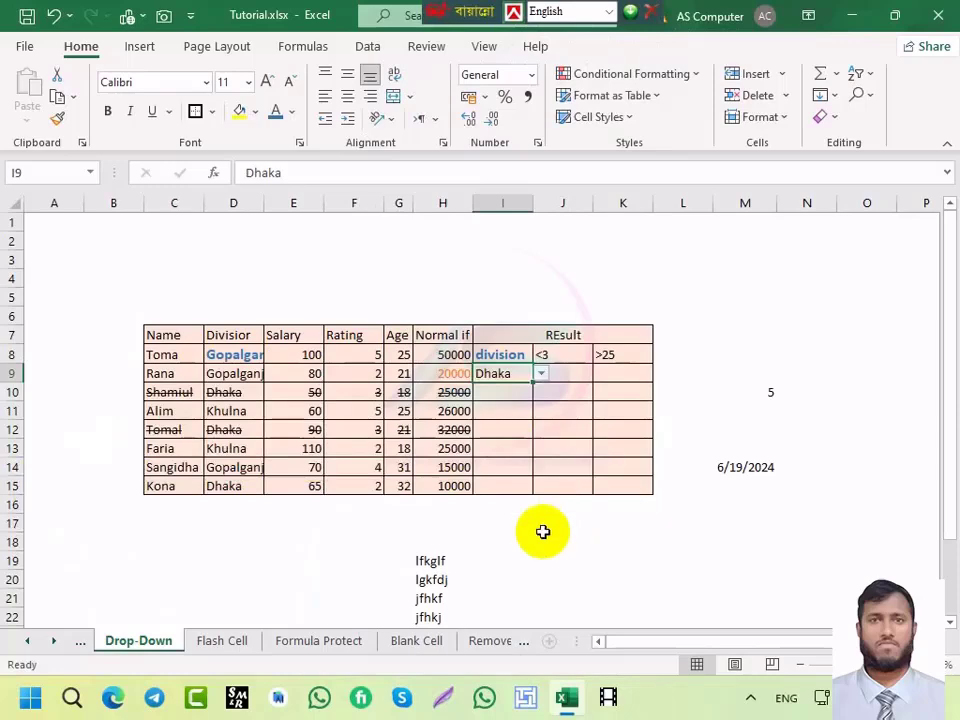
Step: On the Remove sheet, delete phone-number columns C–F, leaving column B's e-mail addresses
left_click(235, 645)
left_click(425, 650)
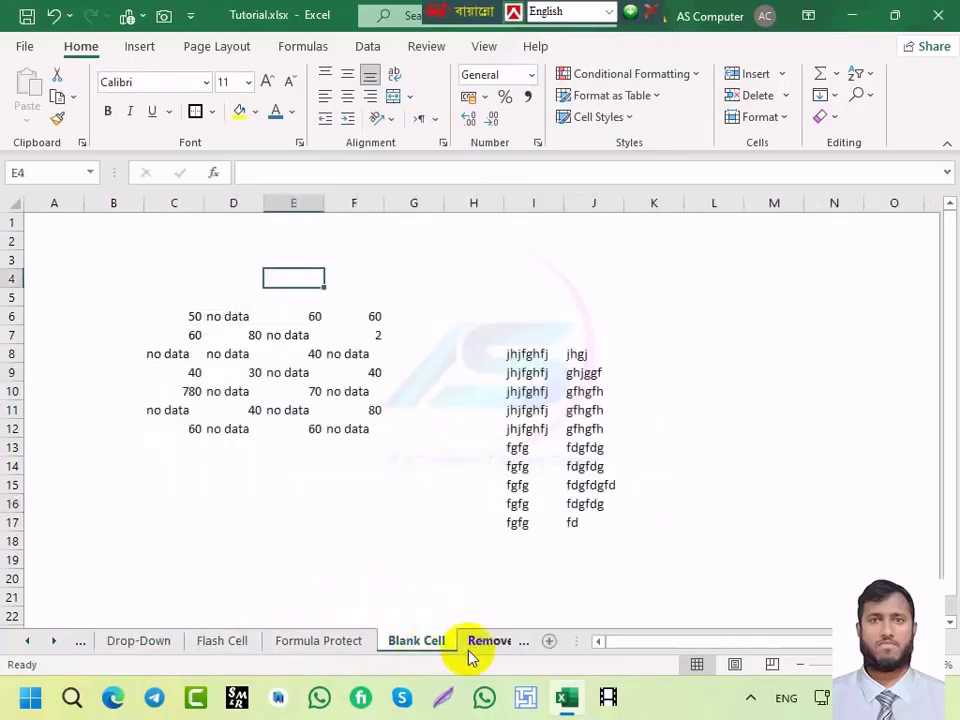
left_click(476, 647)
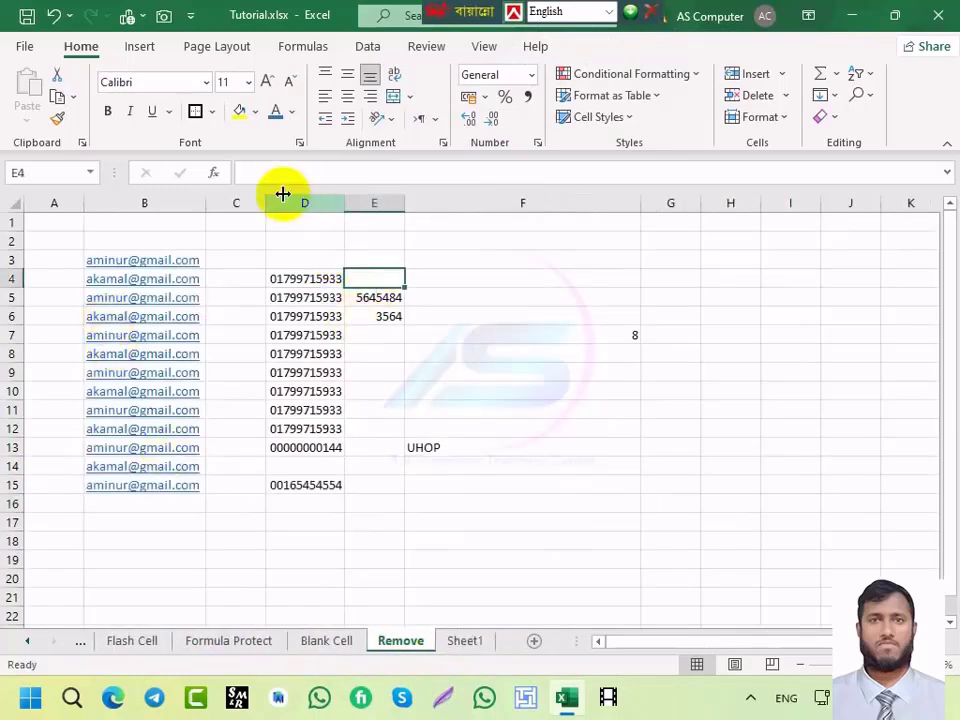
left_click_drag(245, 203, 444, 264)
key("ctrl+minus")
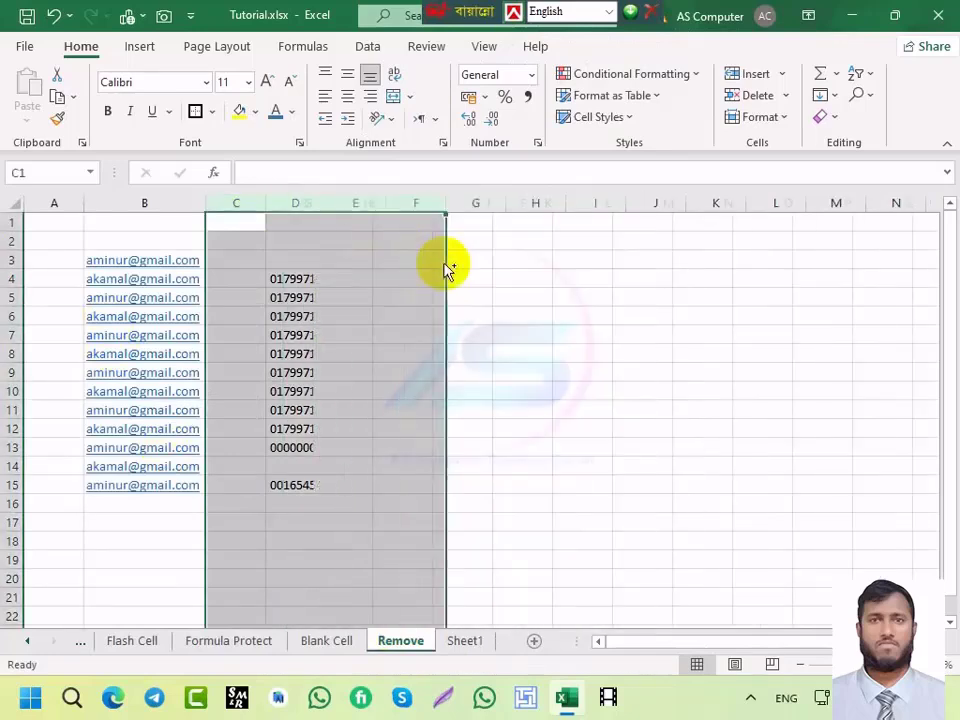
key("Delete")
left_click(285, 332)
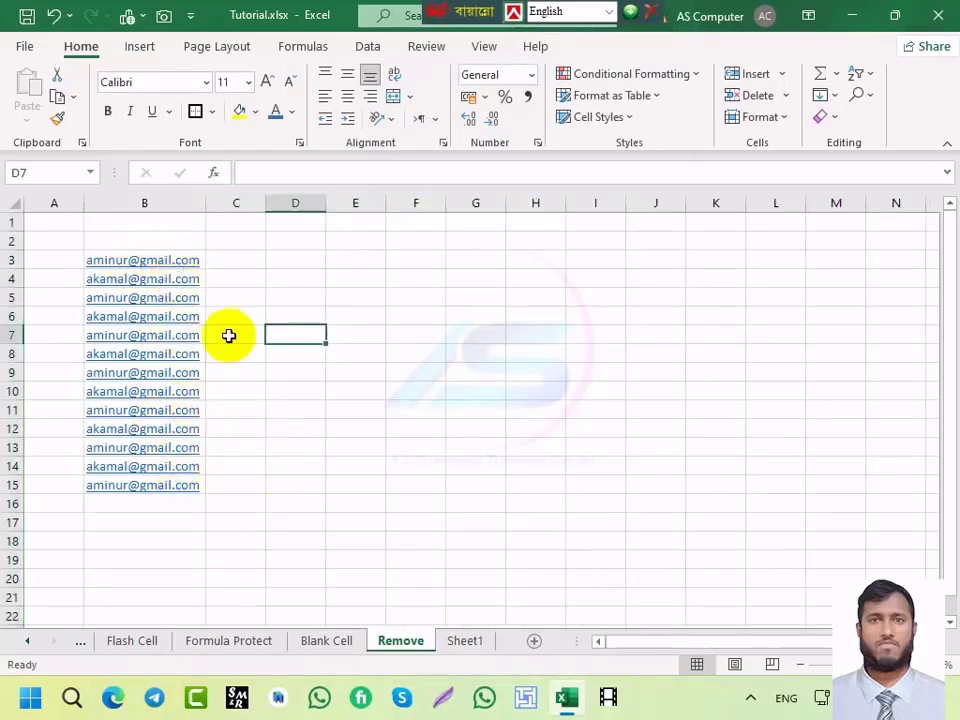
left_click(130, 202)
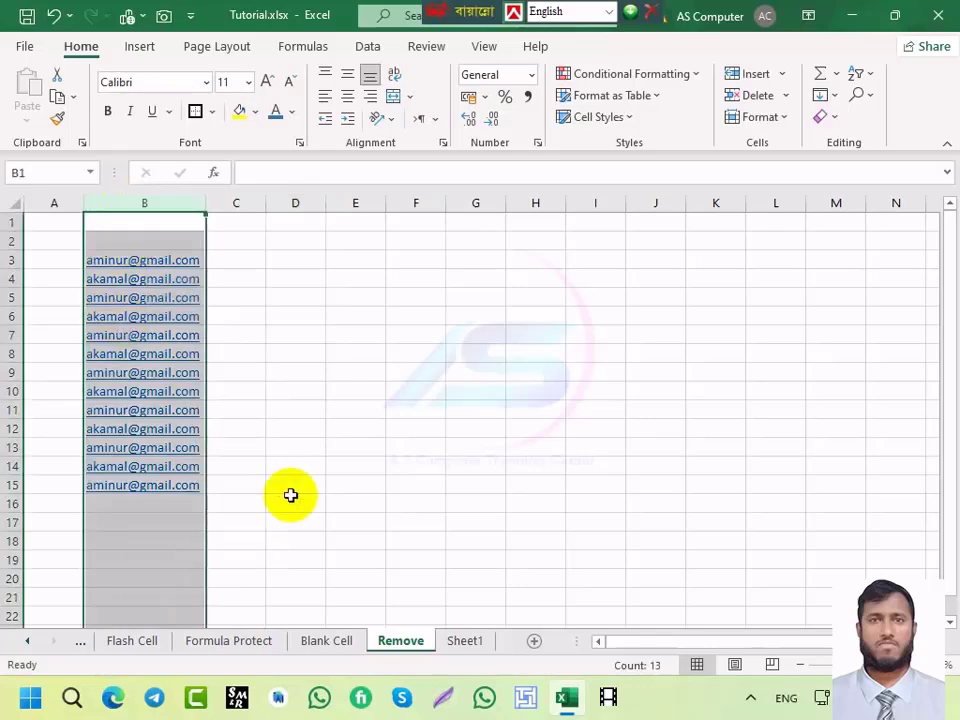
left_click(274, 432)
Step: Replace @* with nothing in column B so only user names remain (13 replacements)
key("ctrl+h")
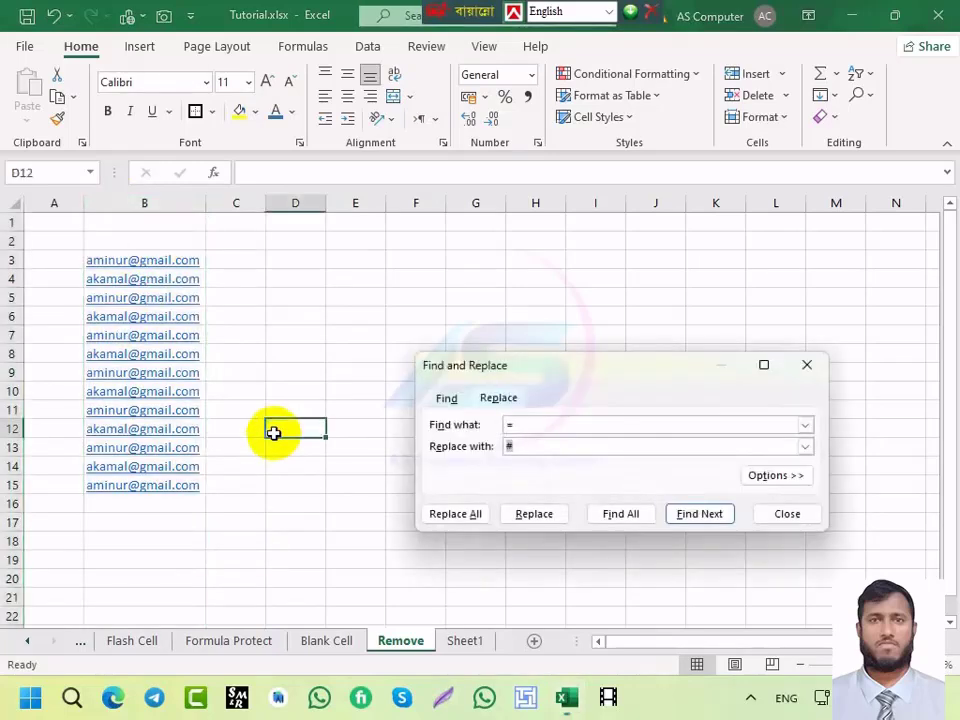
left_click(574, 446)
key("BackSpace")
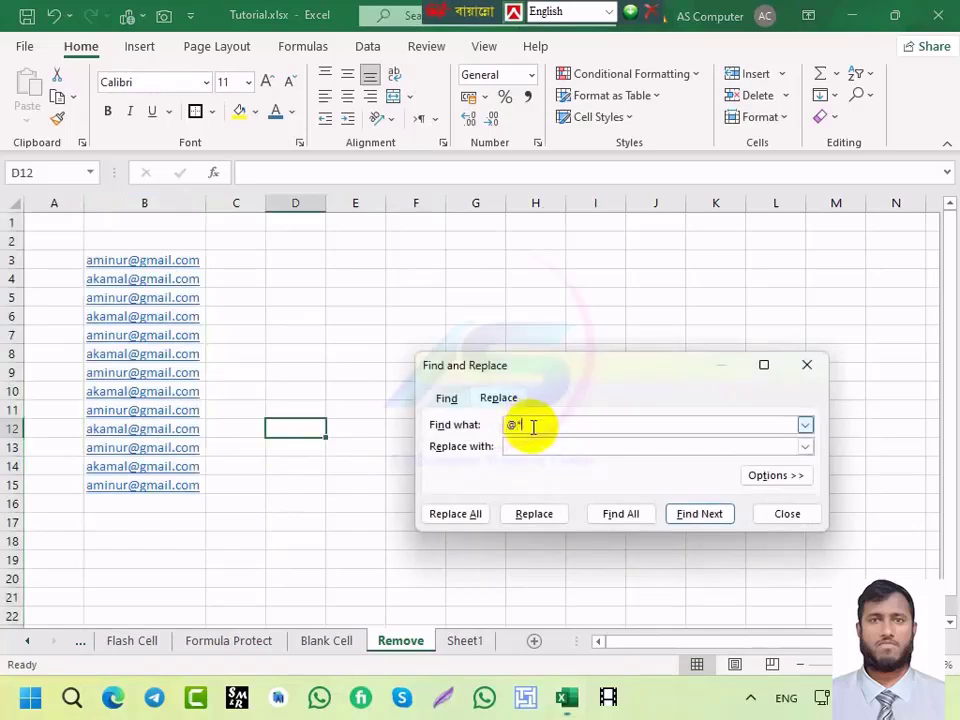
left_click(524, 449)
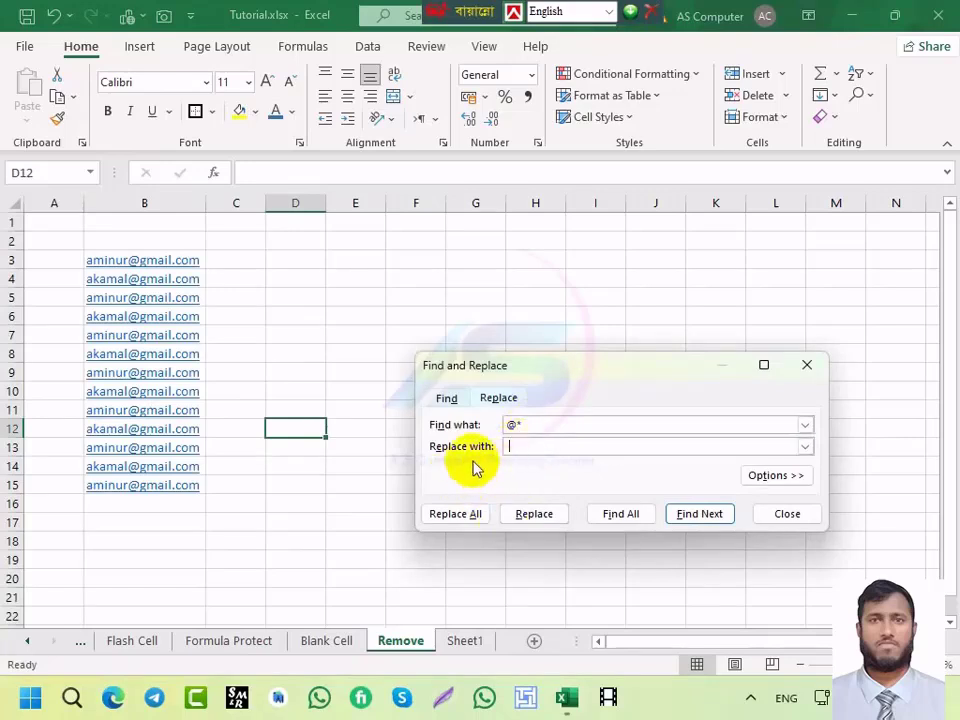
left_click(455, 514)
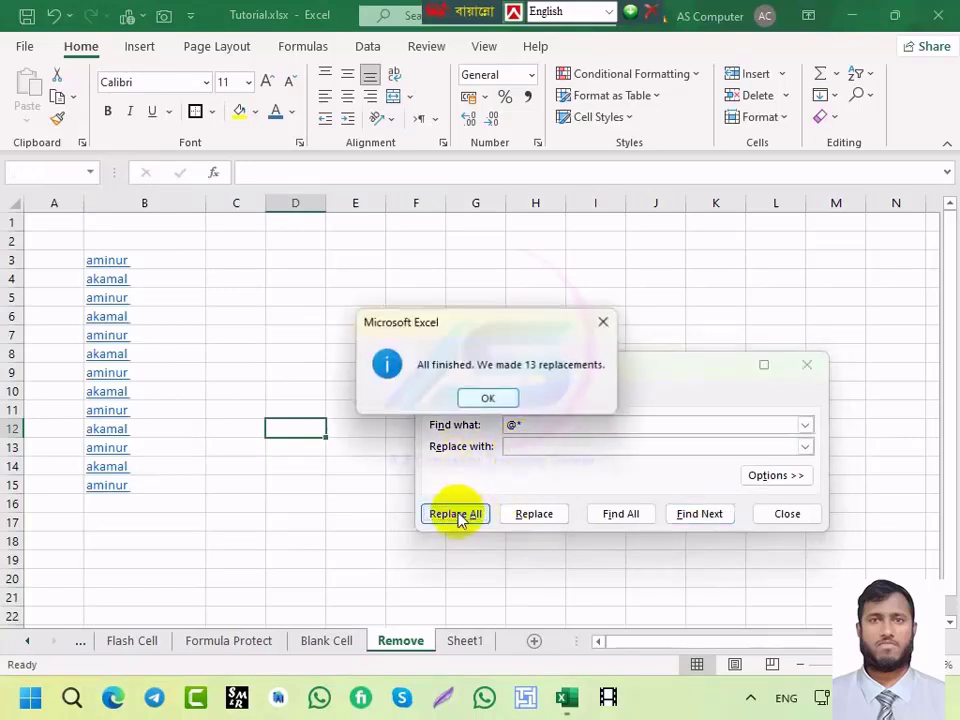
left_click(483, 400)
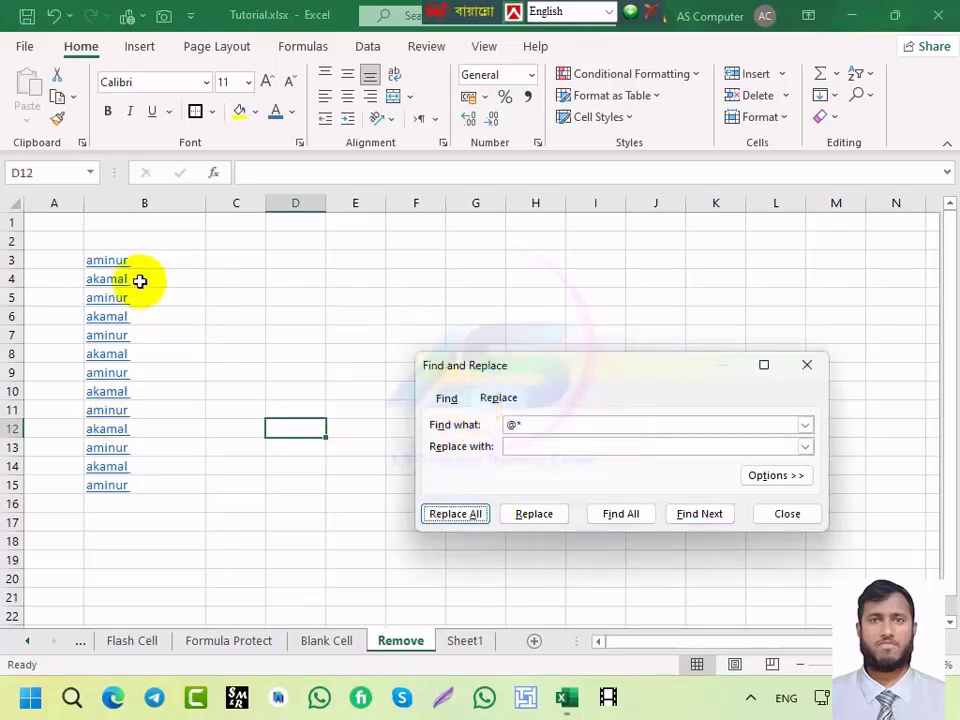
left_click(807, 364)
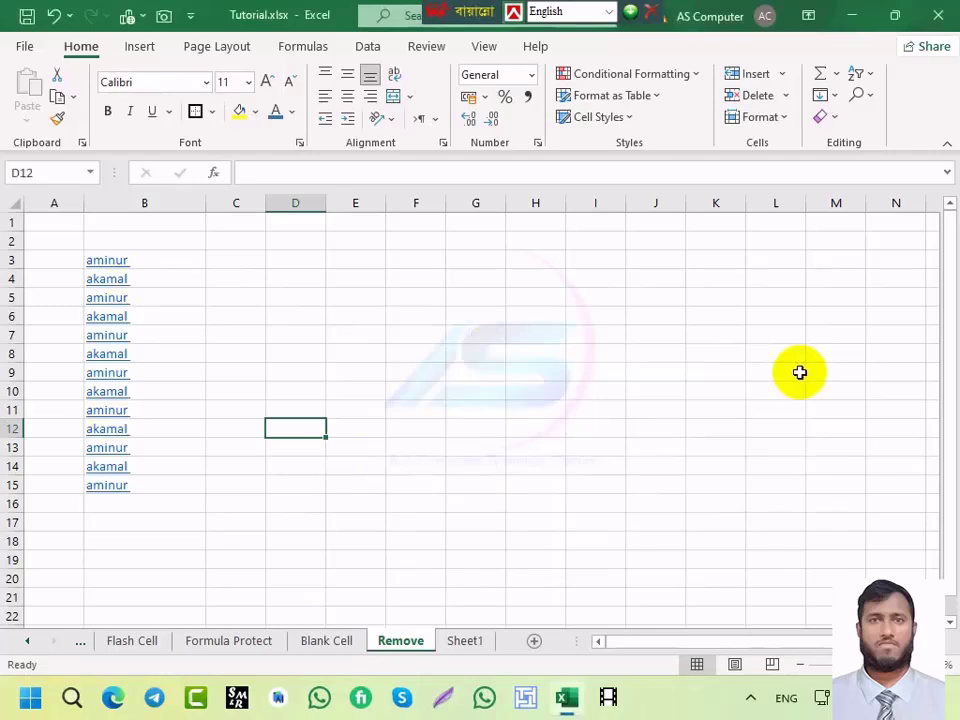
Step: Undo the @* removal and redo the Replace All, then go to the Flash Cell sheet
key("ctrl+z")
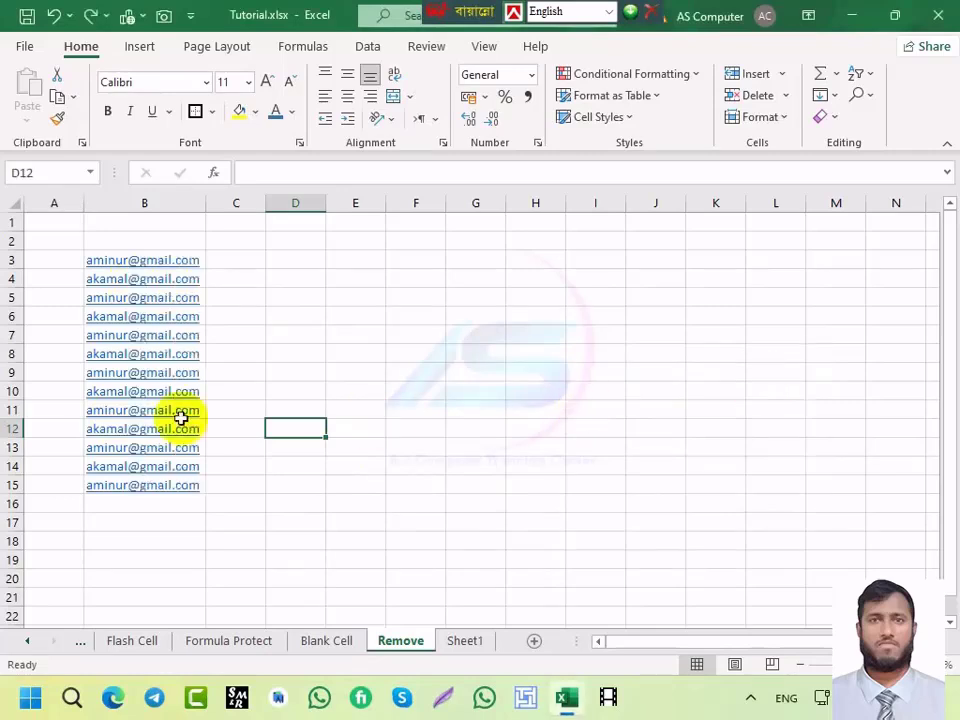
key("ctrl+h")
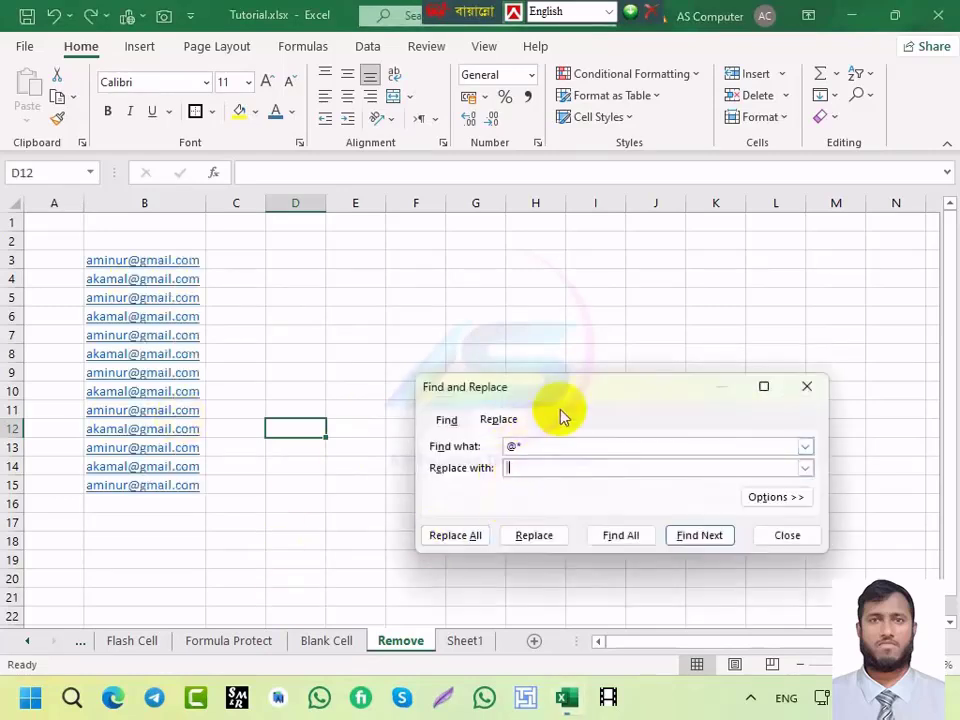
left_click_drag(558, 393, 476, 321)
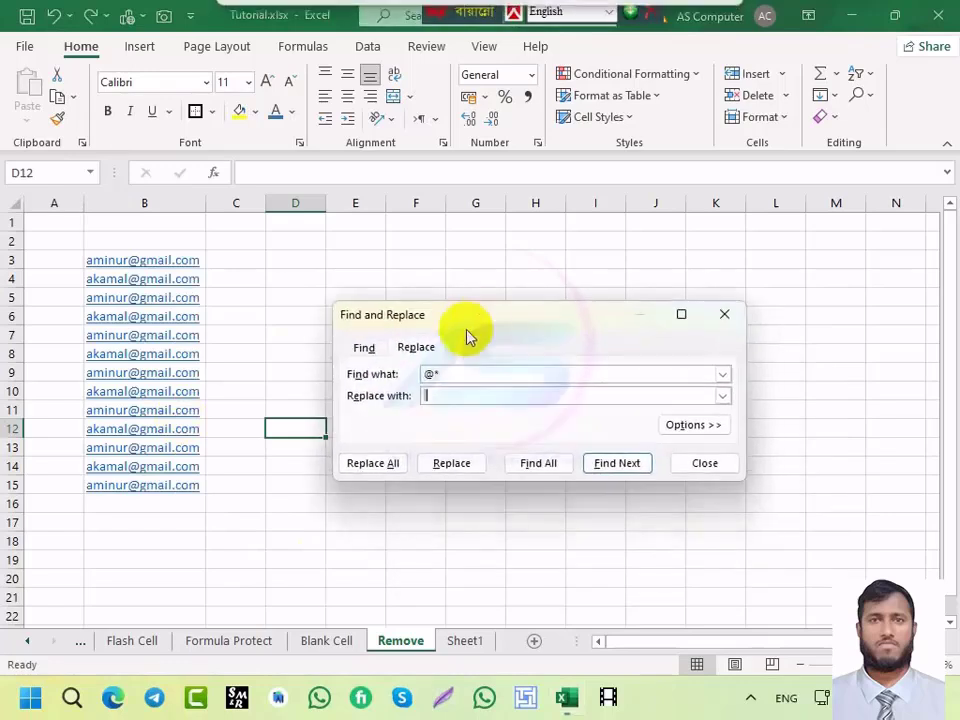
left_click(439, 396)
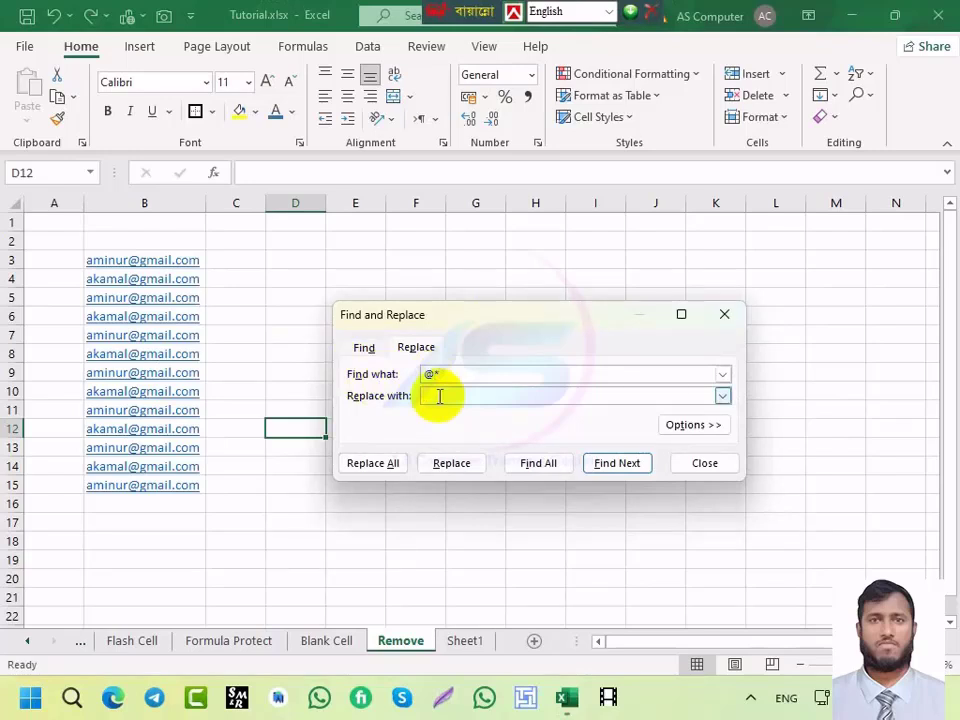
left_click(373, 464)
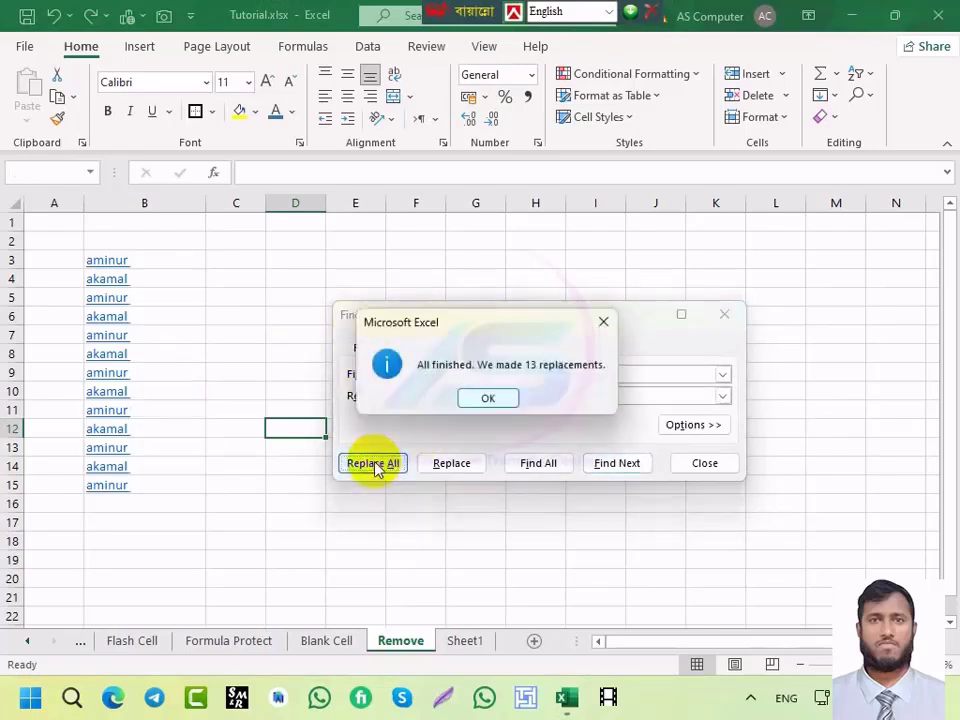
left_click(481, 400)
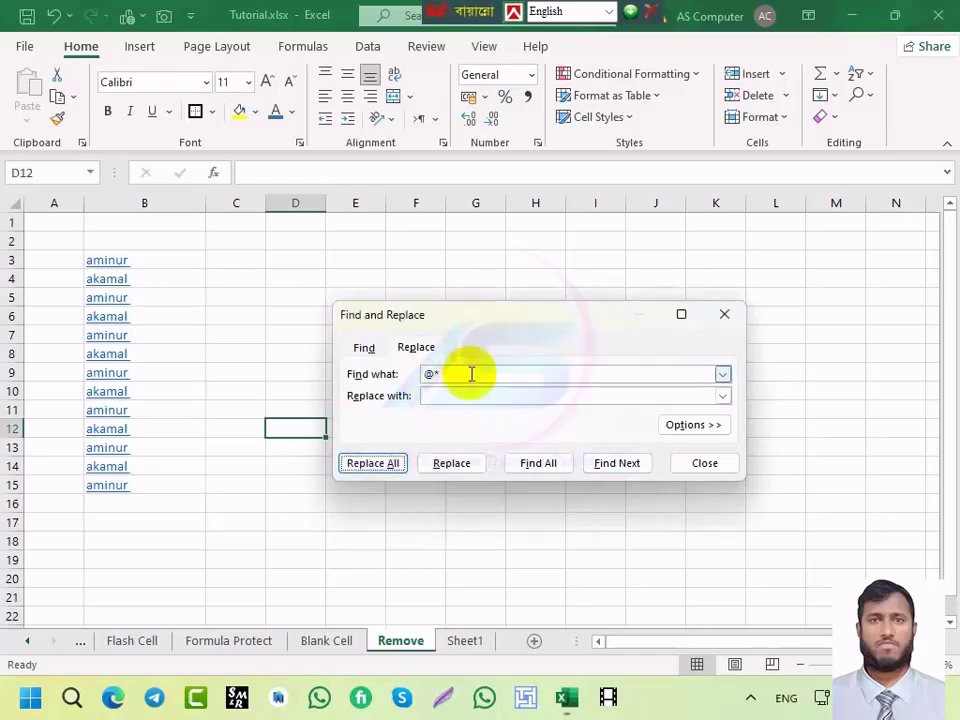
left_click(725, 316)
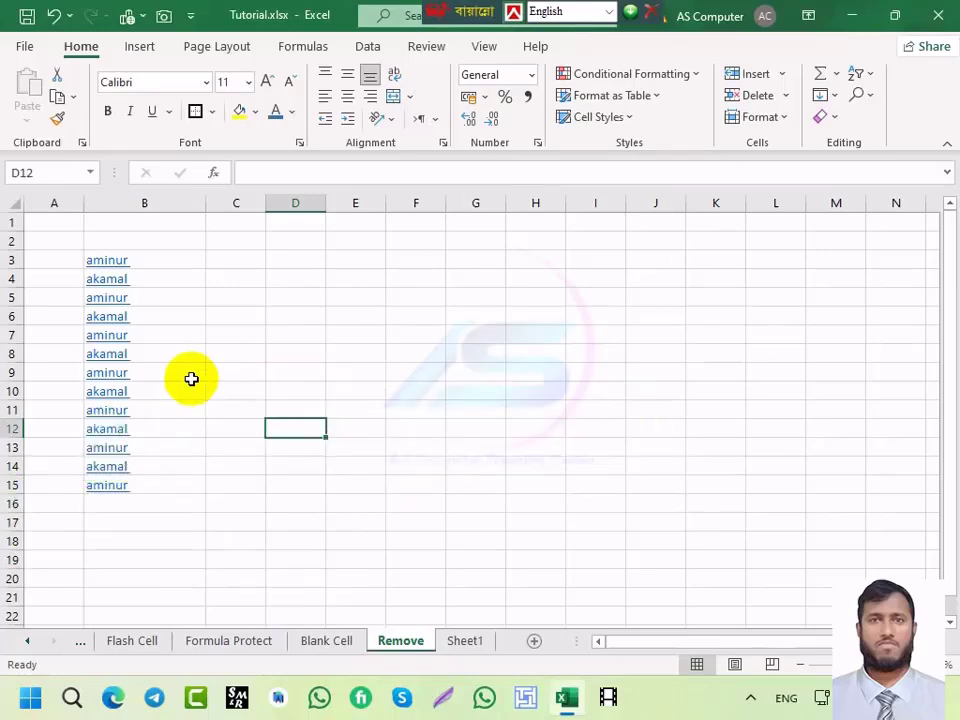
left_click(129, 640)
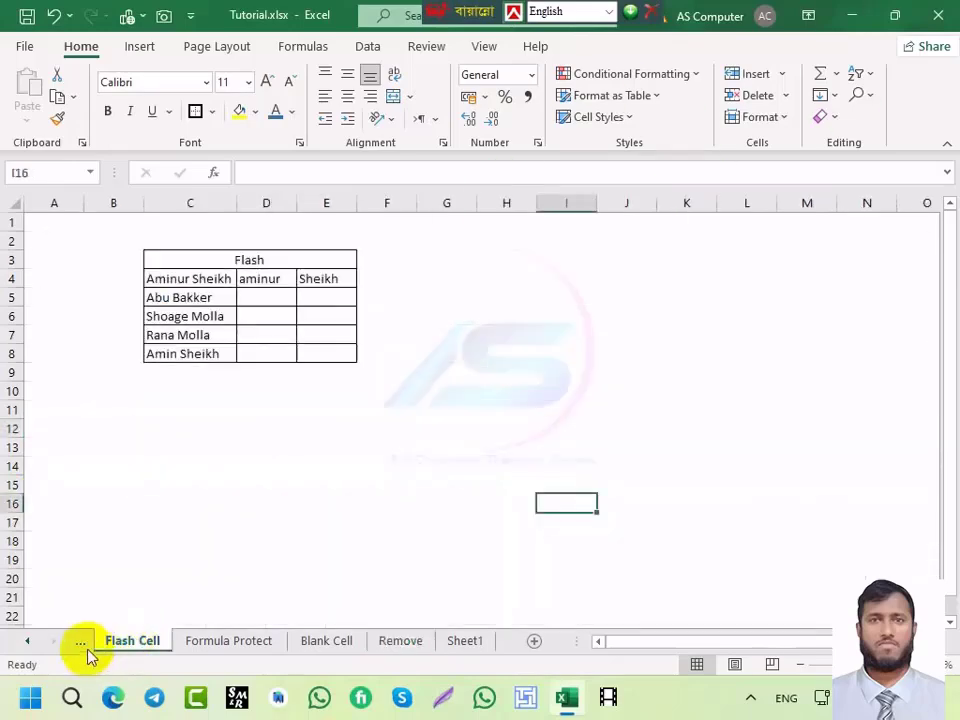
Step: Select C7:H15 on the Drop-Down sheet and define it as the workbook name 'sum' in Name Manager
left_click(82, 645)
left_click(228, 394)
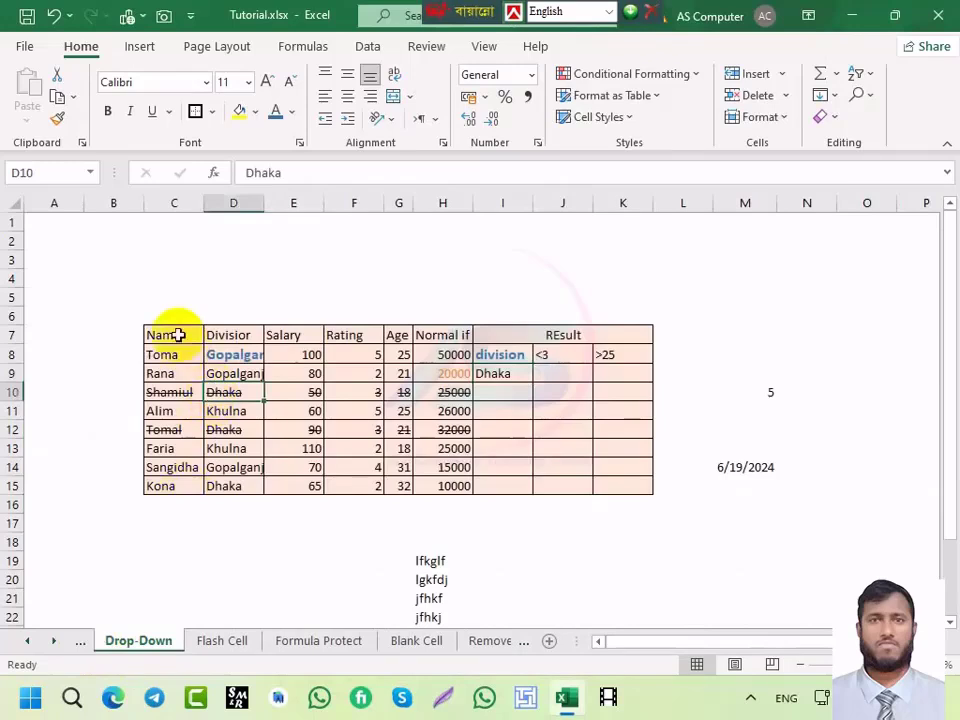
left_click_drag(174, 335, 447, 488)
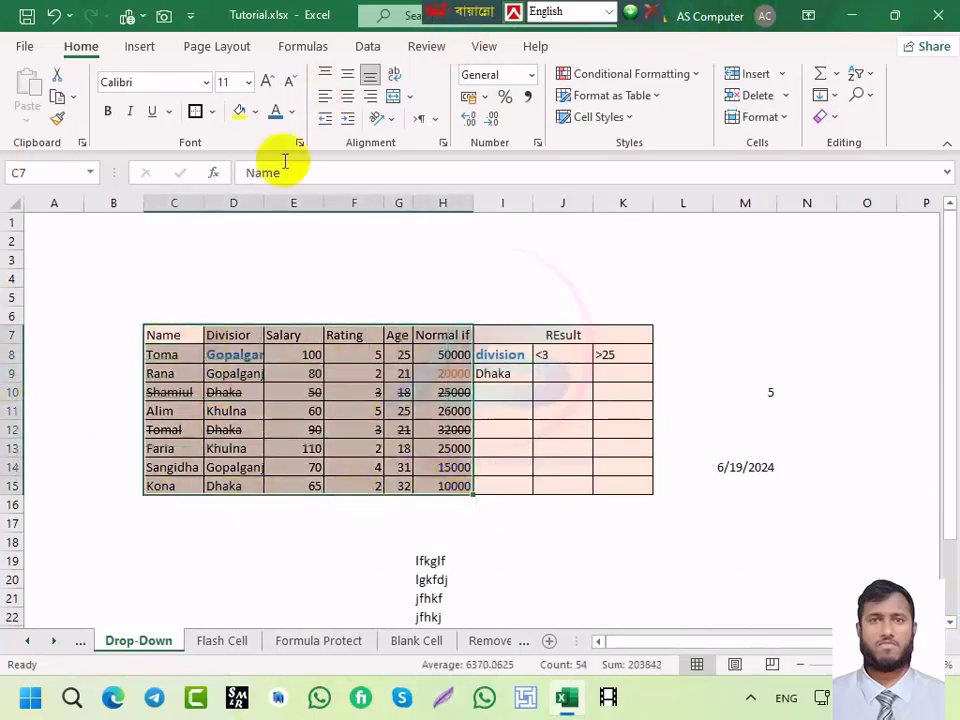
left_click(280, 56)
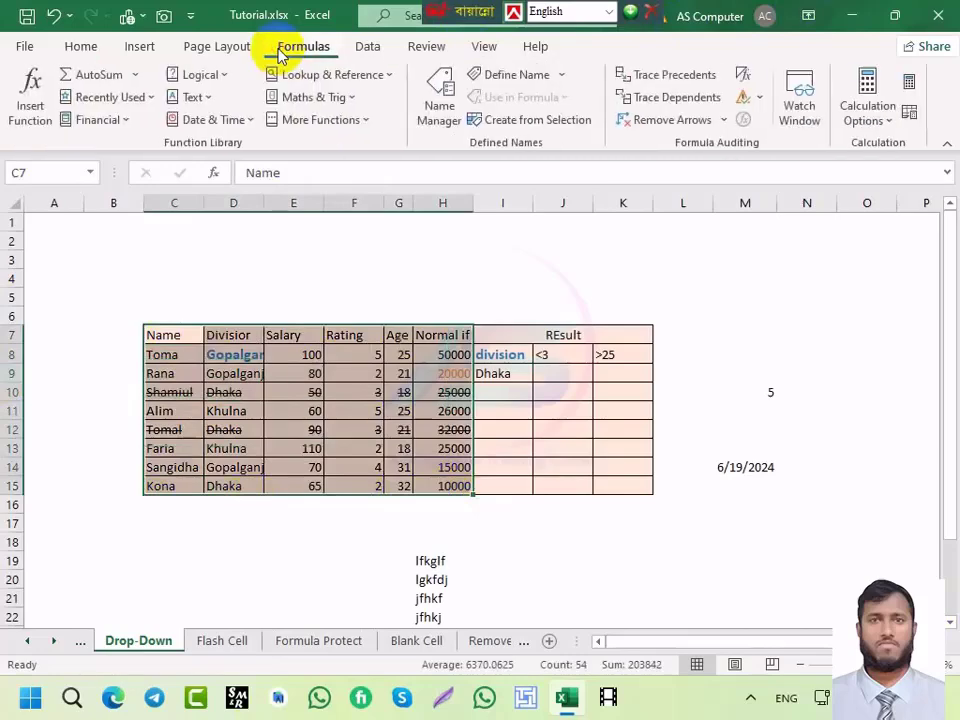
left_click(446, 90)
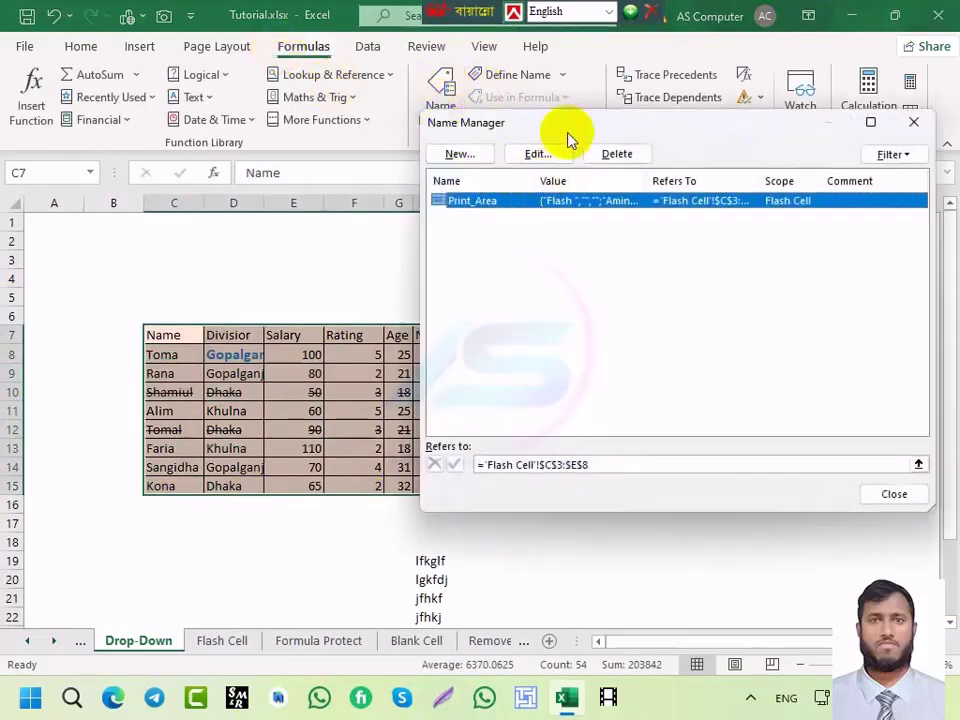
left_click_drag(570, 137, 416, 132)
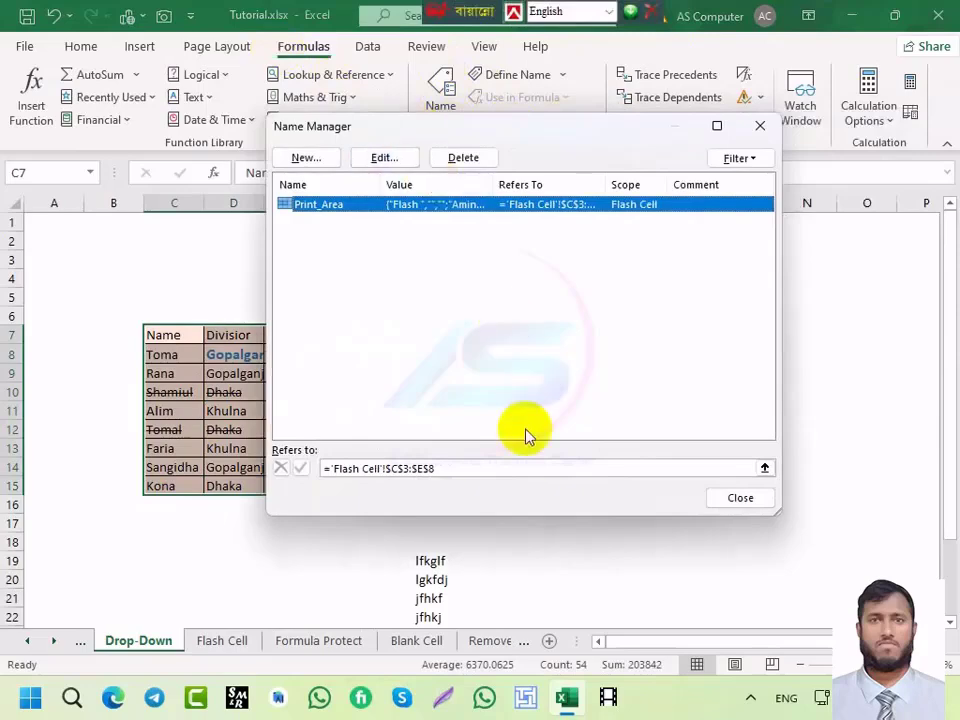
left_click(307, 158)
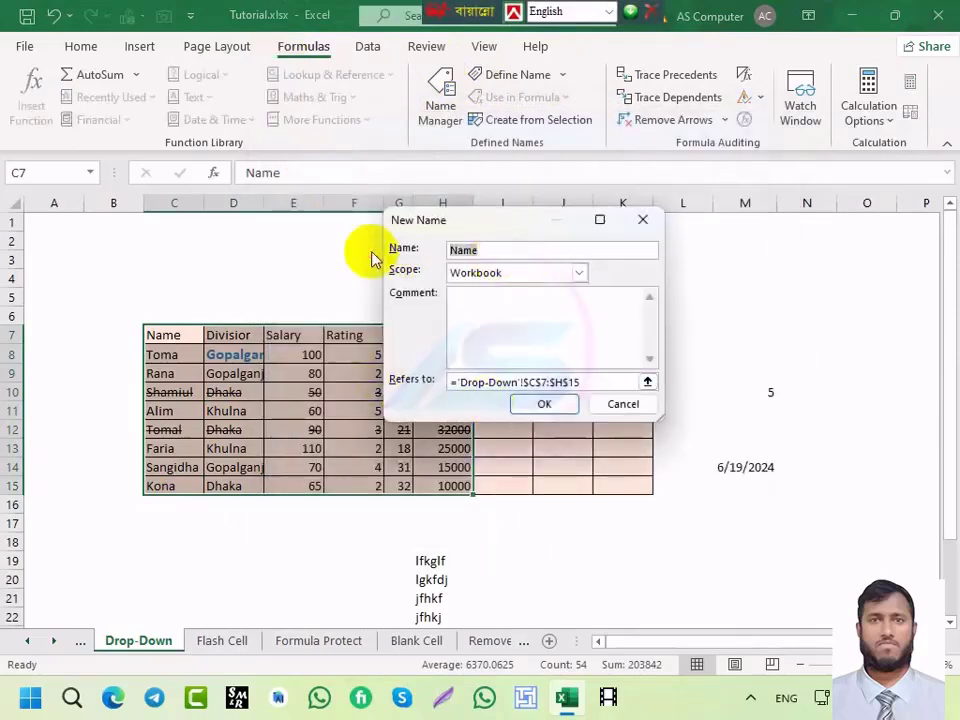
key("BackSpace")
type("hgjrgh")
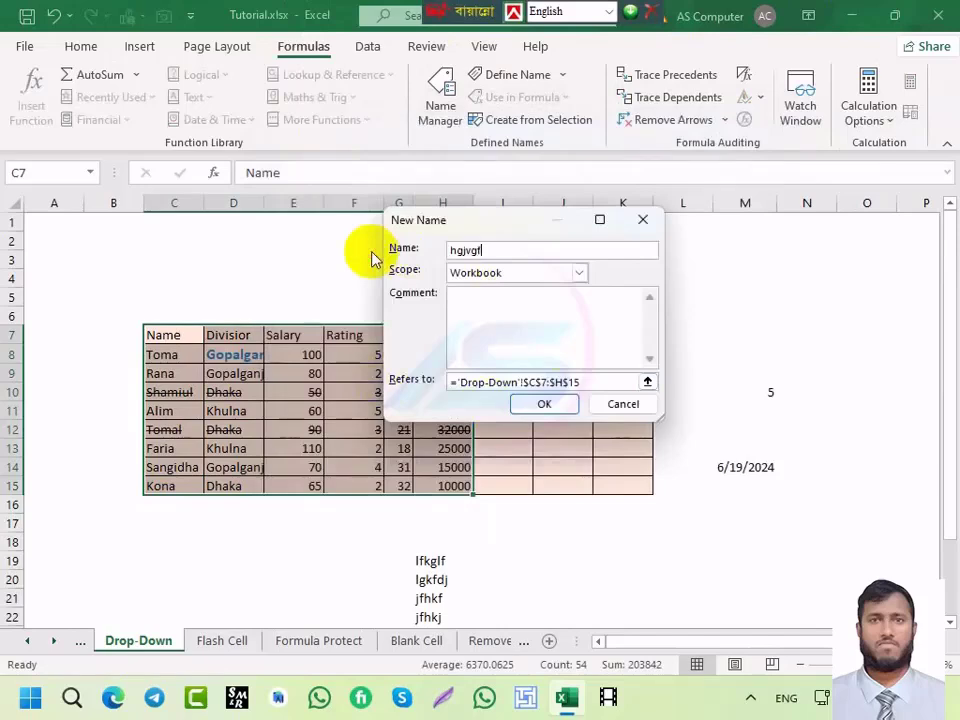
key("BackSpace")
key("BackSpace")
key("BackSpace")
key("BackSpace")
key("BackSpace")
key("BackSpace")
type("sum")
left_click(541, 405)
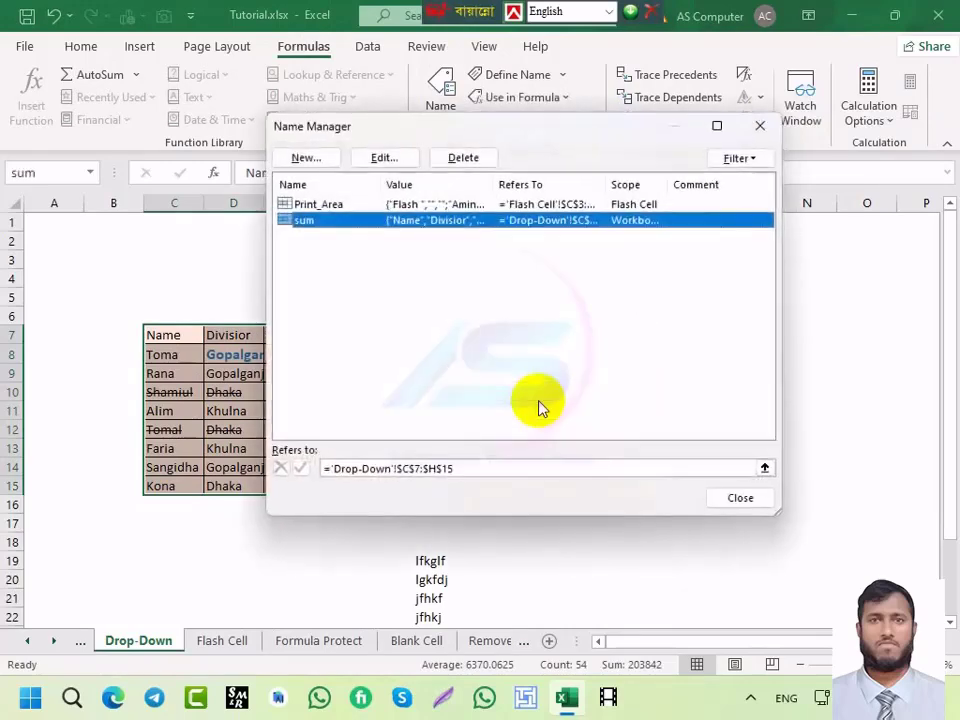
left_click(735, 499)
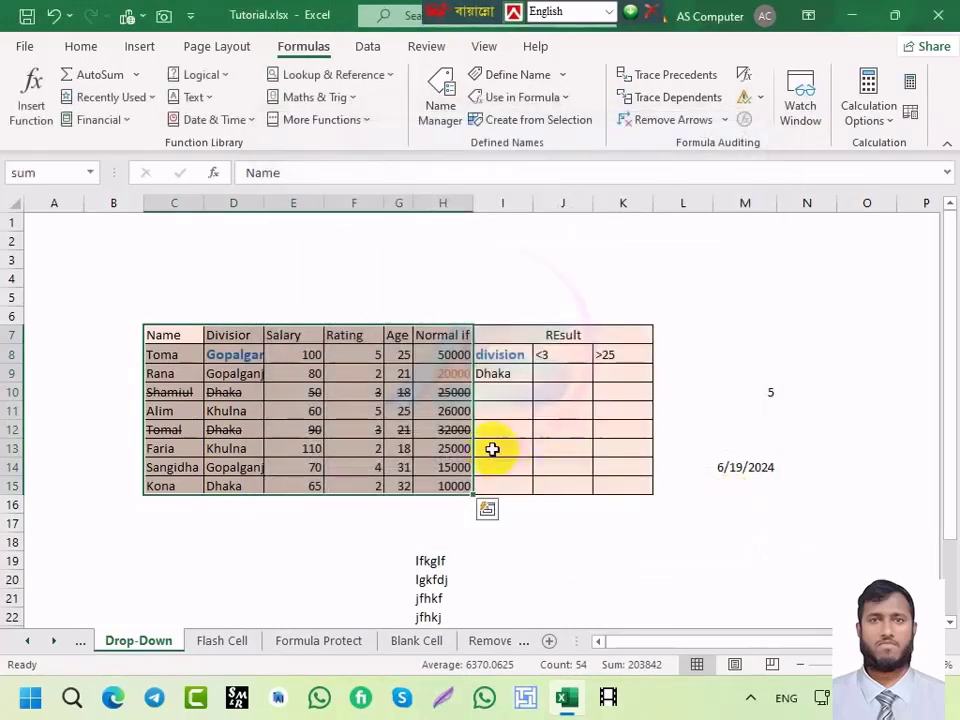
Step: Confirm 'sum' is listed in the F3 Paste Name dialog, then return to the Remove sheet
left_click(505, 429)
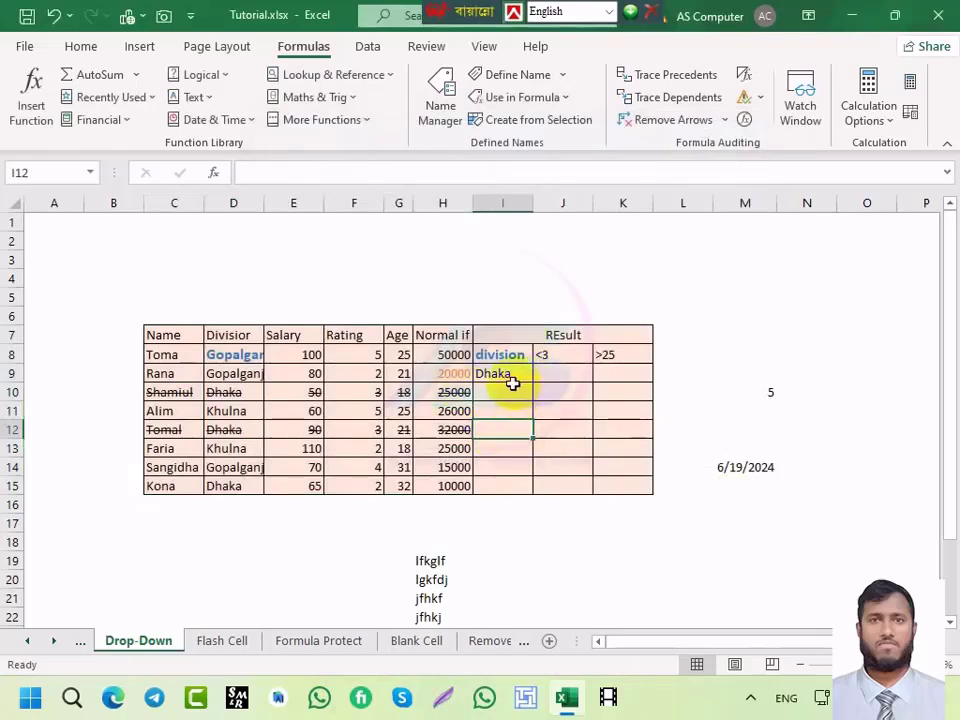
key("F3")
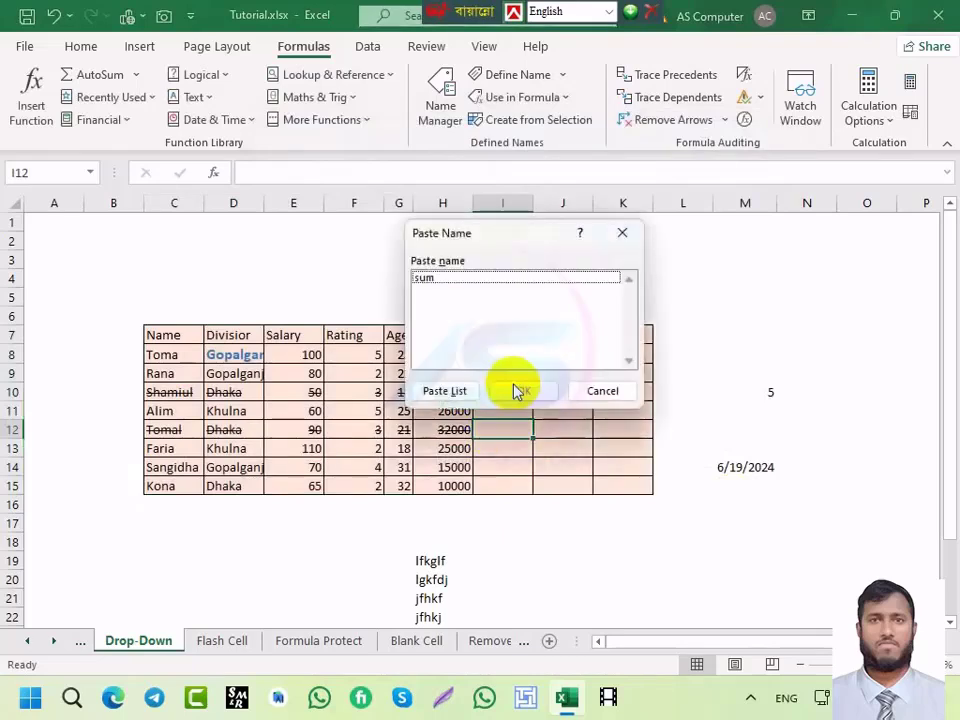
left_click_drag(465, 231, 571, 231)
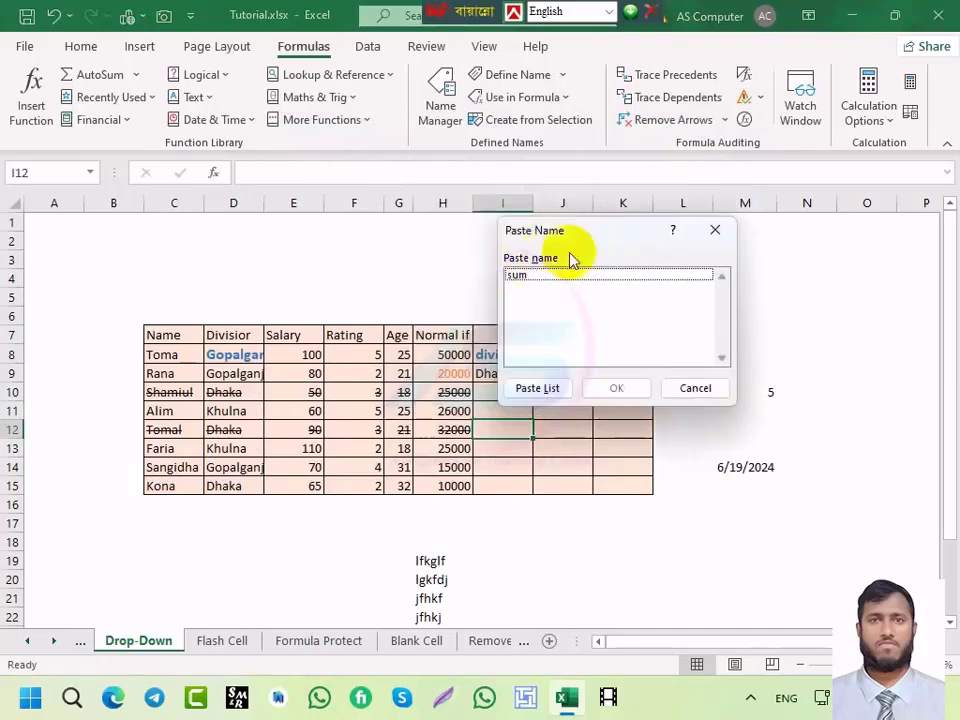
left_click(695, 388)
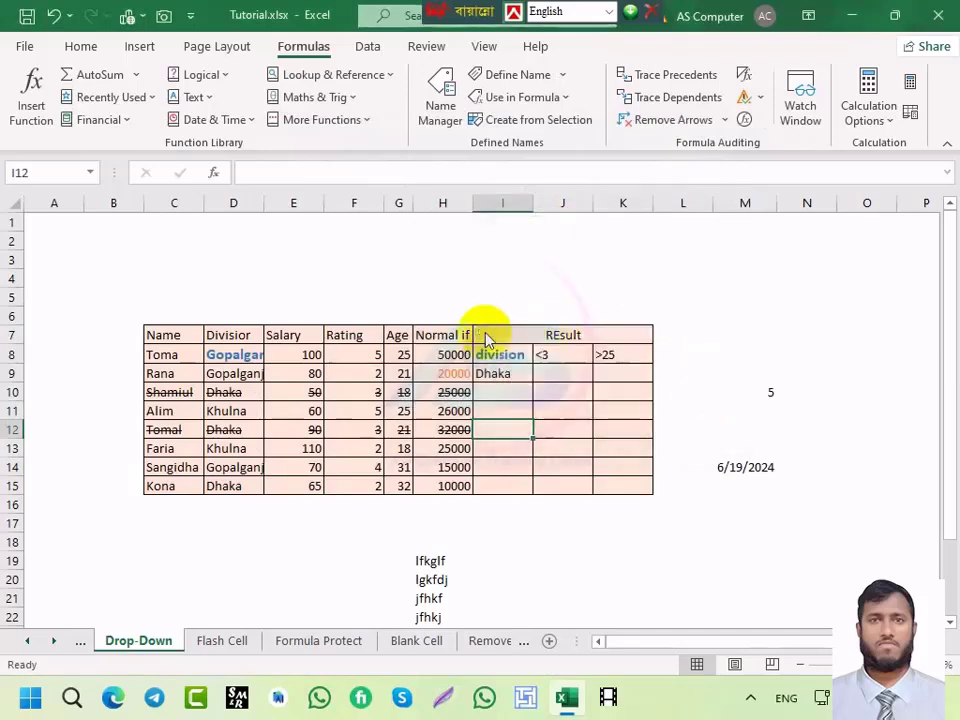
key("F3")
left_click(709, 243)
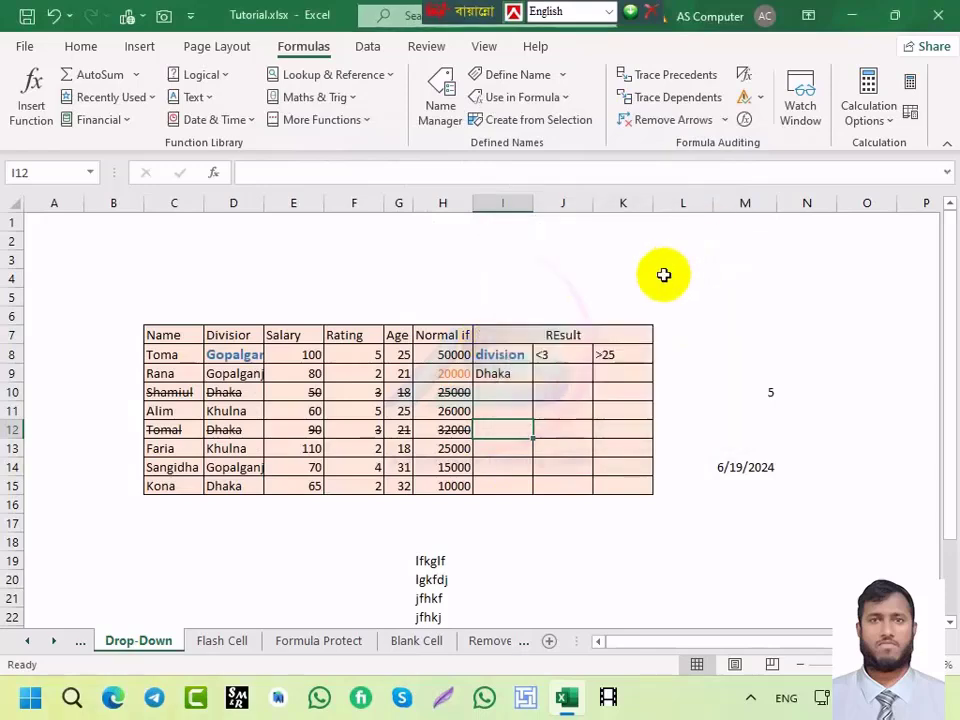
key("F3")
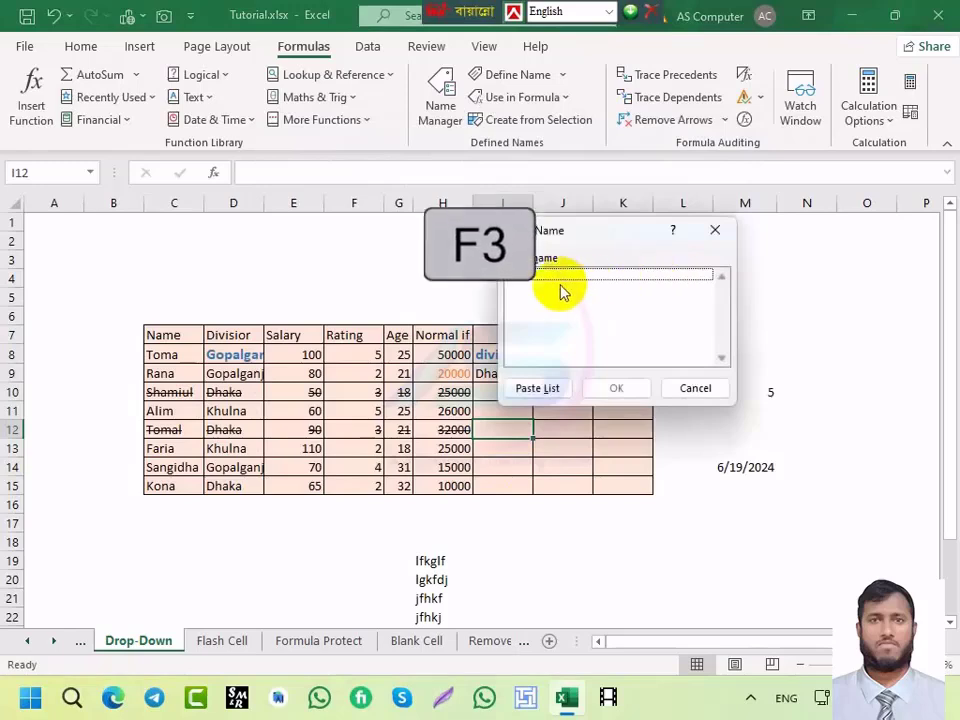
left_click(696, 388)
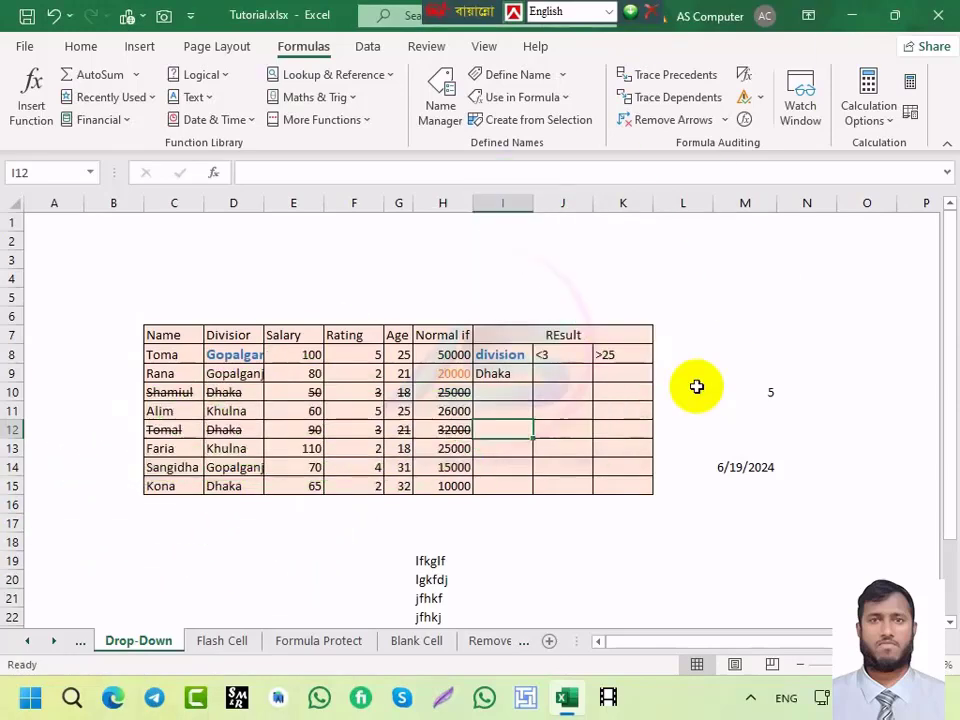
left_click(476, 646)
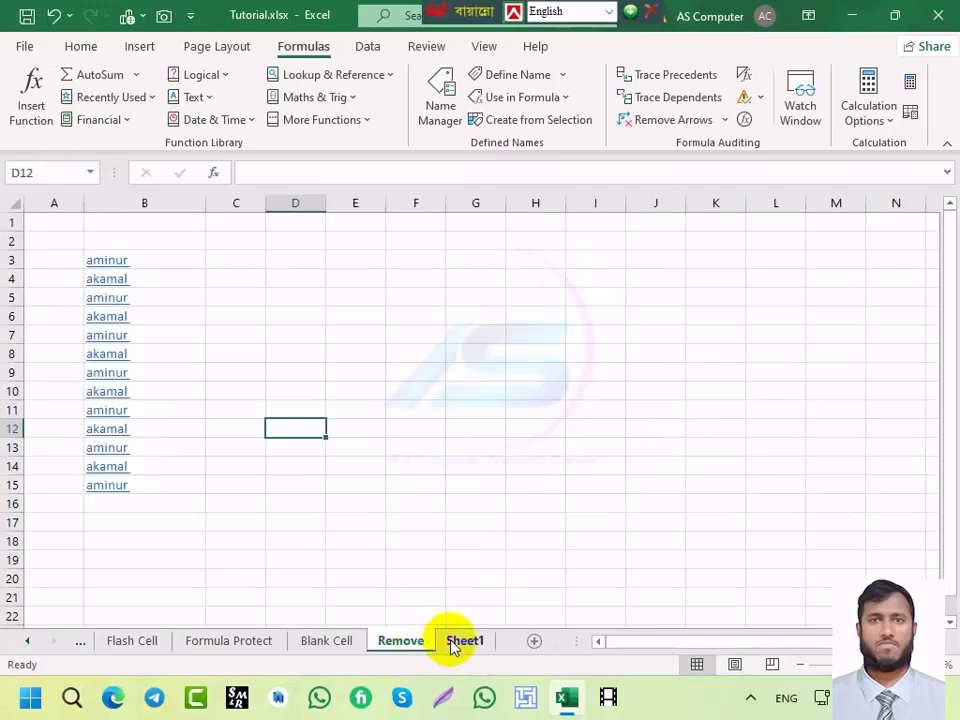
Step: Delete Sheet1, Remove and Flash Cell, confirming each, and display the Blank Cell sheet
right_click(448, 642)
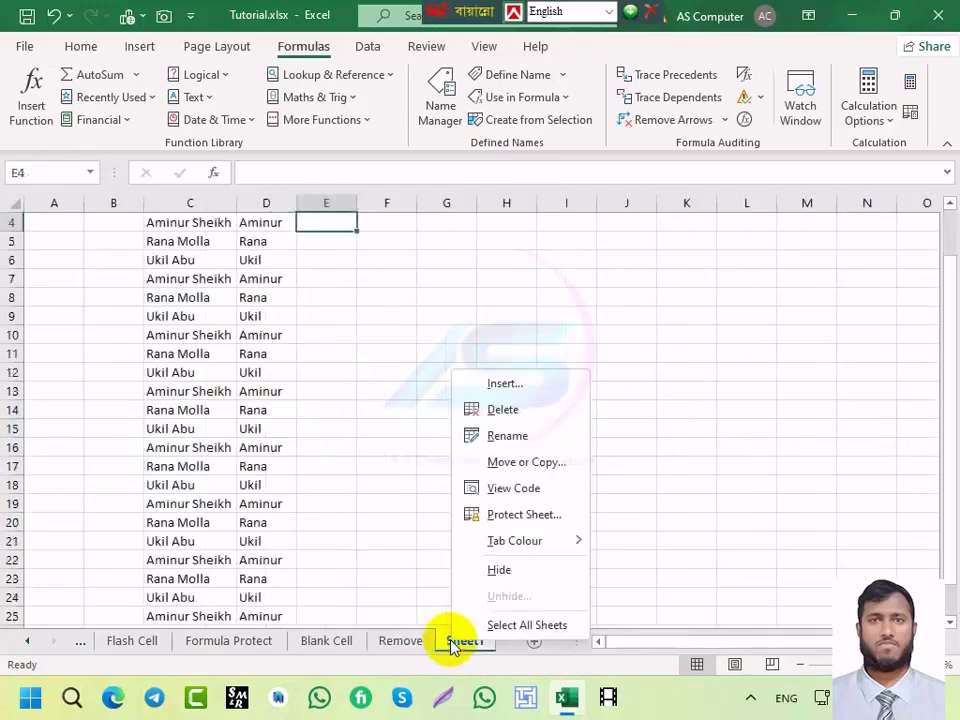
left_click(510, 410)
left_click(448, 399)
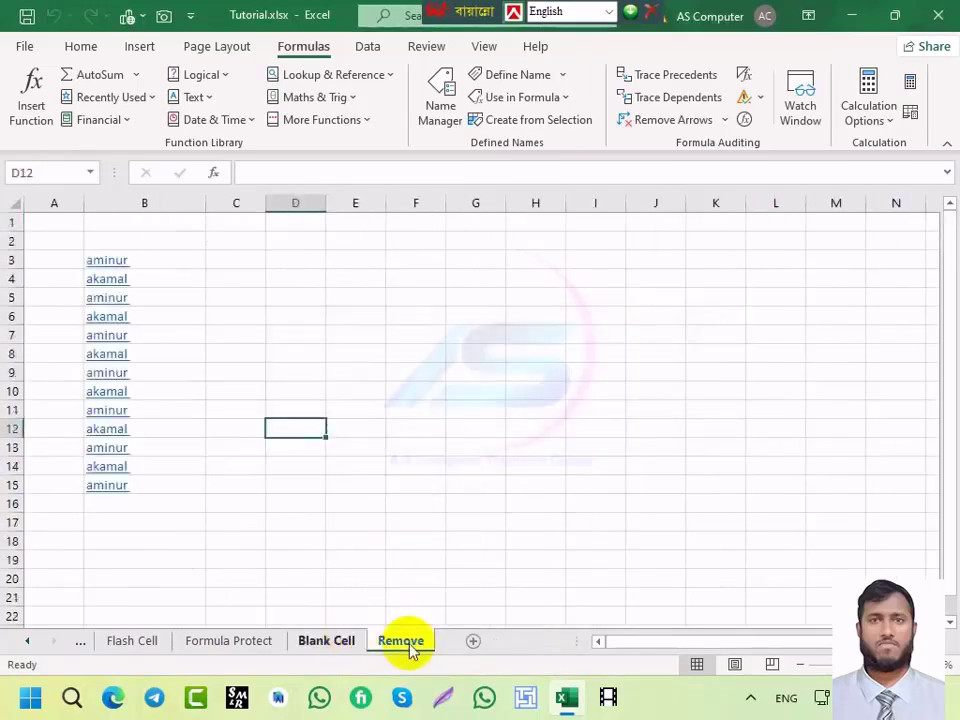
right_click(390, 645)
left_click(428, 413)
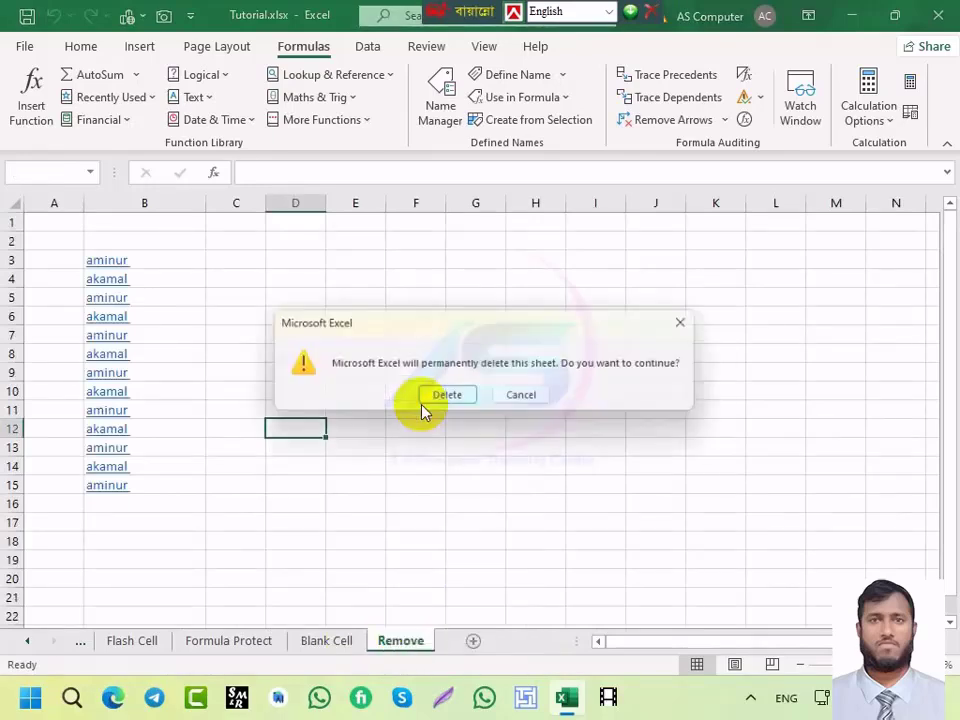
left_click(446, 398)
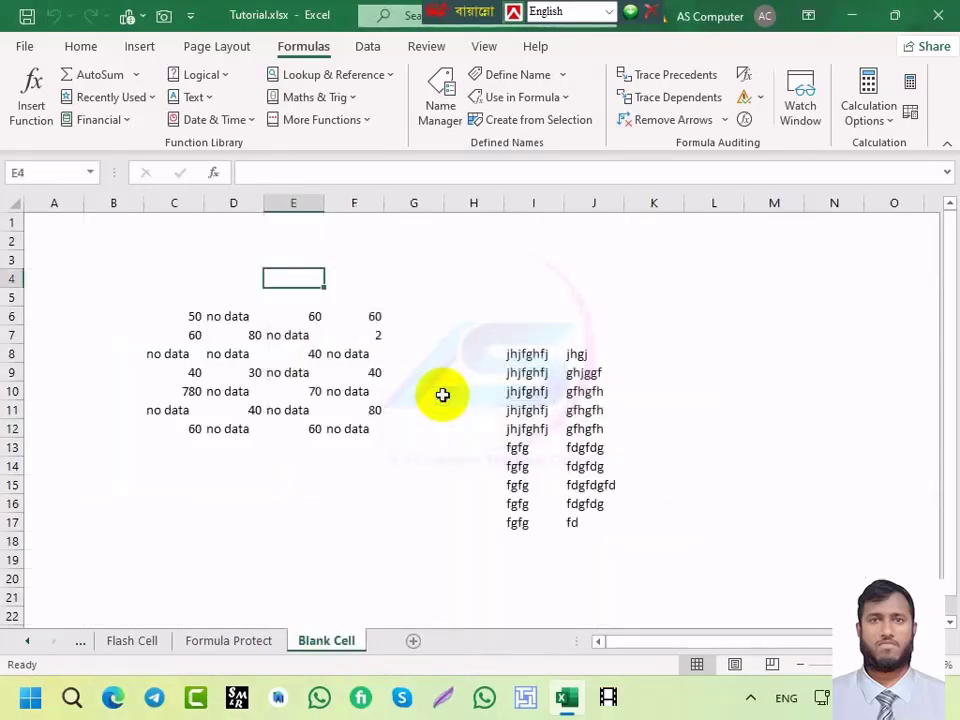
left_click(130, 648)
right_click(130, 648)
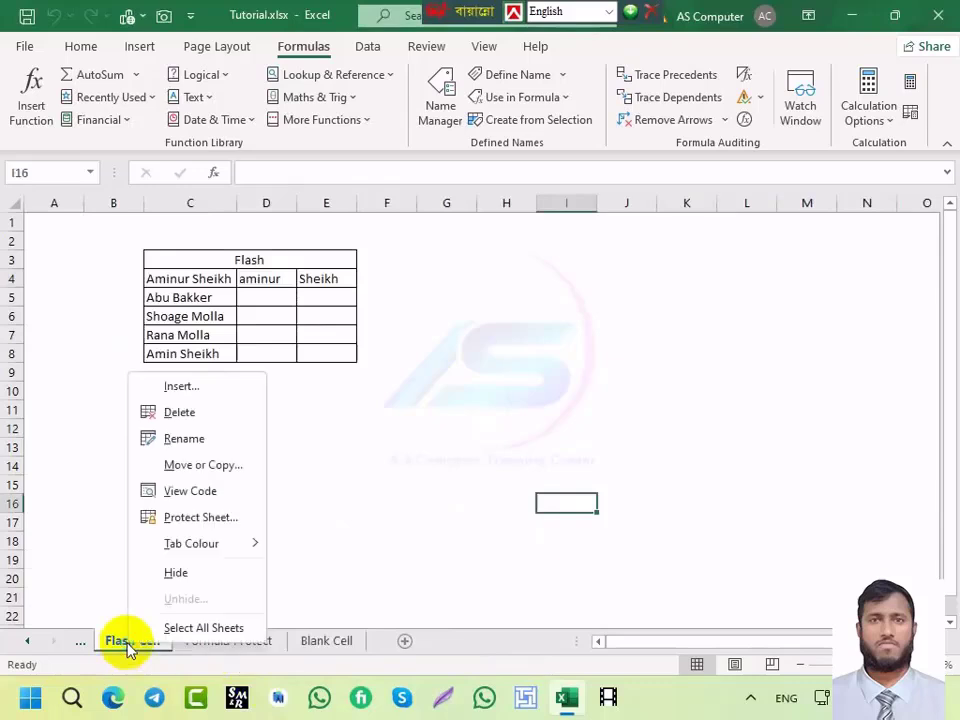
left_click(178, 411)
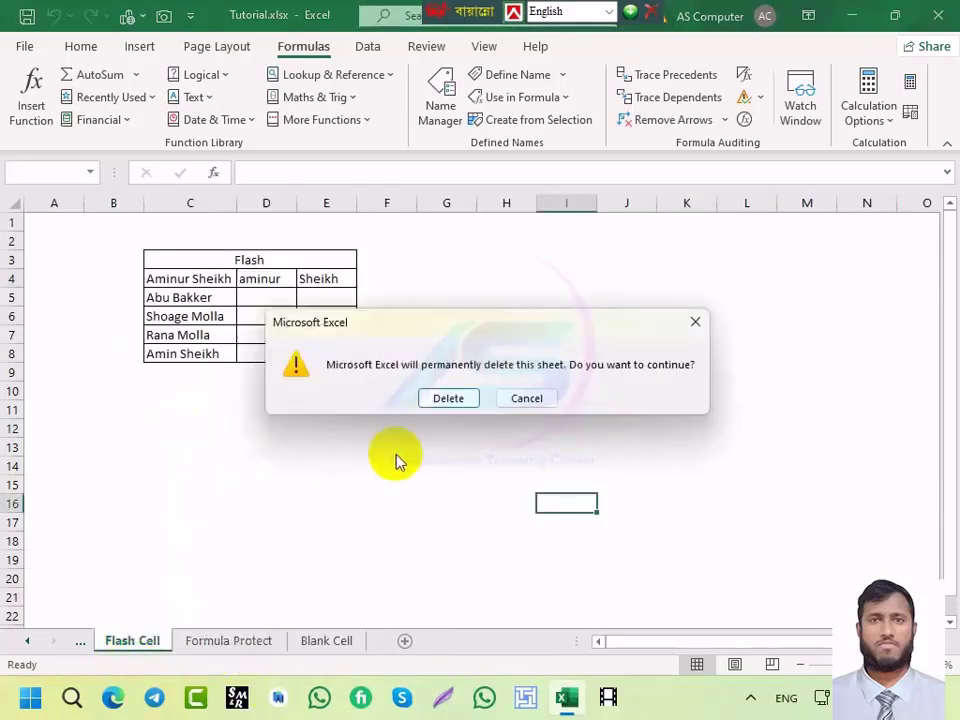
left_click(450, 398)
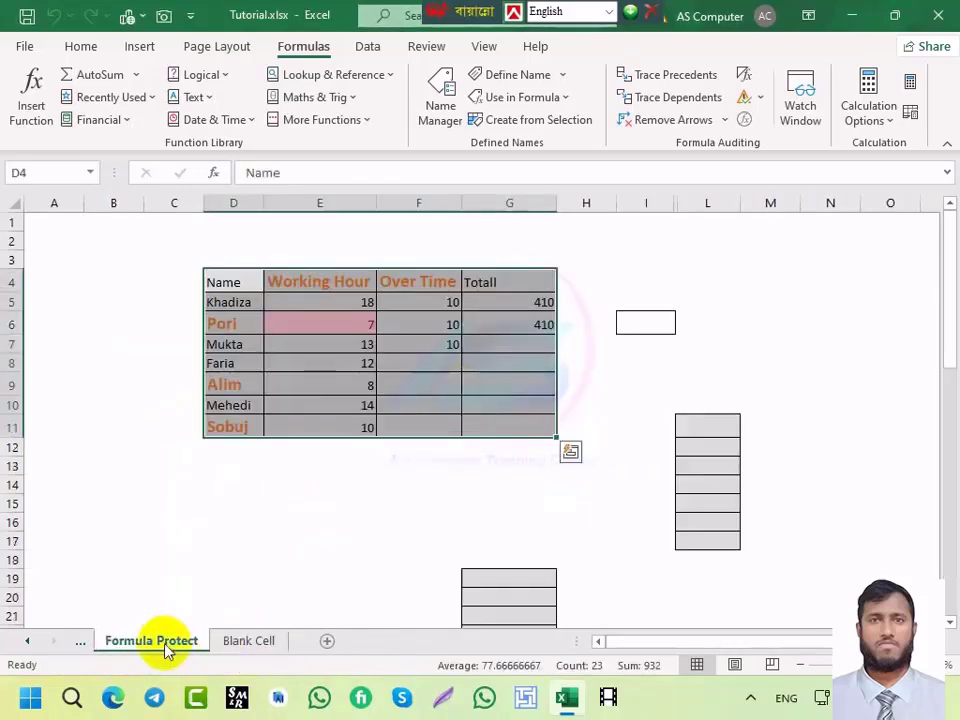
left_click(238, 641)
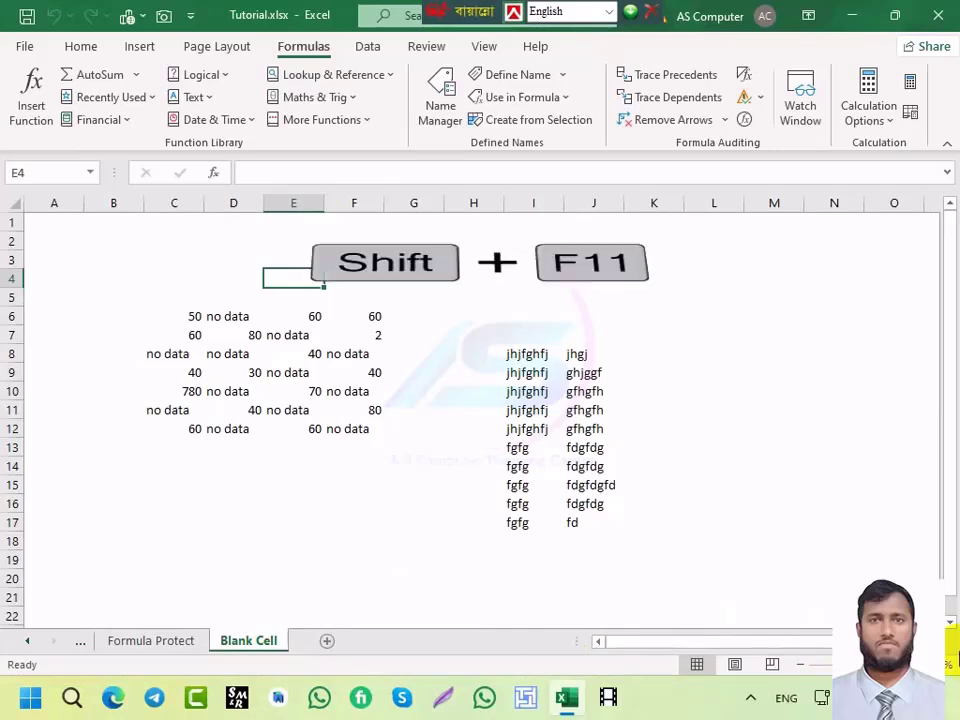
Step: Insert new blank worksheets with Shift+F11 and return to the Formula Protect sheet
key("shift+F11")
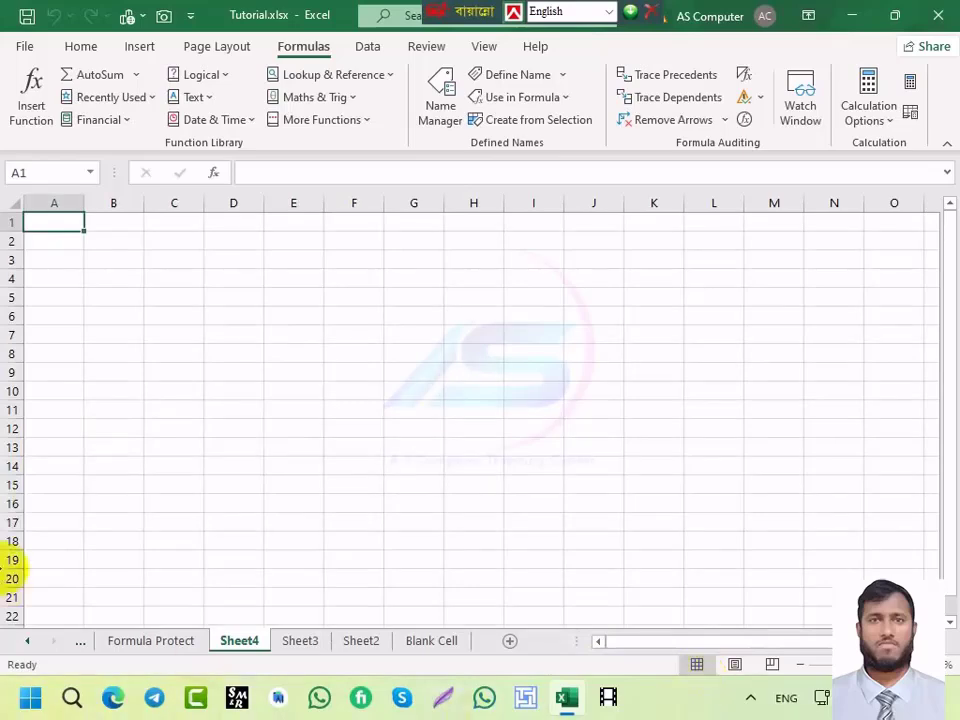
left_click(128, 643)
left_click(332, 381)
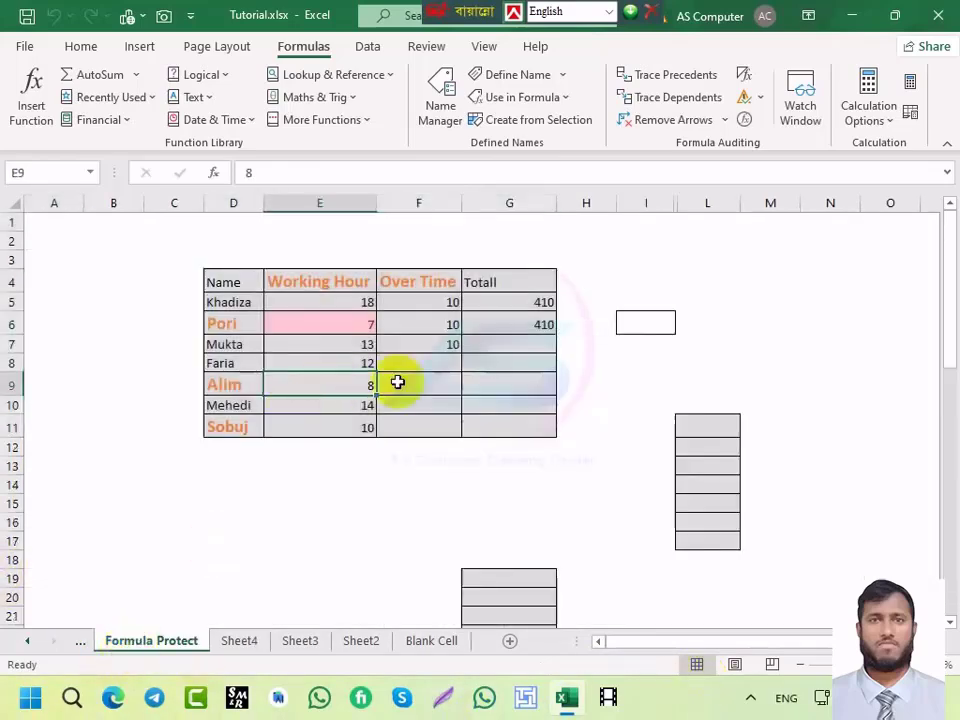
Step: Select the Drop-Down staff table C7:H15 and open the Style dialog with Alt+'
left_click(80, 645)
left_click(80, 645)
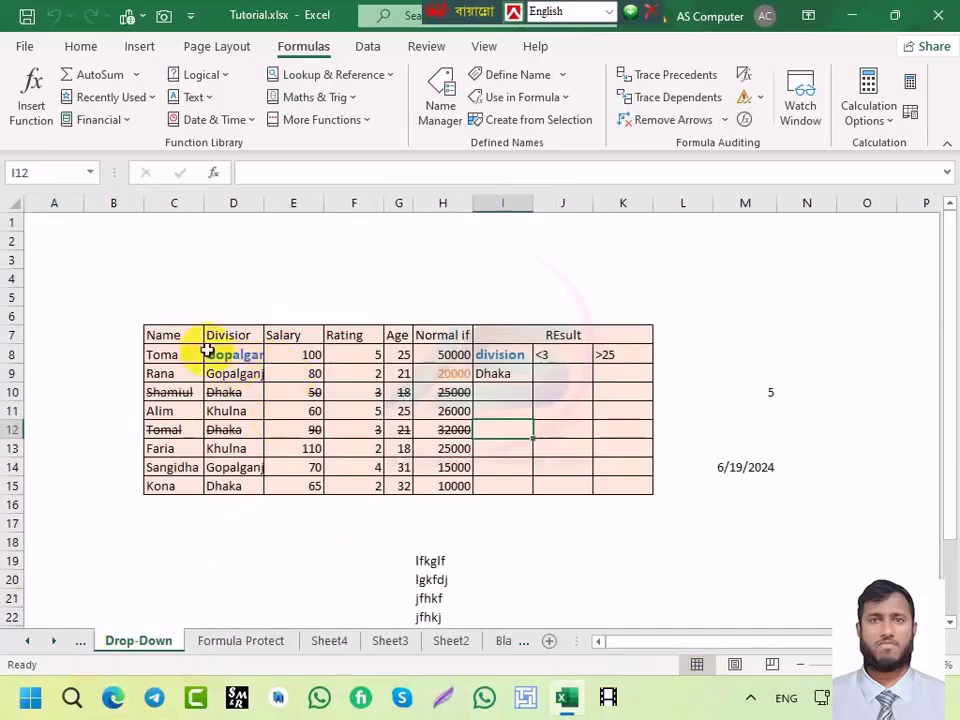
left_click_drag(178, 337, 459, 484)
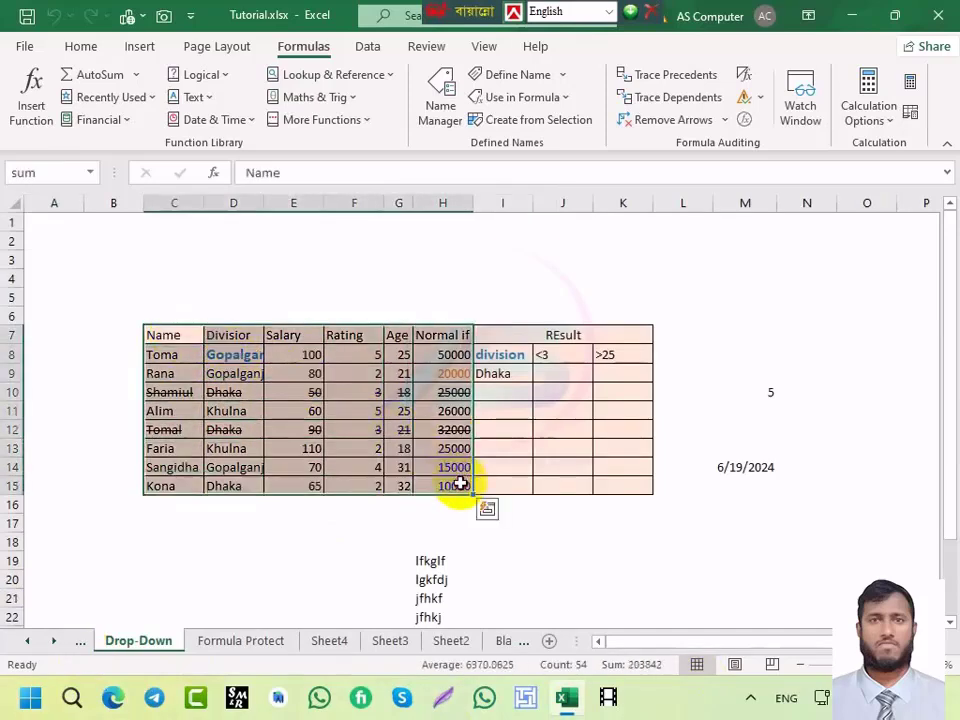
key("alt+apostrophe")
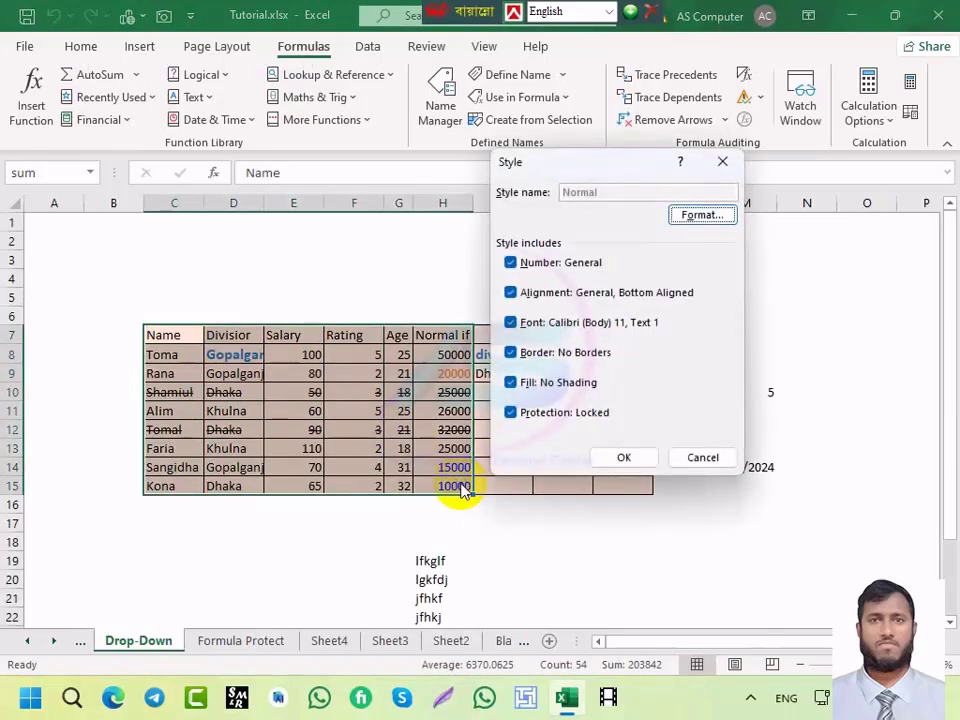
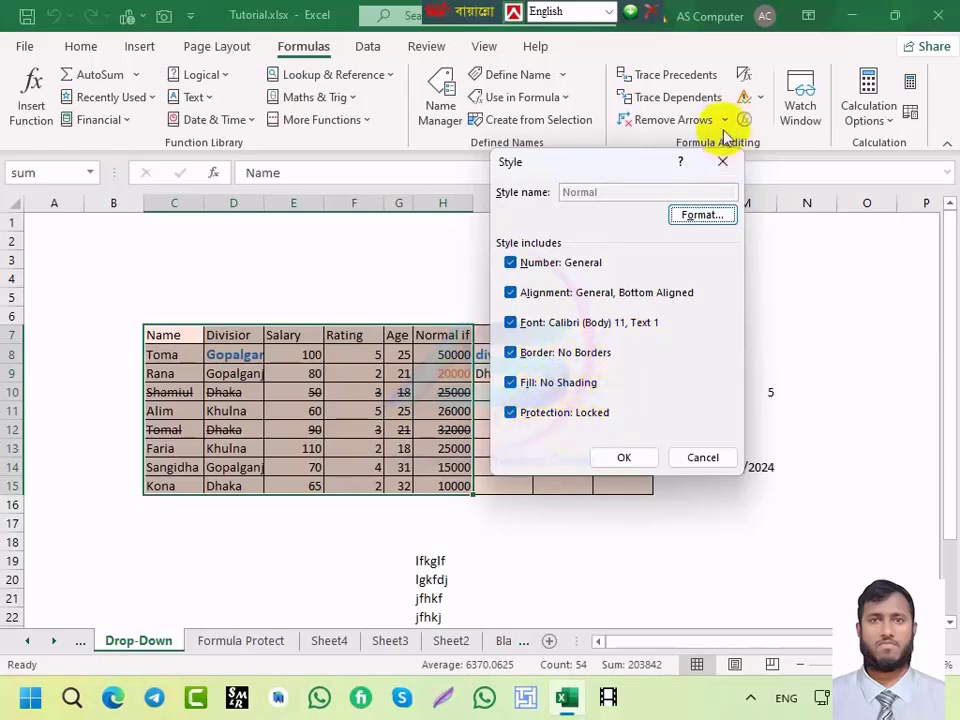
Step: Browse the Normal style's Fill, Border, Alignment and Number format tabs, then cancel unchanged
left_click(697, 222)
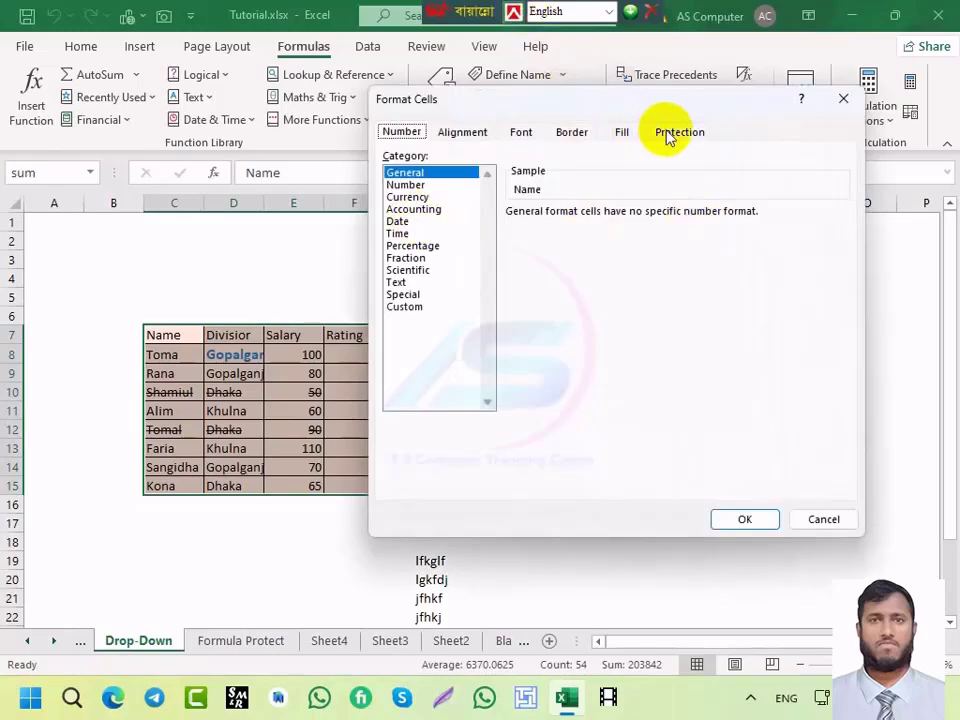
left_click(622, 134)
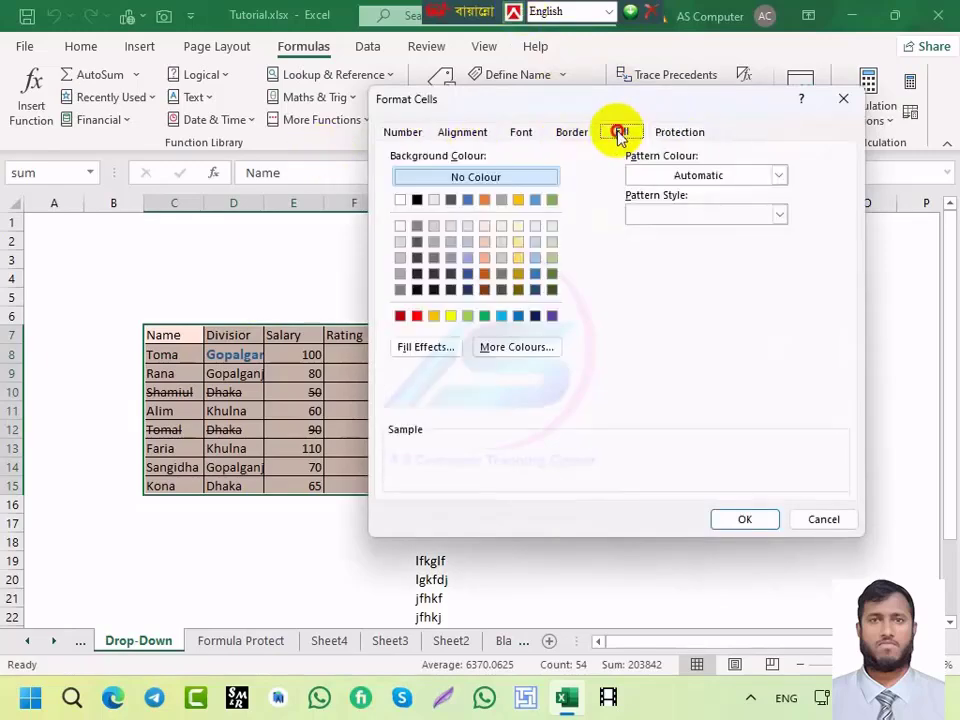
left_click(575, 133)
left_click(462, 132)
left_click(395, 133)
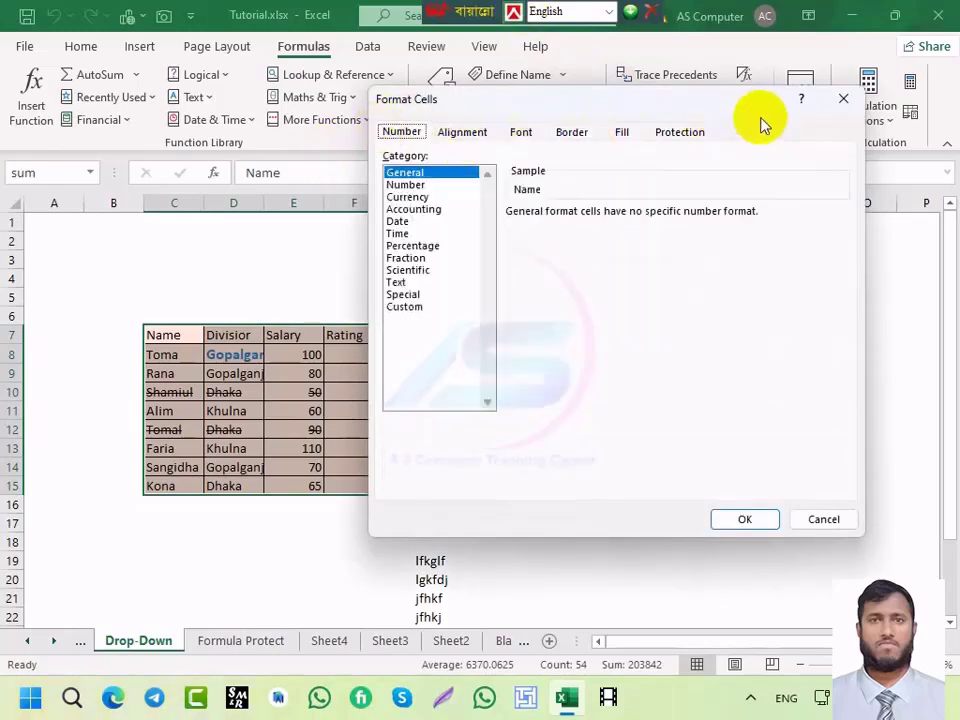
left_click(843, 98)
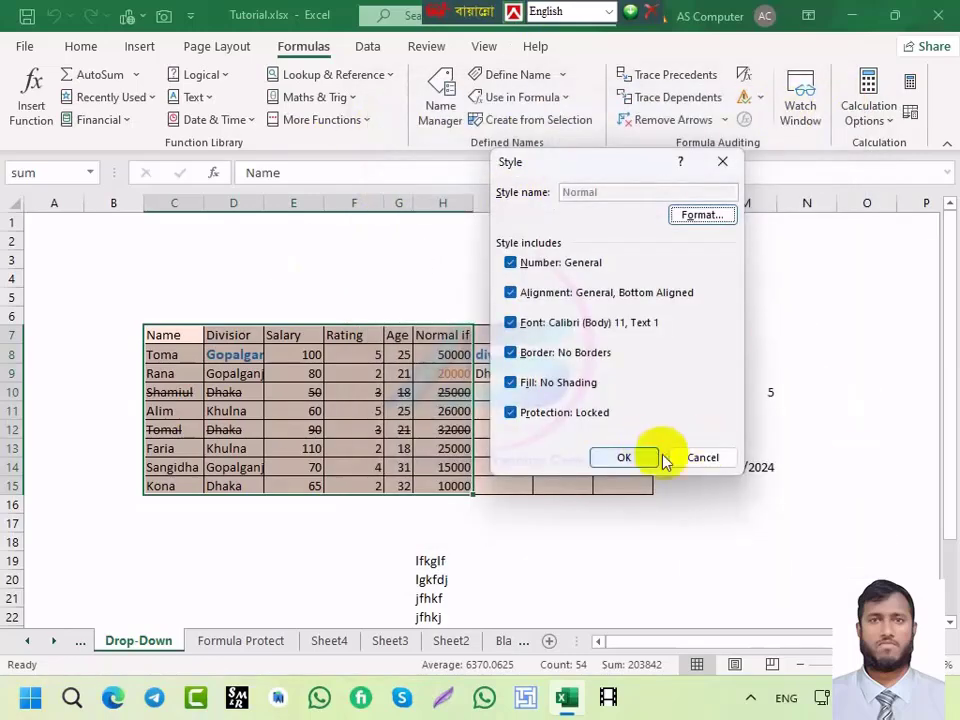
left_click(698, 457)
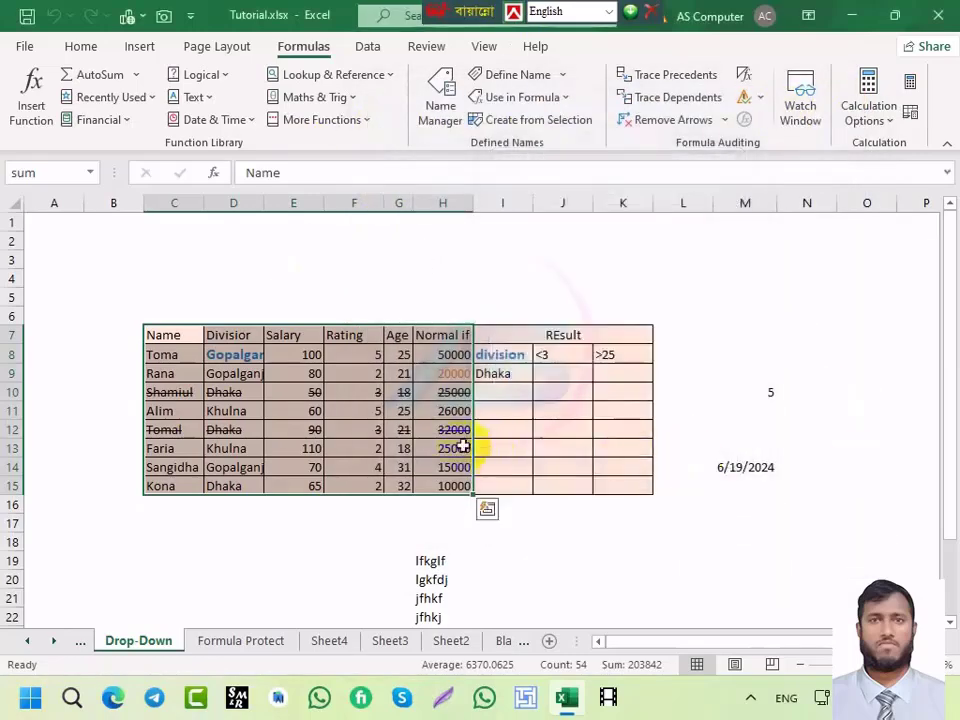
Step: Reopen and dismiss the Style dialog twice with Alt+', changing nothing
key("alt+apostrophe")
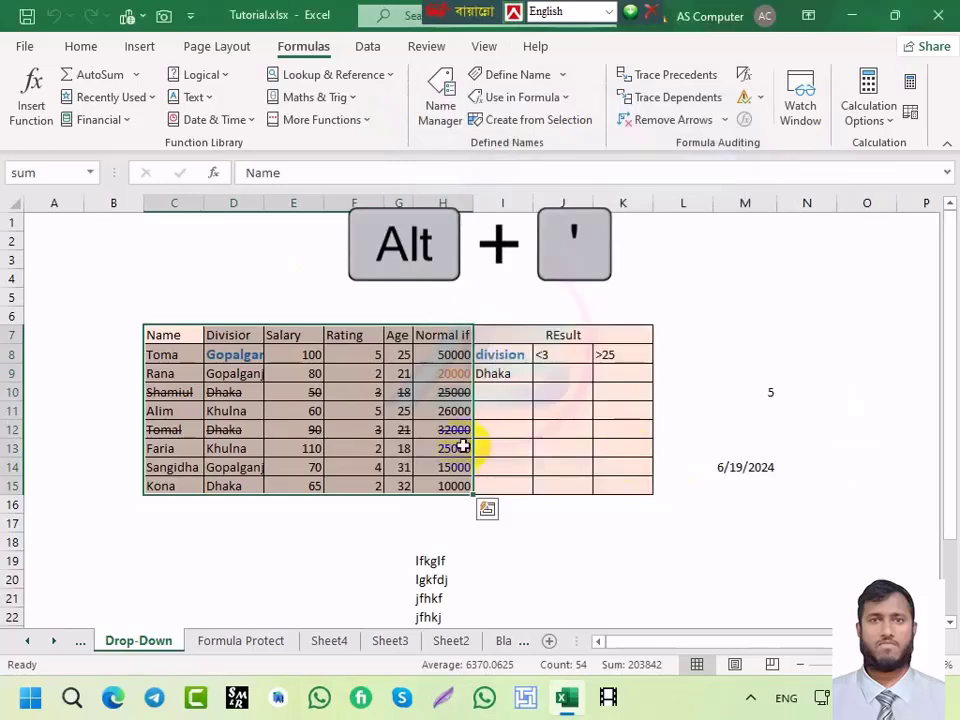
key("alt")
key("alt+apostrophe")
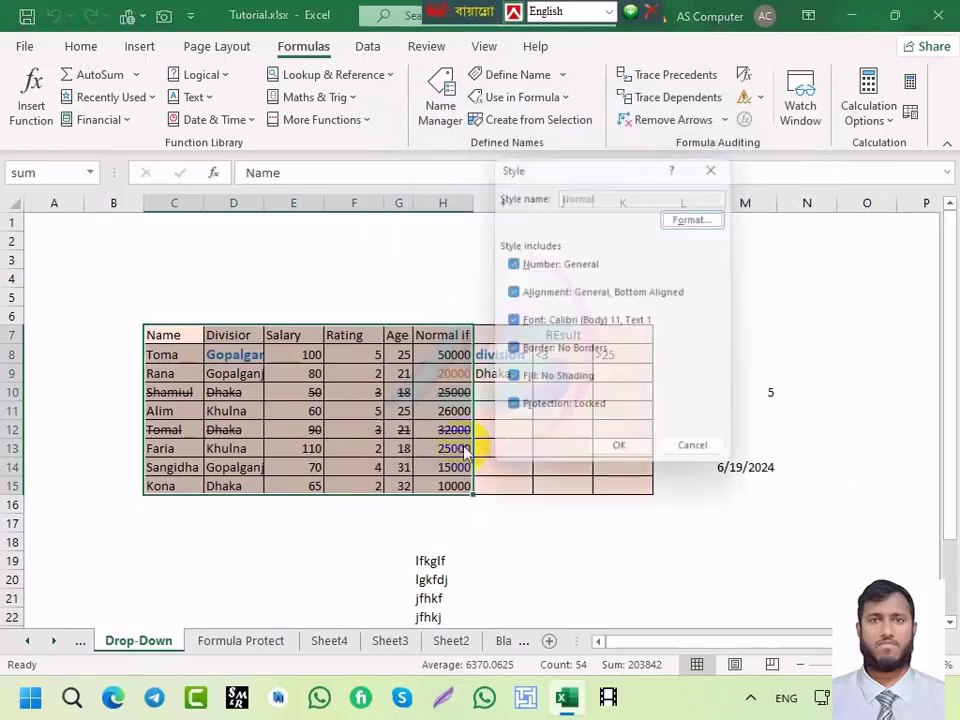
left_click(727, 457)
key("alt+apostrophe")
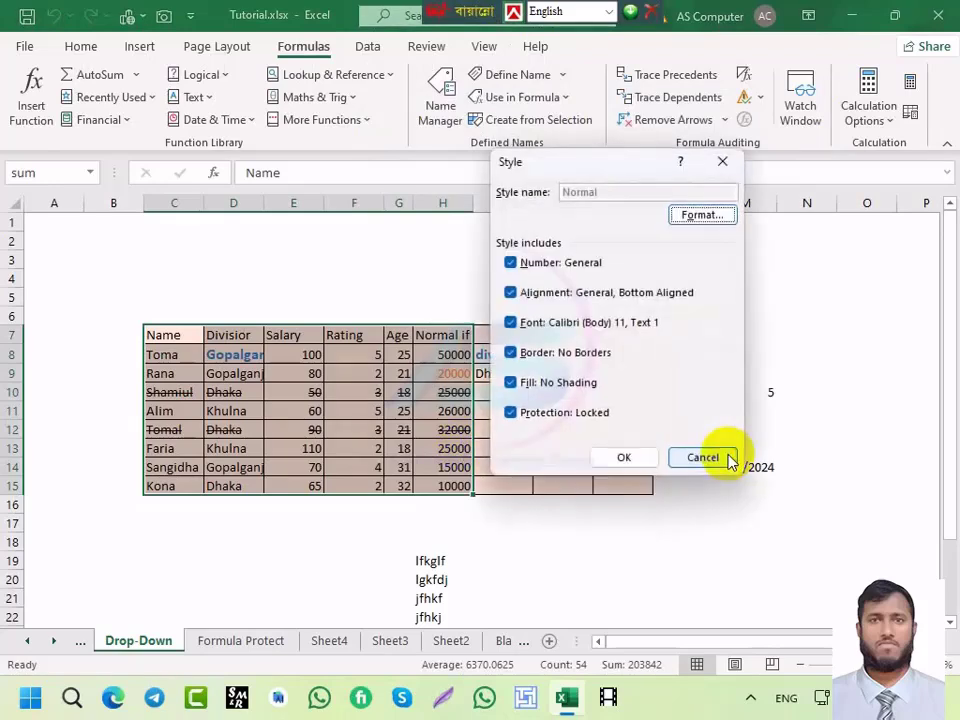
left_click(704, 457)
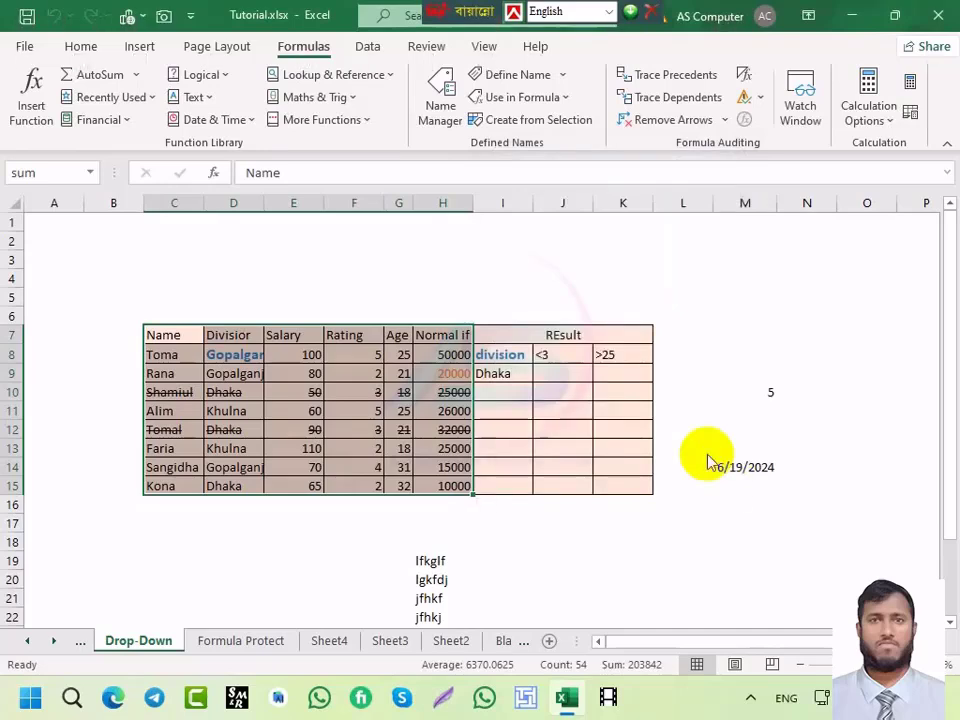
Step: Review the style's Alignment, Fill, Border and Font settings, cancel, and click cell F9
key("alt+apostrophe")
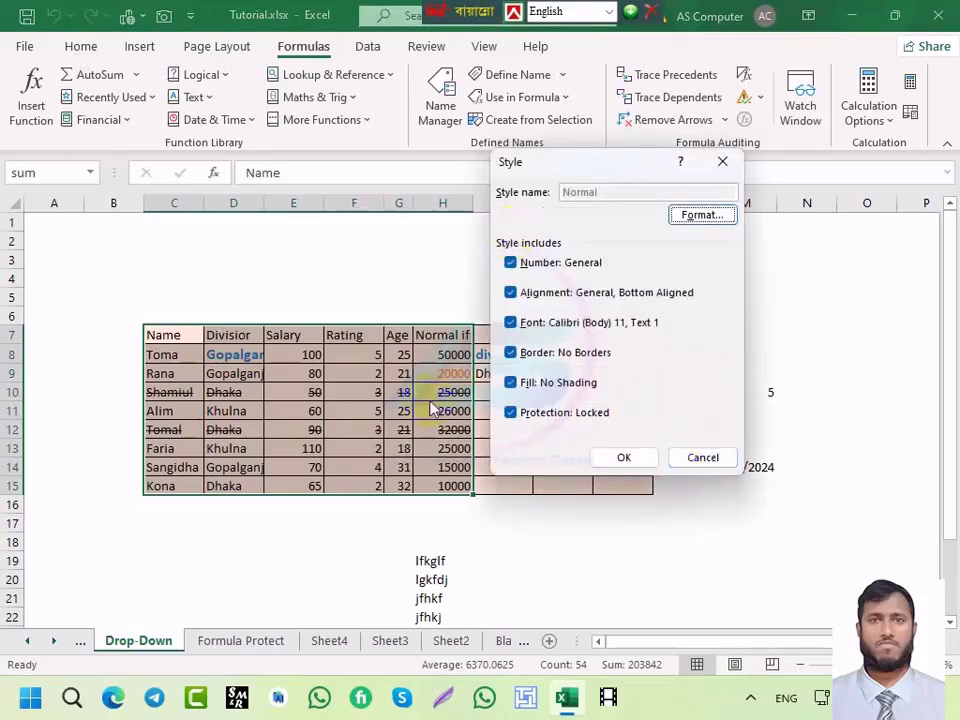
left_click(700, 216)
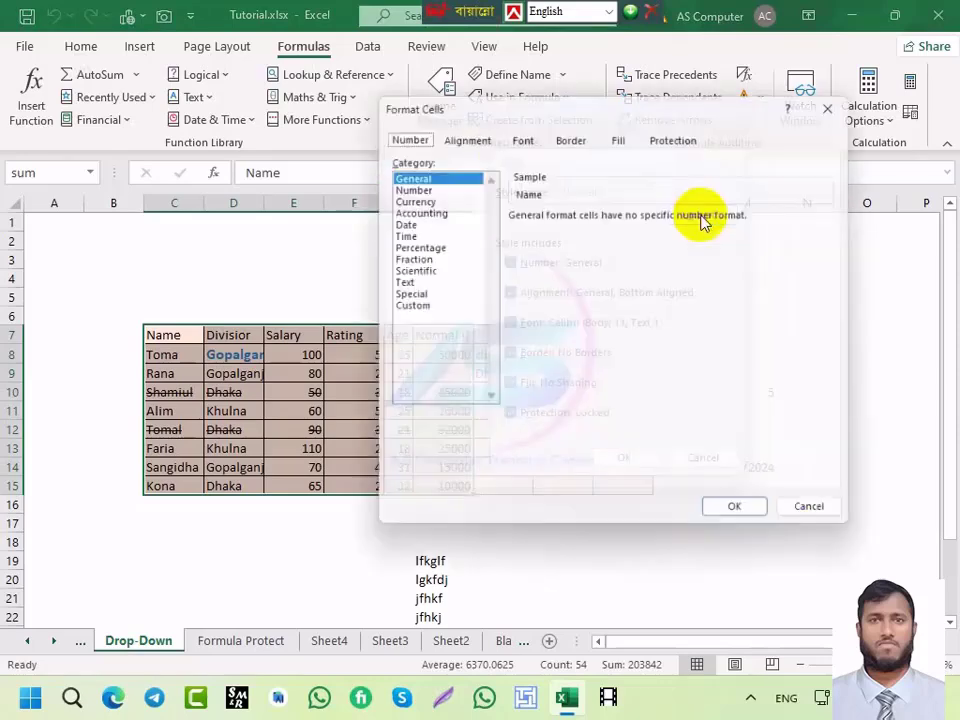
left_click(460, 134)
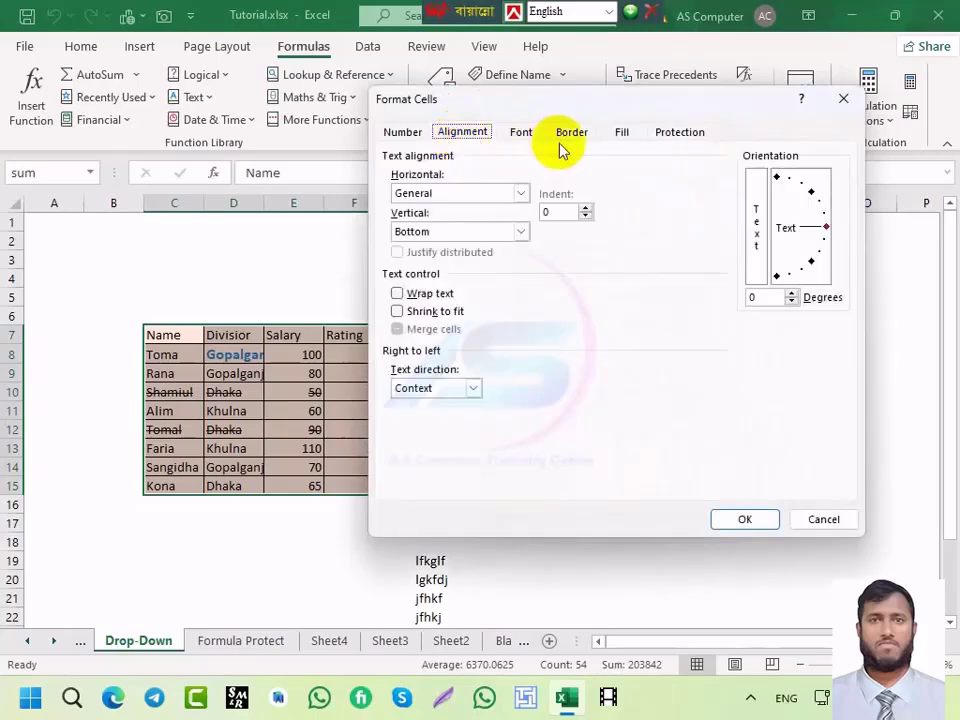
left_click(617, 133)
left_click(573, 135)
left_click(520, 133)
left_click(440, 136)
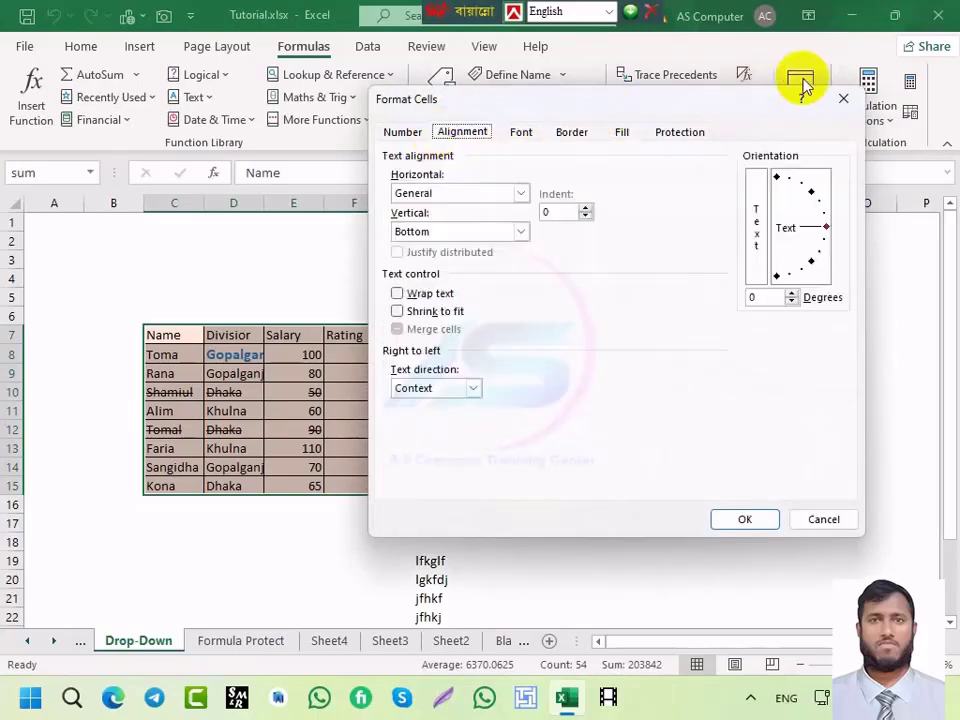
left_click(842, 98)
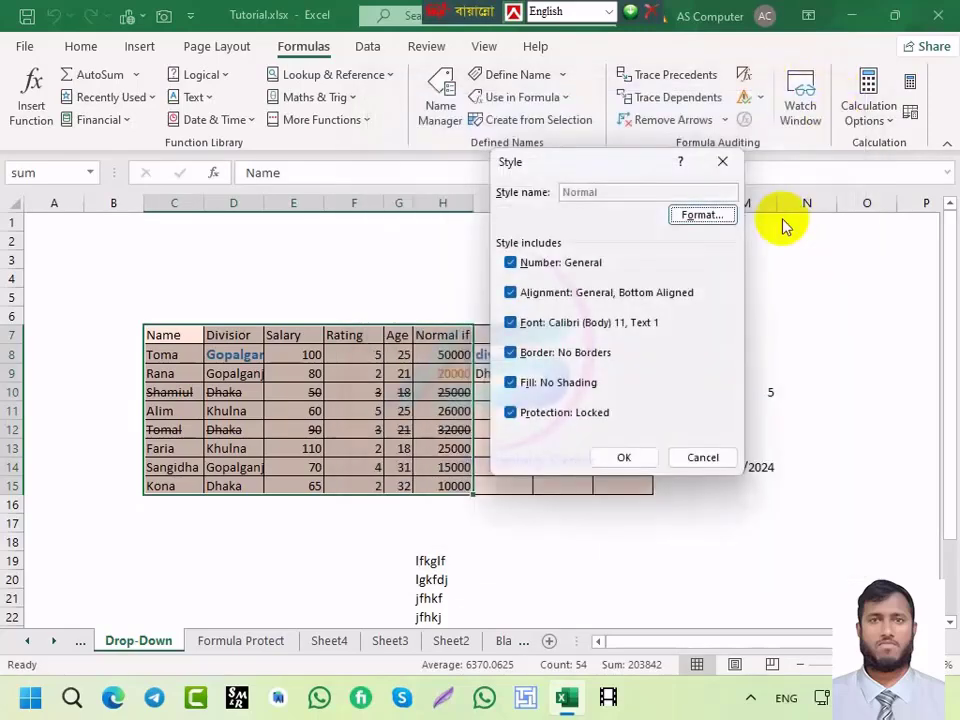
left_click(700, 457)
left_click(334, 378)
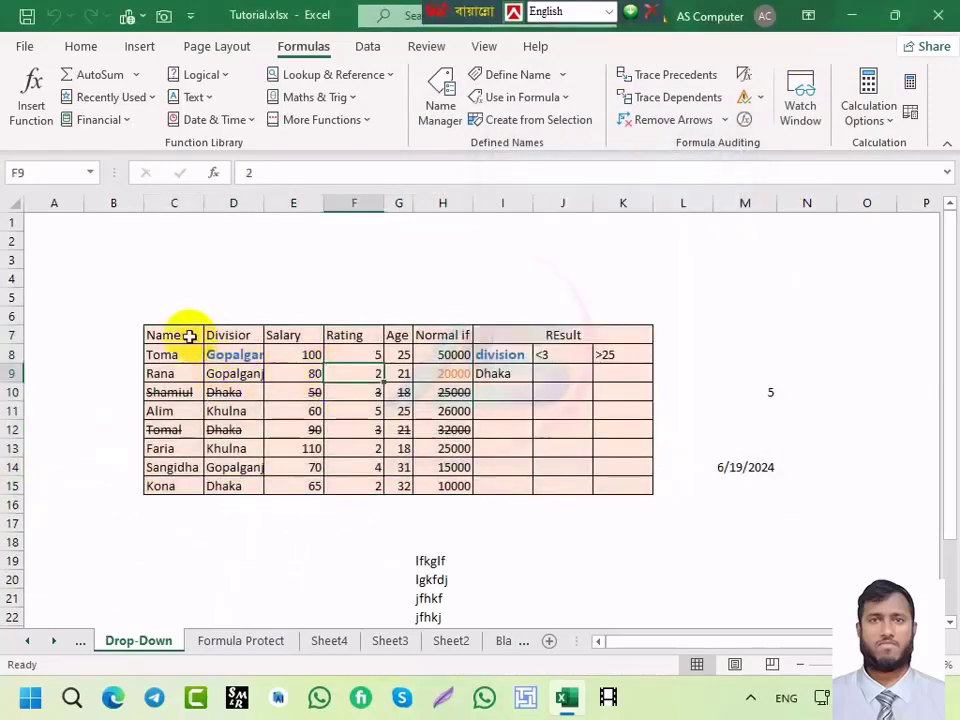
Step: Delete the Chart sheet from the workbook, confirming the permanent deletion
left_click_drag(171, 333, 360, 352)
left_click(80, 645)
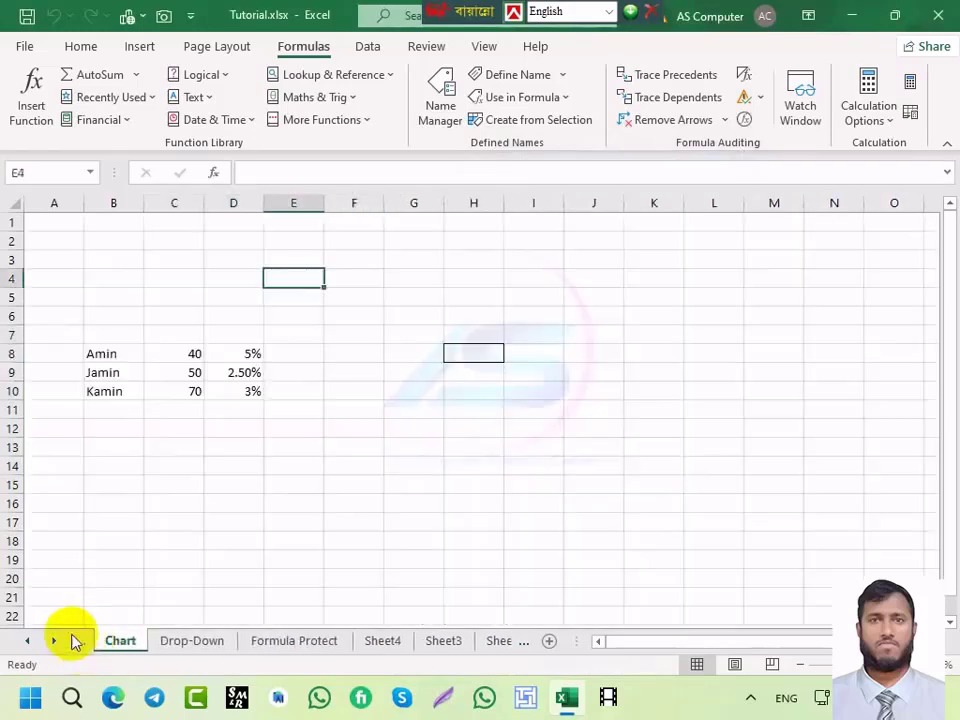
left_click(72, 642)
left_click(161, 643)
right_click(161, 643)
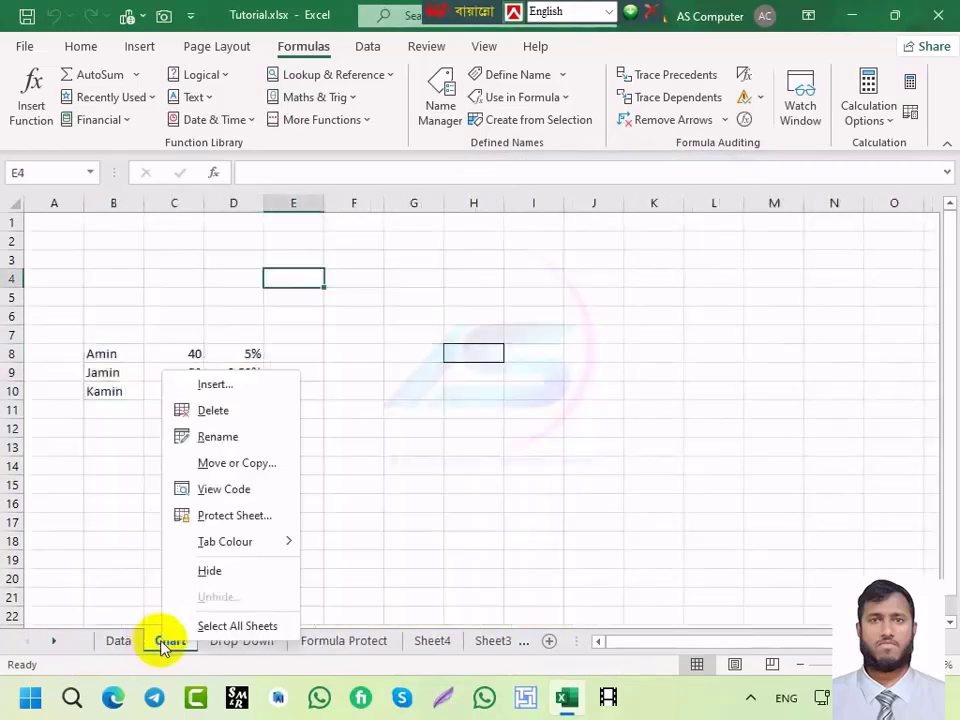
left_click(214, 412)
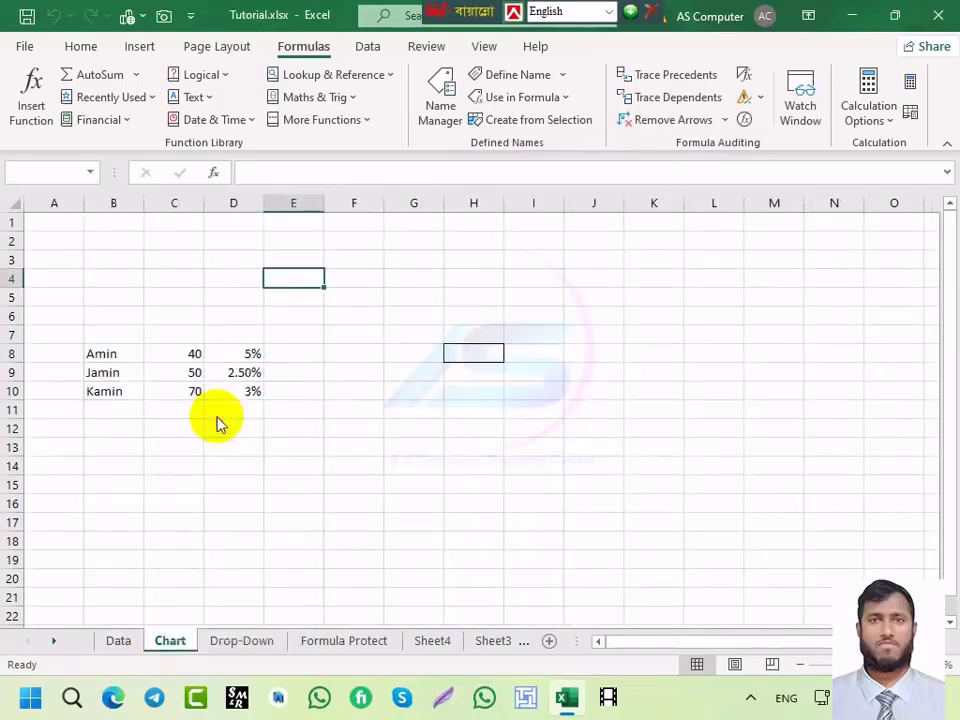
left_click(452, 400)
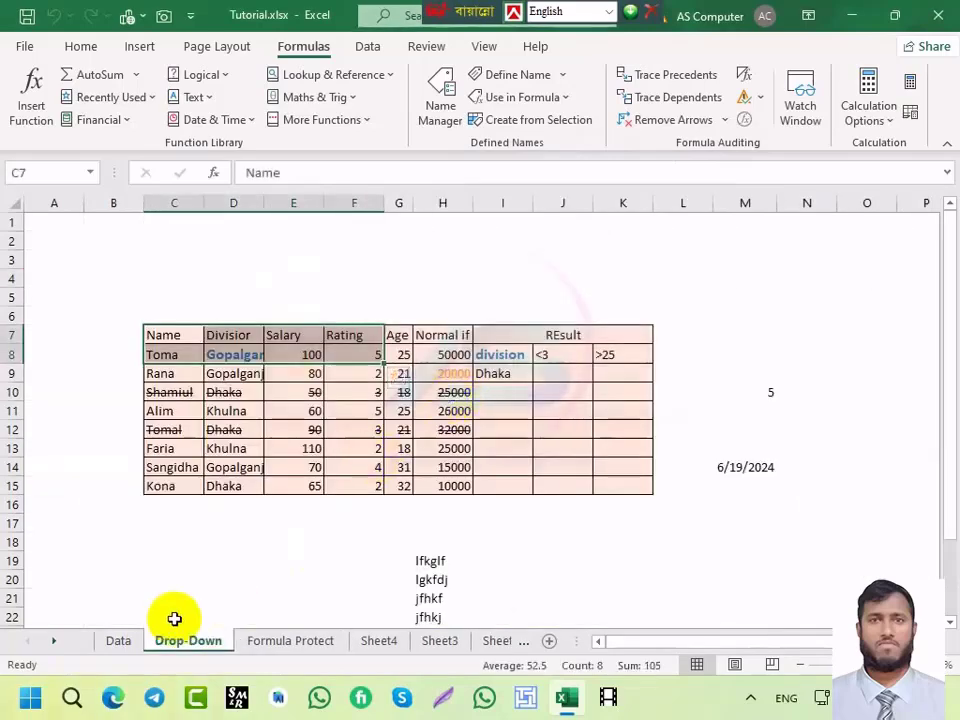
Step: Switch to the Data sheet and select cells in the marks table and helper column K
left_click(125, 642)
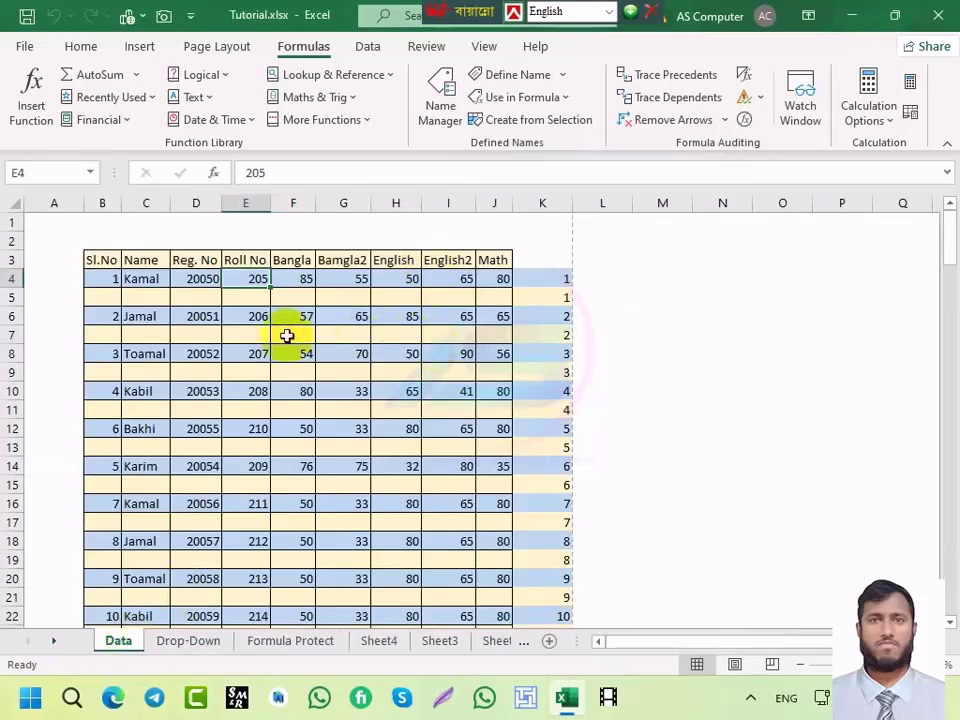
left_click(141, 296)
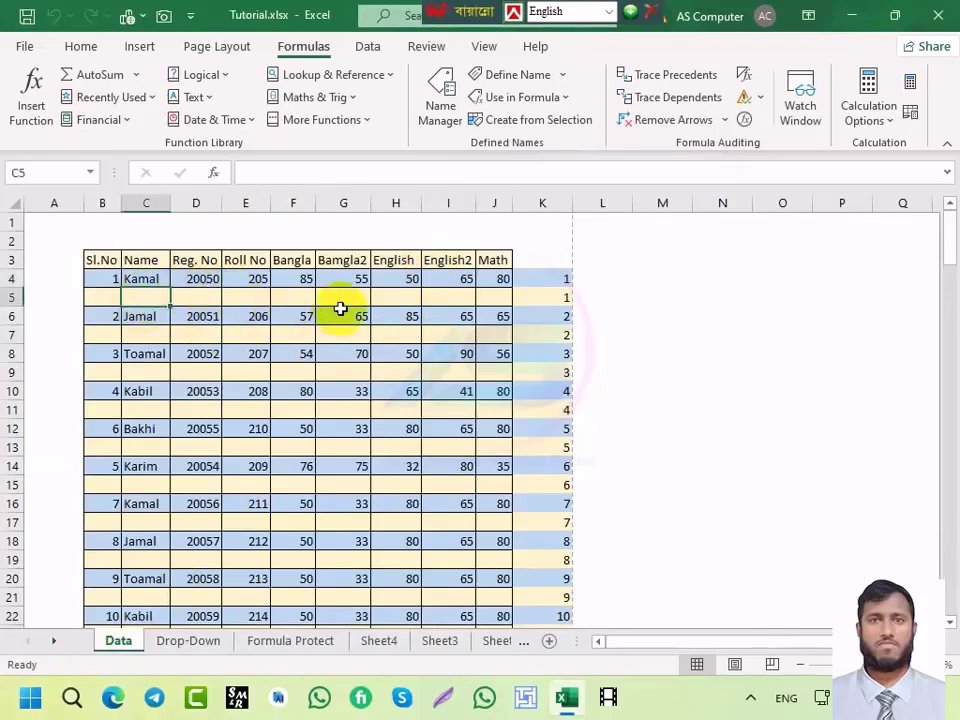
left_click(561, 284)
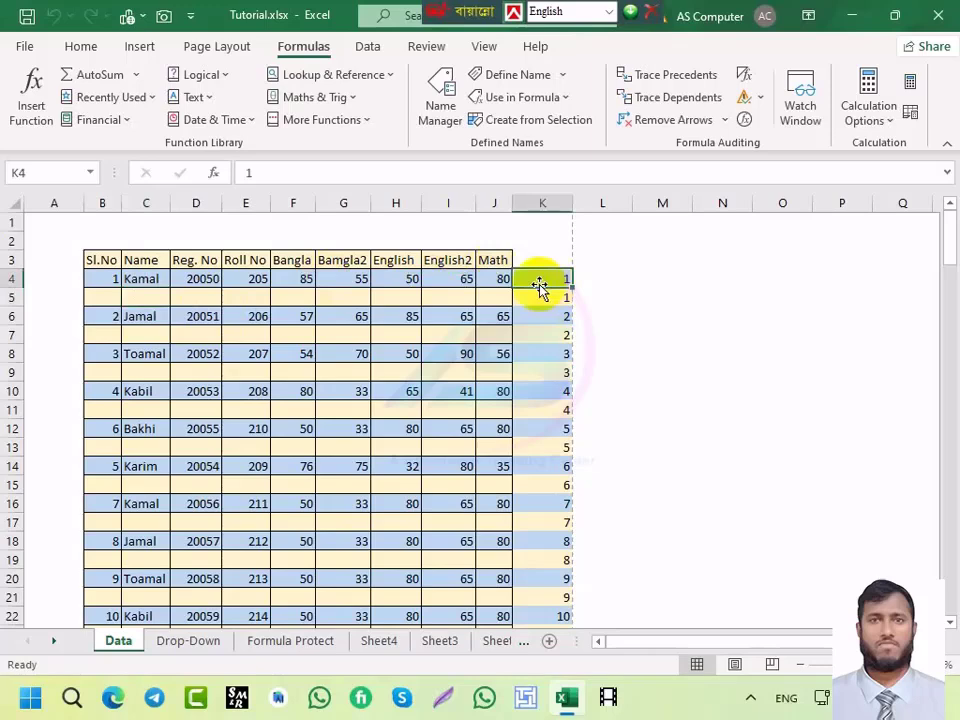
left_click(280, 302)
Step: Cancel the Create Table prompt and clear the helper numbers from column K
key("ctrl+t")
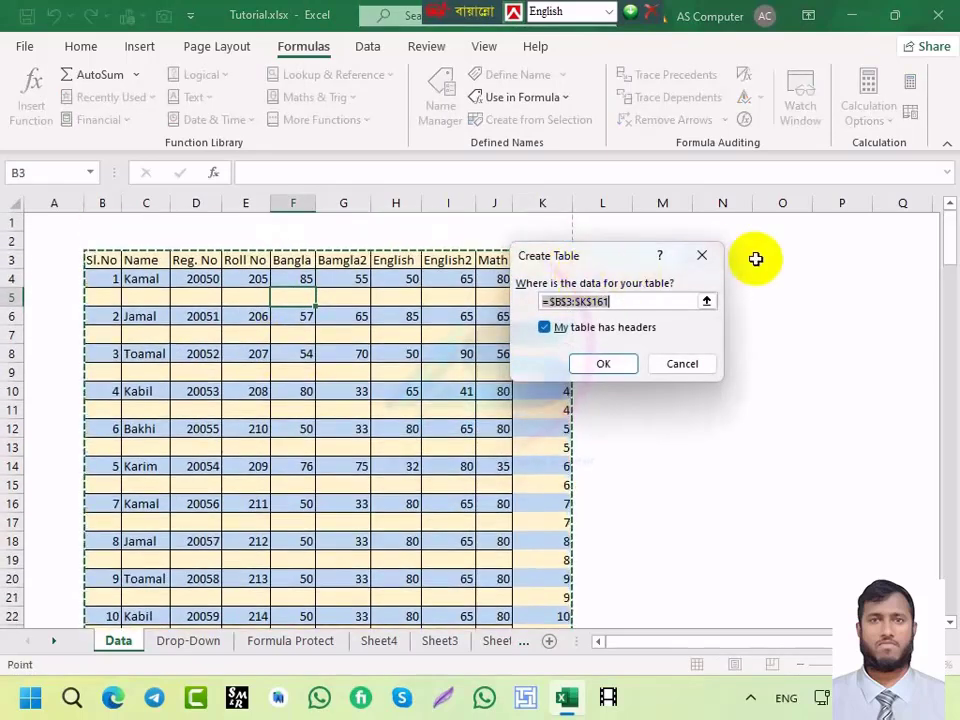
left_click(703, 256)
left_click(550, 203)
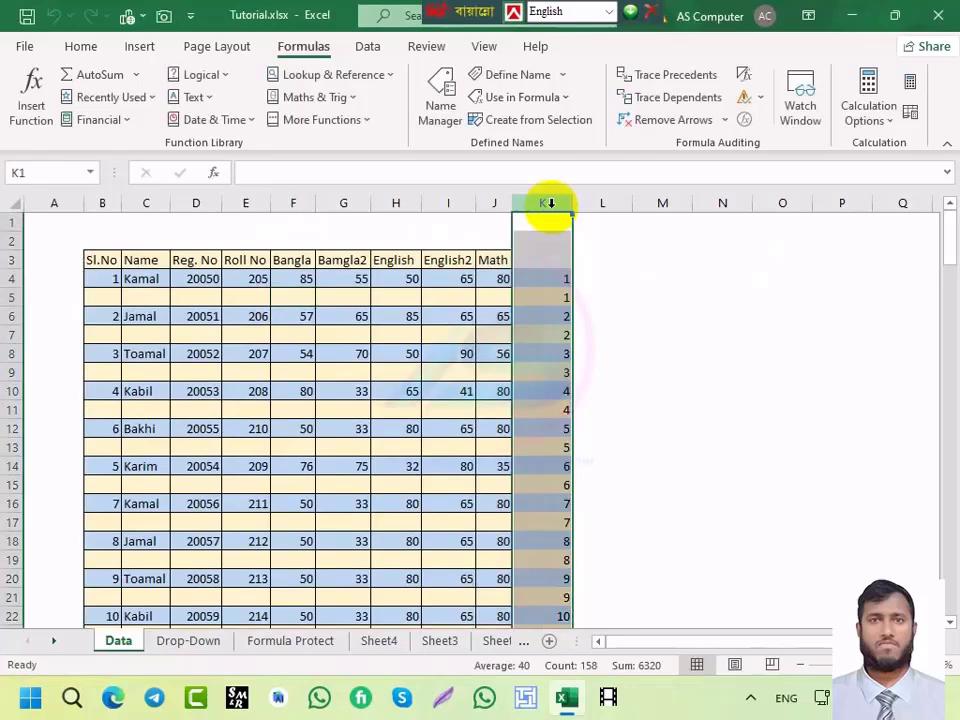
key("Delete")
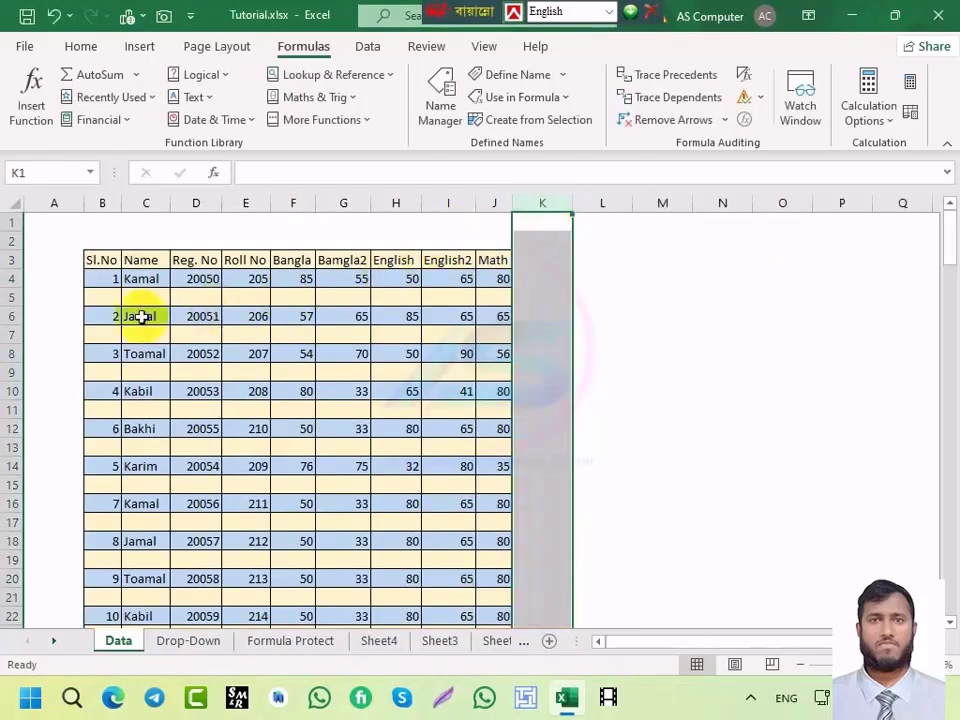
Step: Cancel a second Create Table attempt and return to the Drop-Down sheet at cell E14
left_click(297, 265)
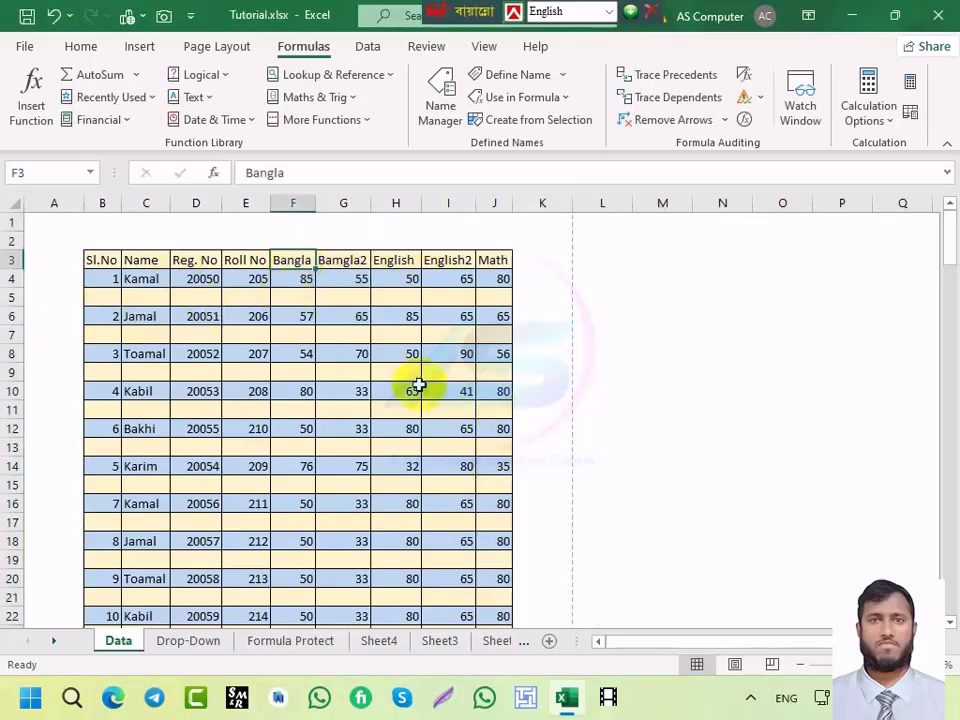
key("ctrl+t")
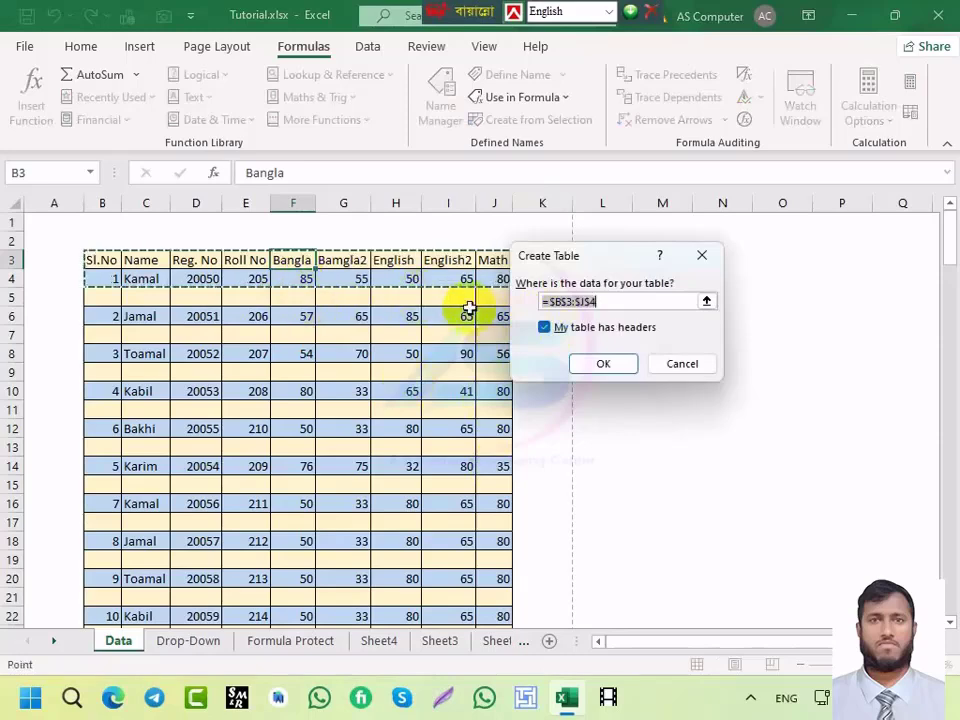
left_click(702, 256)
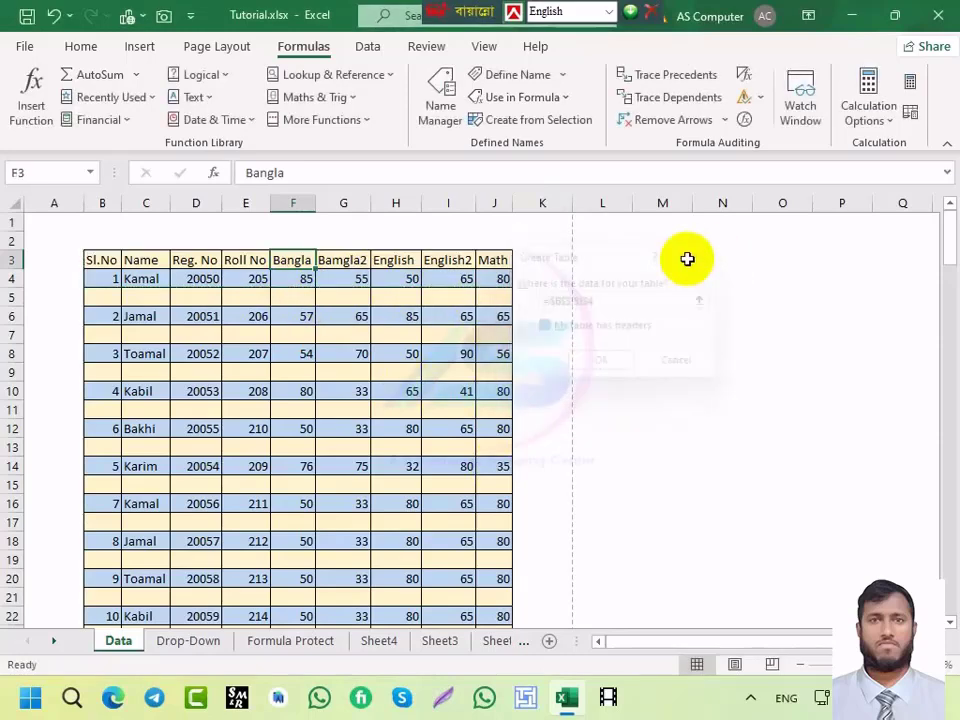
left_click(100, 259)
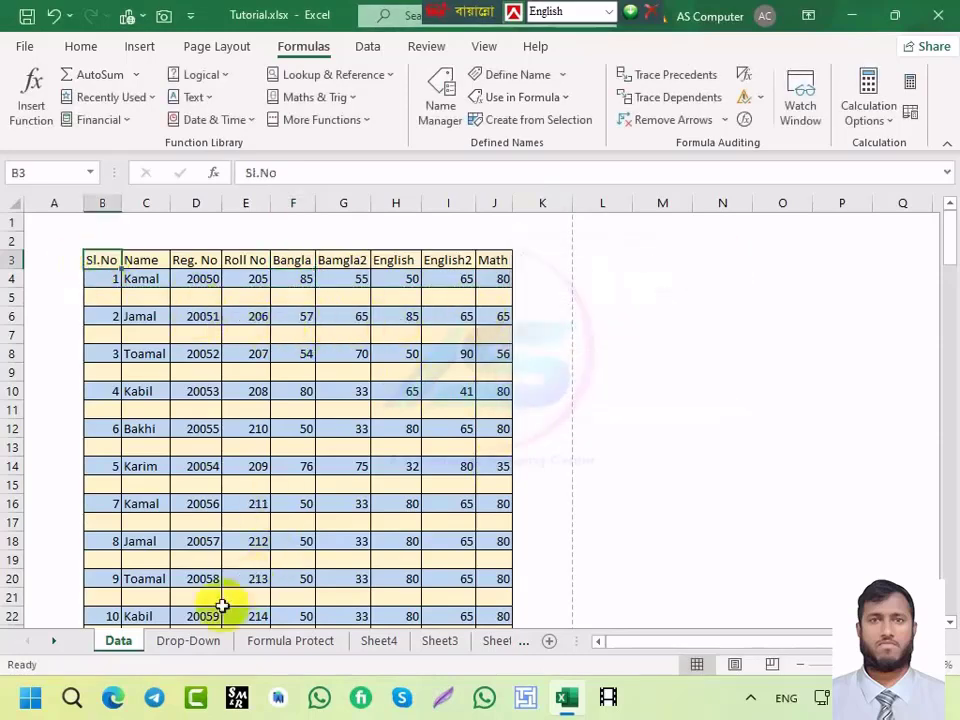
left_click(172, 645)
left_click(293, 467)
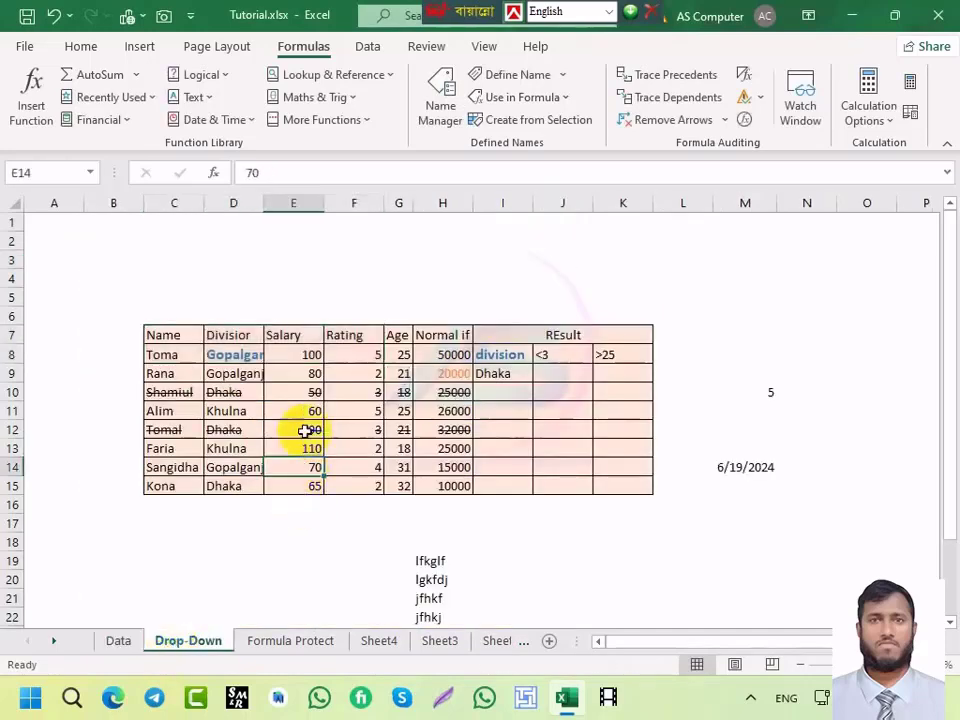
left_click(174, 333)
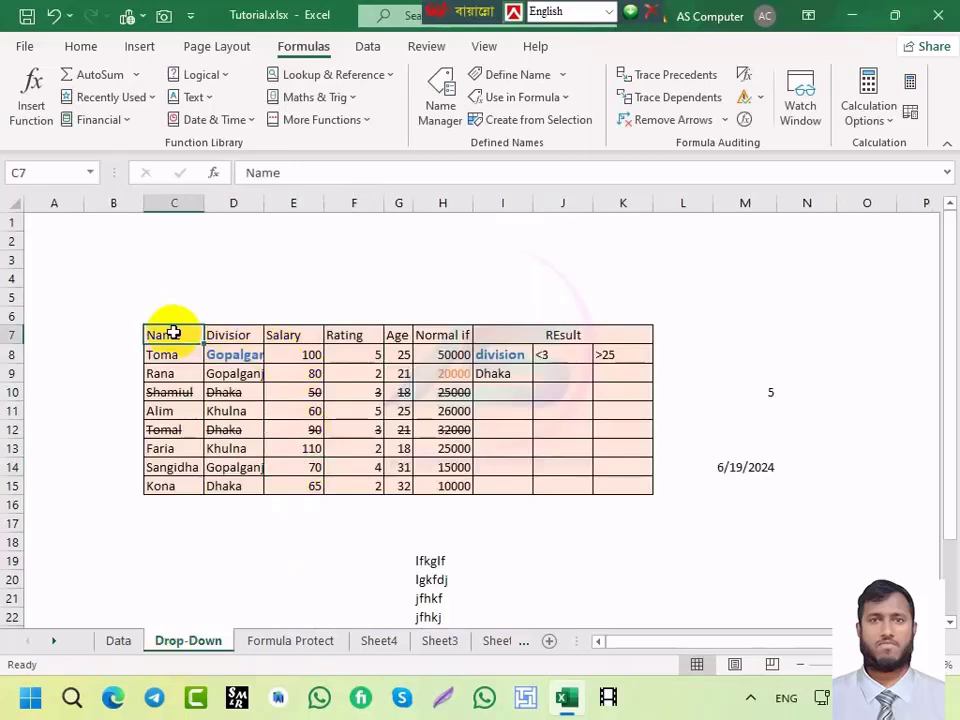
key("ctrl+t")
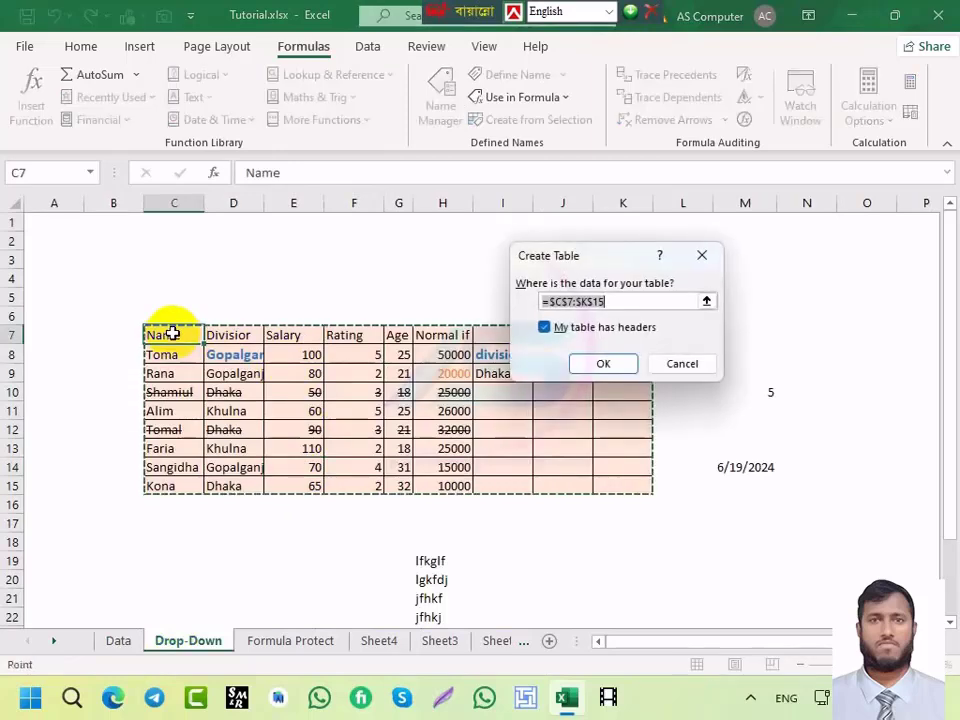
left_click(690, 365)
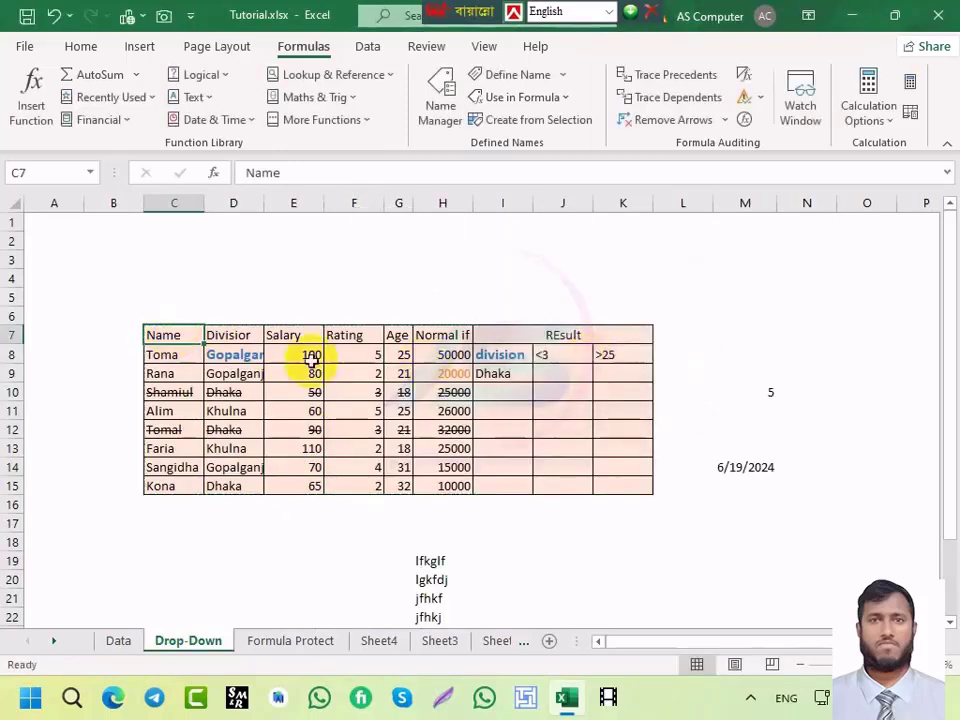
left_click_drag(180, 334, 462, 488)
key("ctrl+t")
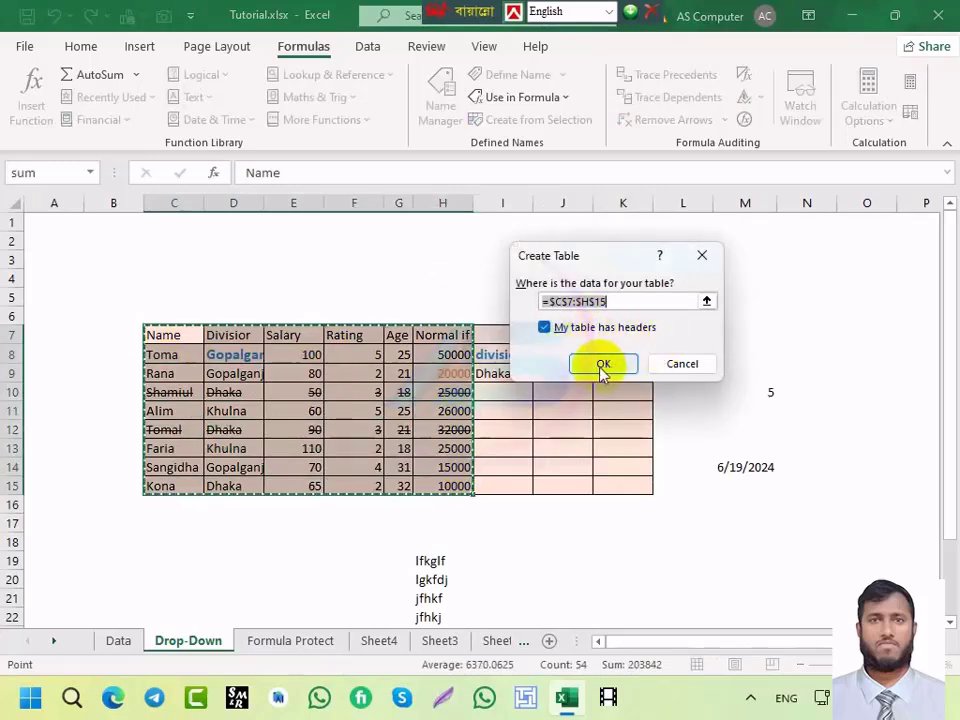
left_click(603, 365)
left_click(376, 392)
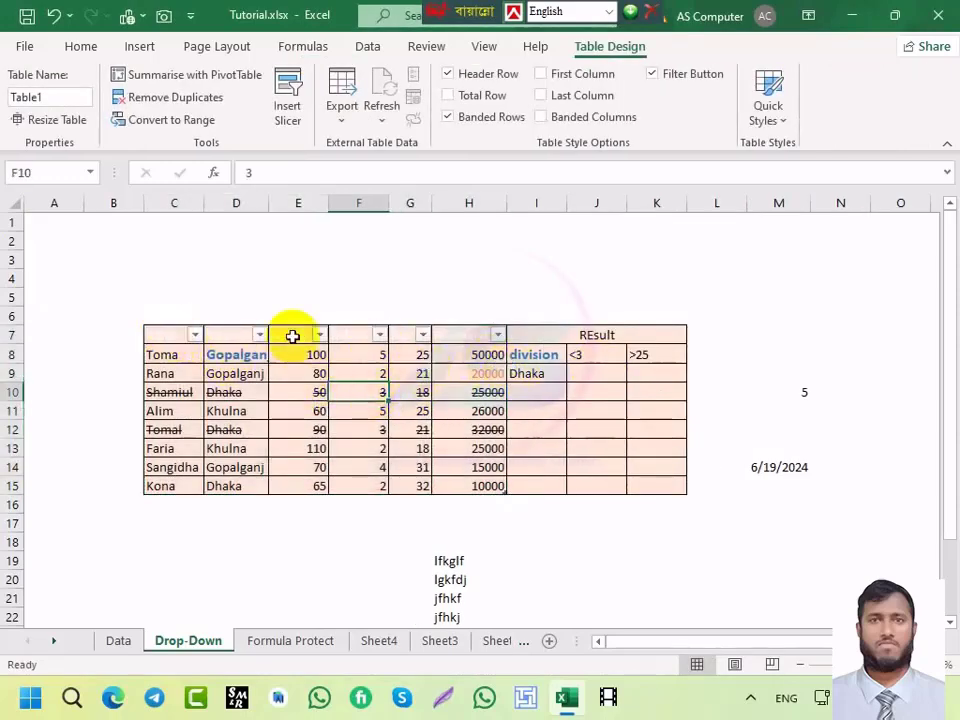
left_click(176, 336)
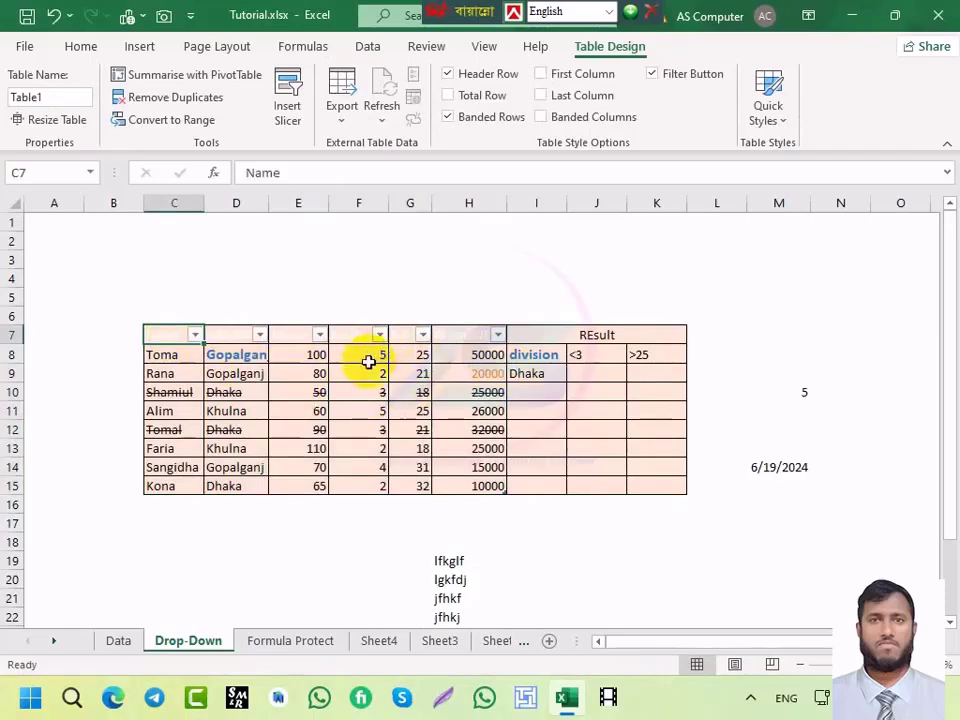
key("ctrl+z")
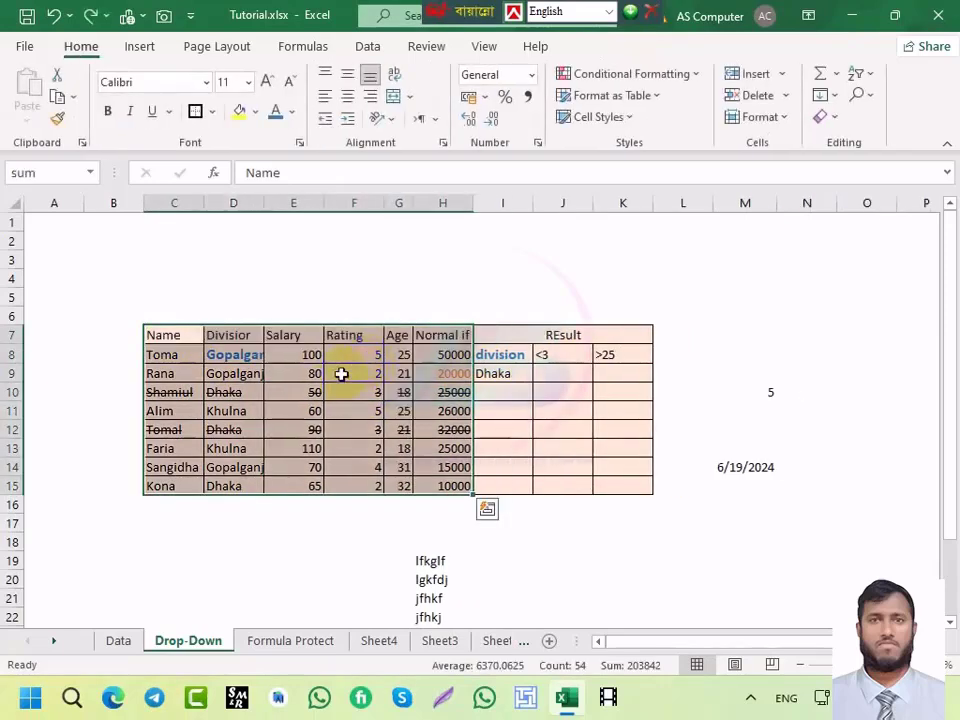
left_click(377, 409)
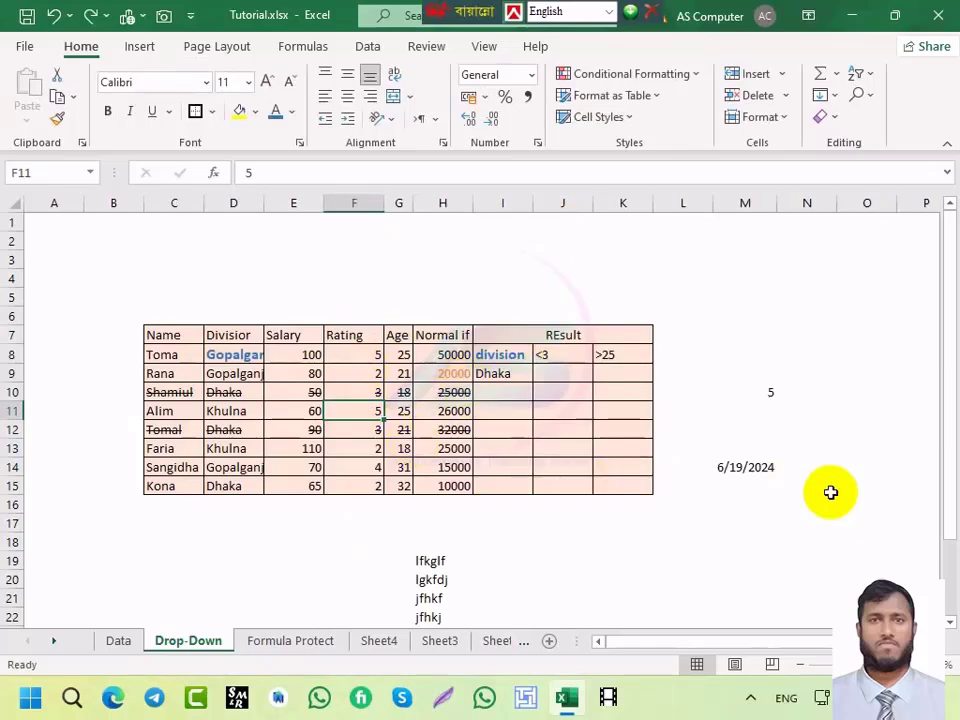
Step: Open and close the Data Validation dialog twice with Alt+A+V, making no changes
key("alt")
key("a")
key("v")
key("v")
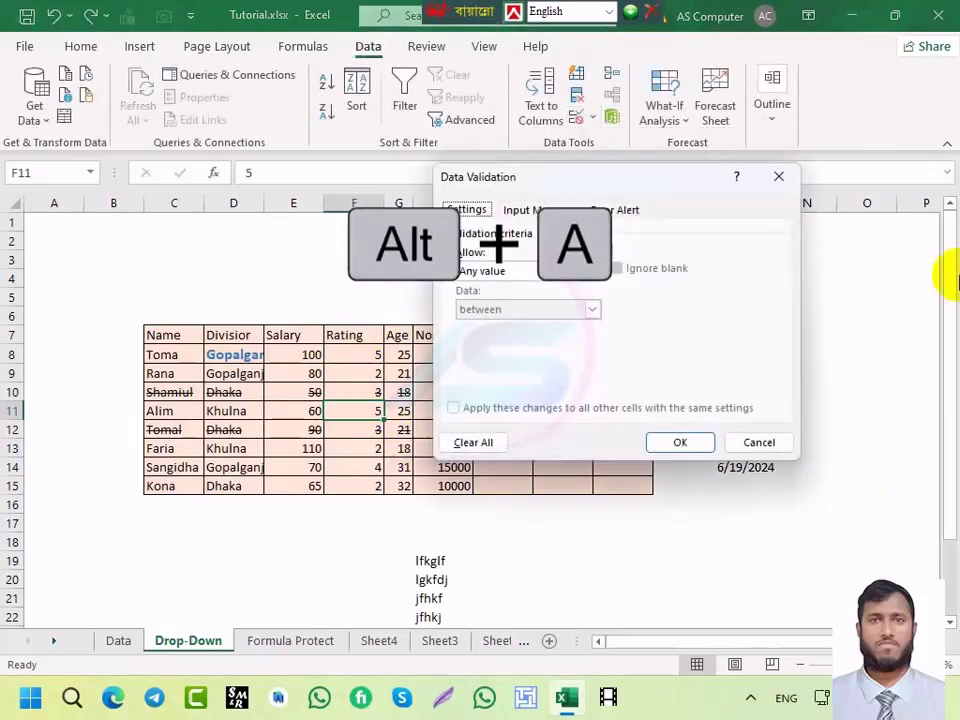
left_click_drag(503, 174, 218, 212)
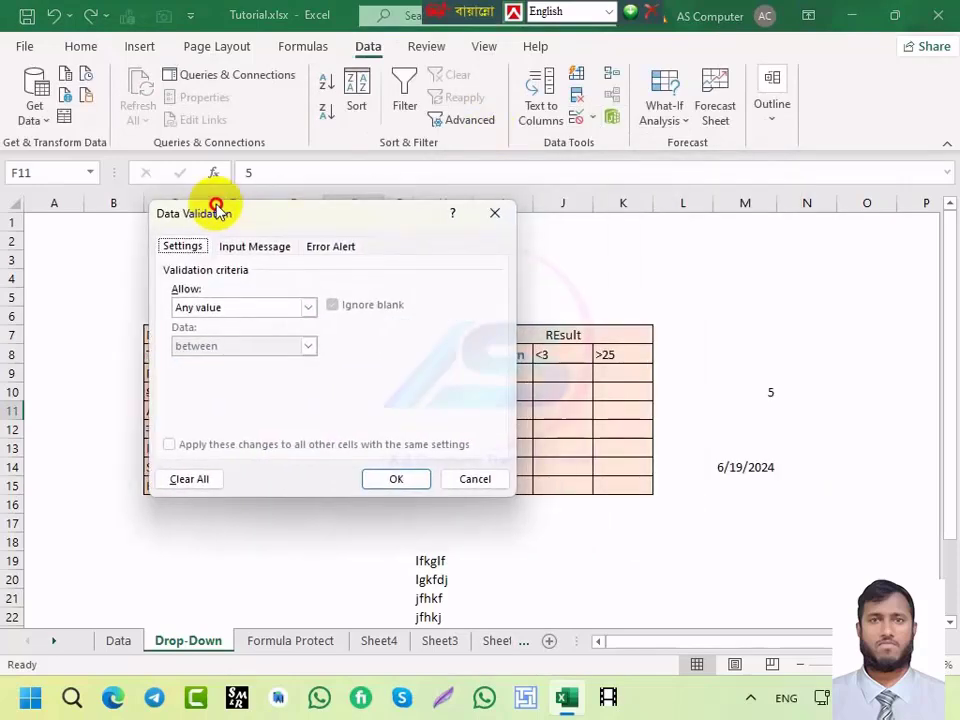
left_click(497, 220)
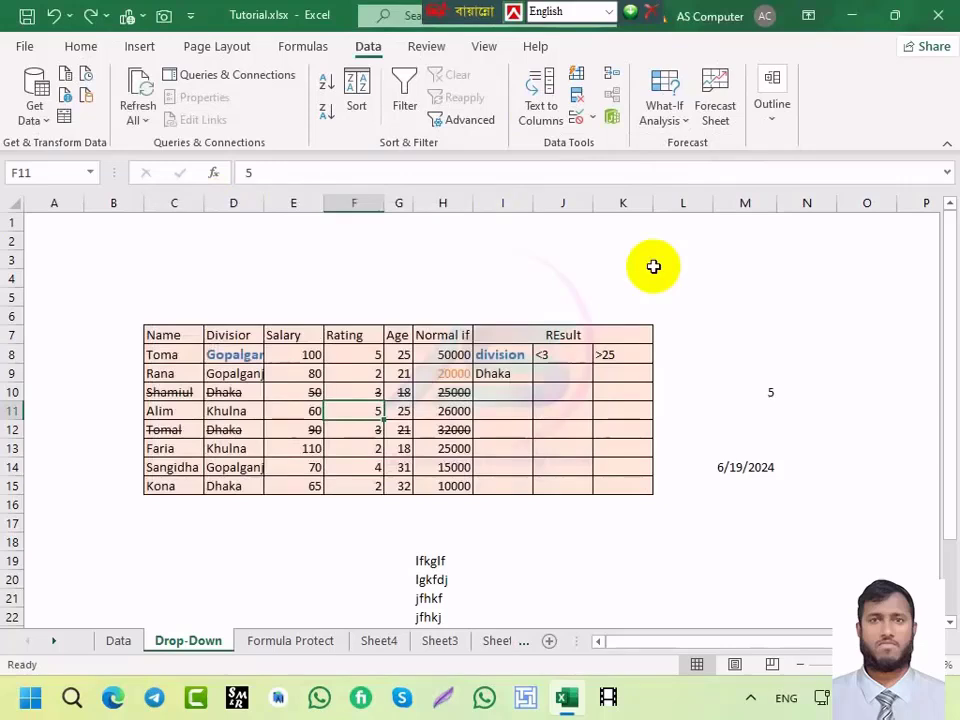
key("alt")
key("a")
key("v")
key("v")
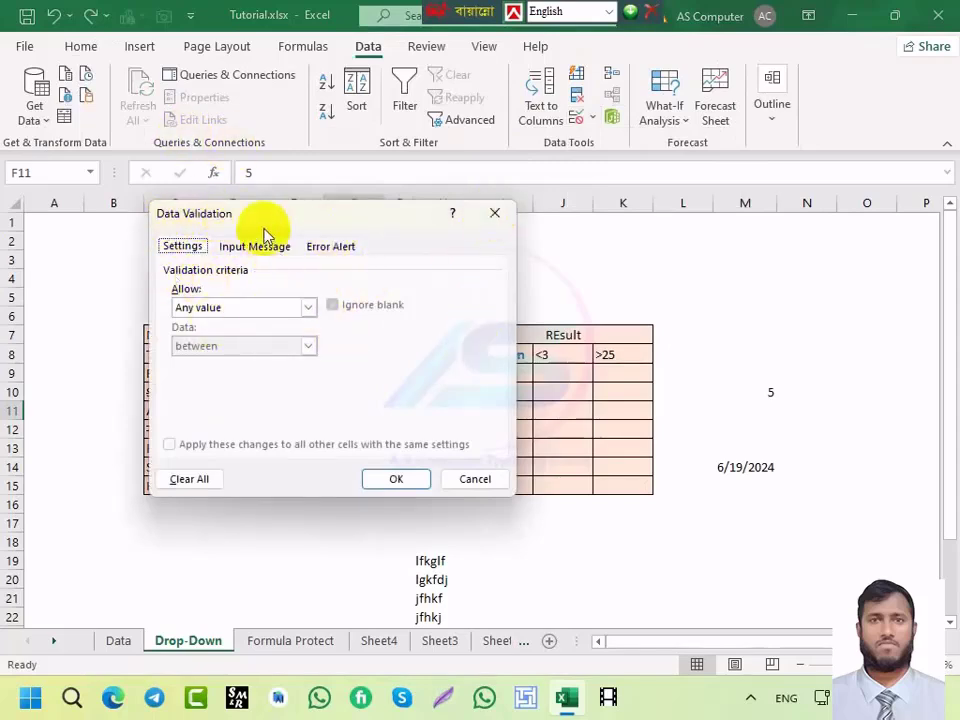
left_click_drag(261, 223, 312, 244)
left_click(543, 236)
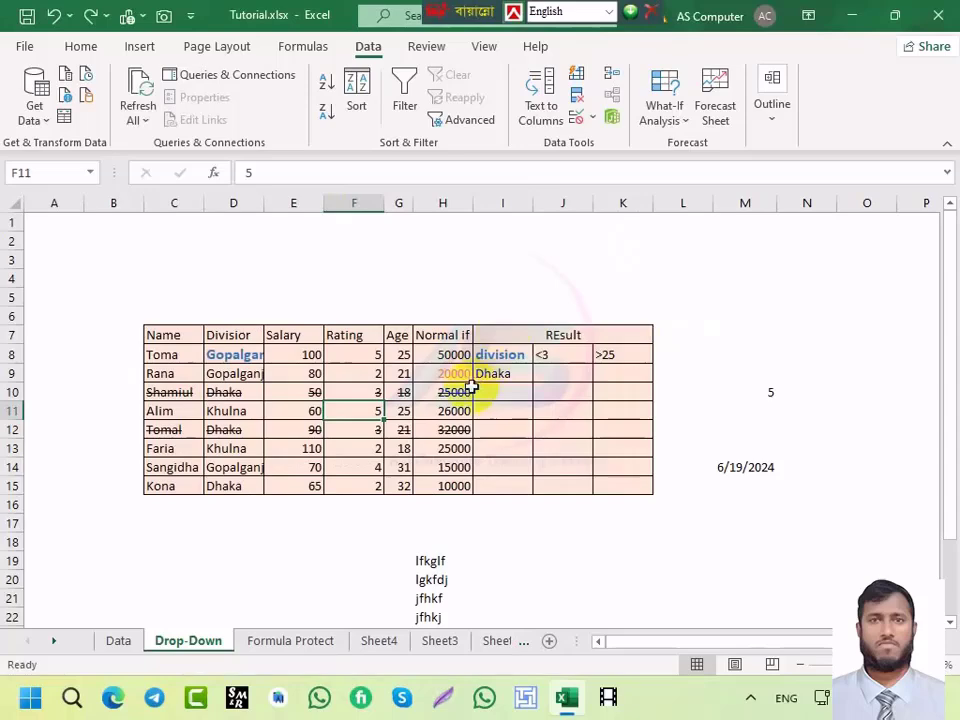
Step: Open the Consolidate dialog with Alt+A+N and move it to the right
key("alt+a")
key("n")
left_click_drag(257, 257, 373, 251)
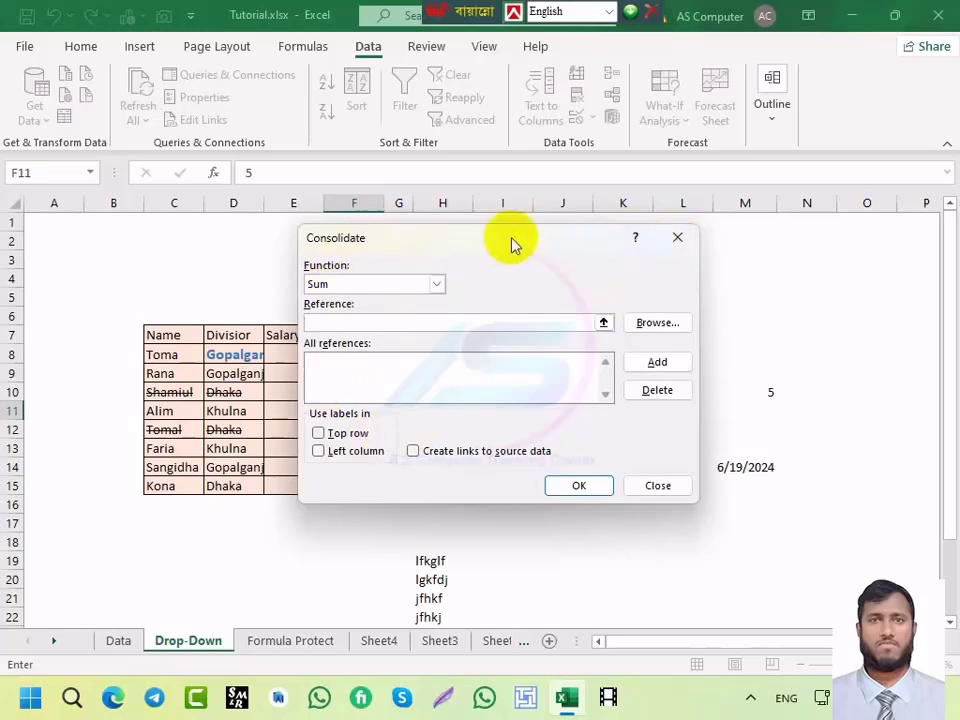
Step: Close the Consolidate dialog, reopen it with Alt+A+N, and close it again without references
left_click(677, 237)
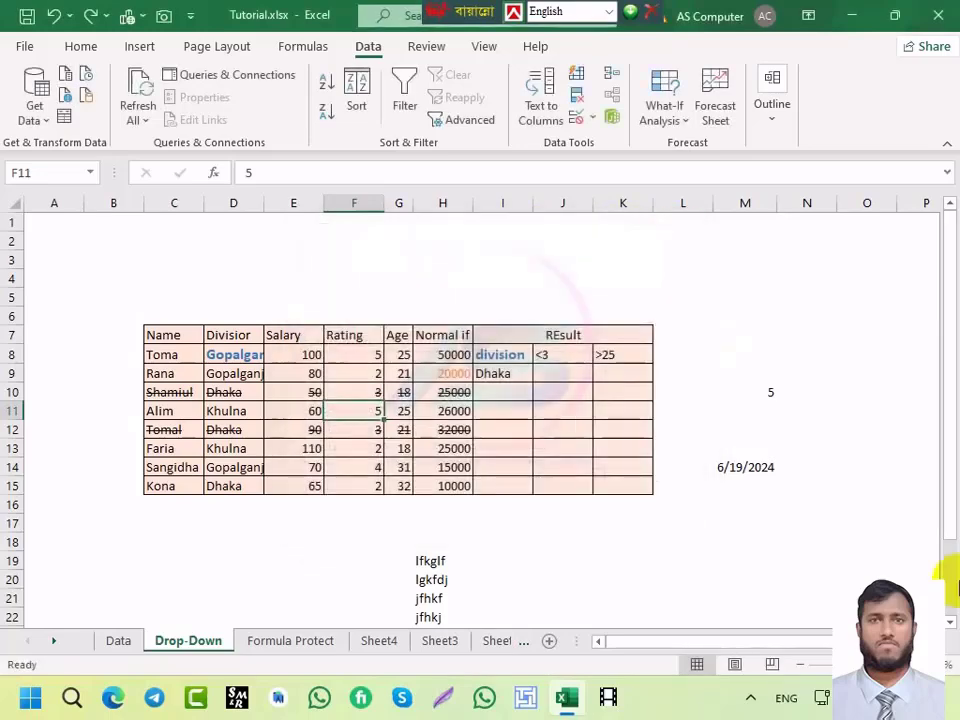
key("alt+a")
key("n")
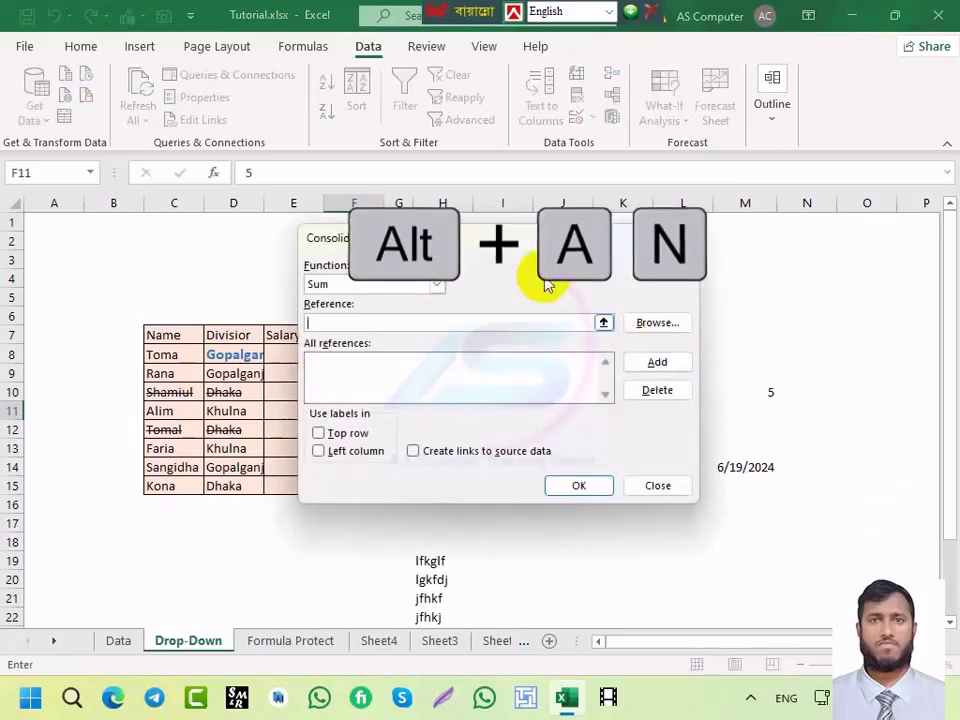
left_click_drag(484, 250, 445, 245)
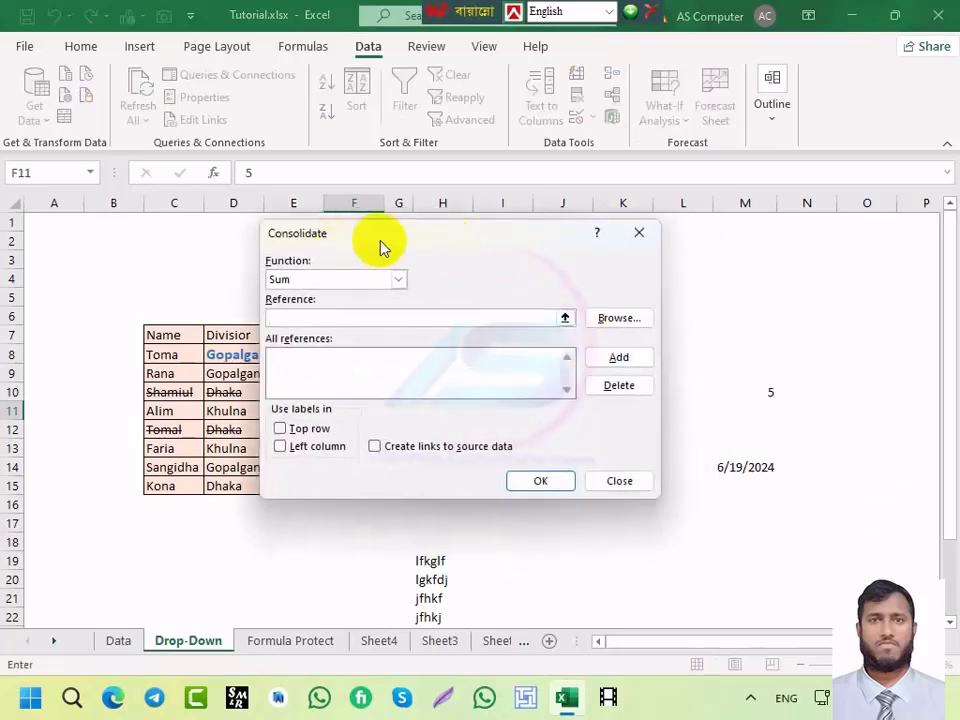
left_click(638, 234)
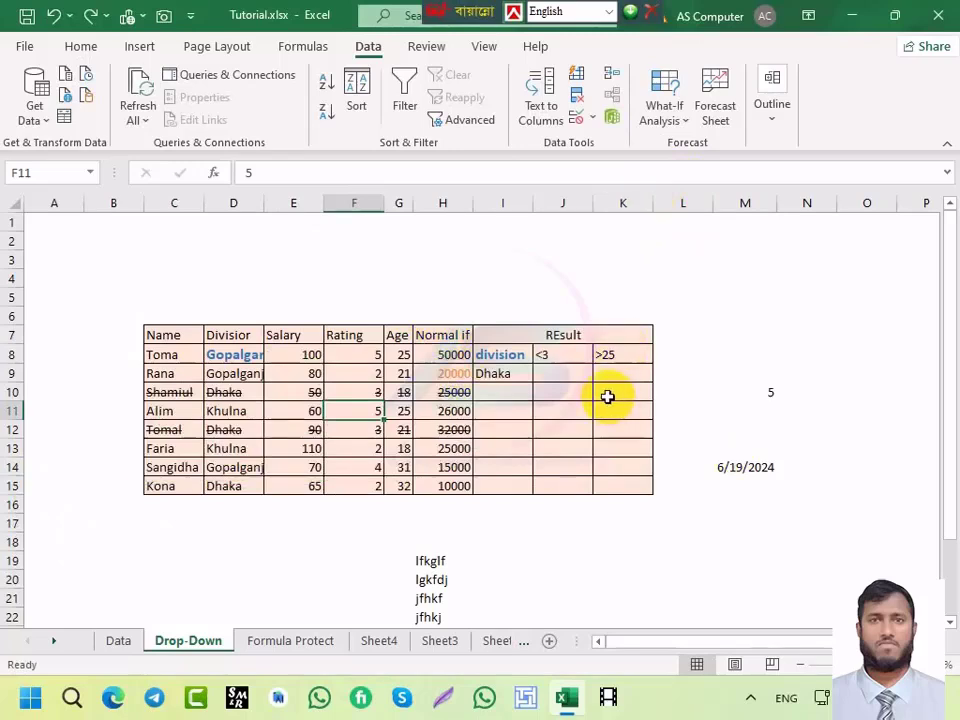
key("alt")
key("a")
key("w")
key("s")
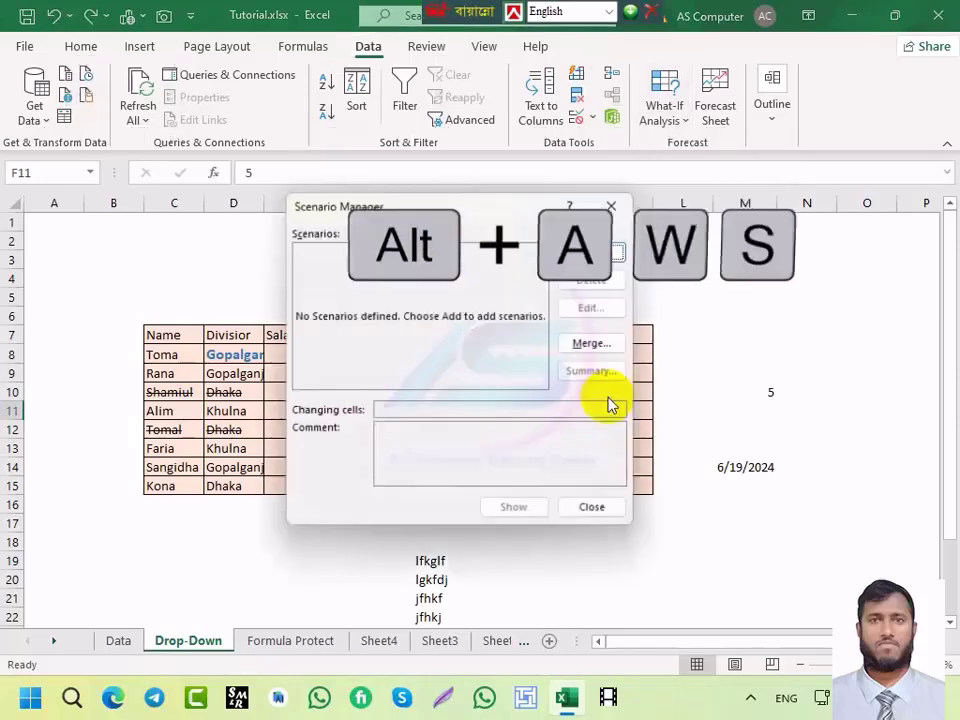
left_click(614, 205)
key("alt")
key("a")
key("w")
key("s")
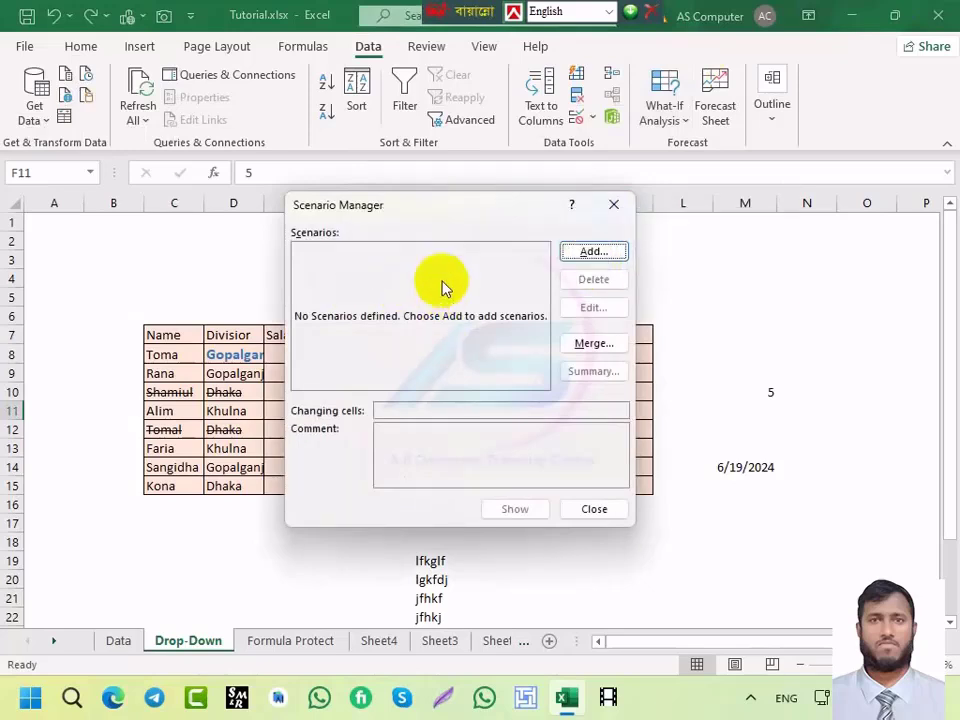
left_click(609, 207)
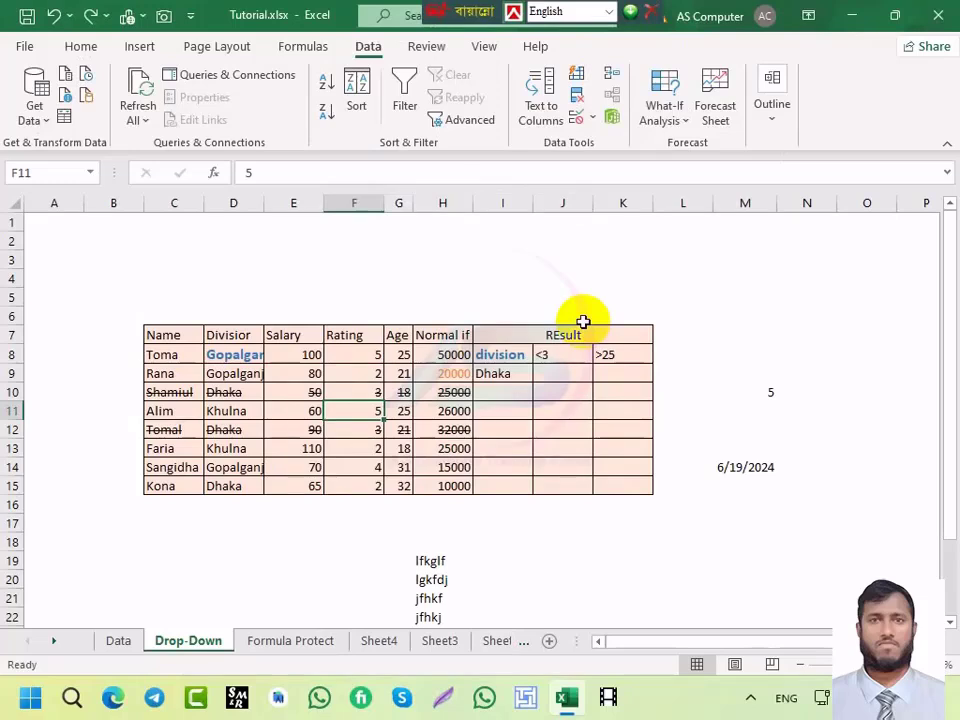
key("alt+a")
key("w")
key("g")
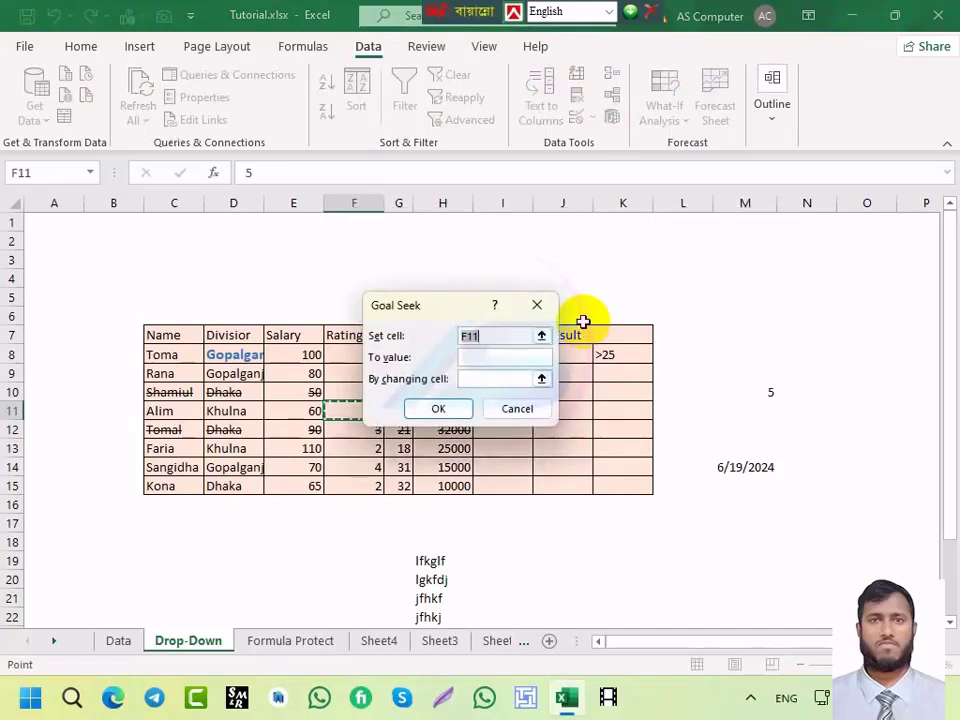
key("Escape")
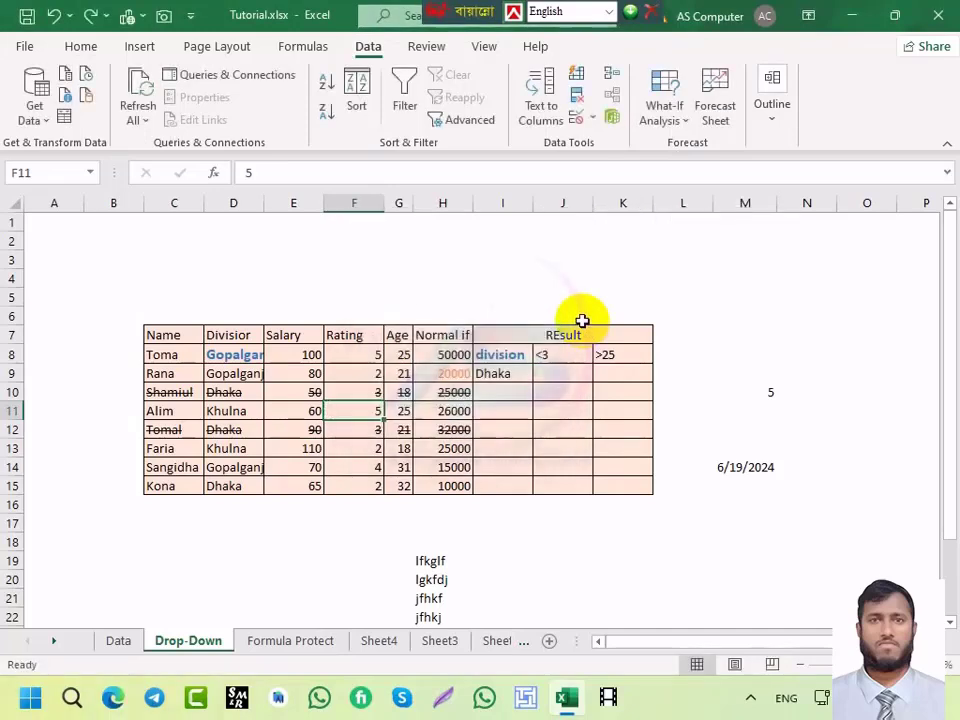
key("alt+a")
key("w")
key("g")
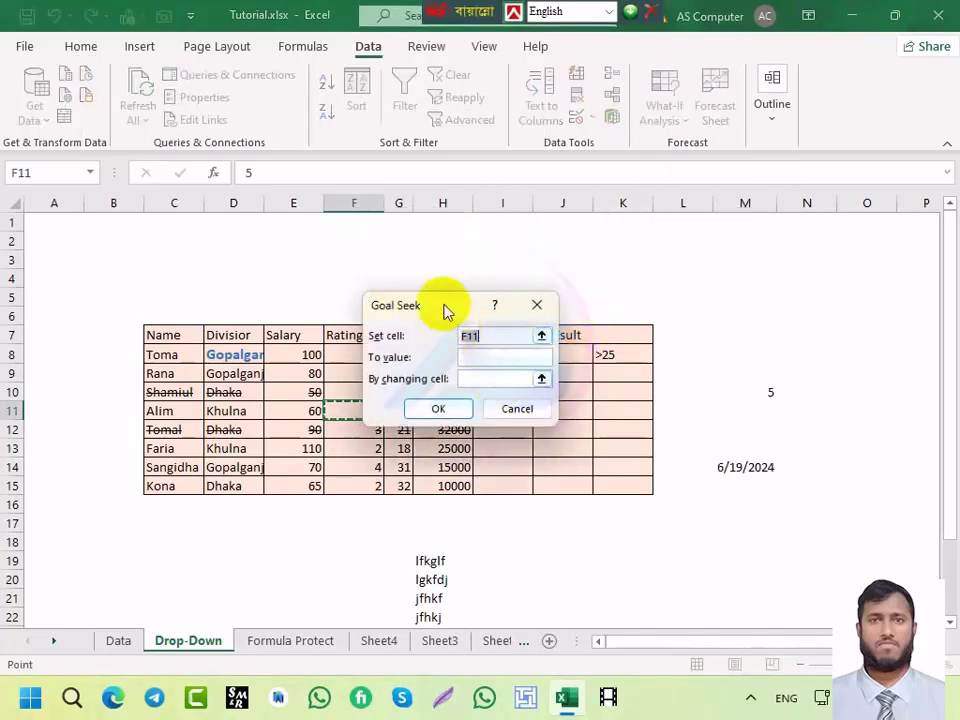
left_click(537, 305)
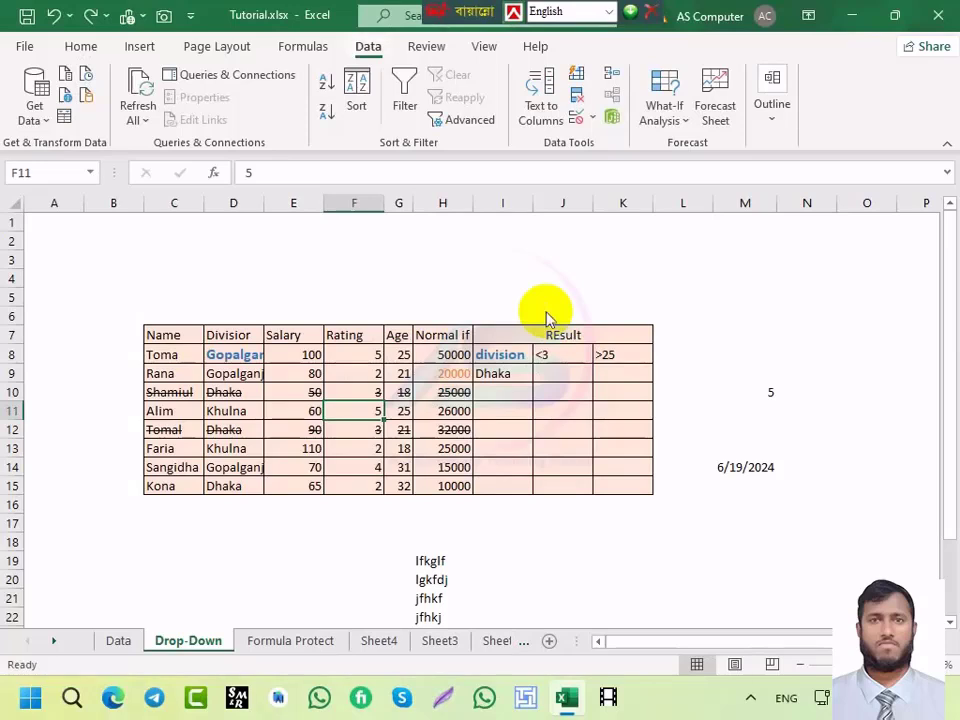
key("alt+a")
key("q")
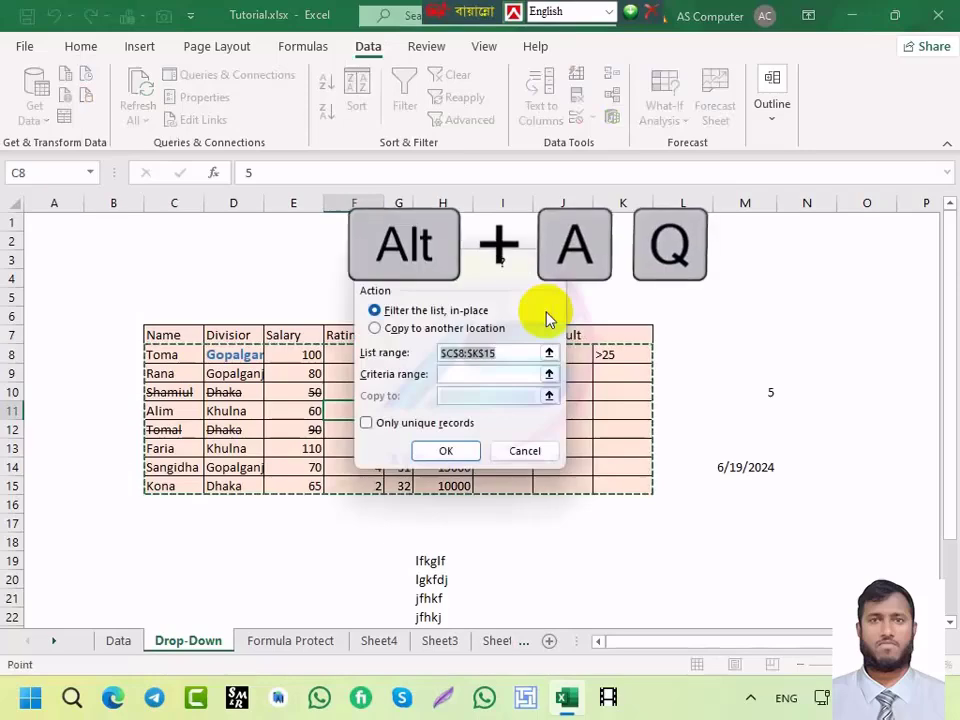
left_click_drag(449, 277, 362, 255)
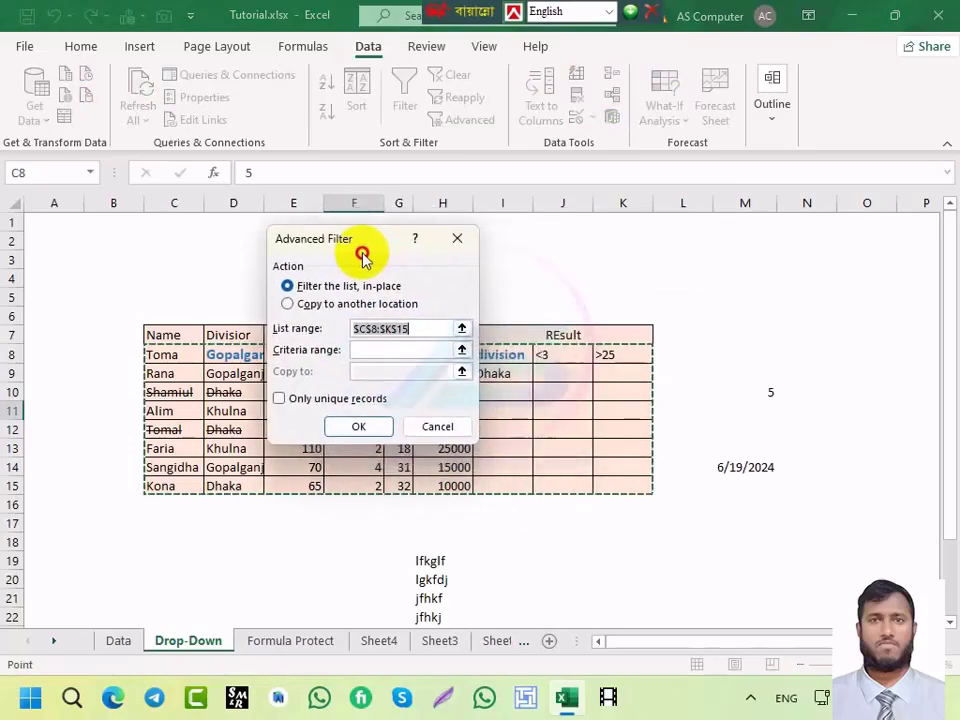
left_click(452, 239)
key("alt")
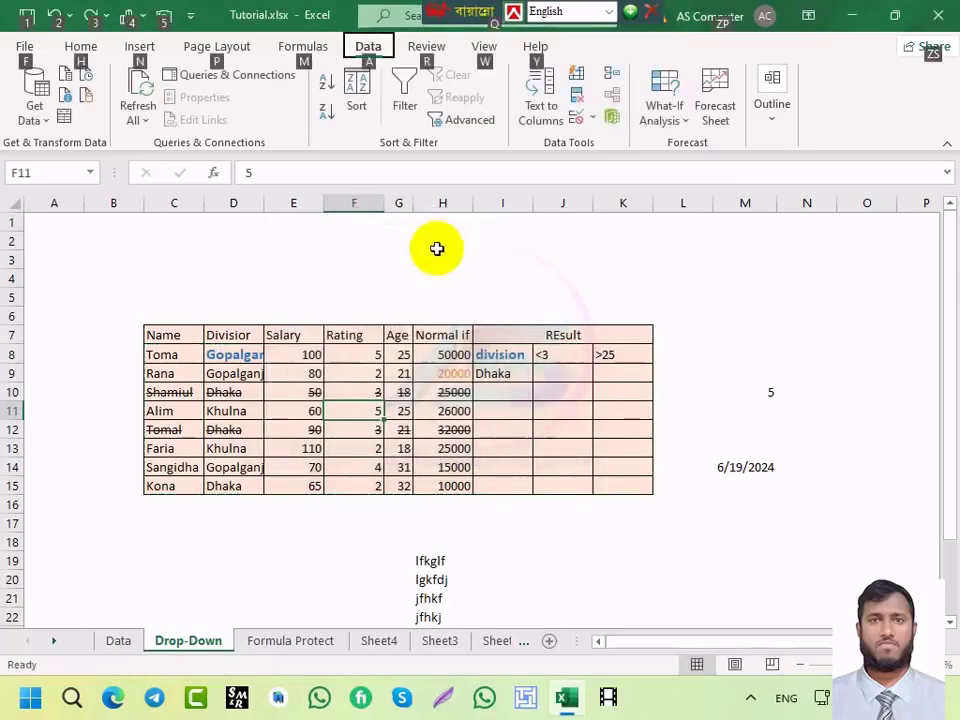
key("a")
key("q")
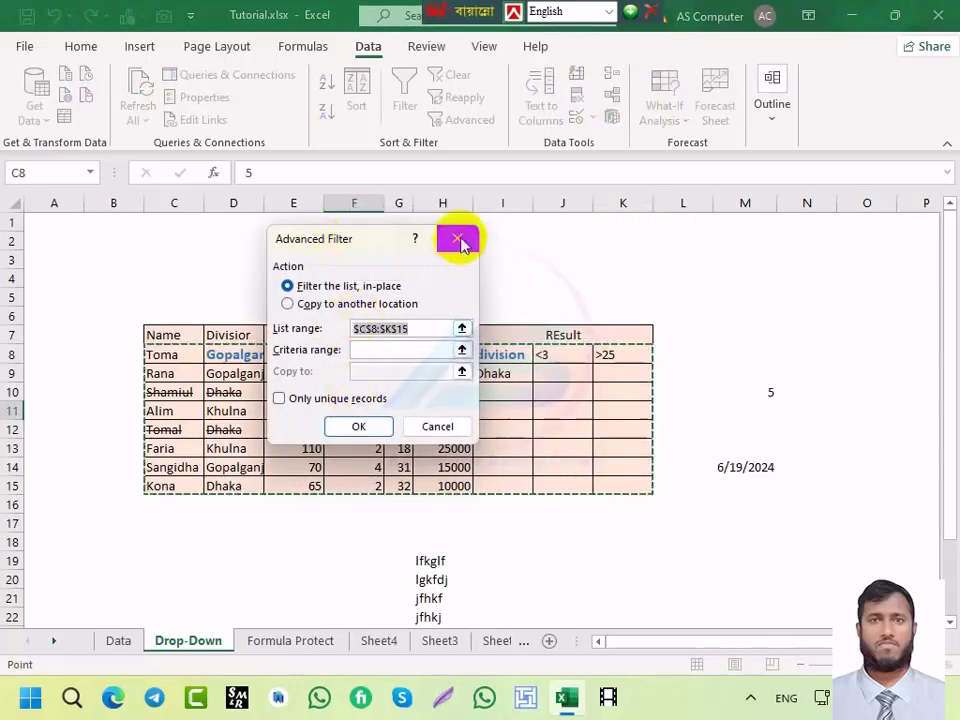
left_click(457, 240)
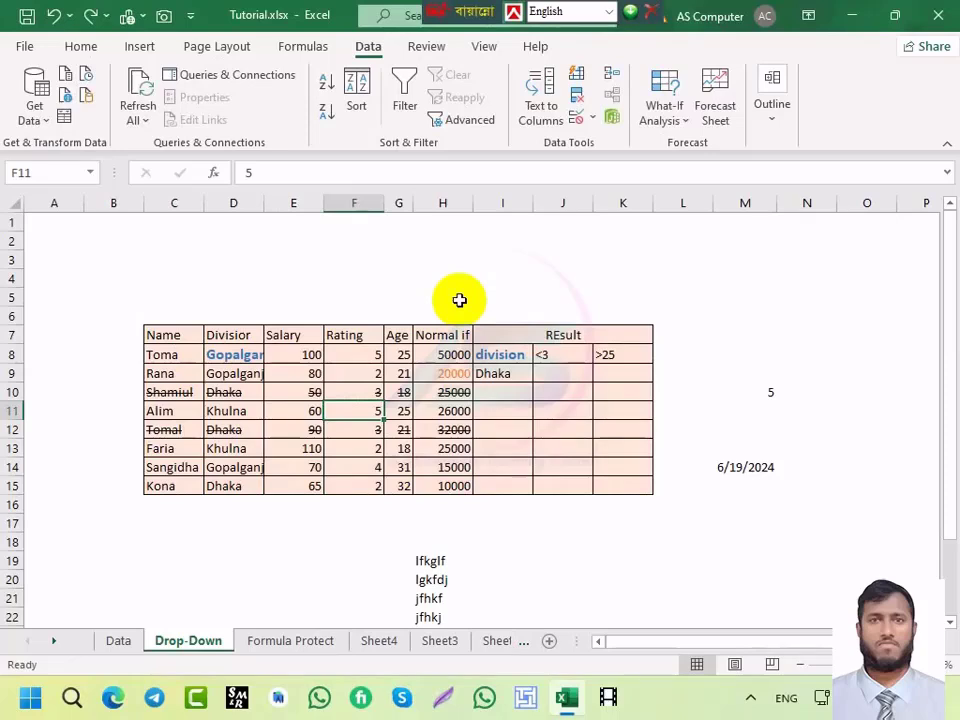
key("alt")
key("a")
key("w")
key("t")
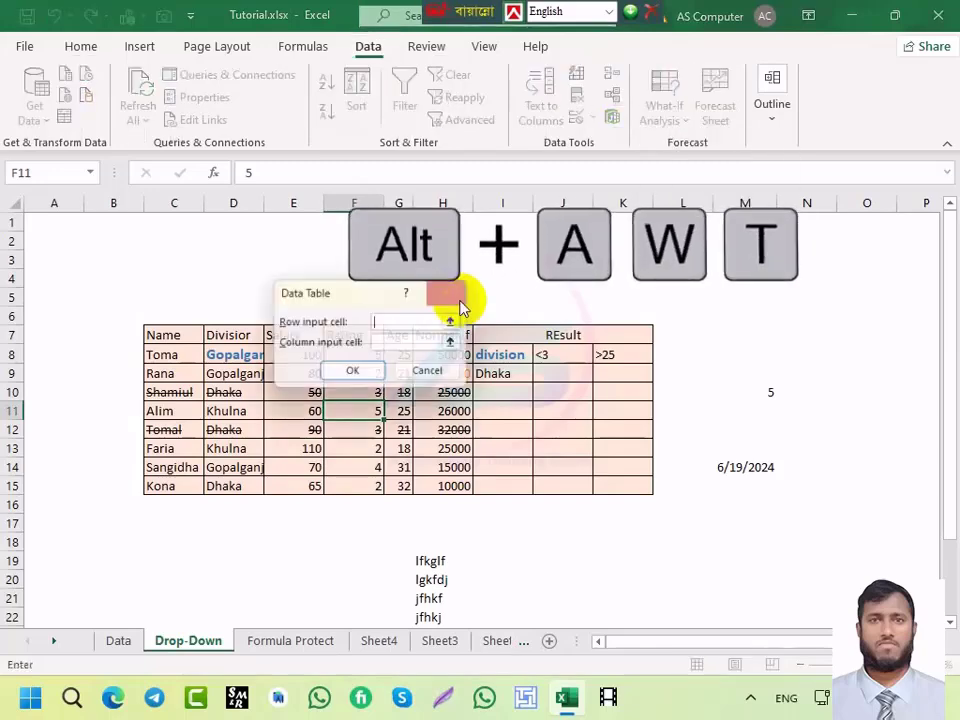
left_click_drag(342, 292, 425, 272)
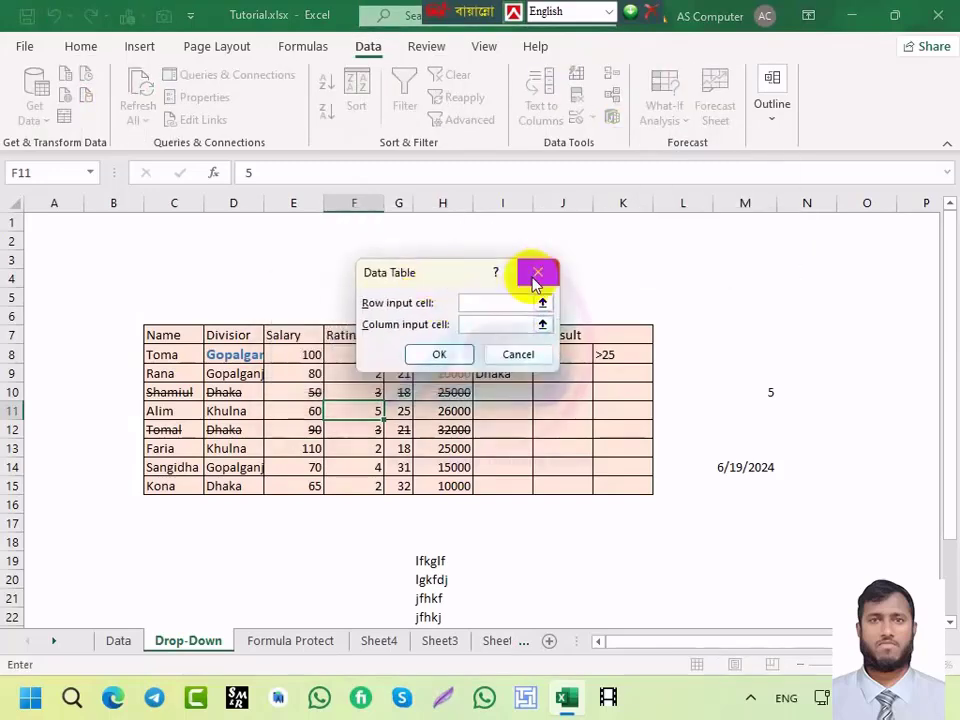
left_click(537, 273)
key("alt")
key("a")
key("w")
key("t")
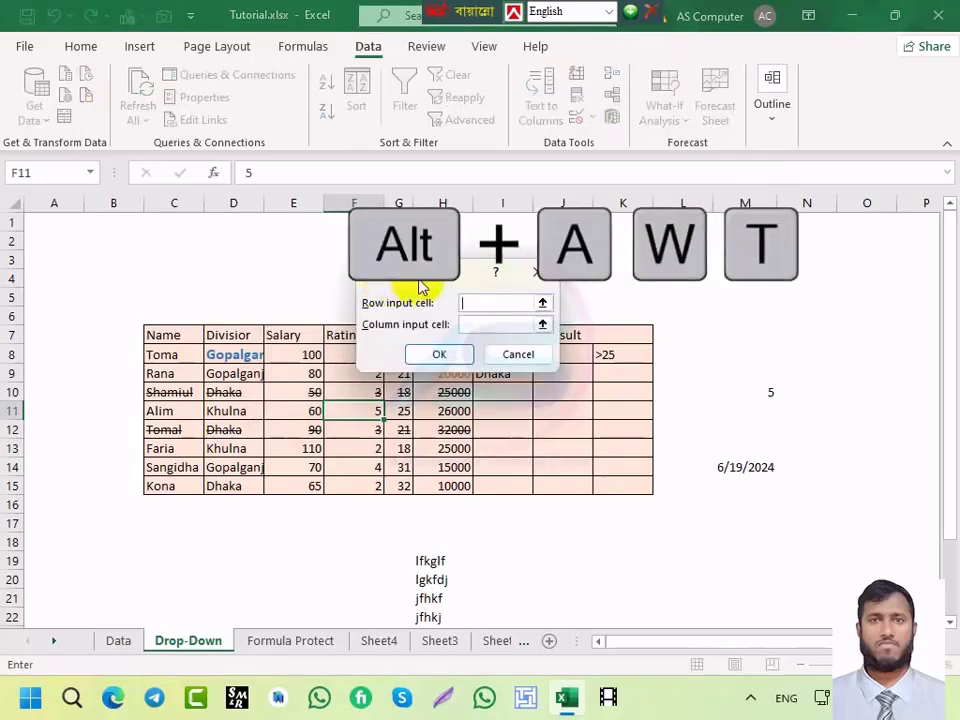
left_click_drag(403, 280, 333, 287)
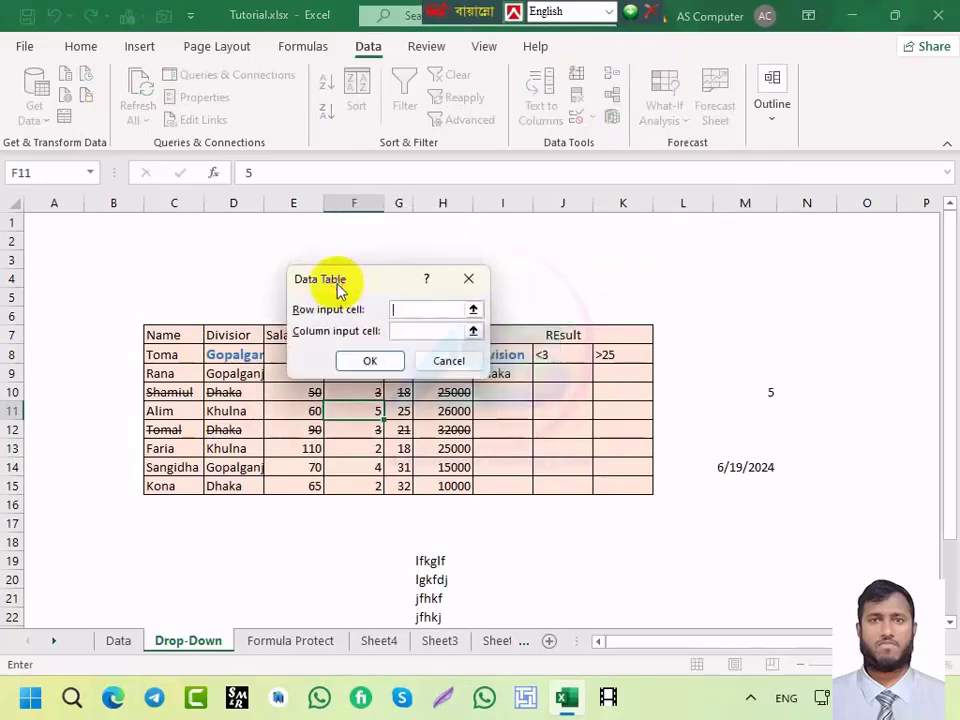
left_click(466, 285)
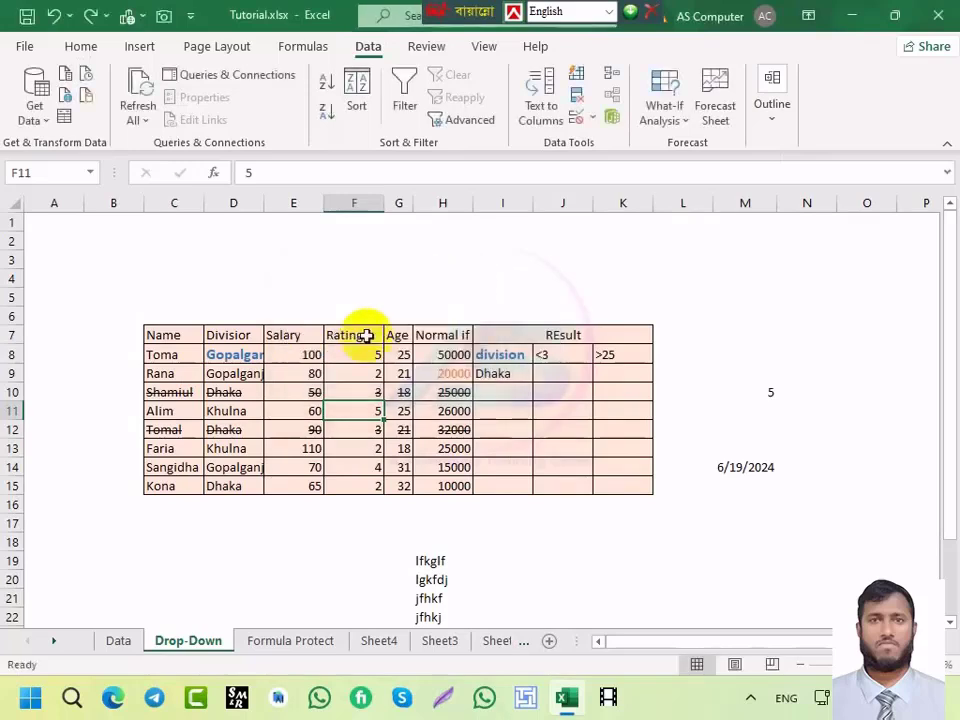
Step: Cycle twice through the Data, Drop-Down, Formula Protect, Sheet4, Sheet3 and Sheet2 tabs
left_click(114, 640)
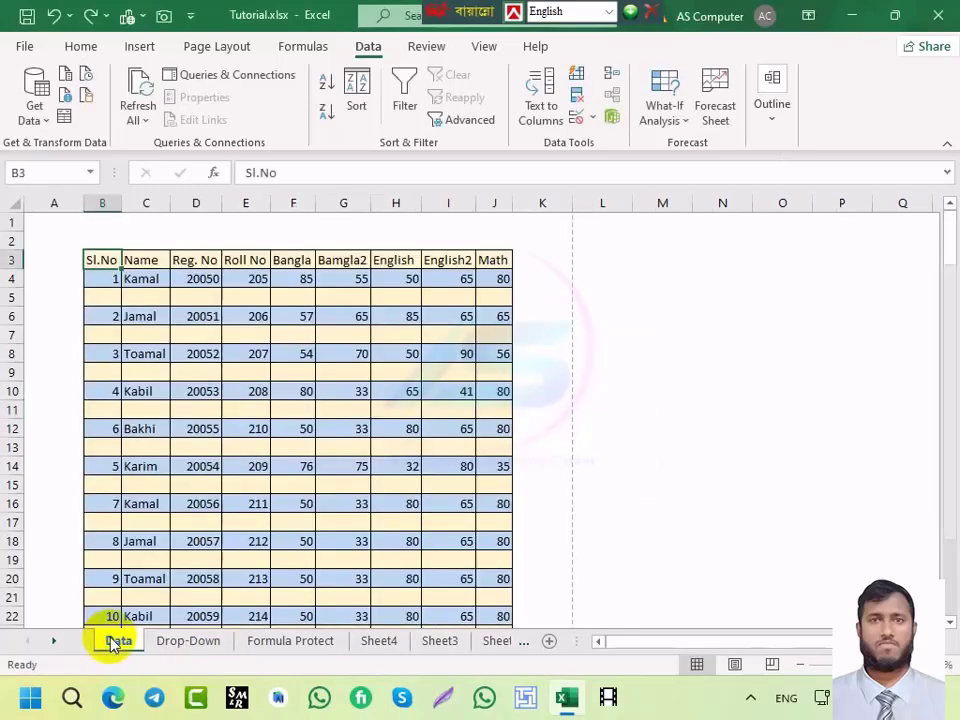
left_click(262, 642)
left_click(375, 641)
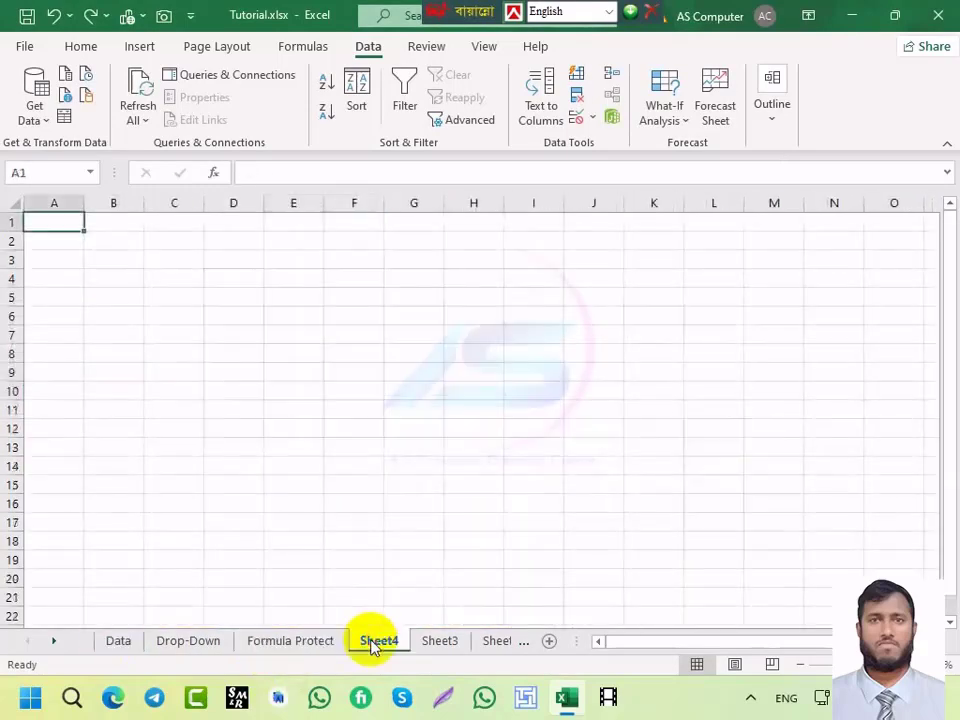
left_click(442, 641)
left_click(492, 641)
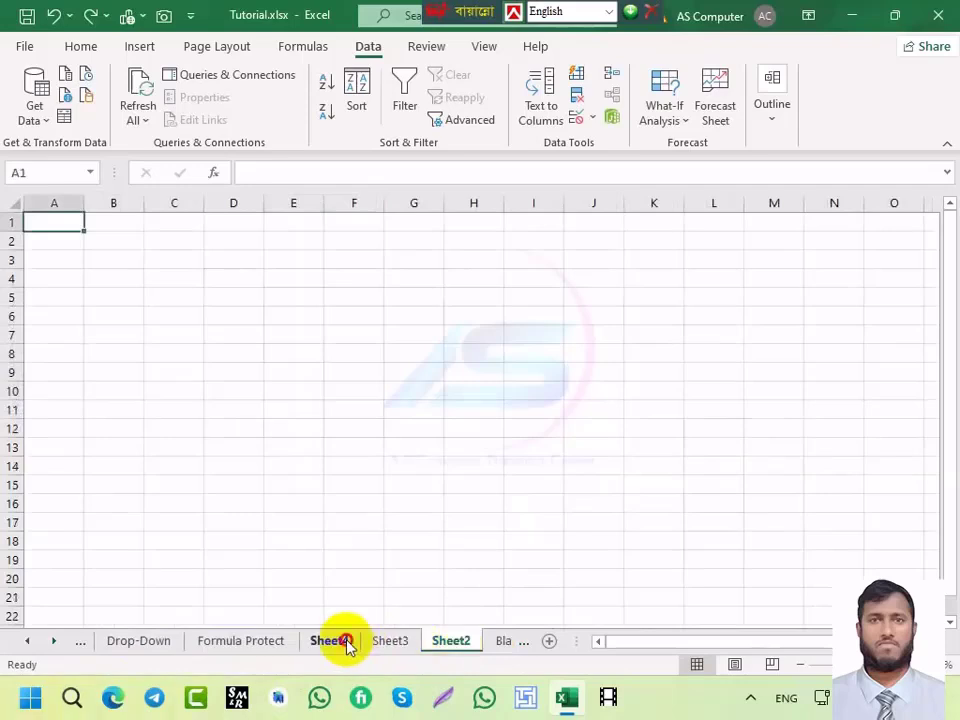
left_click(272, 641)
left_click(158, 641)
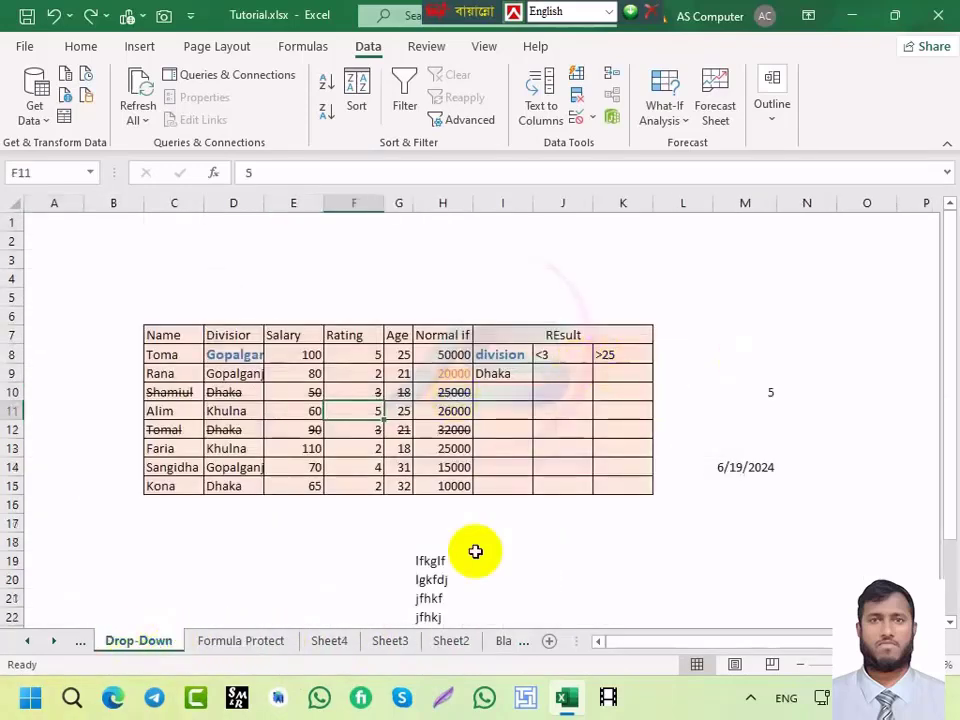
key("ctrl+Page_Up")
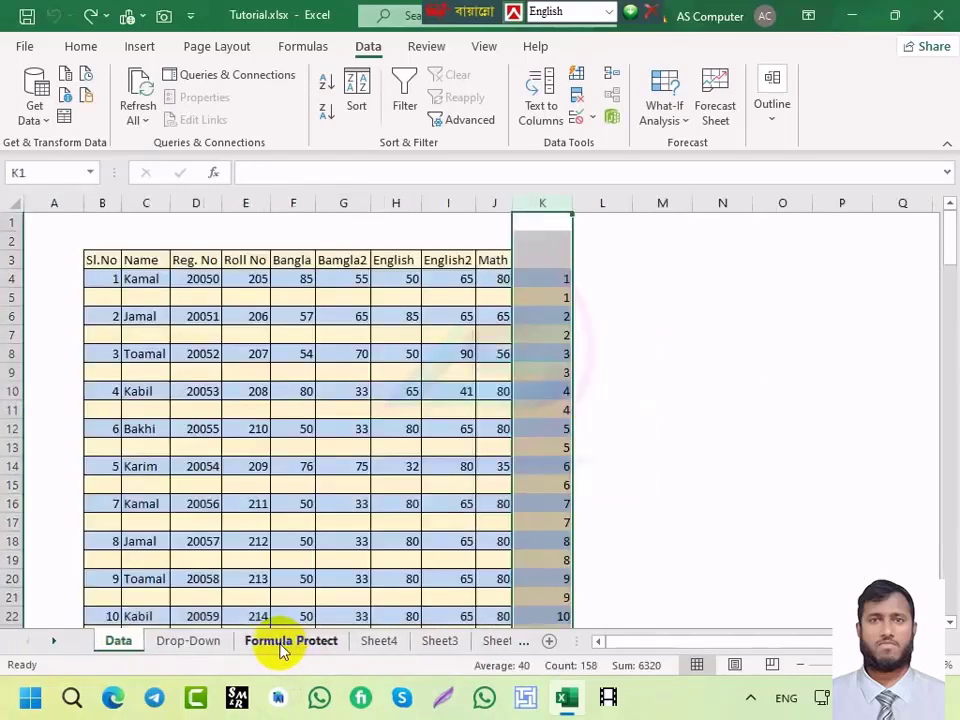
left_click(190, 641)
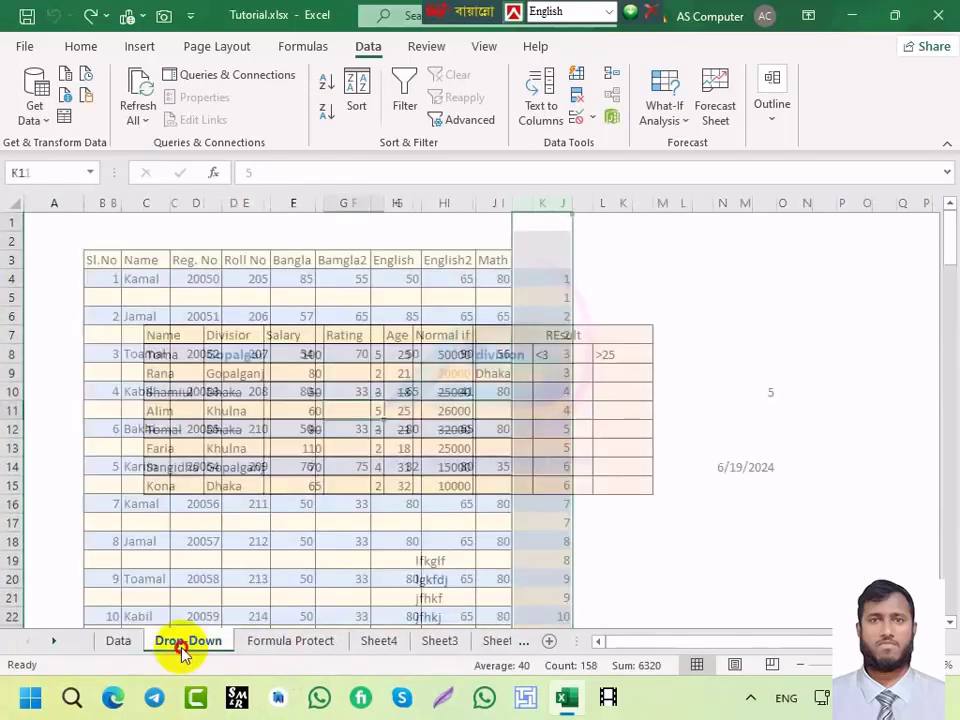
left_click(282, 643)
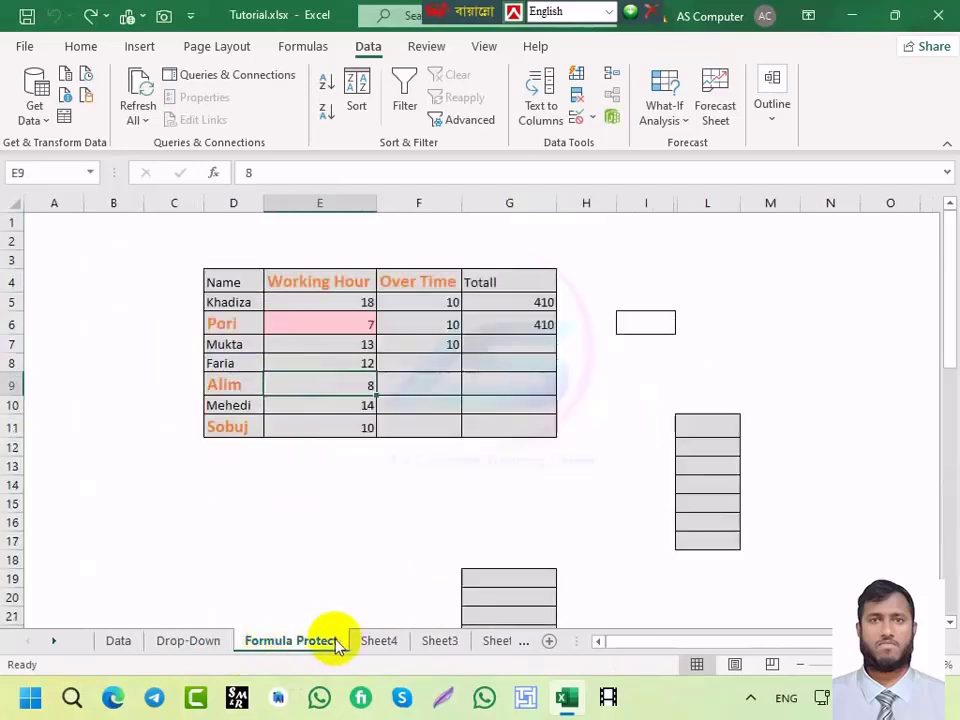
left_click(378, 641)
left_click(436, 641)
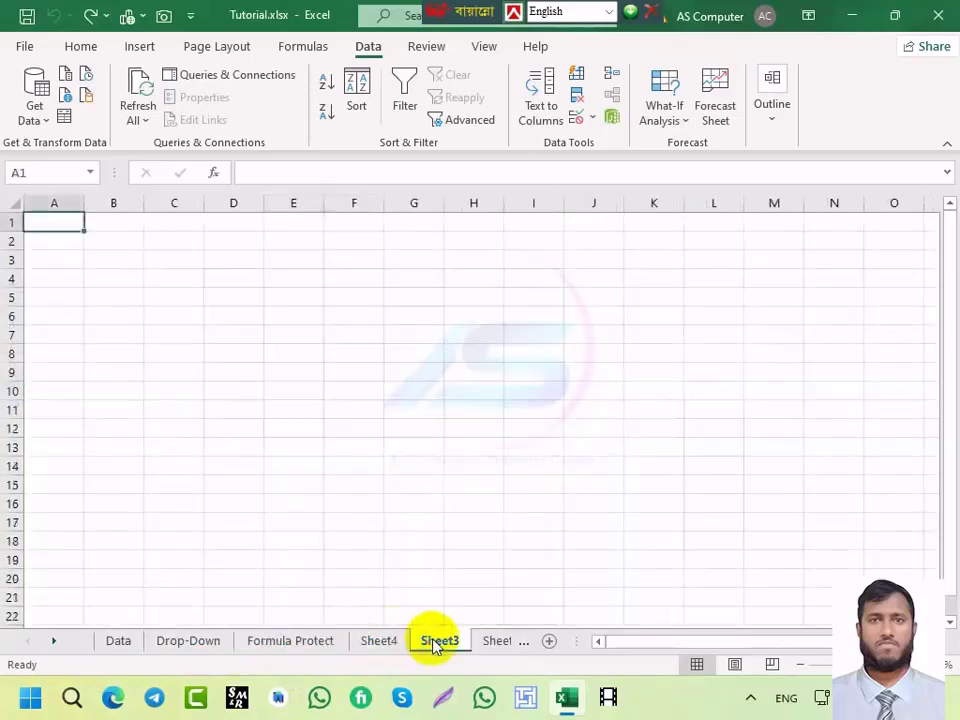
left_click(489, 641)
Step: Close Tutorial.xlsx without saving and reopen it from the recent files list
key("ctrl+w")
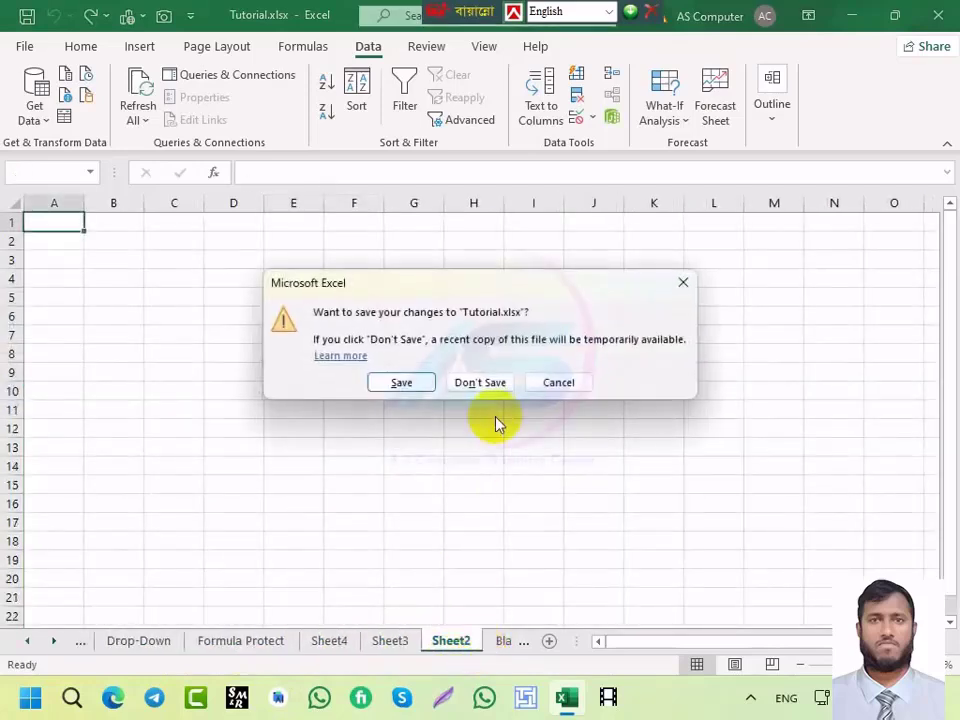
left_click(488, 384)
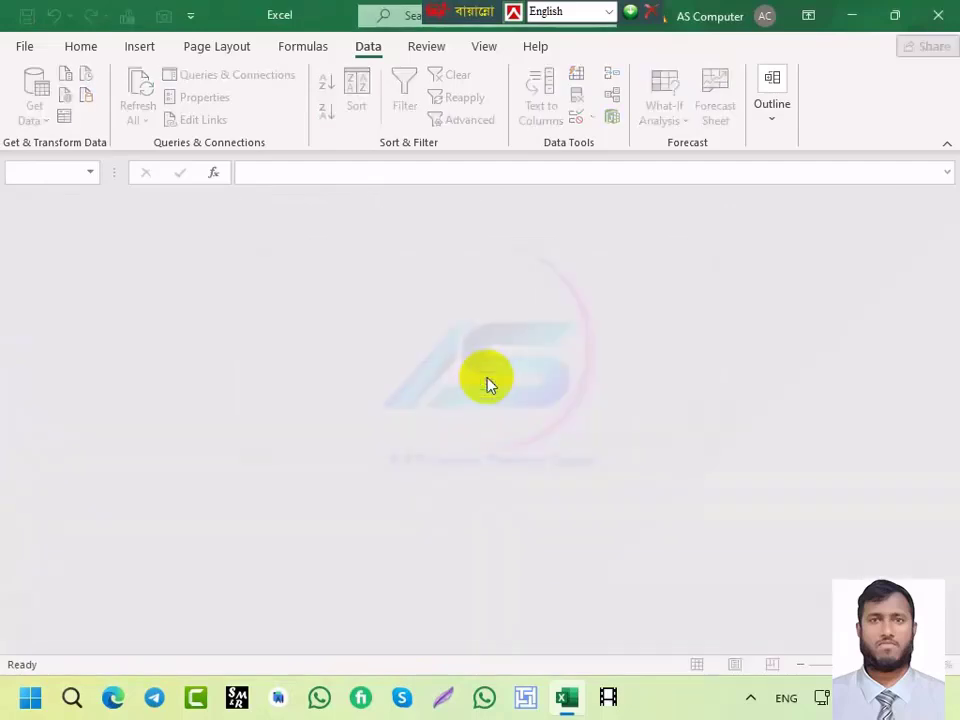
left_click(32, 43)
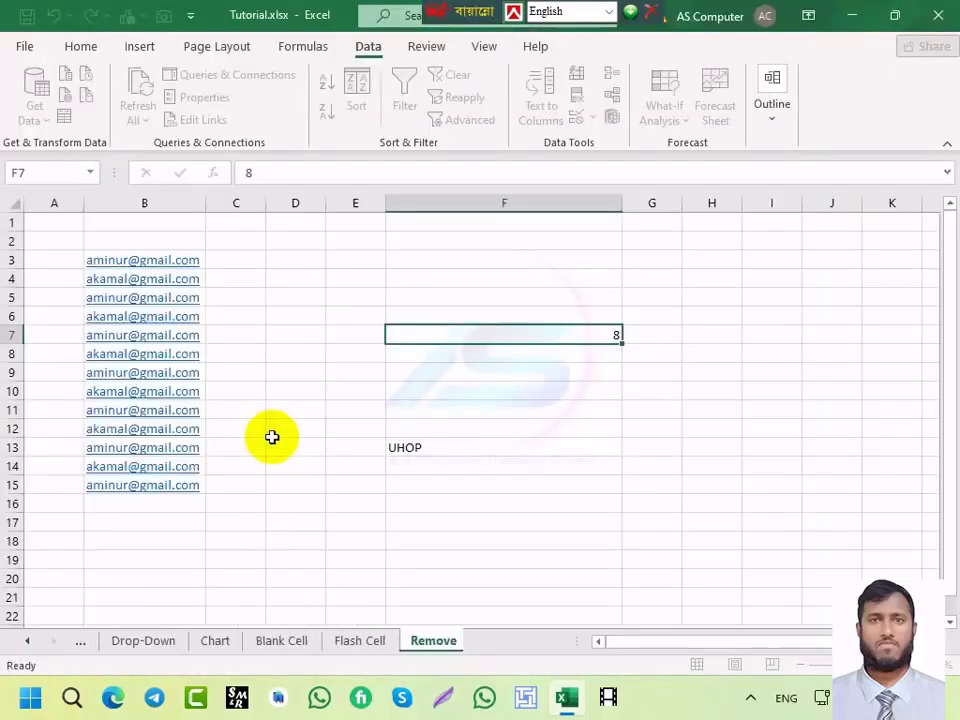
left_click(148, 642)
Step: Click through the Chart, Data, Formula Protect, Drop-Down and Blank Cell tabs to reach Flash Cell
left_click(211, 642)
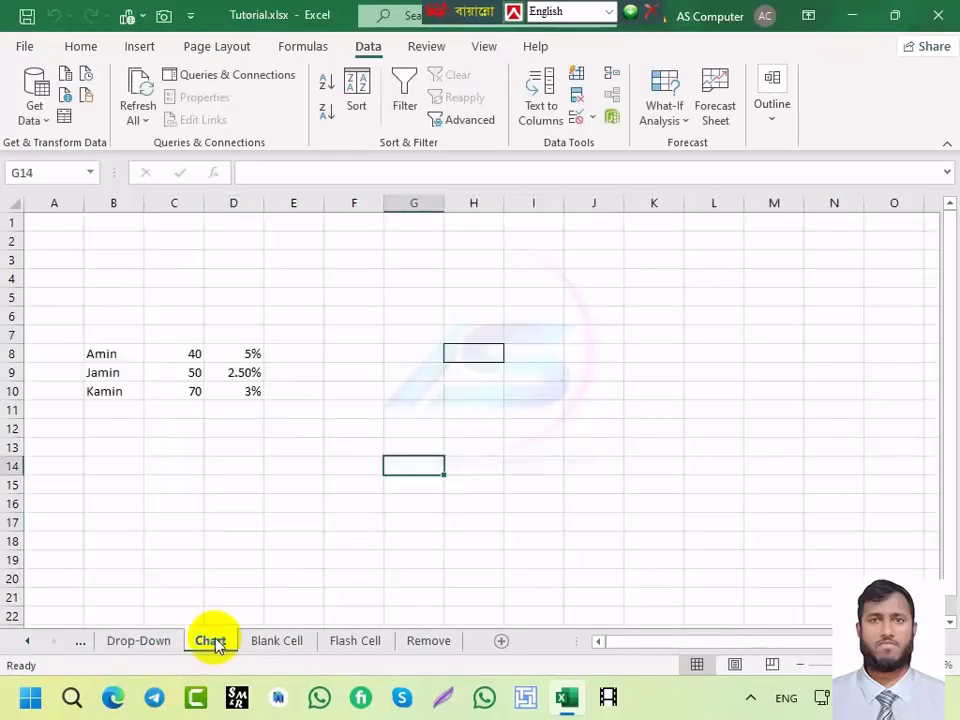
left_click(148, 641)
left_click(80, 641)
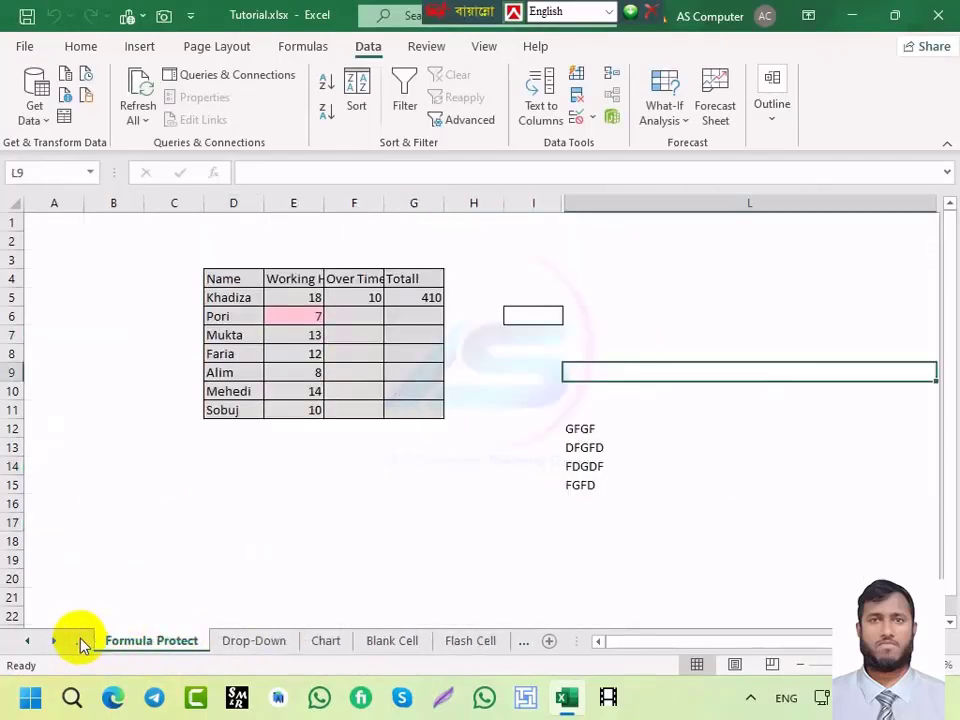
left_click(80, 641)
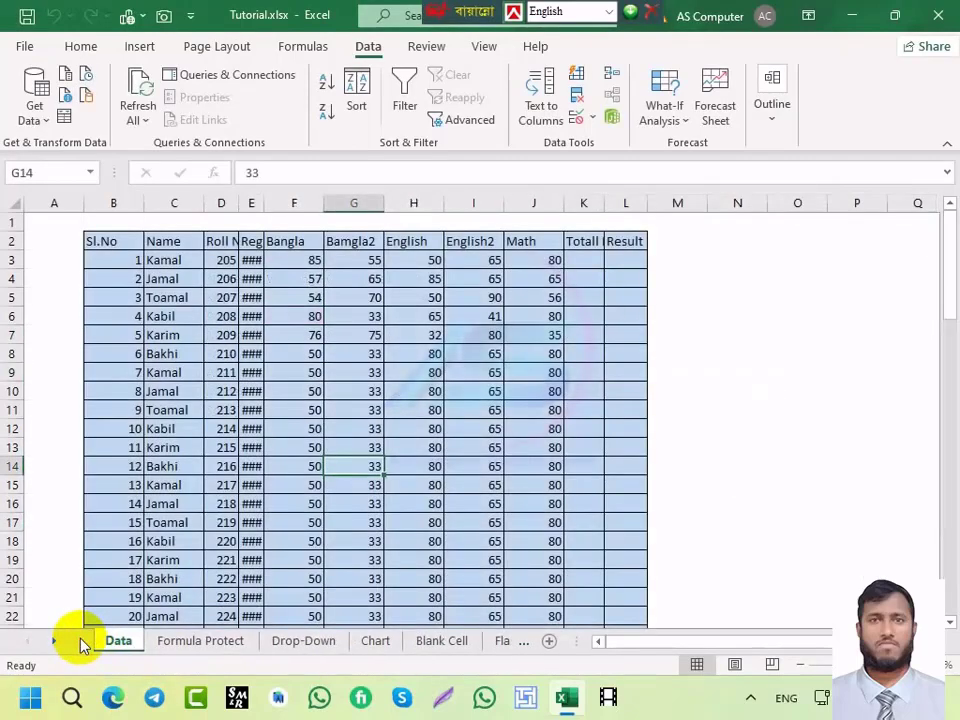
left_click(199, 643)
left_click(300, 643)
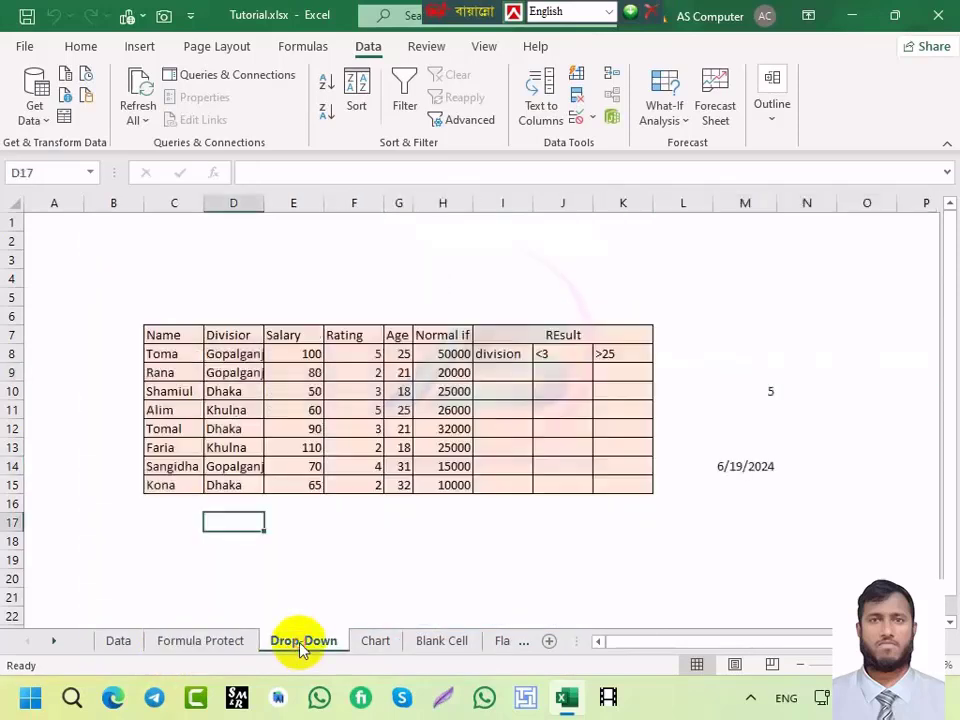
left_click(362, 643)
left_click(422, 645)
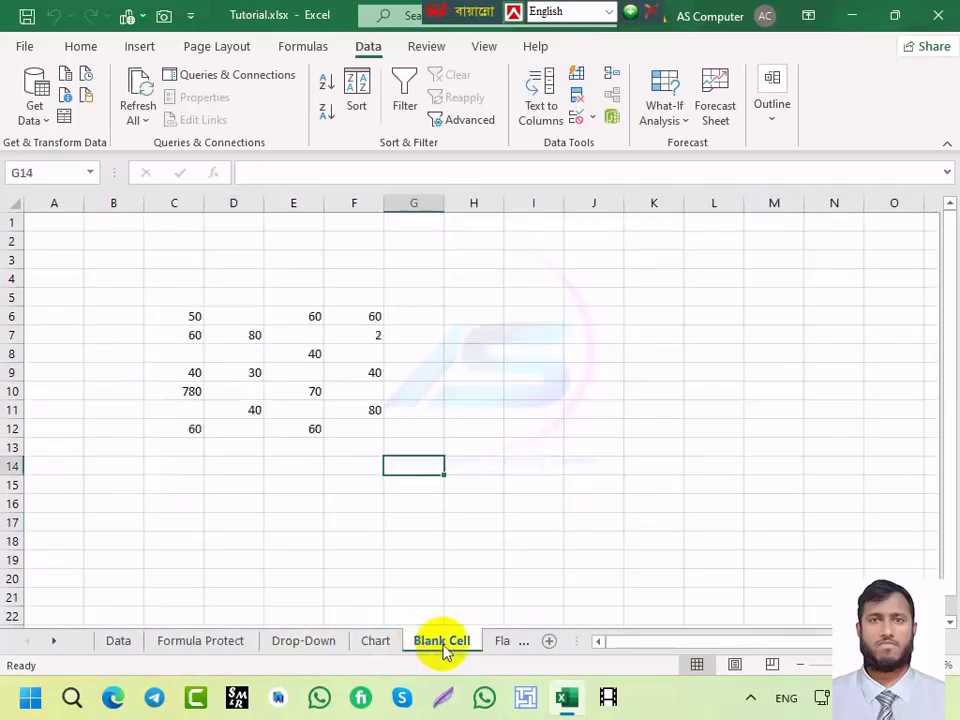
left_click(495, 647)
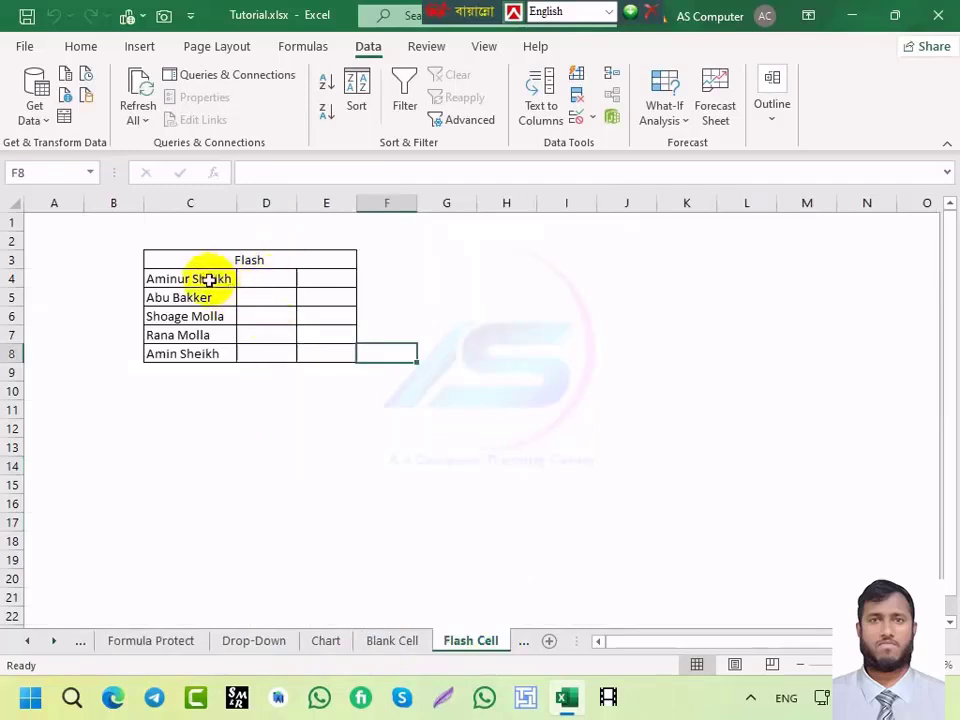
Step: Select C4:C8, then dismiss the no-data warning from running Text to Columns on D4
left_click_drag(183, 279, 184, 355)
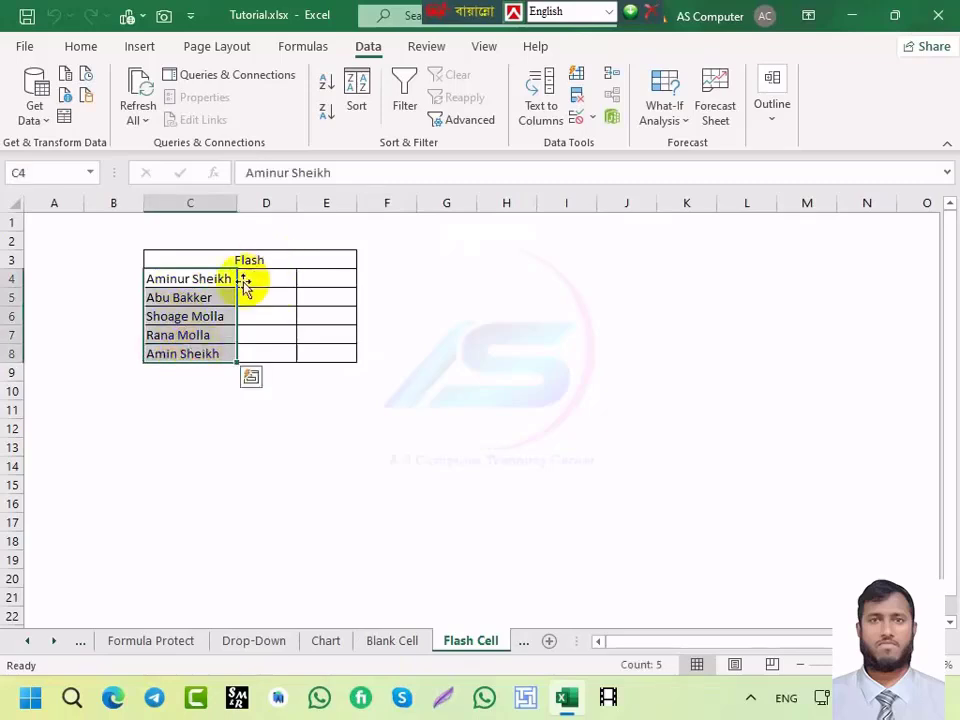
left_click(246, 278)
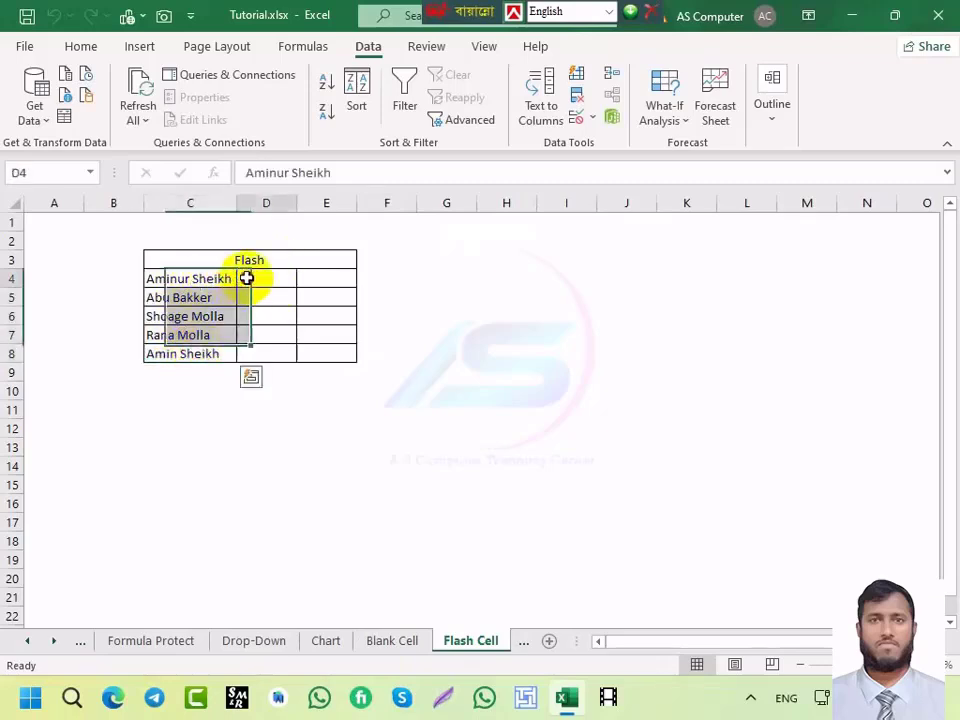
left_click(315, 280)
left_click(259, 282)
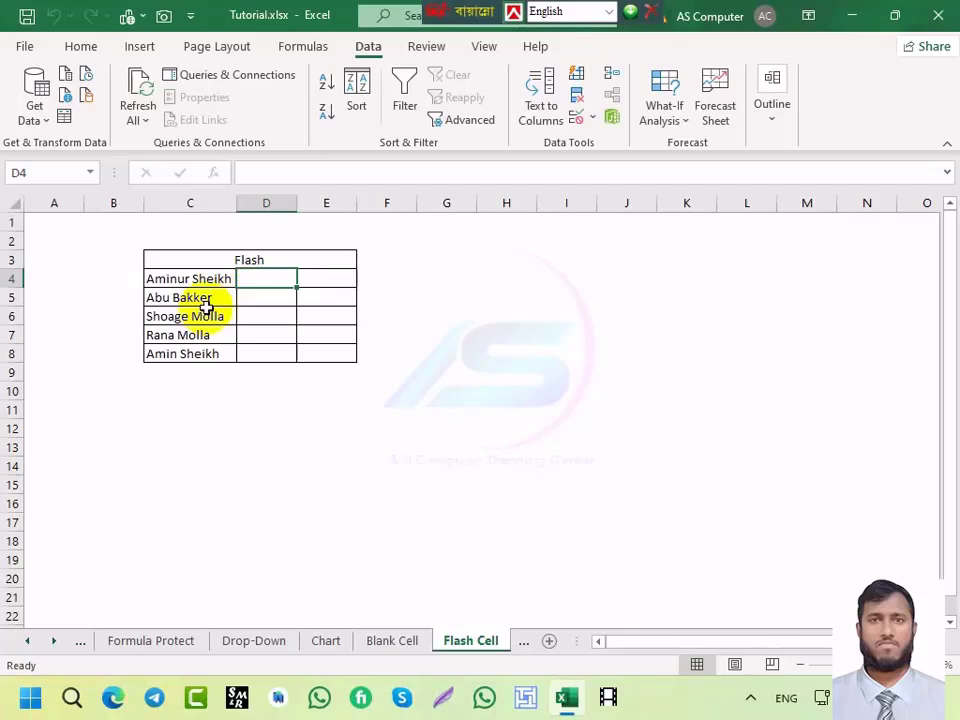
key("alt+a")
key("e")
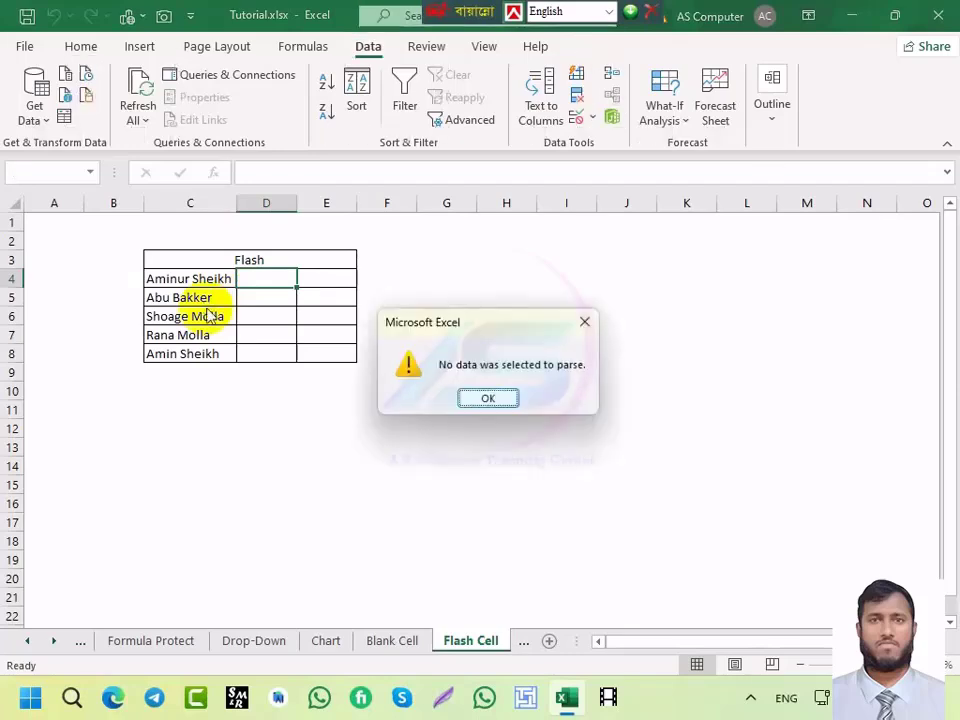
left_click(582, 320)
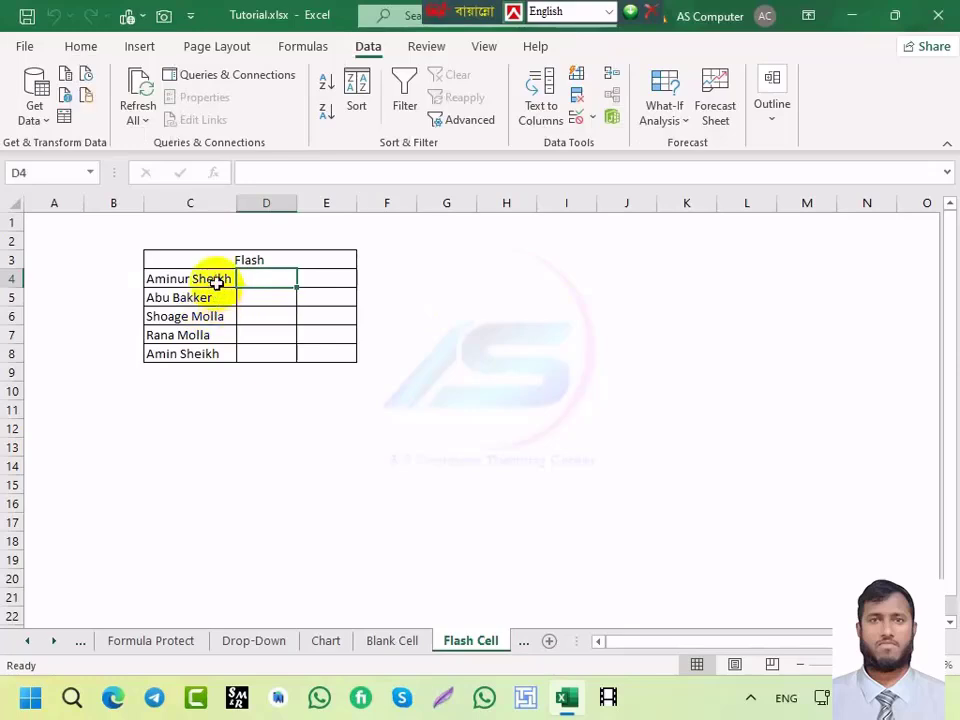
Step: Reselect the full names in C4:C8 and start the Text to Columns shortcut
left_click(217, 280)
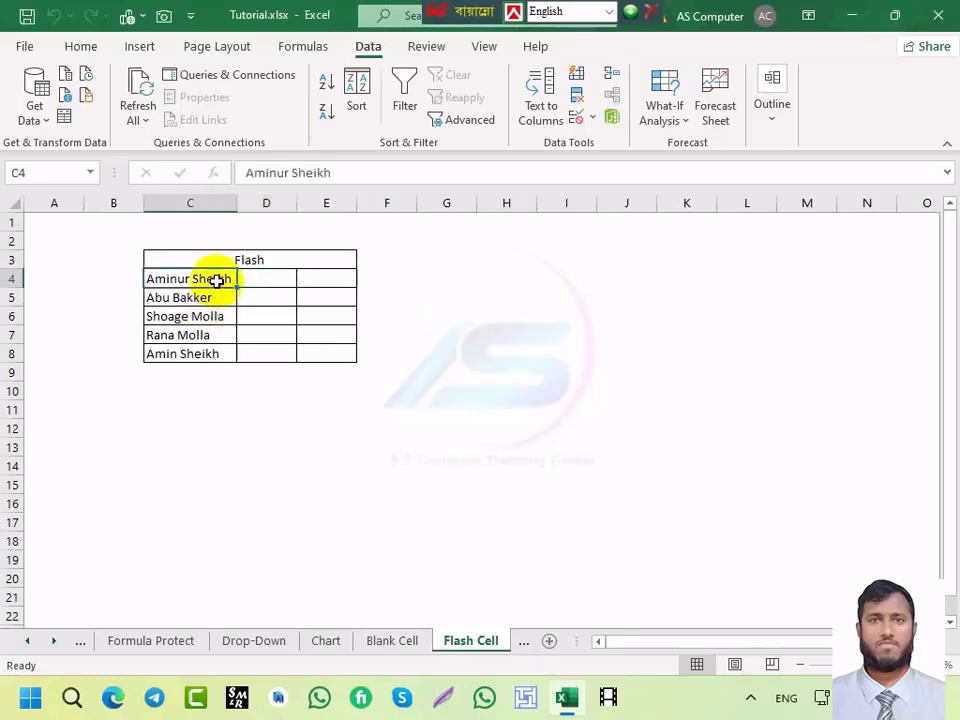
left_click_drag(217, 280, 210, 353)
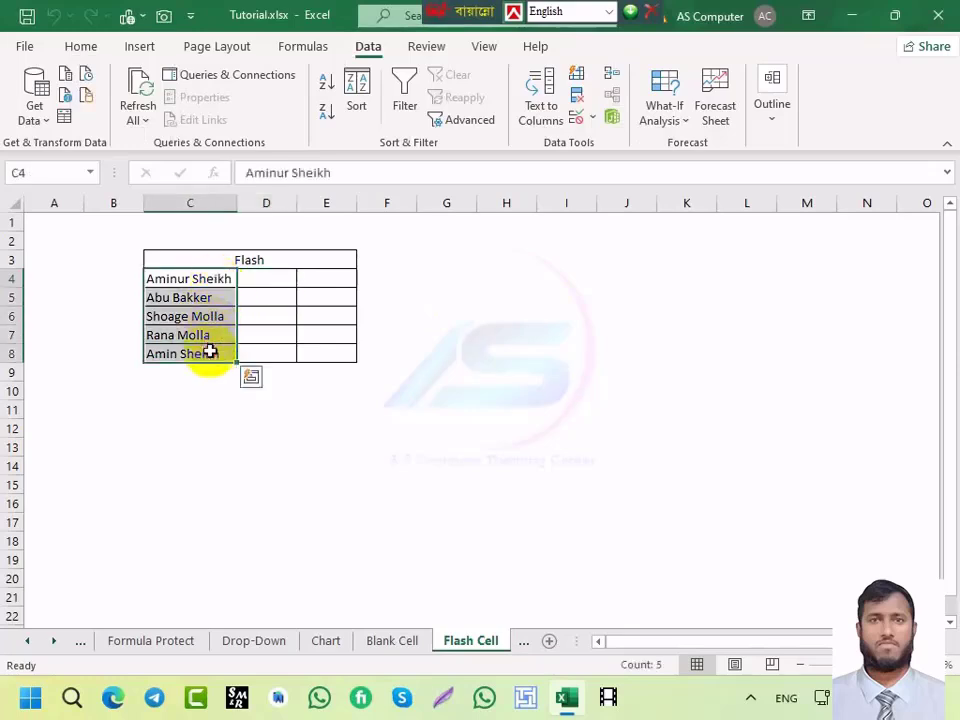
key("alt+a")
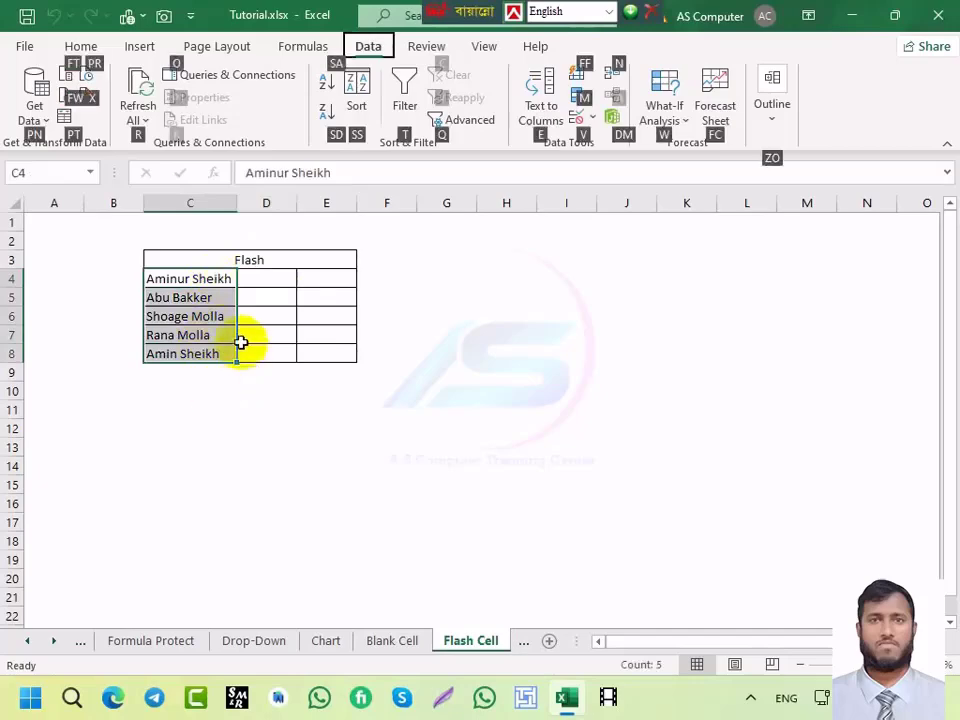
Step: Run Text to Columns as Delimited on Space with destination $D$4, confirming the overwrite
key("e")
left_click_drag(312, 138, 570, 138)
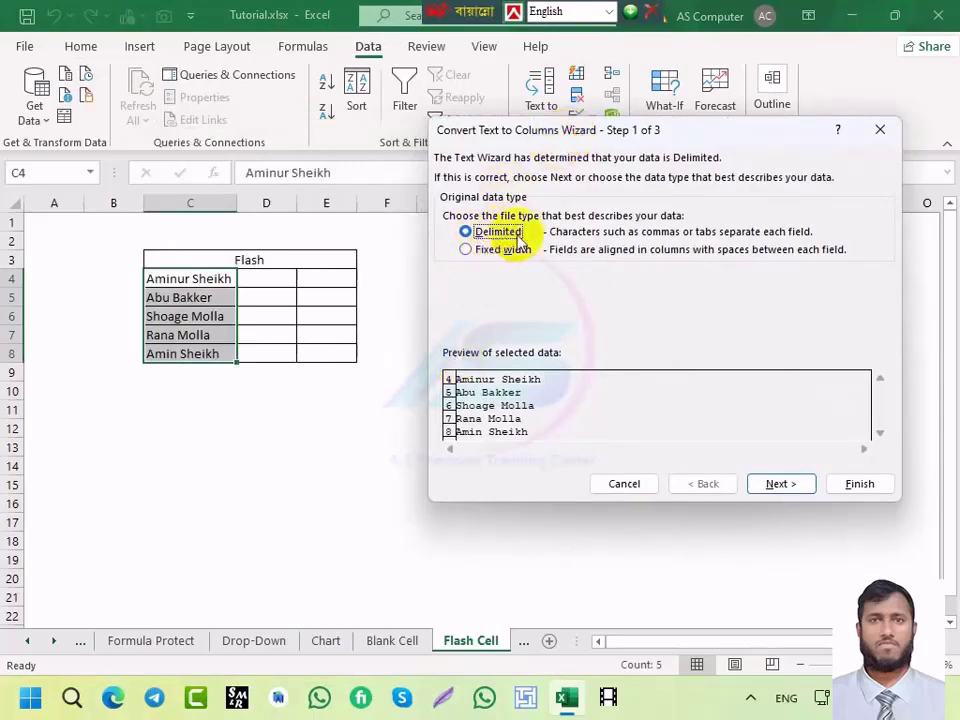
left_click(778, 484)
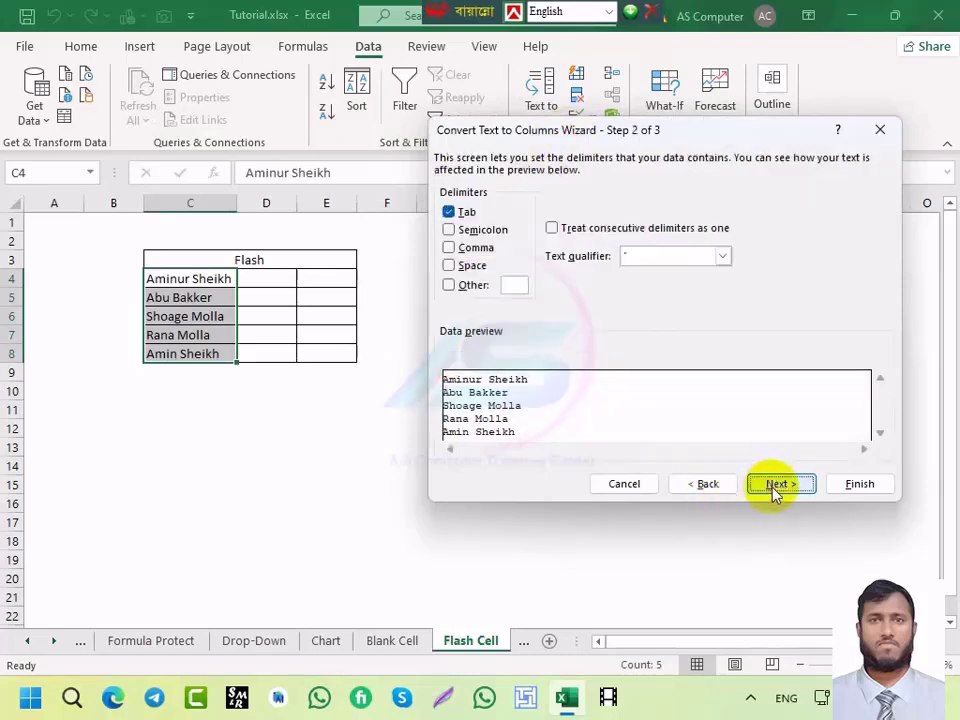
left_click(449, 266)
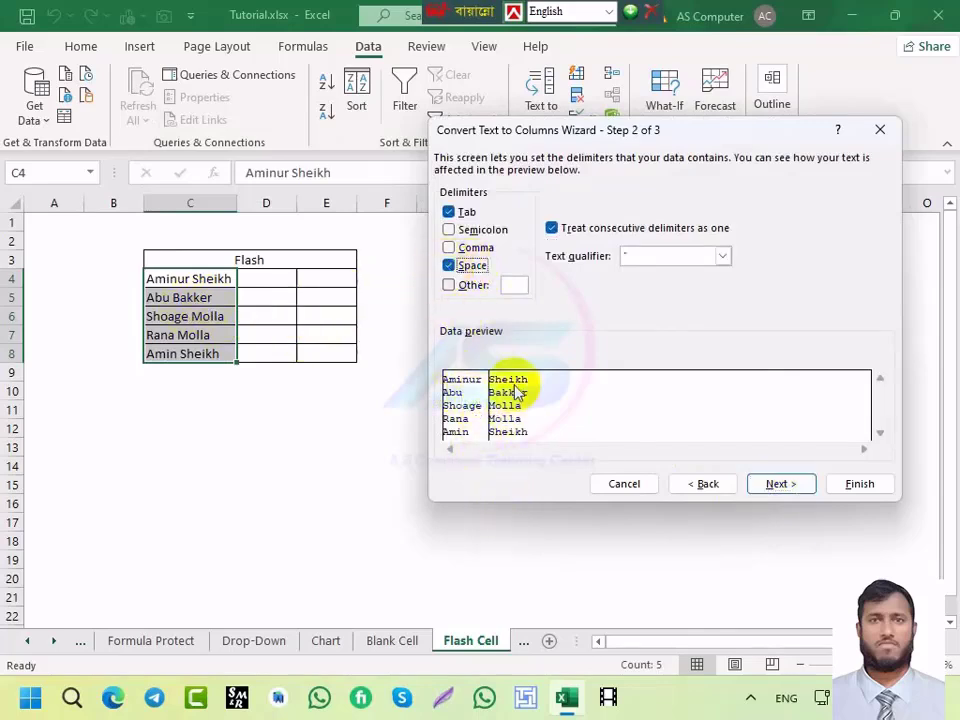
left_click(778, 485)
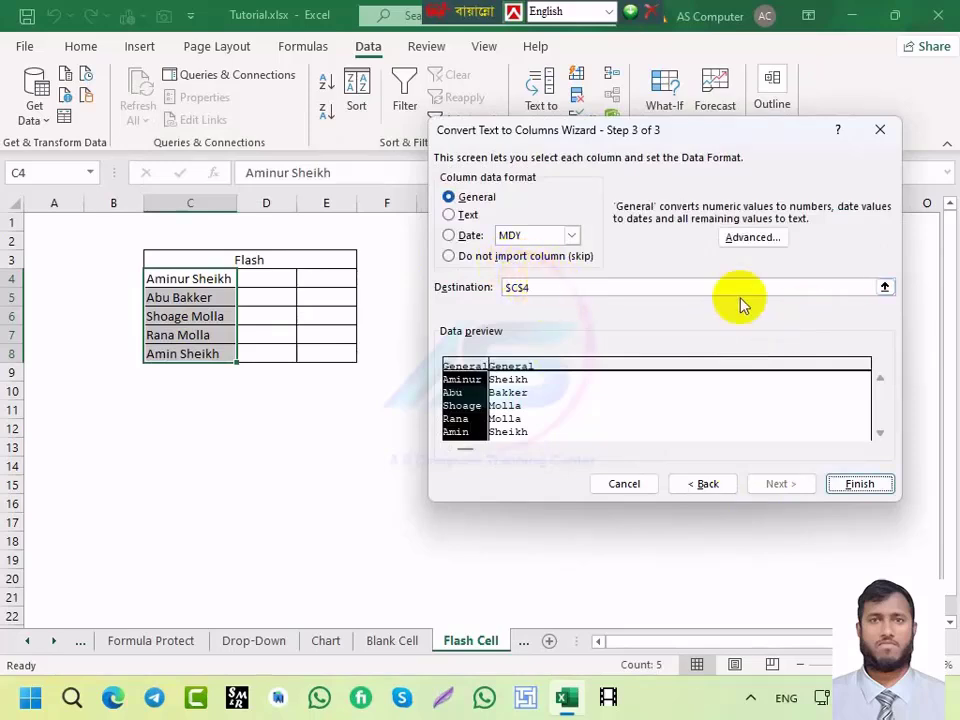
left_click(583, 291)
left_click(269, 285)
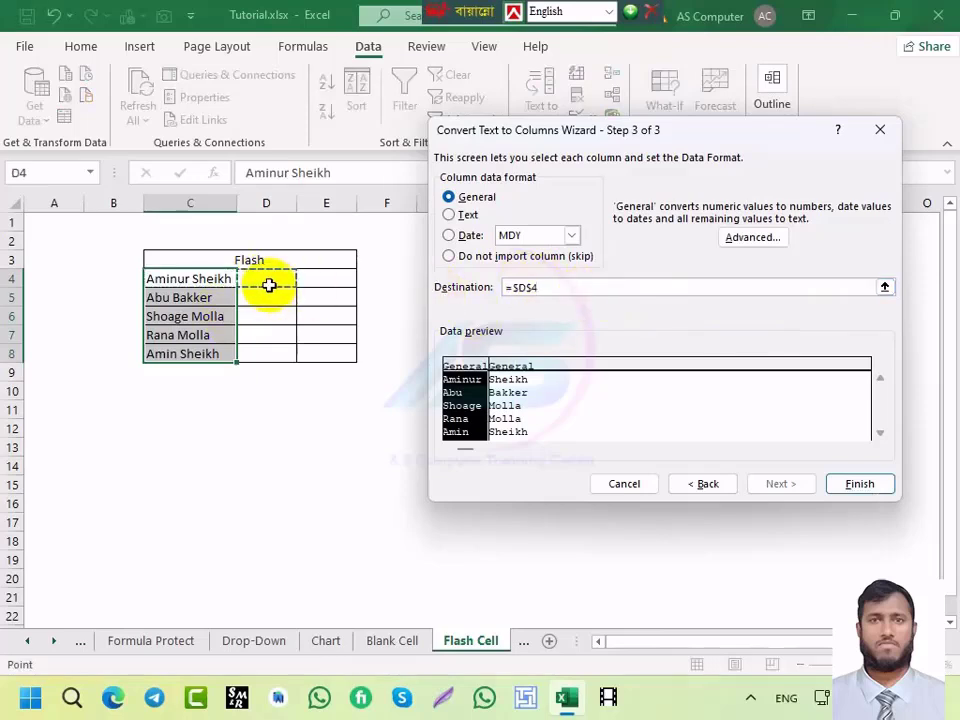
left_click(849, 485)
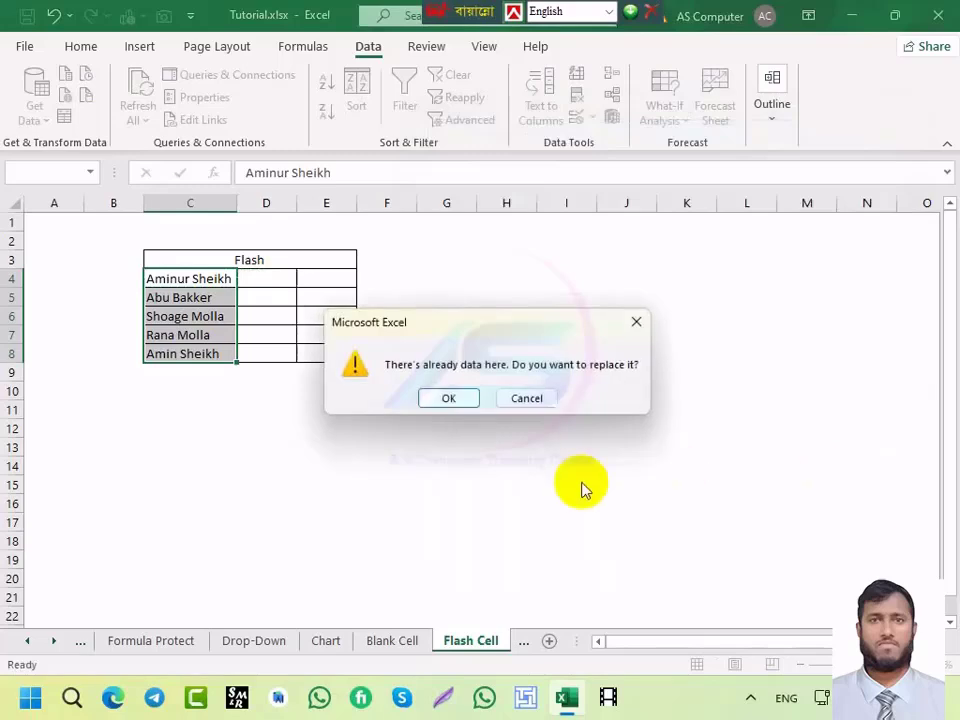
left_click(446, 398)
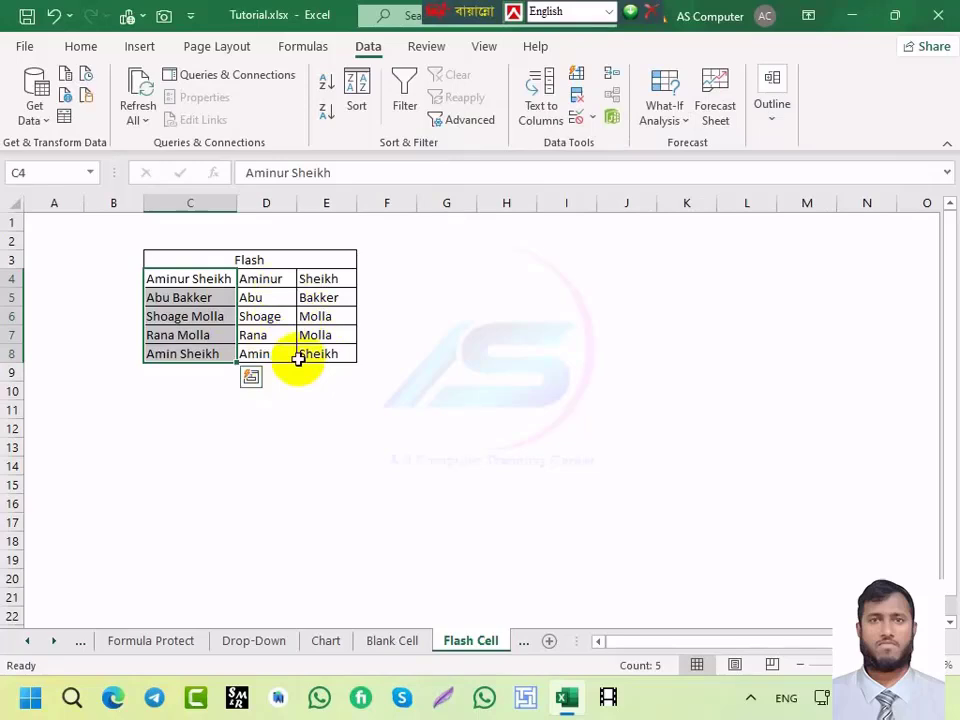
left_click(292, 406)
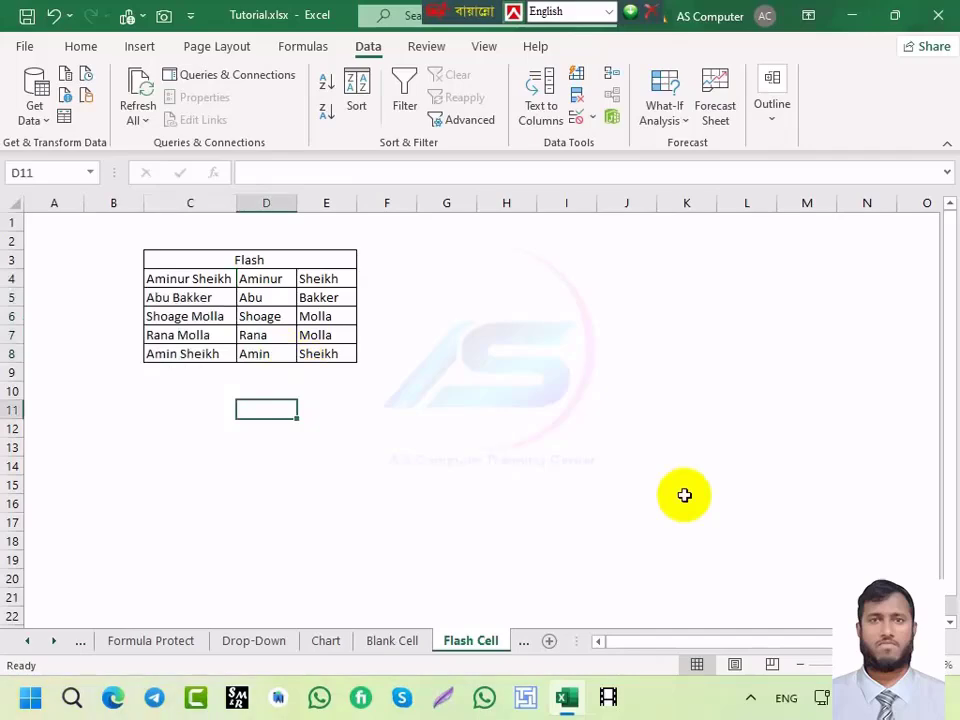
Step: Open and close the Page Setup print settings three times with Alt+P, I, changing nothing
key("alt+p")
key("i")
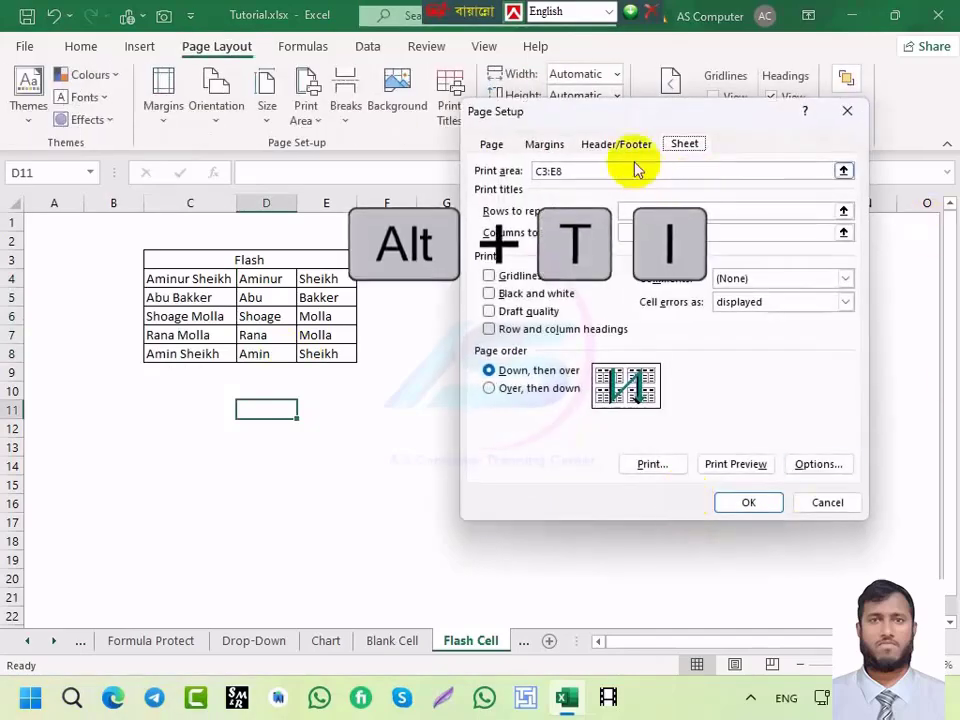
left_click_drag(656, 110, 366, 220)
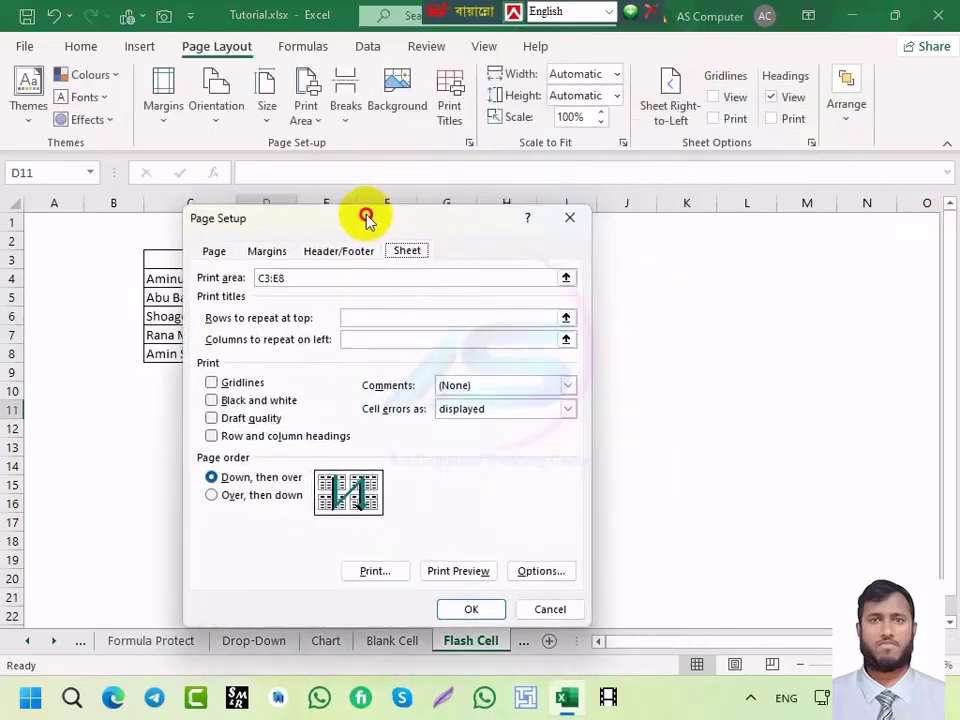
left_click(567, 218)
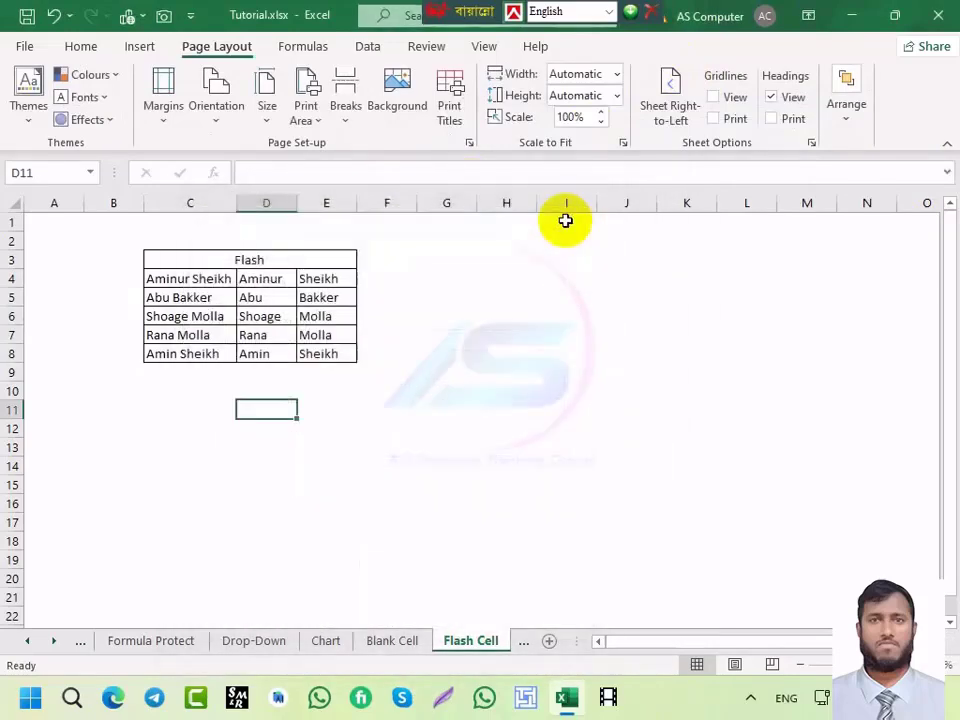
key("alt+p")
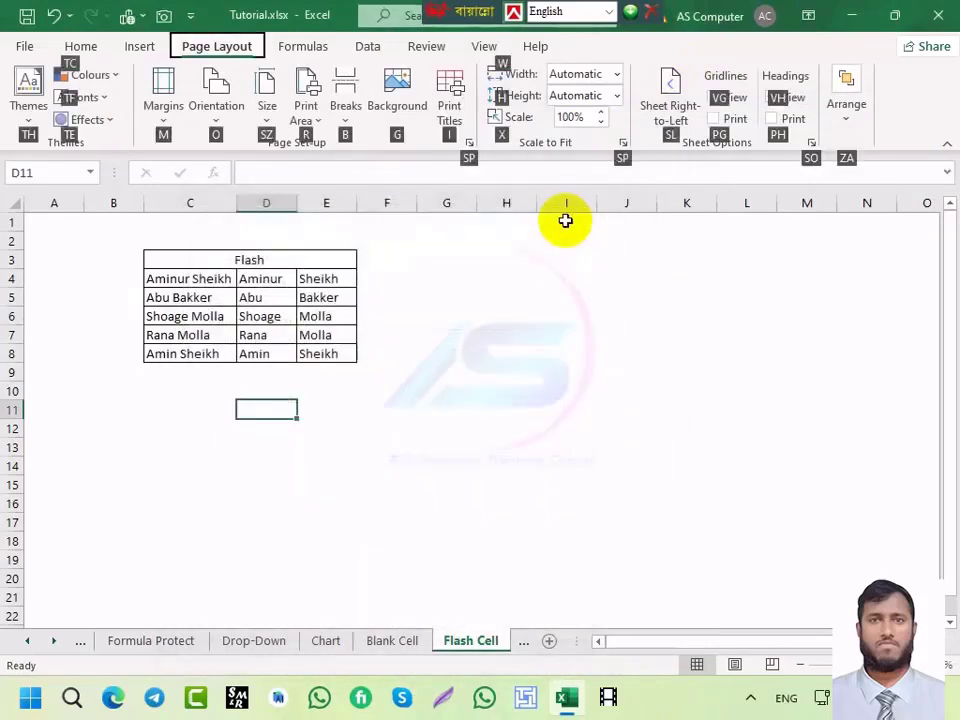
key("i")
left_click(566, 214)
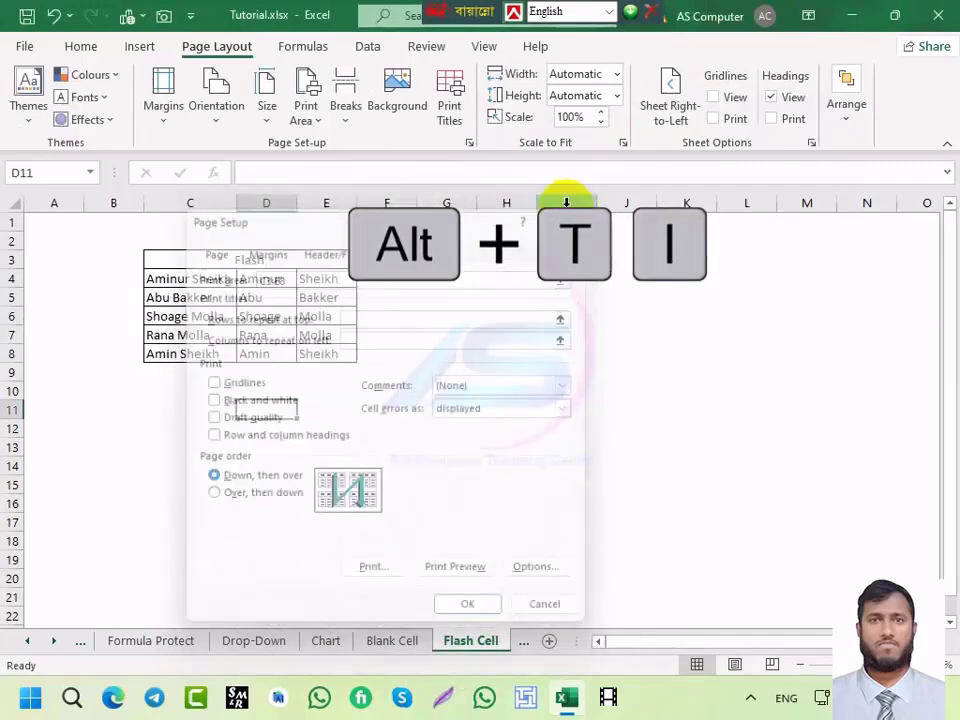
key("alt+p")
key("i")
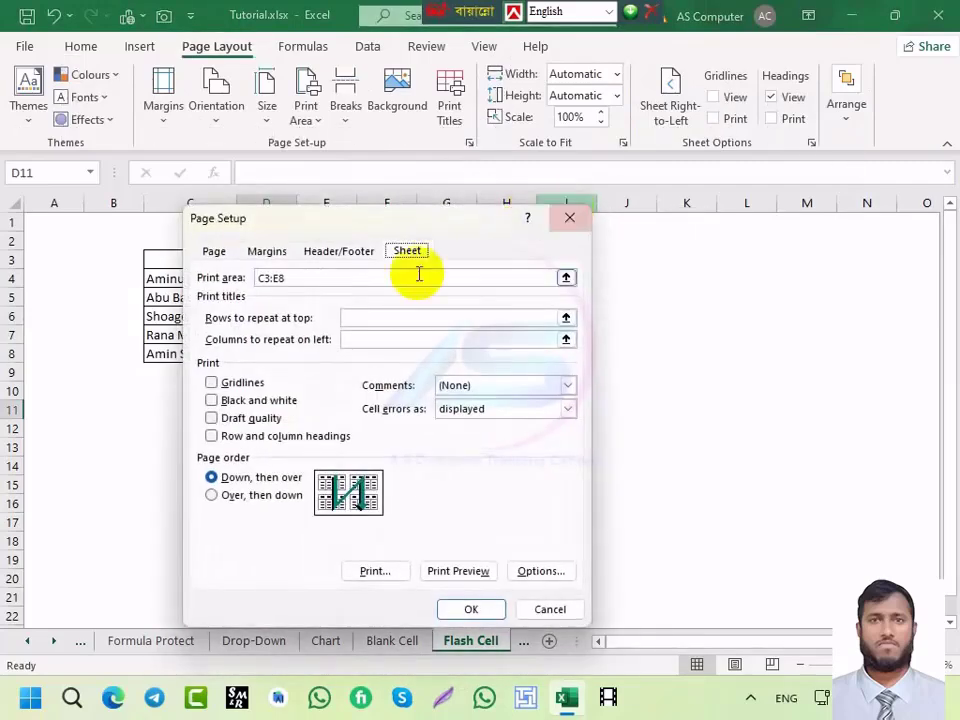
left_click_drag(276, 216, 270, 180)
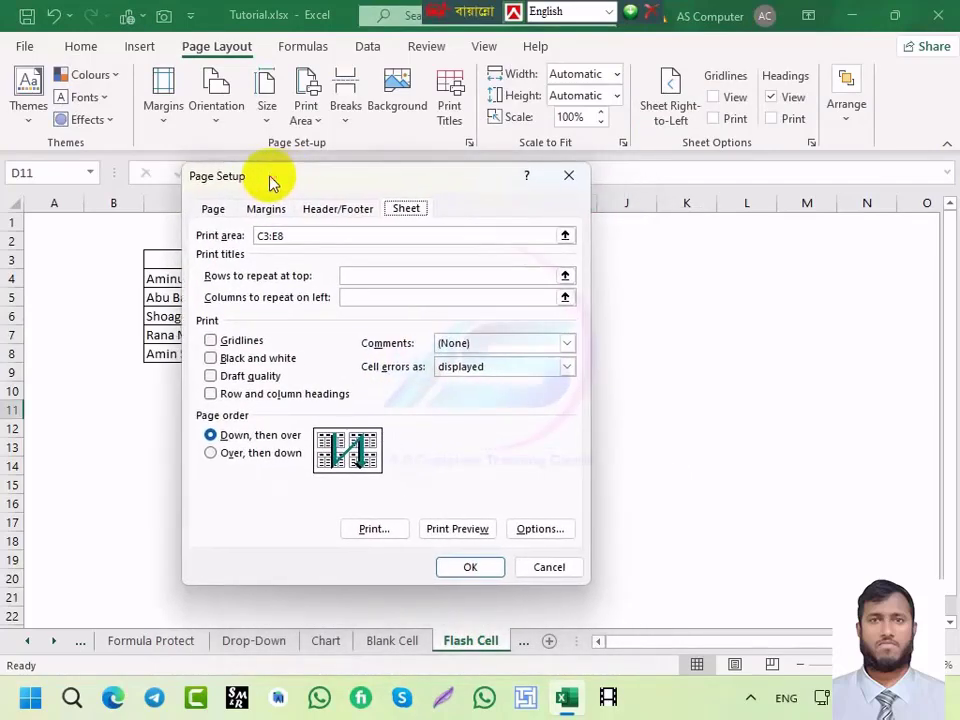
left_click(568, 178)
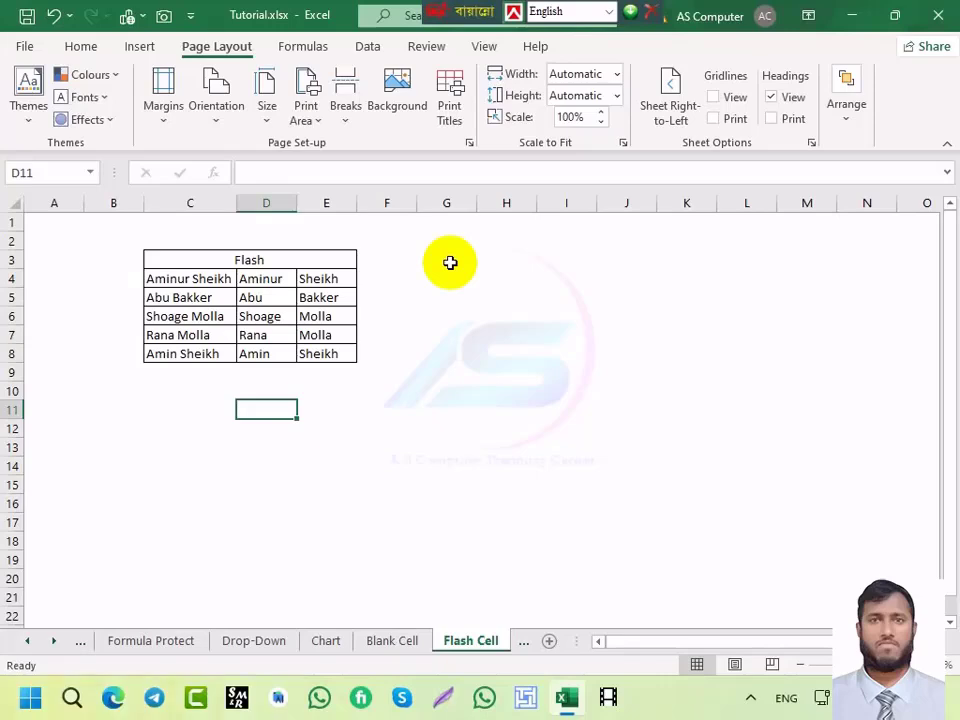
left_click(175, 650)
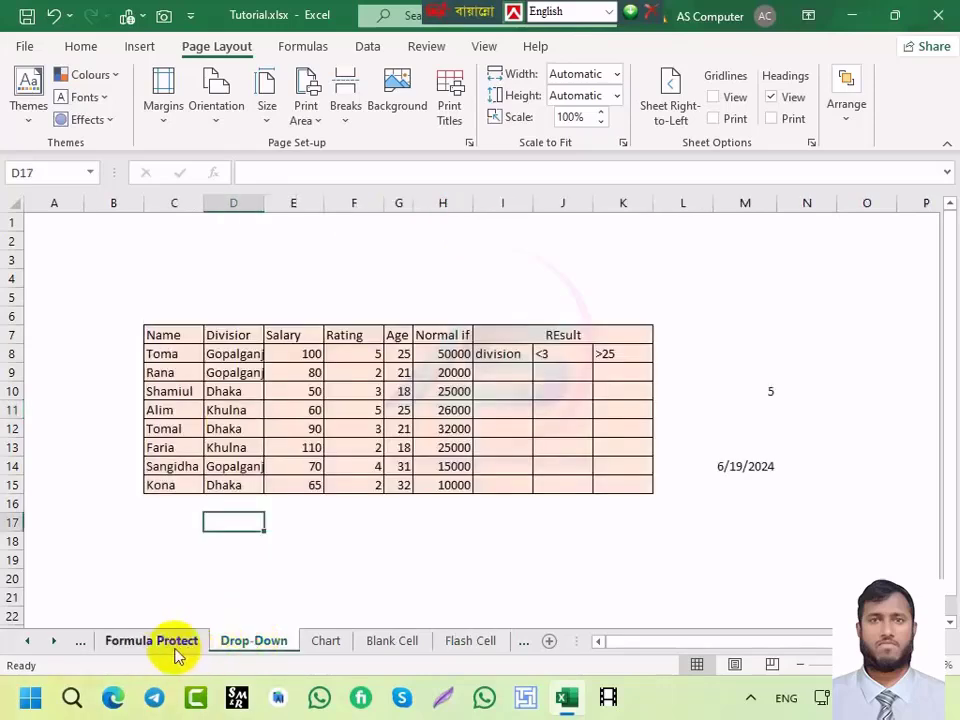
left_click(366, 298)
left_click(426, 297)
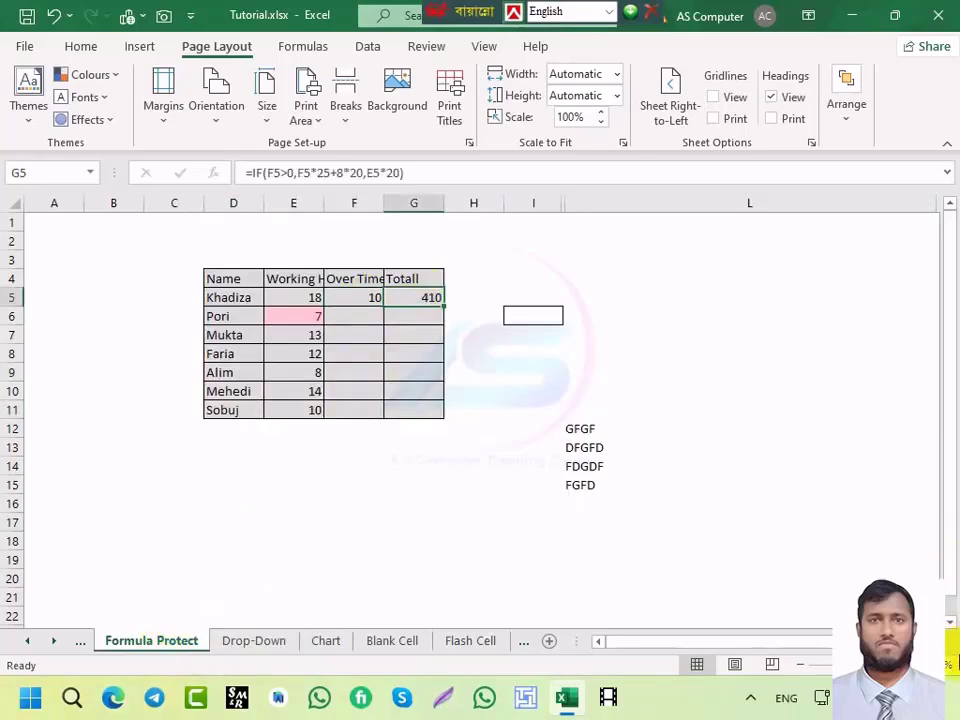
key("alt+m")
key("v")
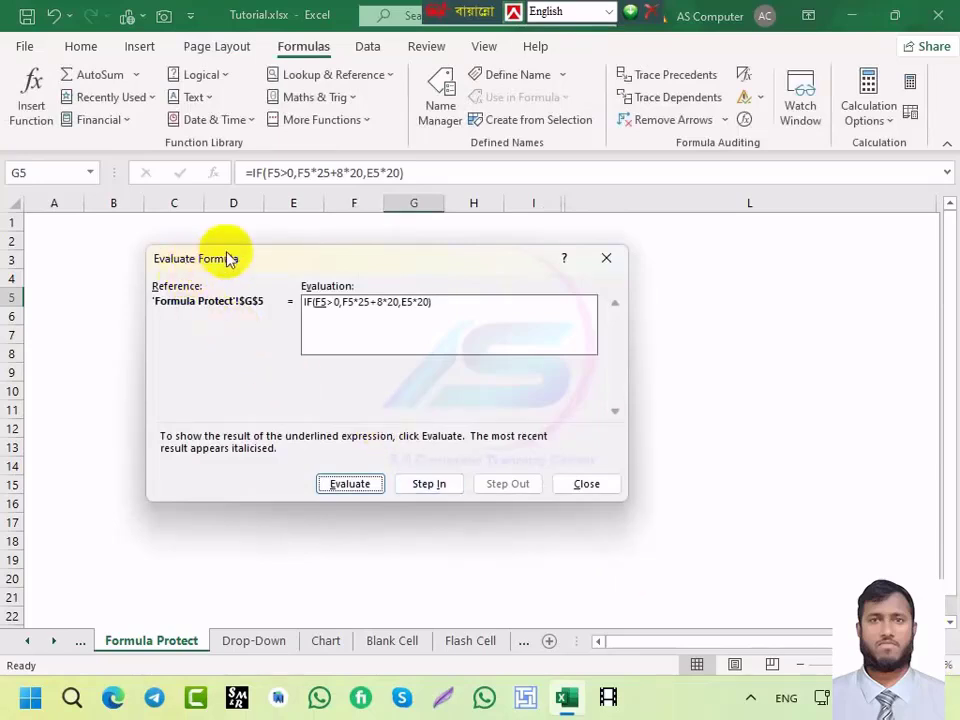
left_click_drag(224, 259, 562, 244)
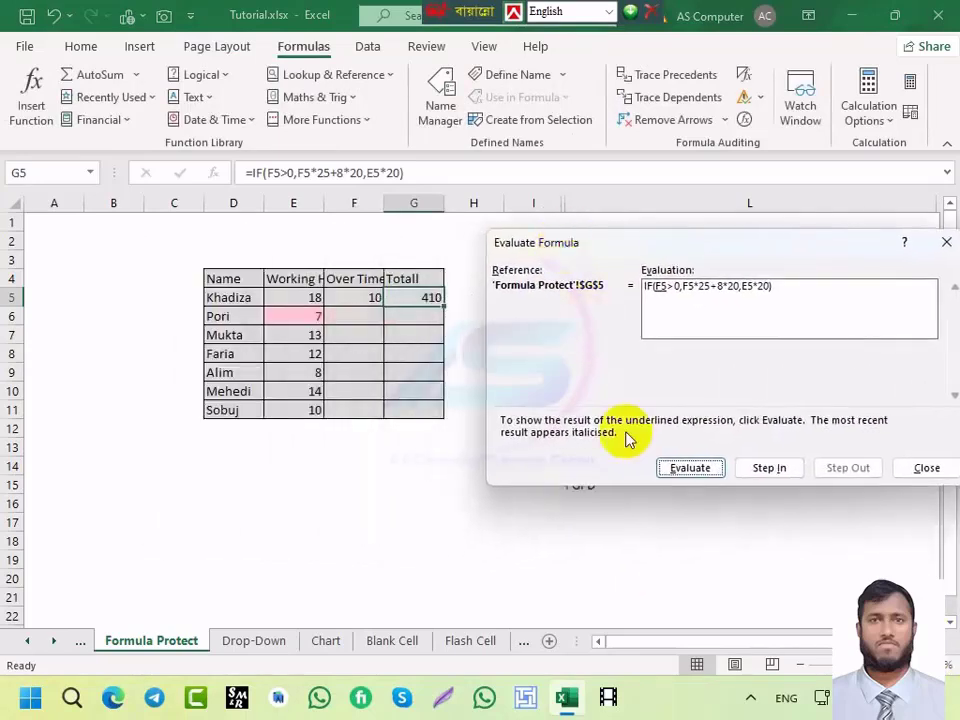
left_click(692, 472)
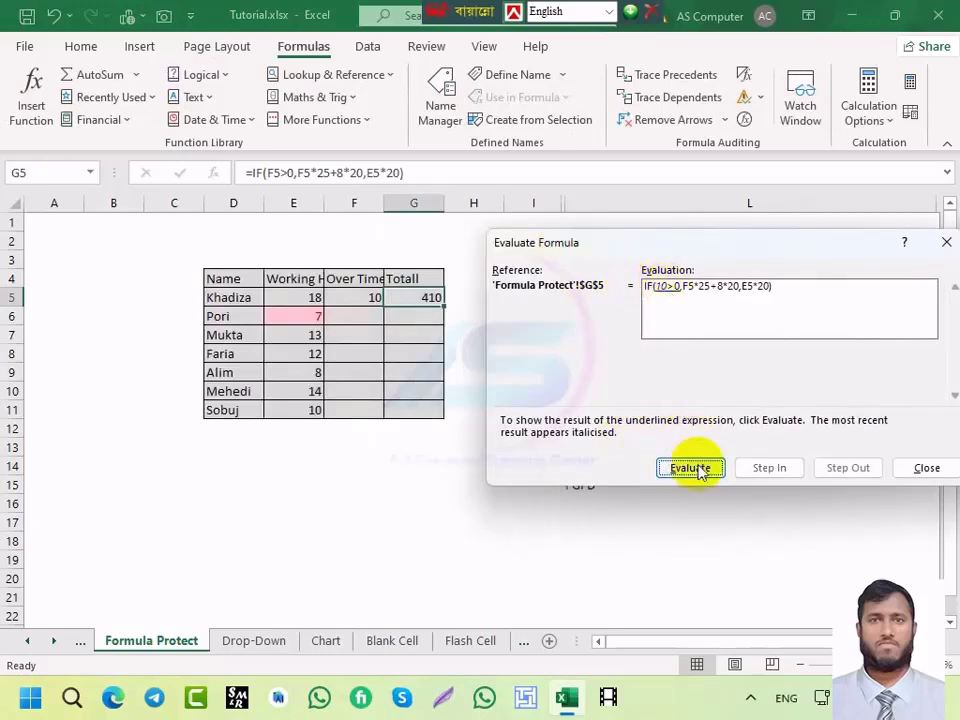
left_click(698, 469)
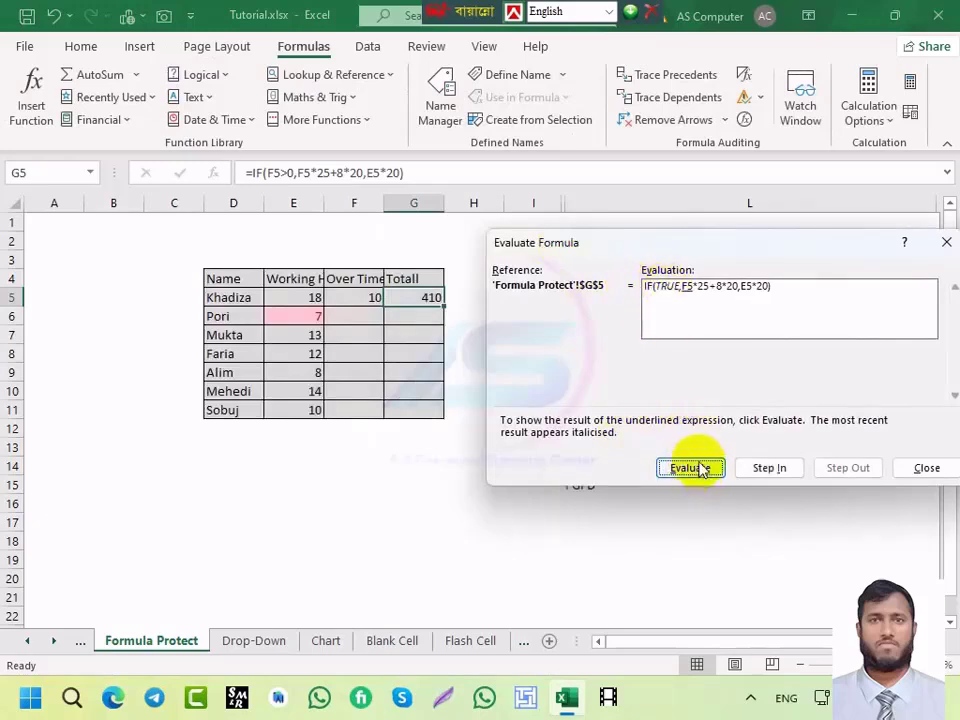
left_click(690, 468)
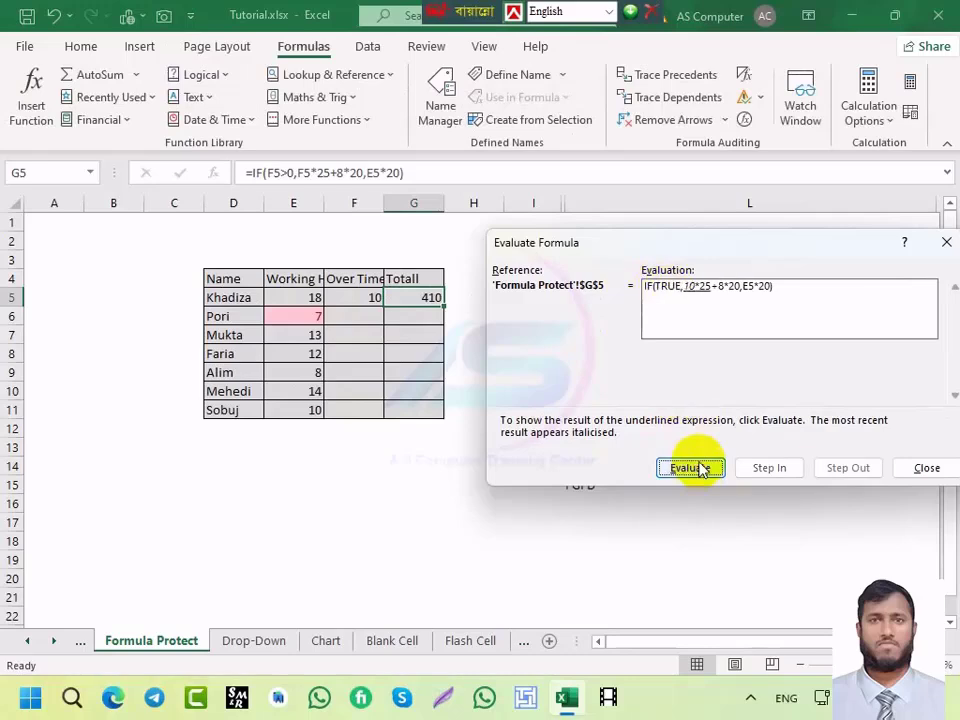
left_click(690, 468)
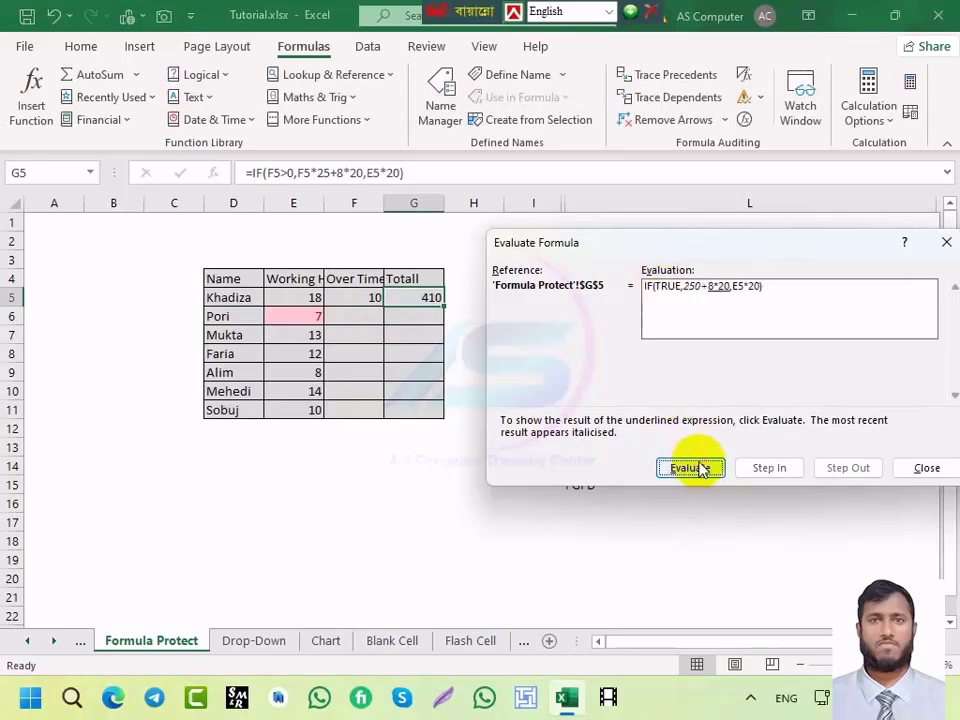
left_click(690, 468)
left_click(690, 468)
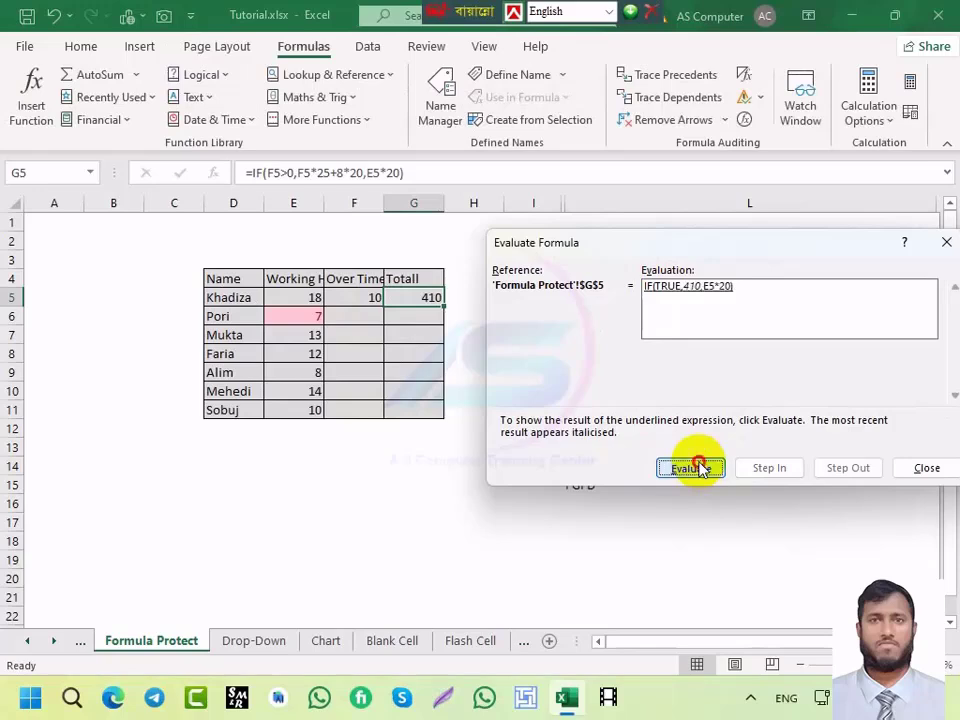
left_click(690, 468)
left_click(702, 470)
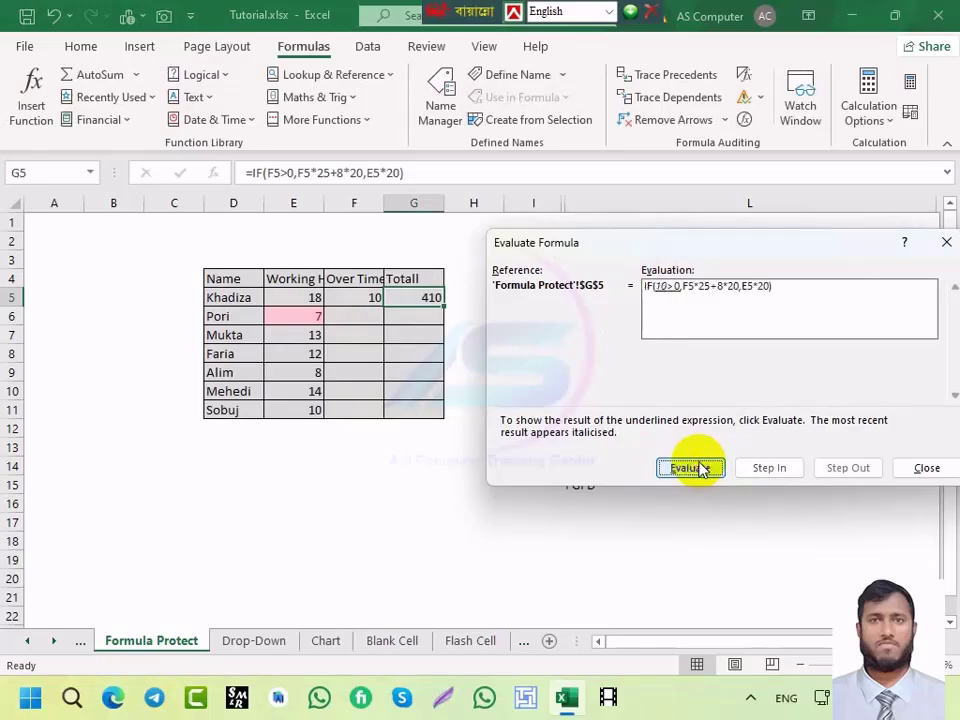
left_click(700, 466)
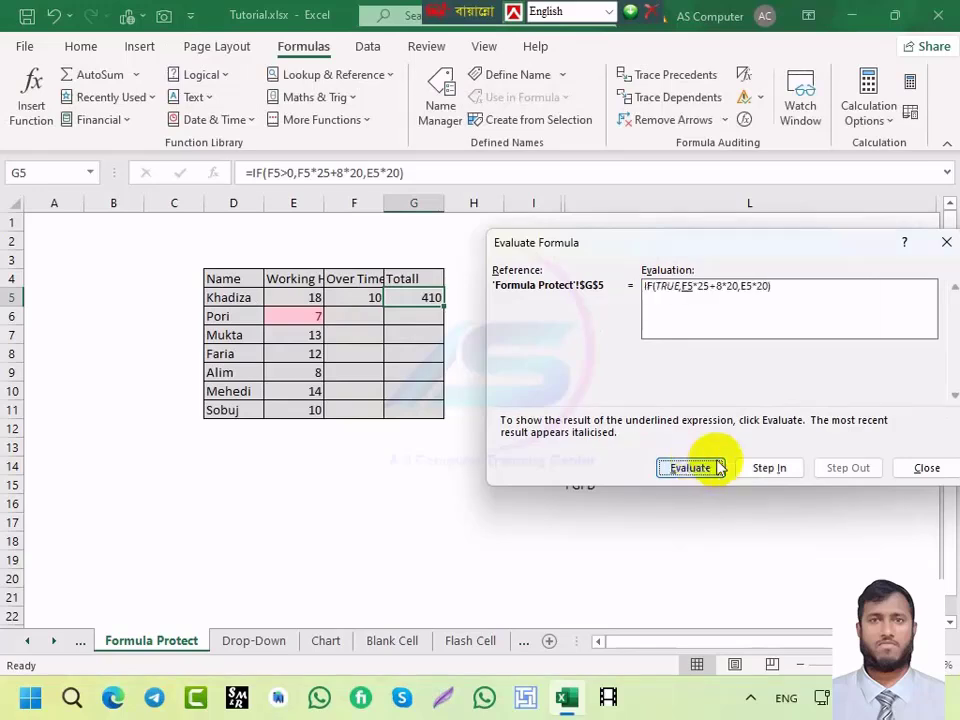
left_click(927, 468)
left_click_drag(354, 292, 428, 299)
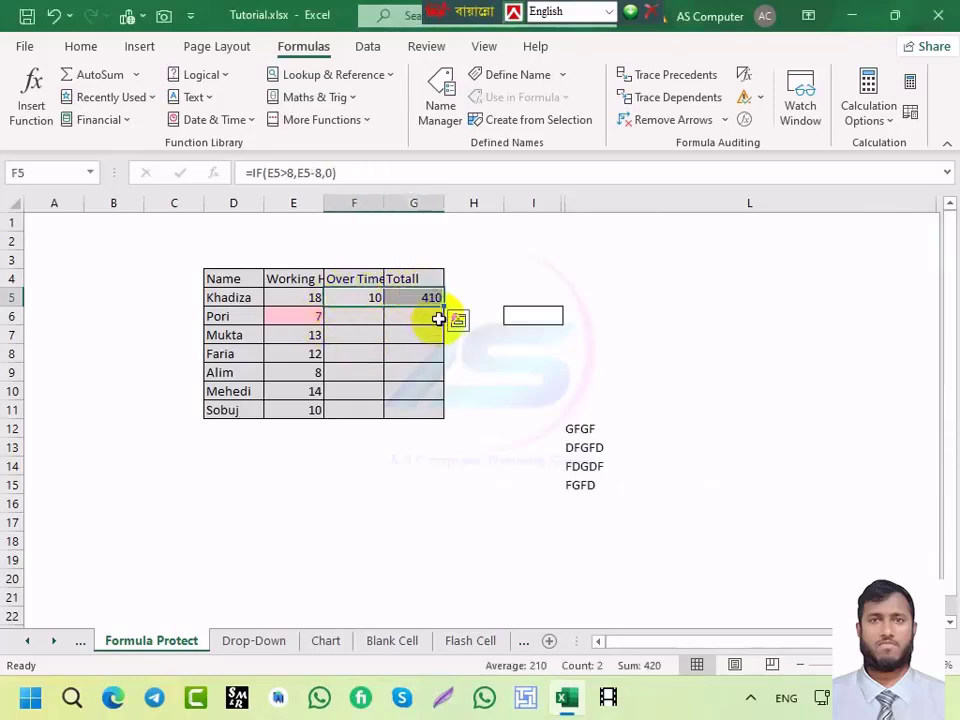
double_click(442, 307)
left_click(370, 336)
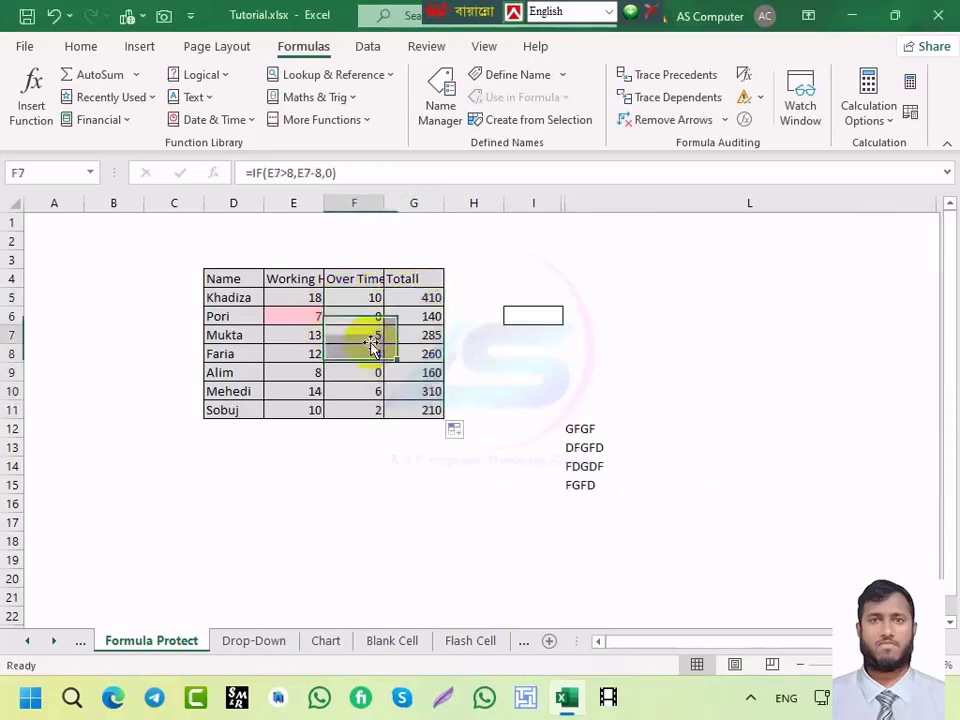
left_click(370, 303)
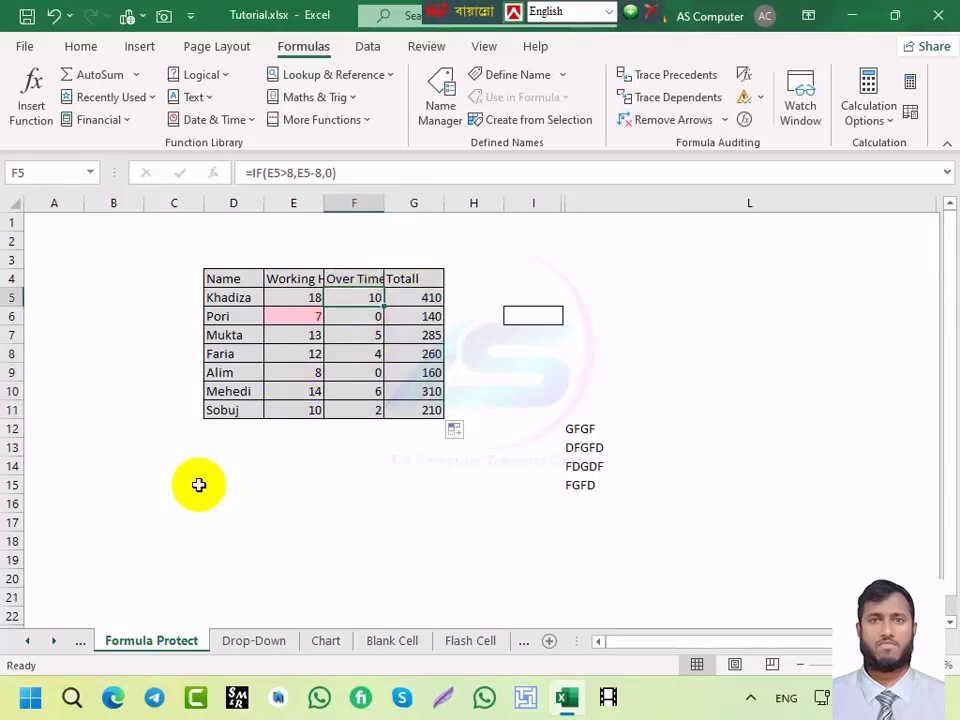
key("alt+m")
key("v")
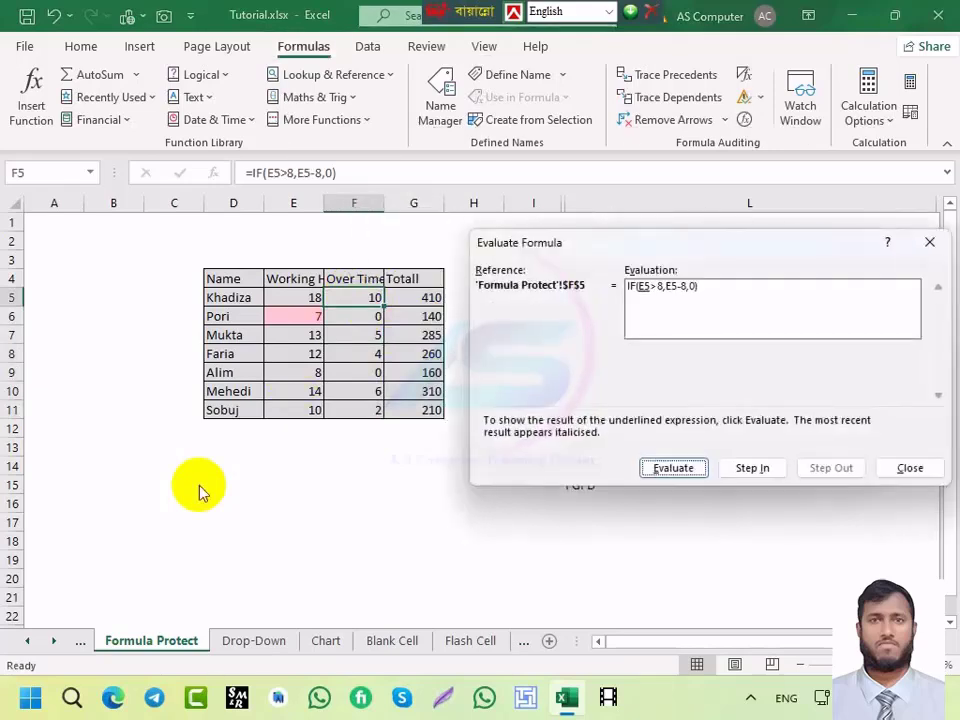
left_click(665, 468)
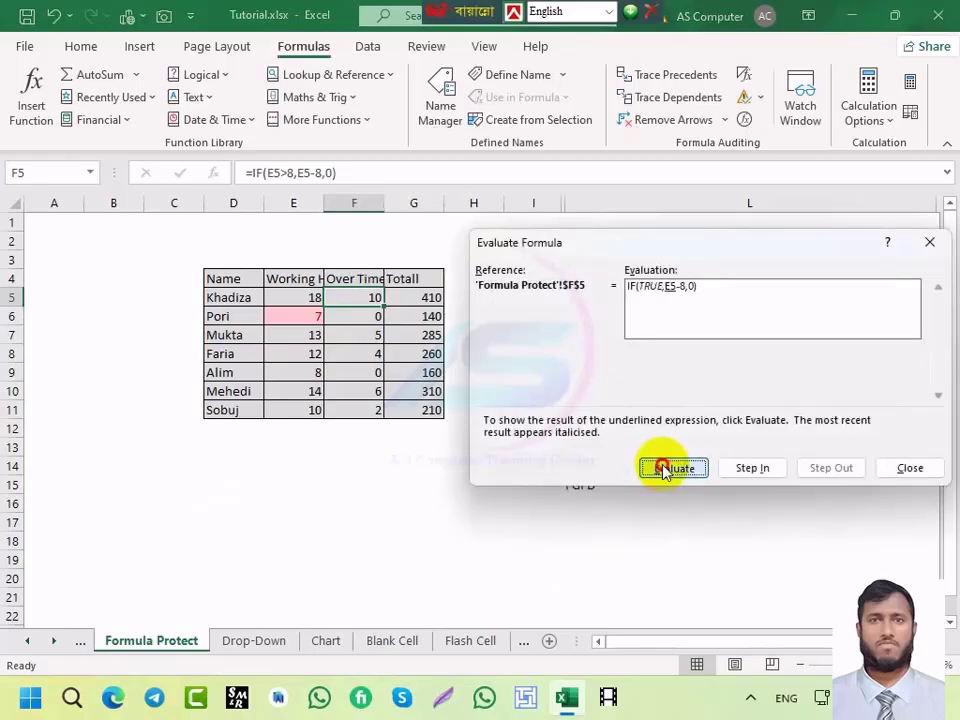
left_click(665, 468)
left_click(665, 468)
left_click(665, 468)
left_click(665, 468)
left_click(665, 468)
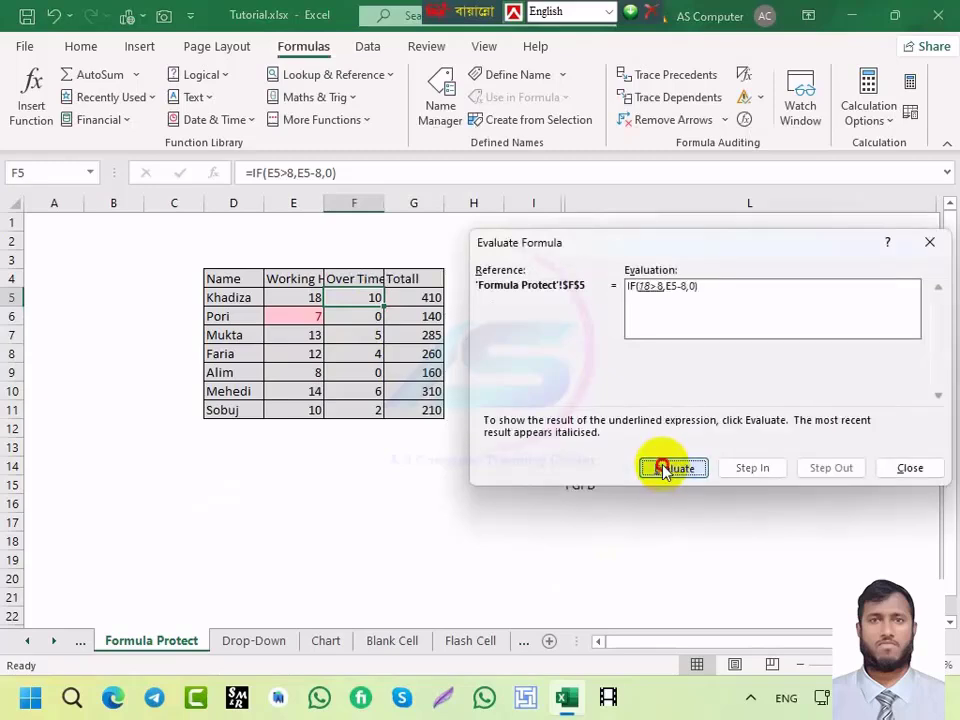
left_click(665, 468)
left_click(665, 468)
left_click(665, 468)
left_click(665, 468)
left_click(665, 468)
left_click(665, 468)
left_click(665, 468)
left_click(665, 468)
left_click(665, 468)
left_click(665, 468)
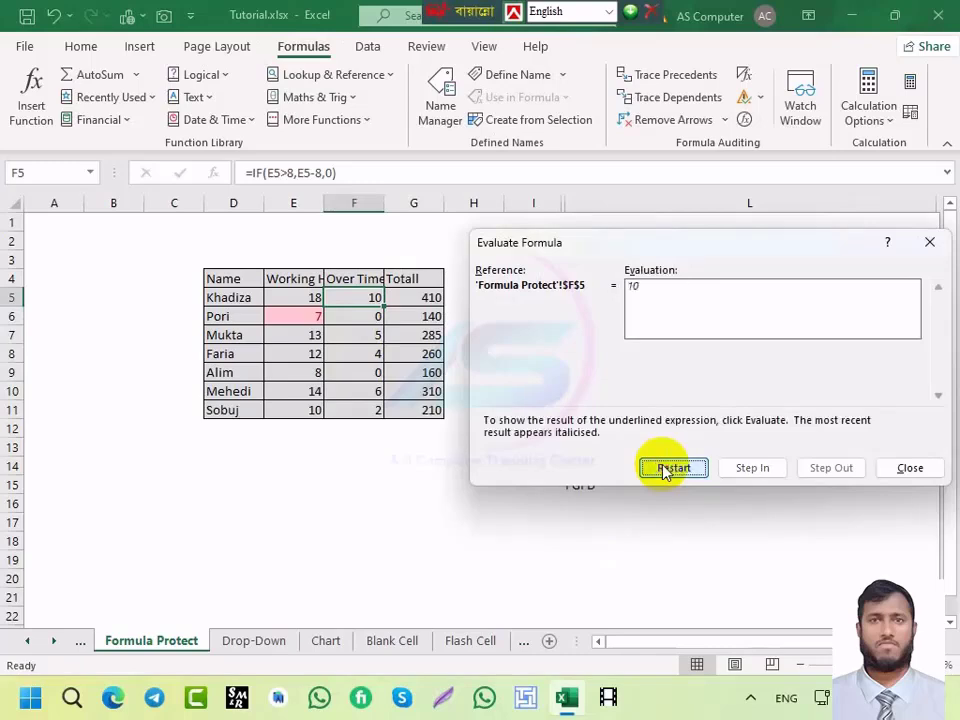
left_click(665, 468)
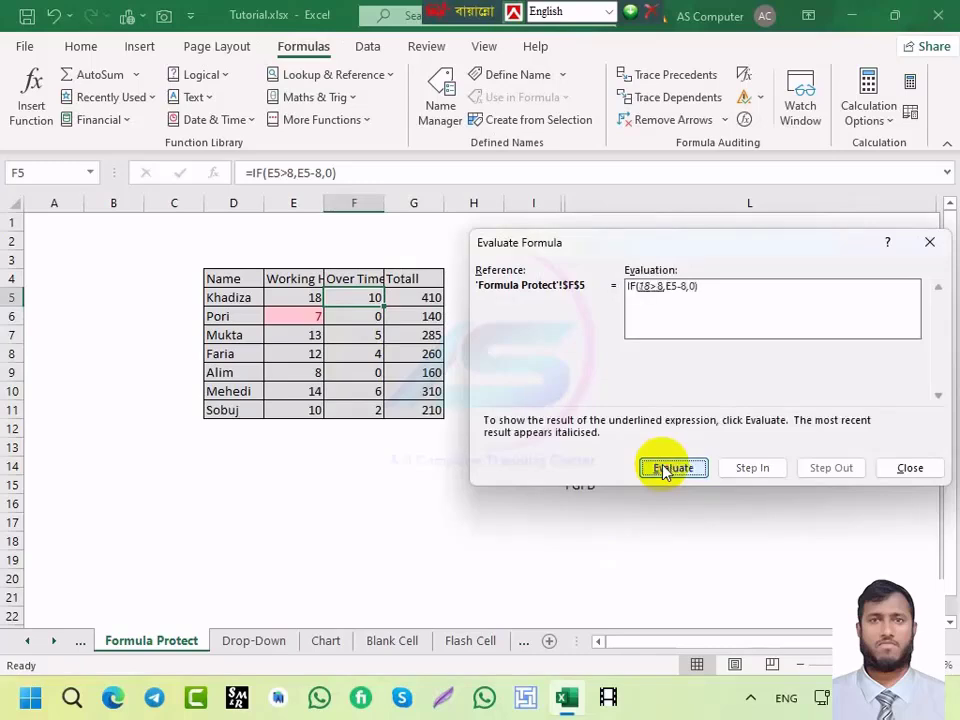
left_click(663, 468)
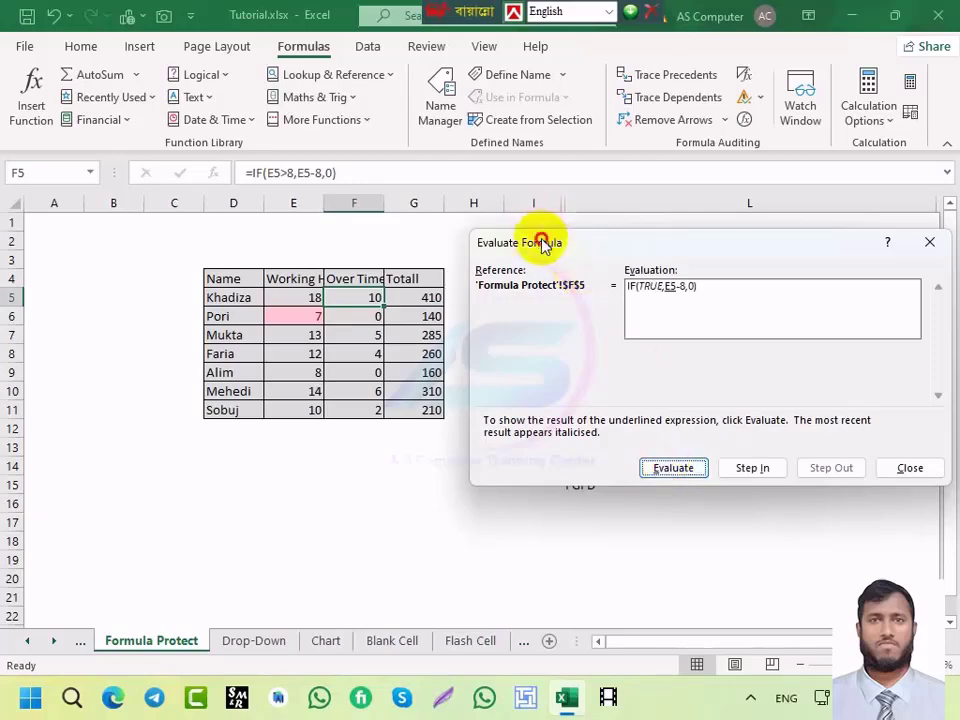
left_click_drag(542, 242, 225, 225)
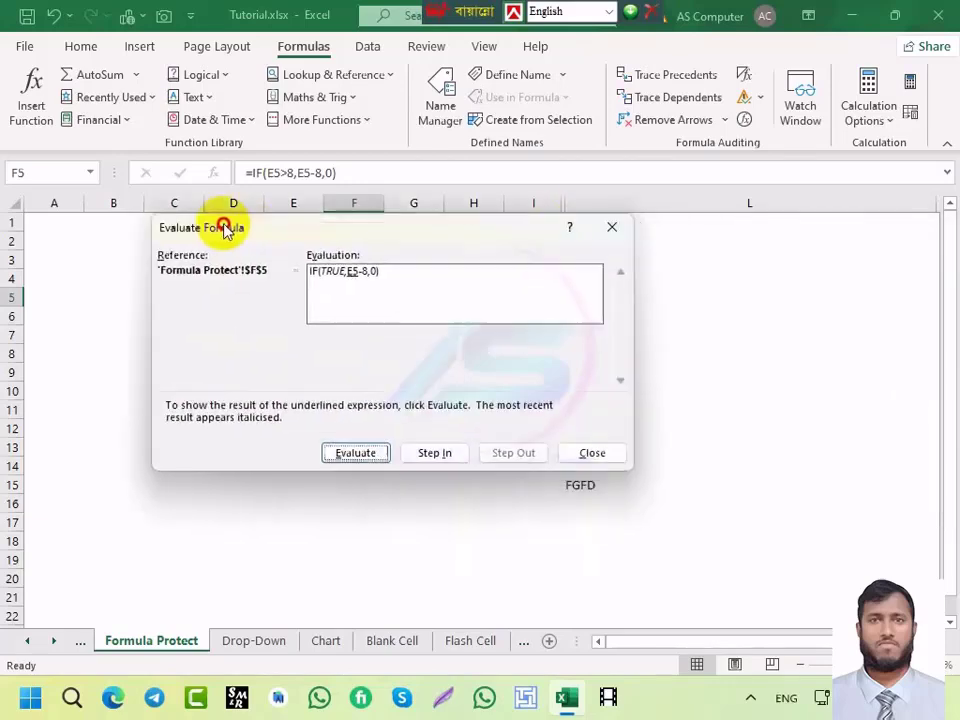
left_click(588, 453)
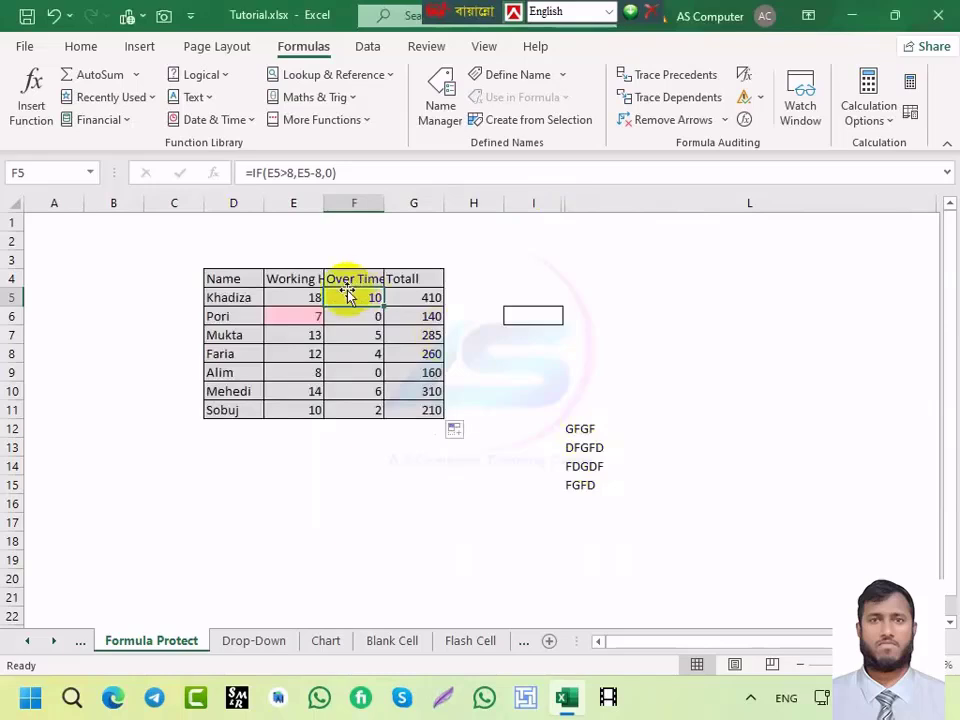
left_click_drag(350, 296, 432, 412)
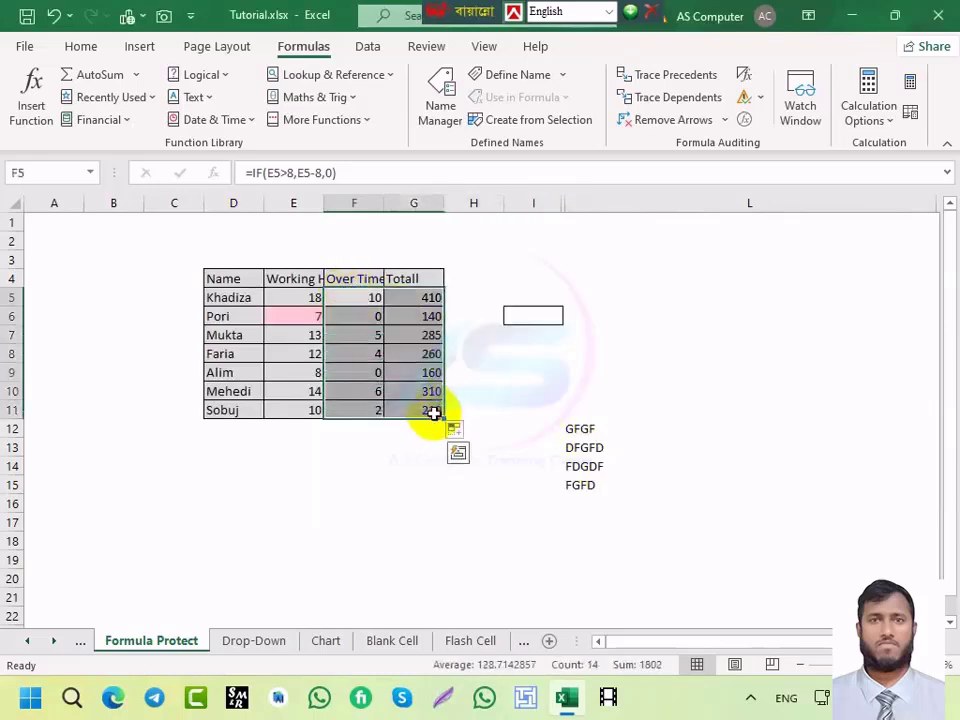
key("alt+m")
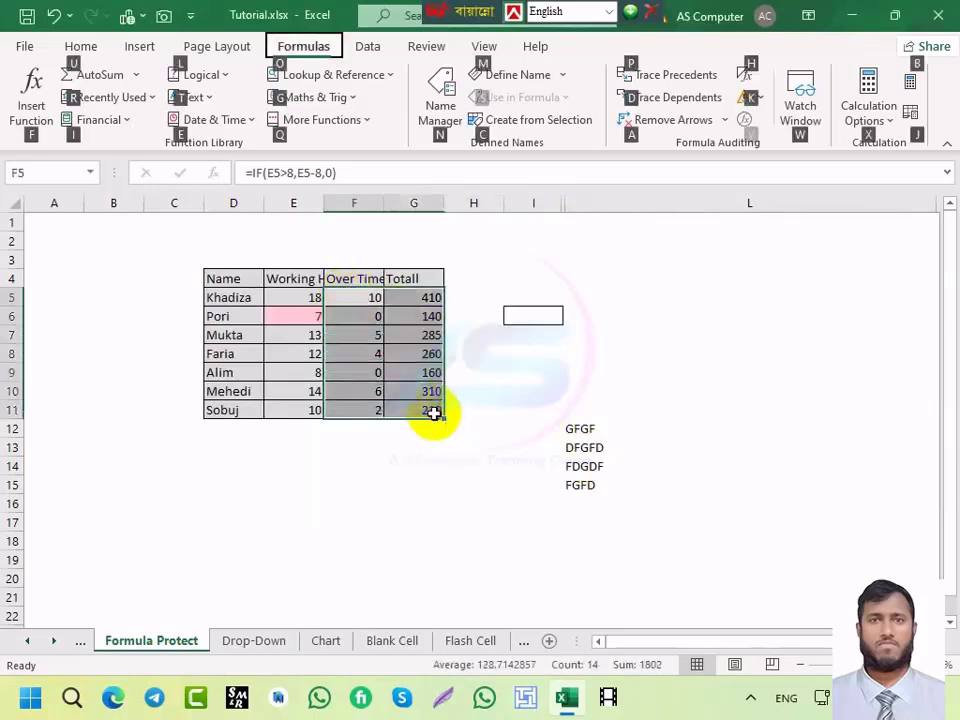
double_click(434, 413)
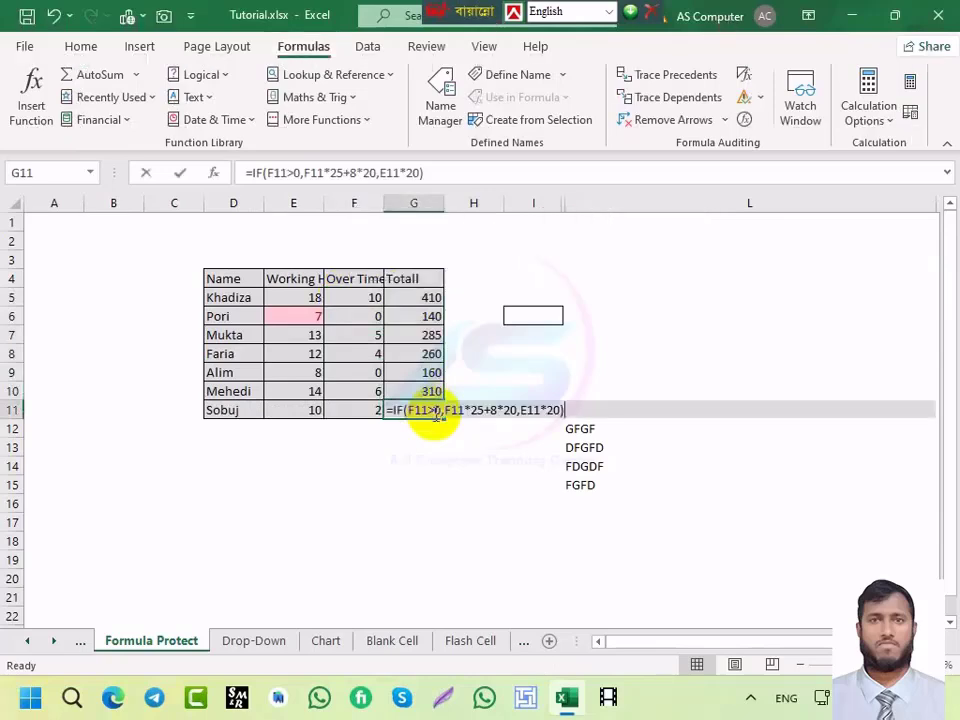
type("mv")
key("Escape")
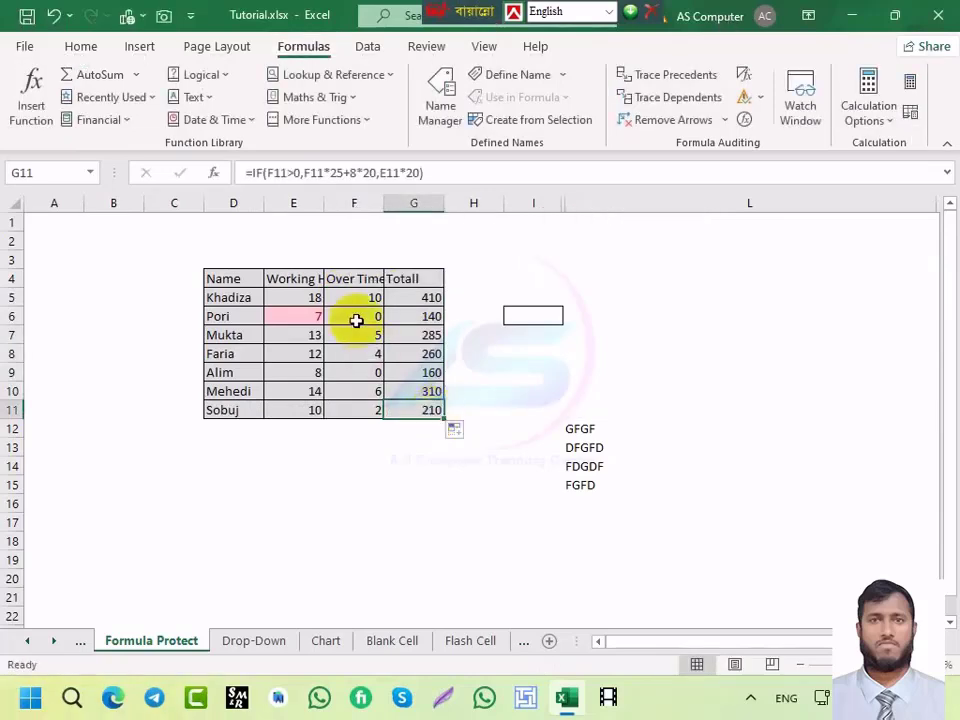
left_click_drag(358, 299, 417, 425)
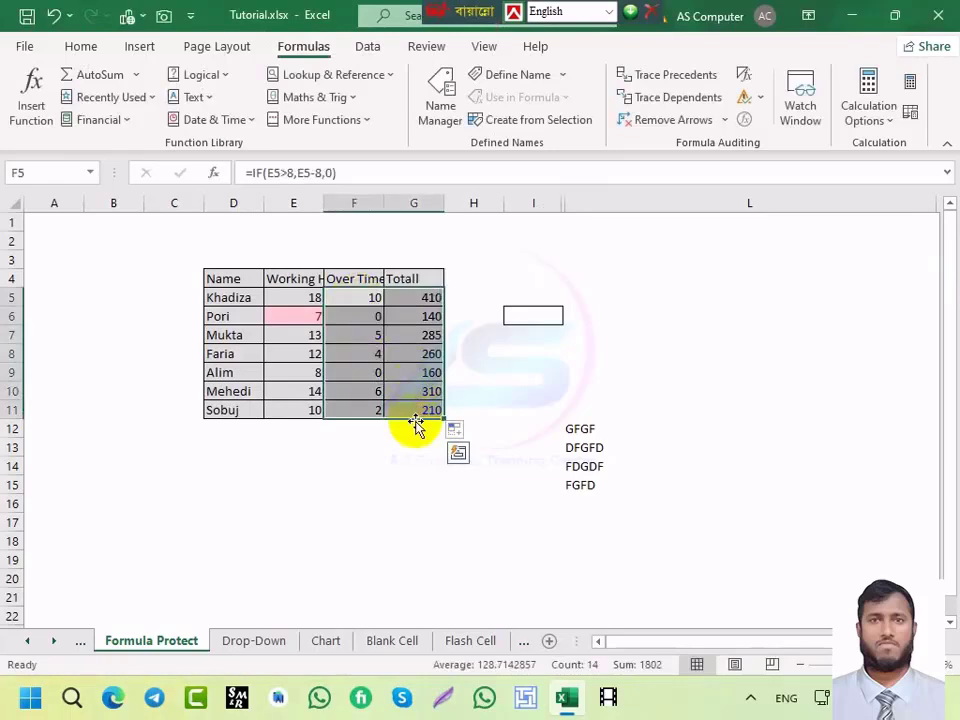
key("alt")
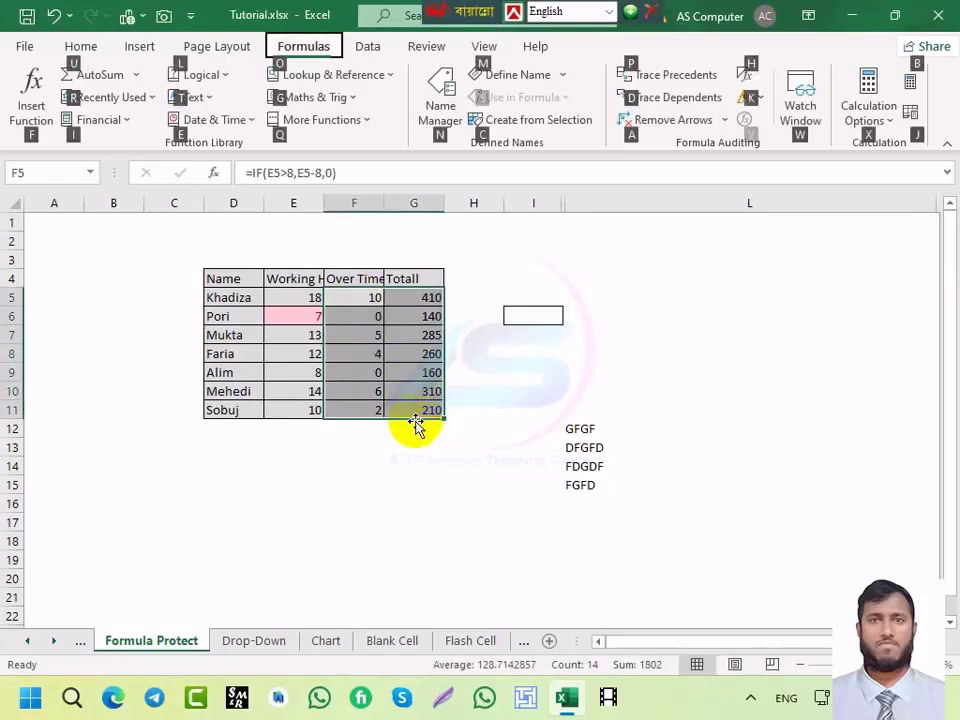
key("alt")
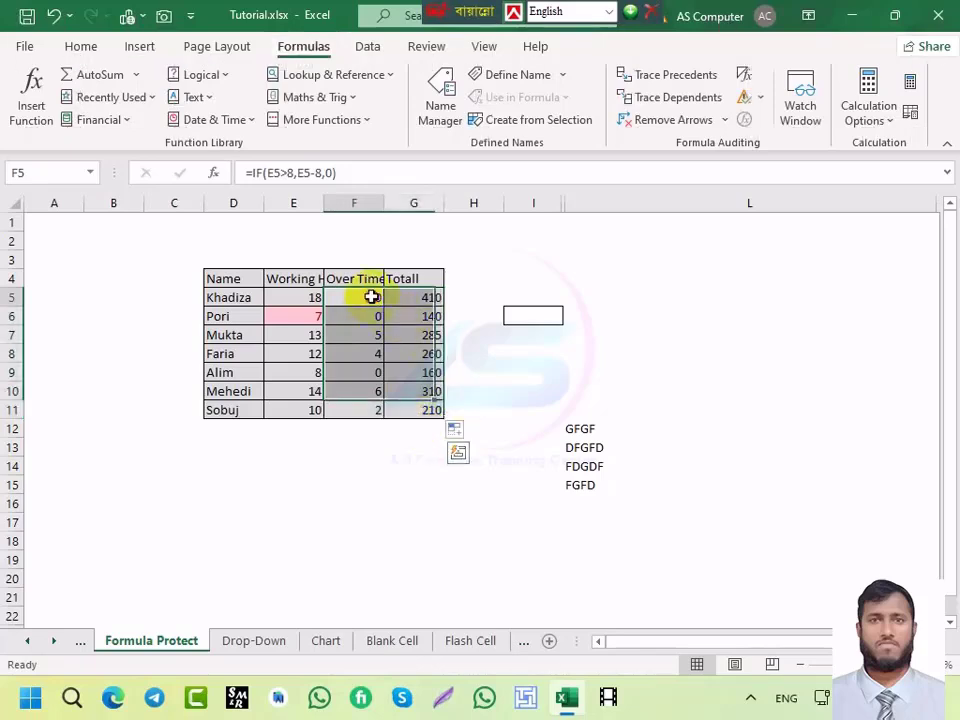
left_click(431, 298)
left_click(415, 334)
left_click(418, 300)
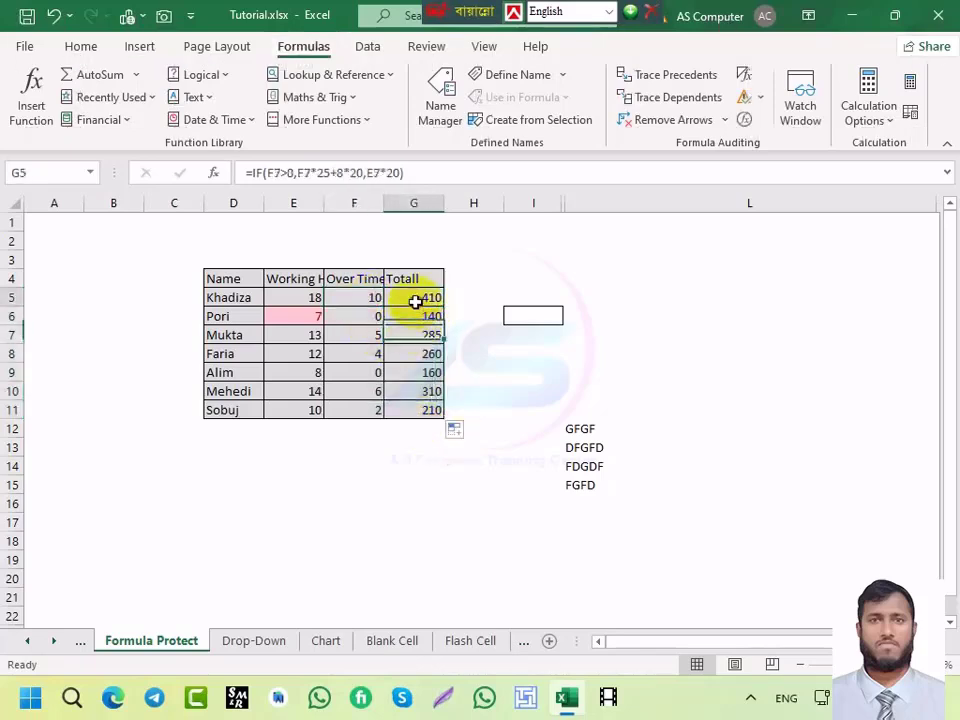
key("alt+m")
key("v")
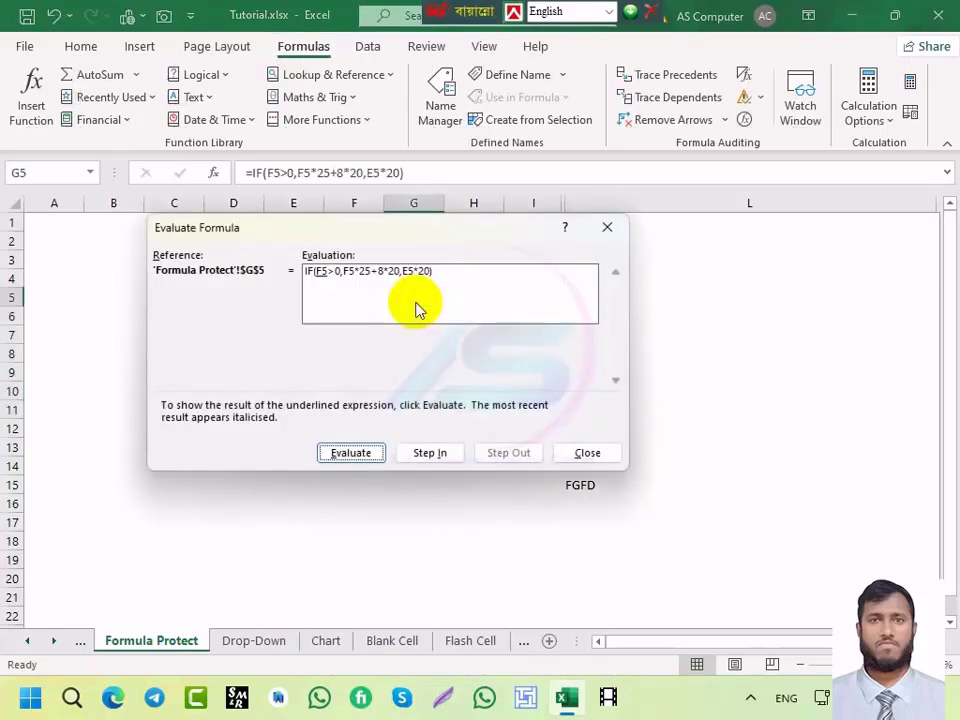
left_click(352, 453)
left_click(350, 453)
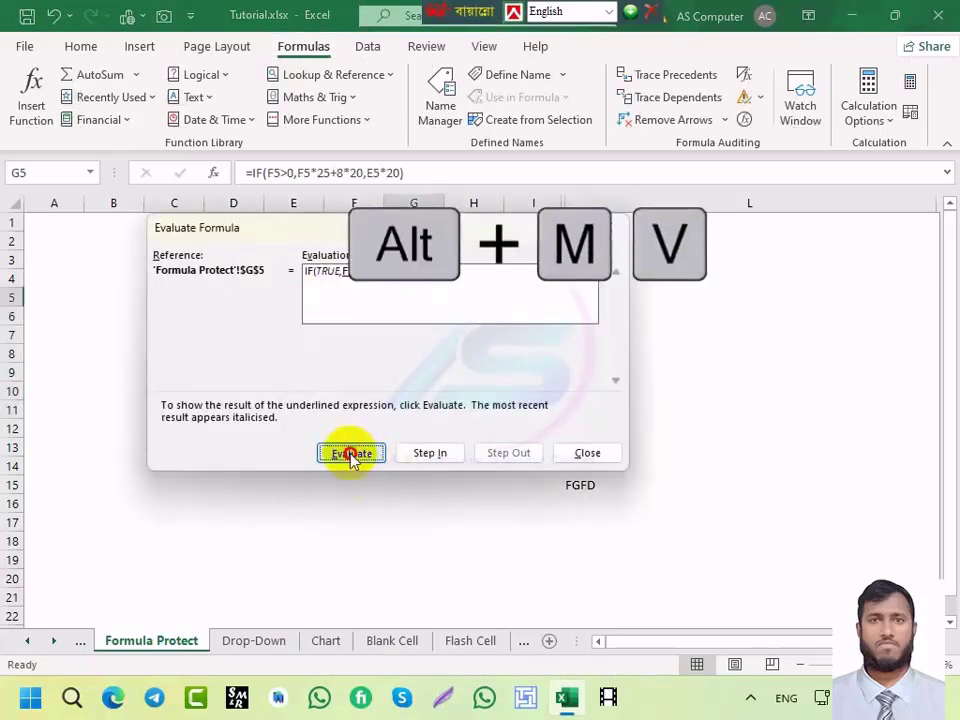
left_click(350, 453)
left_click(350, 453)
left_click(587, 453)
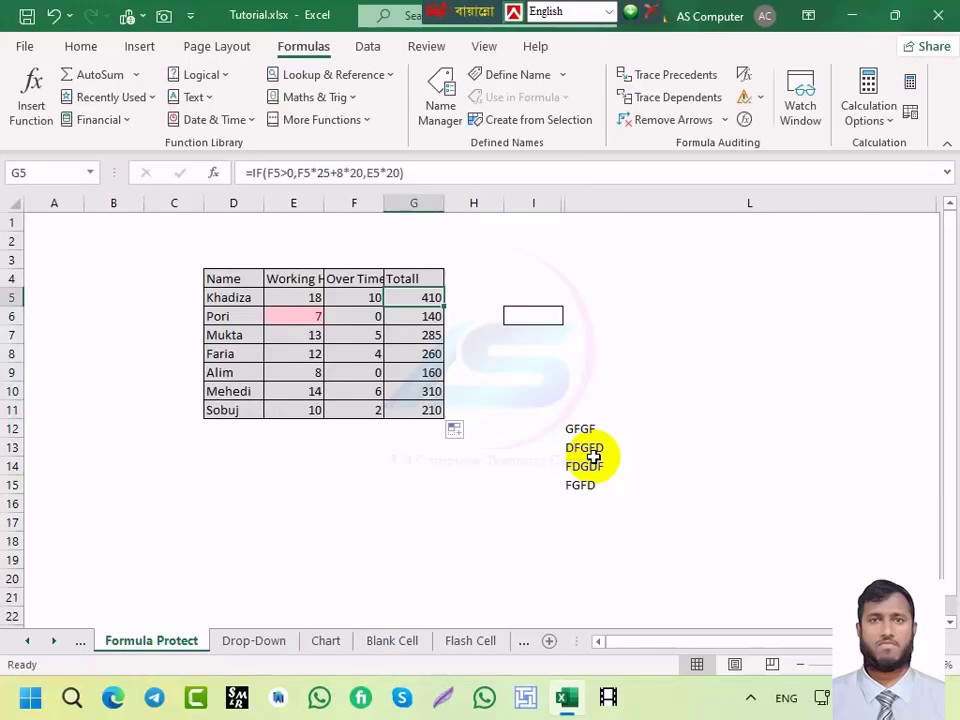
Step: Open the Data sheet and select cell B8 in the student marks table
left_click(80, 641)
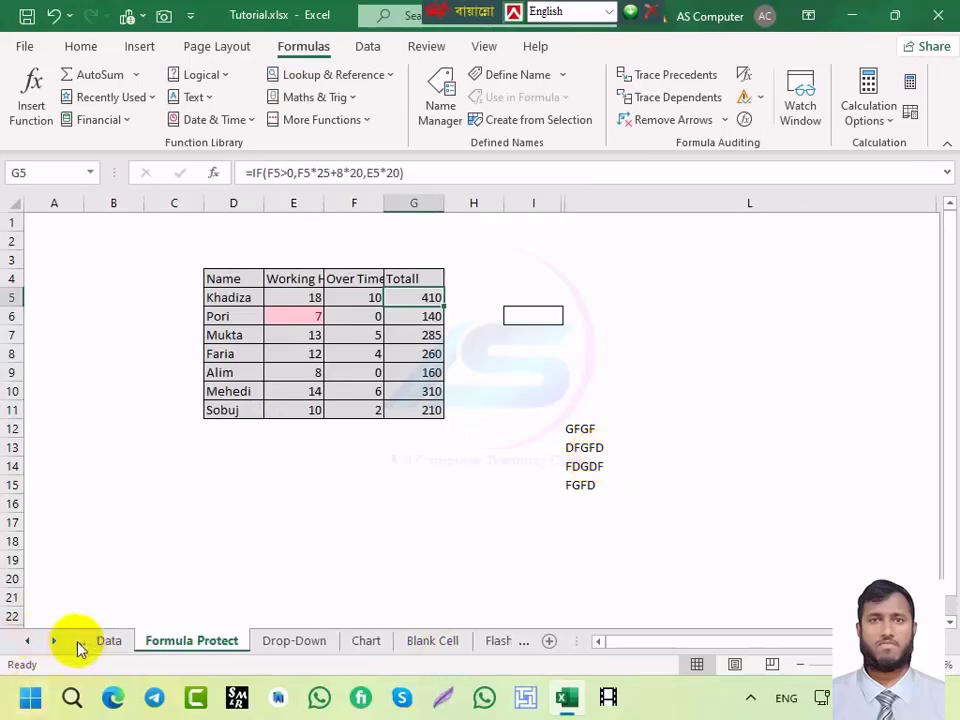
left_click(180, 350)
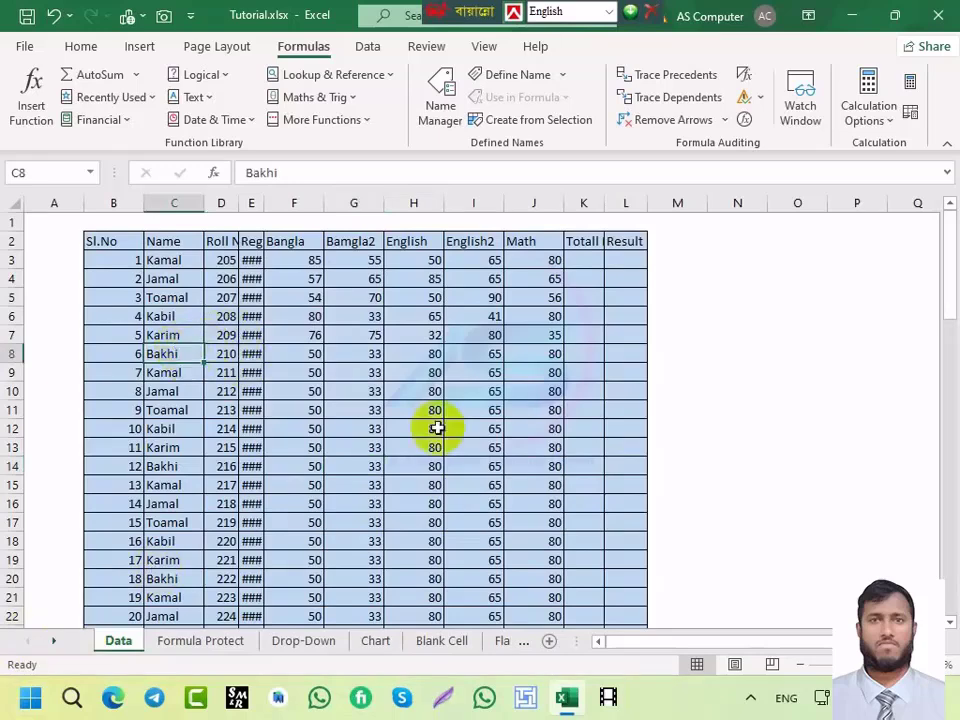
left_click(133, 355)
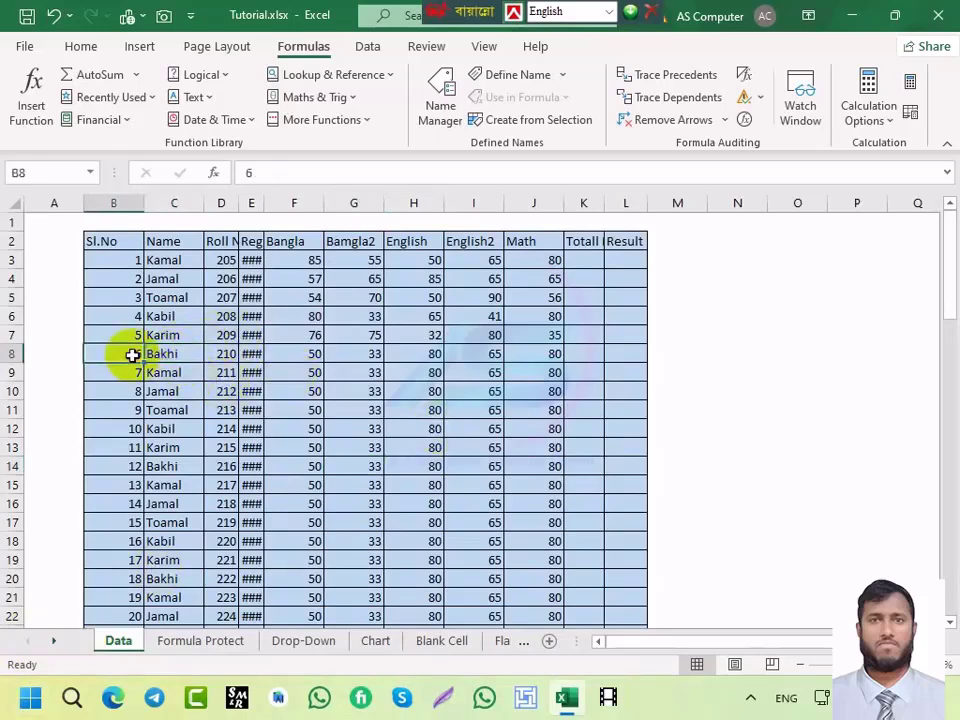
scroll(219, 356, "down", 1)
scroll(219, 356, "down", 1)
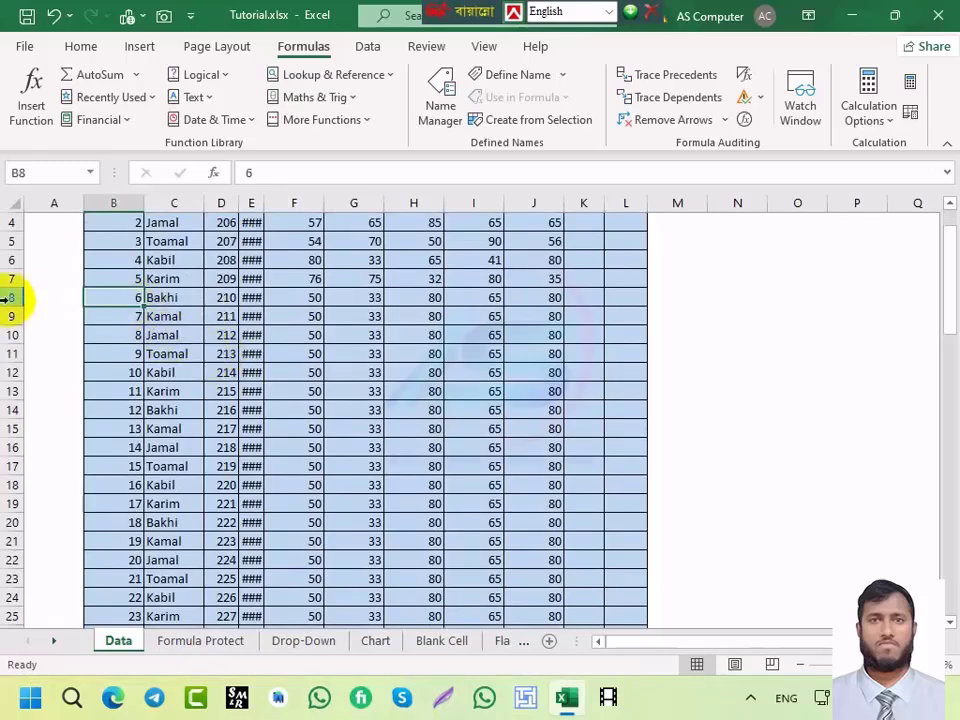
scroll(140, 364, "down", 2)
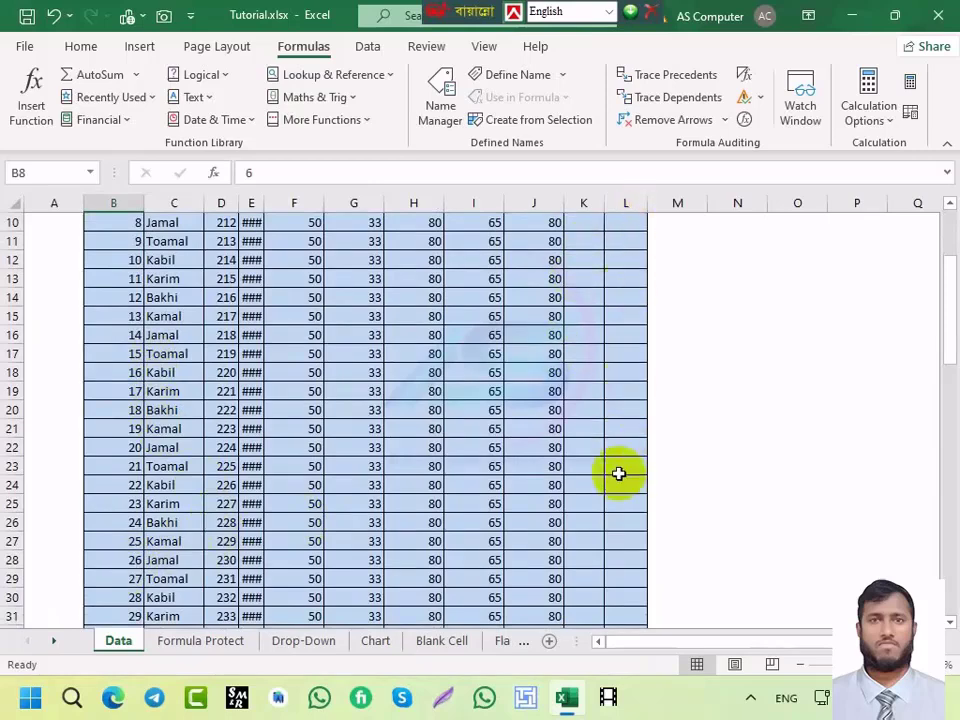
scroll(204, 379, "up", 3)
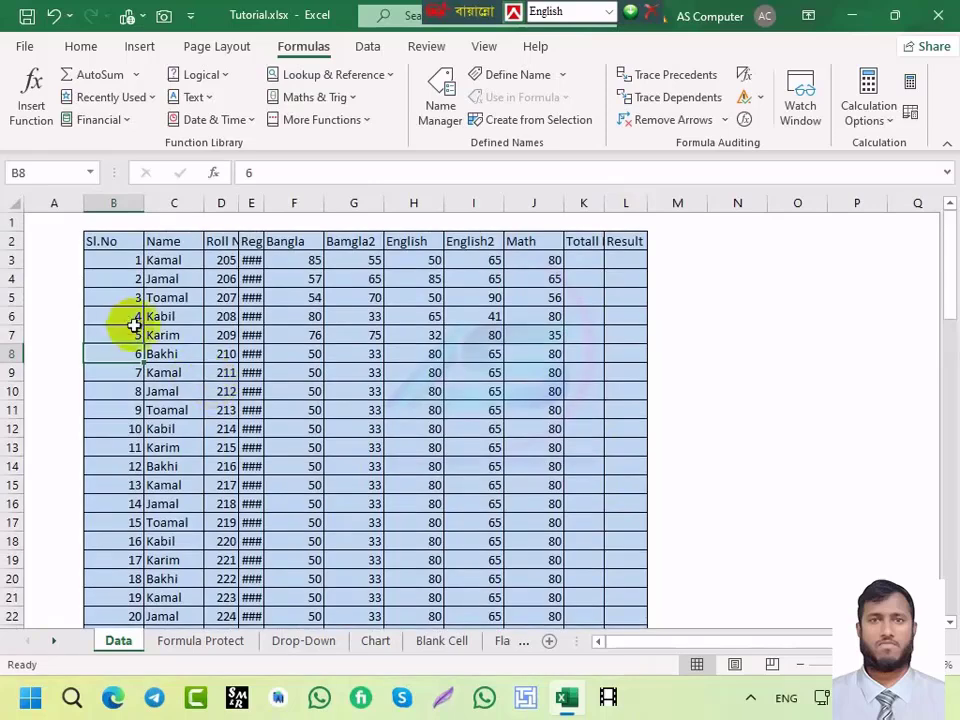
scroll(161, 340, "down", 2)
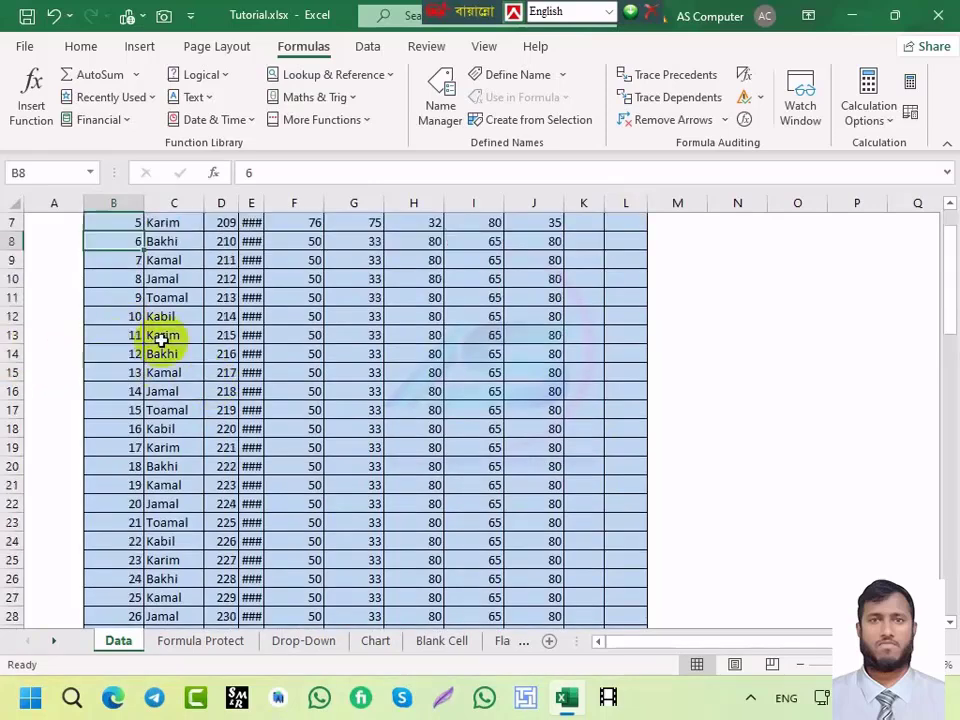
scroll(161, 340, "down", 2)
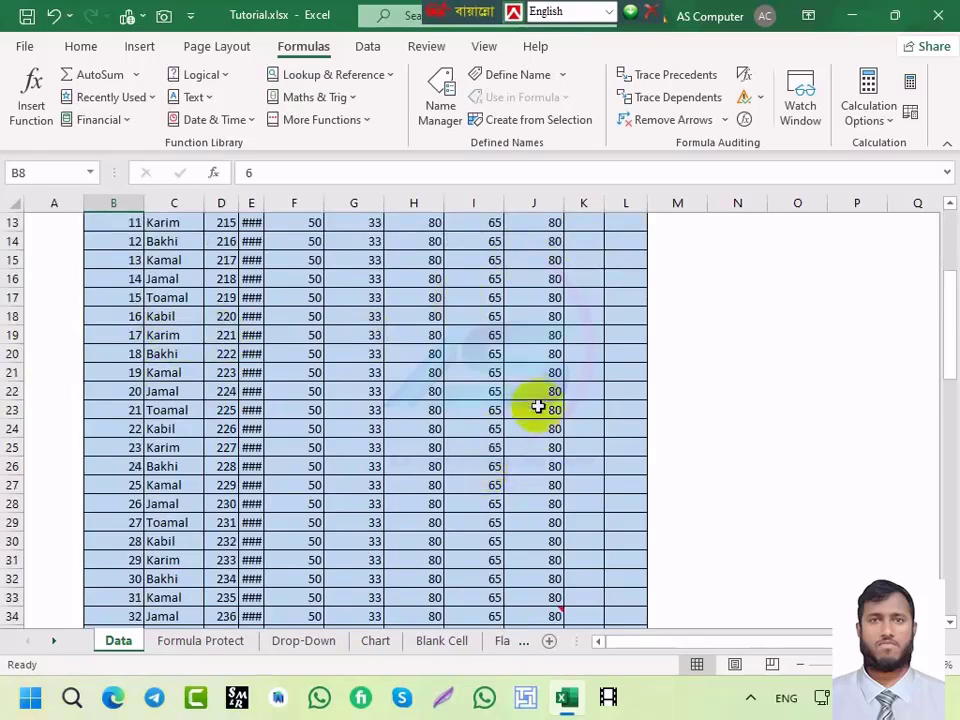
scroll(545, 340, "up", 3)
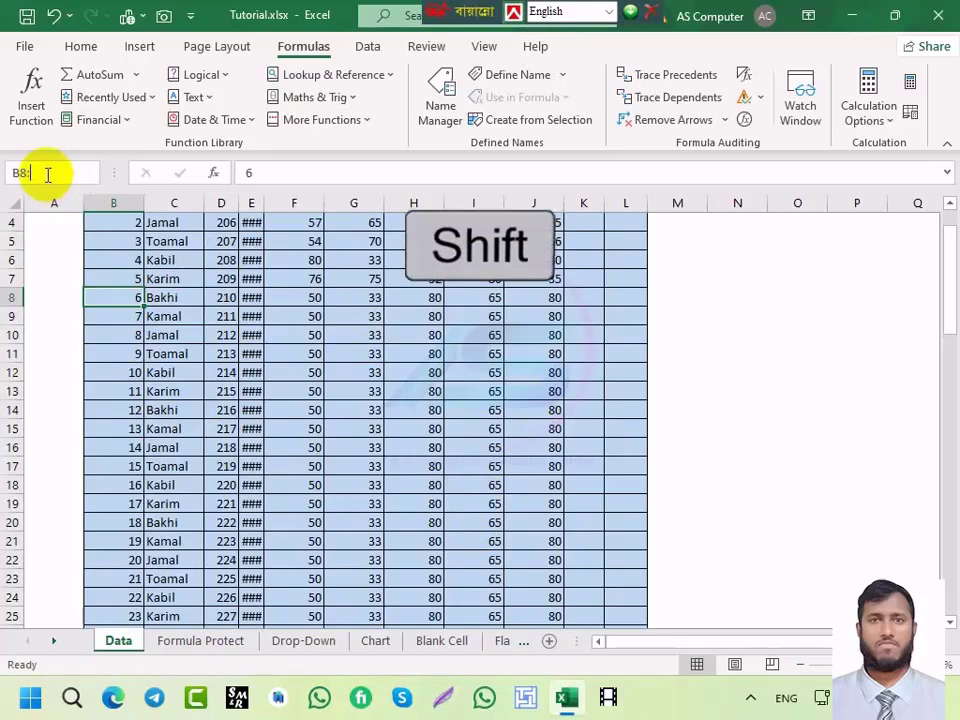
type(":")
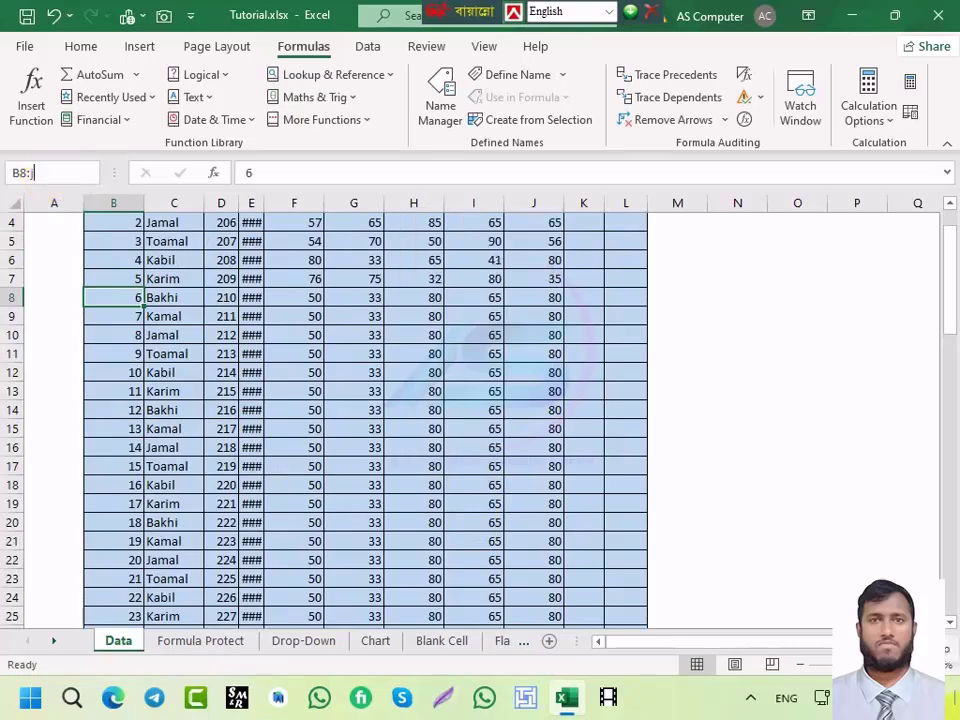
type("J28")
key("Return")
key("shift+Return")
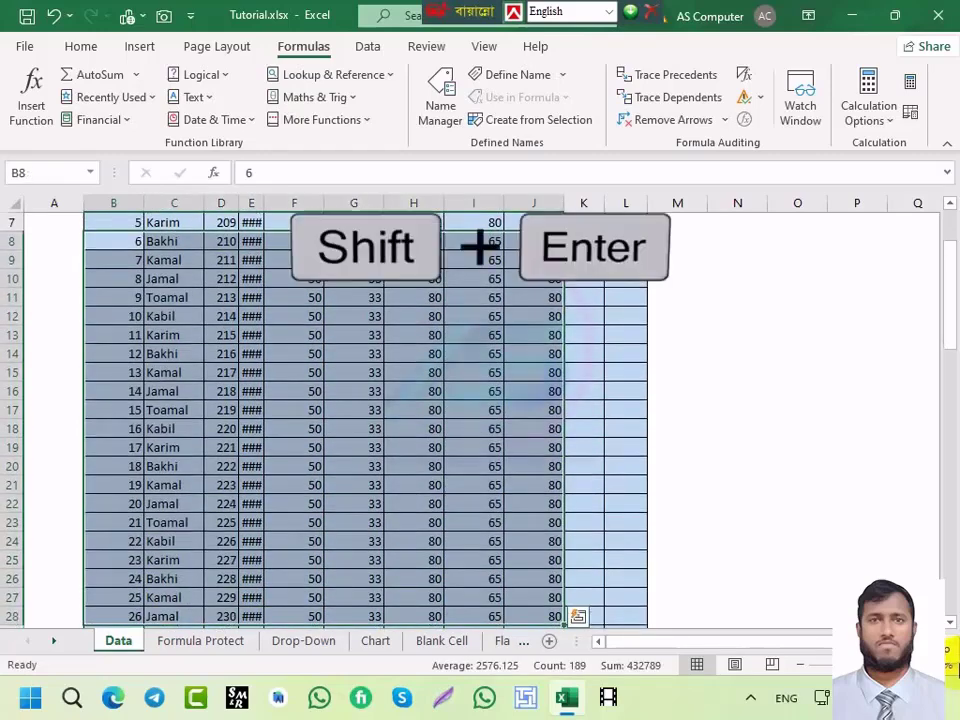
scroll(253, 336, "down", 4)
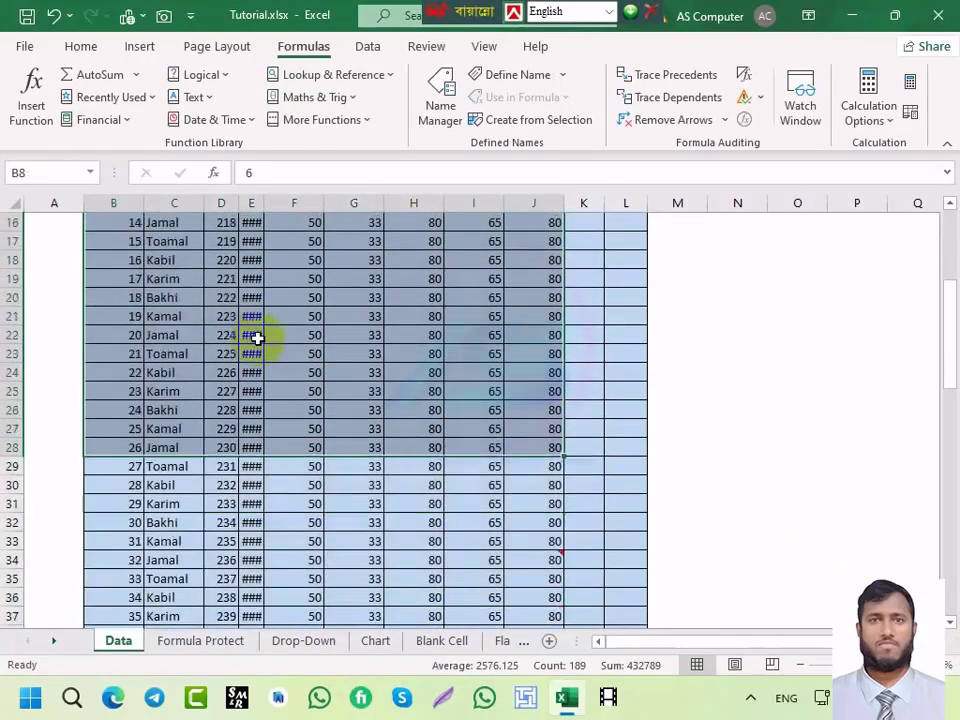
scroll(390, 474, "up", 4)
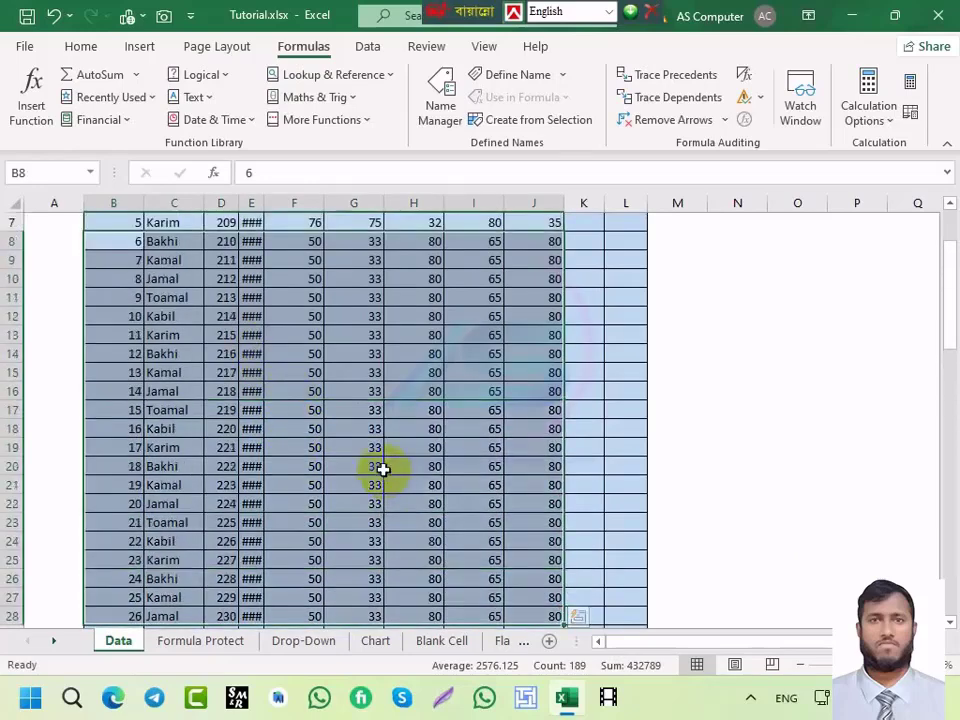
scroll(320, 453, "up", 1)
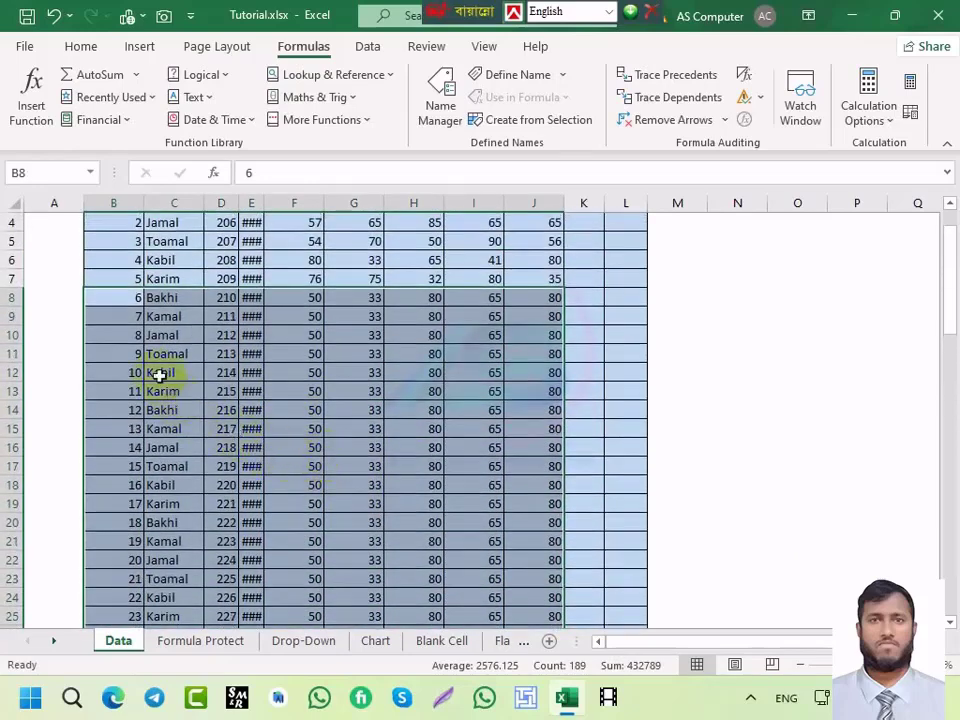
scroll(316, 373, "down", 1)
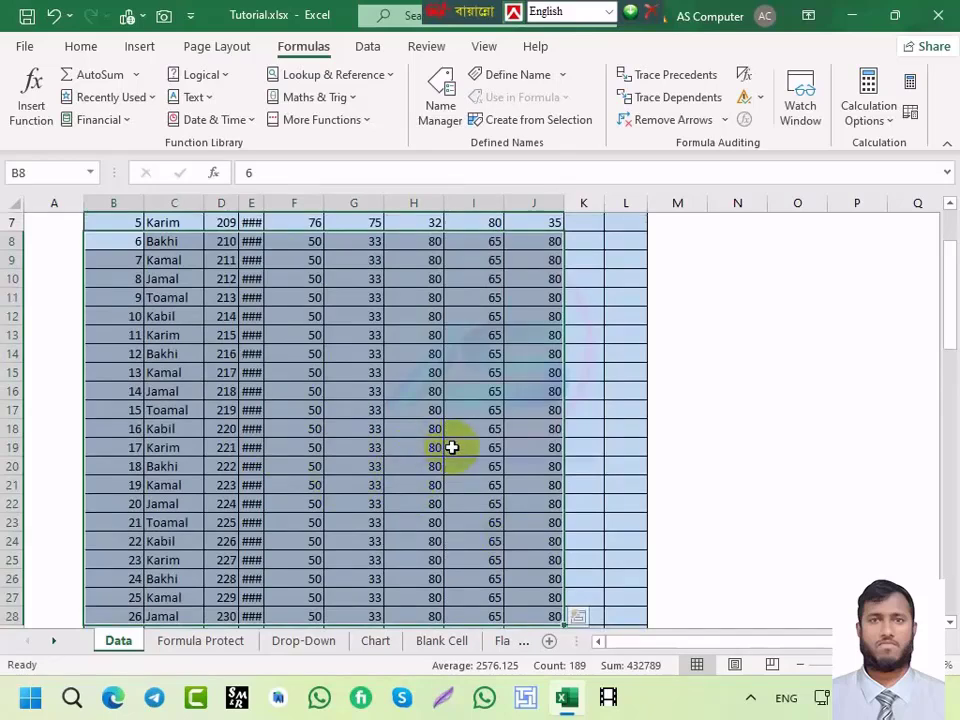
left_click(347, 262)
left_click(356, 296)
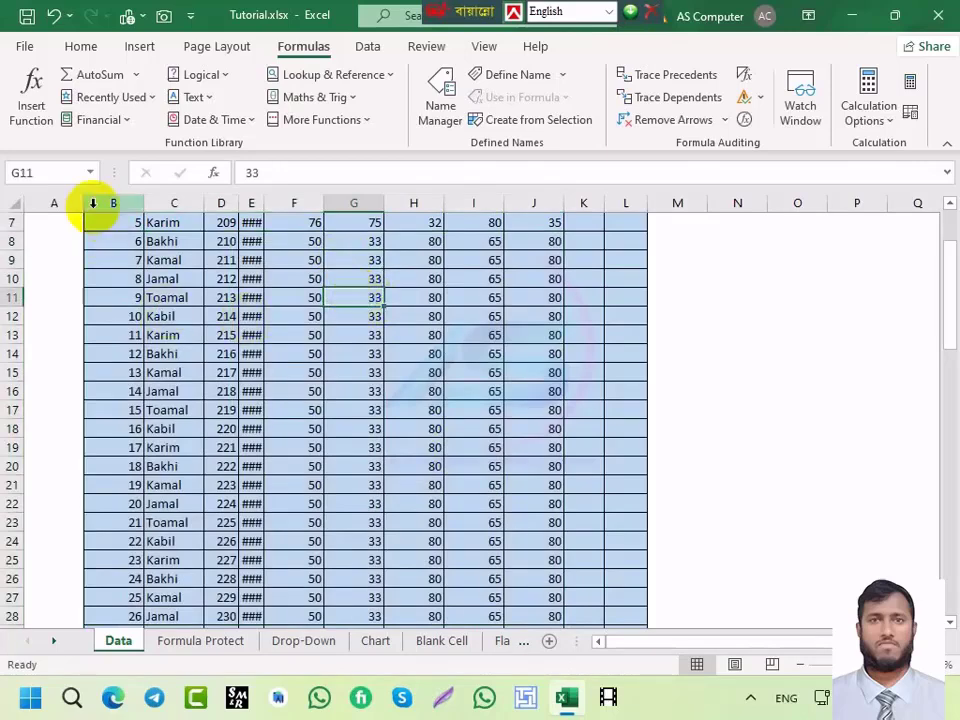
scroll(270, 350, "up", 2)
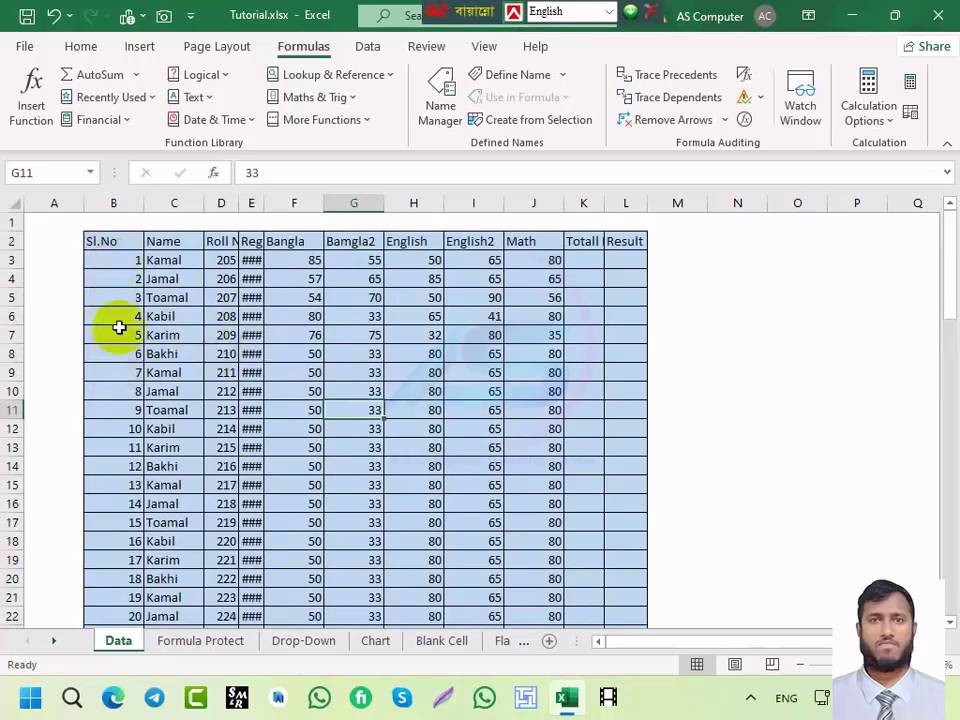
left_click(118, 279)
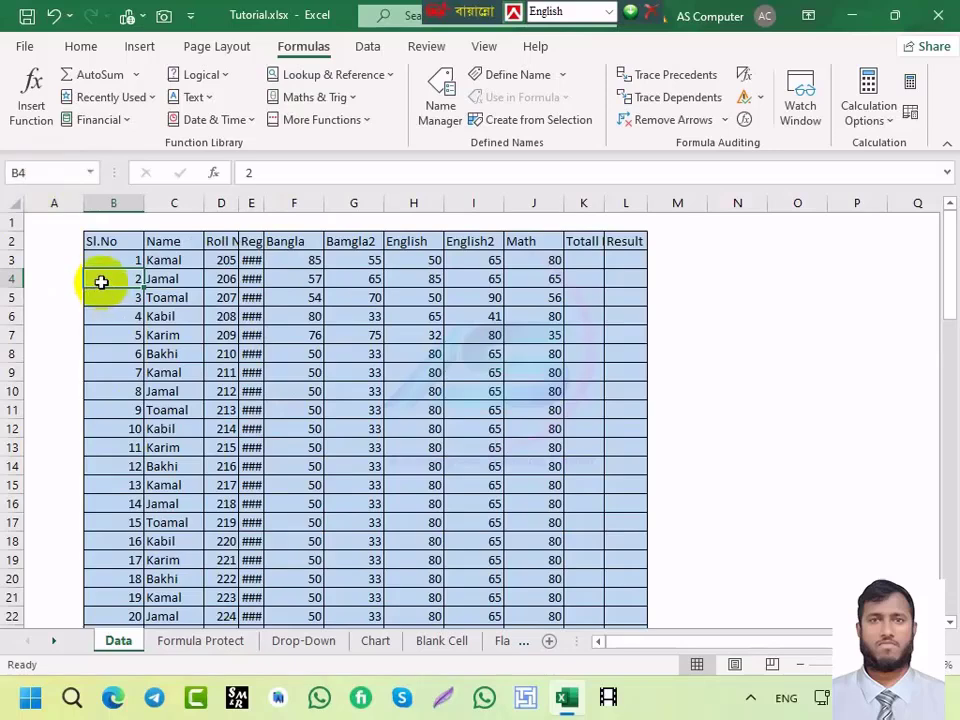
type(":")
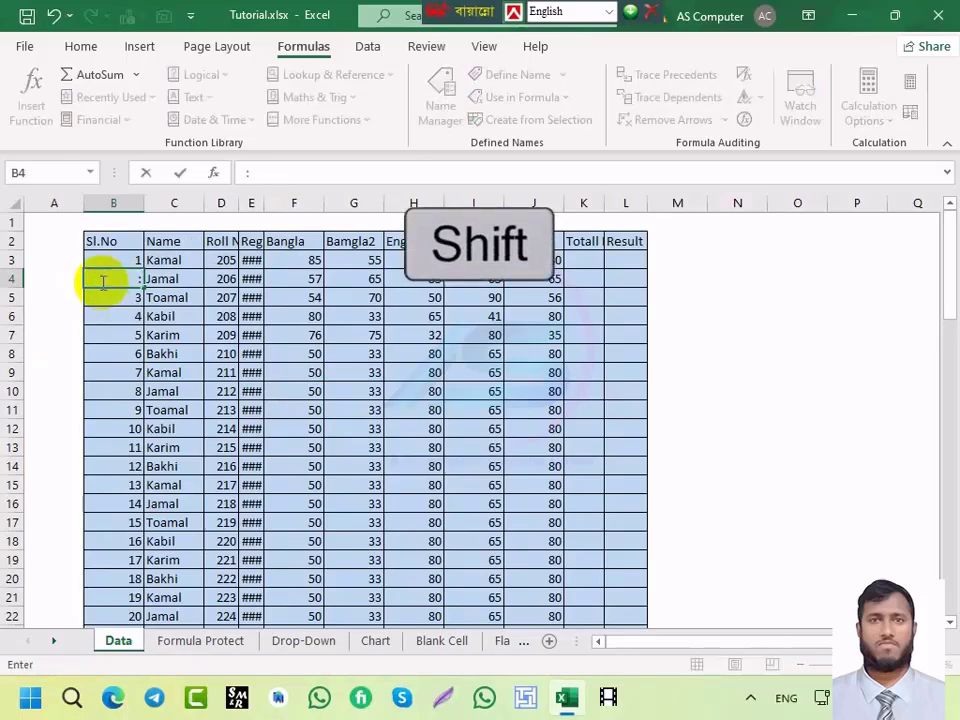
key("Escape")
left_click(43, 171)
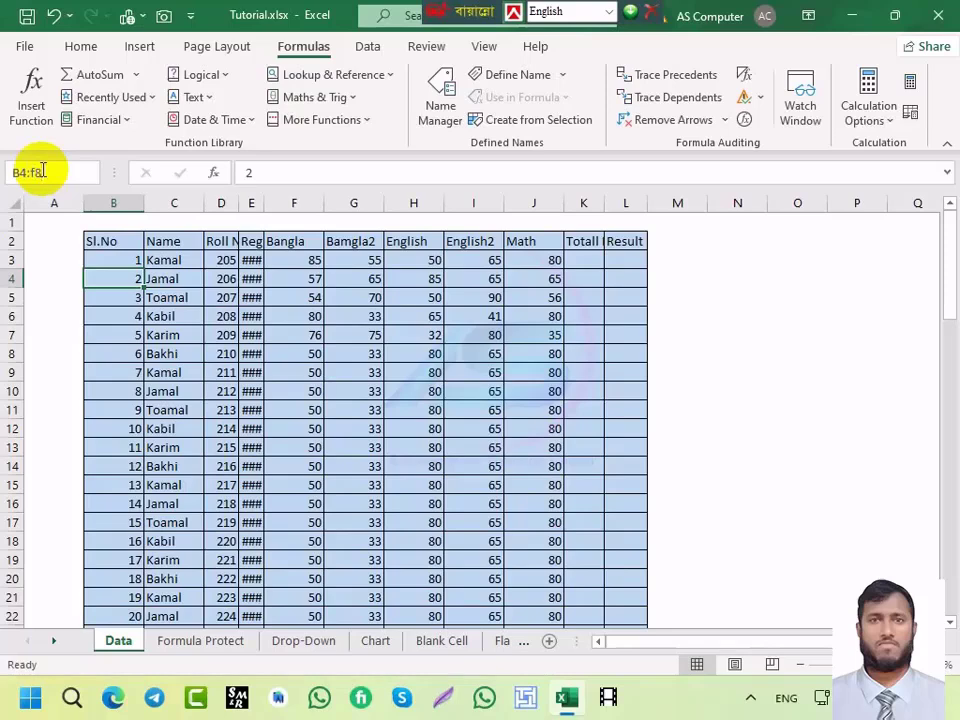
key("shift+Return")
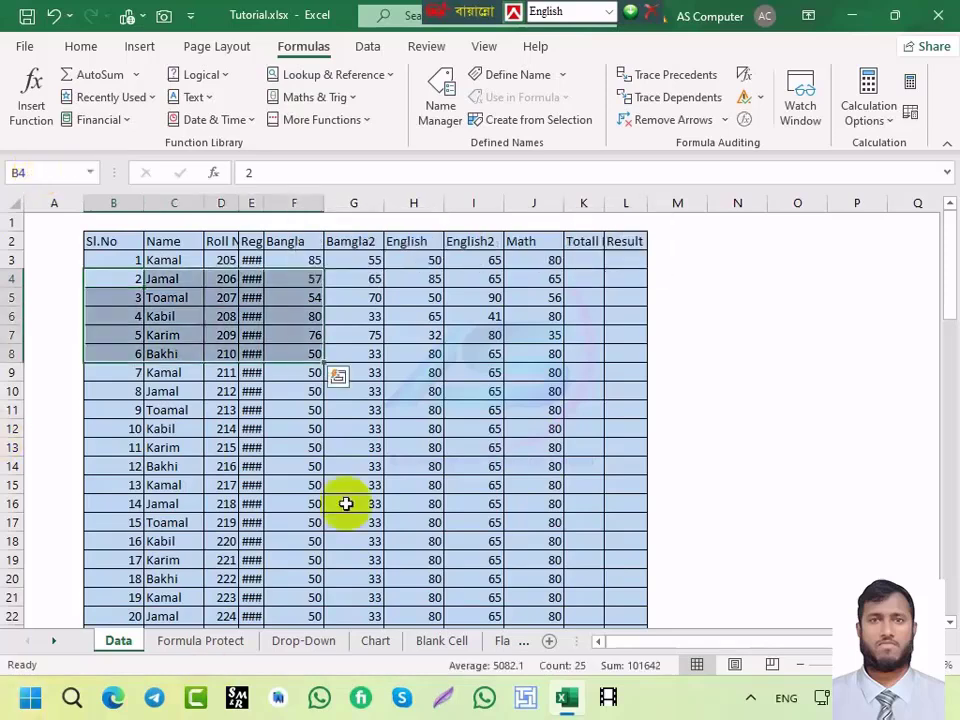
left_click(285, 447)
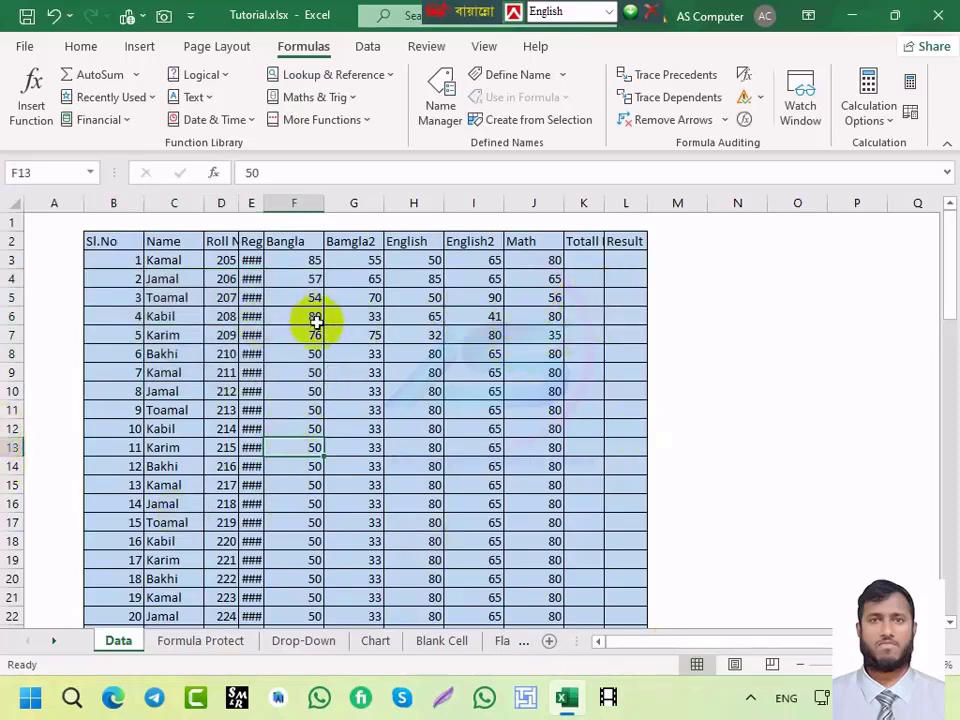
left_click(360, 321)
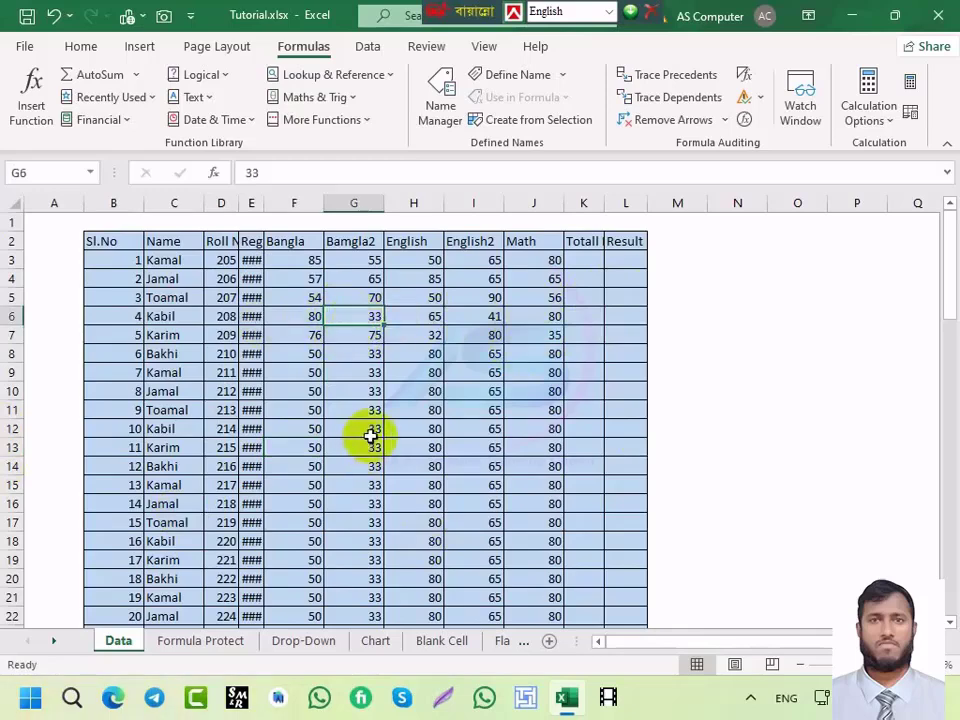
Step: Insert an empty cell at G6, shifting the Bamgla2 values down
key("ctrl+shift+plus")
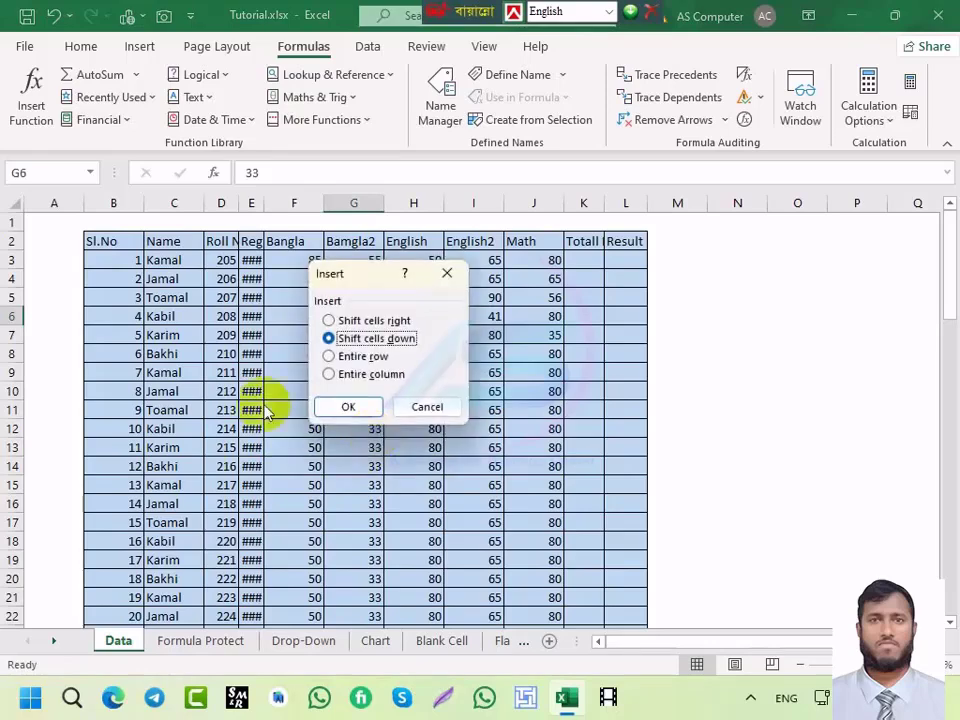
left_click_drag(362, 278, 700, 260)
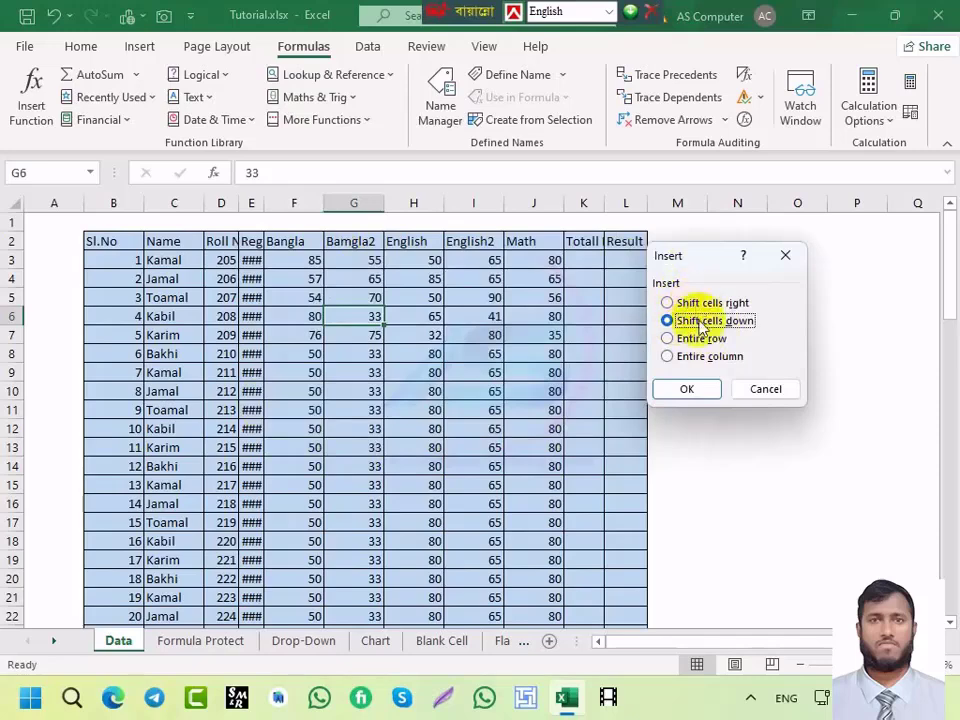
left_click(681, 390)
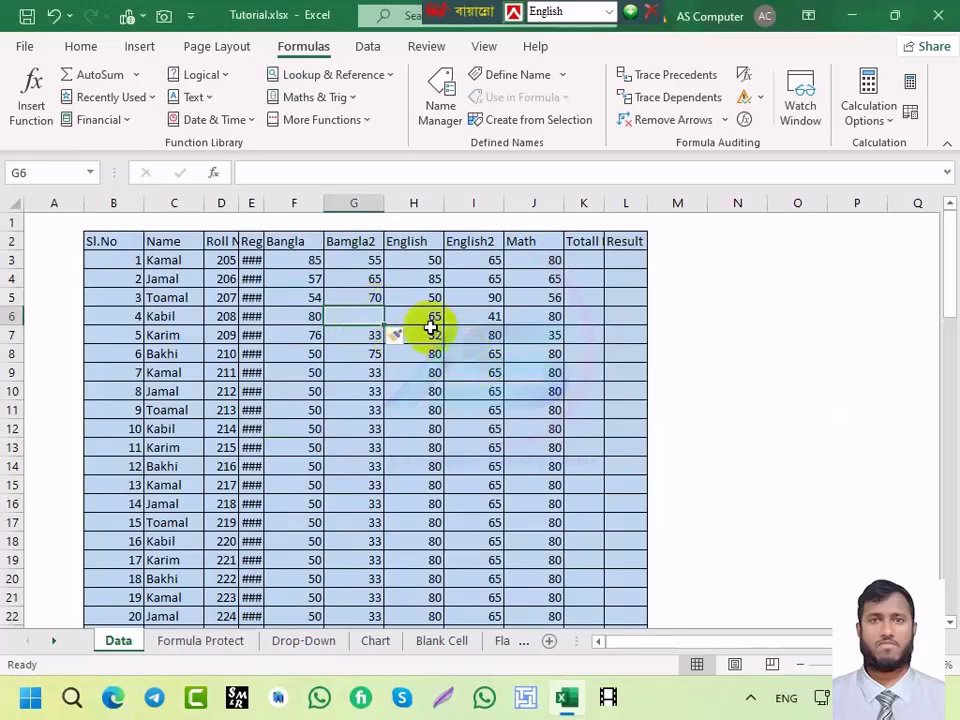
Step: Insert an entire empty row at row 11, above serial 9
left_click(350, 412)
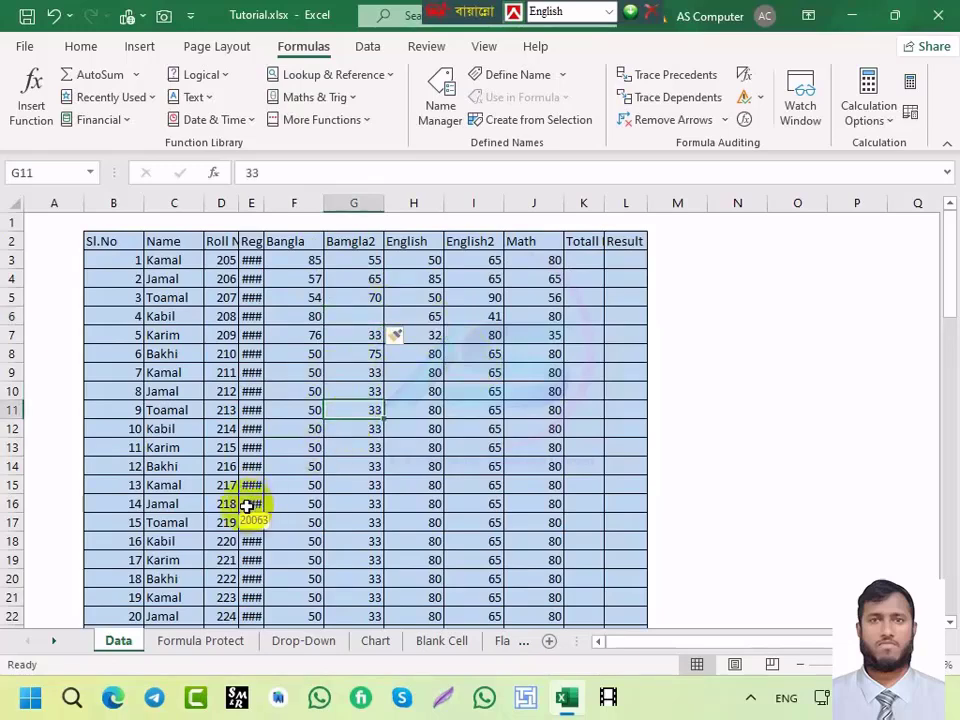
key("ctrl+shift+plus")
key("ctrl+shift+plus")
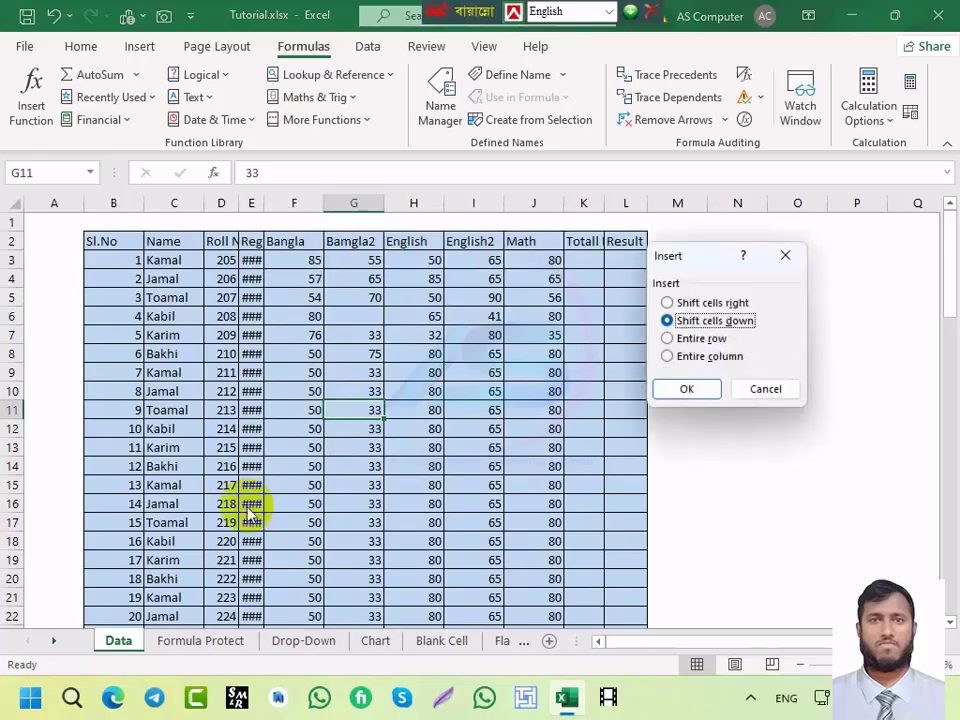
left_click(667, 338)
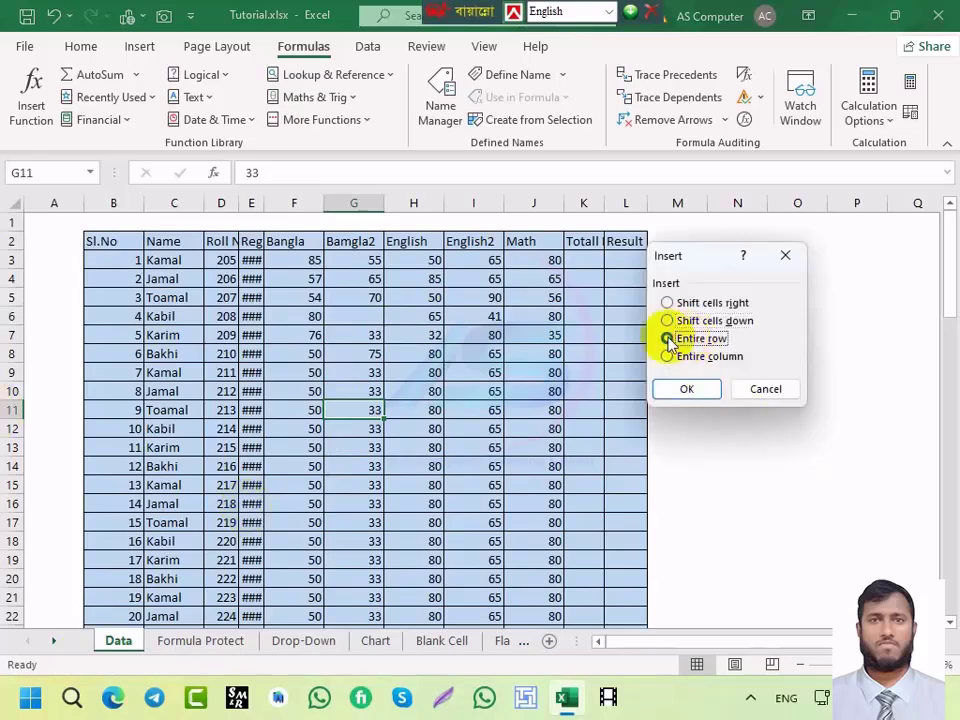
left_click(685, 390)
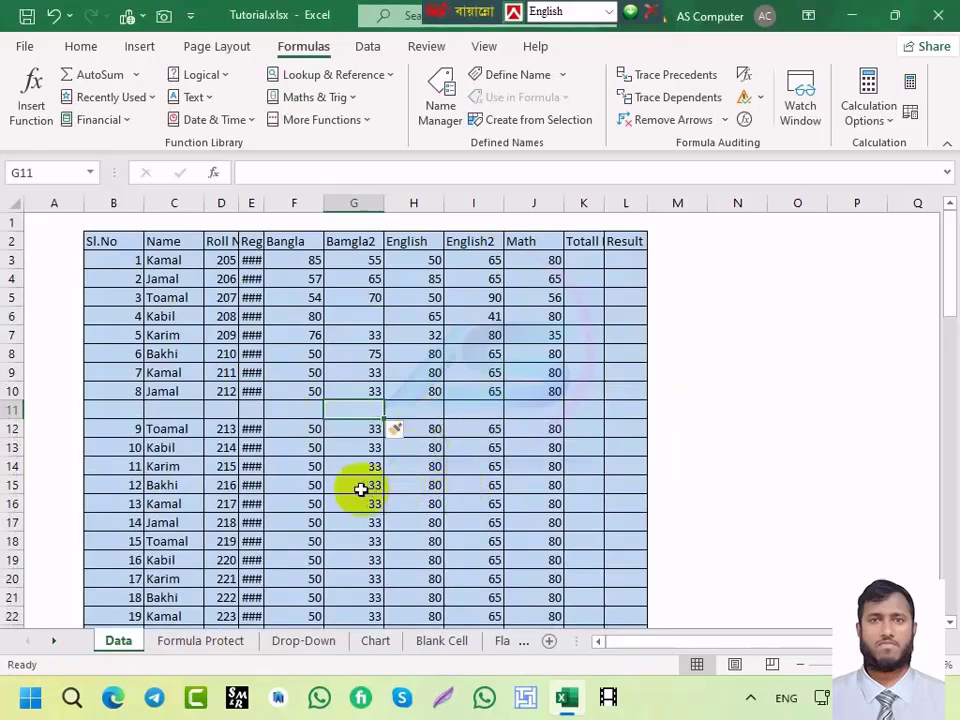
left_click(418, 405)
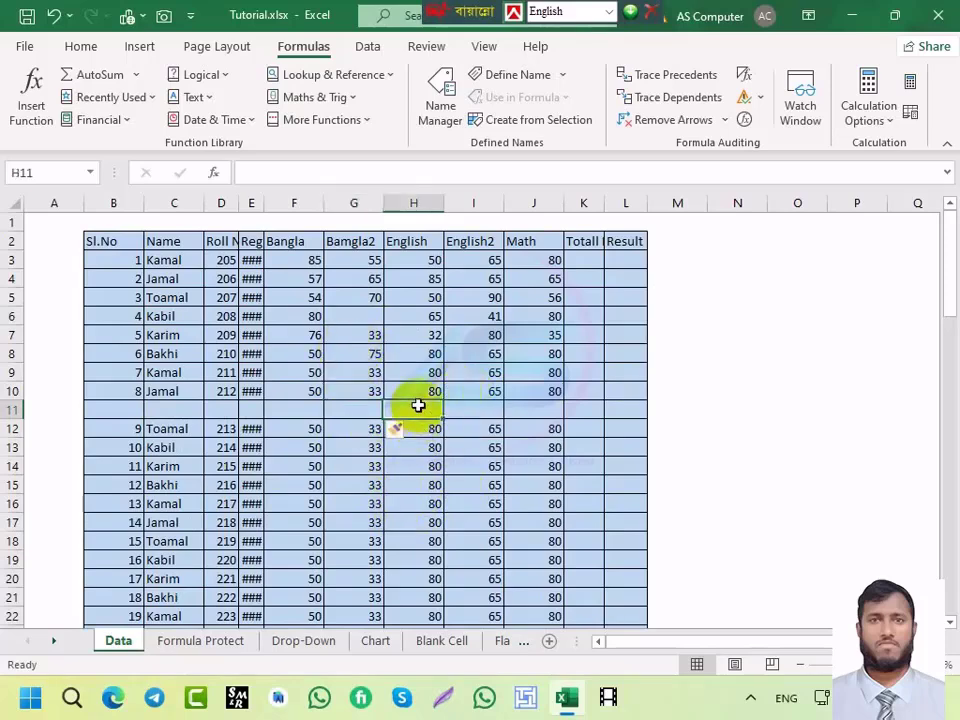
left_click(302, 407)
left_click(244, 407)
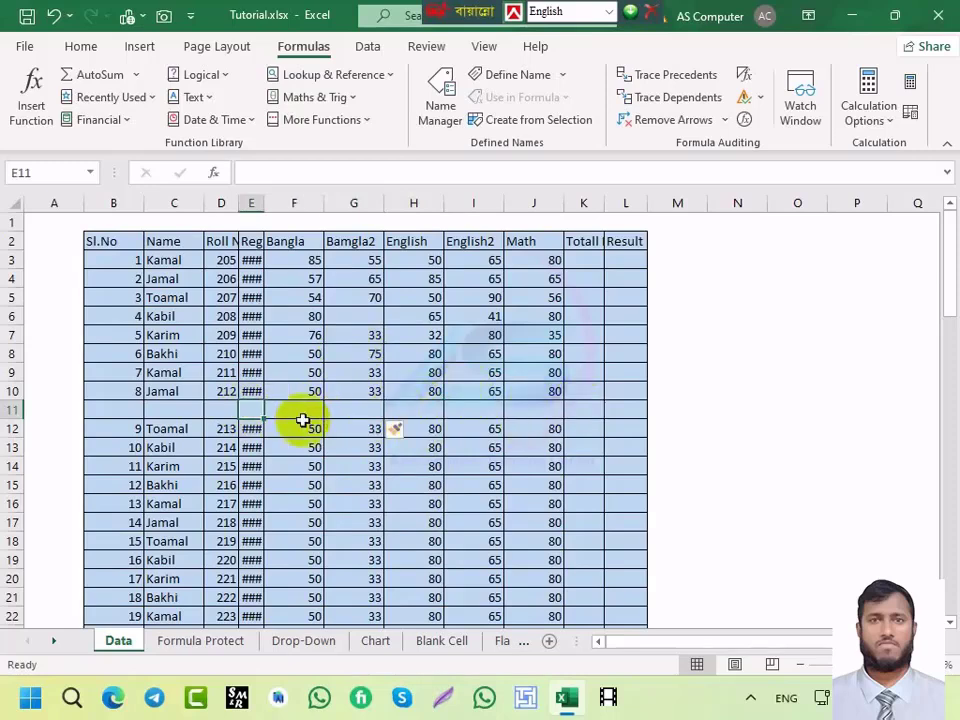
Step: Insert empty rows at rows 19 and 28, above serials 16 and 24
scroll(60, 495, "down", 2)
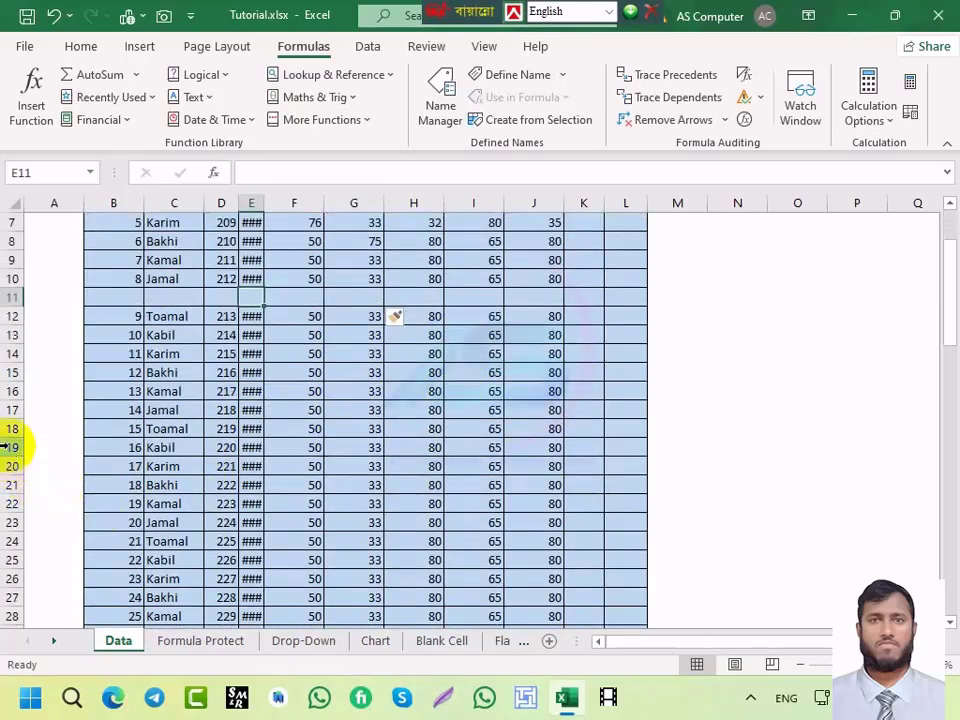
left_click(12, 447)
key("ctrl+shift+plus")
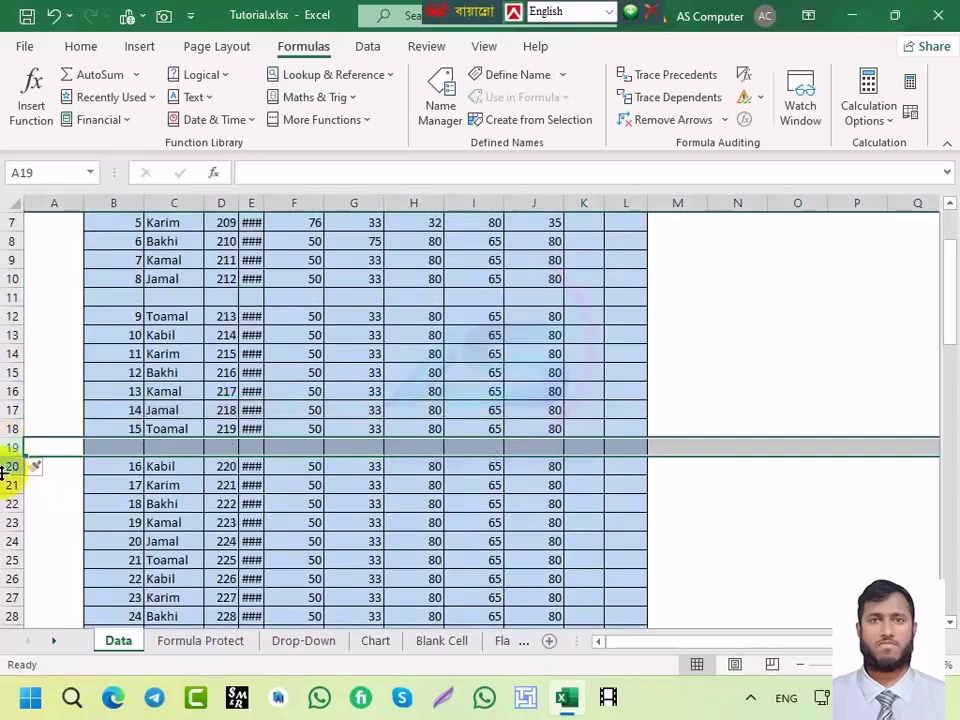
scroll(6, 545, "down", 2)
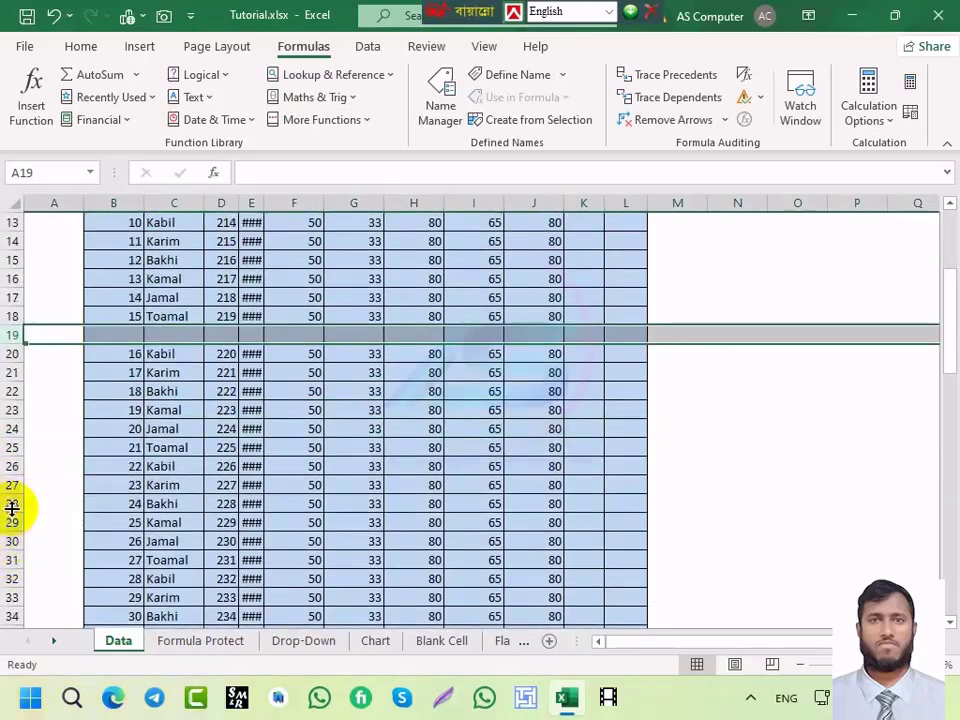
left_click(10, 503)
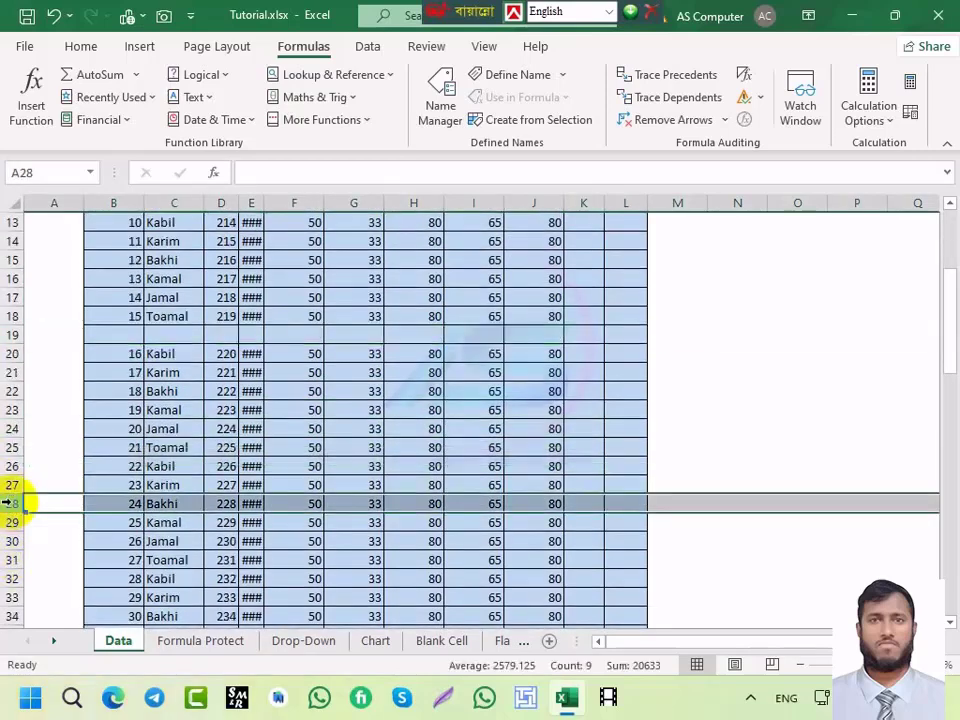
key("ctrl+shift+plus")
left_click(171, 504)
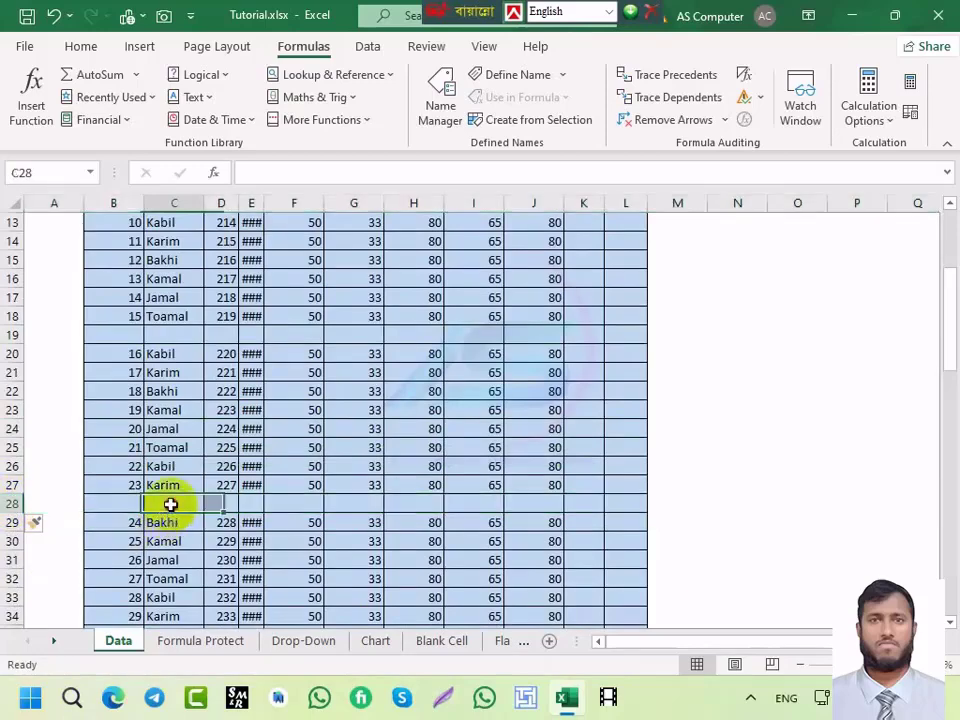
scroll(298, 431, "up", 4)
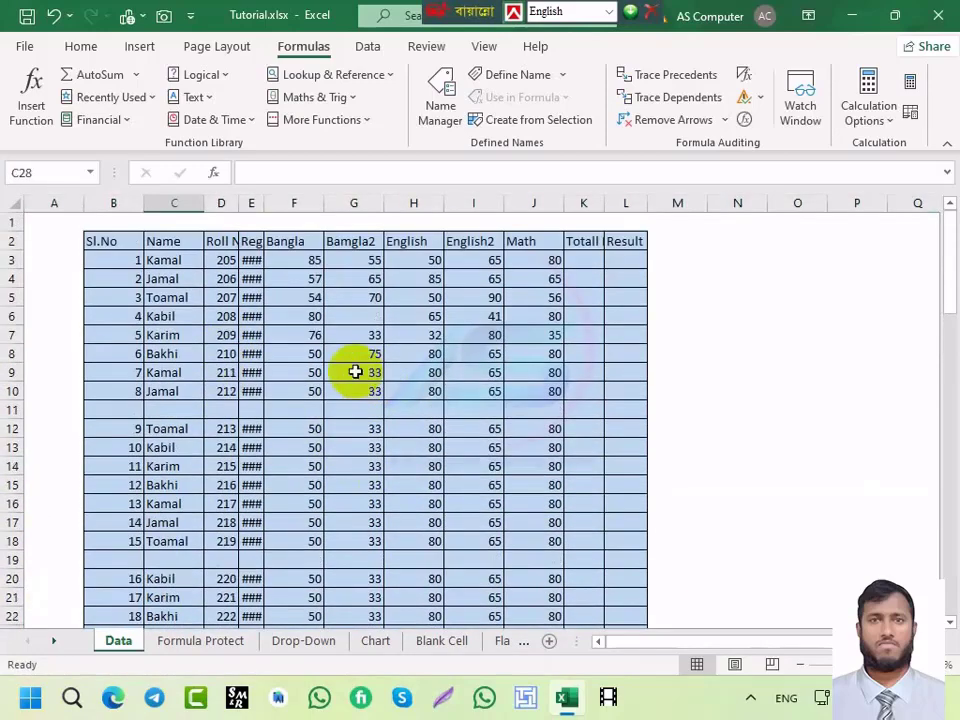
scroll(355, 375, "down", 1)
scroll(383, 421, "up", 1)
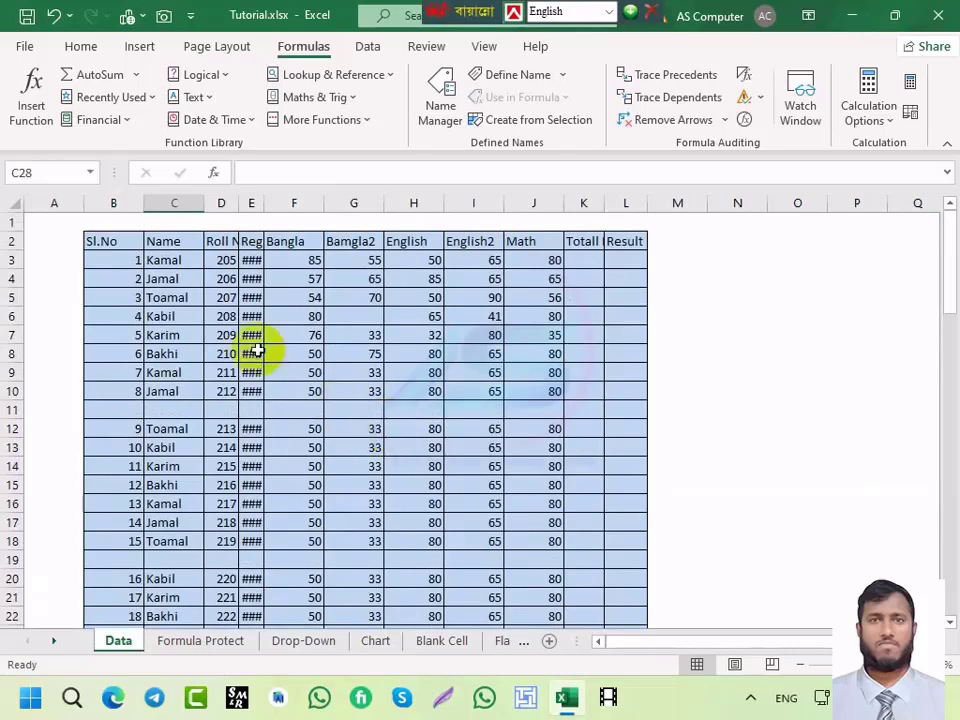
left_click(99, 241)
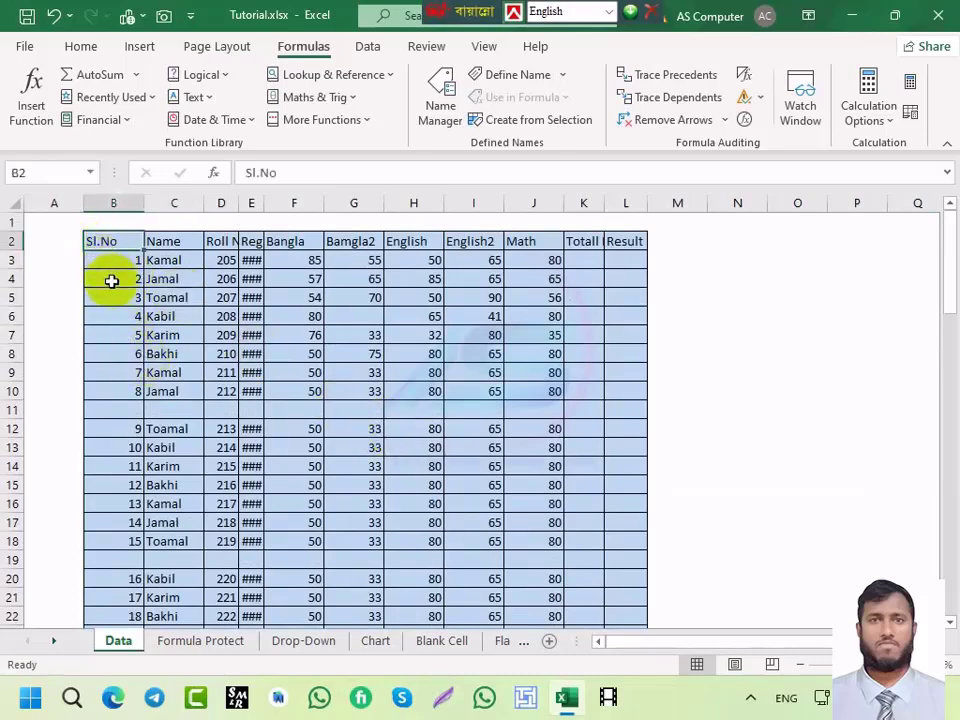
Step: Try selecting the table from B2 with Ctrl+Shift+arrow keys, then clear the selection
key("ctrl+a")
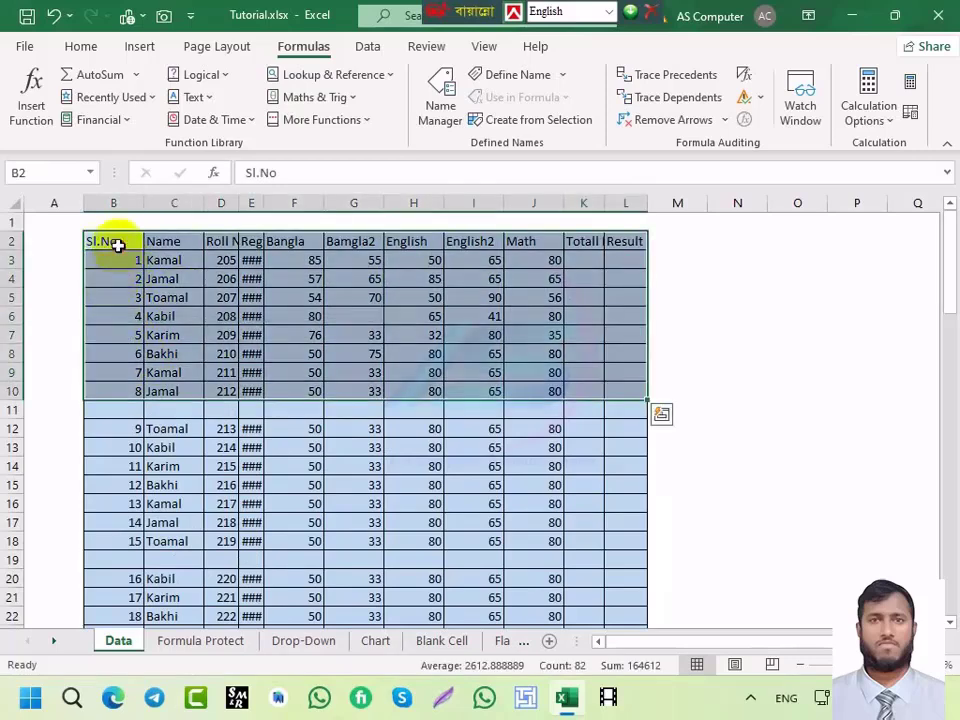
left_click(117, 245)
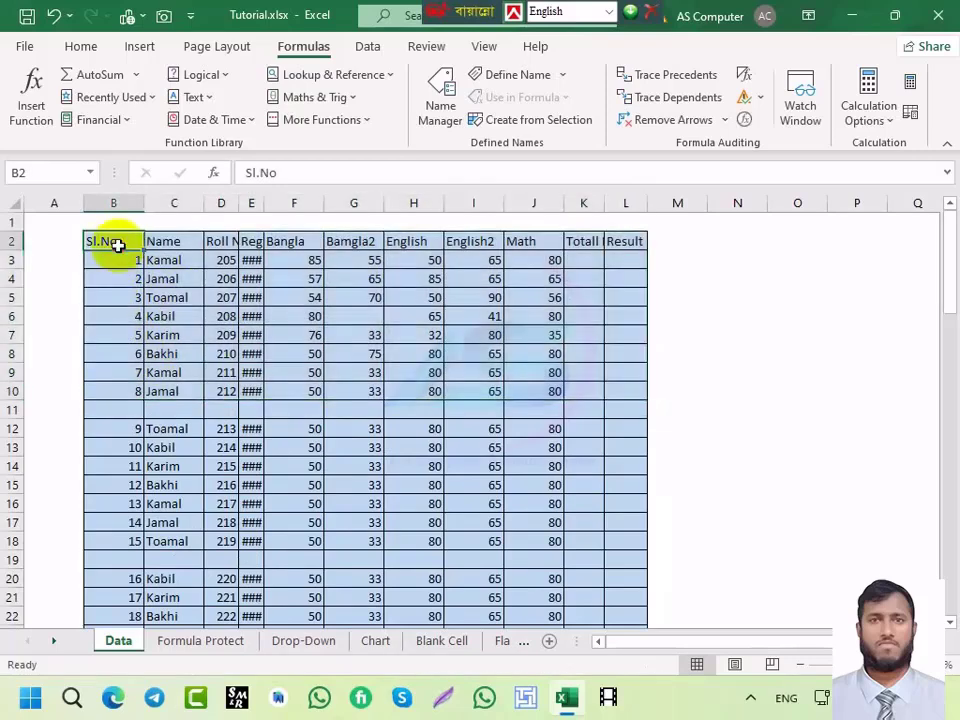
key("ctrl+shift+Right")
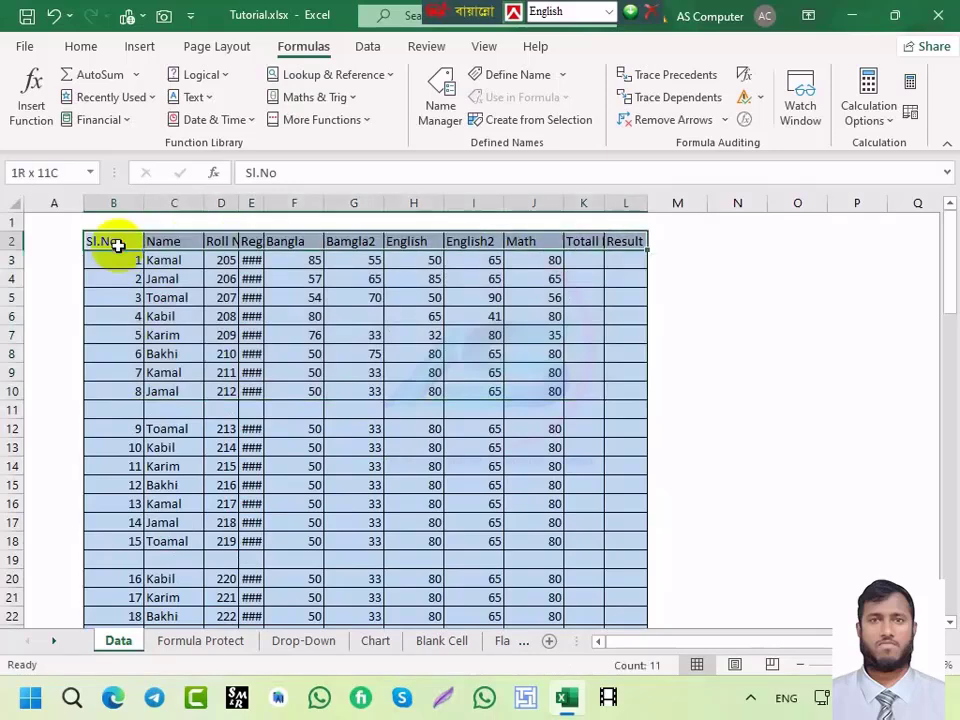
key("ctrl+shift+Down")
key("ctrl+shift+Down")
key("ctrl+shift+Down")
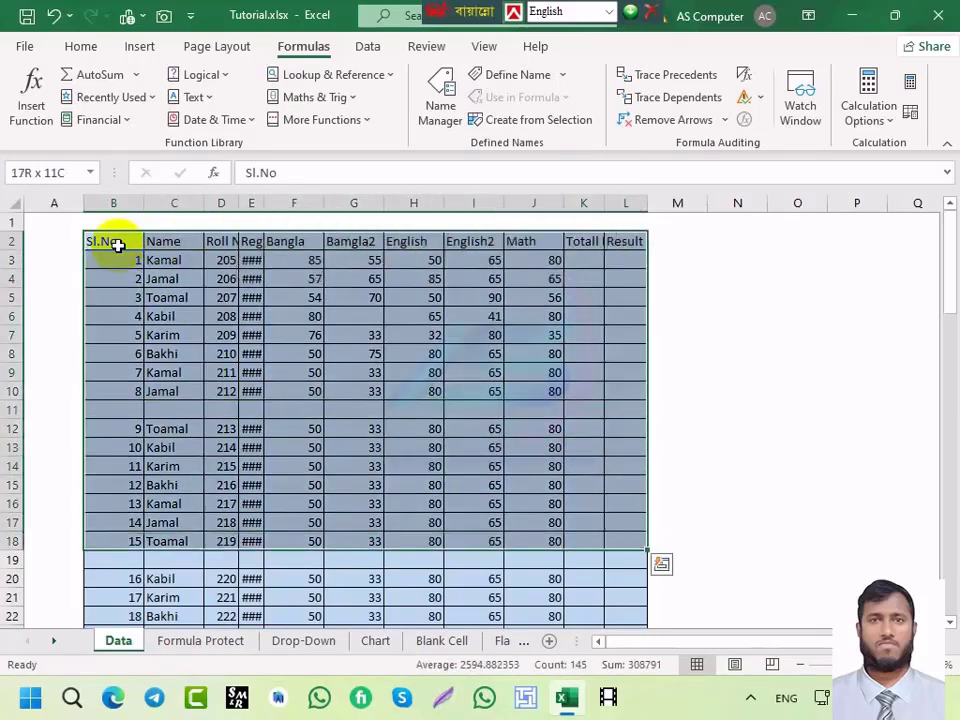
key("ctrl+shift+Down")
scroll(321, 278, "down", 17)
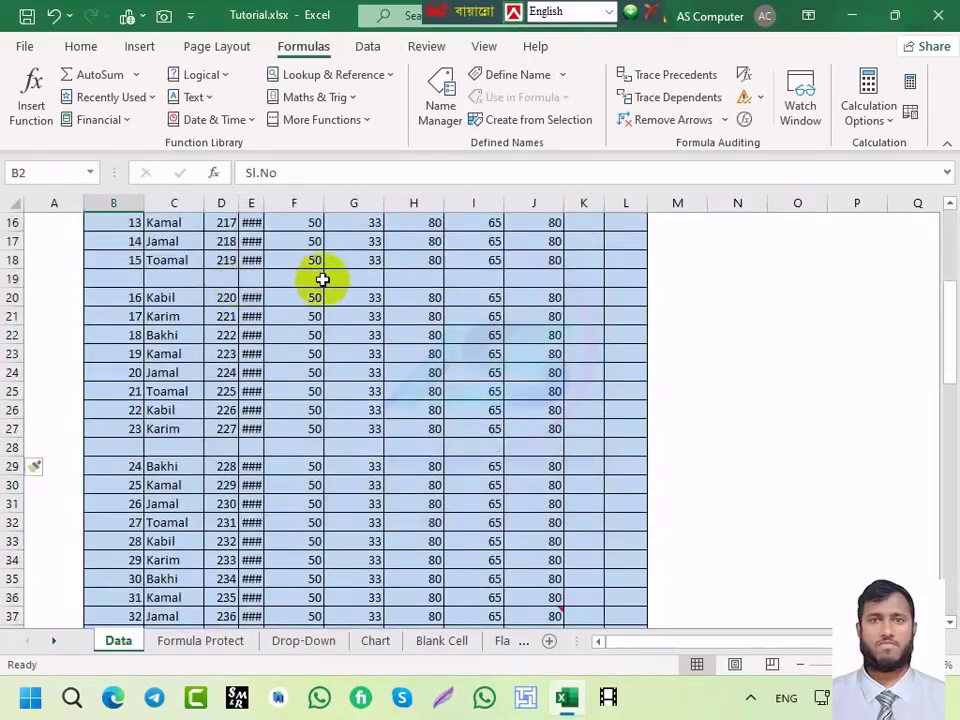
scroll(399, 294, "down", 10)
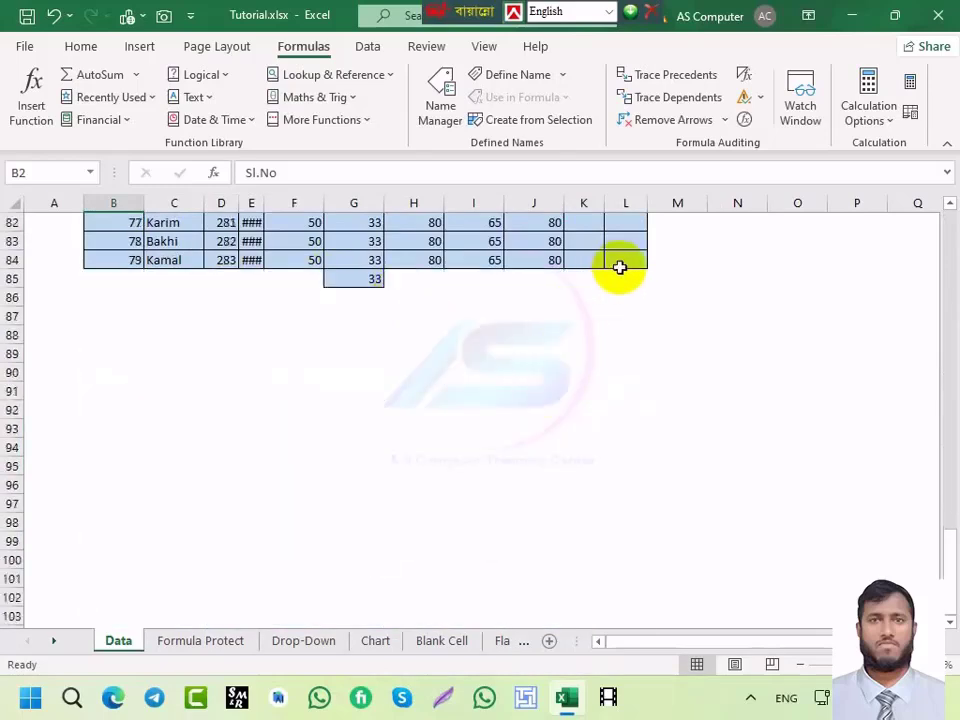
scroll(401, 388, "up", 20)
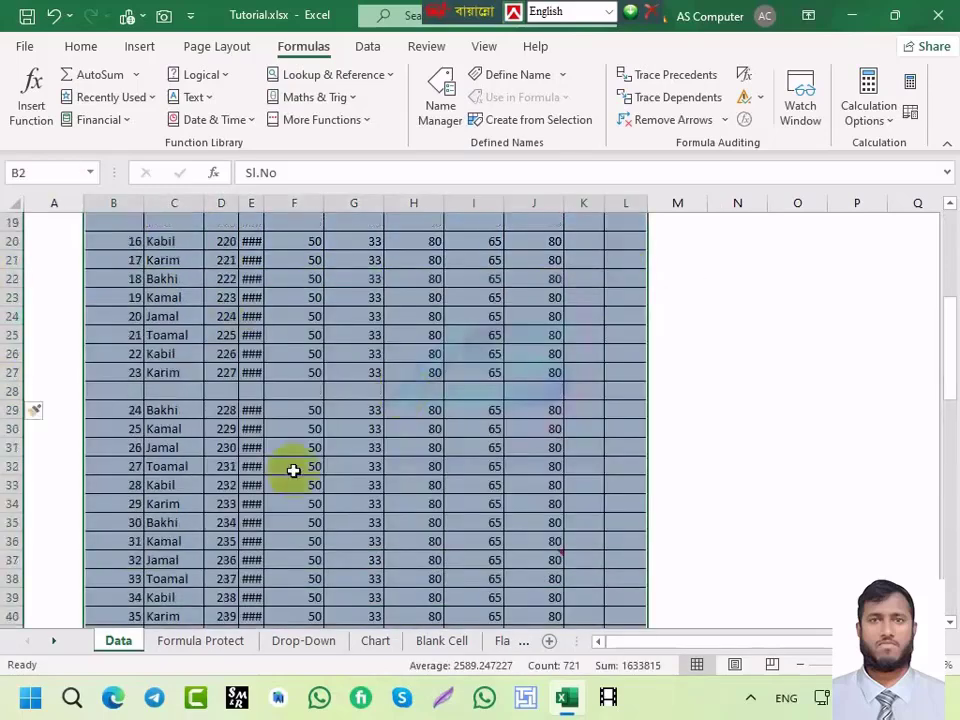
scroll(300, 470, "up", 6)
left_click(319, 412)
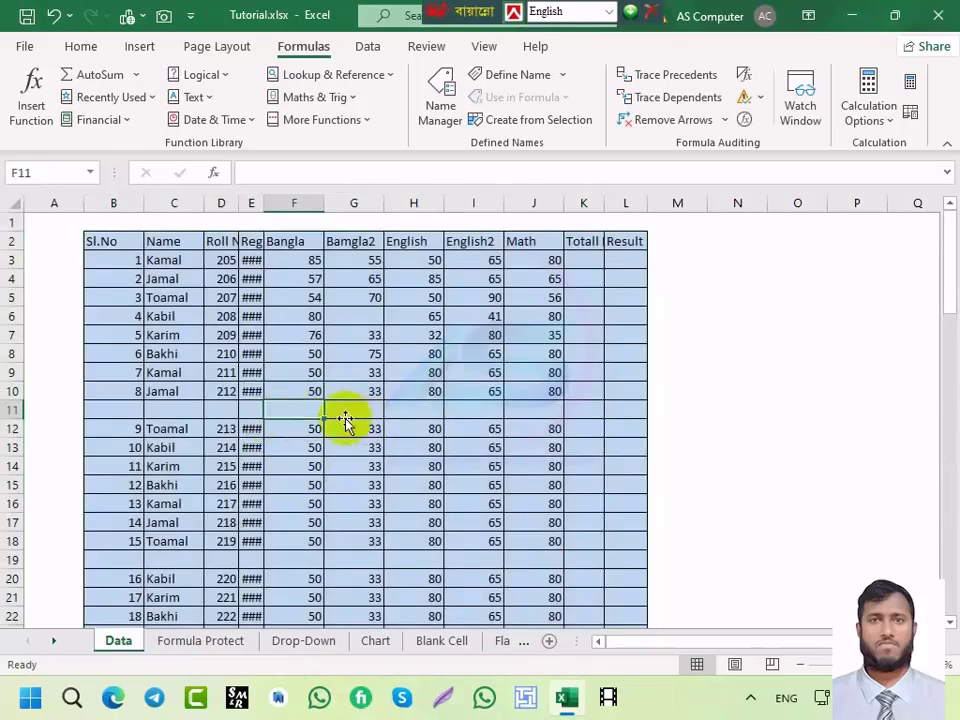
left_click(101, 241)
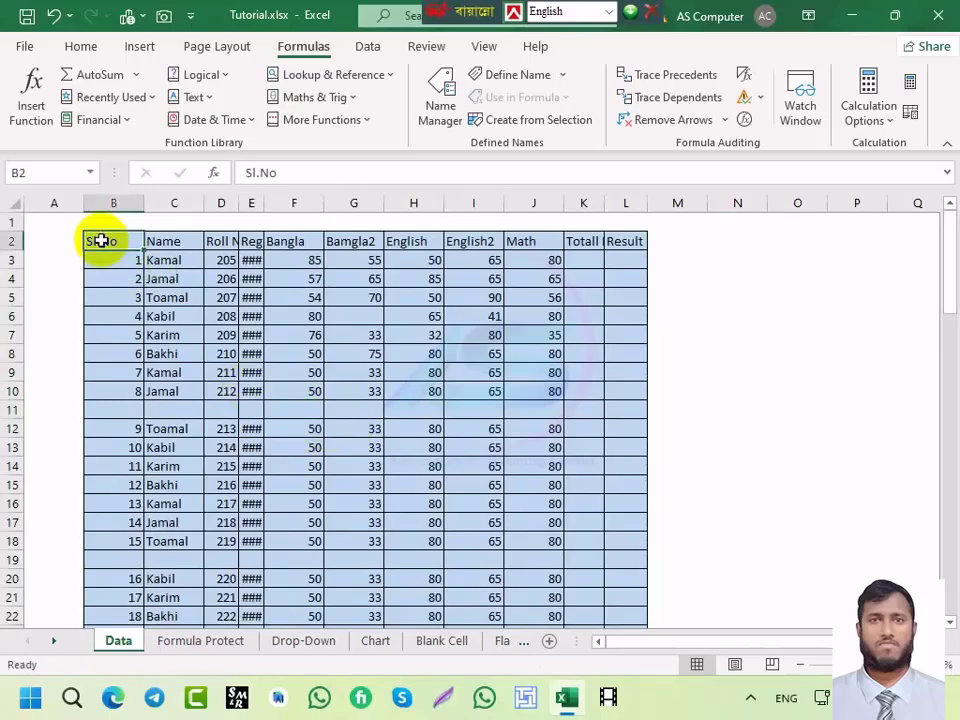
Step: Check the Sl.No column and roll number 207 in D5, returning to B2
key("Return")
key("Return")
key("Return")
key("Return")
key("Return")
key("Return")
key("Return")
key("Return")
key("Return")
key("Return")
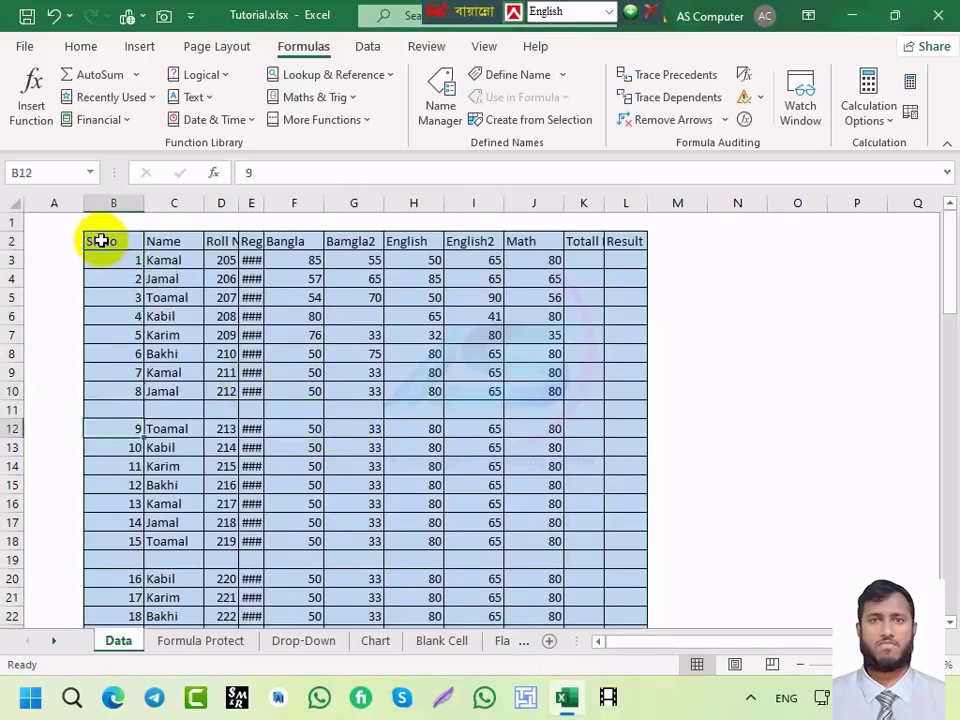
left_click(105, 242)
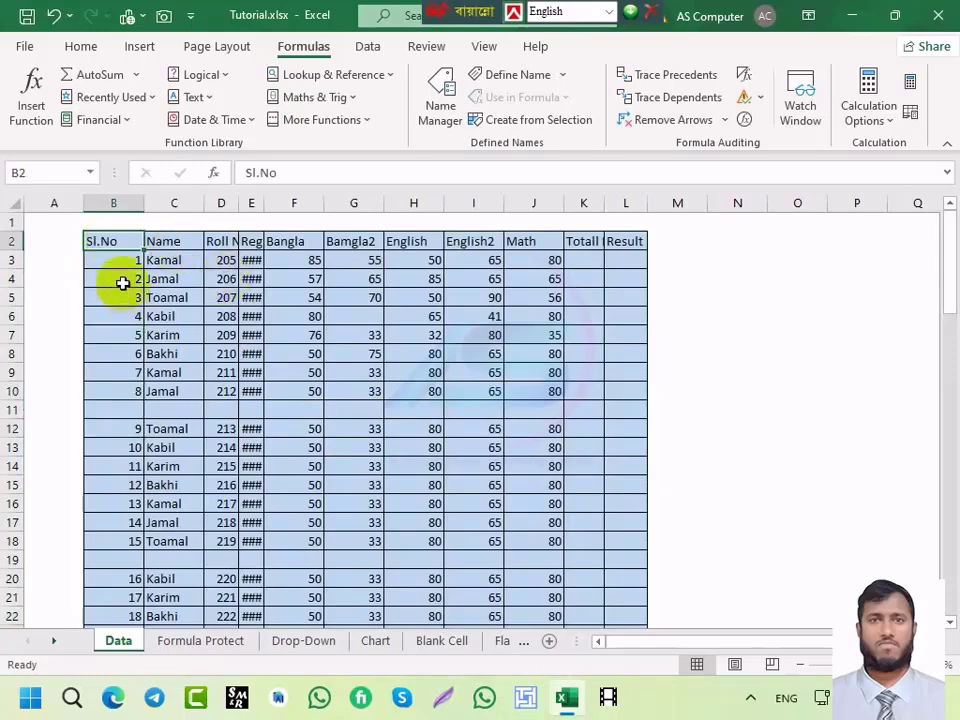
left_click(228, 290)
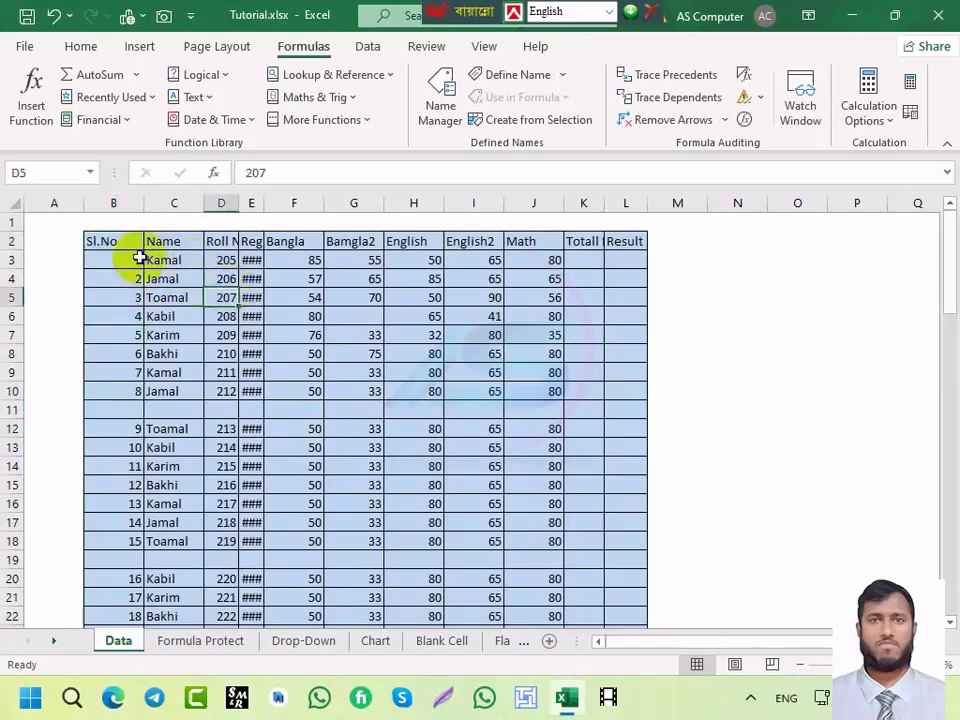
left_click(111, 244)
scroll(385, 386, "down", 5)
scroll(385, 386, "down", 12)
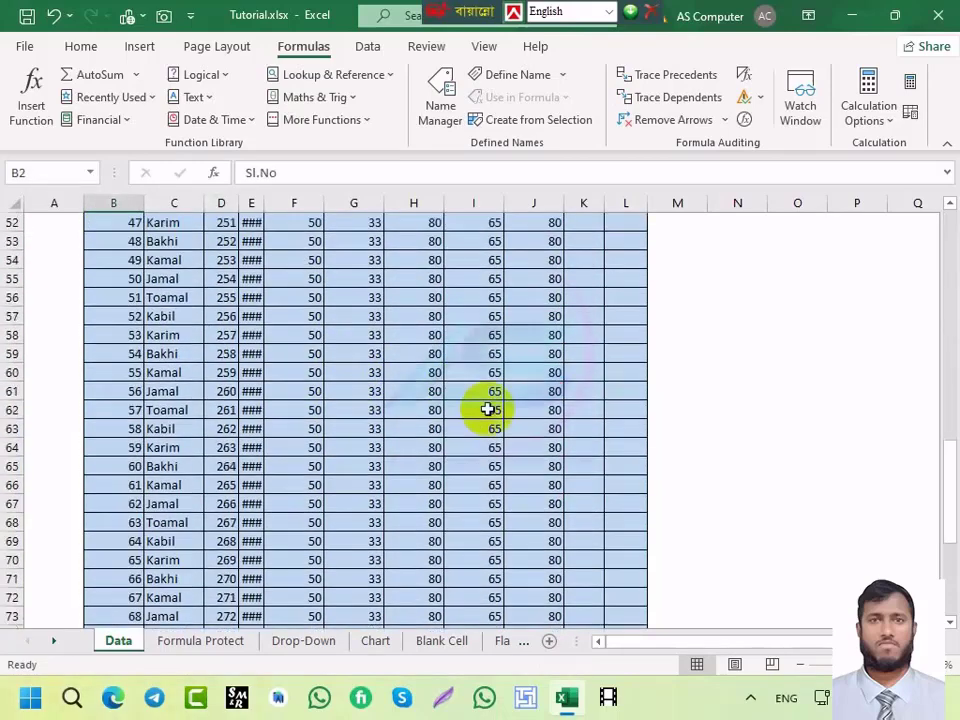
scroll(489, 407, "up", 17)
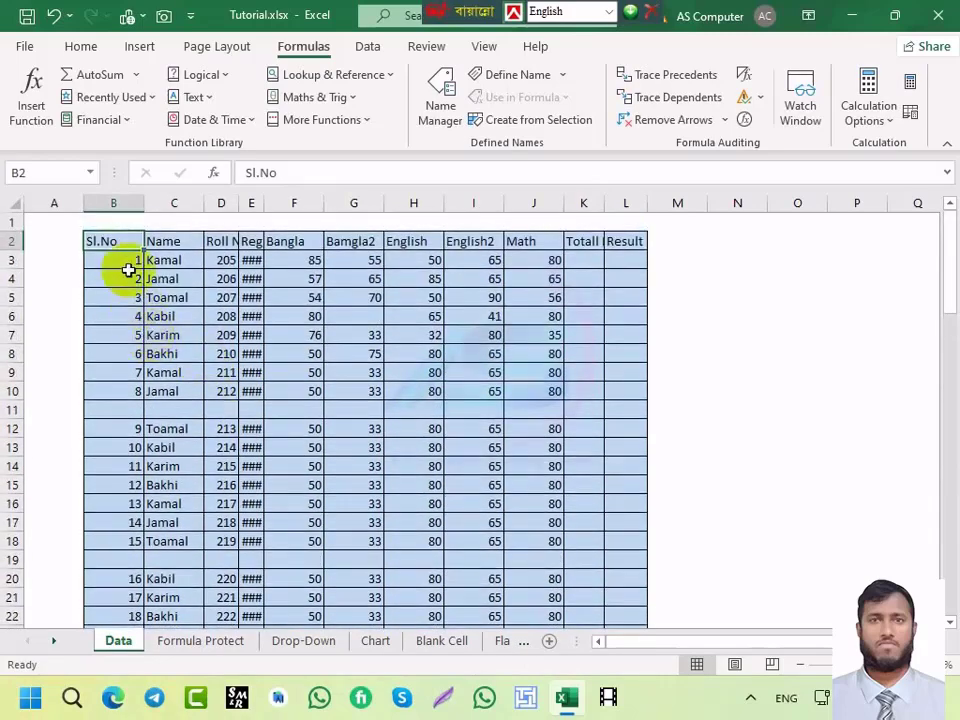
Step: Select from B2 across the headers down to the table's last row and open Go To
key("ctrl+shift+Right")
key("ctrl+shift+Down")
key("ctrl+shift+Down")
key("ctrl+shift+Down")
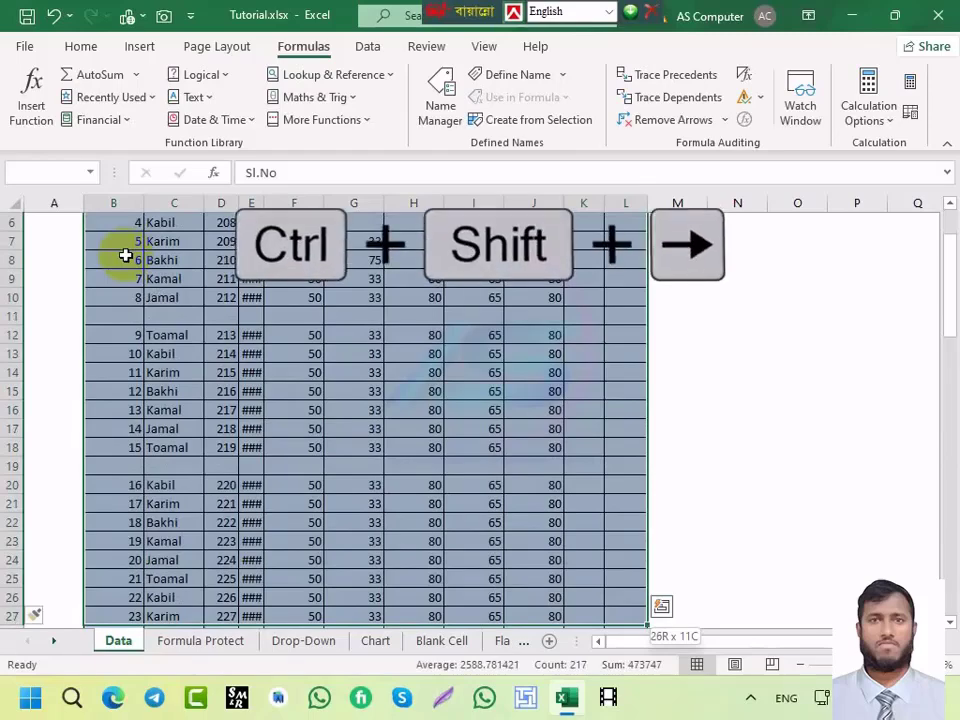
scroll(125, 256, "down", 7)
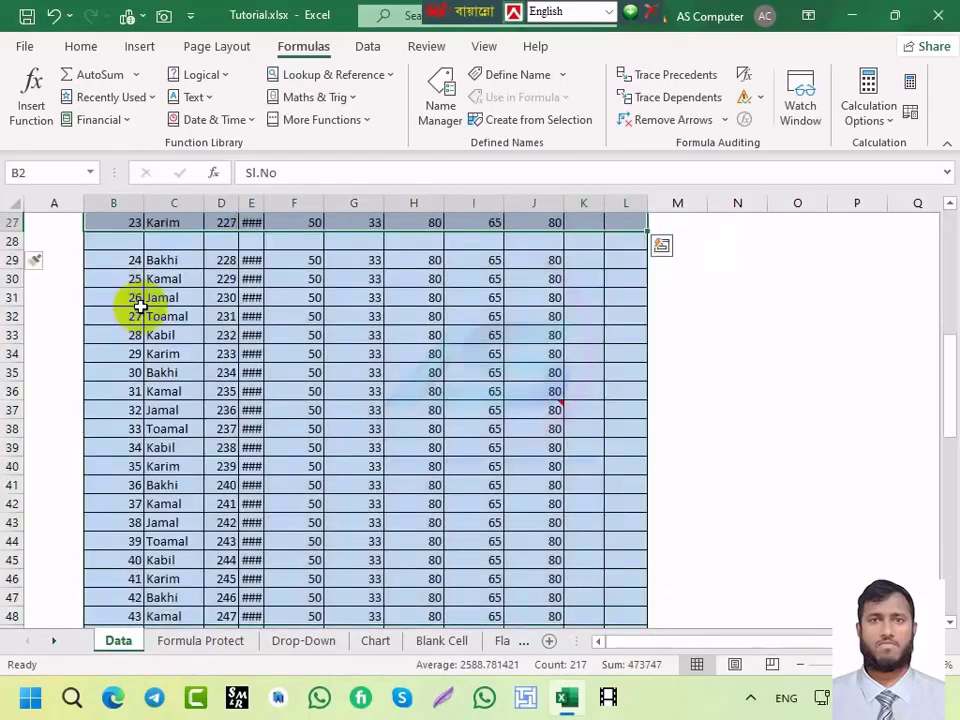
key("ctrl+shift+Down")
key("ctrl+shift+Down")
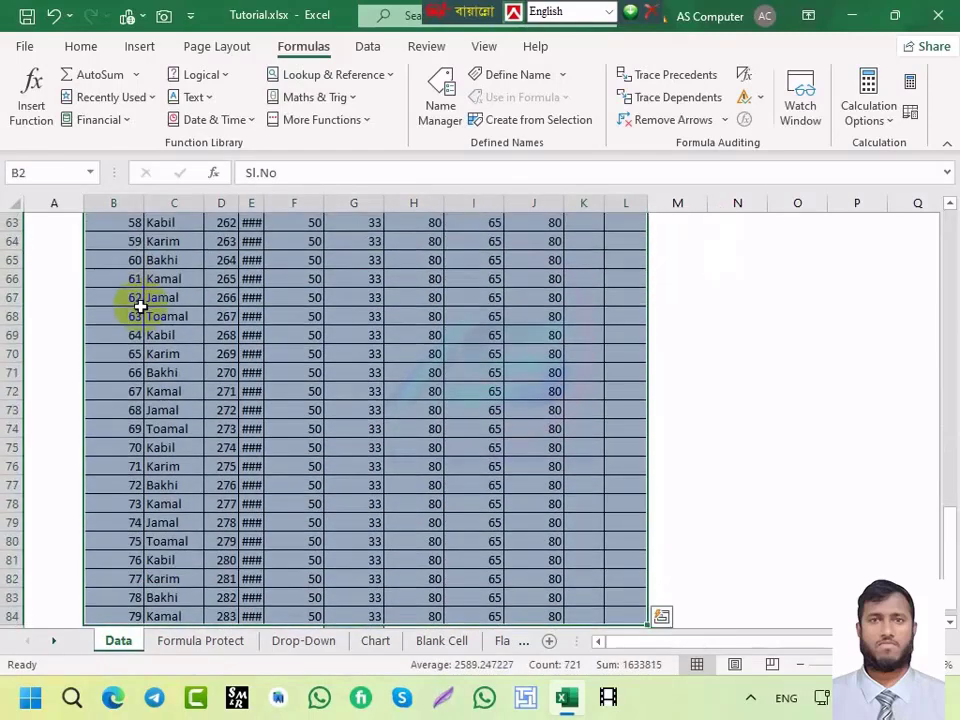
scroll(138, 314, "up", 10)
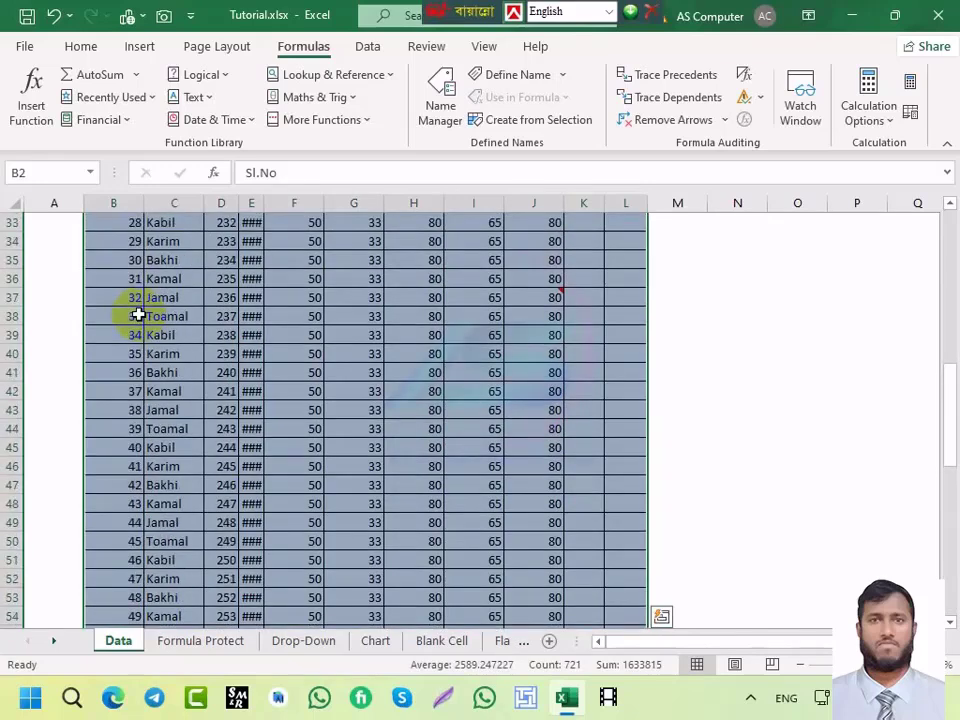
key("ctrl+g")
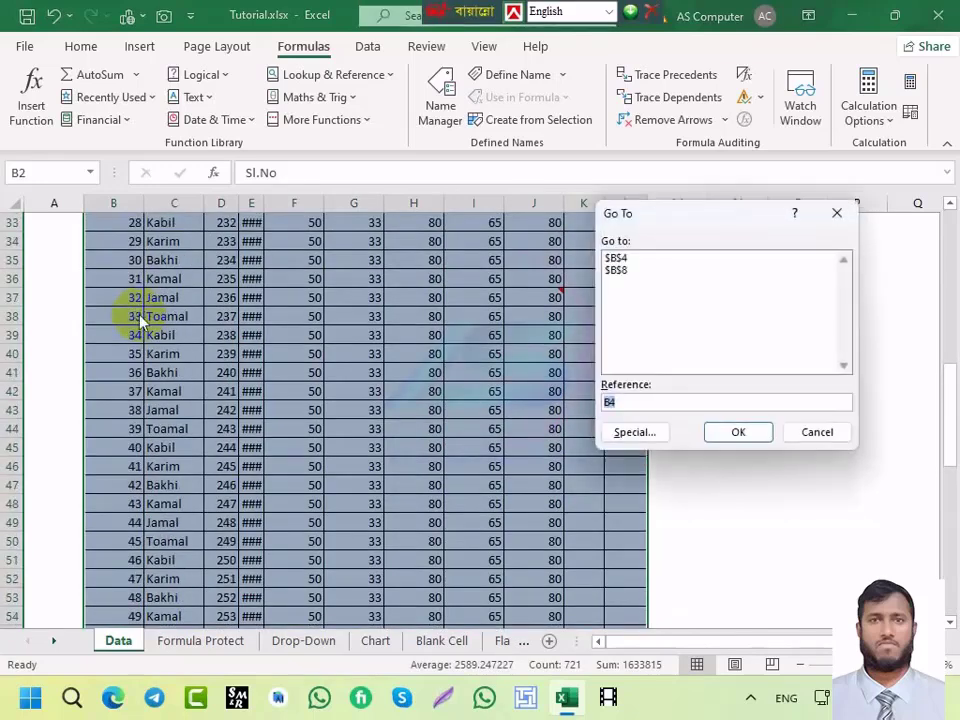
Step: Use Go To Special with the Blanks option to select the table's empty cells
left_click(636, 434)
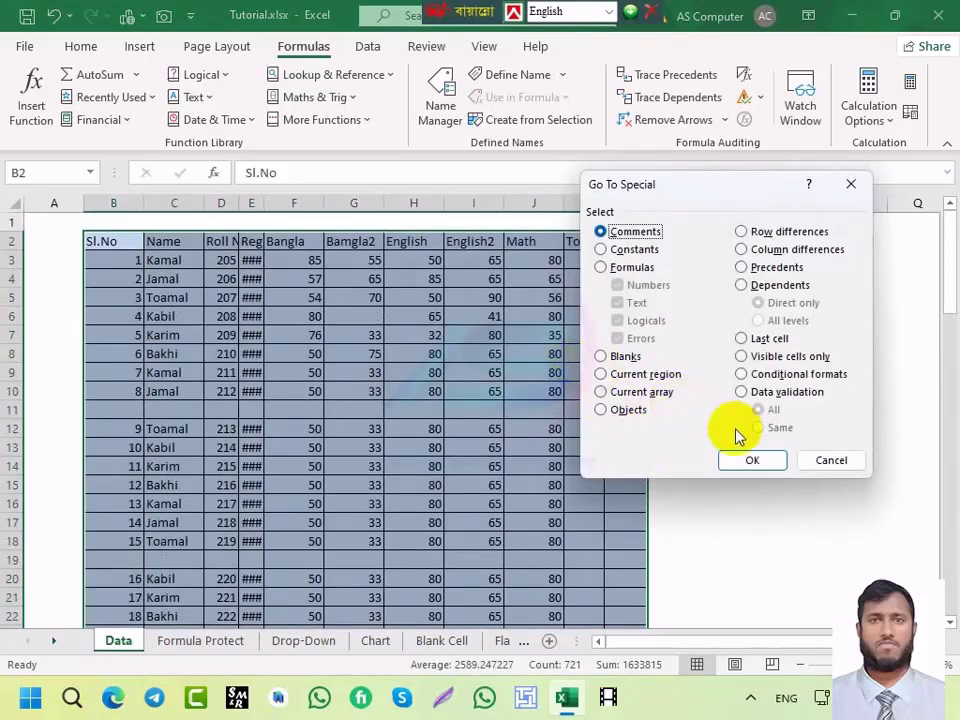
left_click(601, 357)
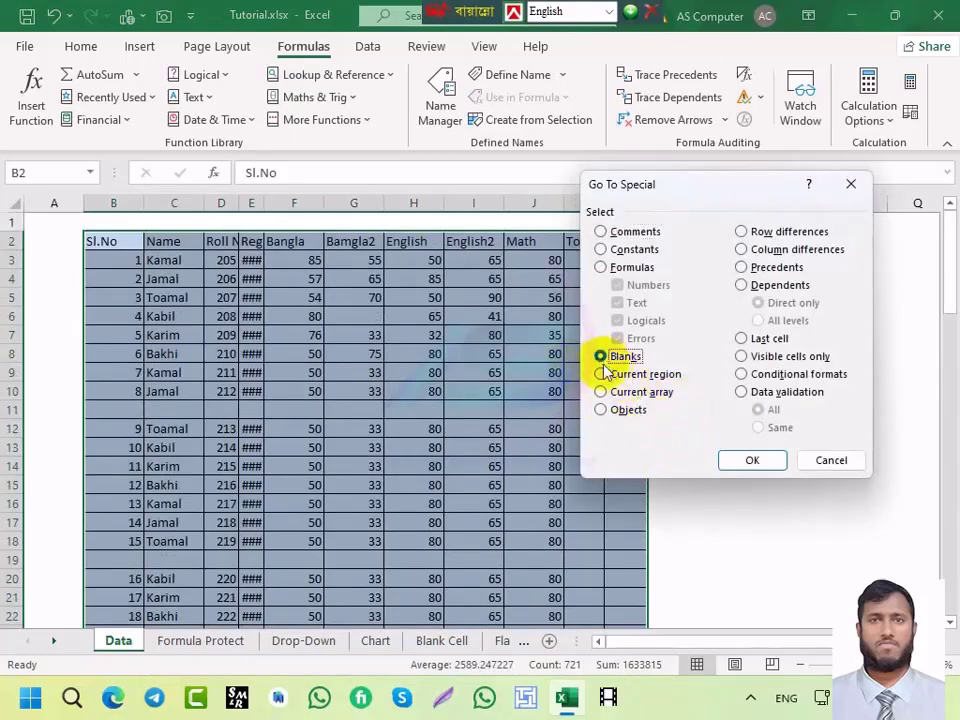
left_click(750, 461)
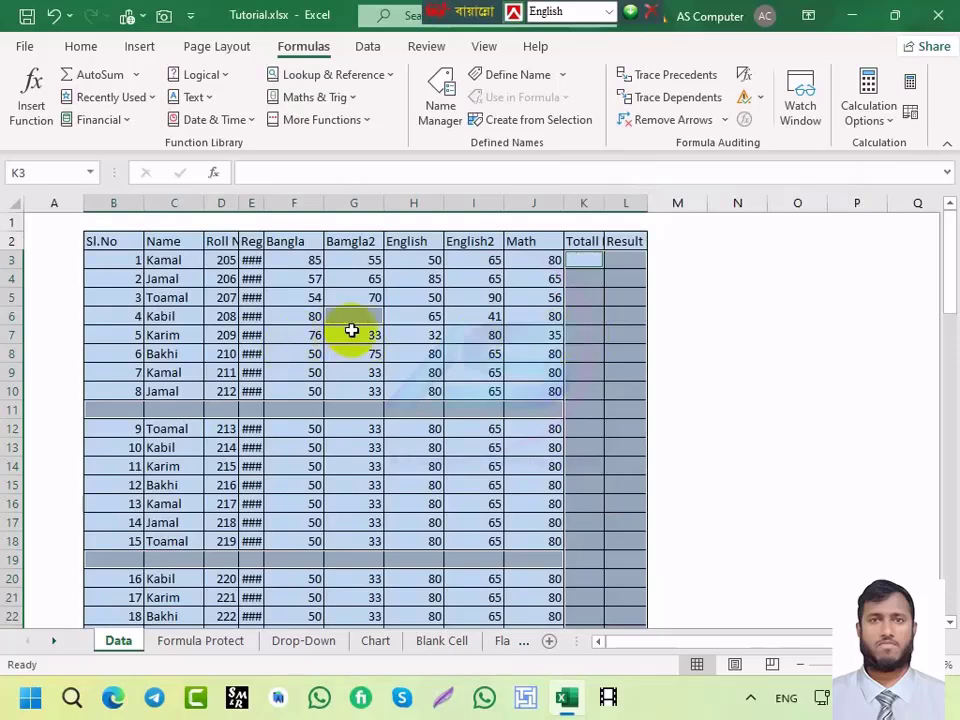
Step: Delete the entire rows containing blank cells, then undo the deletion
key("ctrl+minus")
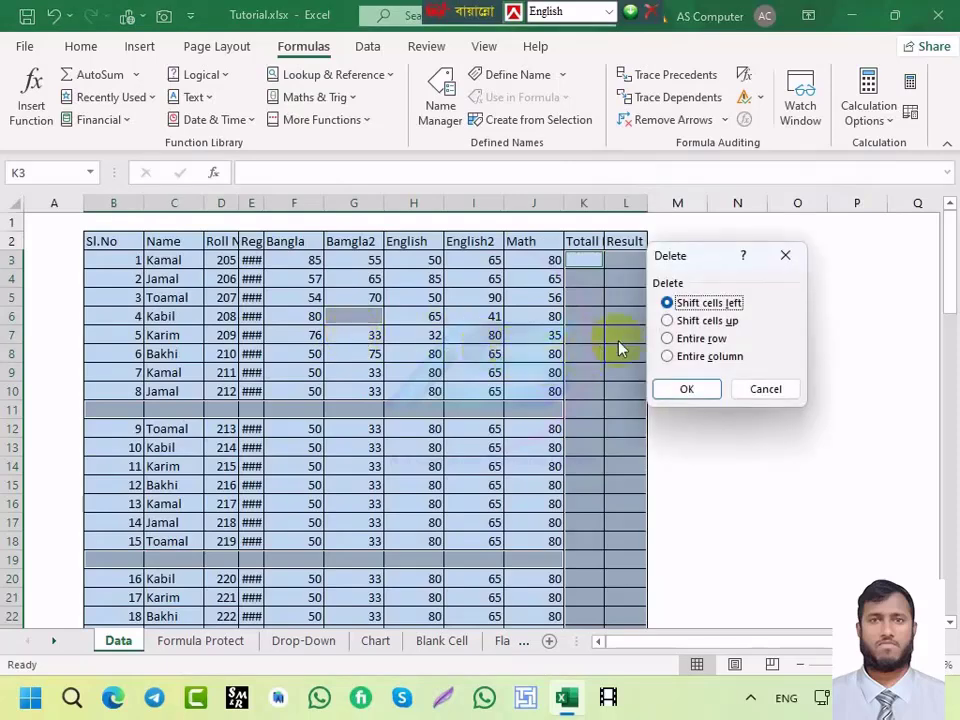
left_click(670, 339)
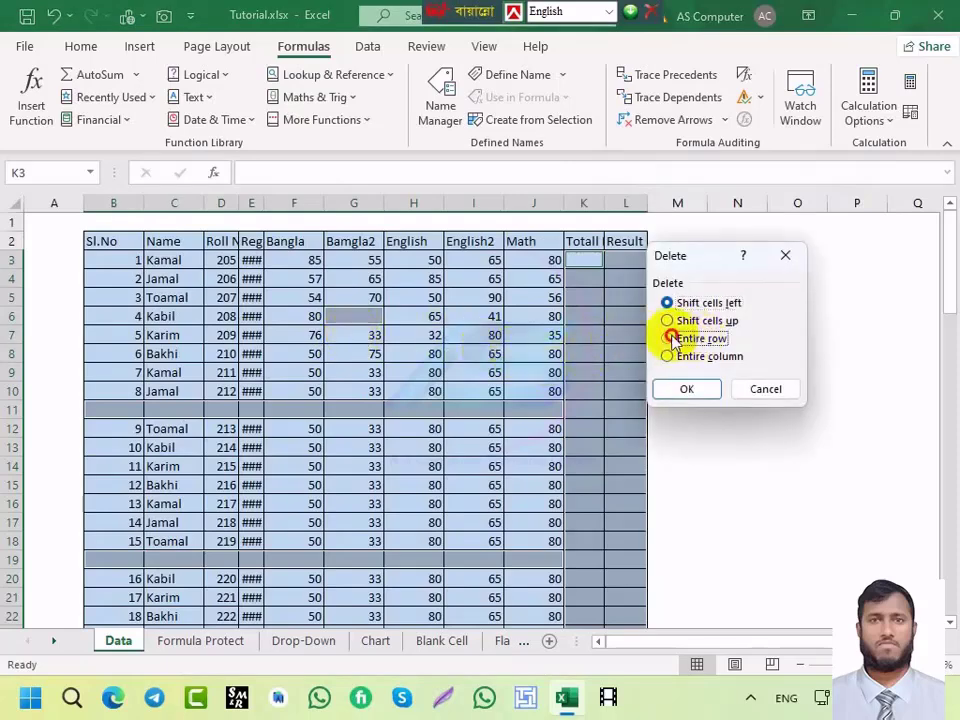
left_click(685, 390)
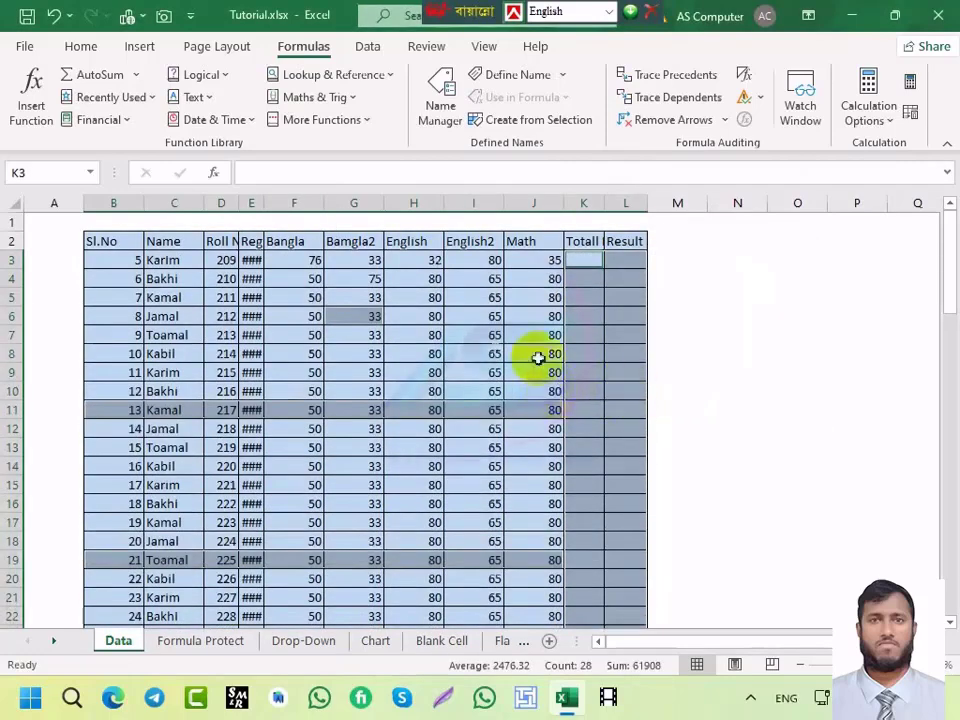
key("ctrl+z")
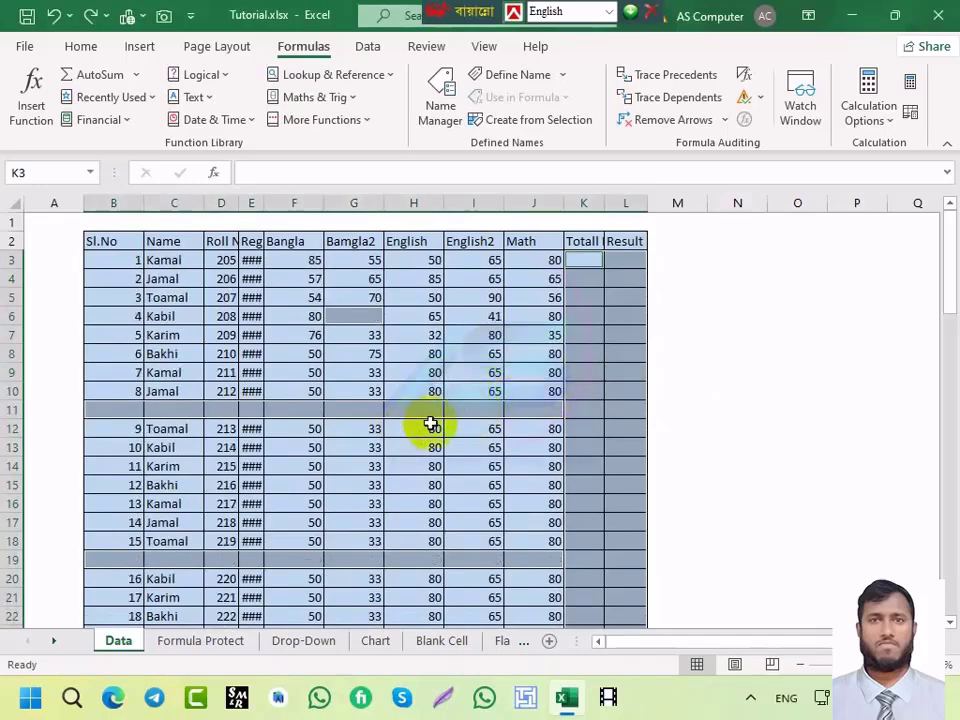
Step: Delete the entire rows containing the blank cells again and review the table
key("ctrl+minus")
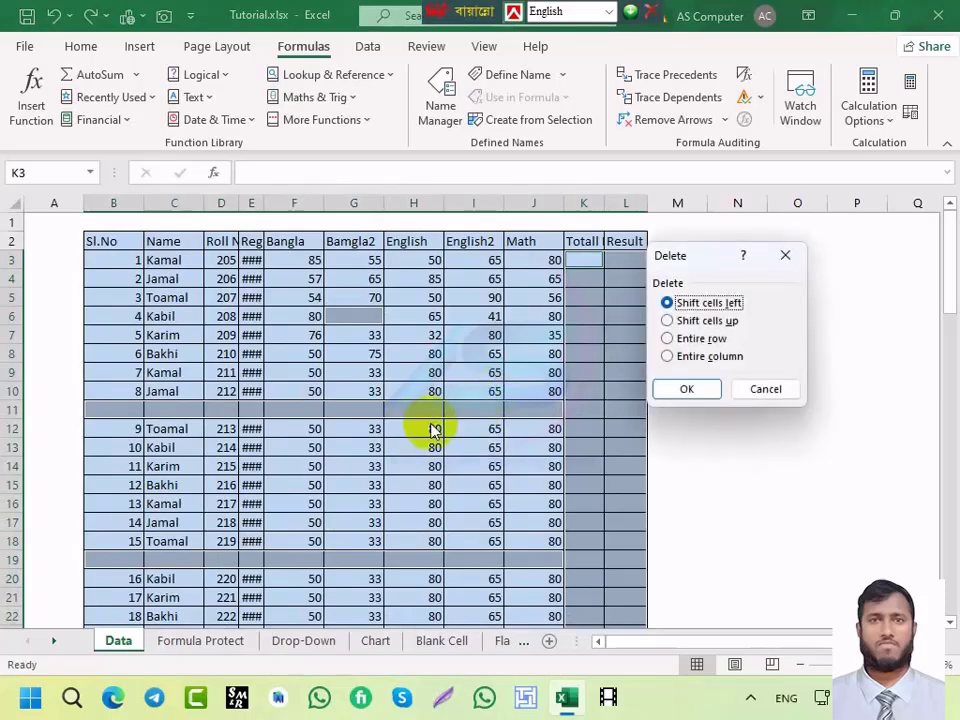
left_click_drag(670, 258, 697, 258)
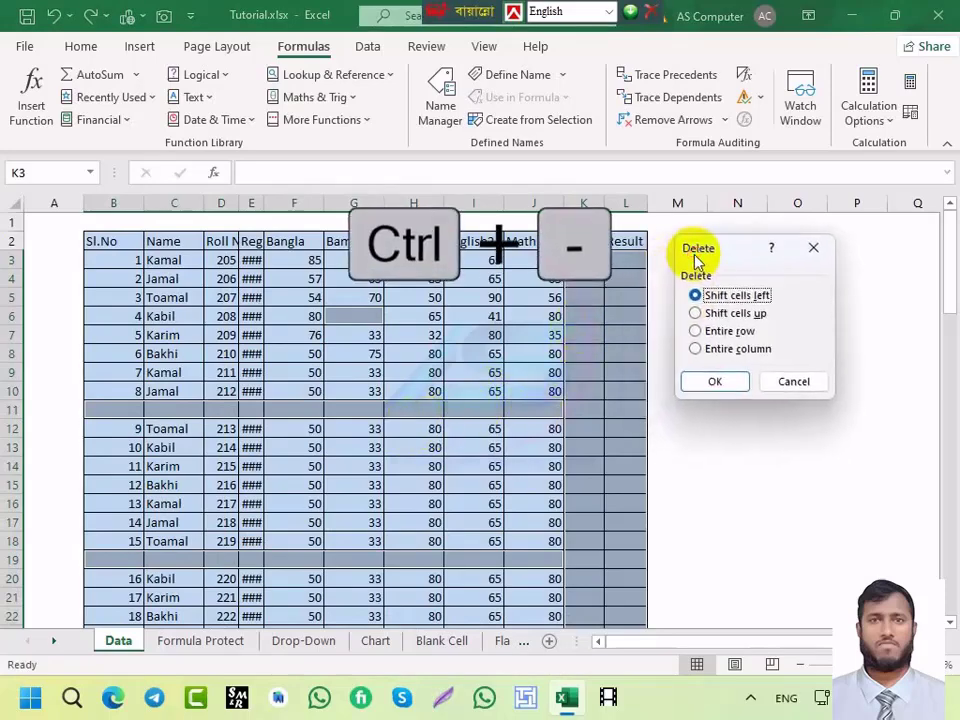
left_click(696, 332)
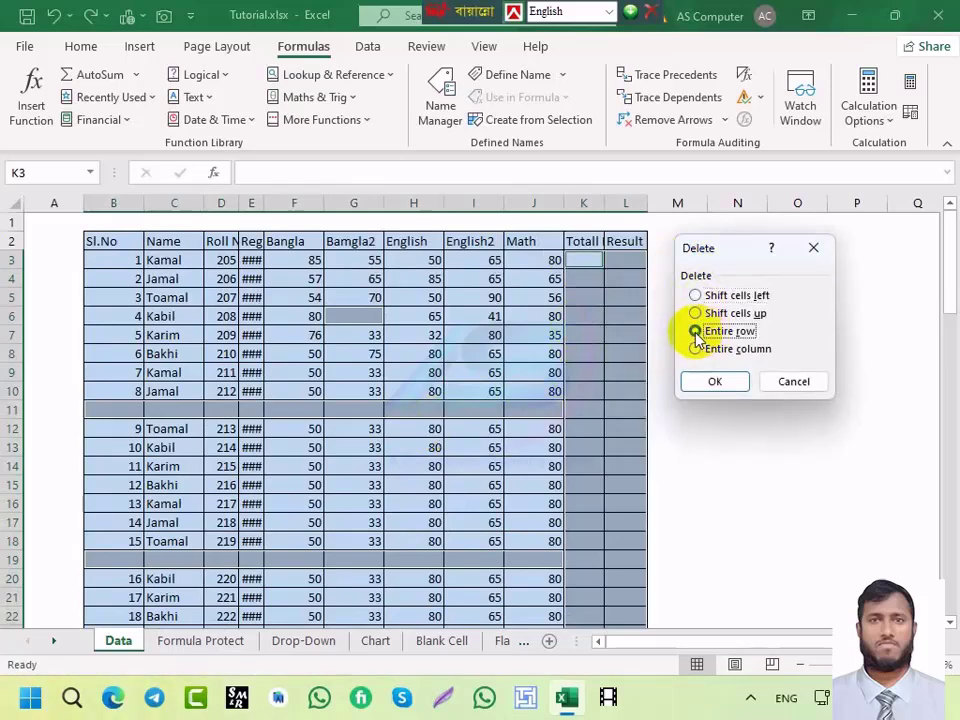
left_click(697, 392)
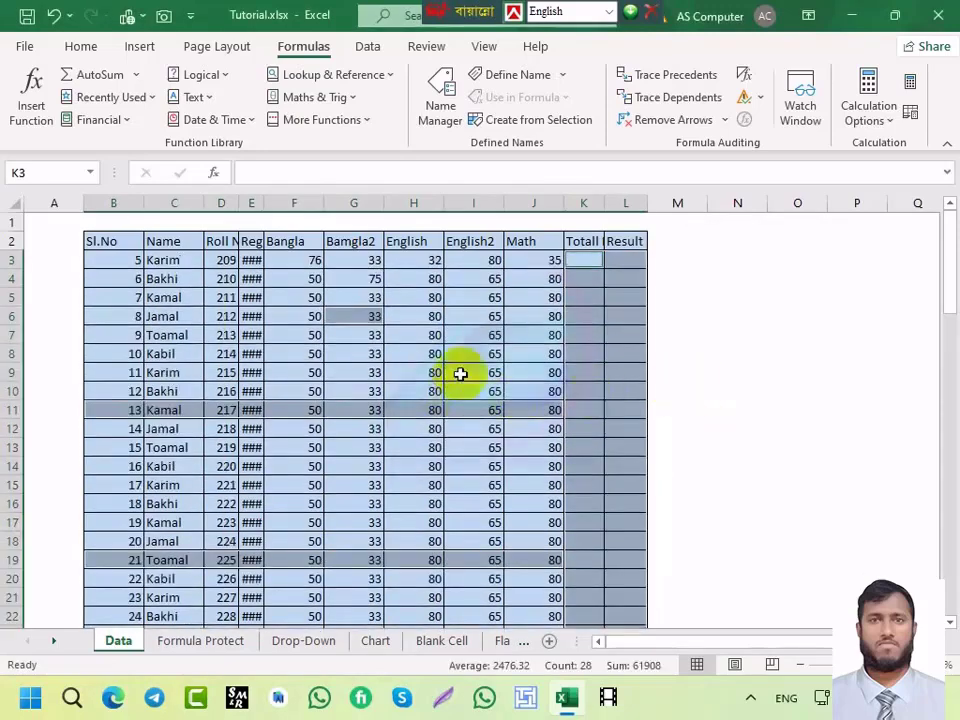
left_click(579, 340)
scroll(580, 345, "down", 12)
scroll(580, 345, "down", 3)
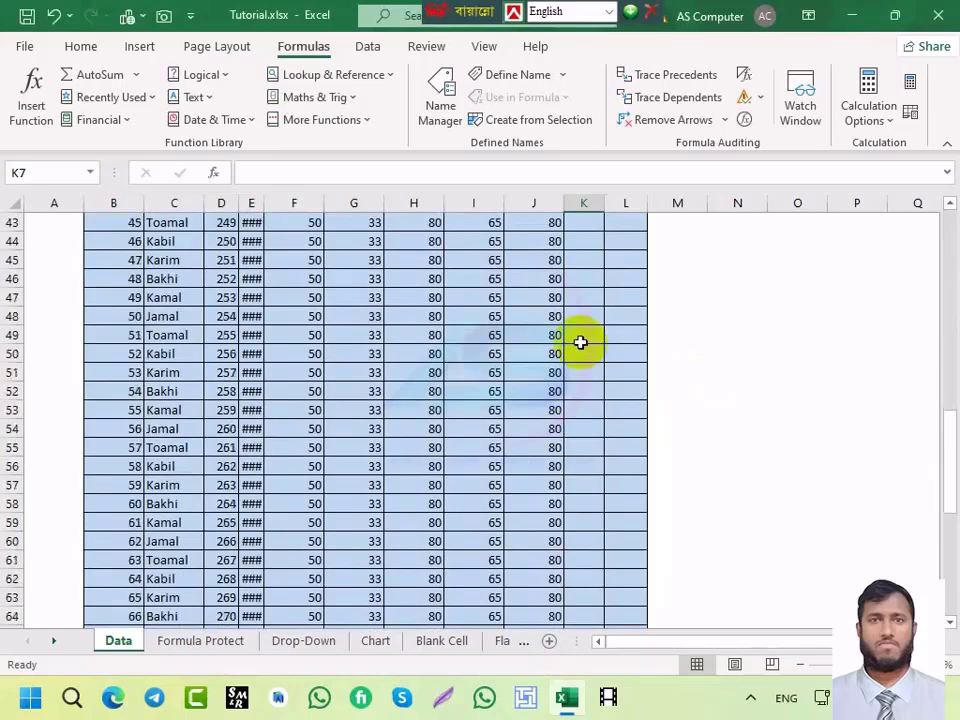
scroll(580, 343, "up", 15)
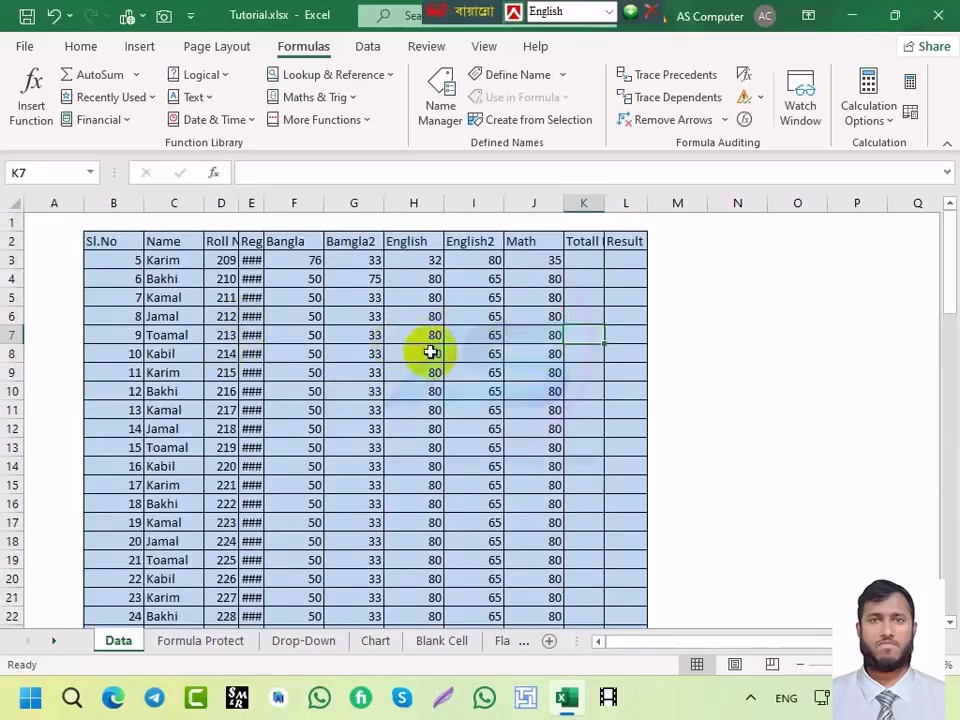
left_click(352, 201)
Step: Insert empty columns before Bamgla2 (column G) and before the roll numbers (column D)
key("ctrl+shift+plus")
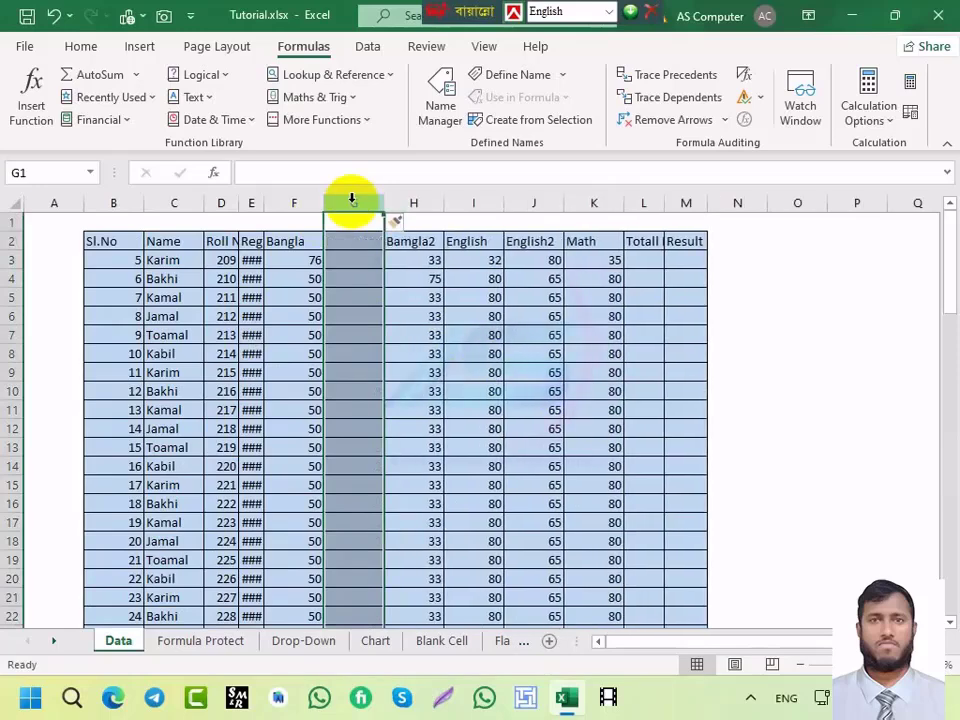
left_click(220, 203)
key("ctrl+shift+plus")
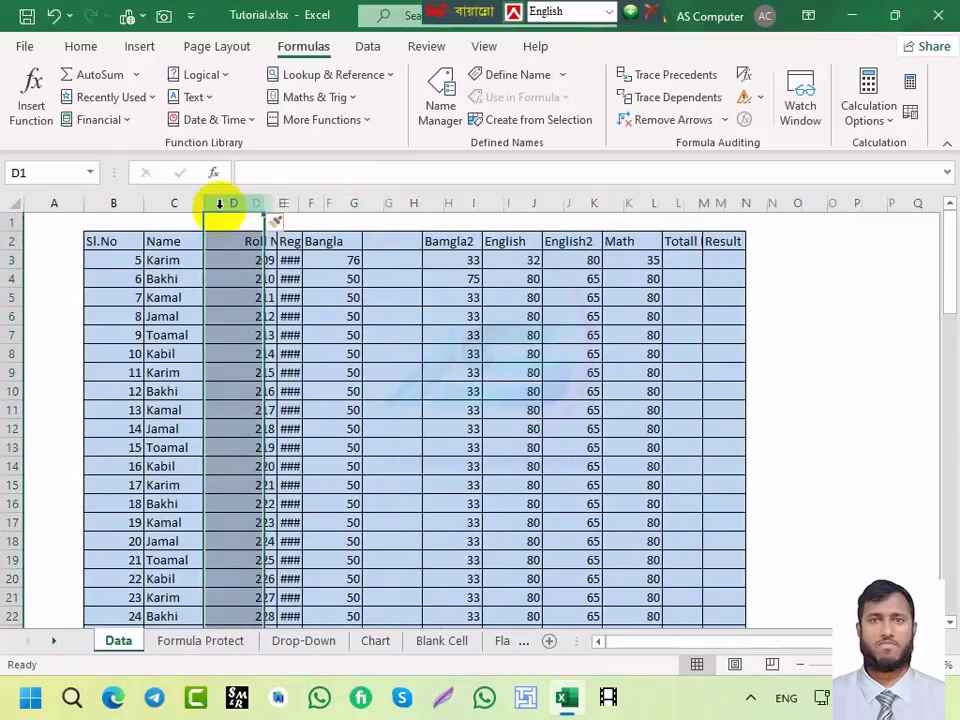
left_click(381, 313)
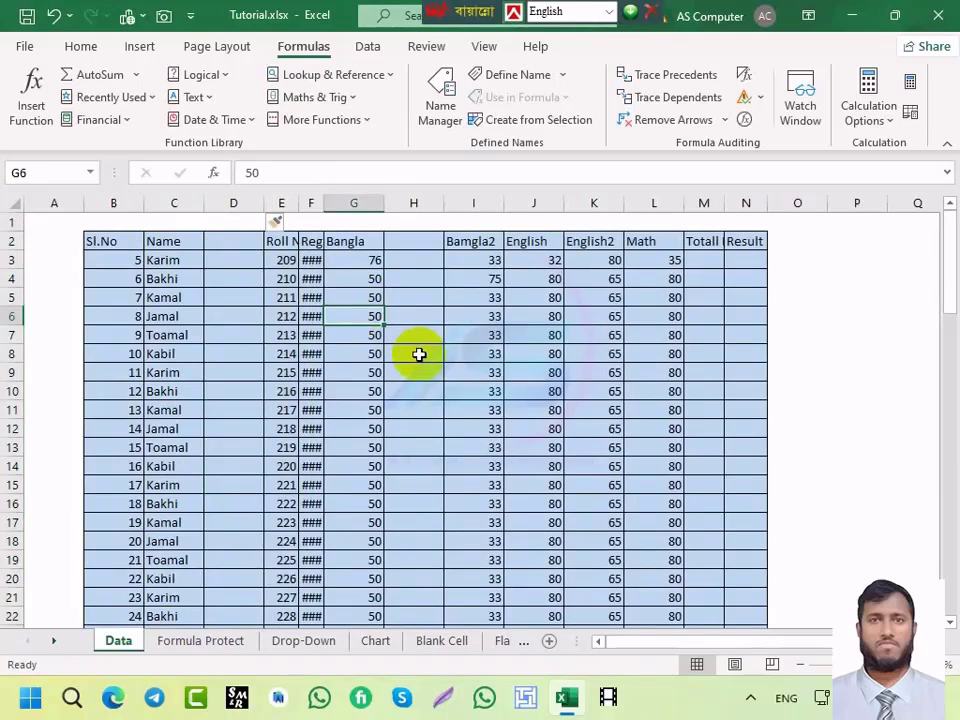
Step: Select the blank cells via Go To Special and delete their entire columns
key("ctrl+g")
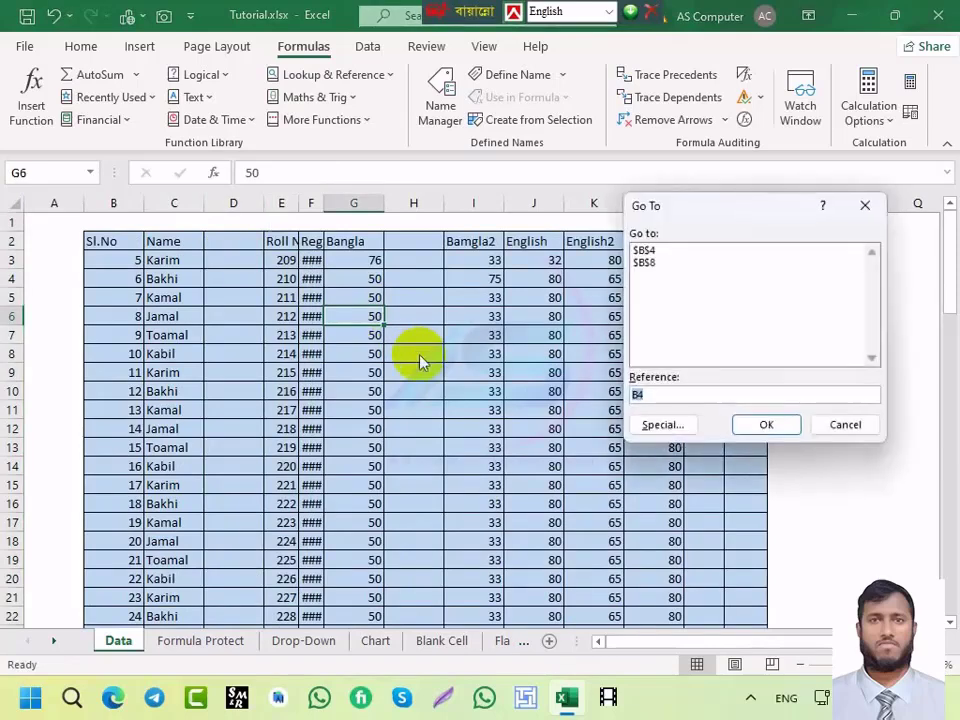
left_click(660, 424)
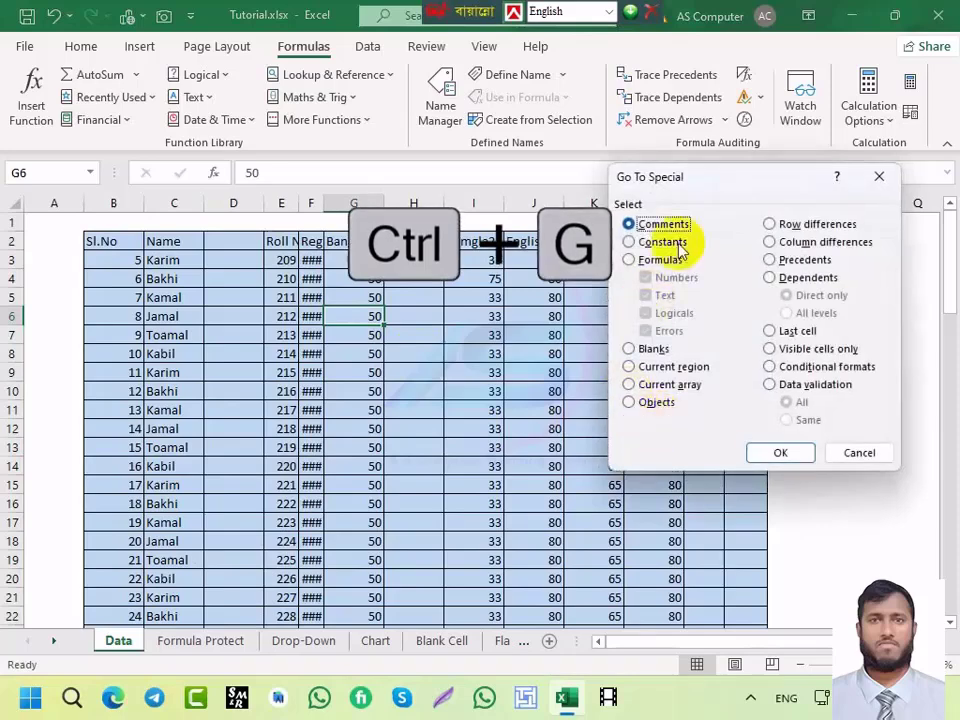
left_click(629, 350)
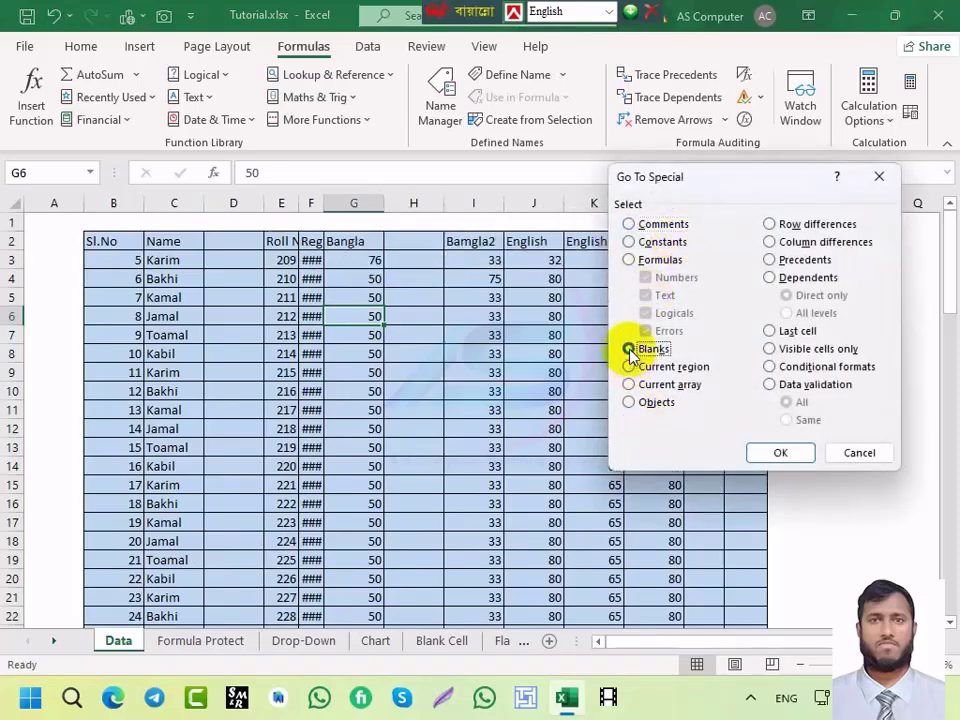
left_click(782, 454)
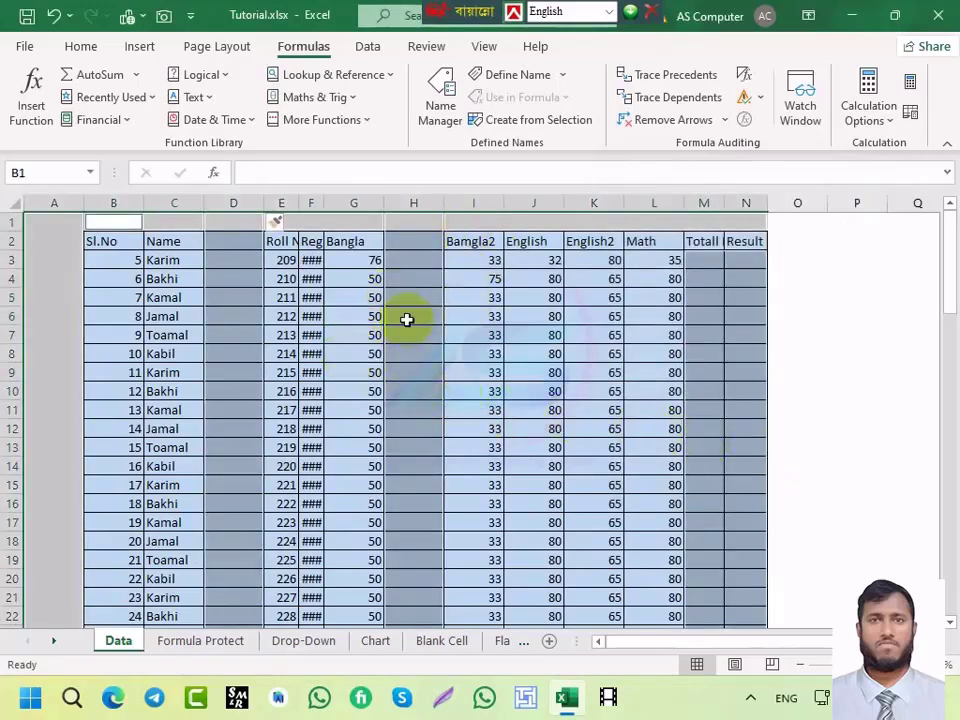
key("ctrl+minus")
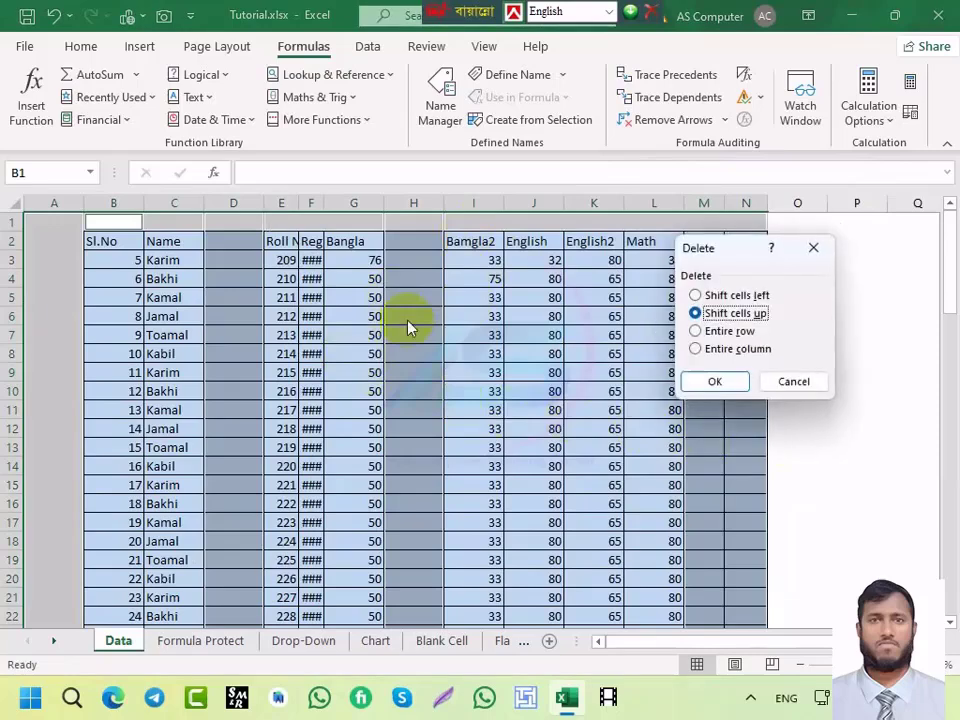
left_click(697, 350)
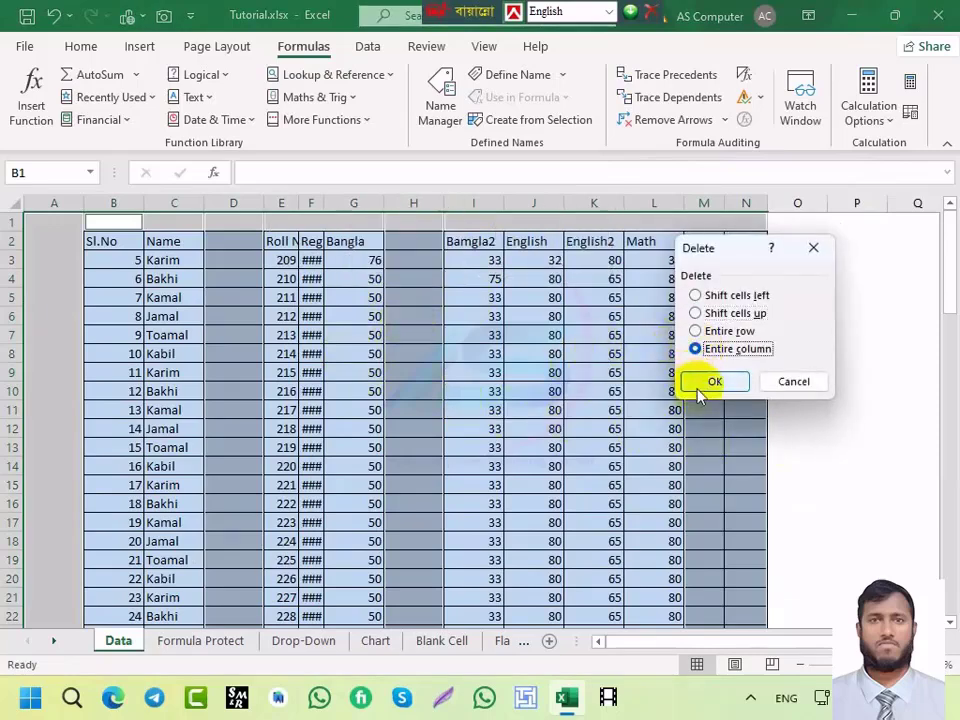
left_click(712, 383)
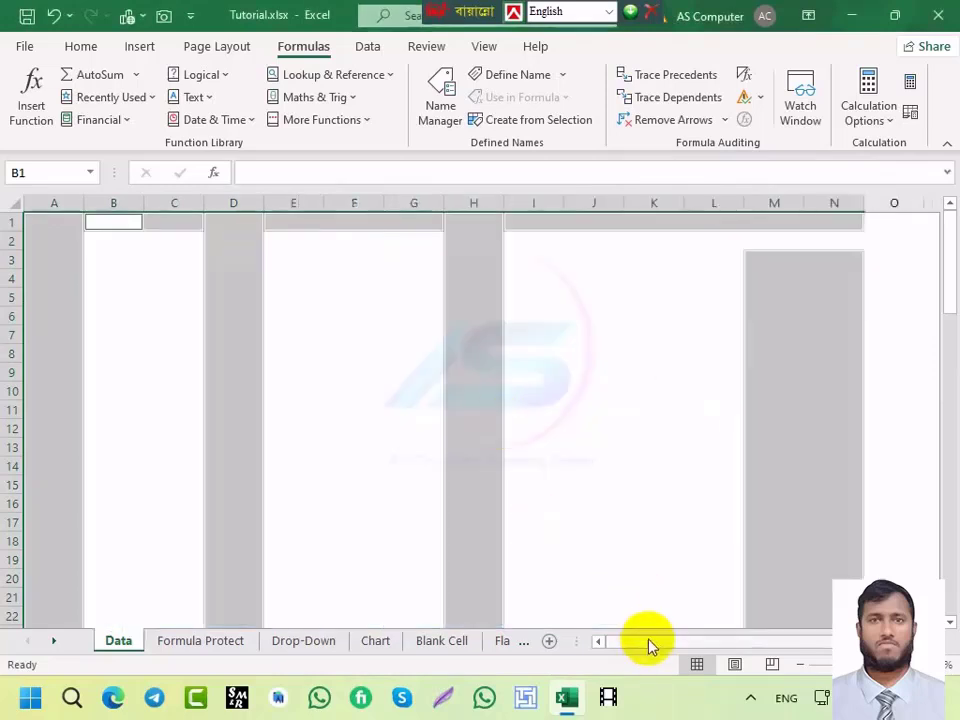
Step: Undo the column deletion to restore the table, then delete the empty row 1
left_click(594, 645)
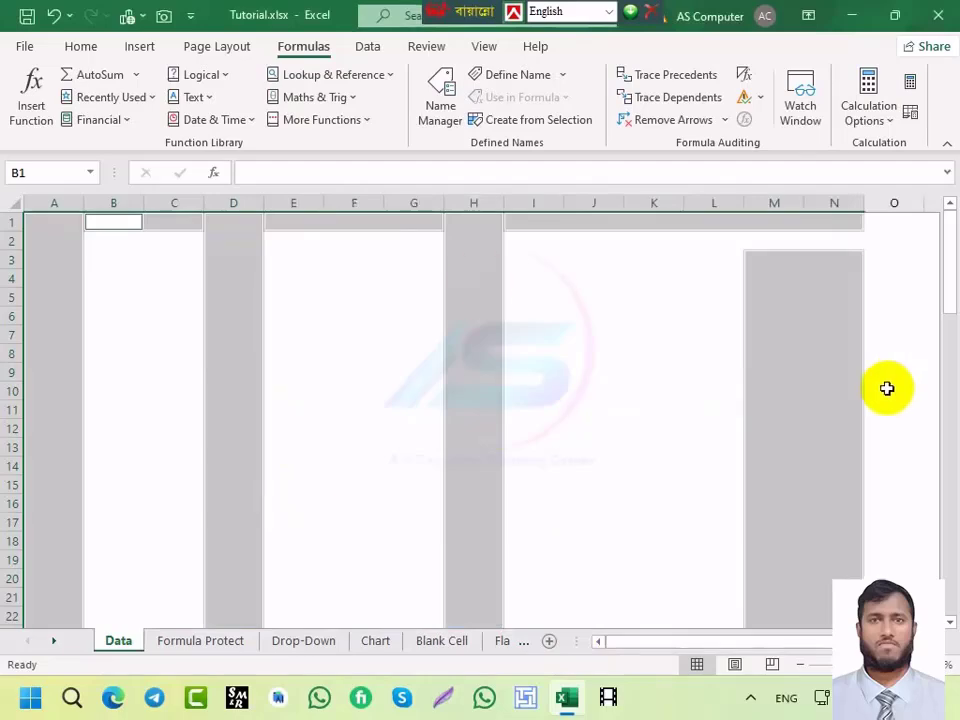
key("ctrl+z")
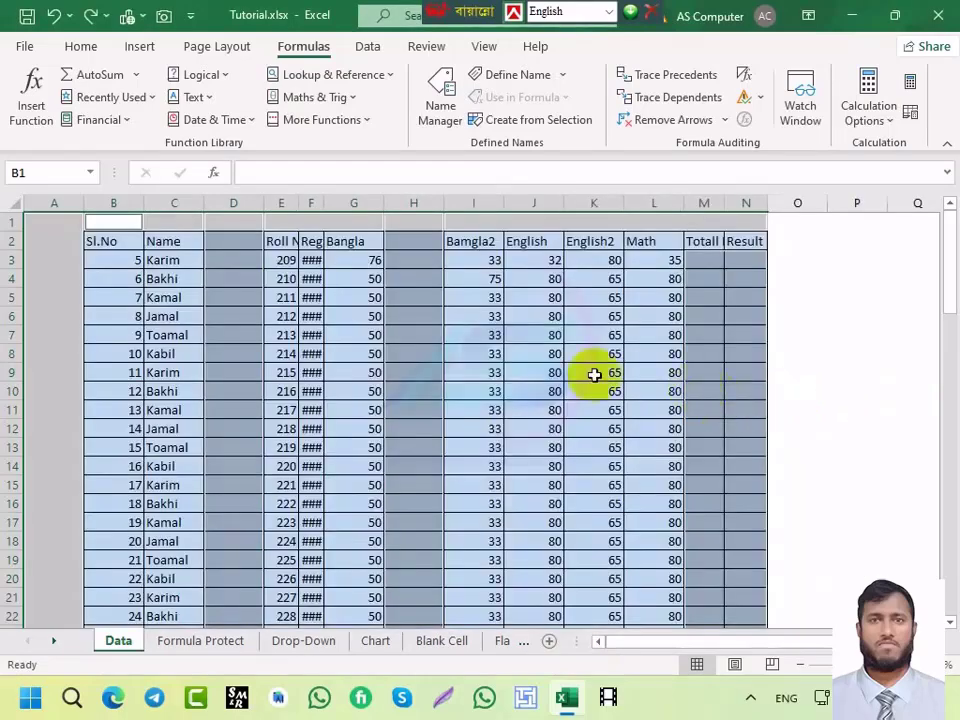
left_click(317, 222)
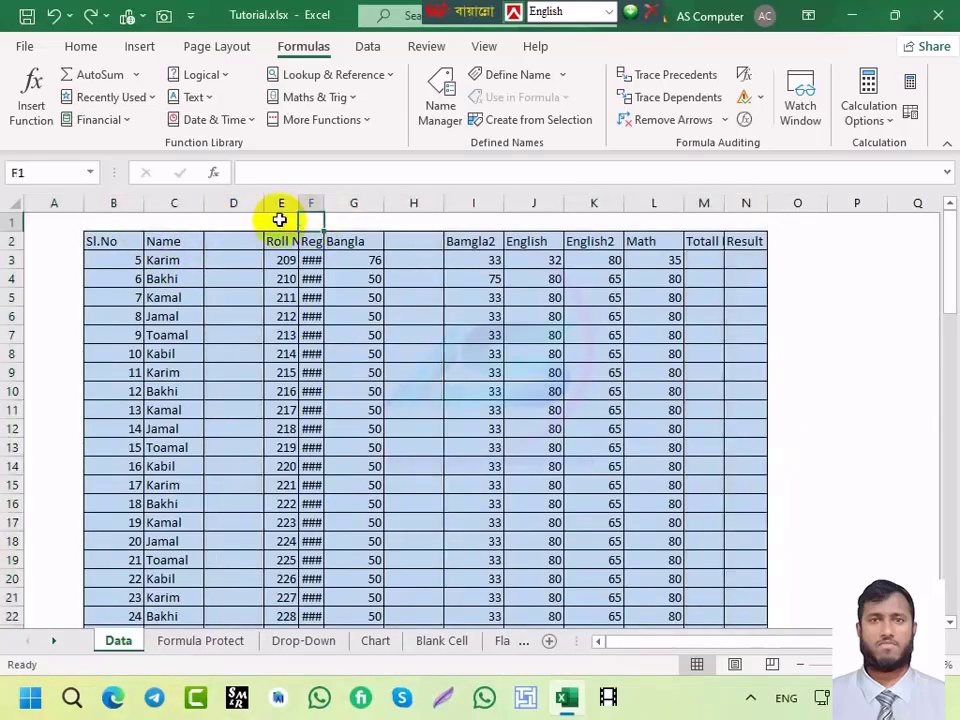
left_click(10, 222)
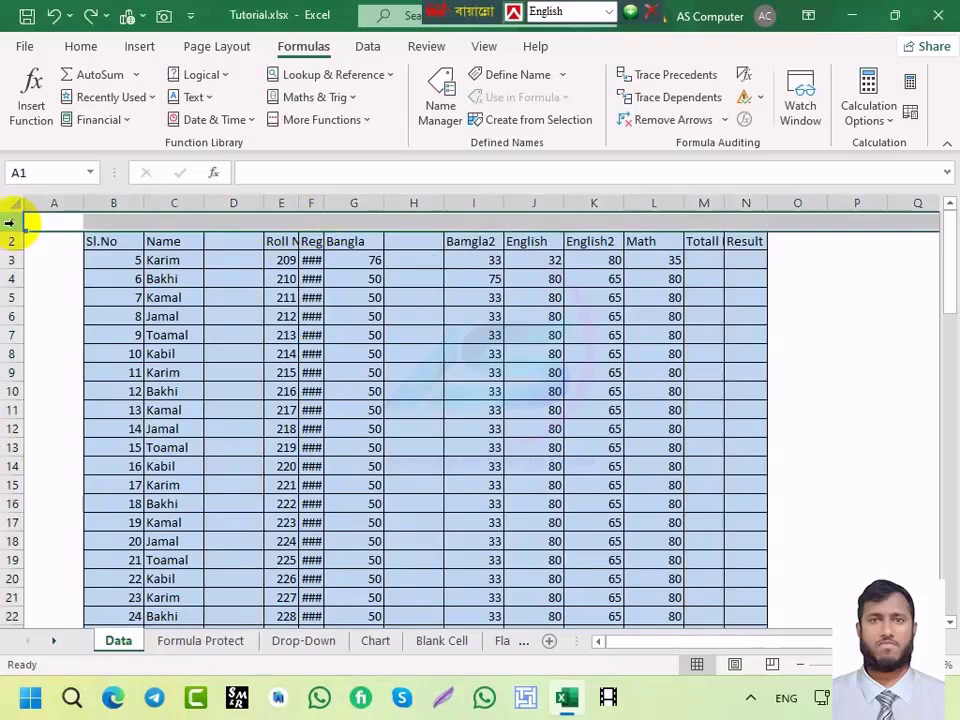
key("ctrl+minus")
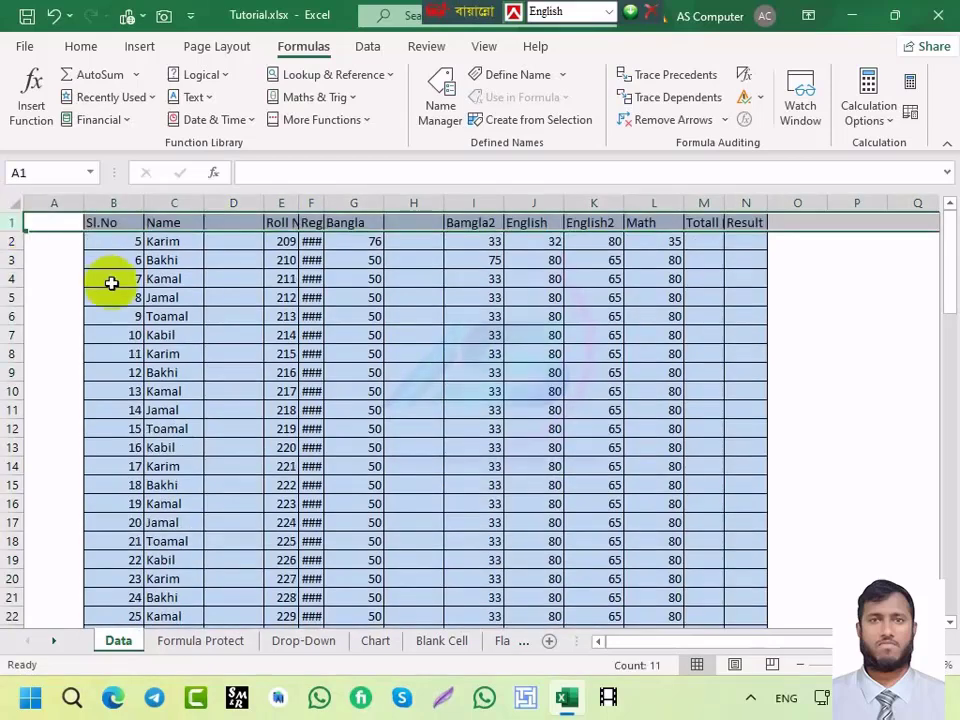
left_click(238, 241)
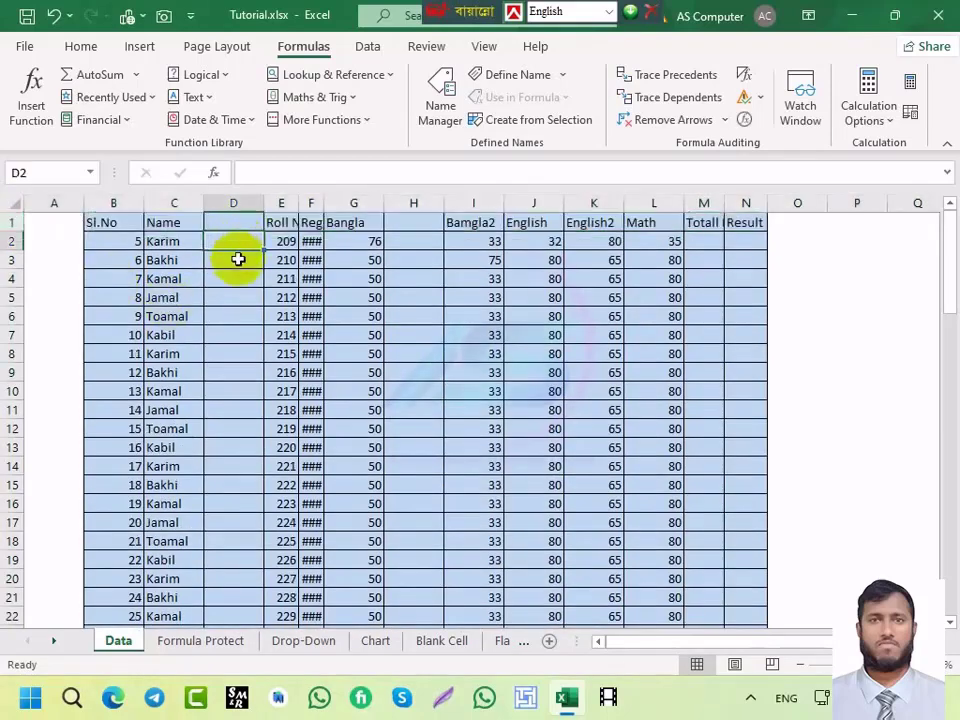
Step: Select blanks via Go To Special, delete their entire columns, and autofit column B
key("ctrl+g")
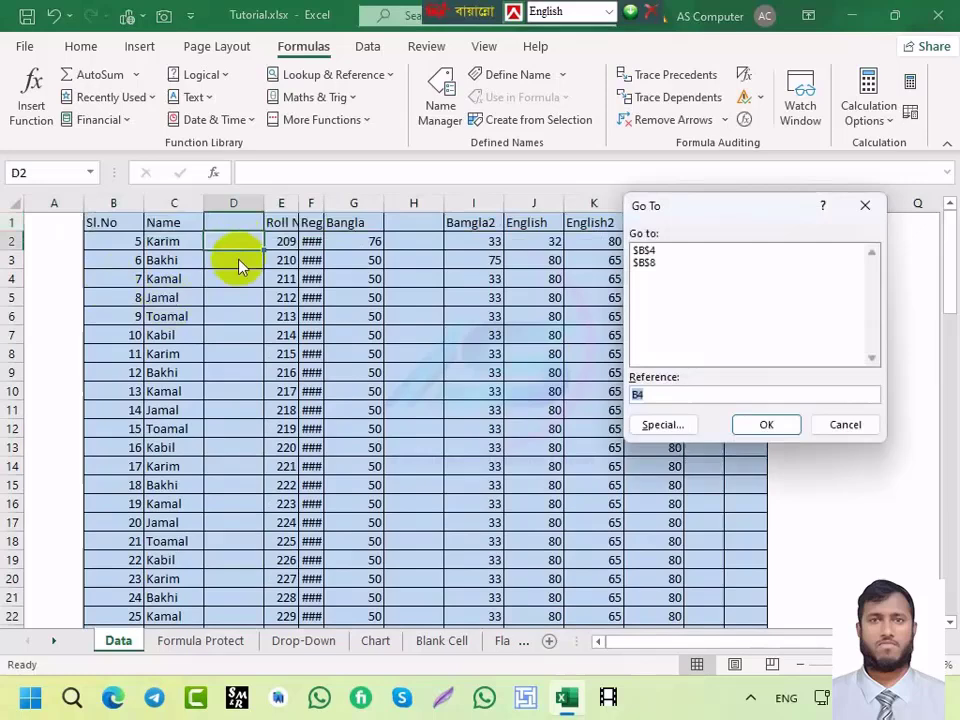
left_click(655, 426)
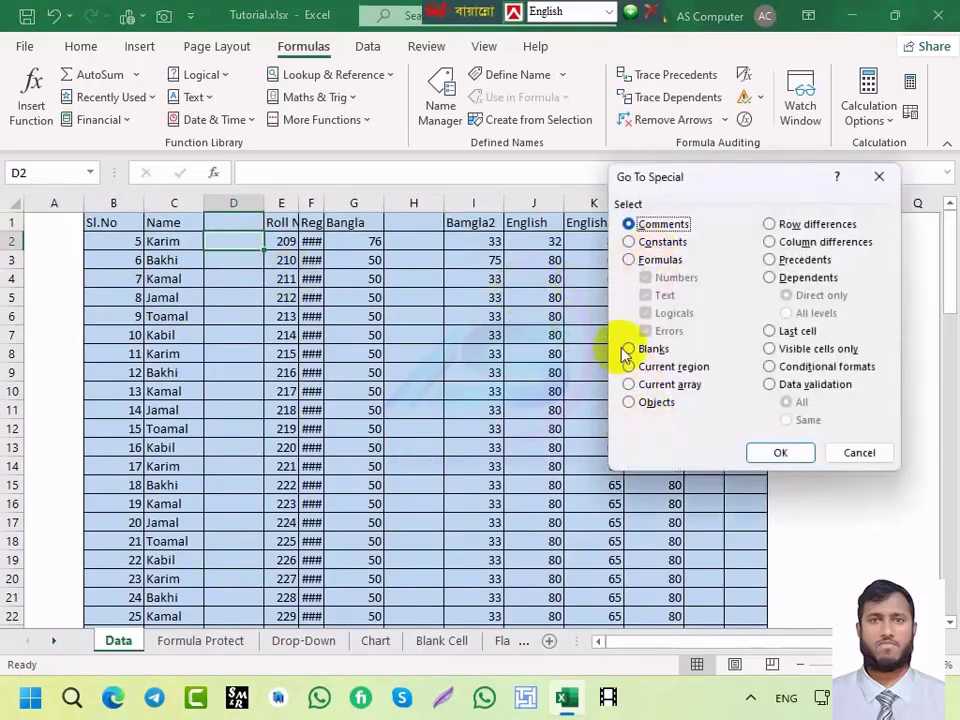
left_click(627, 349)
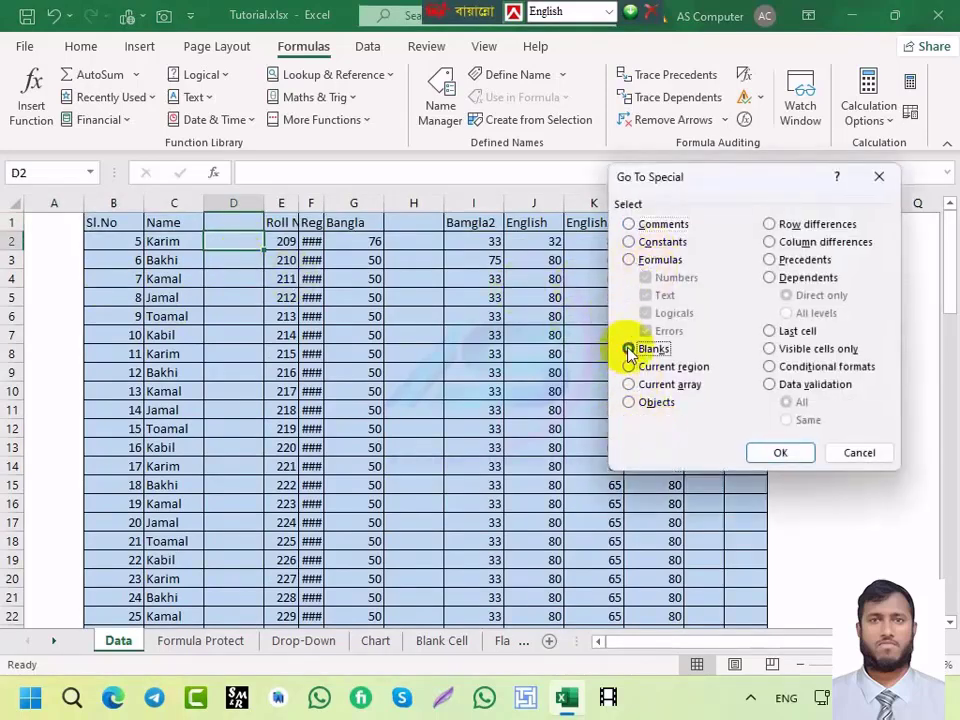
left_click(778, 453)
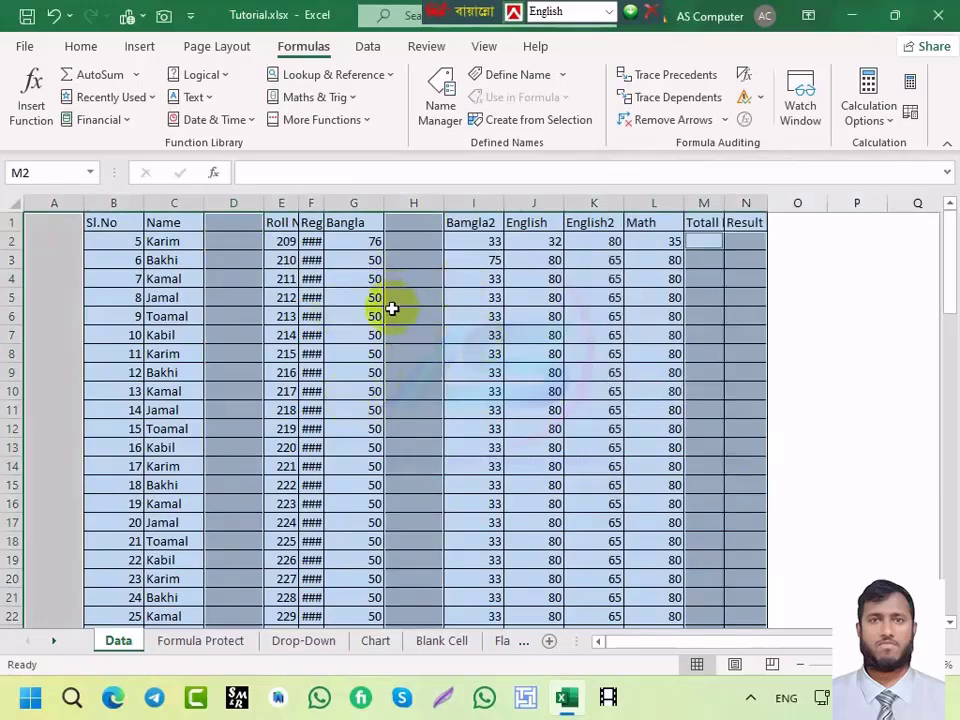
key("ctrl+minus")
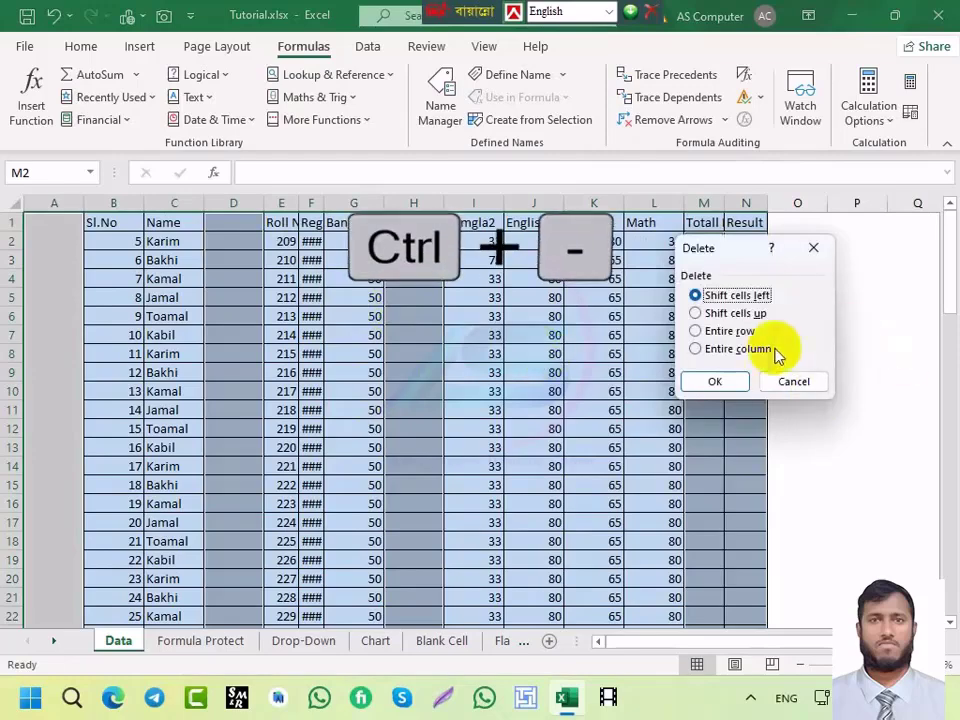
left_click(740, 350)
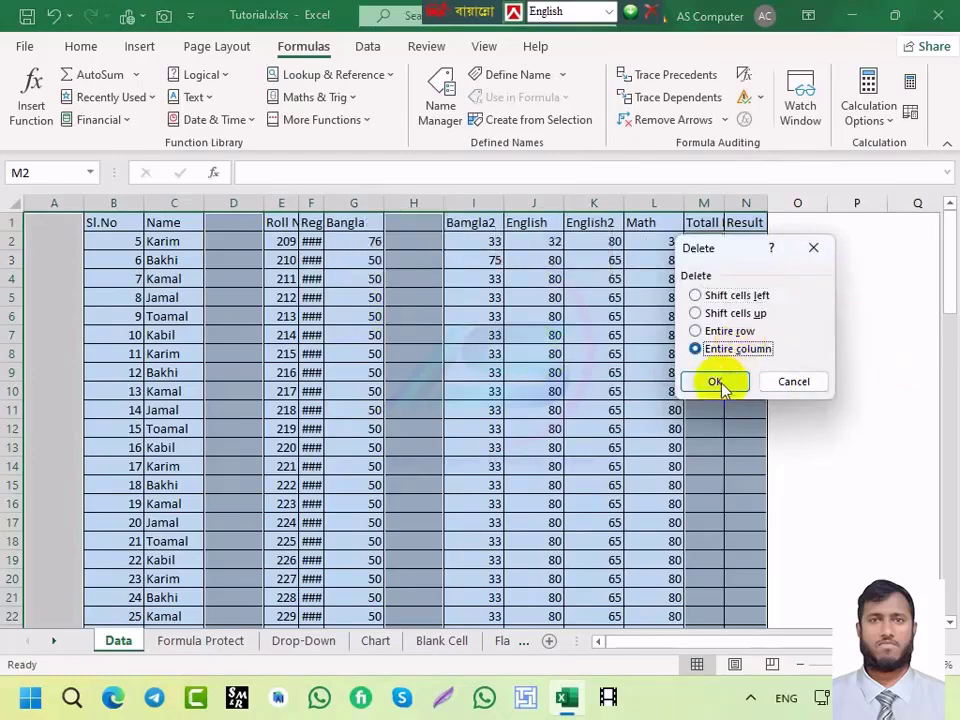
left_click(720, 382)
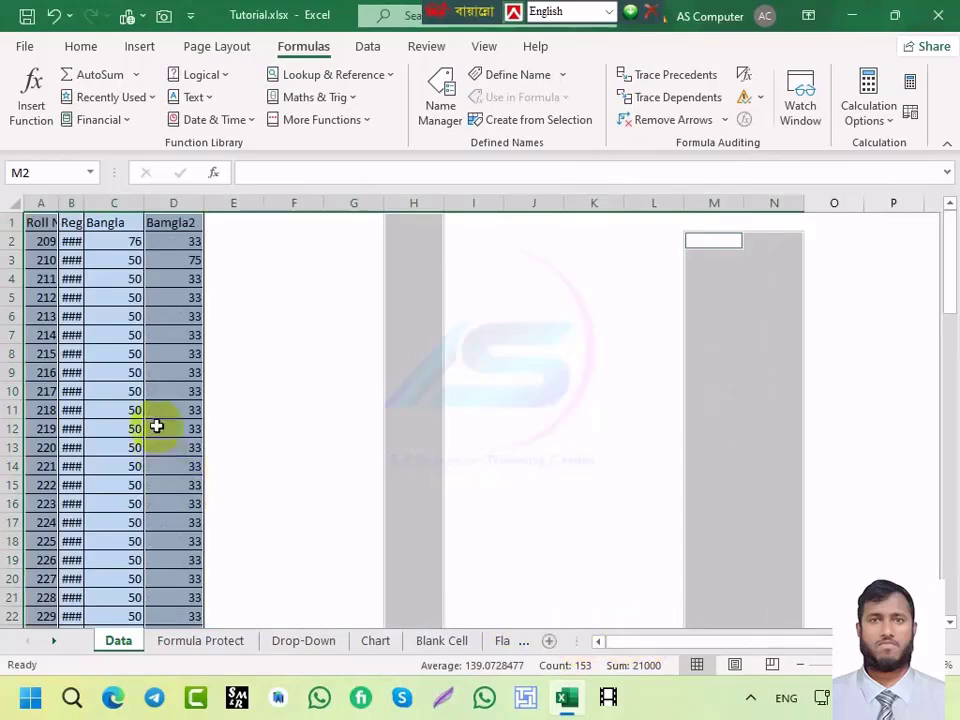
double_click(80, 199)
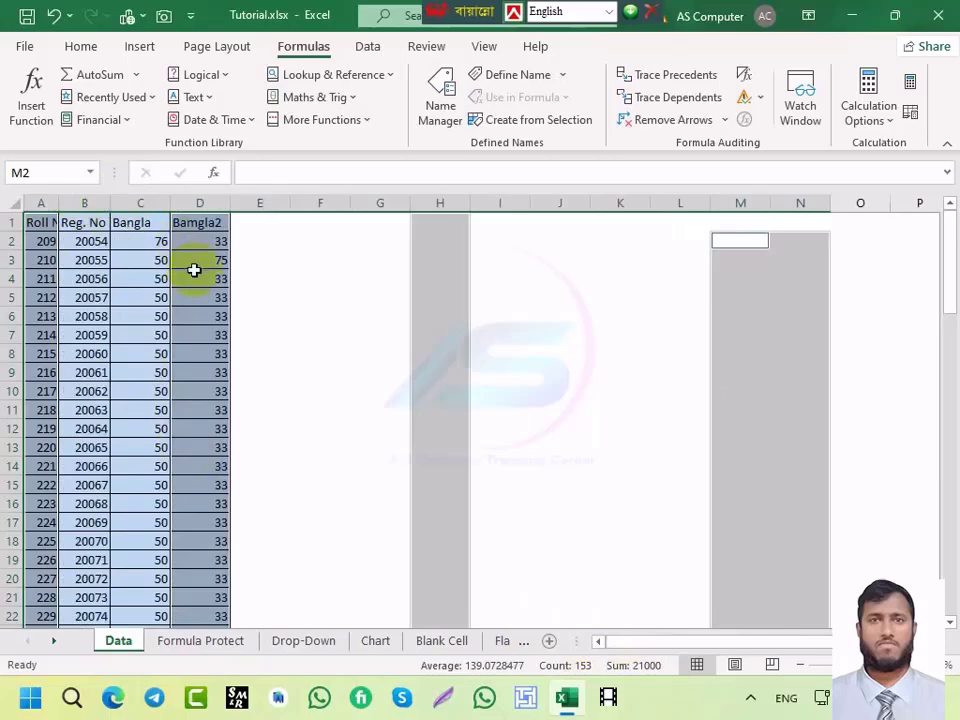
Step: Undo the column deletion and delete the Totall Mark and Result columns M:N
key("ctrl+z")
key("ctrl+z")
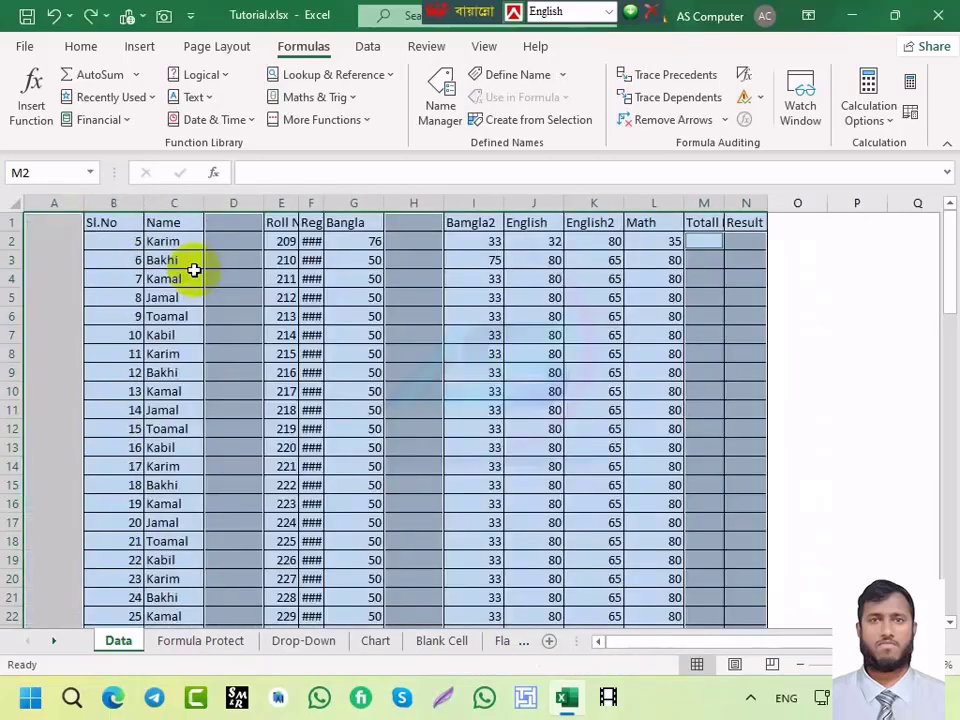
left_click(690, 317)
left_click(715, 201)
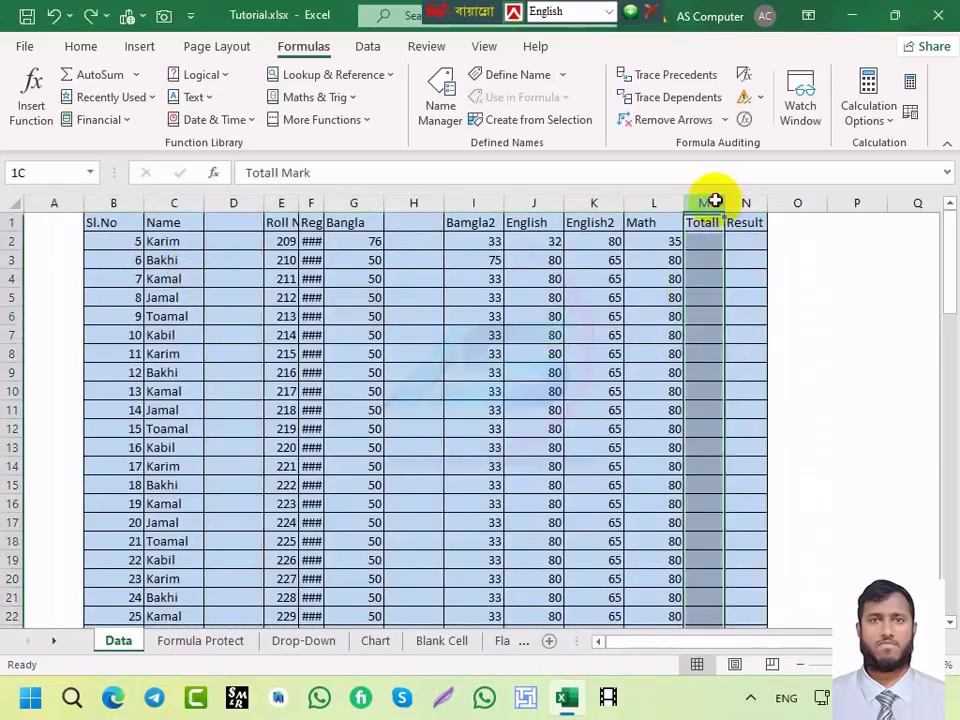
left_click_drag(715, 201, 741, 199)
key("ctrl+minus")
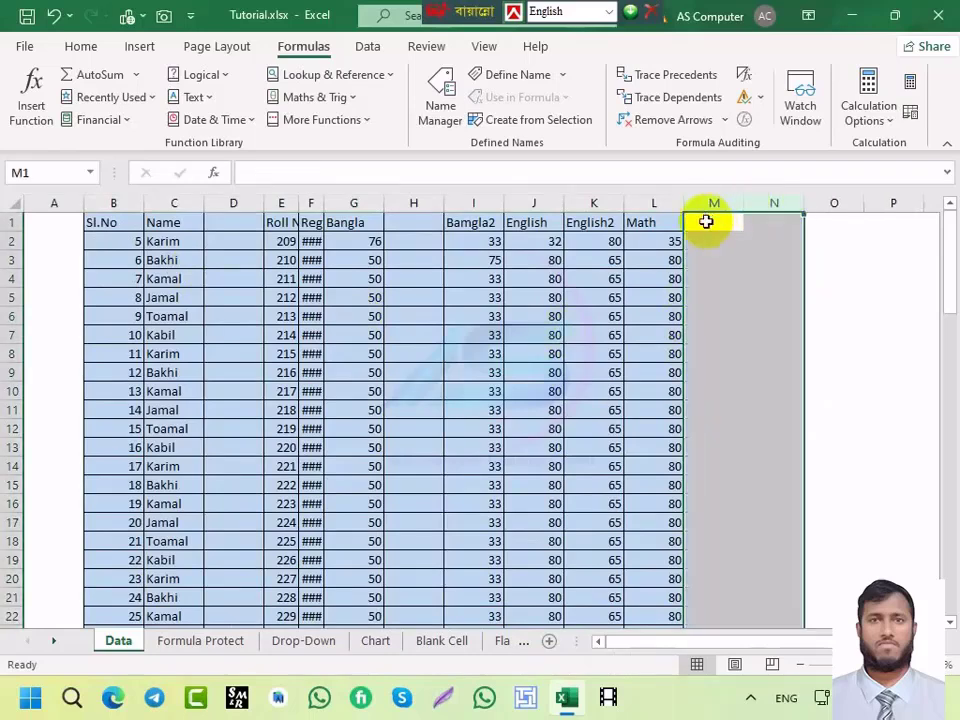
left_click(583, 313)
Step: Select the blank cells from D5 with Go To Special, then clear the selection
left_click(251, 290)
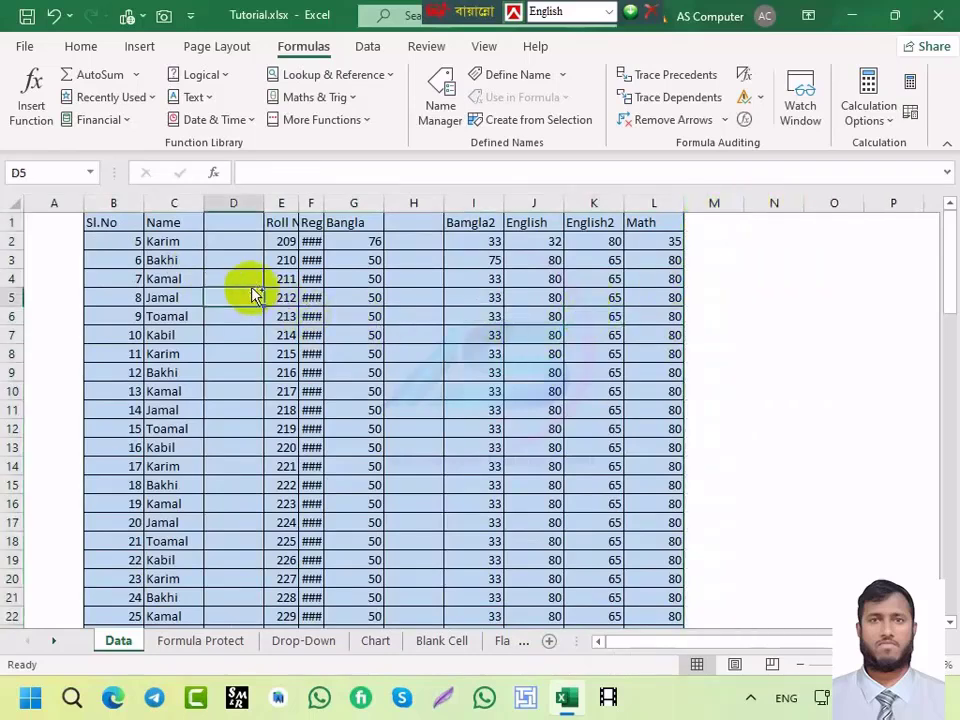
key("ctrl+g")
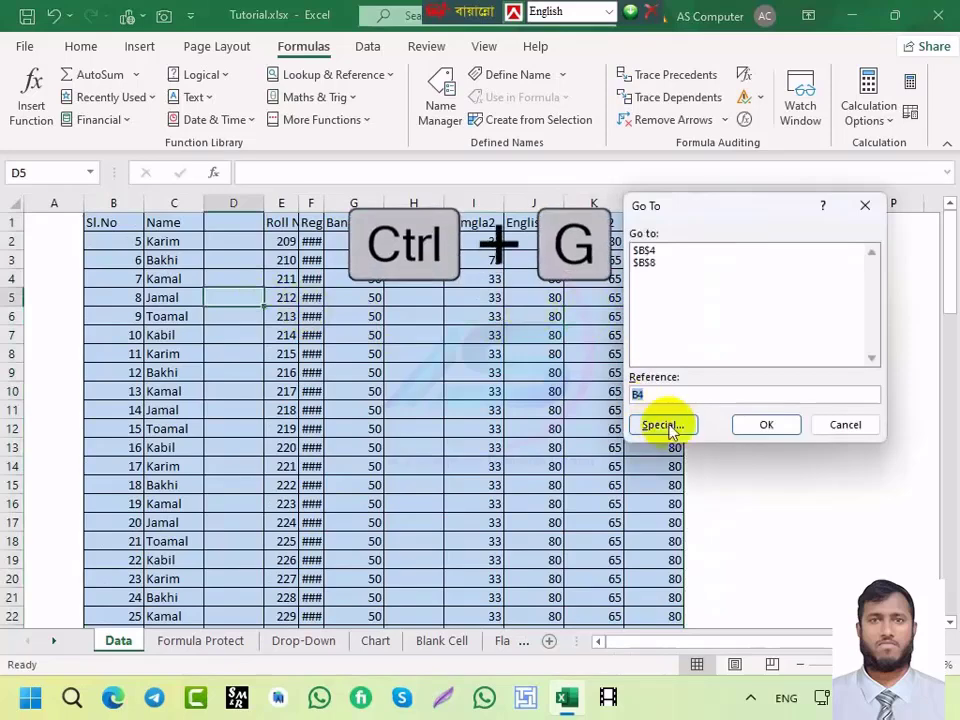
left_click(663, 425)
left_click(630, 349)
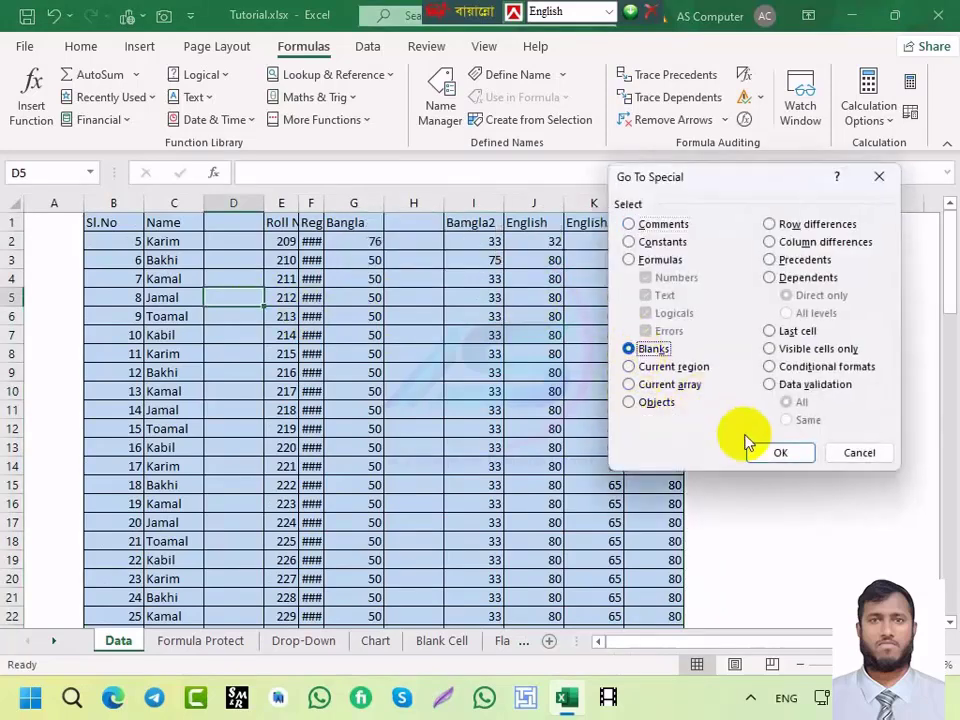
left_click(781, 453)
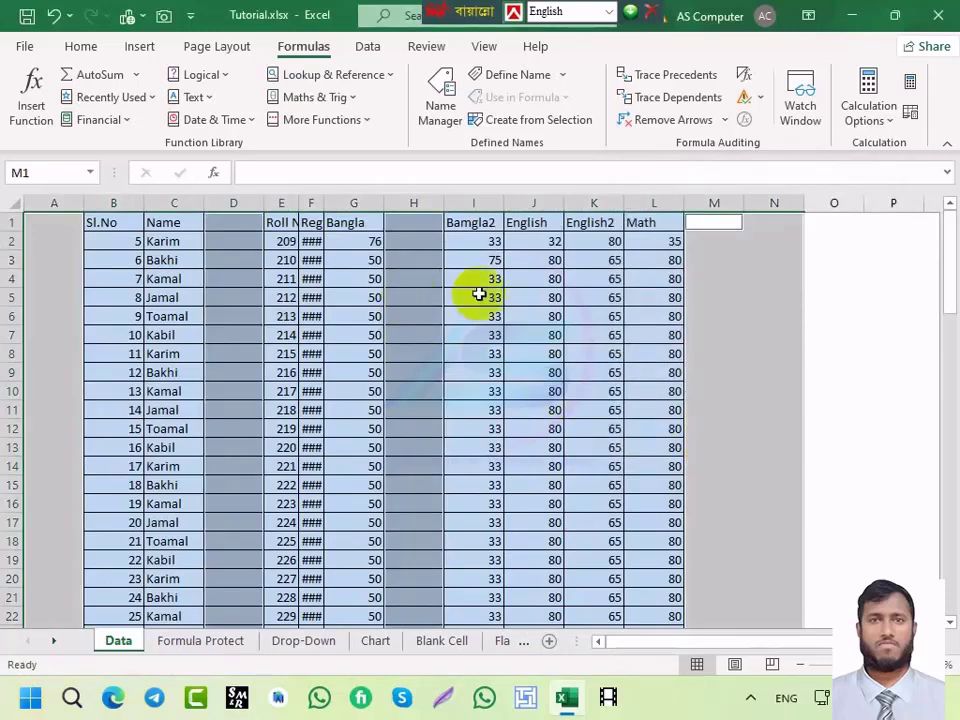
left_click(533, 297)
Step: Select the marks table range B1:L76 and open Go To
left_click(108, 224)
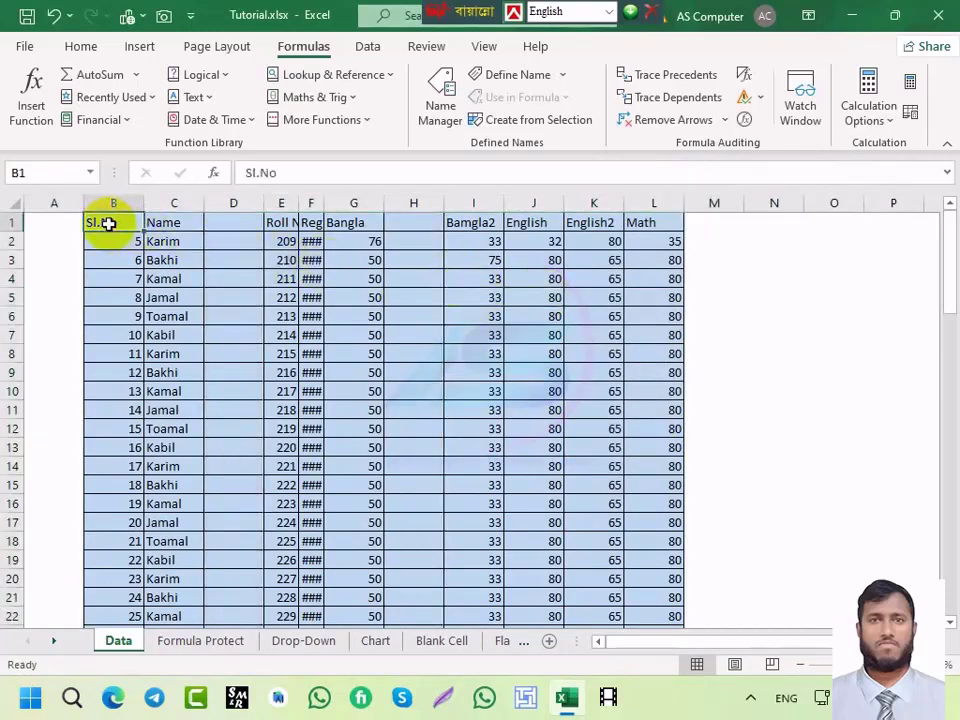
key("shift+Right")
key("shift+Right")
key("shift+Right")
key("shift+Right")
key("shift+Right")
key("shift+Right")
key("shift+Right")
key("shift+Right")
key("shift+Right")
key("shift+Right")
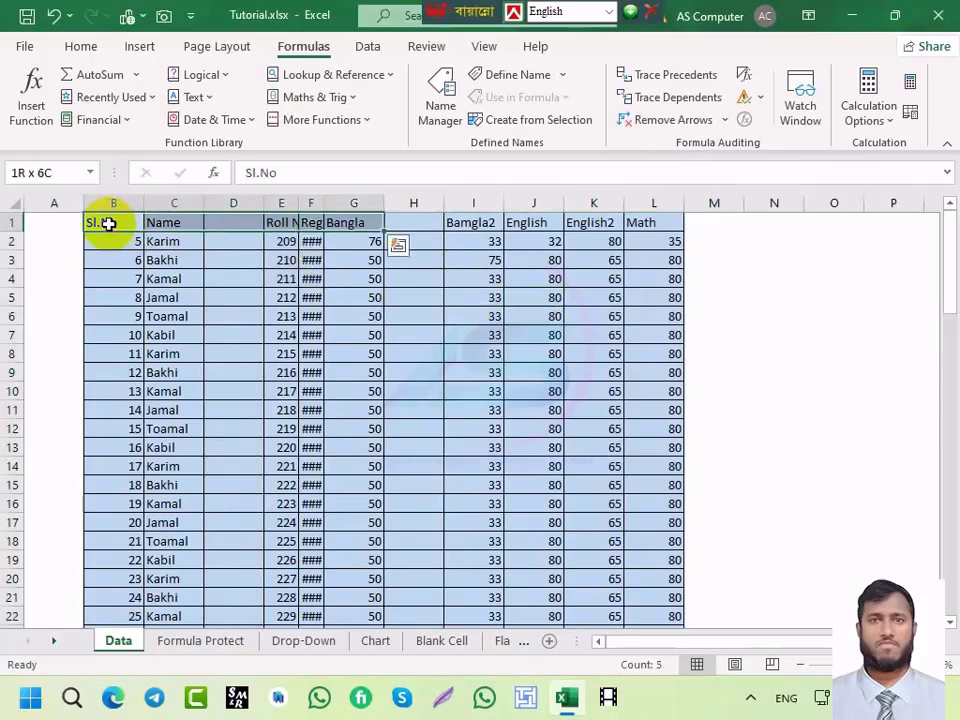
key("ctrl+shift+Right")
key("ctrl+shift+Left")
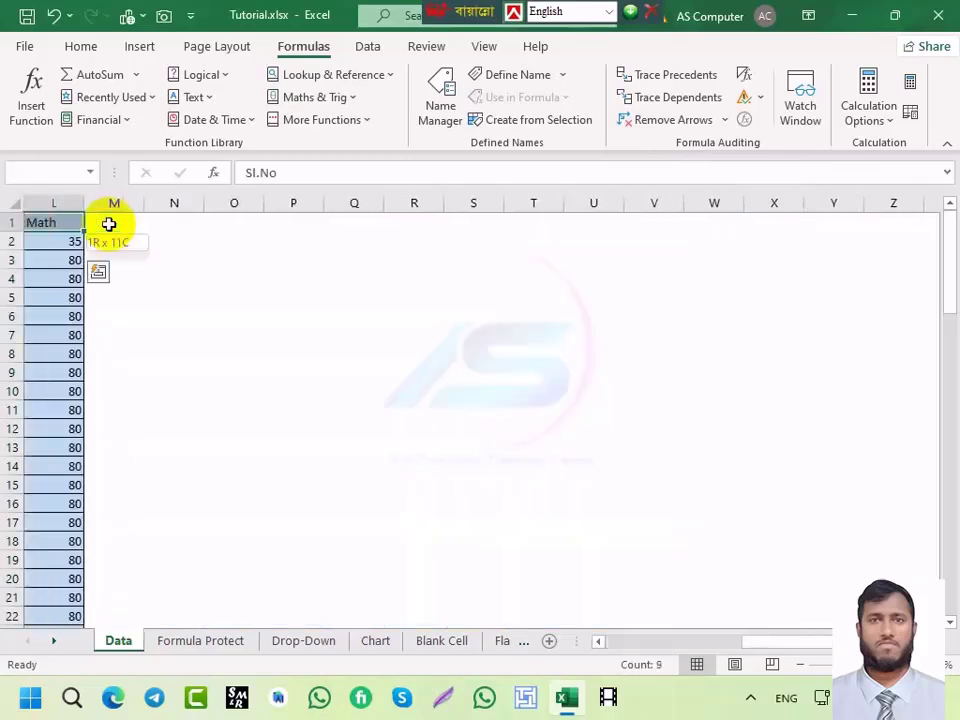
key("ctrl+shift+Down")
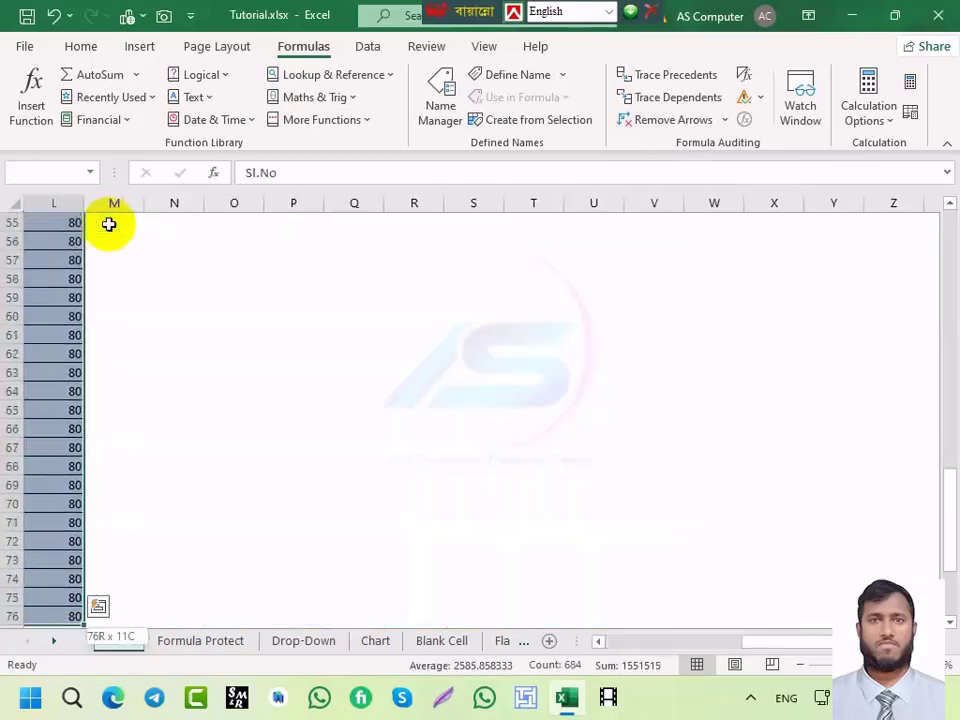
left_click_drag(776, 643, 625, 646)
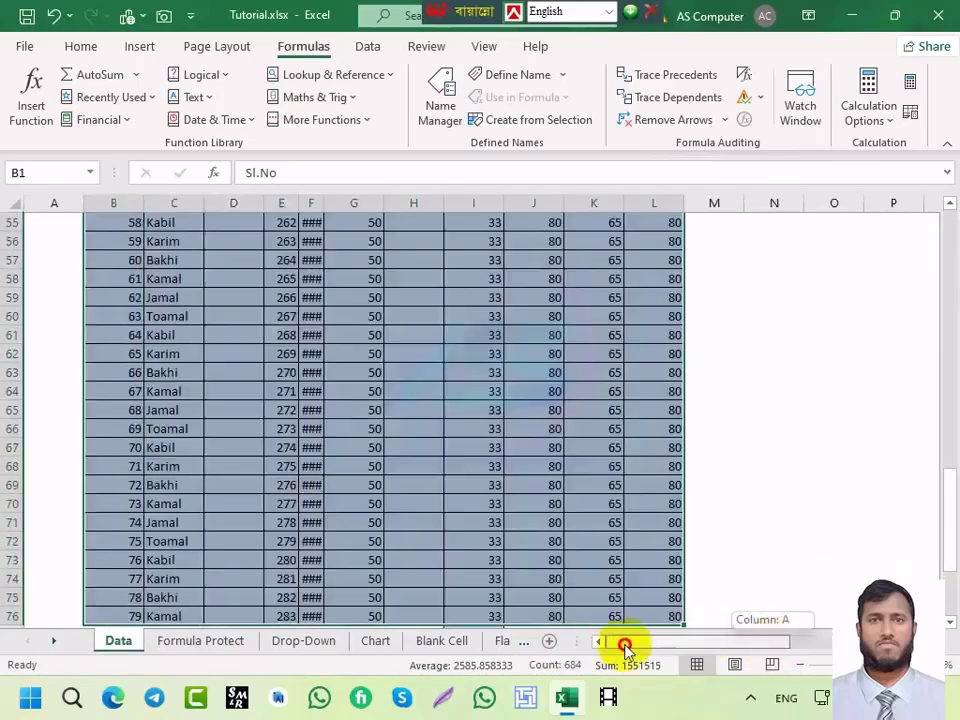
scroll(455, 455, "up", 4)
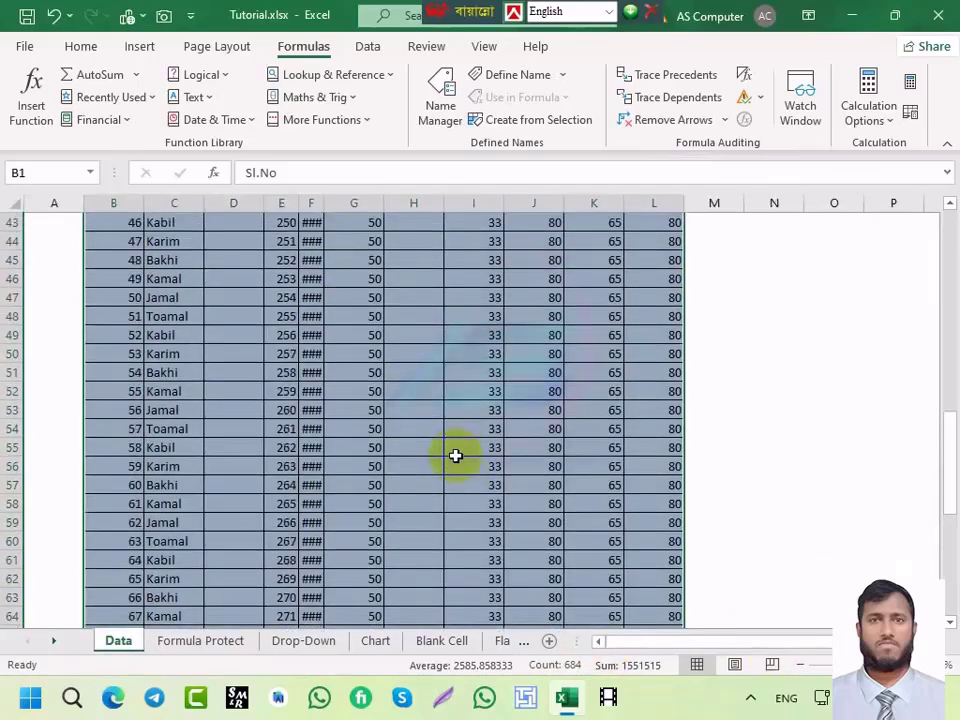
key("ctrl+g")
Step: Select the blanks with Go To Special and delete the entire columns D and H
left_click(658, 424)
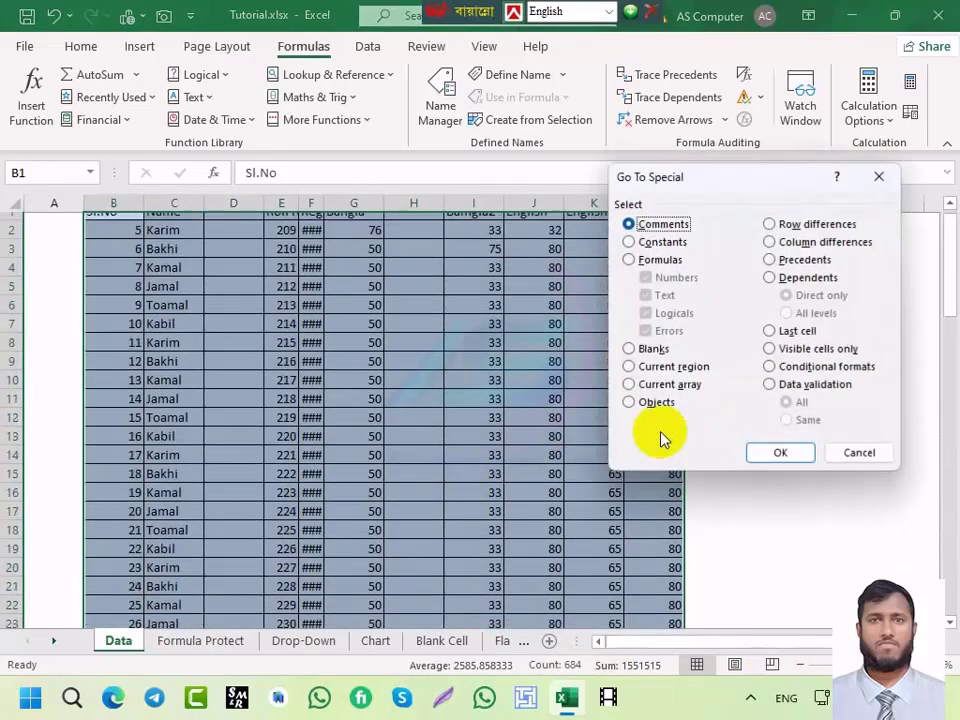
left_click(650, 349)
left_click(768, 454)
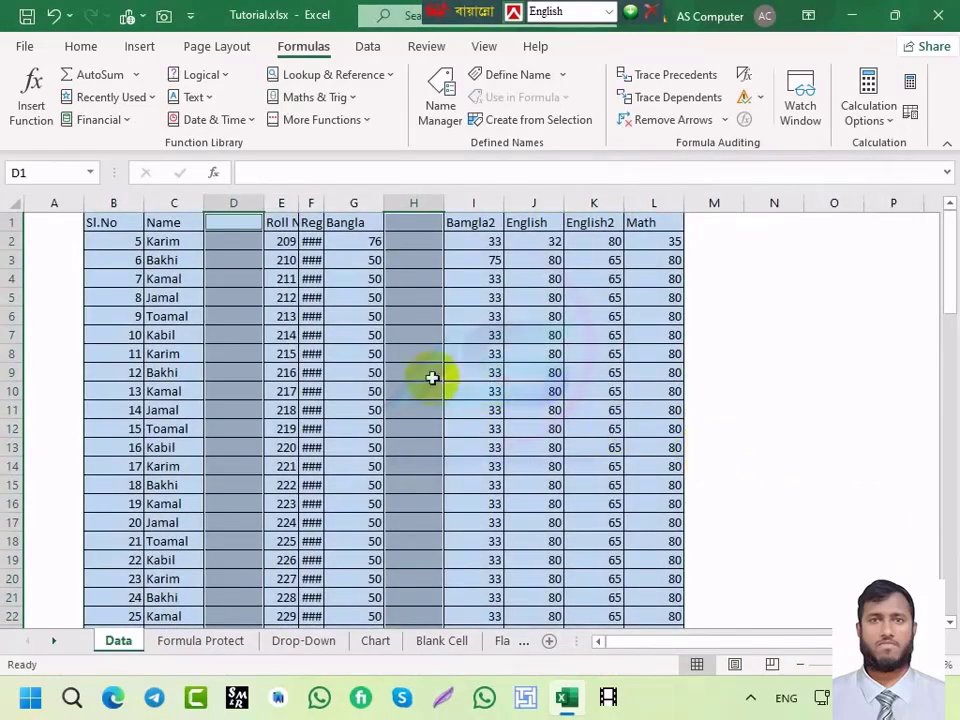
key("ctrl+minus")
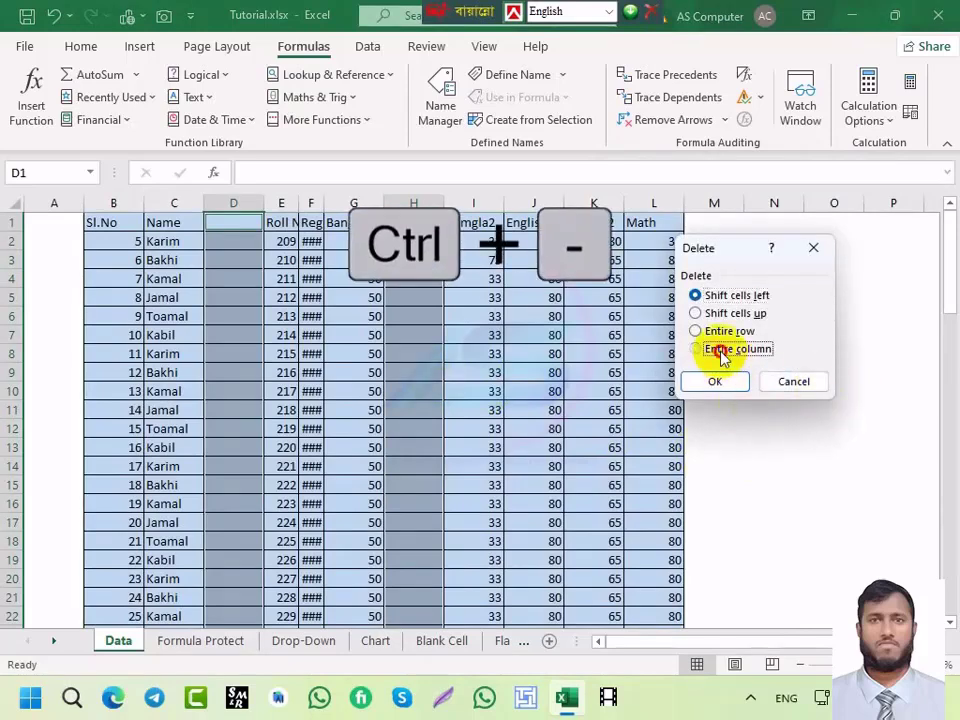
left_click(721, 350)
left_click(714, 381)
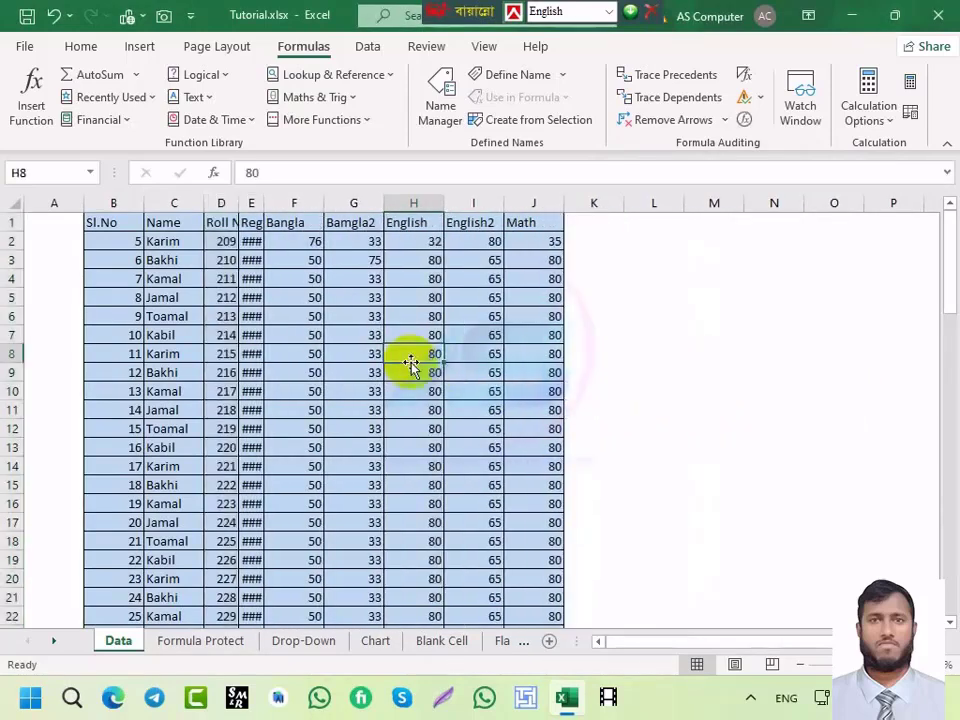
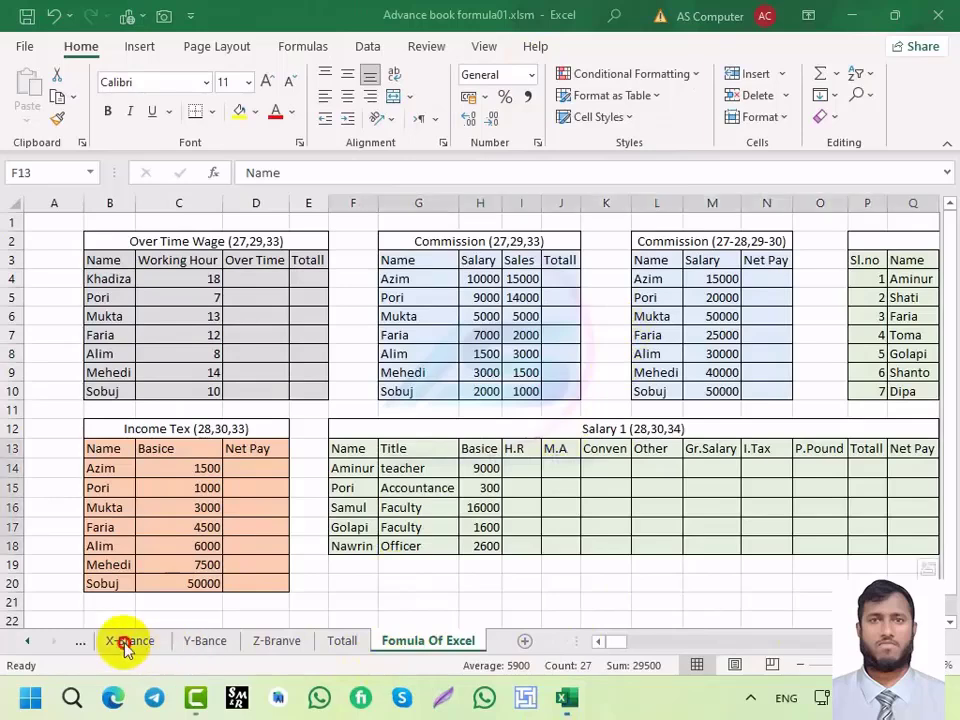
Step: Look through the Y-Bance, Z-Branve, Totall and Fomula Of Excel sheets, ending on Totall
left_click(199, 643)
left_click(273, 645)
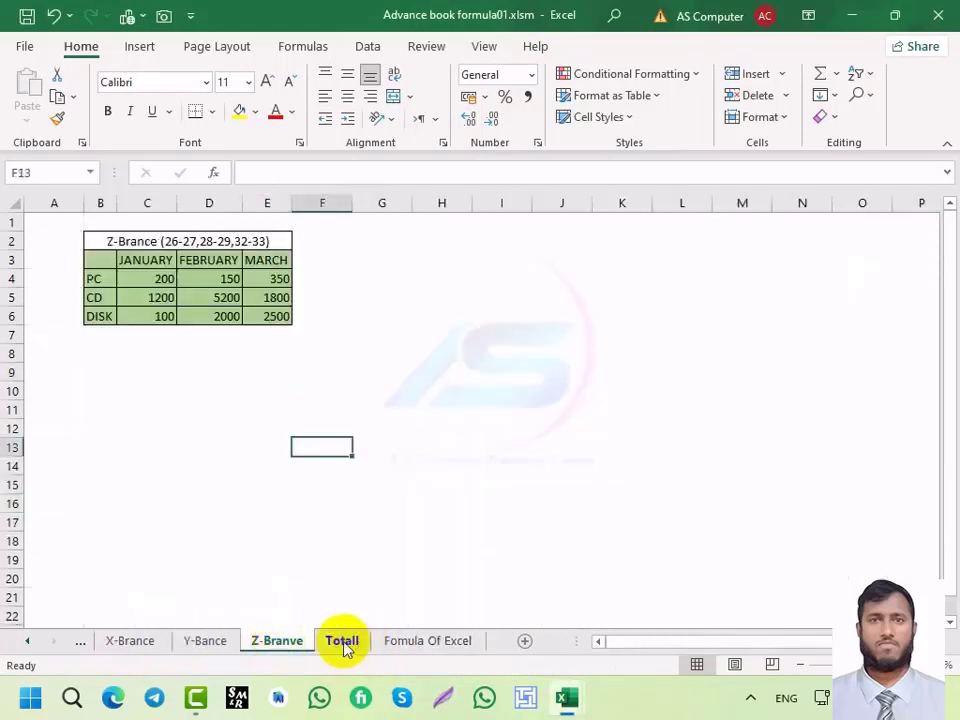
left_click(345, 645)
left_click(442, 645)
left_click(343, 645)
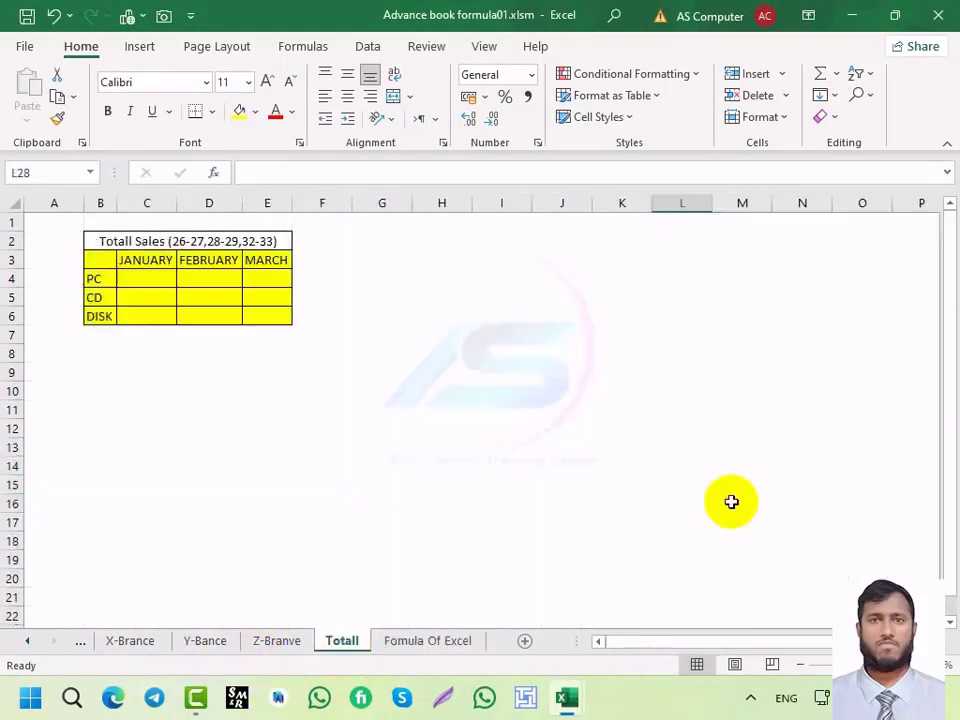
Step: Colour the Totall sheet tab green from its Tab Colour menu
right_click(344, 645)
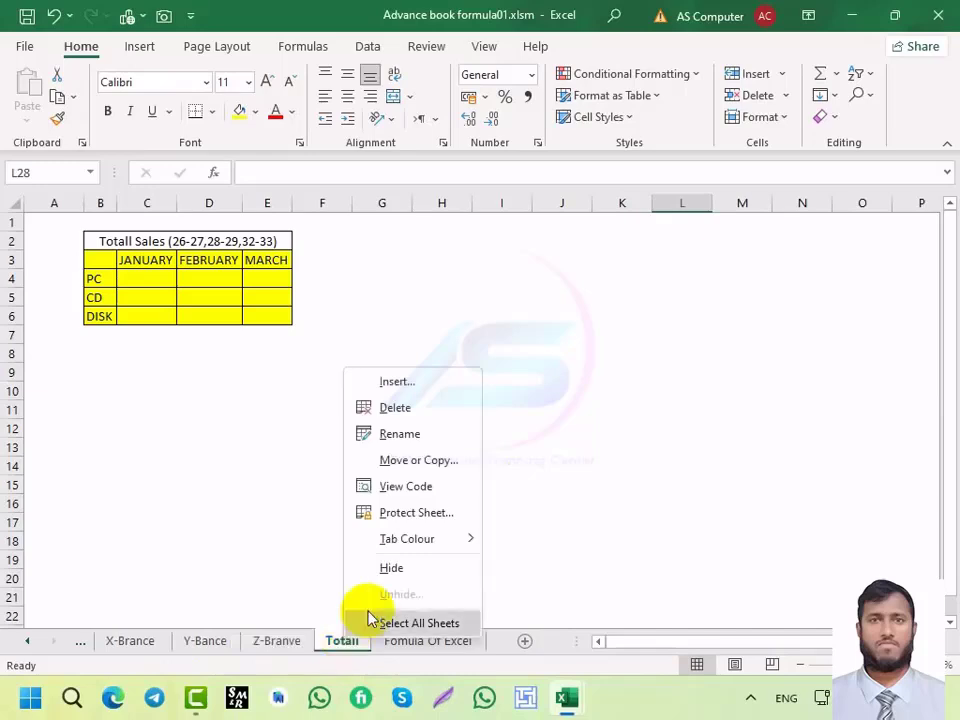
mouse_move(413, 550)
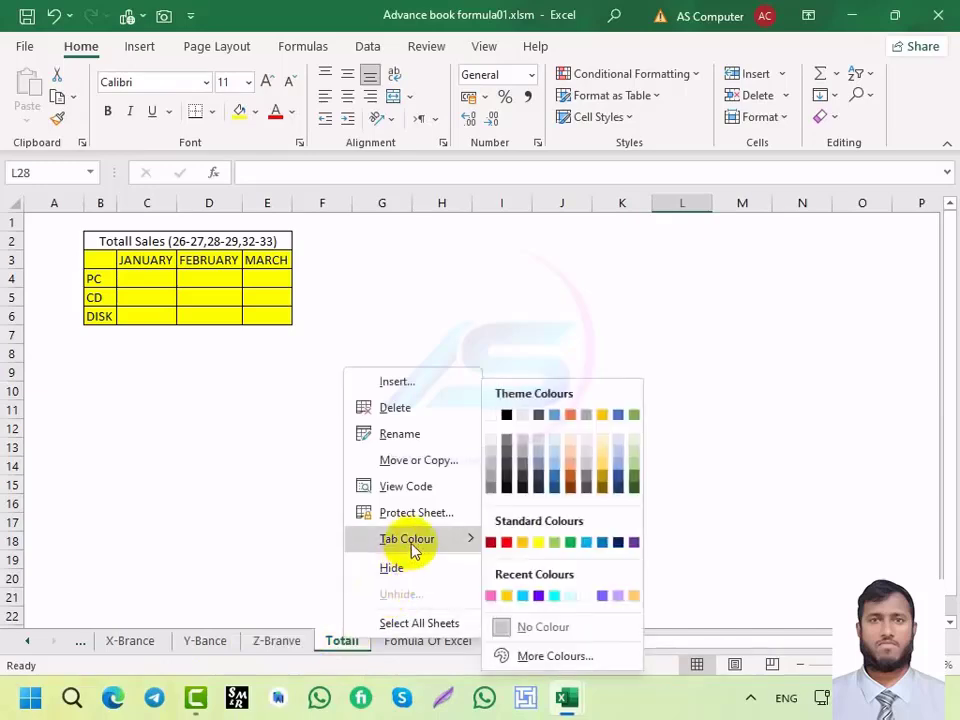
left_click(555, 544)
Step: Give the Z-Branve tab the custom colour RGB 255, 240, 255 through More Colours
right_click(285, 648)
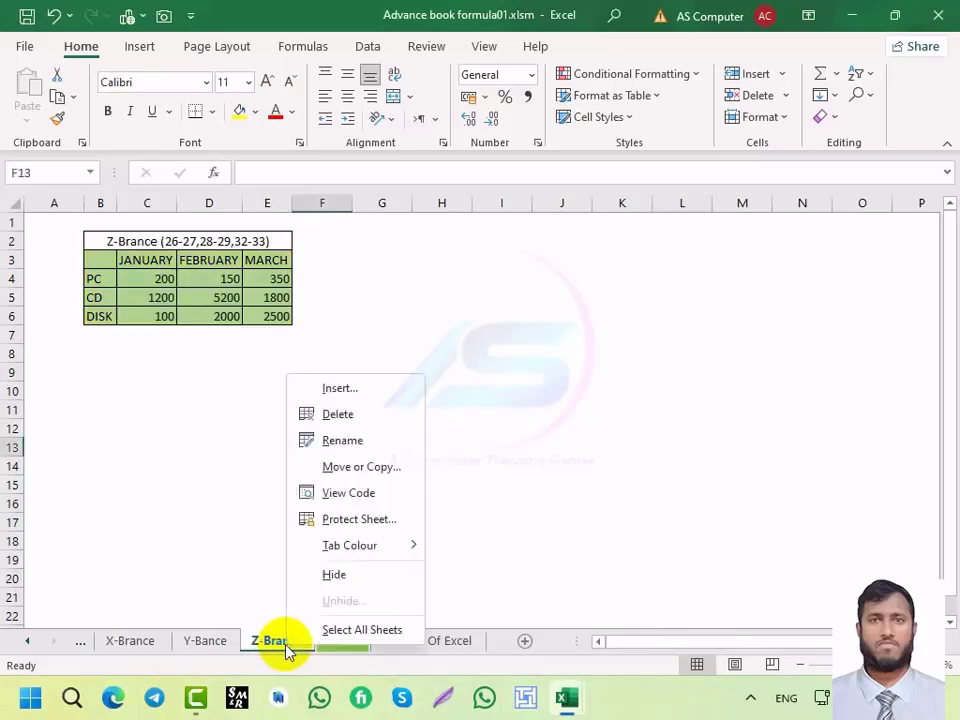
mouse_move(345, 544)
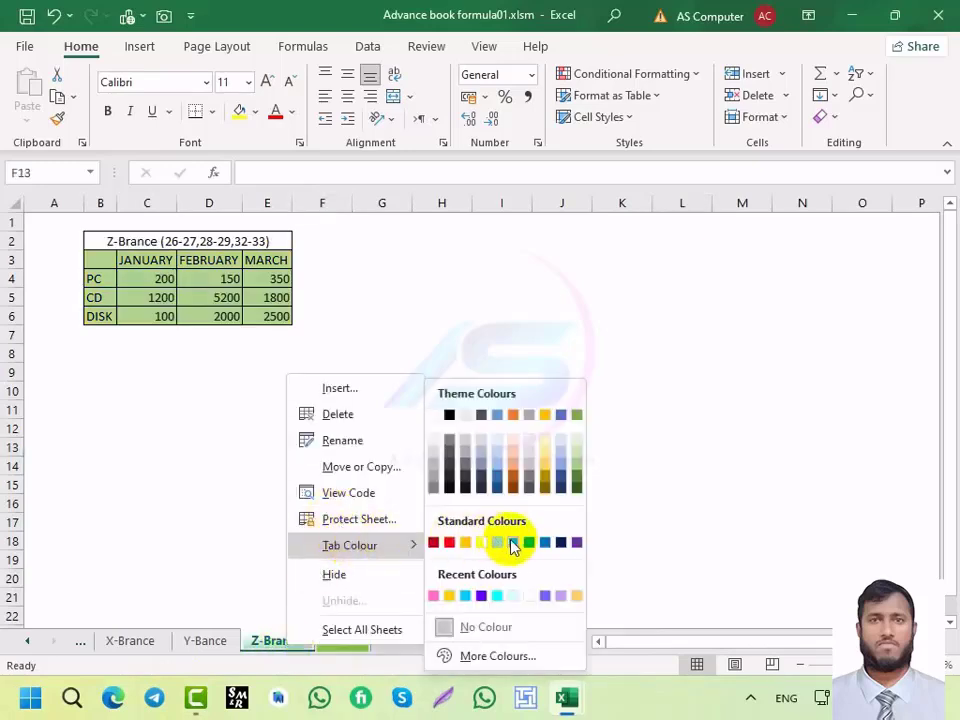
left_click(500, 656)
left_click(710, 298)
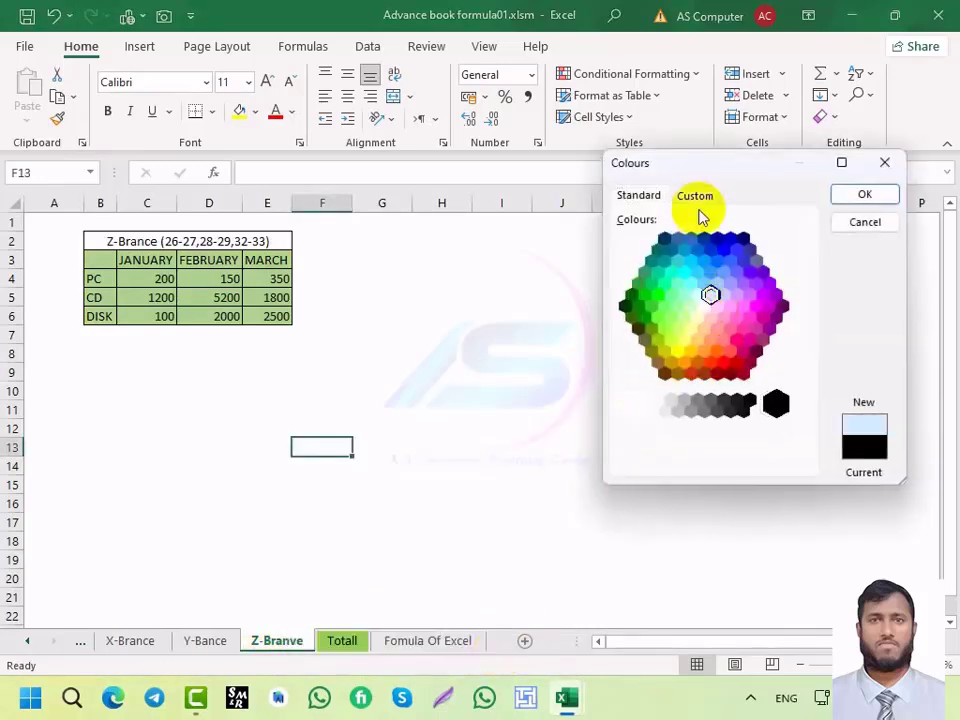
left_click(699, 208)
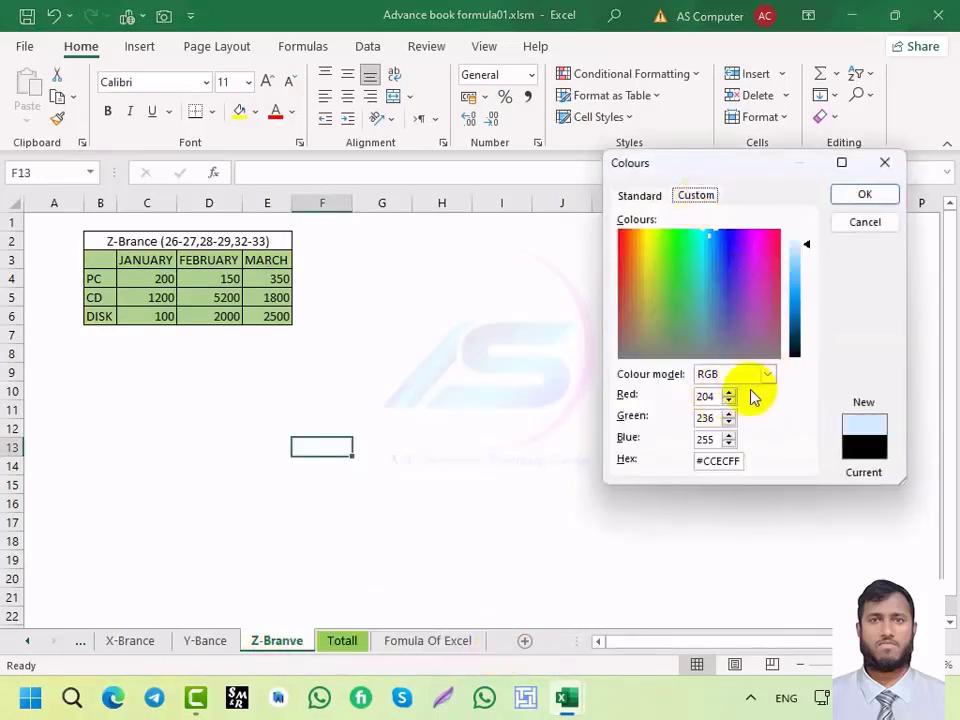
left_click_drag(722, 399, 634, 398)
type("2540")
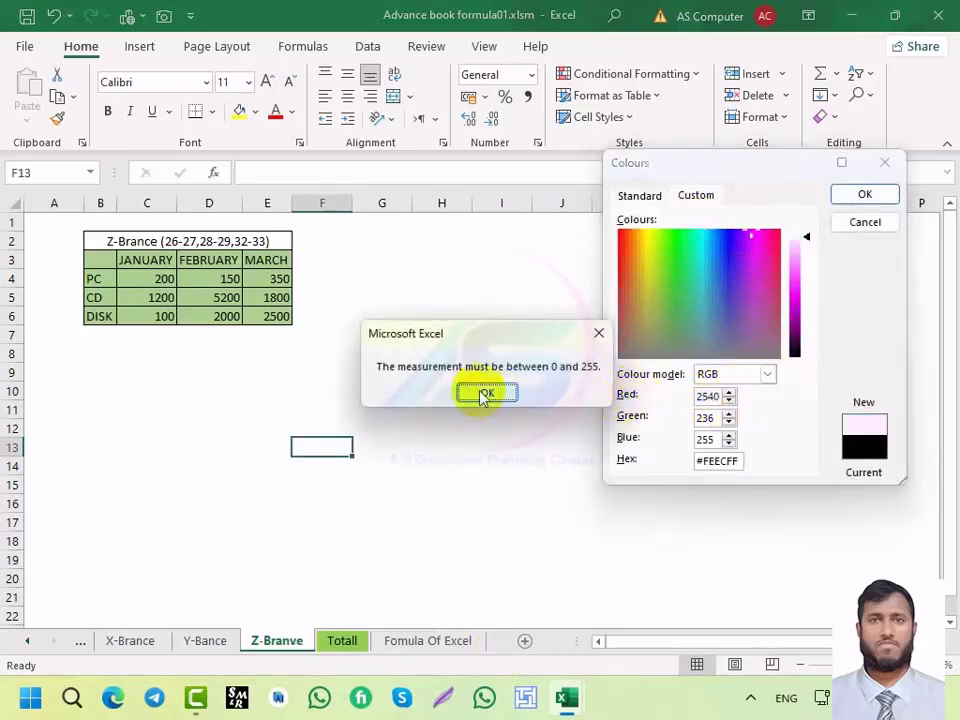
left_click(484, 394)
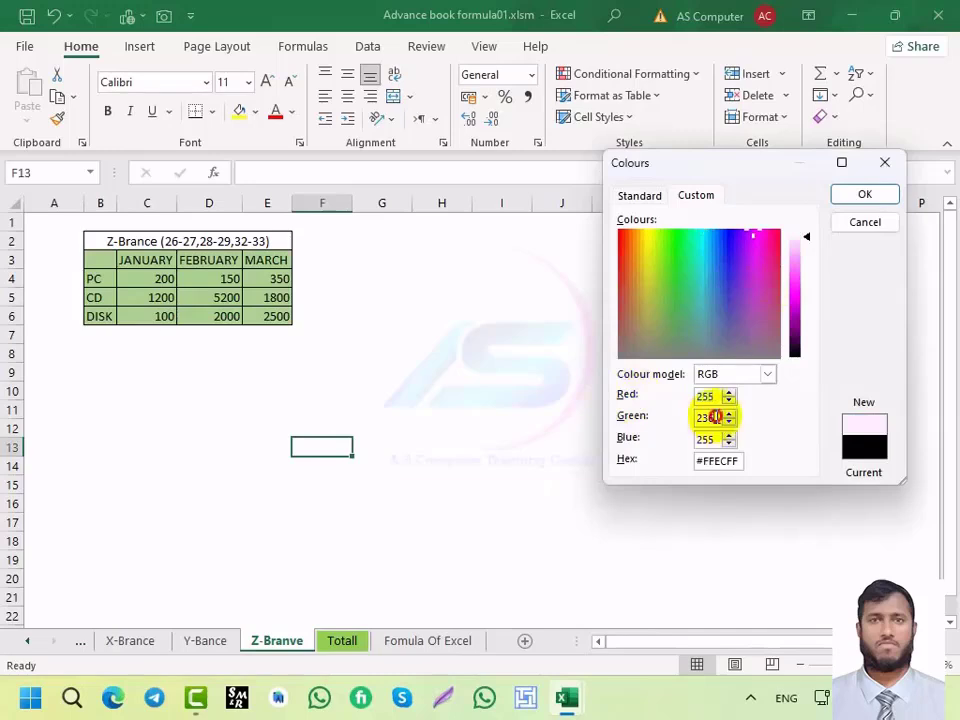
double_click(716, 416)
type("240")
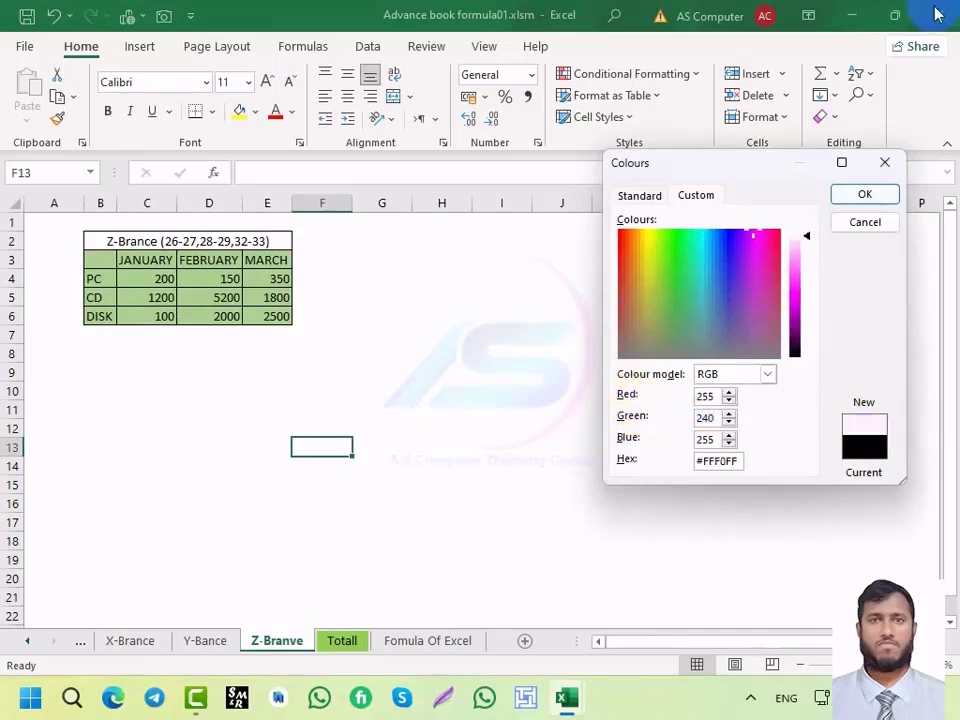
left_click(864, 194)
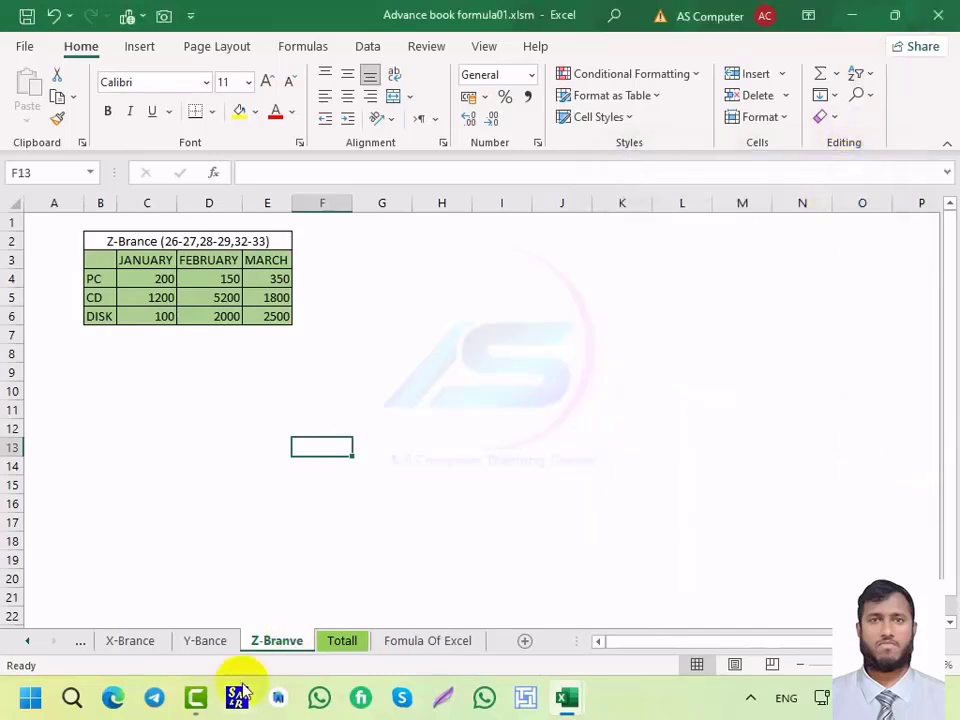
Step: Colour the Y-Bance sheet tab green
left_click(210, 641)
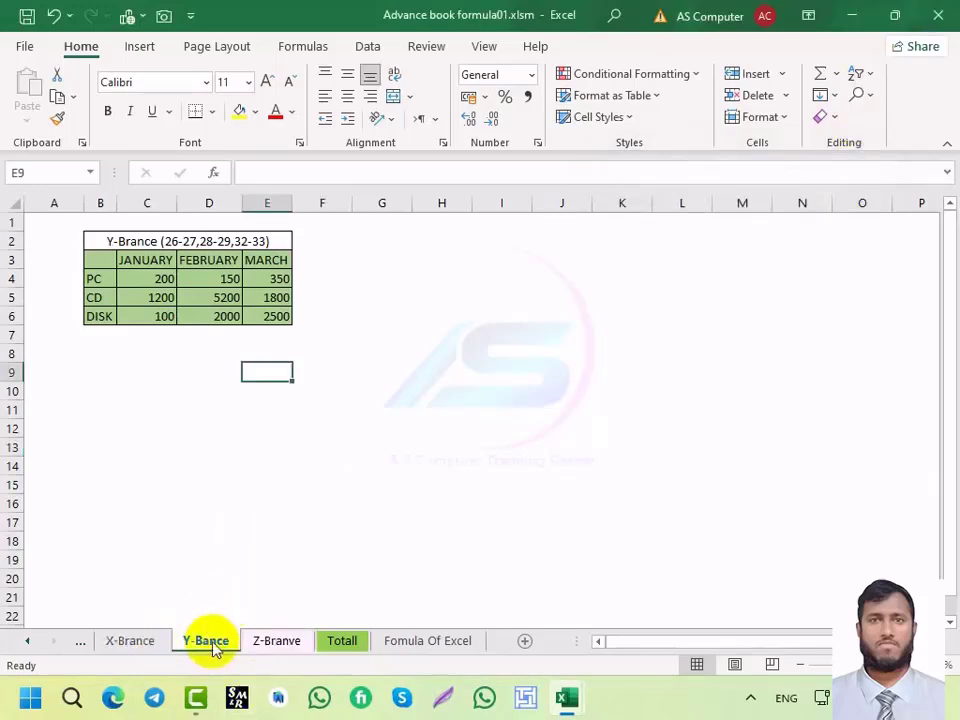
right_click(210, 645)
mouse_move(293, 542)
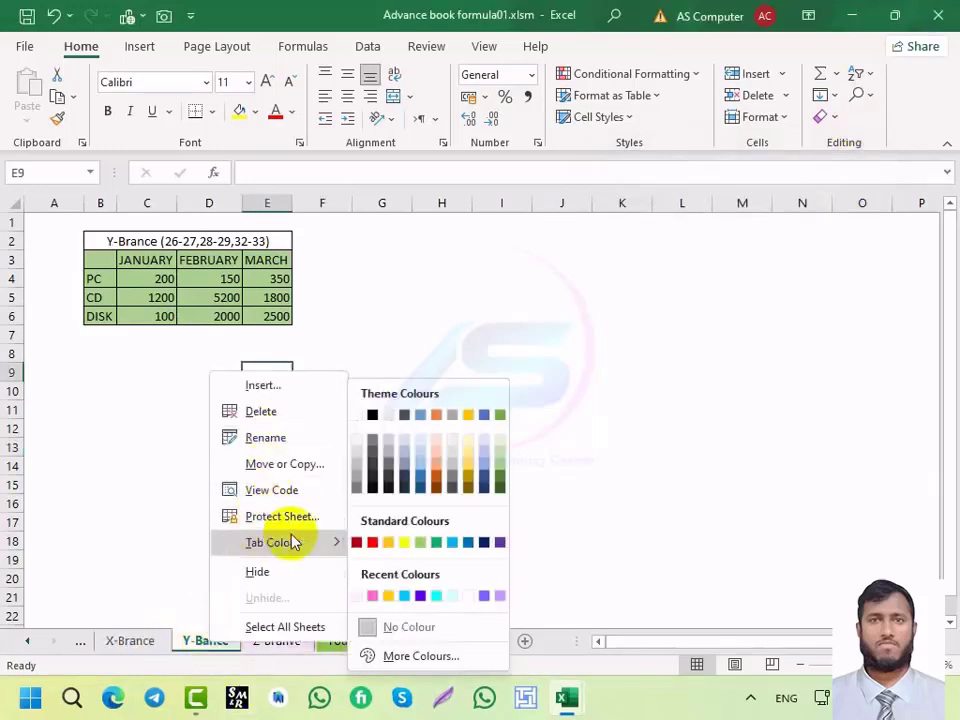
left_click(435, 543)
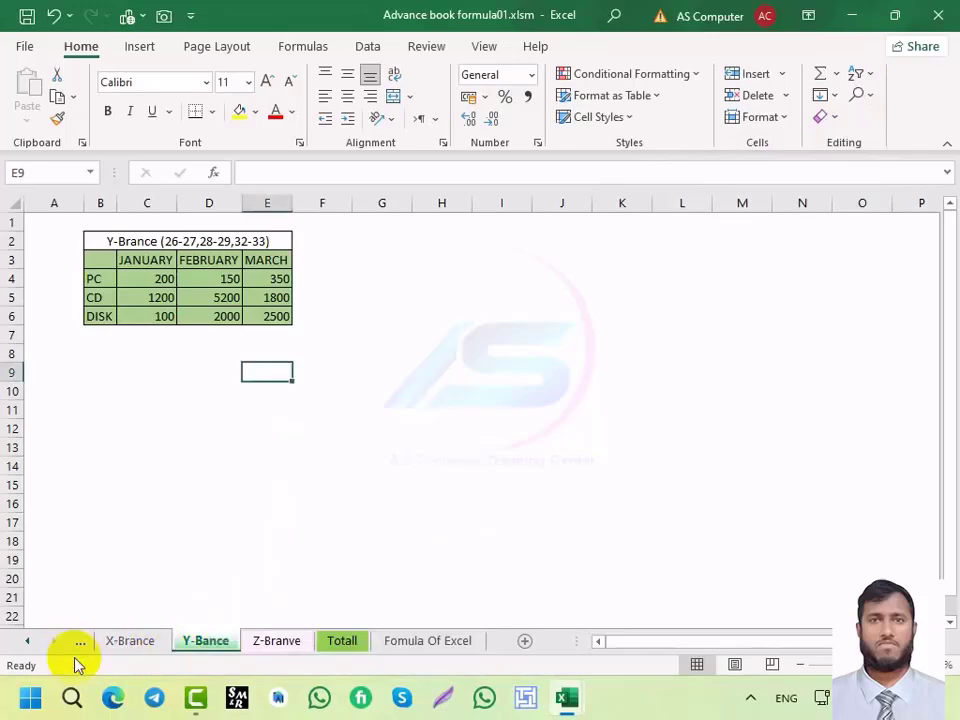
Step: Look through the X-Brance, Z-Branve, Totall and Fomula Of Excel sheets, ending on Y-Bance
left_click(131, 643)
left_click(283, 643)
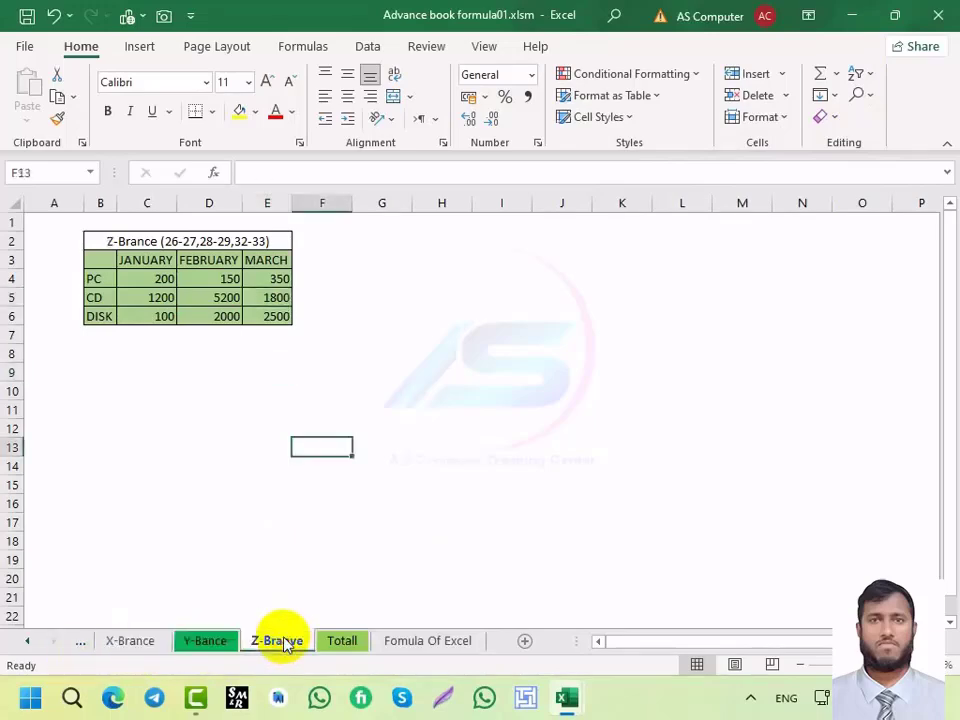
left_click(354, 643)
left_click(426, 643)
left_click(256, 645)
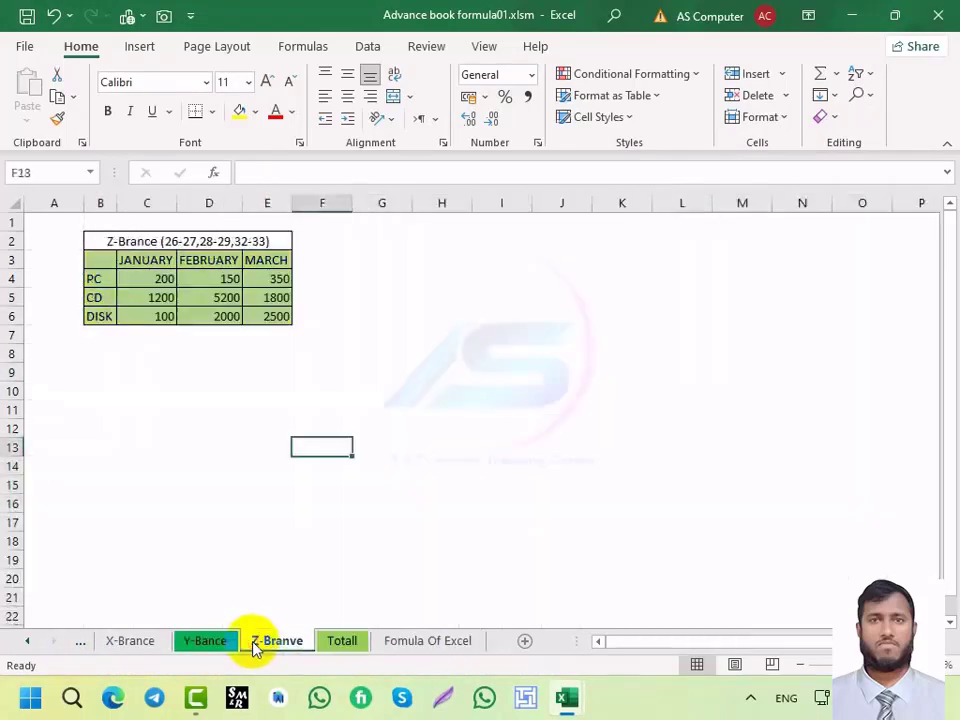
left_click(206, 641)
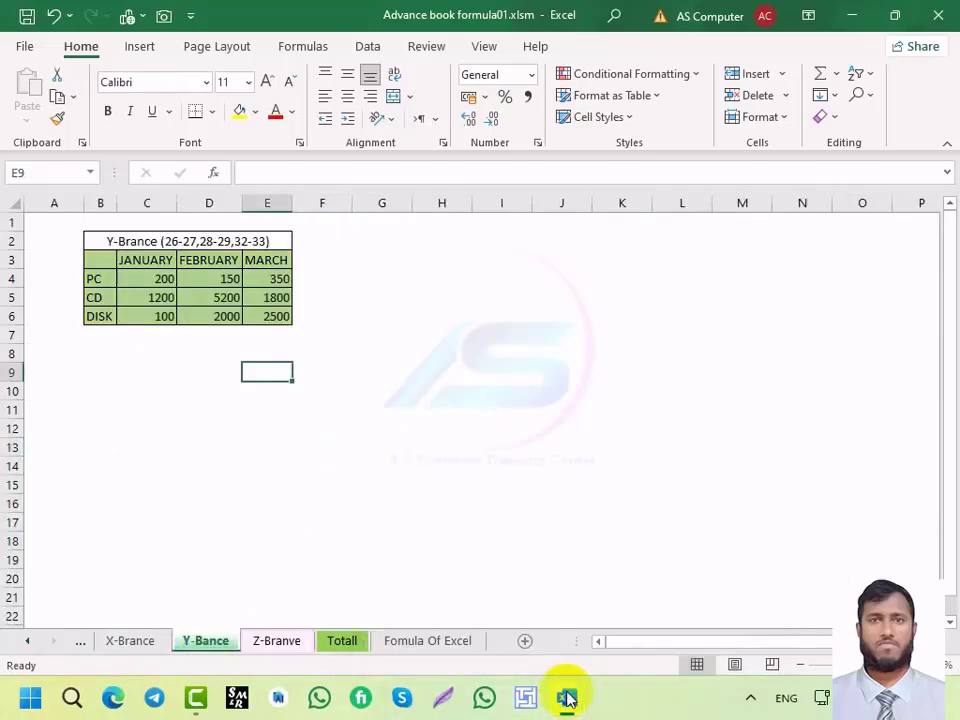
Step: Switch to the Book1 workbook and rename its Sheet1 tab to 'as COMPUTER'
mouse_move(570, 697)
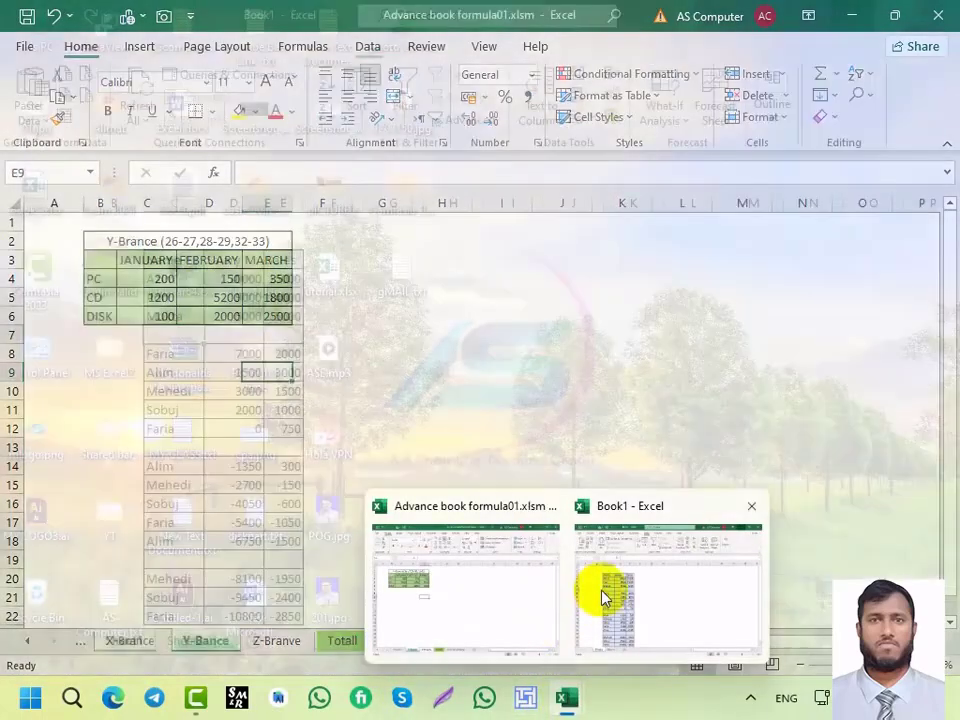
left_click(606, 596)
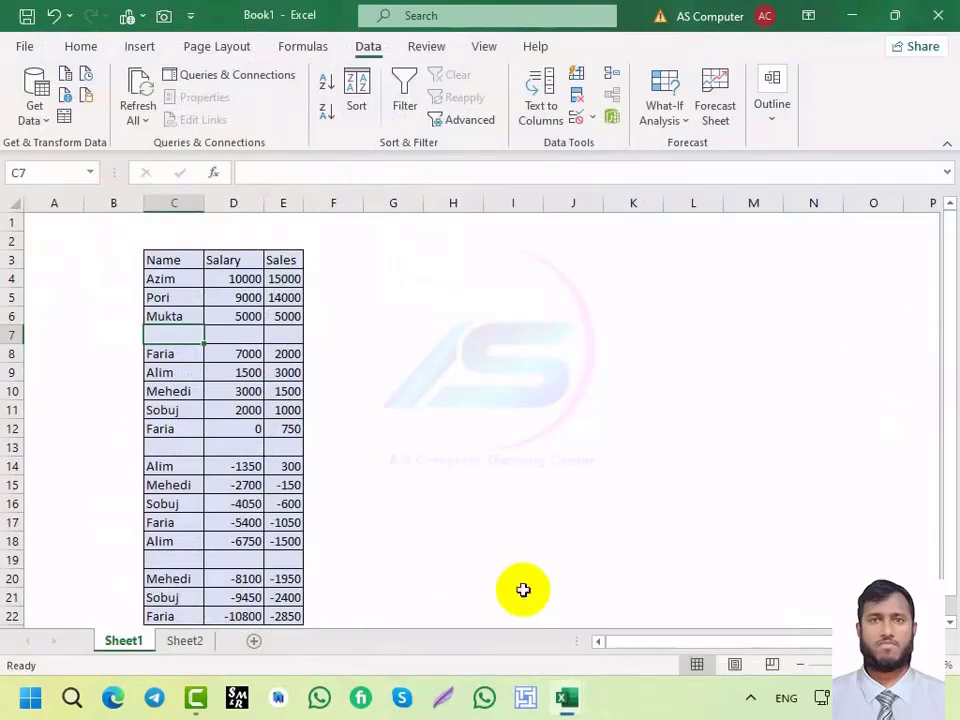
double_click(120, 641)
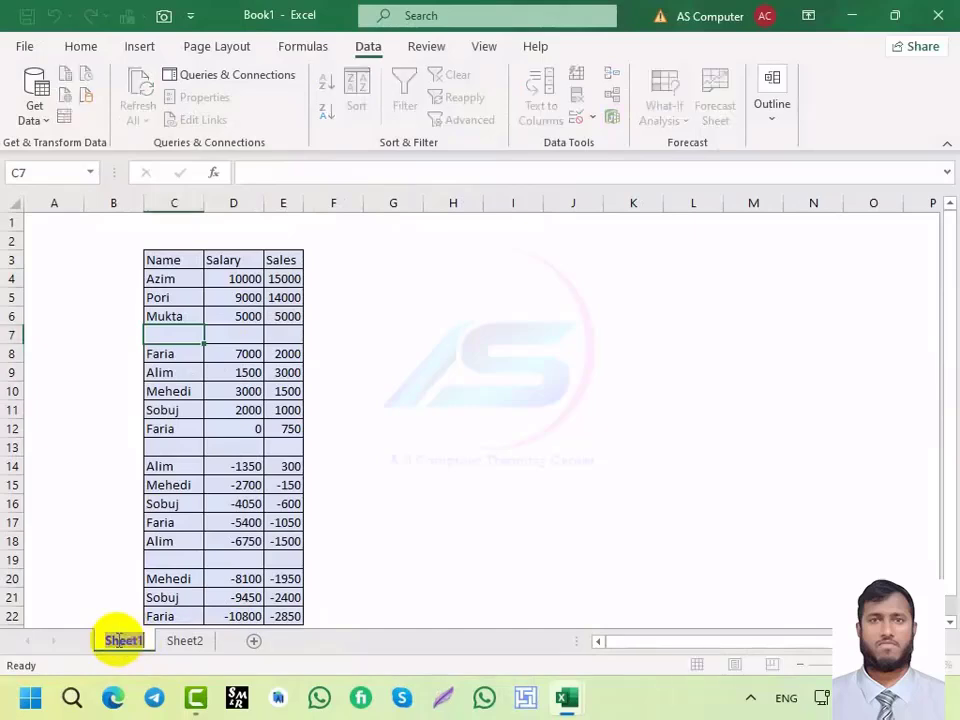
left_click(119, 640)
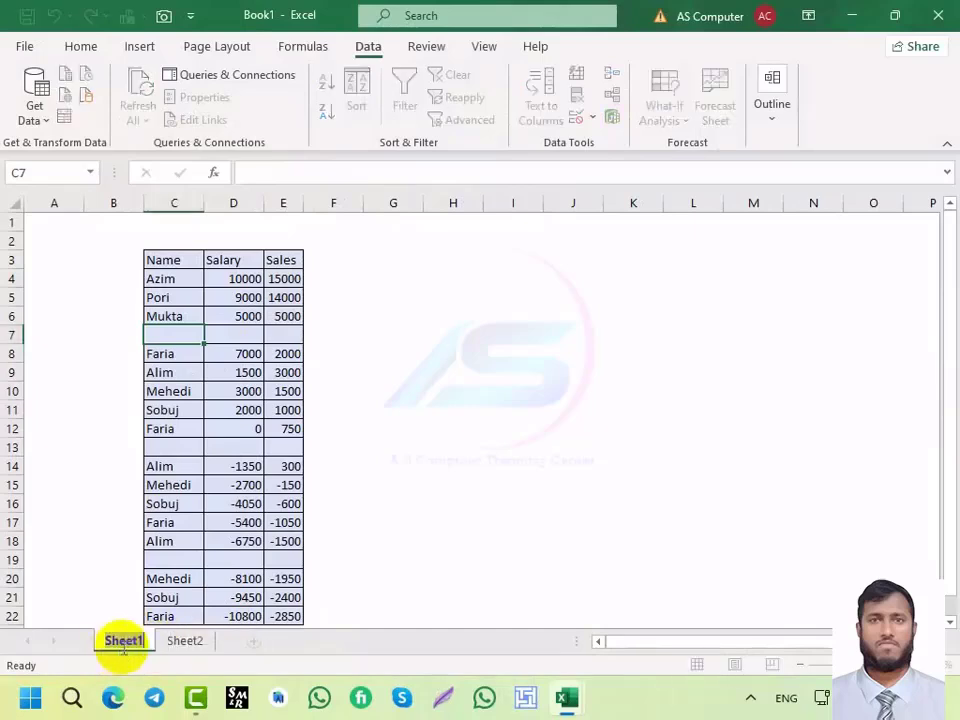
key("BackSpace")
type("as COMP")
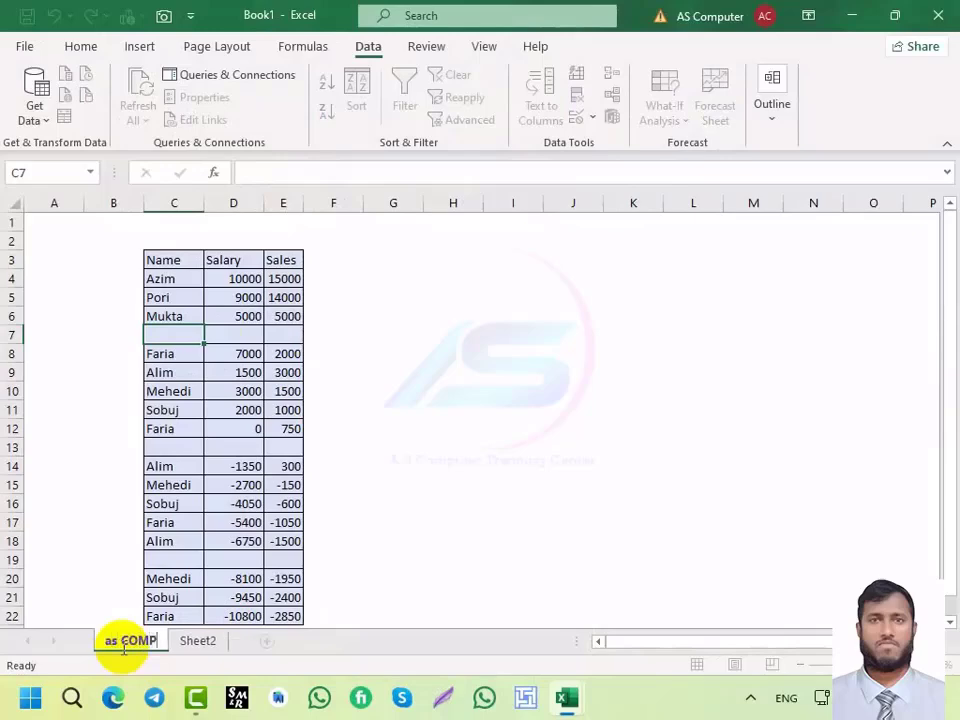
type("UTER")
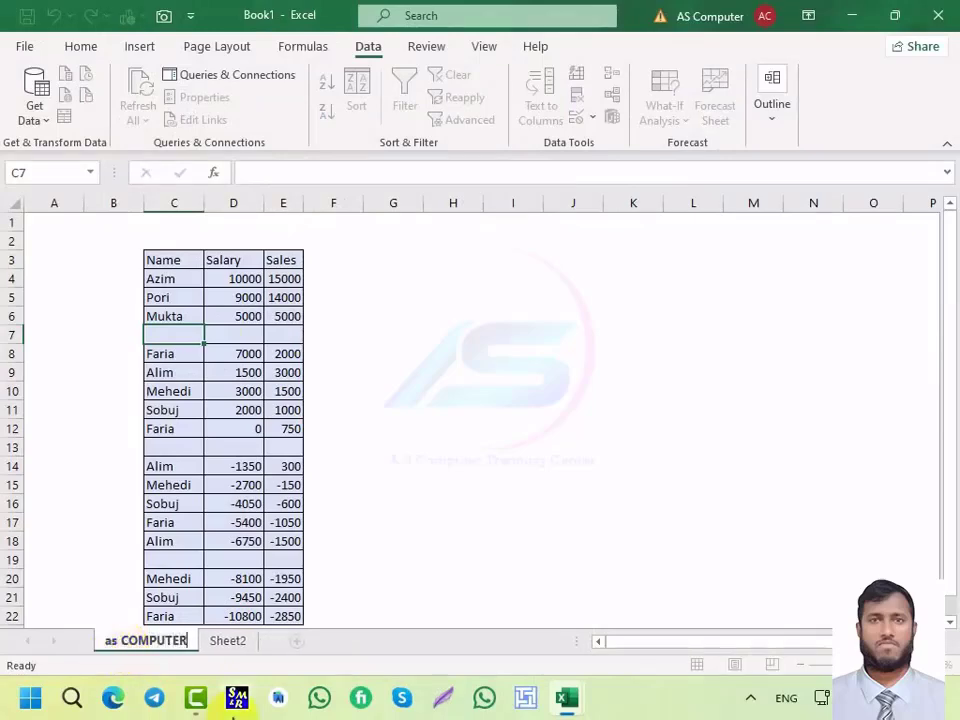
key("Return")
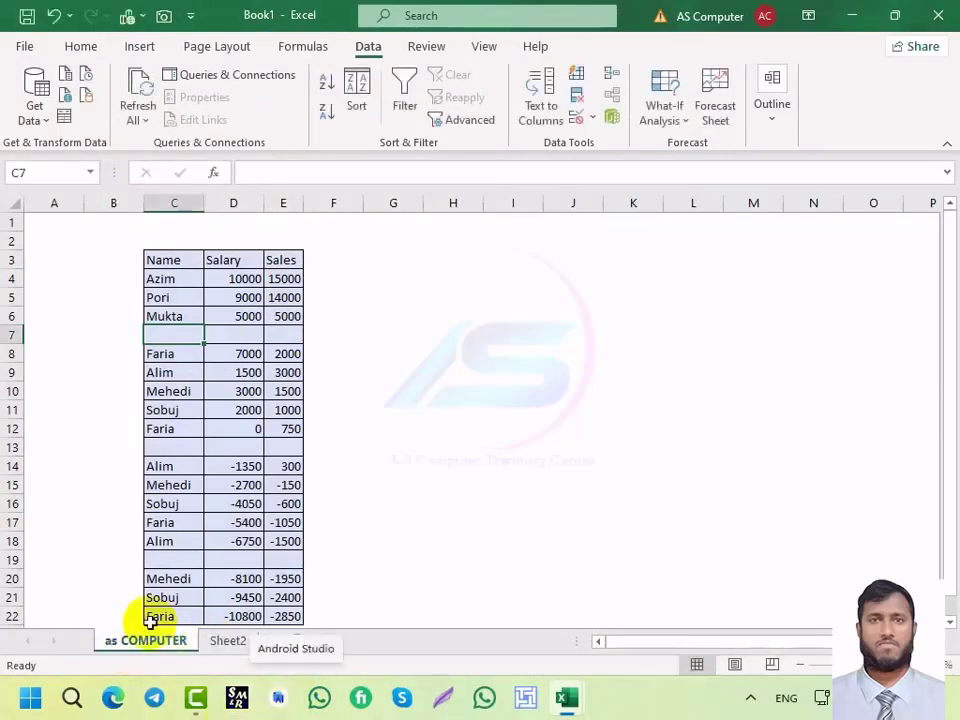
left_click(218, 642)
left_click(165, 641)
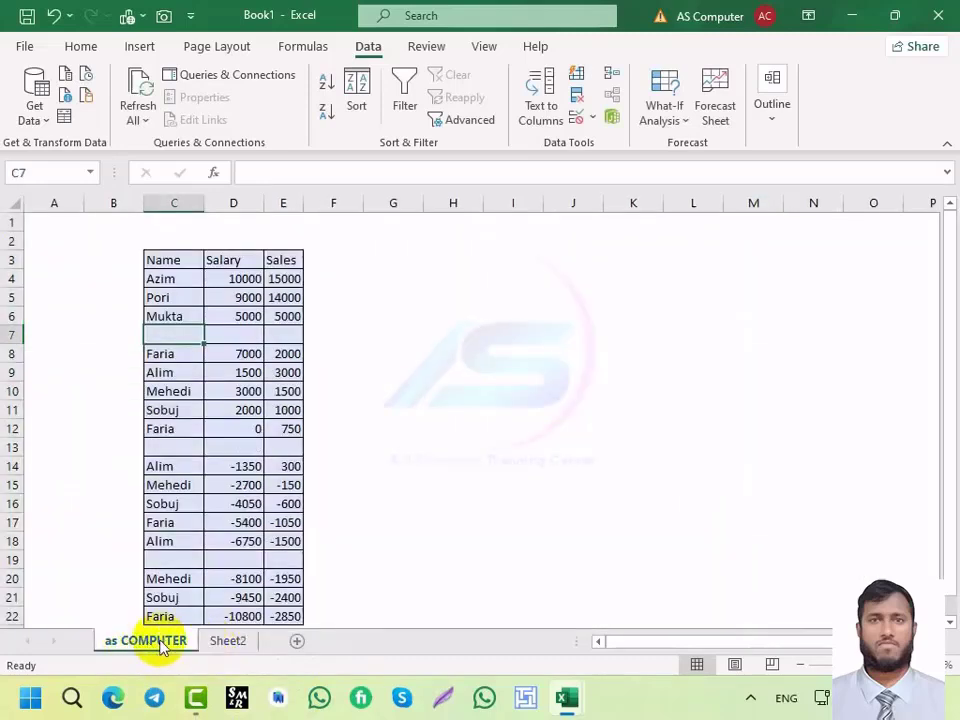
Step: Rename the Sheet2 salary tab to '102FD' and scroll through the sheet
double_click(226, 641)
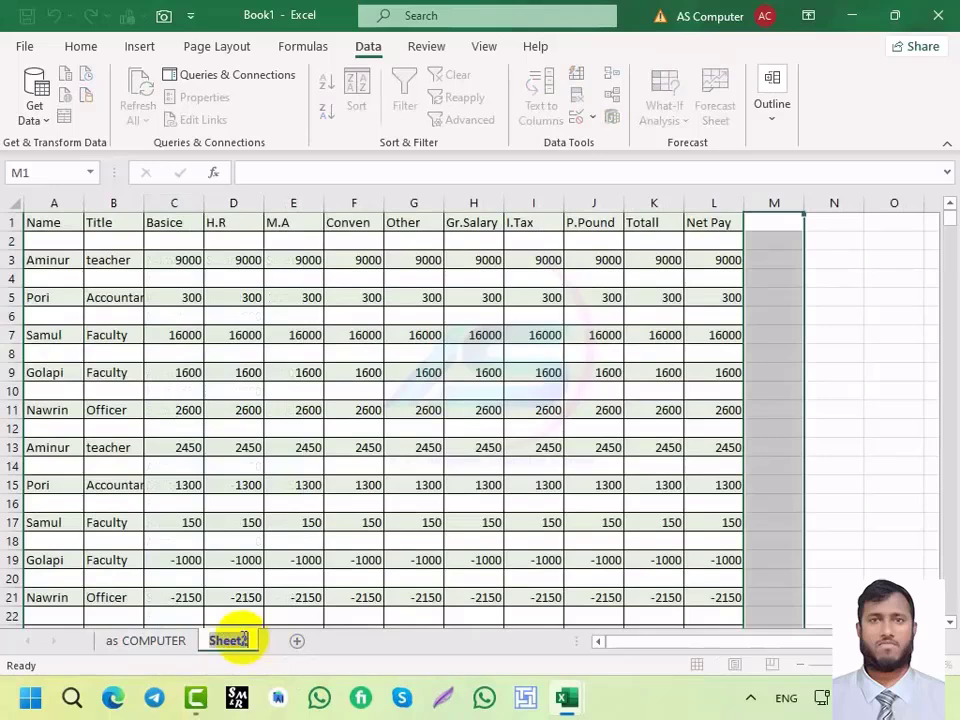
type("102FD")
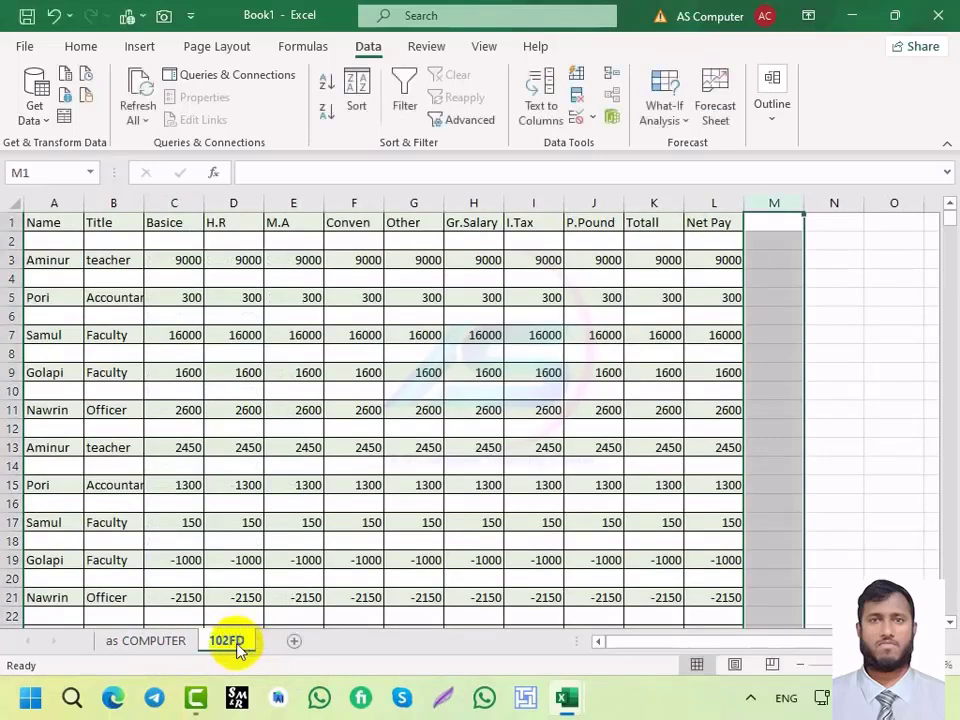
key("Return")
scroll(212, 600, "down", 1)
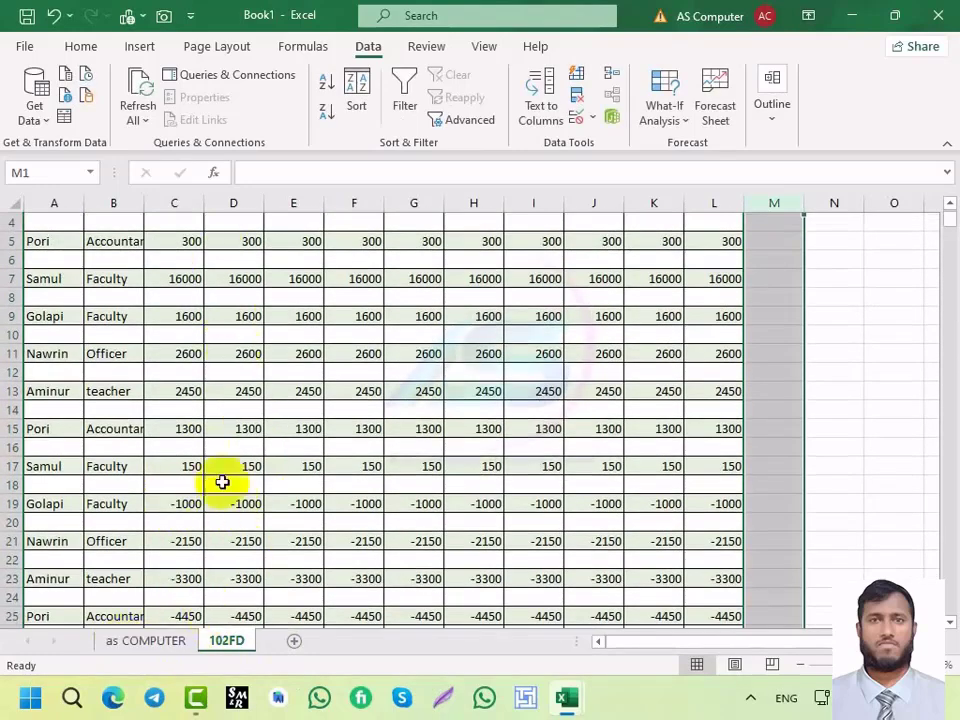
scroll(221, 480, "up", 1)
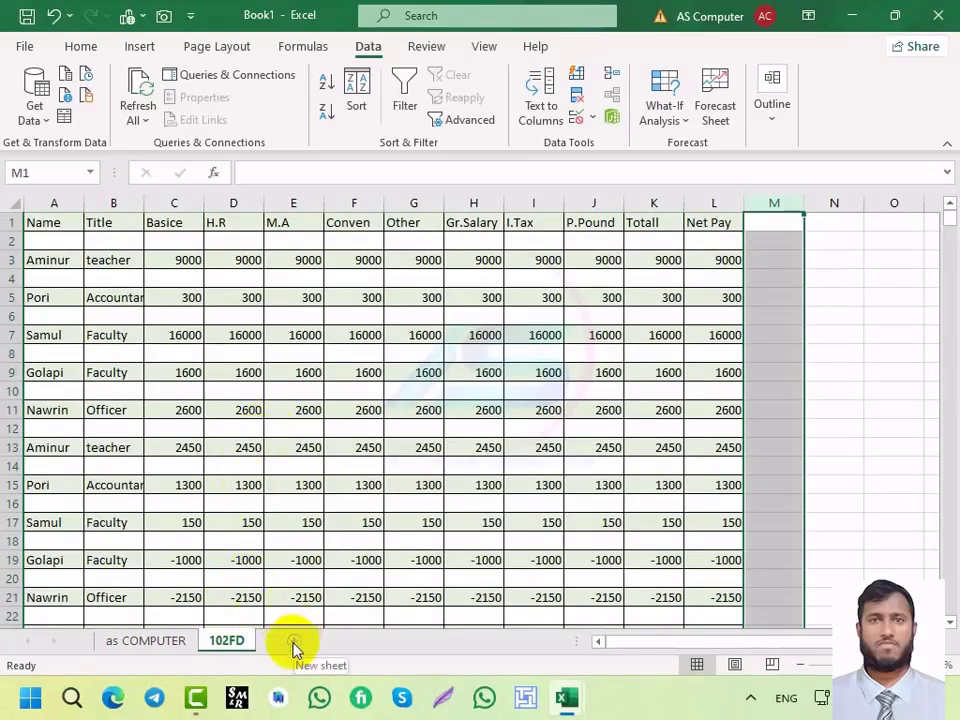
Step: Insert a new blank worksheet before 102FD from the Insert dialog
right_click(224, 642)
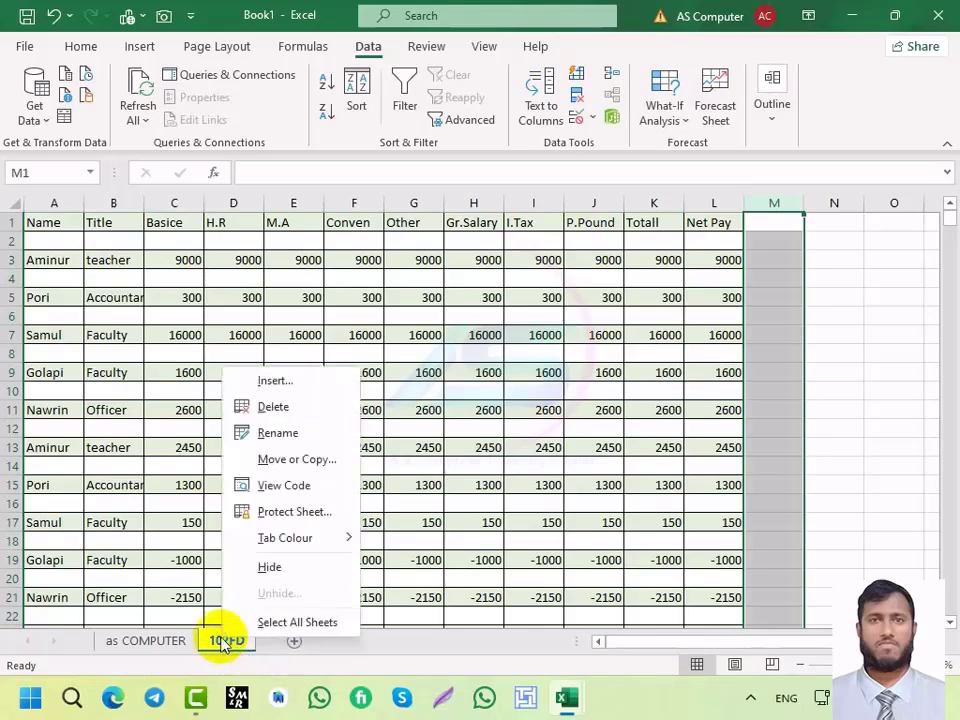
left_click(262, 380)
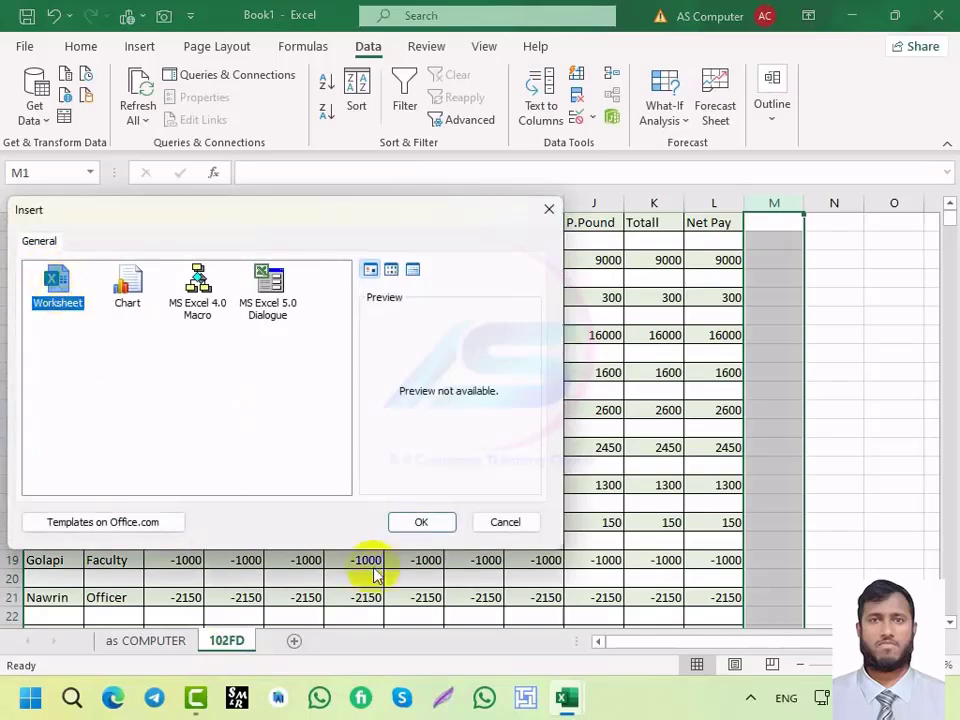
left_click(420, 523)
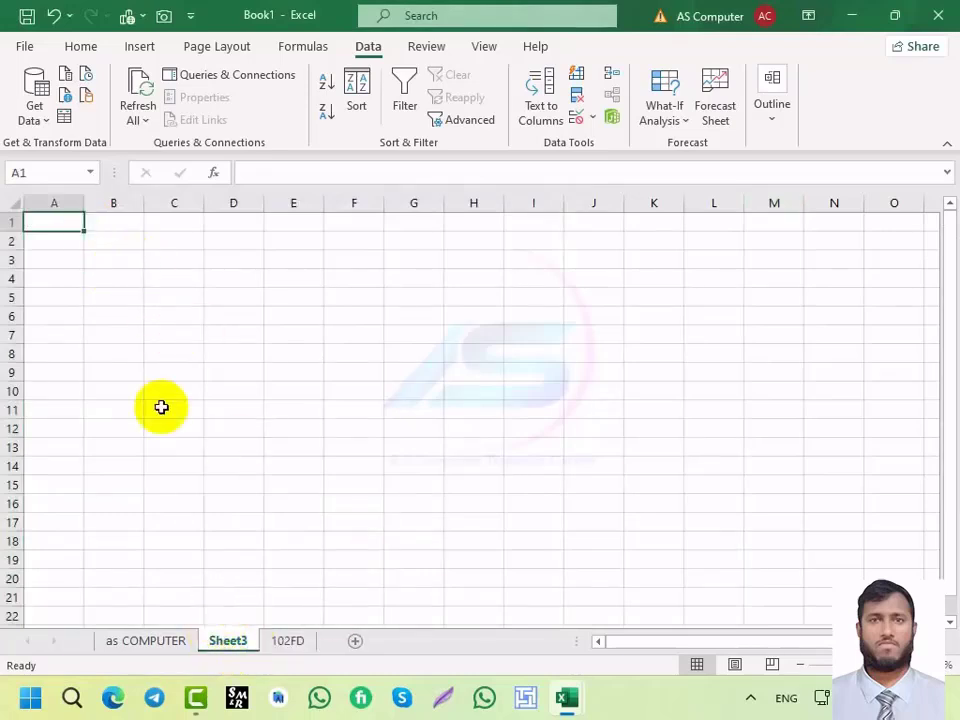
Step: Dismiss the Sheet3 tab menu and switch between as COMPUTER and Sheet3
right_click(229, 648)
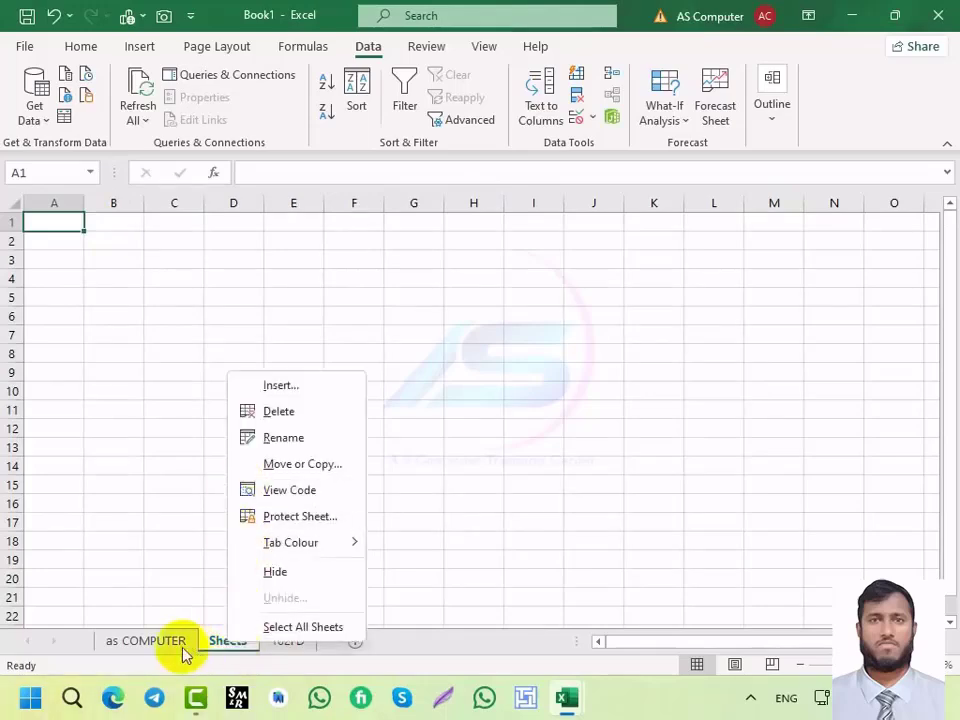
left_click(183, 648)
left_click(172, 645)
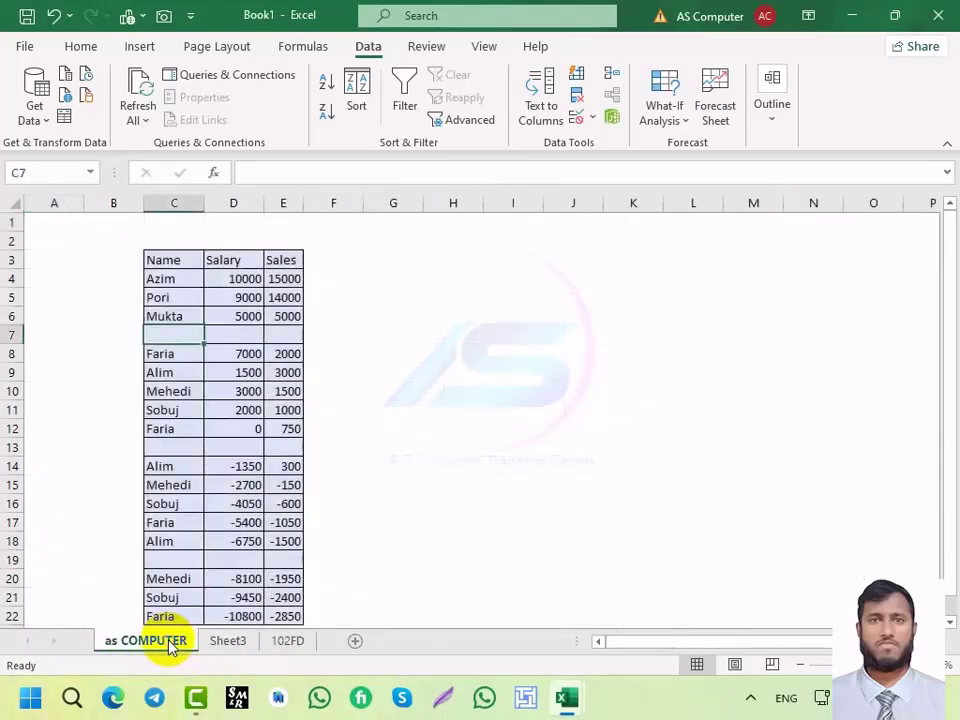
left_click(219, 647)
left_click(154, 647)
left_click(224, 648)
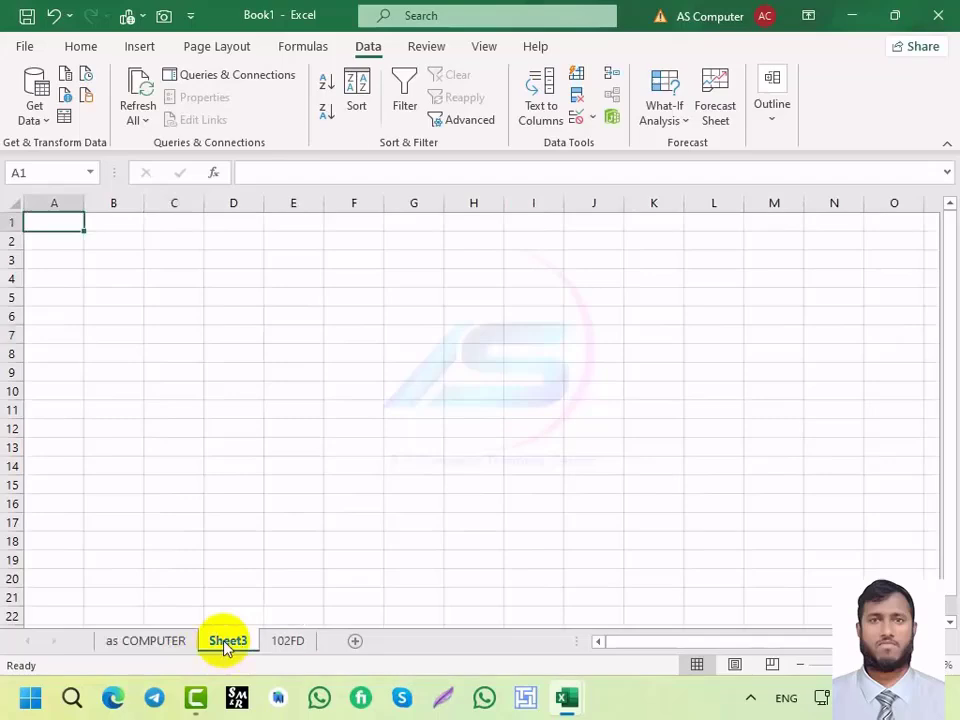
Step: Delete the blank Sheet3, then dismiss the 102FD tab menu
right_click(225, 648)
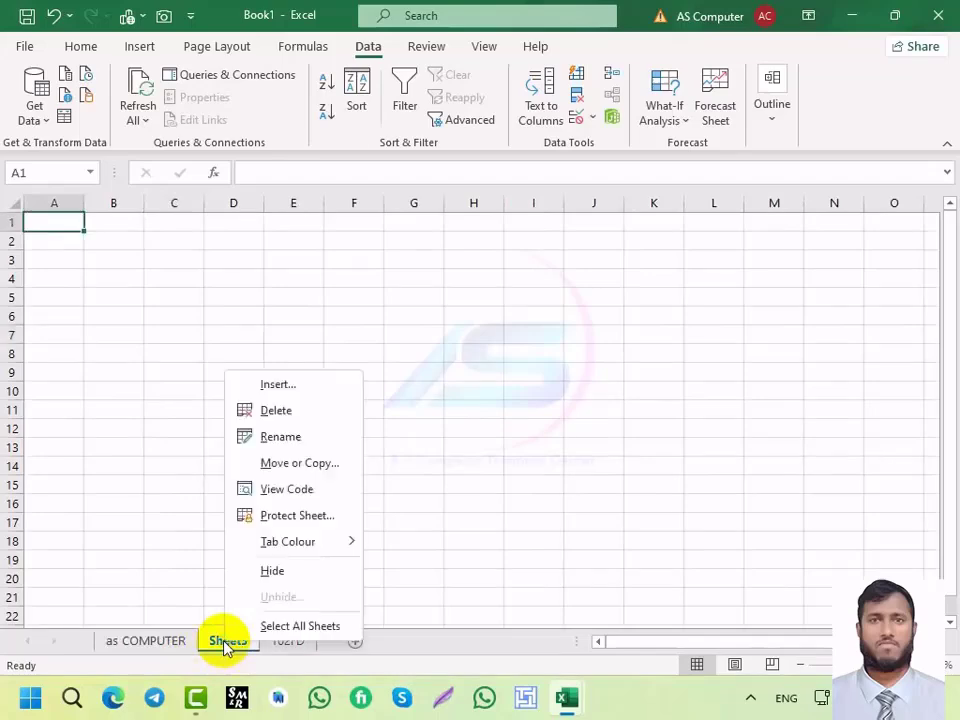
left_click(276, 411)
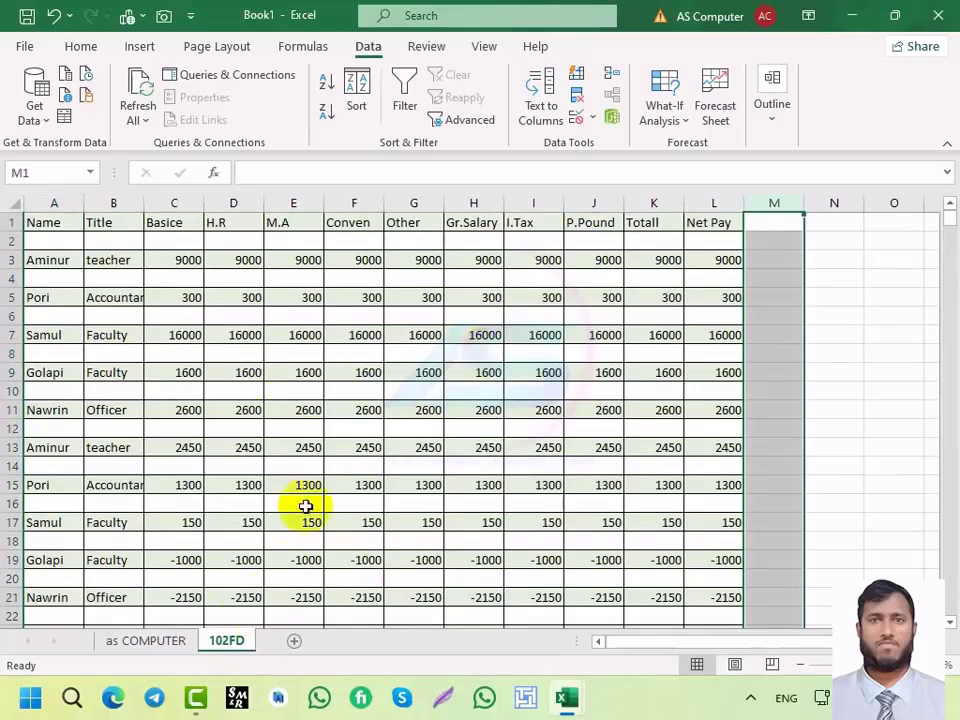
right_click(223, 645)
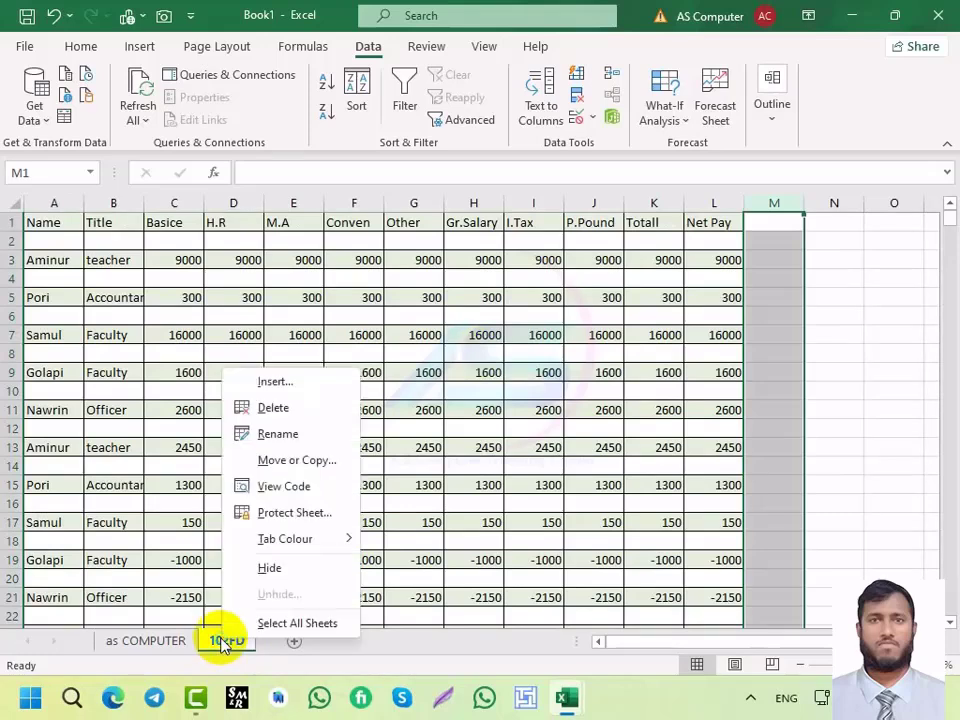
left_click(156, 646)
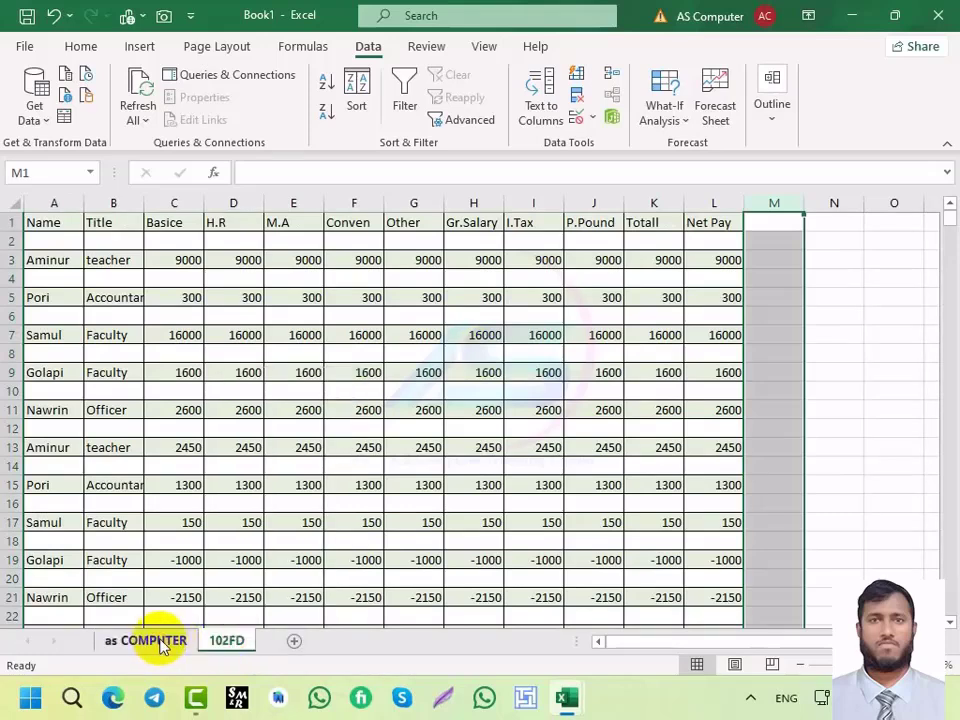
Step: Copy the 102FD sheet to the end of the workbook as '102FD (2)'
left_click(158, 646)
left_click(225, 643)
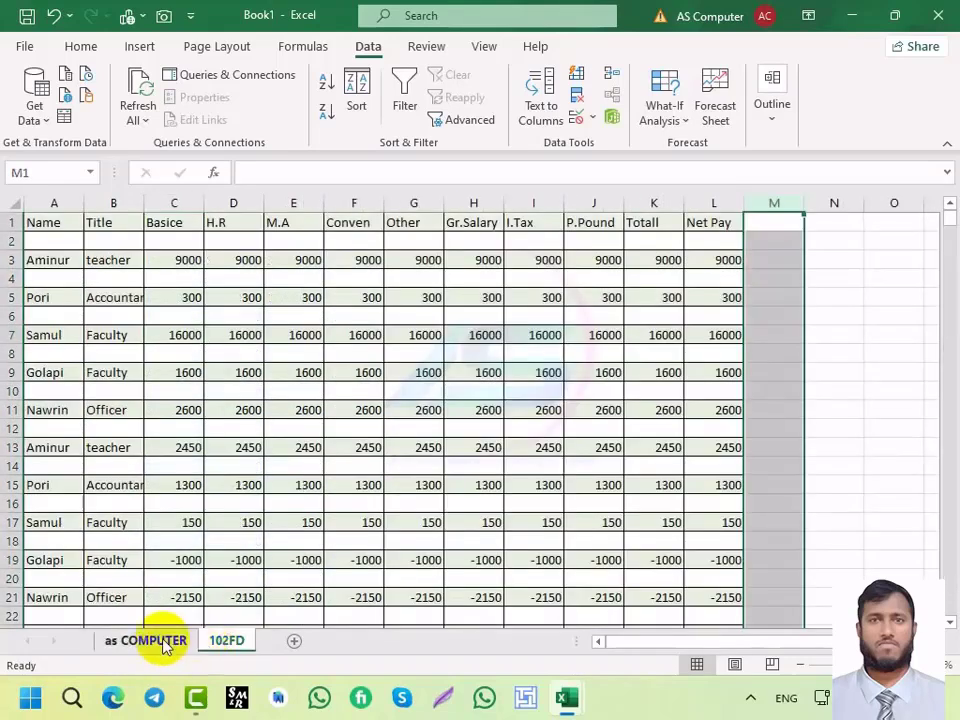
left_click(160, 643)
left_click(221, 641)
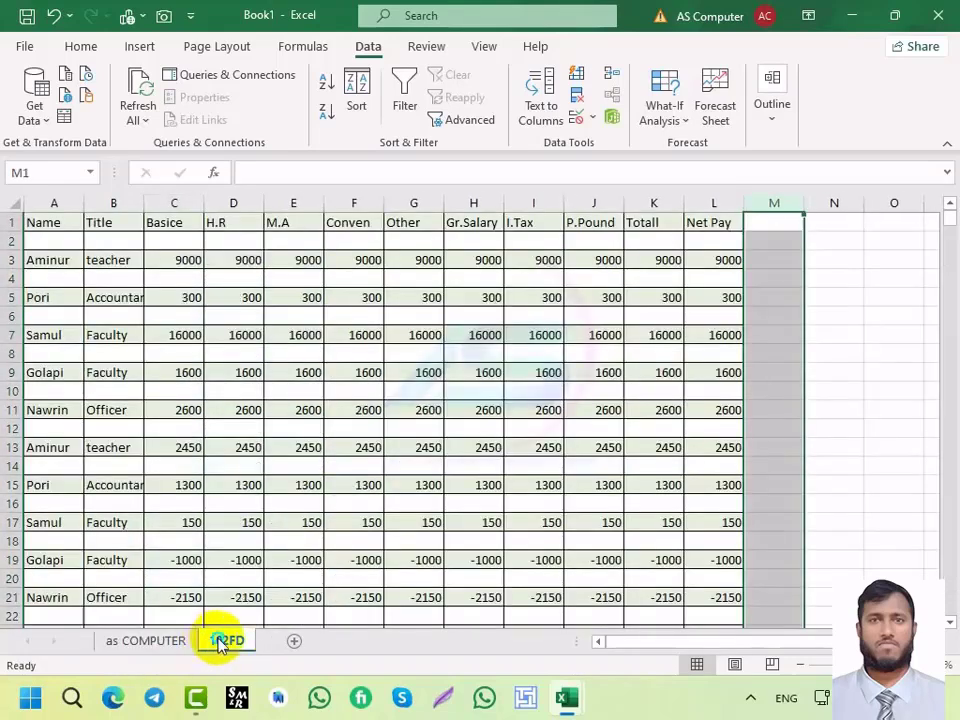
right_click(213, 641)
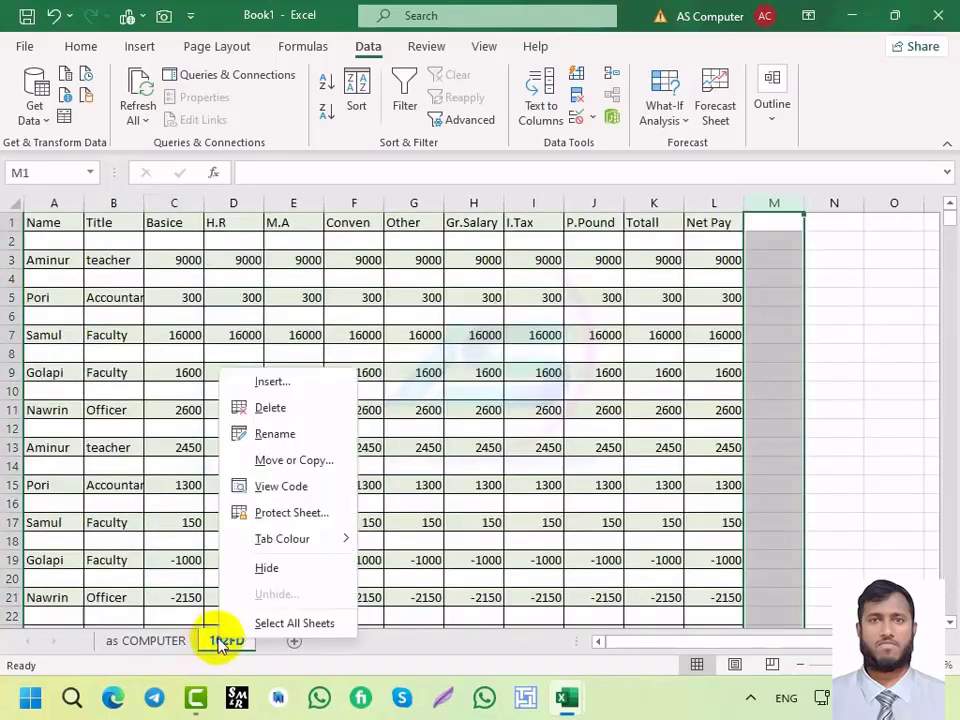
left_click(289, 461)
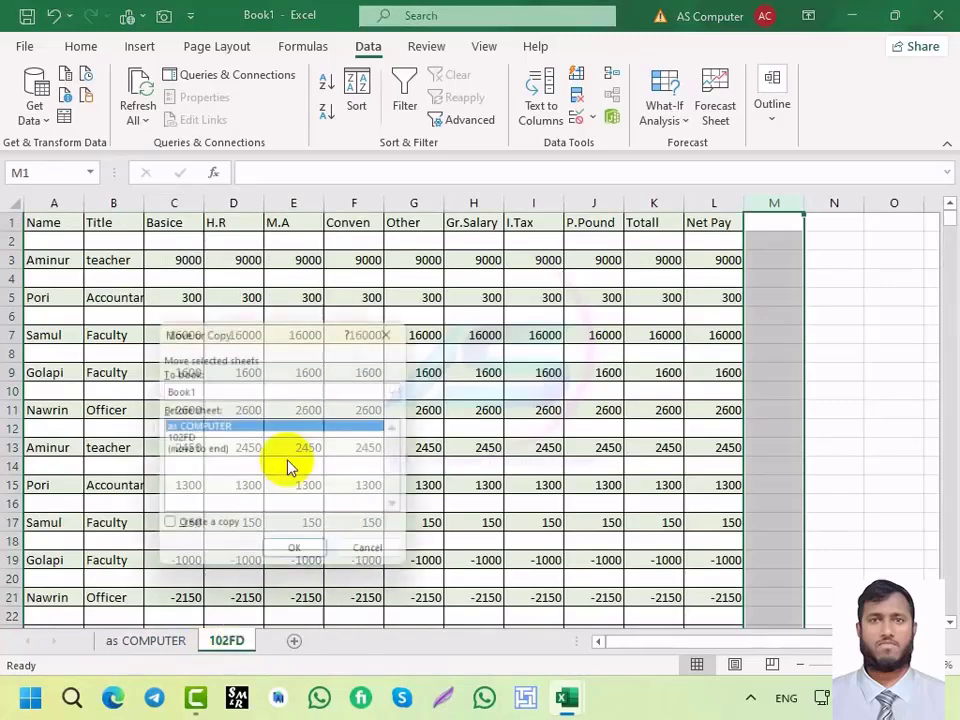
left_click(173, 452)
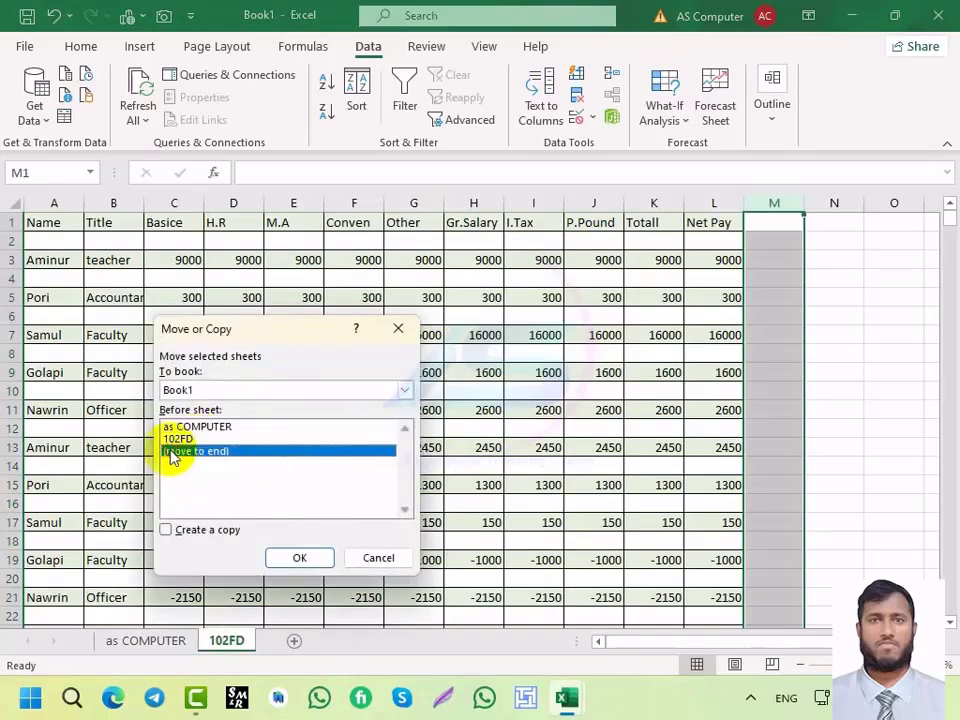
left_click(166, 530)
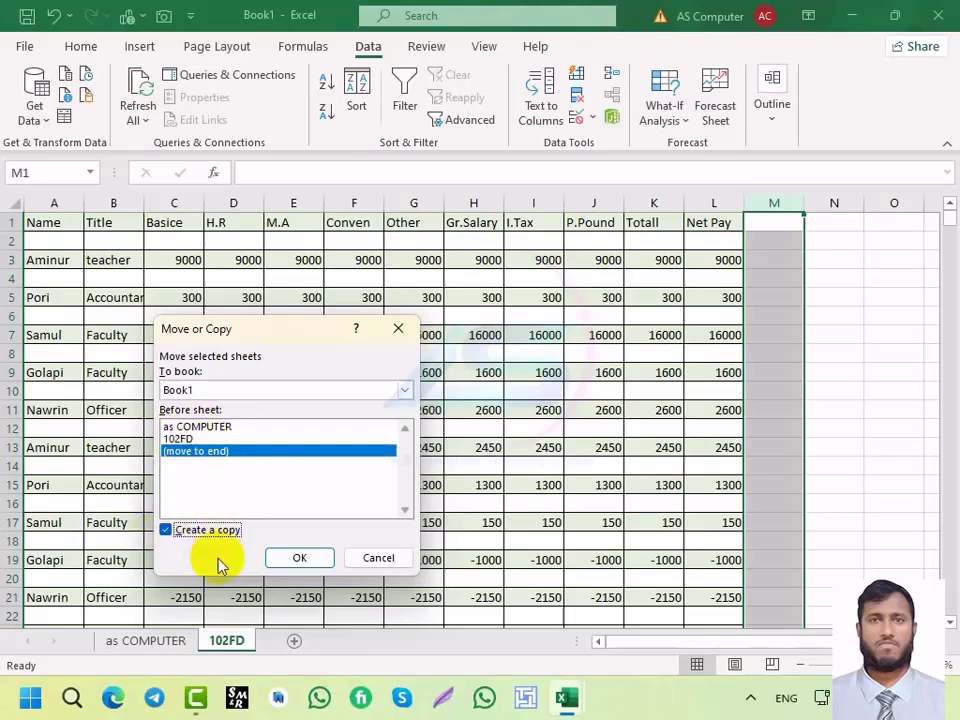
left_click(299, 558)
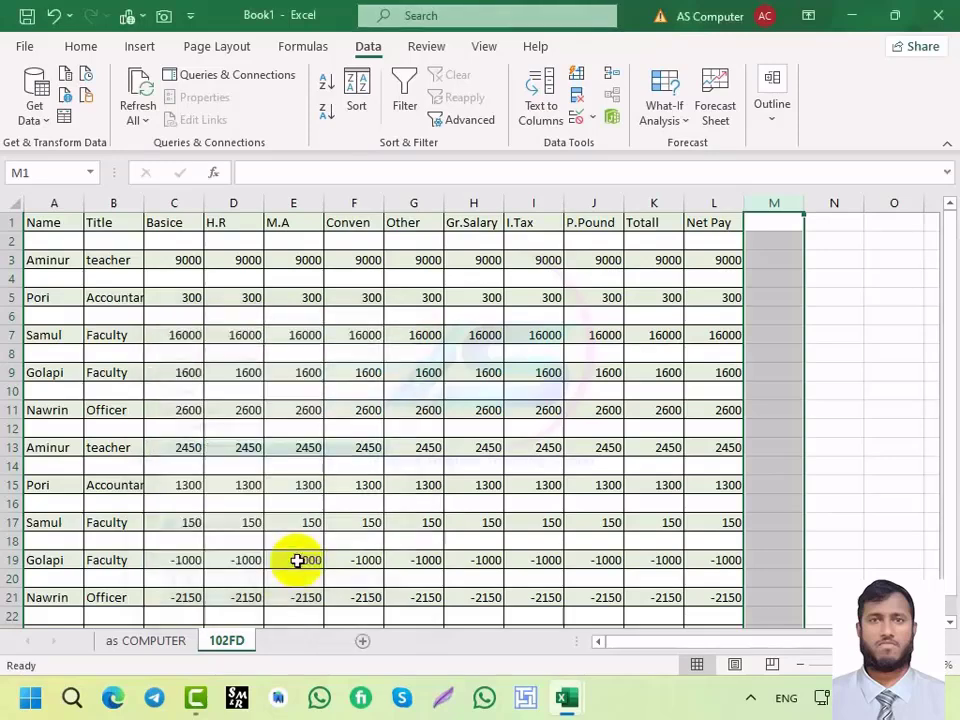
Step: Compare '102FD (2)' with the original, delete the copy, and return to as COMPUTER
left_click(245, 641)
left_click(270, 641)
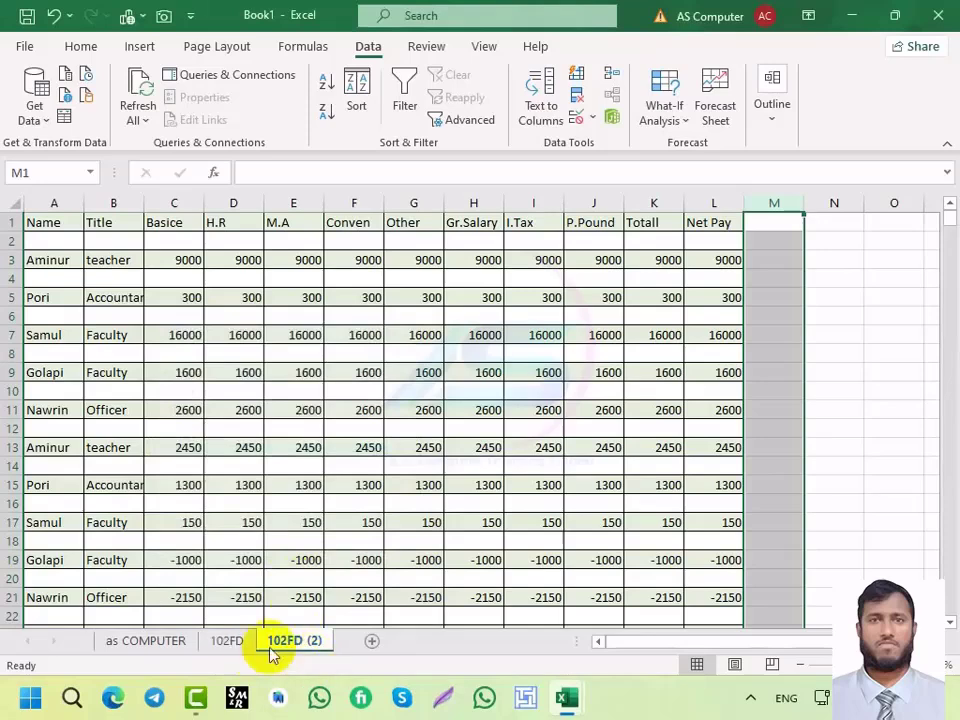
left_click(231, 642)
left_click(279, 642)
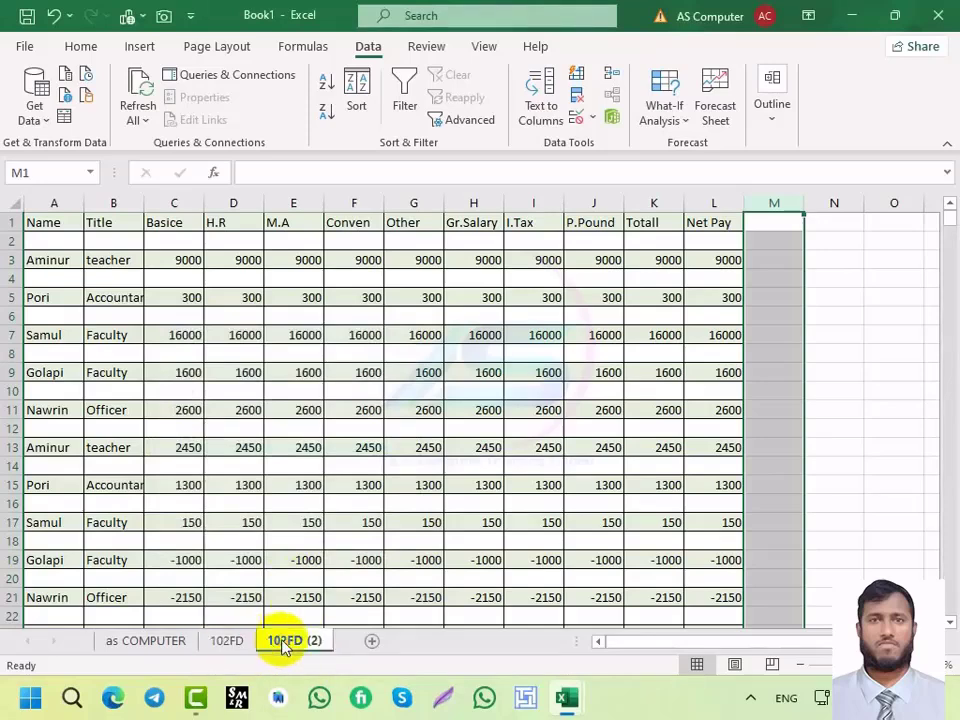
left_click(238, 646)
left_click(318, 644)
right_click(299, 643)
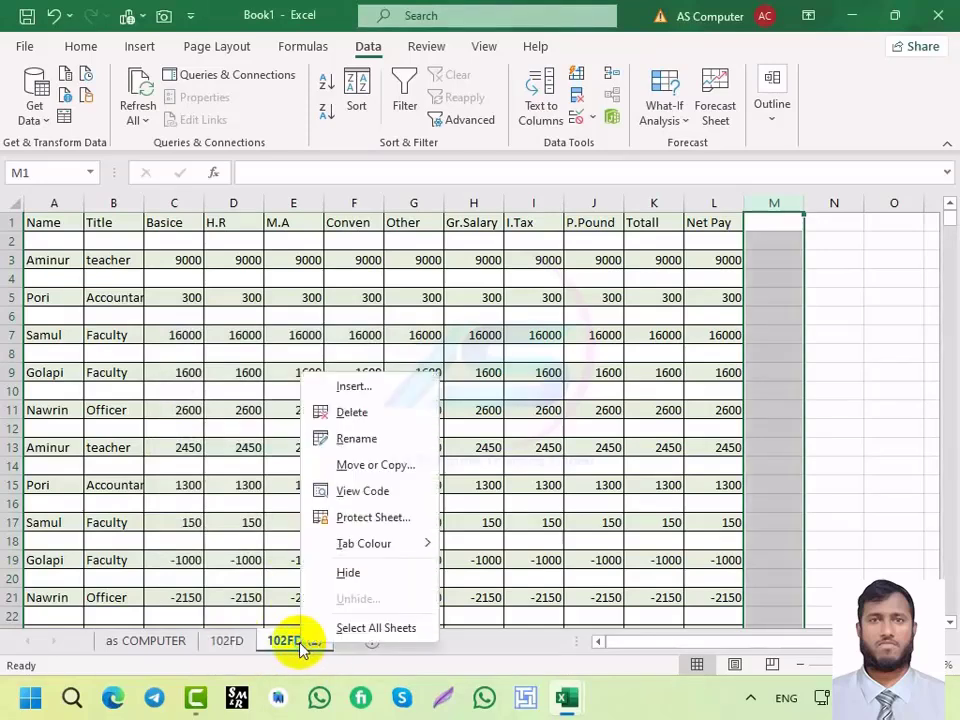
left_click(342, 412)
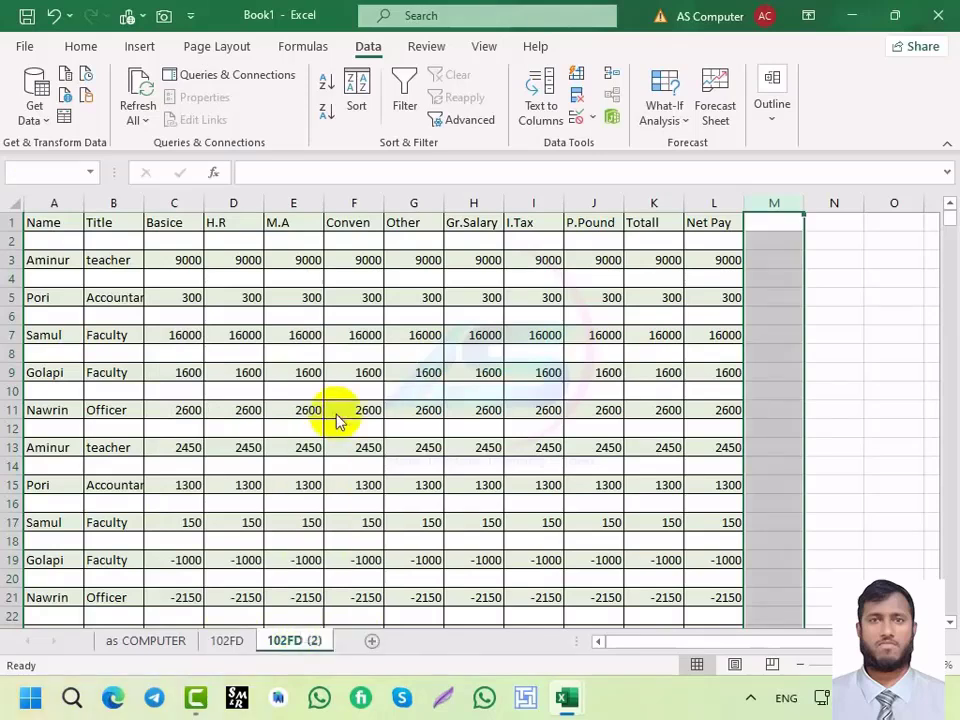
left_click(450, 399)
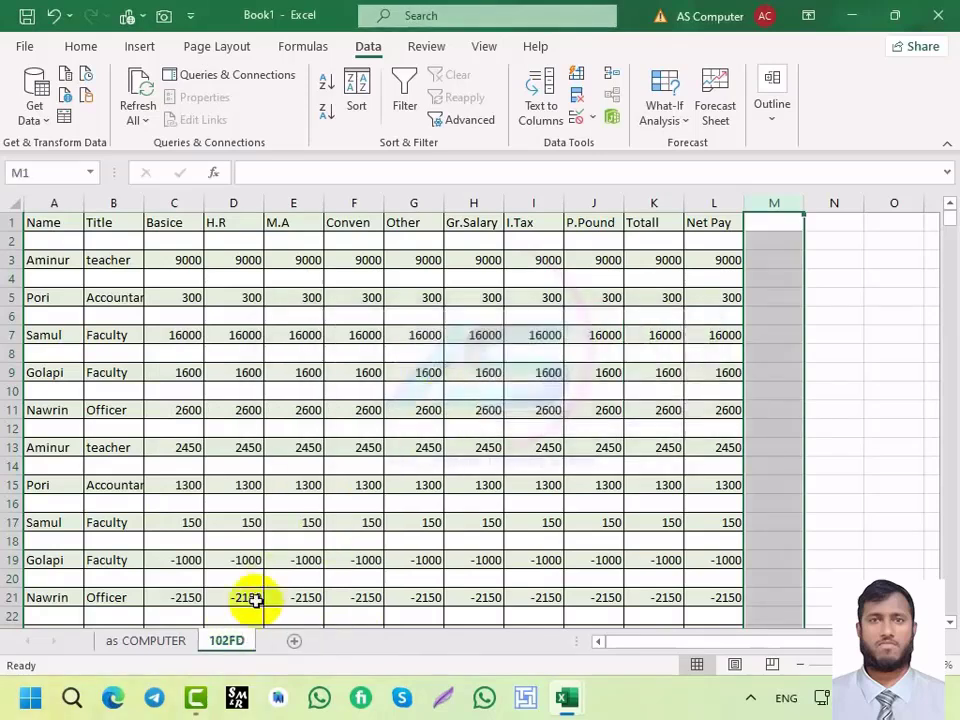
left_click(176, 648)
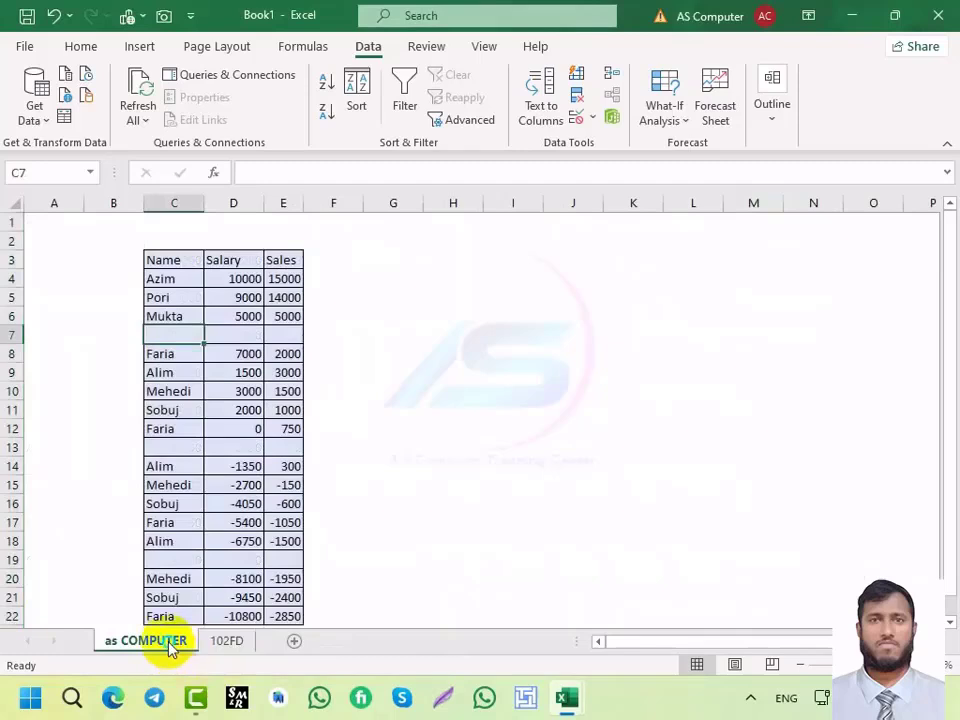
Step: Copy the as COMPUTER sheet to the end of the workbook as 'as COMPUTER (2)'
right_click(170, 648)
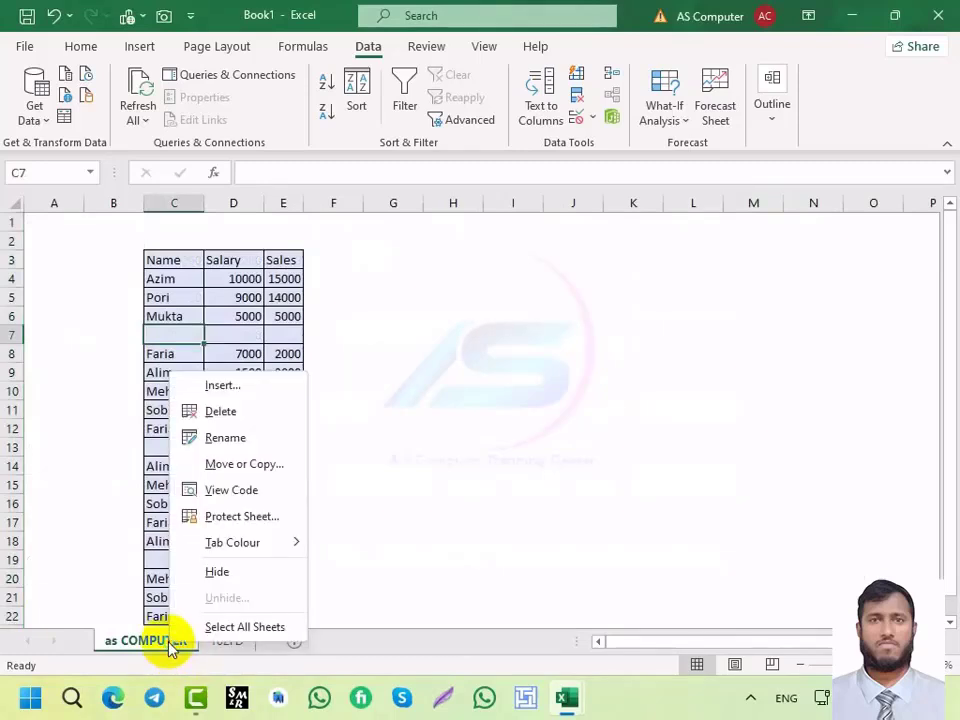
left_click(236, 466)
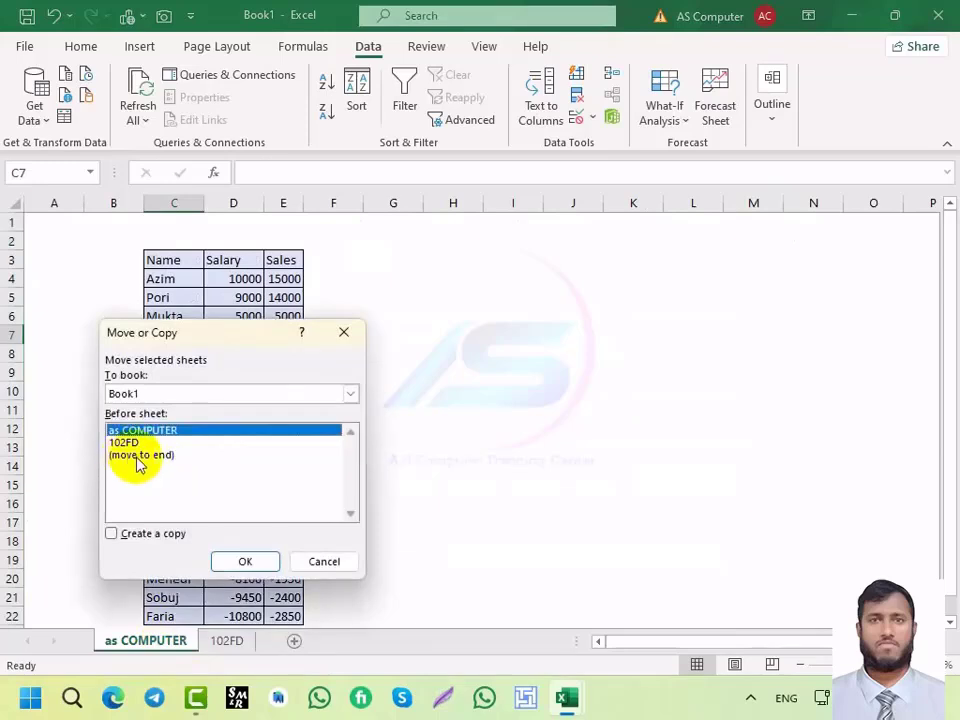
left_click(140, 456)
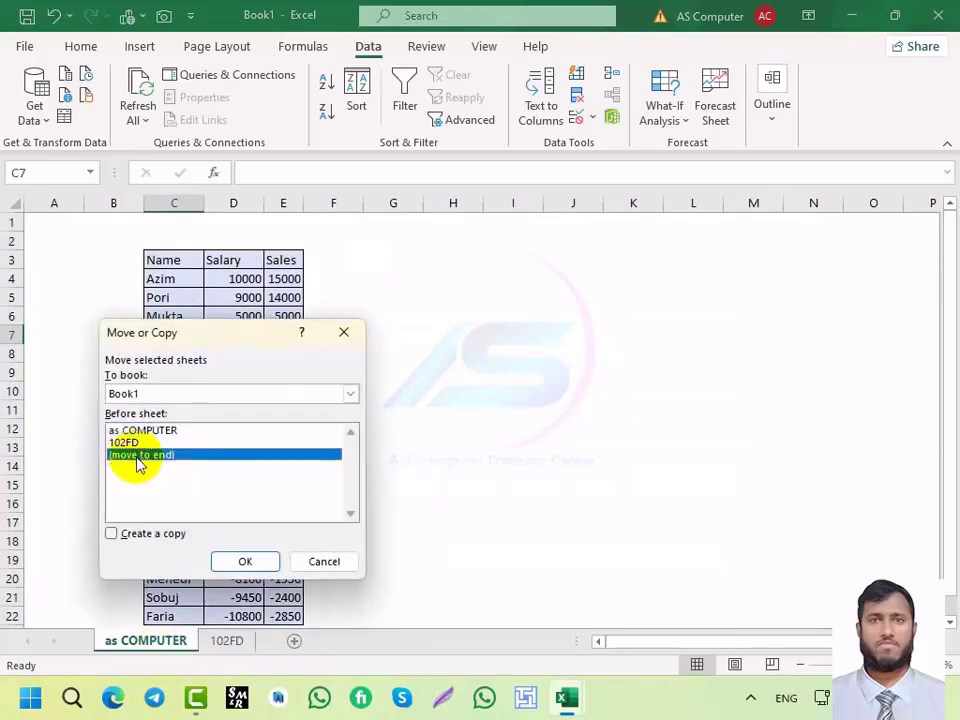
left_click(350, 394)
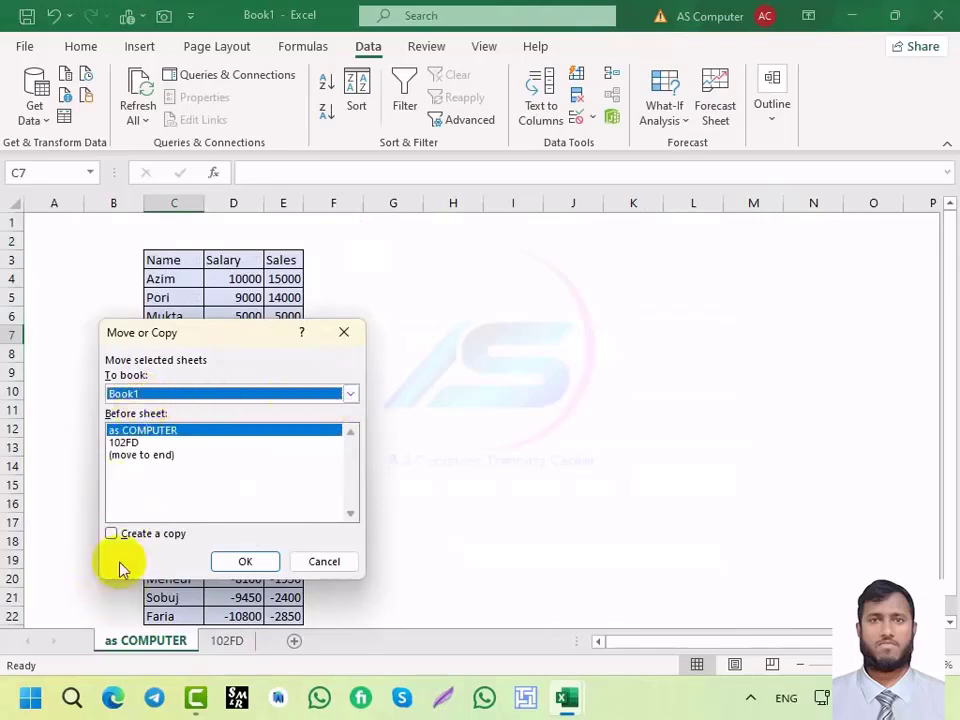
left_click(111, 534)
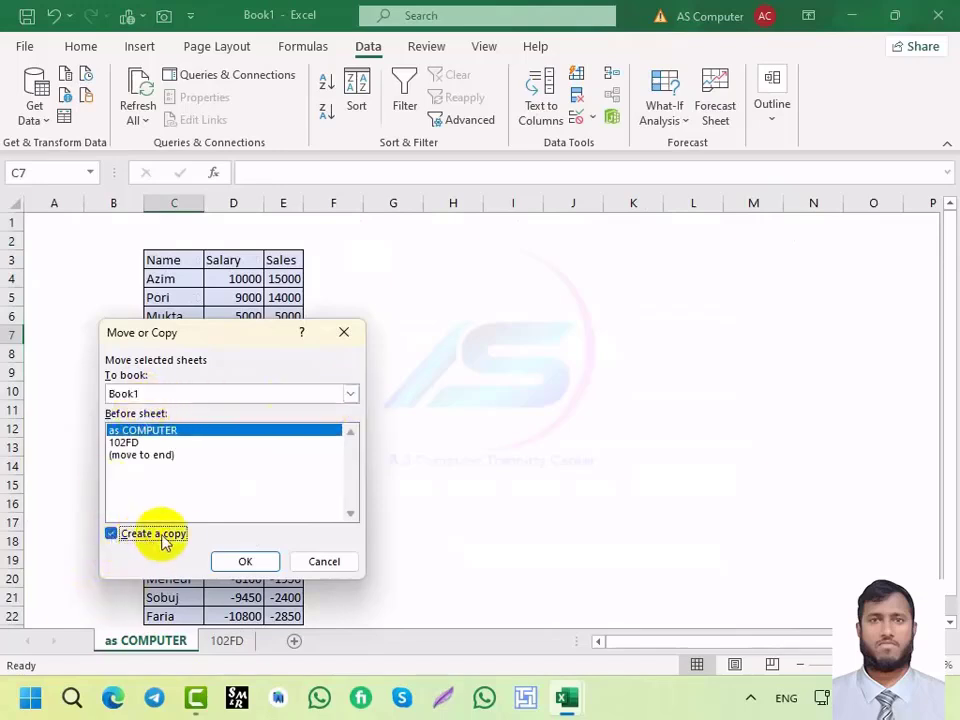
left_click(244, 563)
Step: Compare 'as COMPUTER (2)' with the original, then permanently delete the copy
left_click(284, 645)
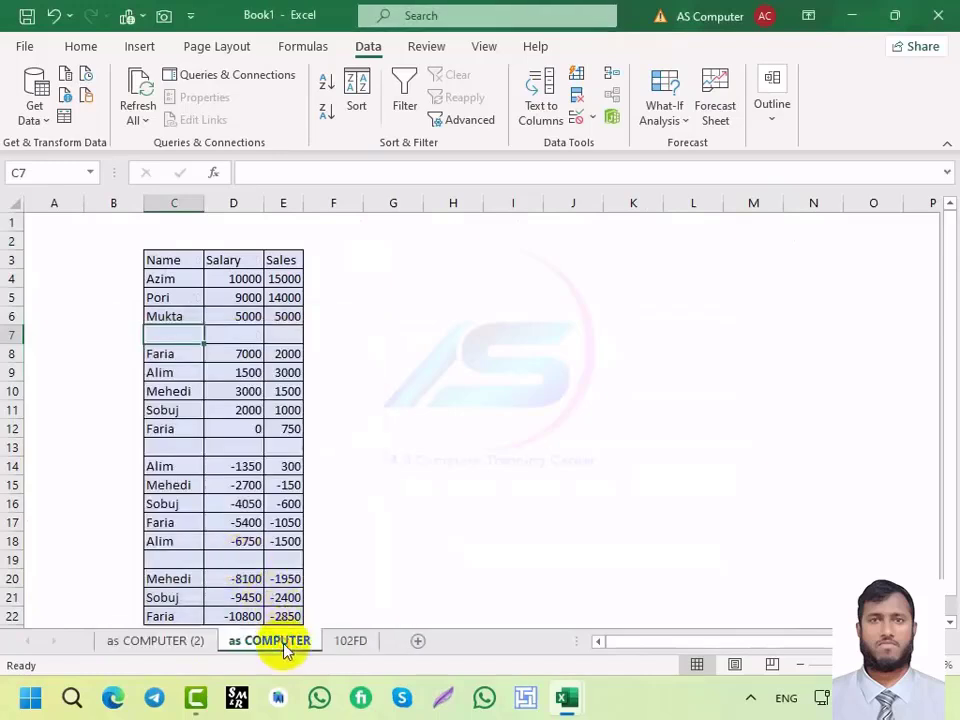
left_click(190, 642)
left_click(277, 650)
left_click(197, 648)
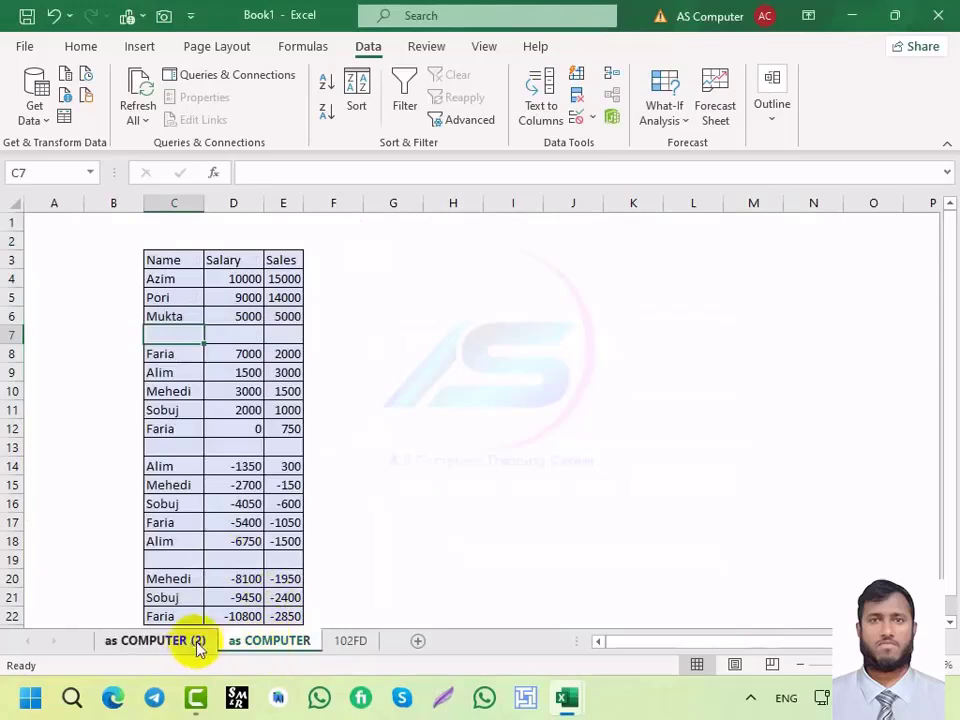
left_click(261, 649)
left_click(190, 641)
right_click(172, 643)
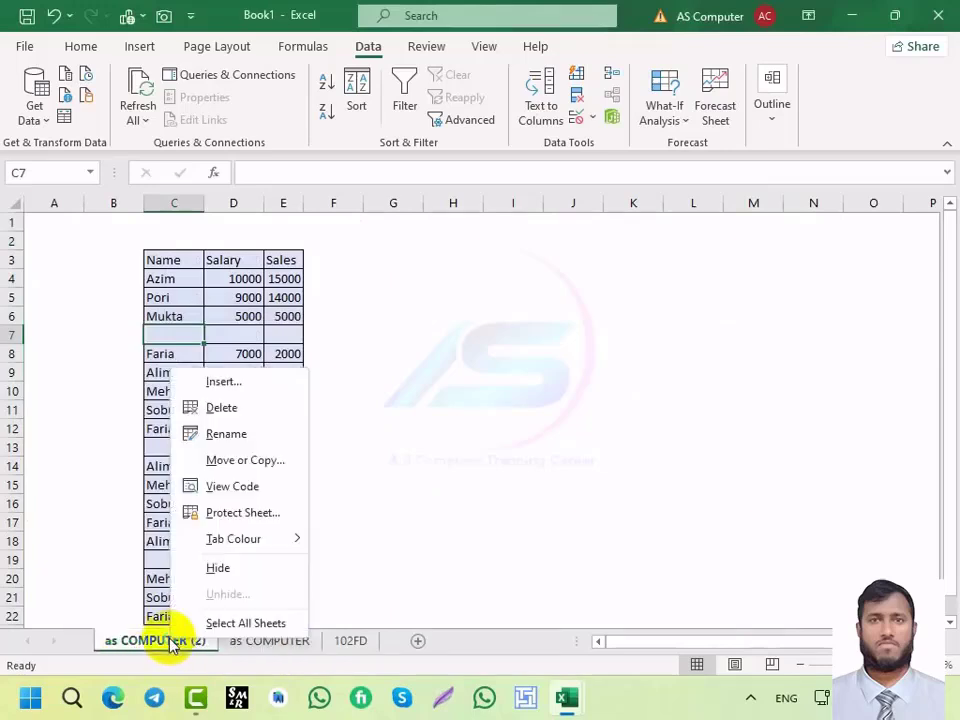
left_click(220, 407)
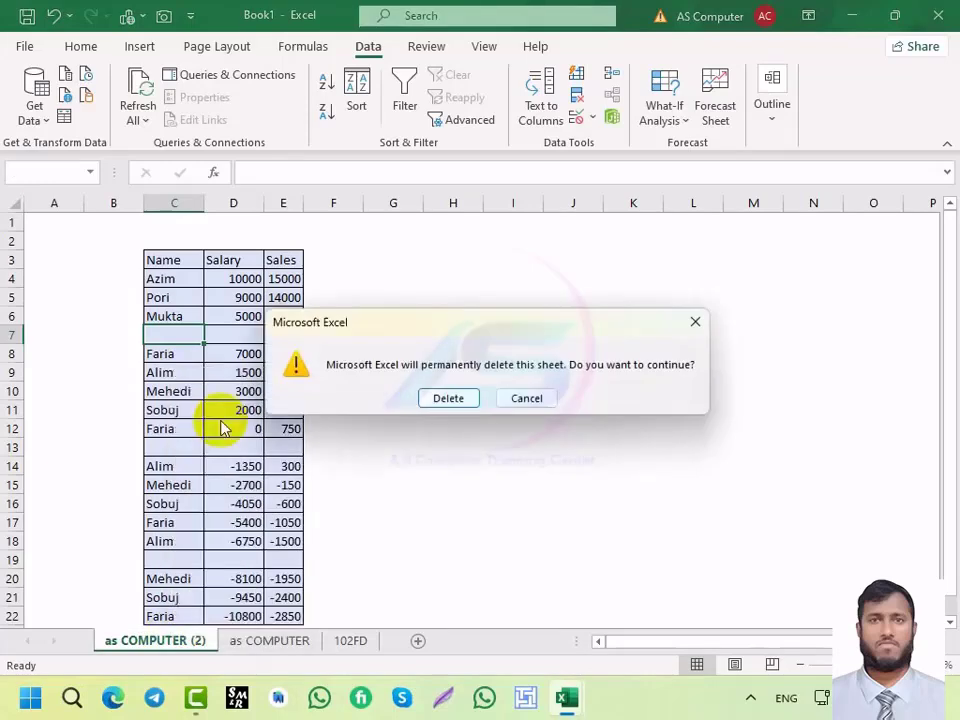
left_click(441, 397)
right_click(145, 656)
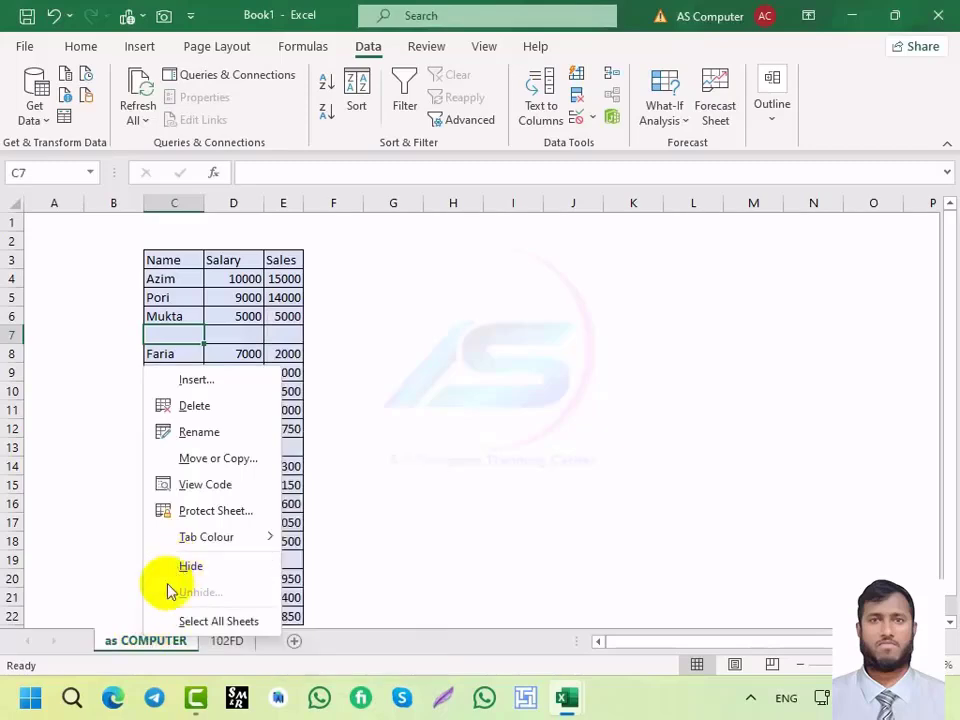
left_click(140, 640)
left_click(225, 640)
left_click(174, 645)
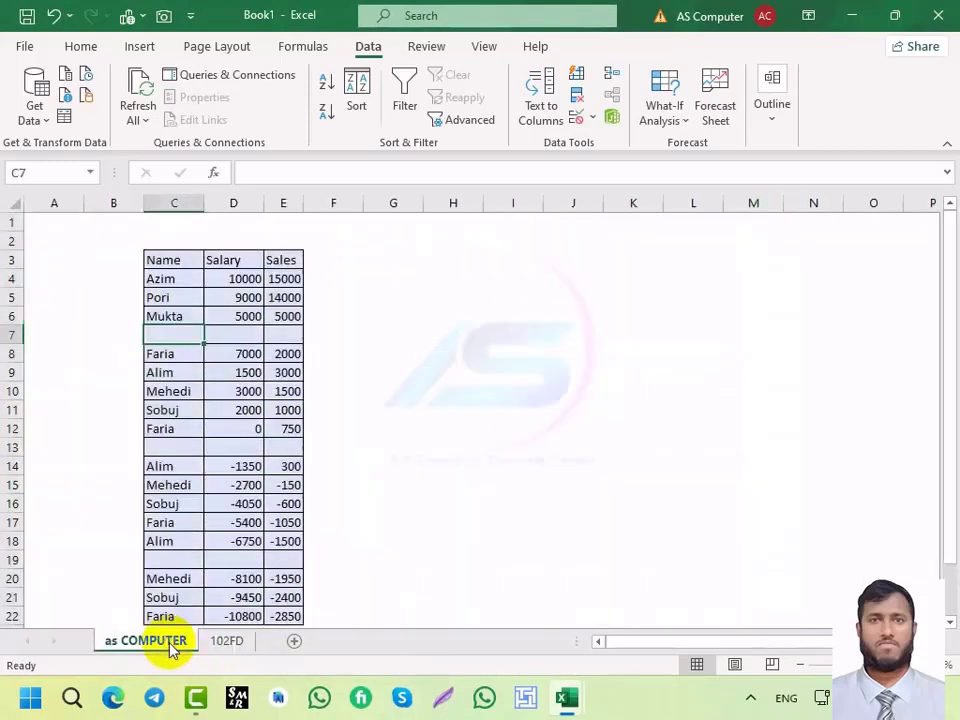
right_click(165, 645)
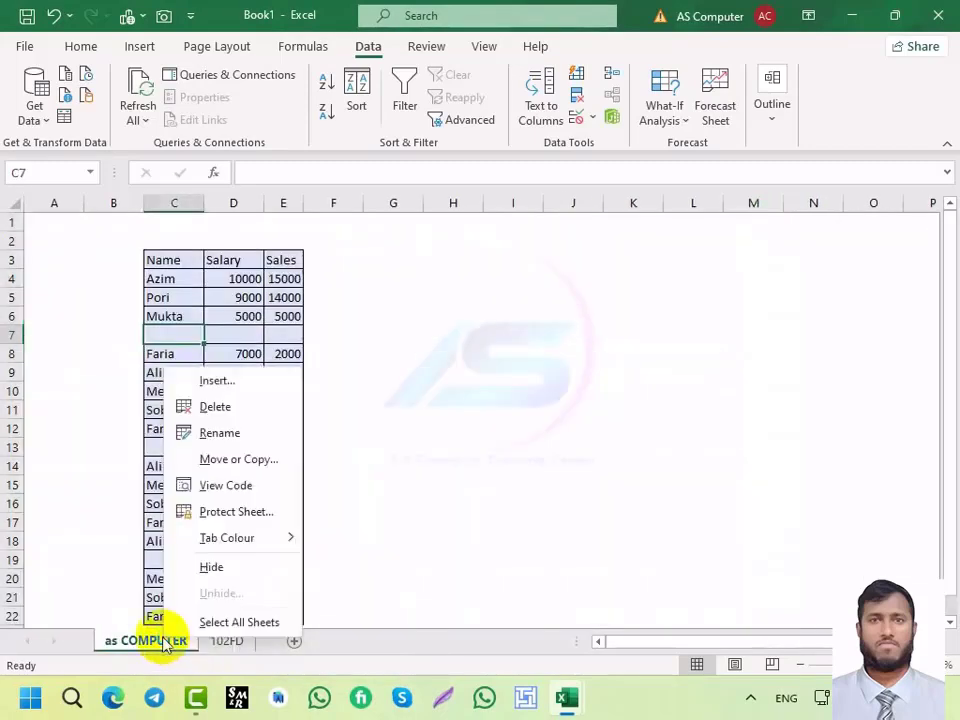
left_click(211, 570)
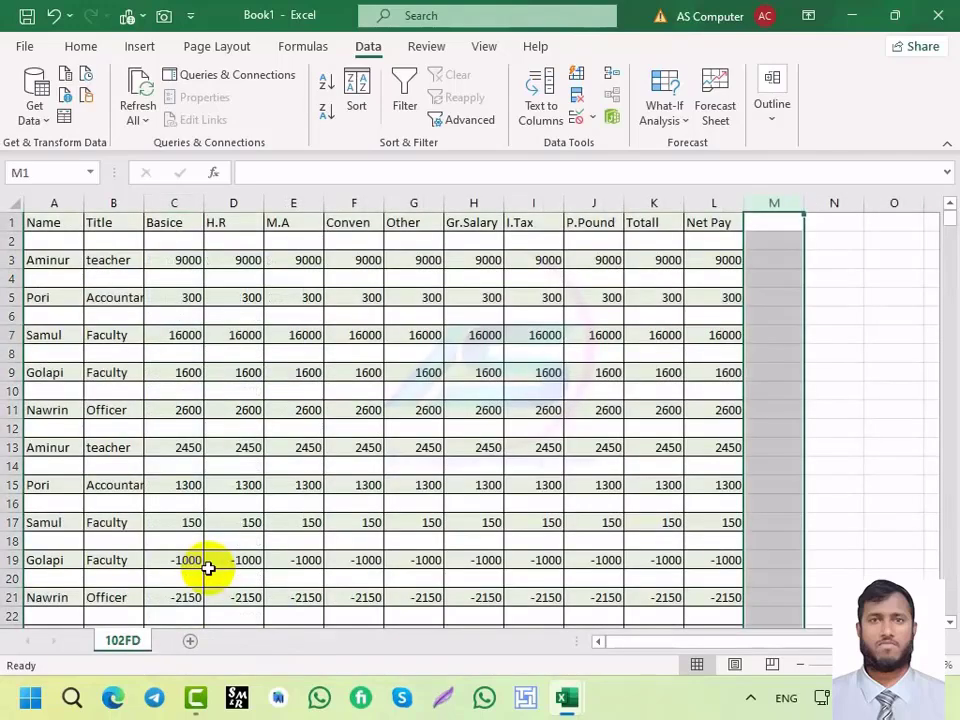
left_click(540, 415)
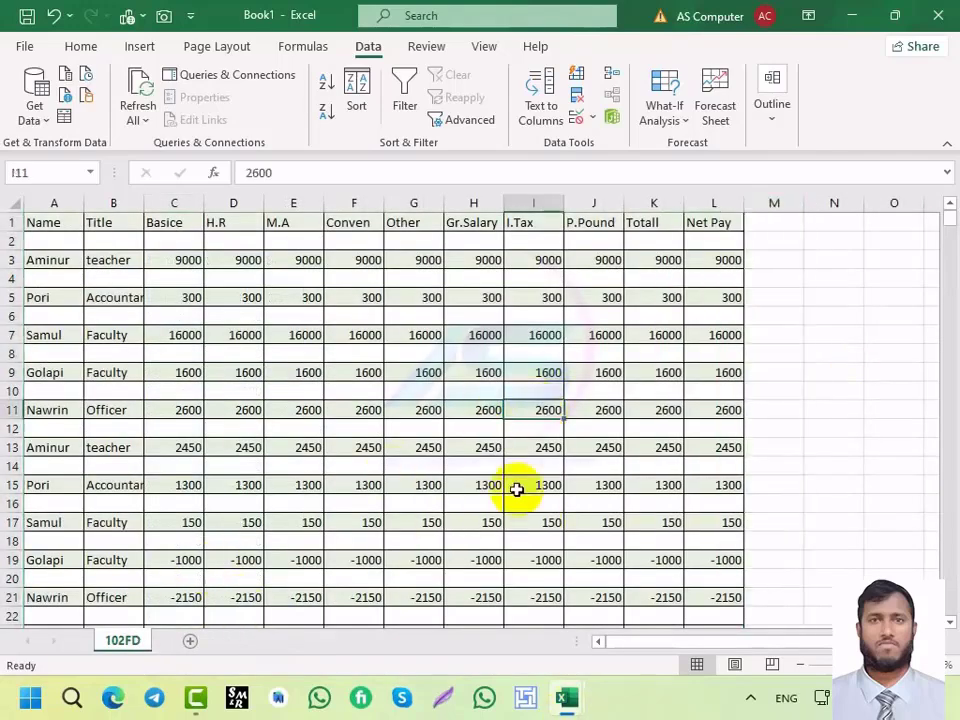
right_click(132, 637)
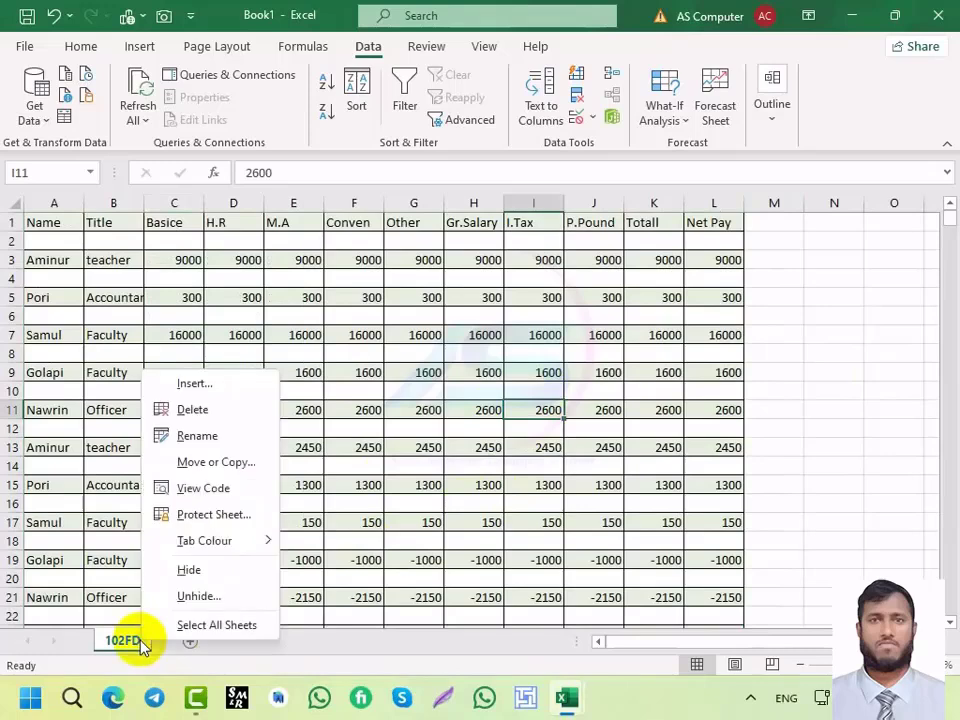
left_click(195, 600)
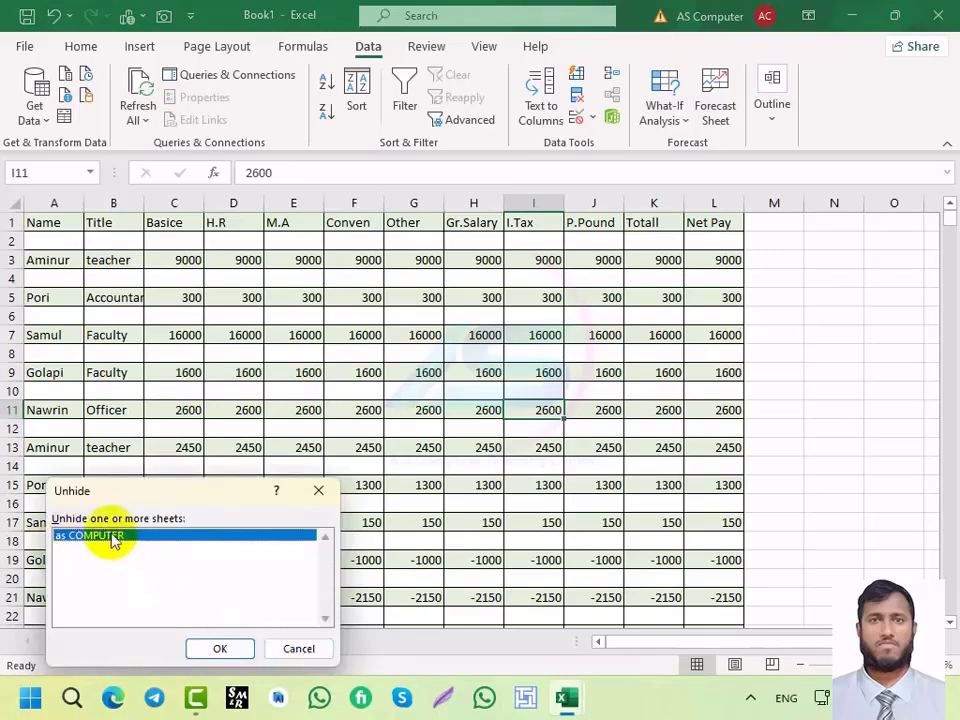
left_click(218, 650)
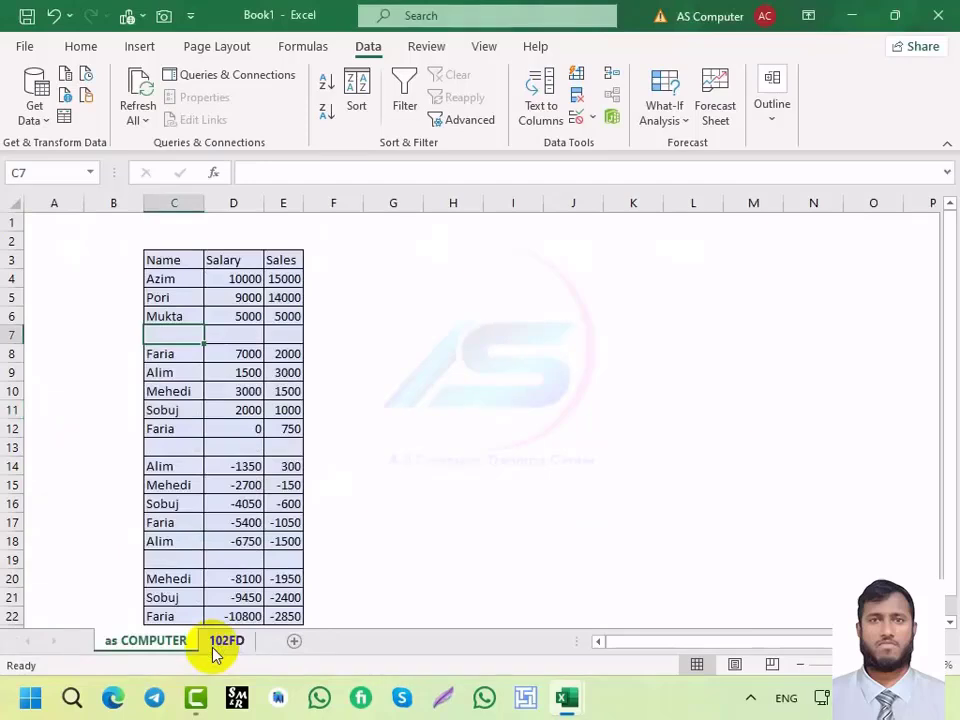
Step: Select cell A14 and group all Book1 sheets with Select All Sheets
left_click(80, 465)
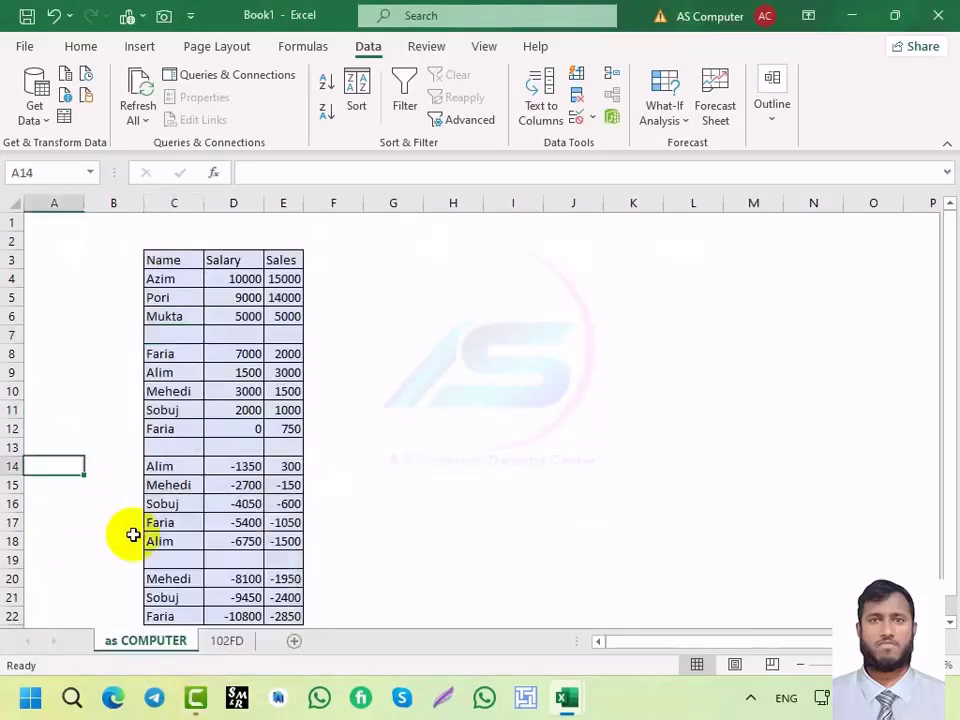
right_click(146, 642)
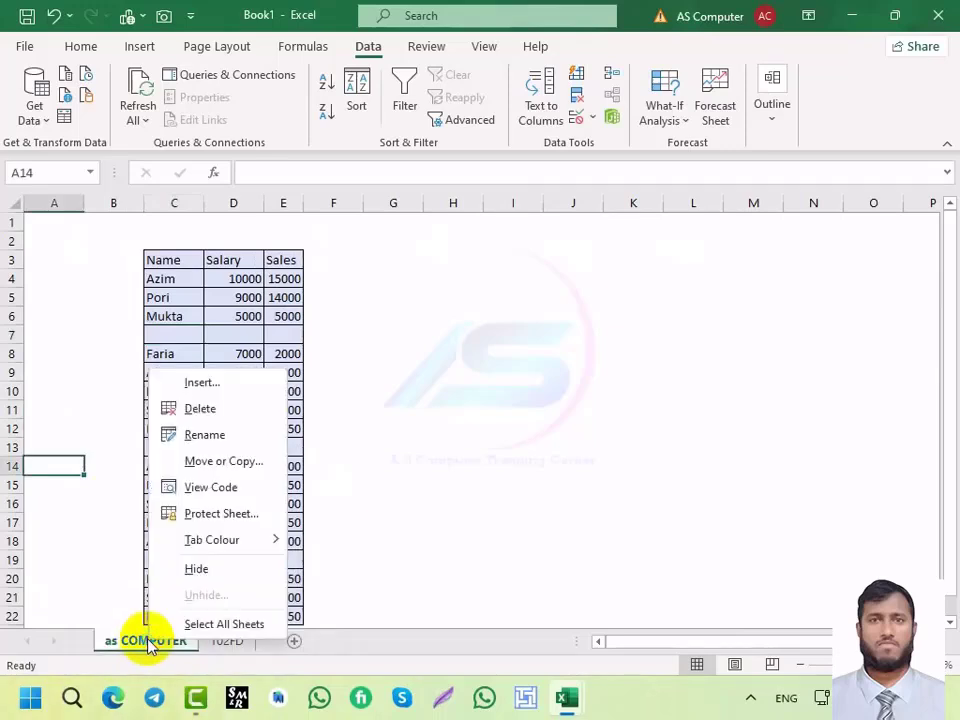
left_click(203, 628)
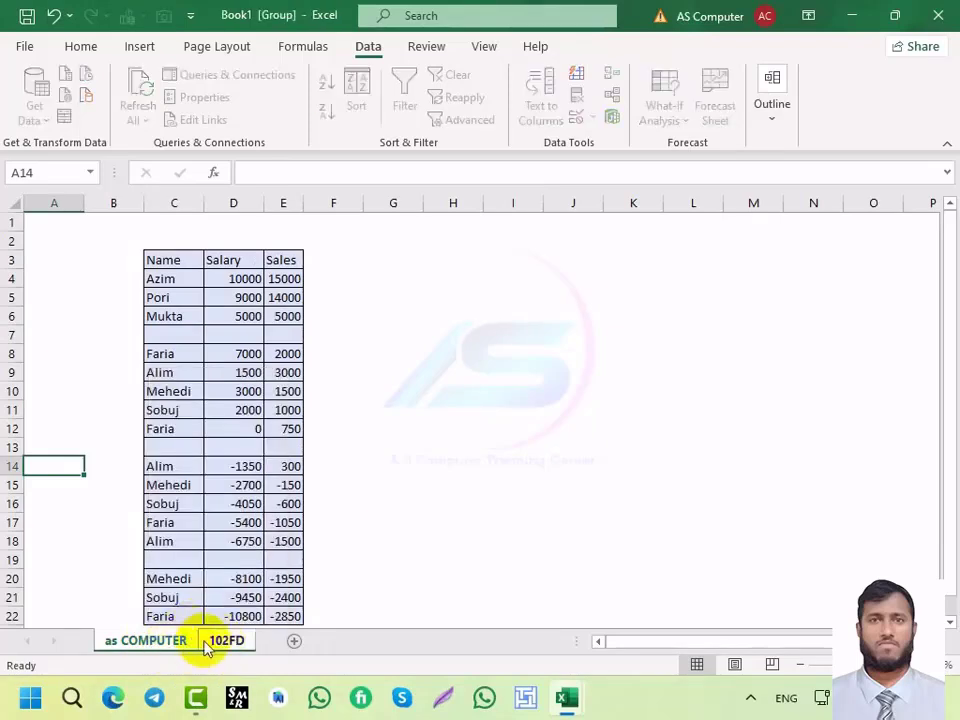
Step: Switch to Advance book formula01, then group and ungroup all its sheets
mouse_move(564, 697)
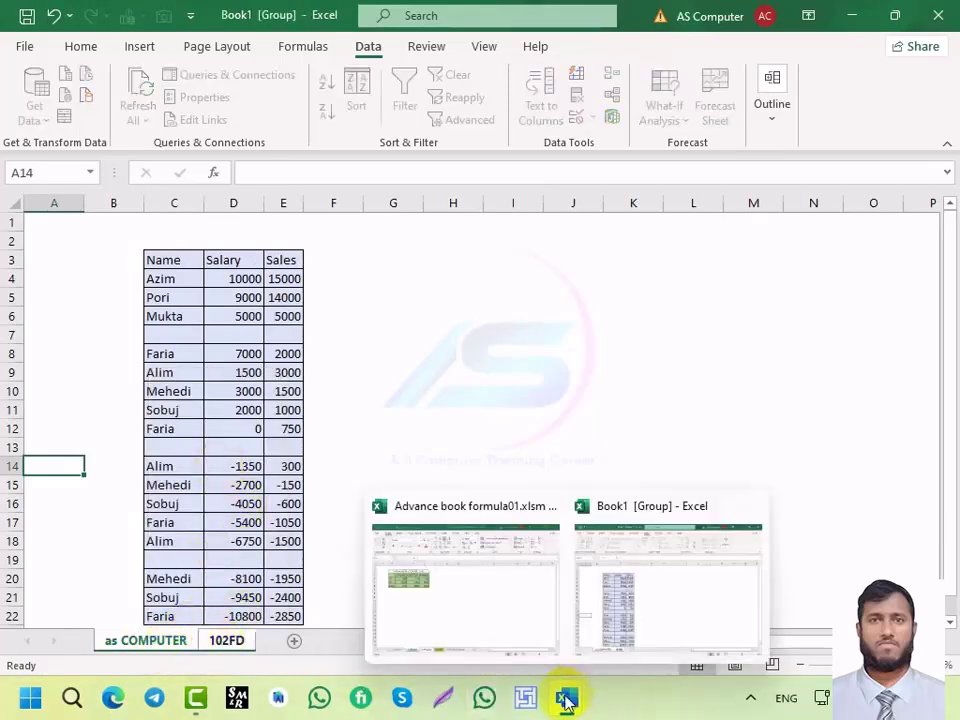
left_click(470, 598)
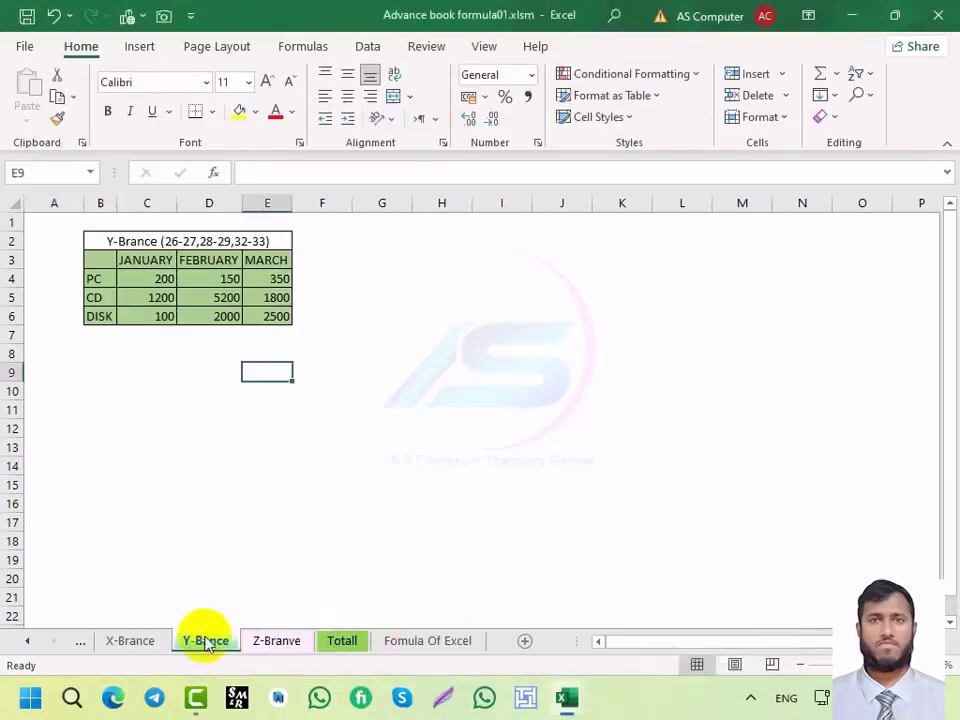
left_click(130, 640)
right_click(205, 641)
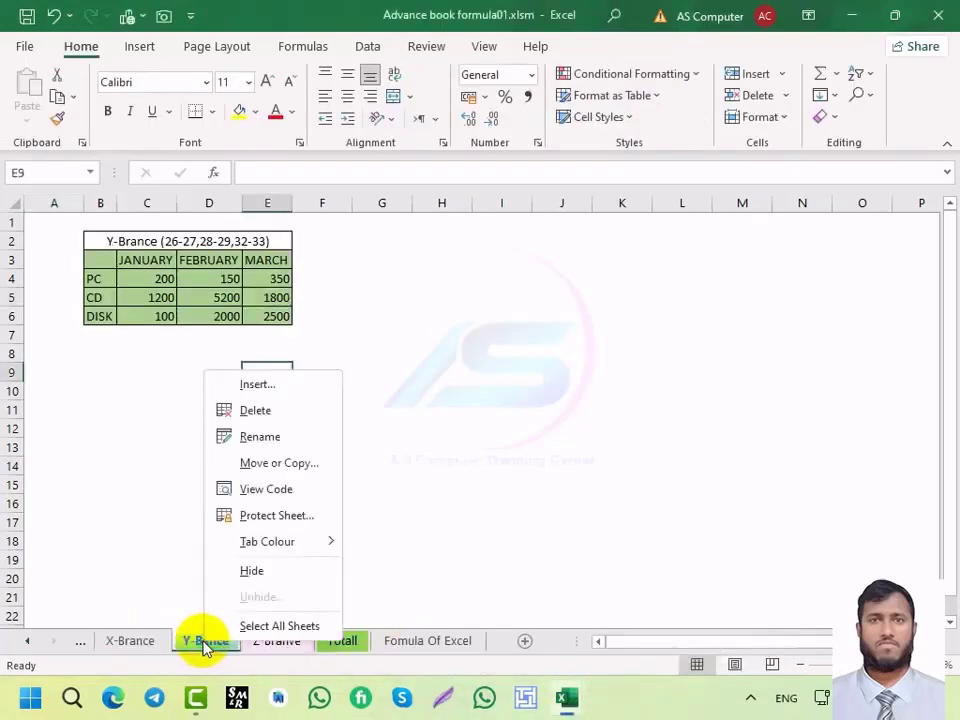
left_click(277, 625)
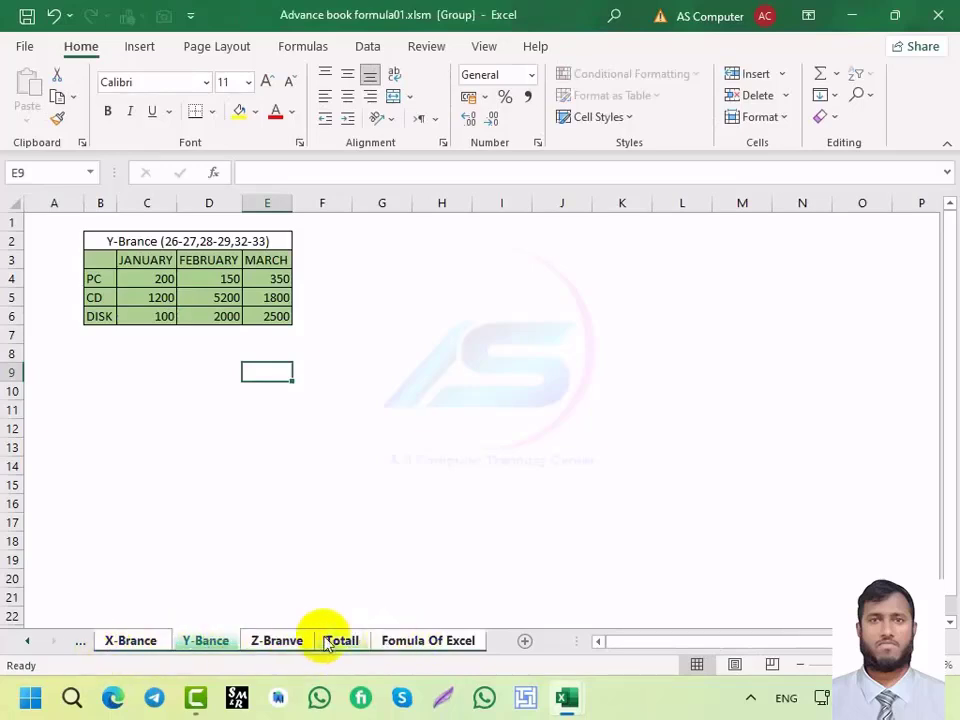
right_click(205, 641)
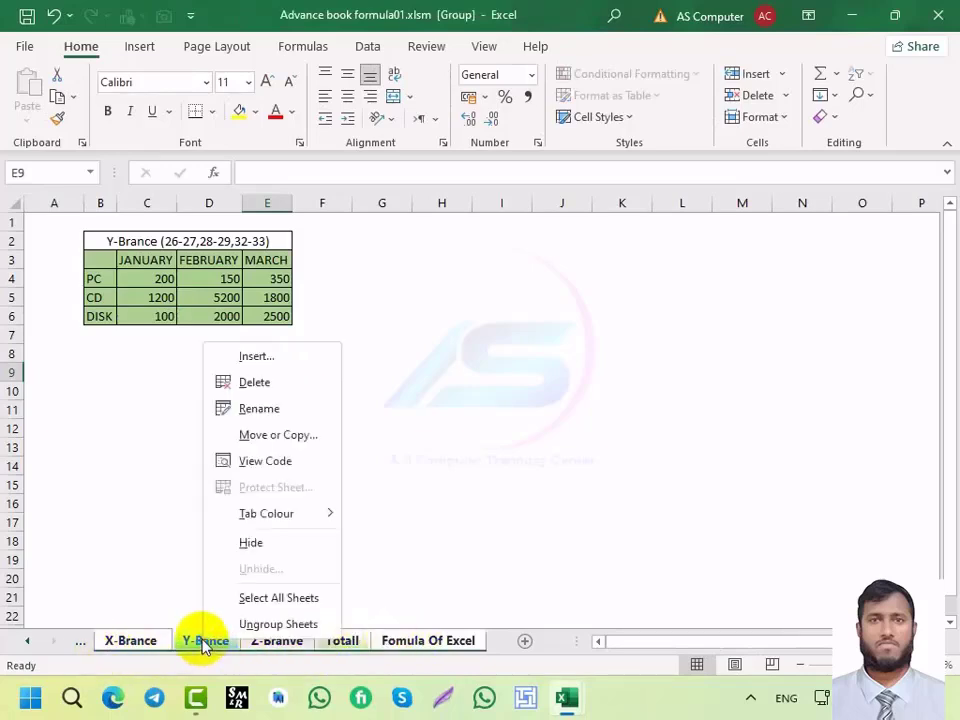
left_click(268, 626)
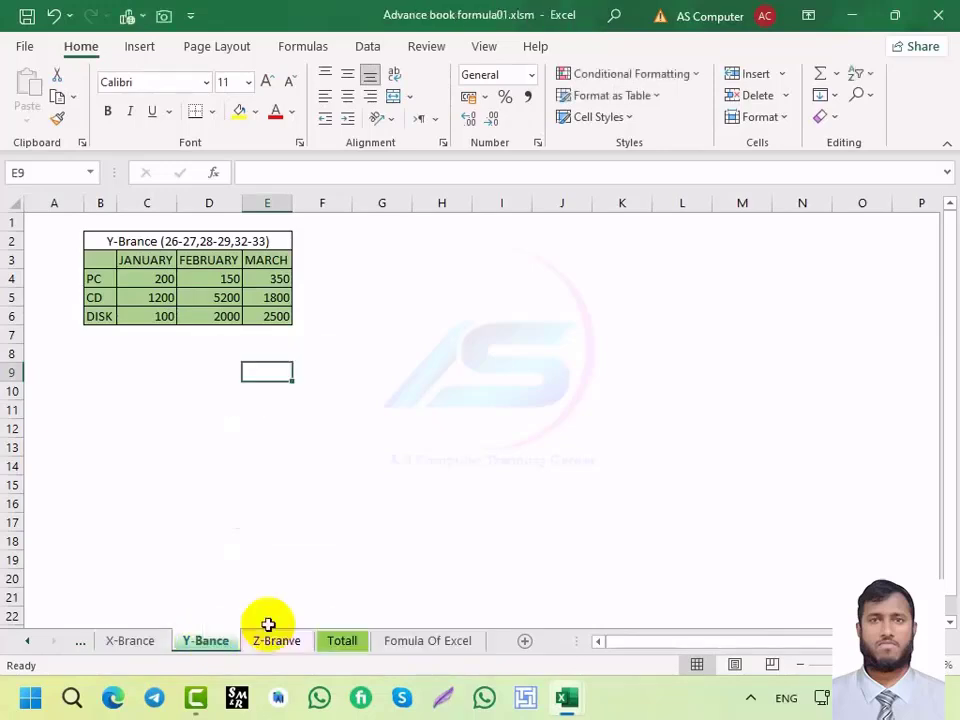
Step: Flip between Z-Branve and Y-Brance, then group and ungroup all sheets again
left_click(283, 643)
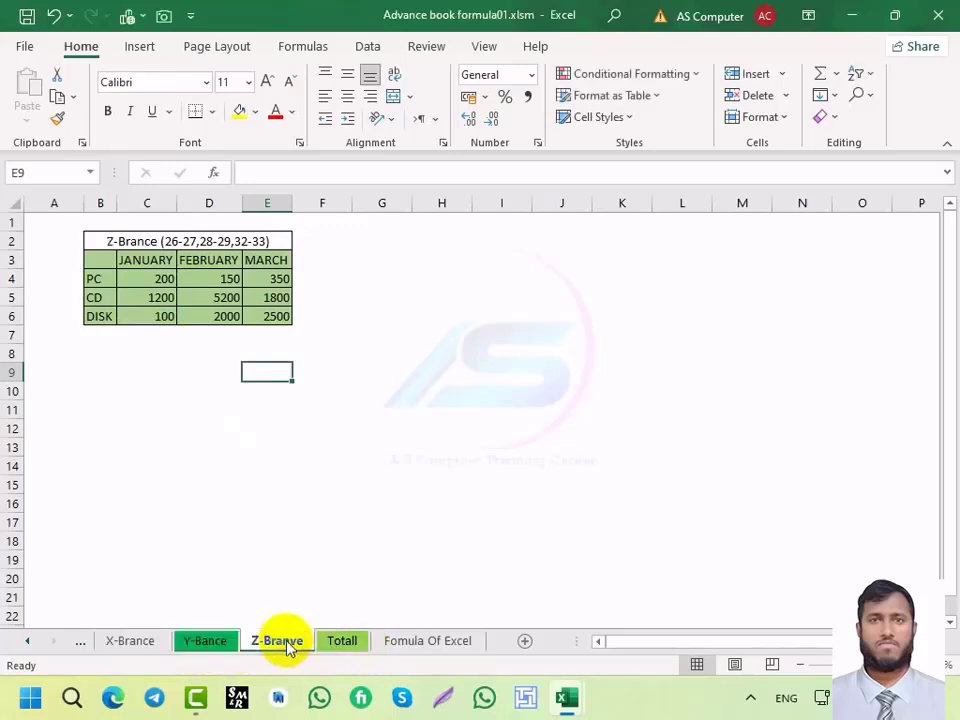
left_click(207, 647)
left_click(292, 647)
left_click(213, 650)
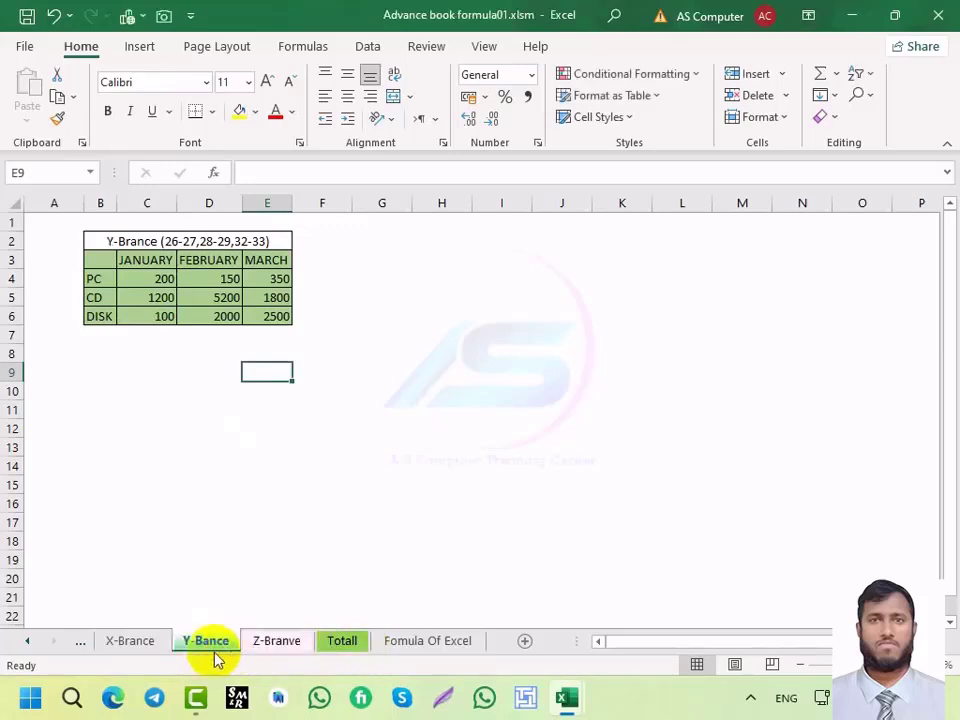
right_click(216, 650)
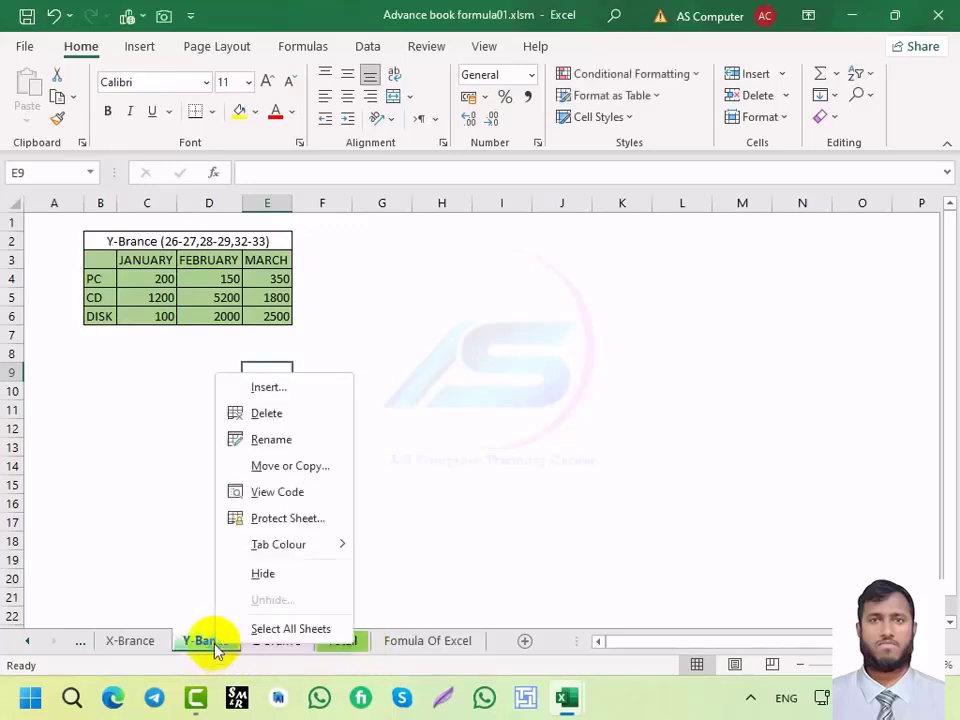
left_click(285, 629)
right_click(212, 645)
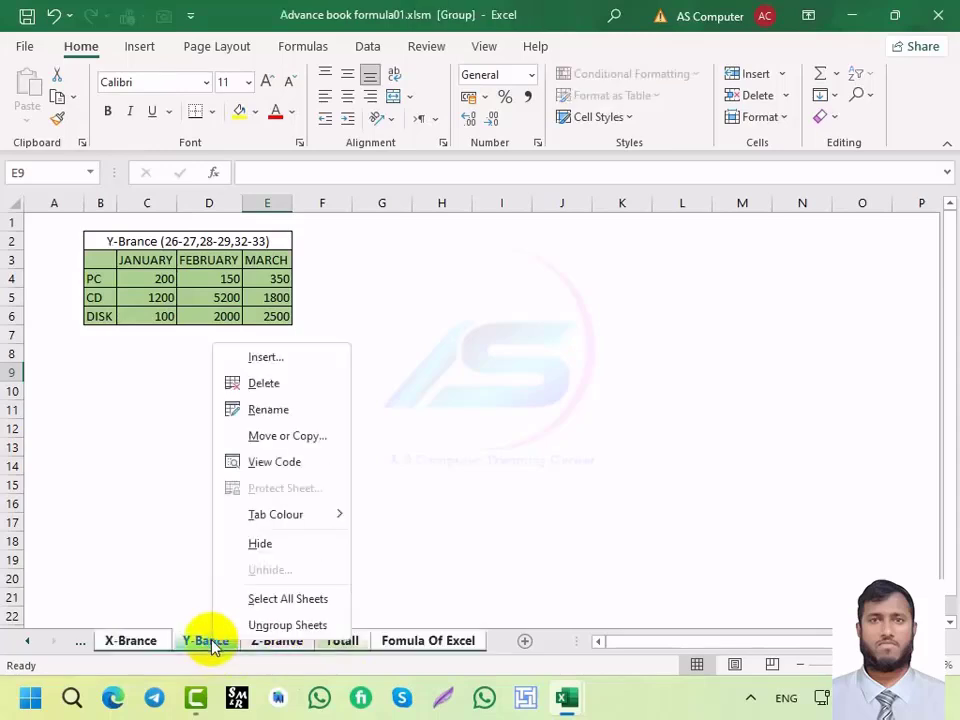
left_click(266, 625)
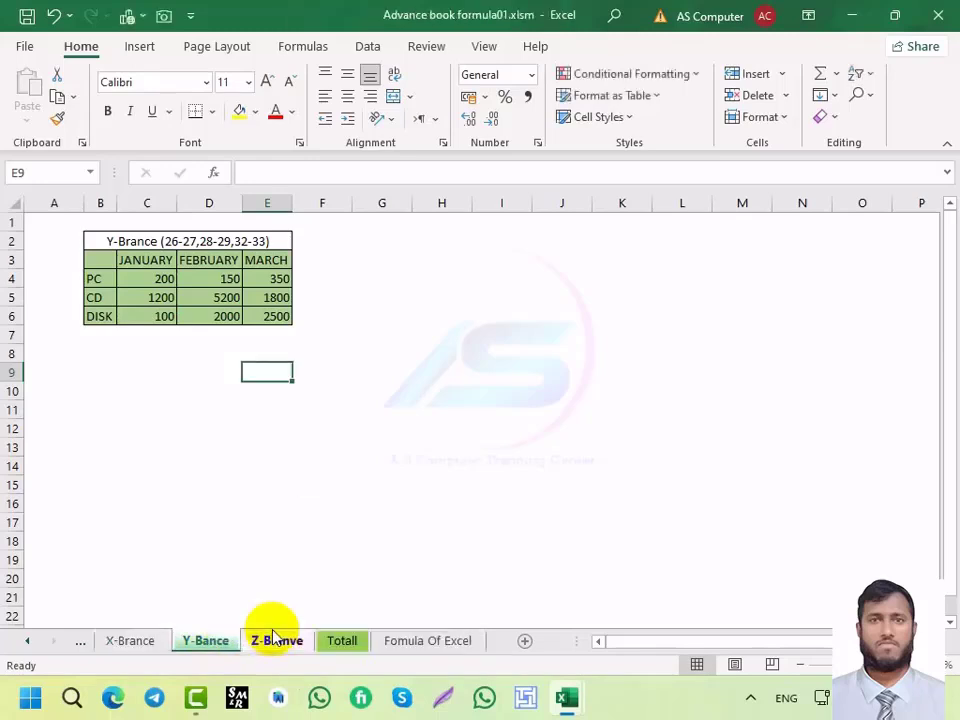
Step: Protect the Y-Brance sheet with a password, entered and confirmed in Protect Sheet
right_click(198, 641)
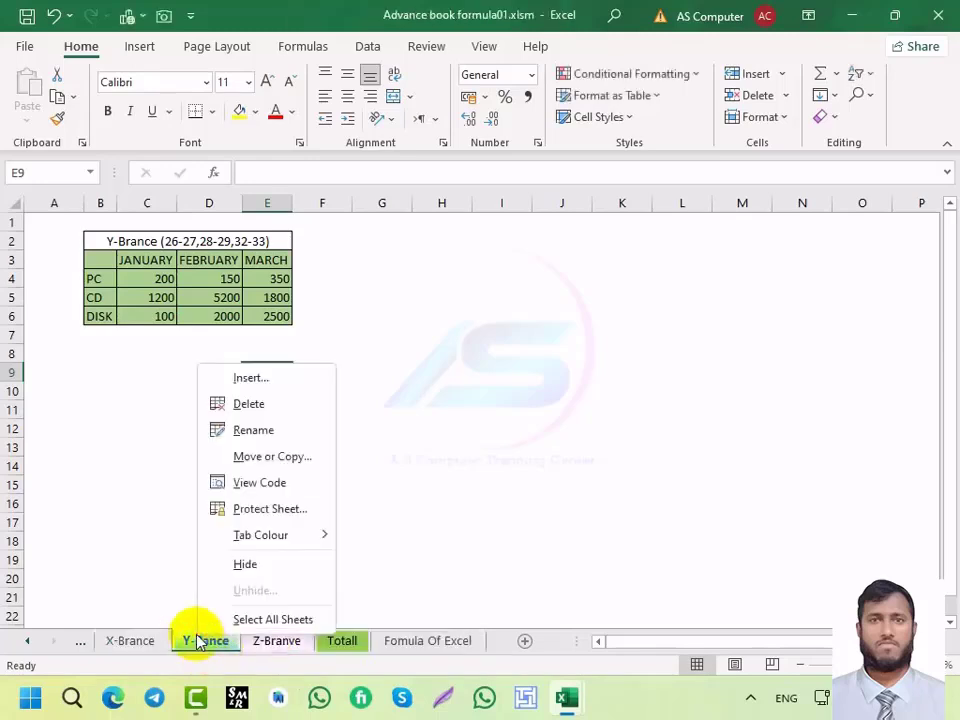
left_click(257, 514)
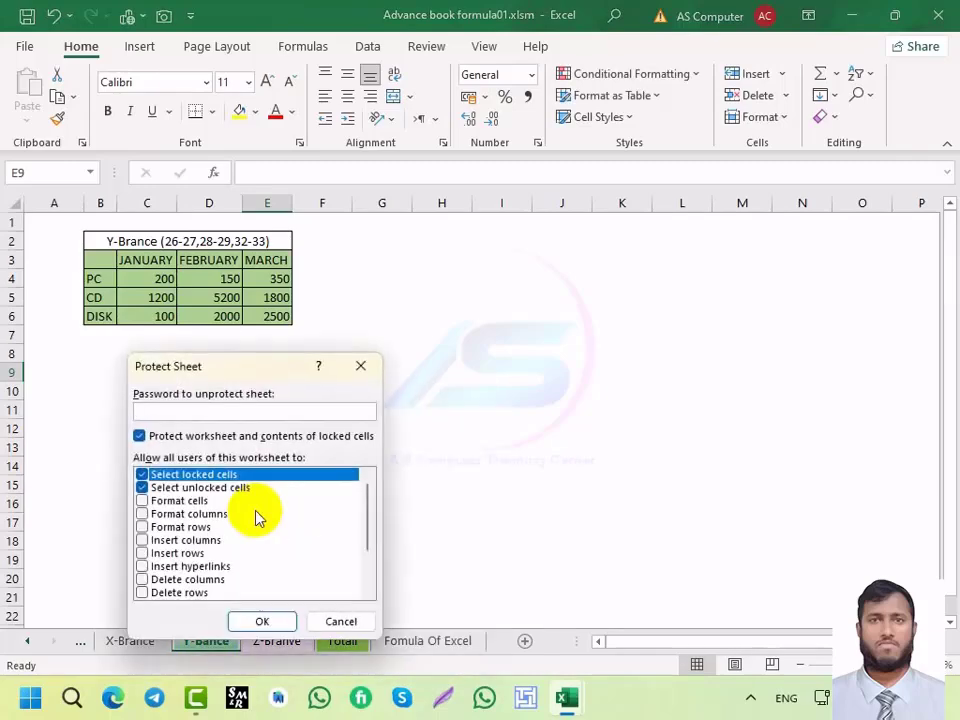
left_click_drag(171, 375, 365, 305)
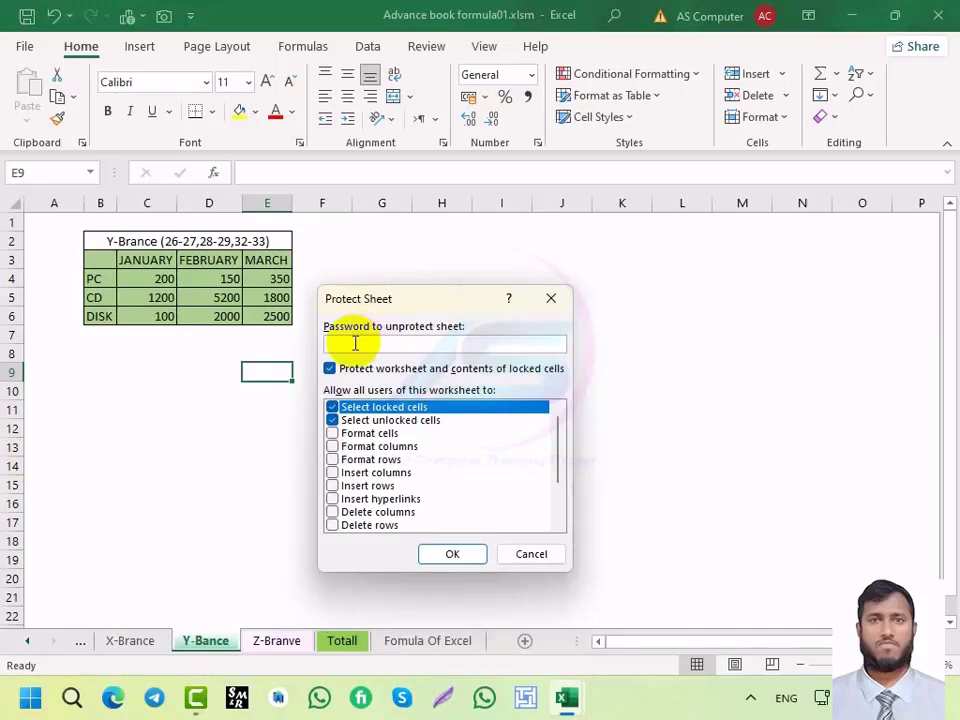
left_click(453, 553)
type("12")
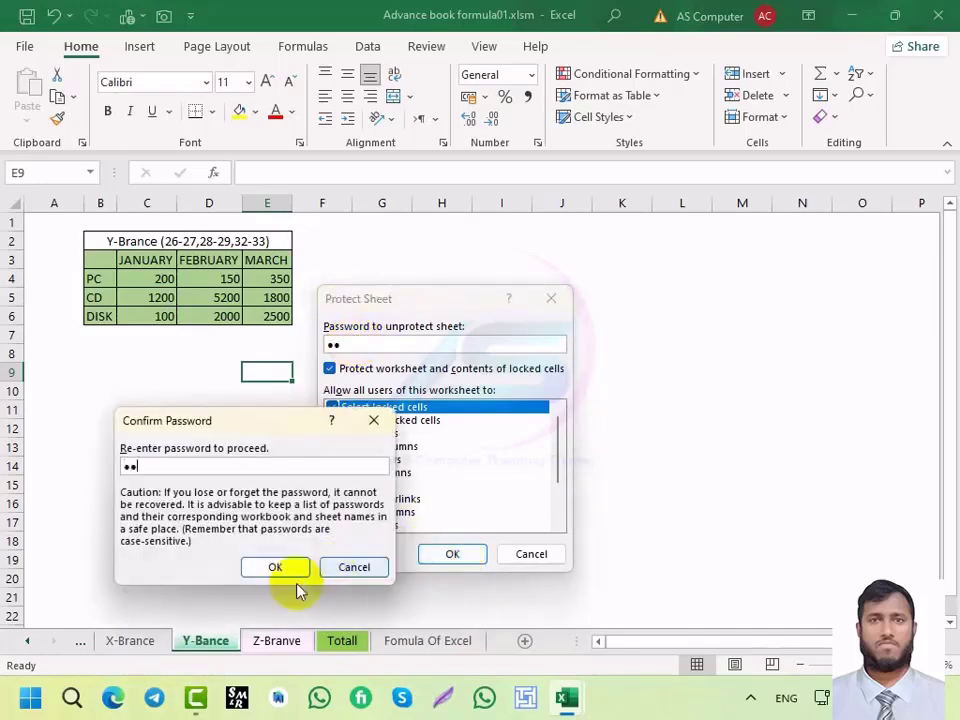
left_click(275, 567)
Step: Try editing cells C5 and H9 and dismiss the protected-sheet warnings
left_click(193, 470)
double_click(160, 298)
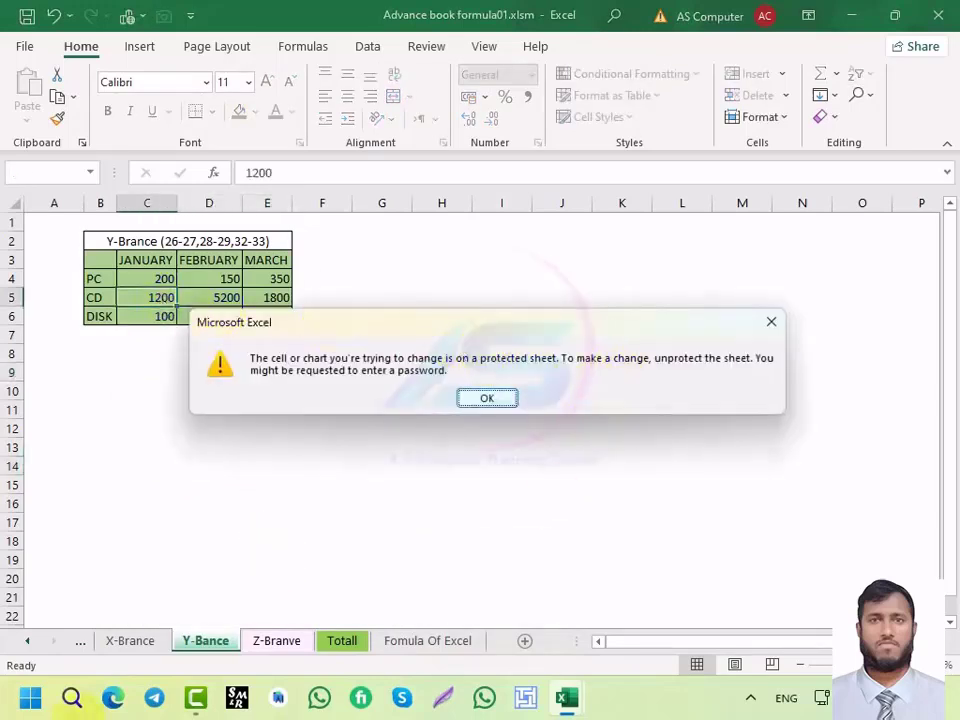
left_click(771, 321)
double_click(420, 371)
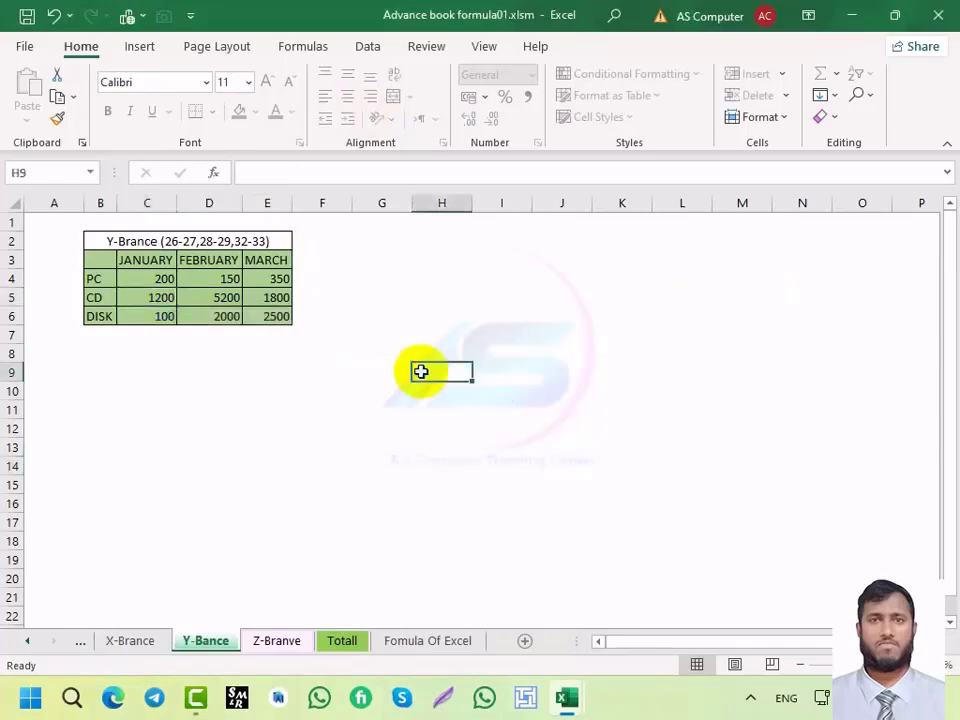
key("Return")
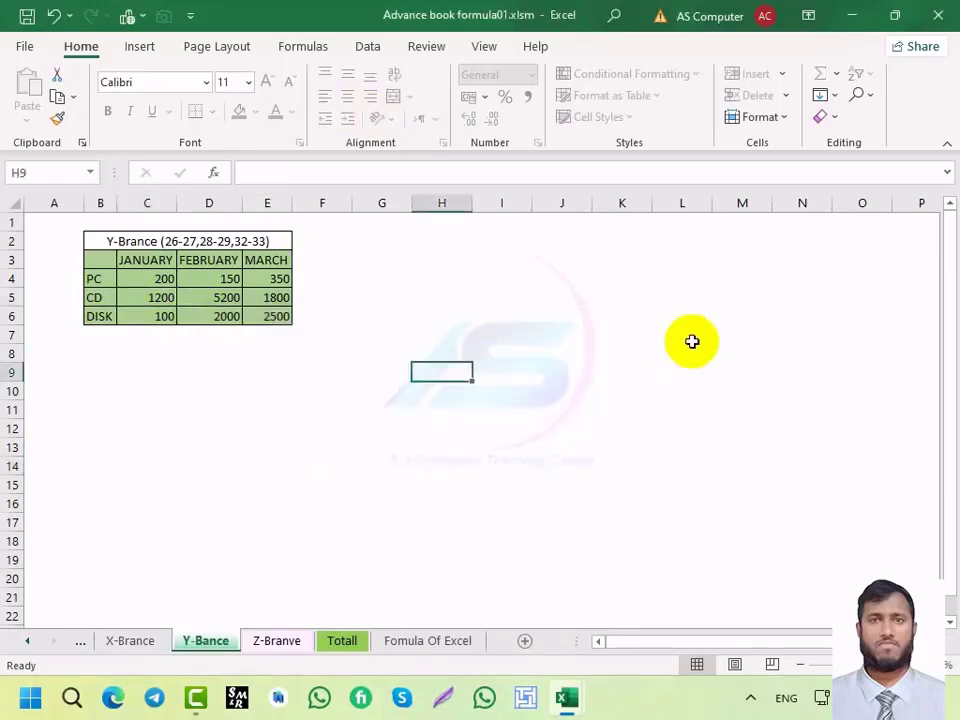
Step: Unprotect the Y-Brance sheet by entering its password in the Unprotect Sheet dialog
right_click(212, 645)
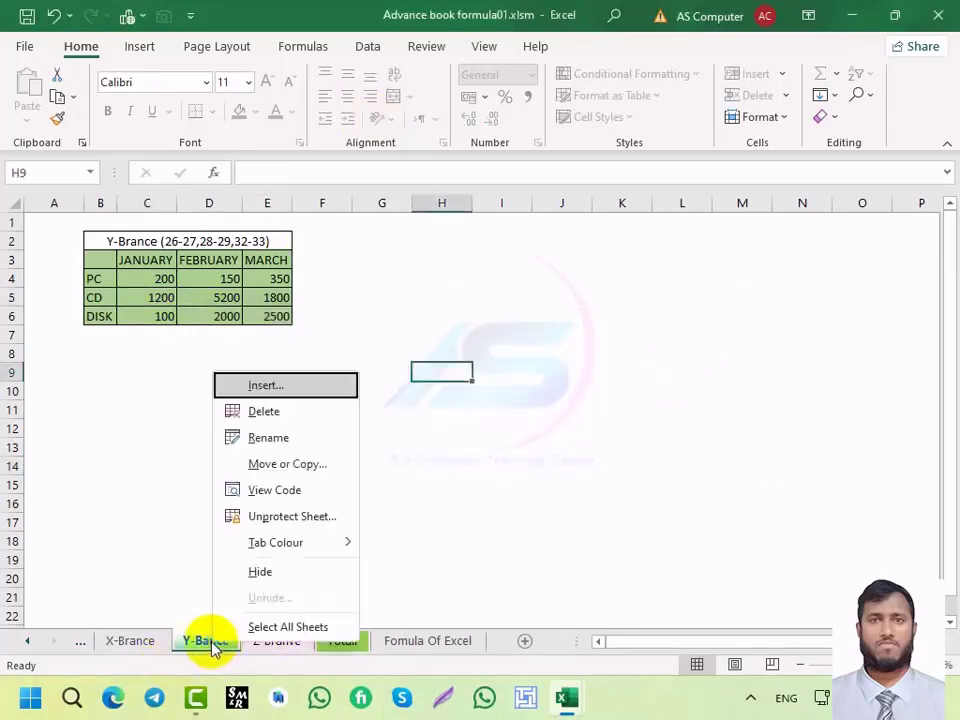
left_click(270, 516)
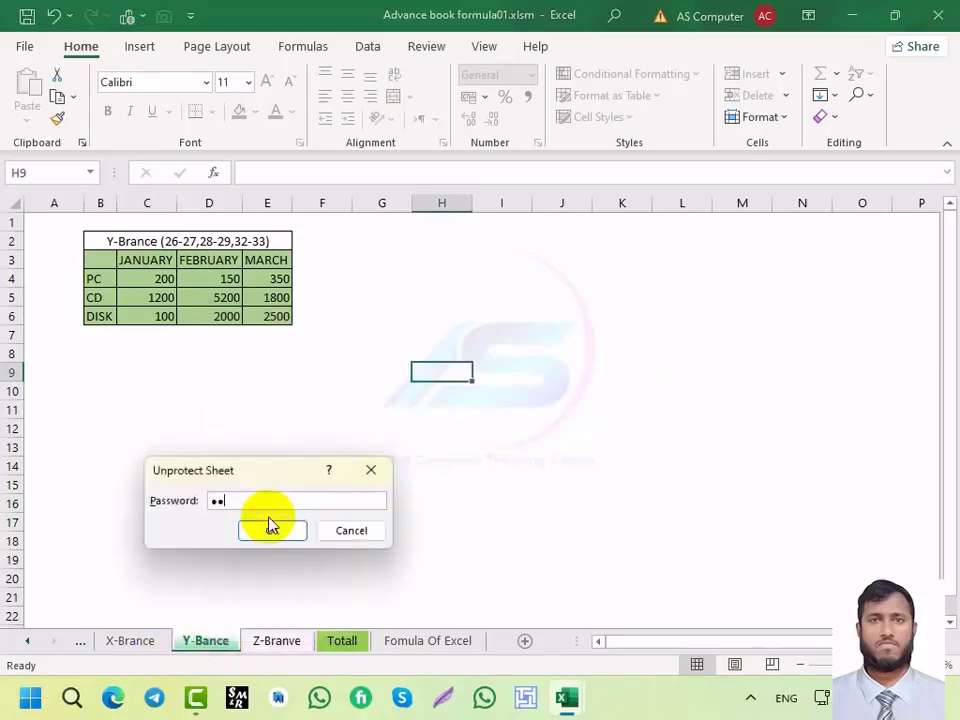
left_click(273, 531)
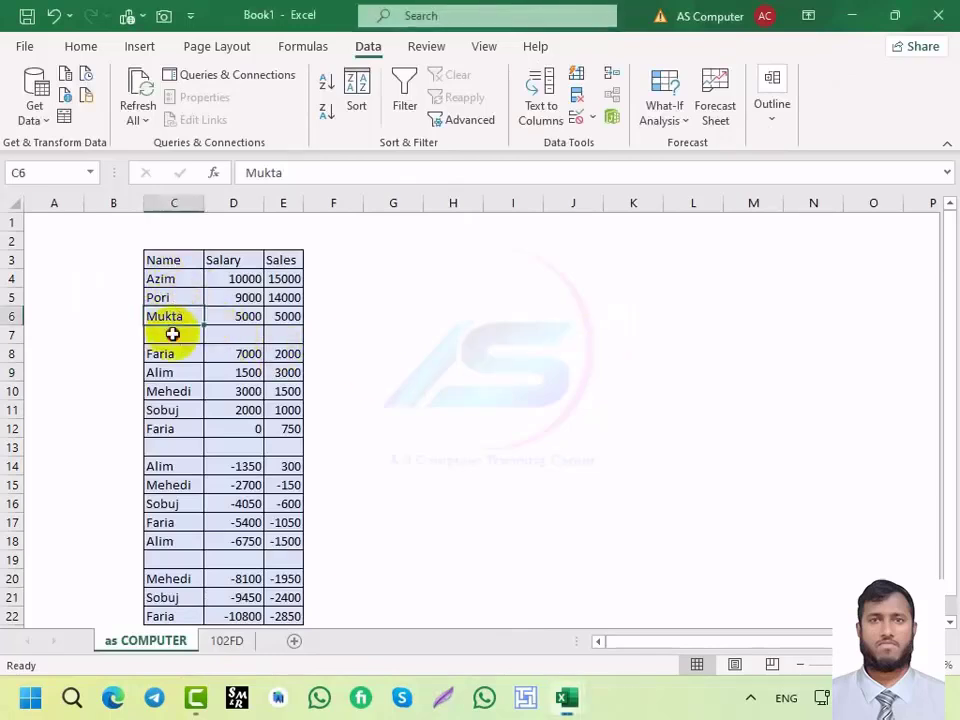
Step: Check the blank rows between blocks, then Ctrl+A-select the first block from its 9000 salary
left_click(223, 336)
left_click(272, 334)
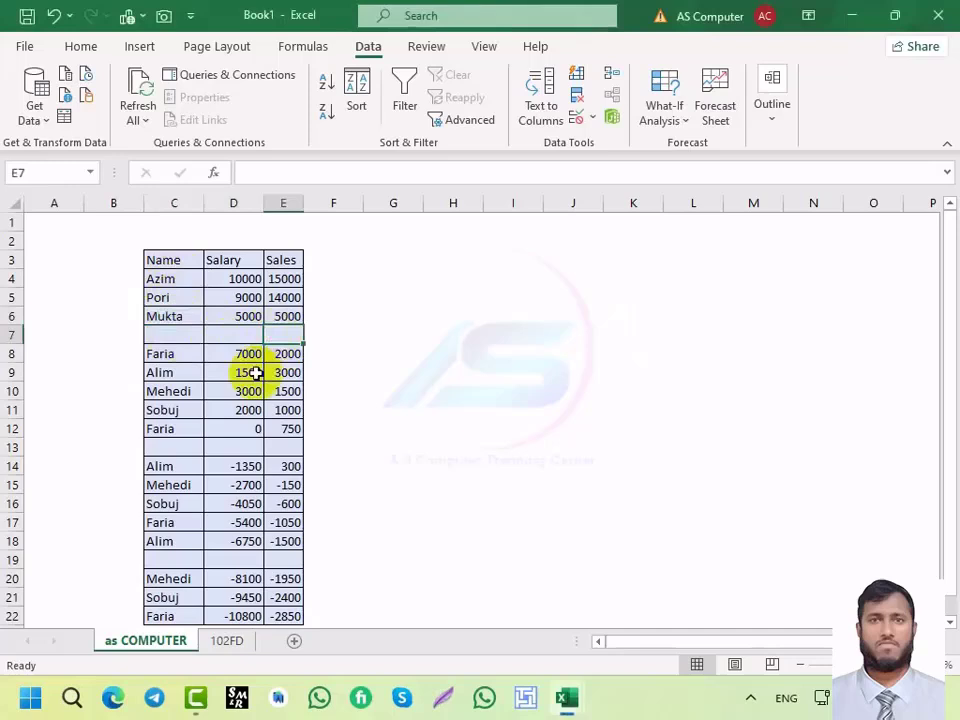
left_click(236, 442)
left_click(233, 483)
scroll(246, 425, "down", 7)
scroll(246, 427, "up", 6)
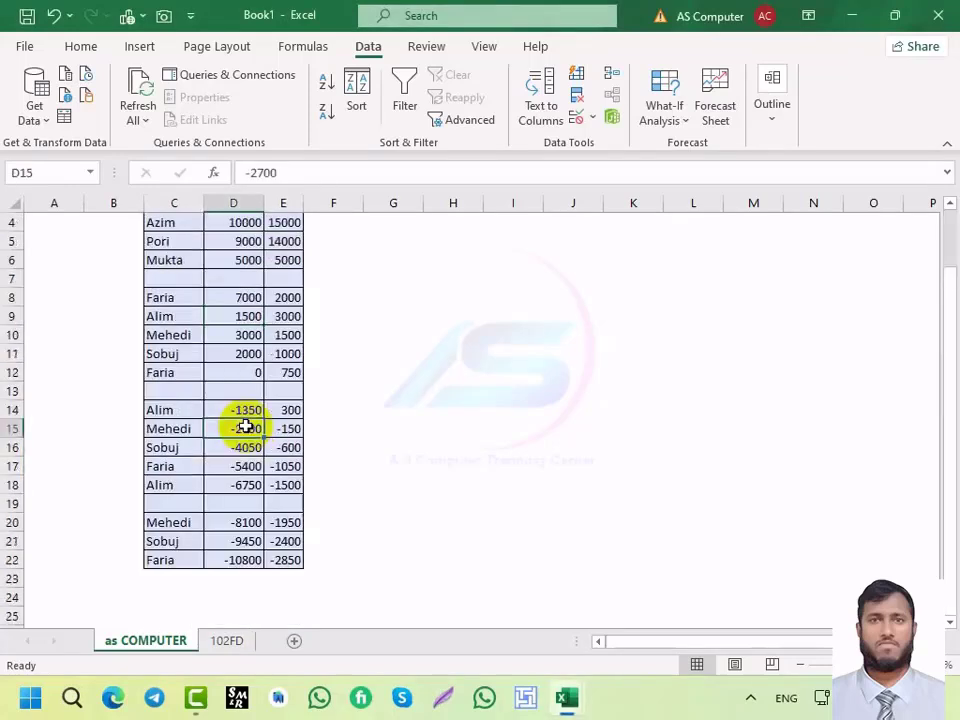
scroll(246, 427, "up", 1)
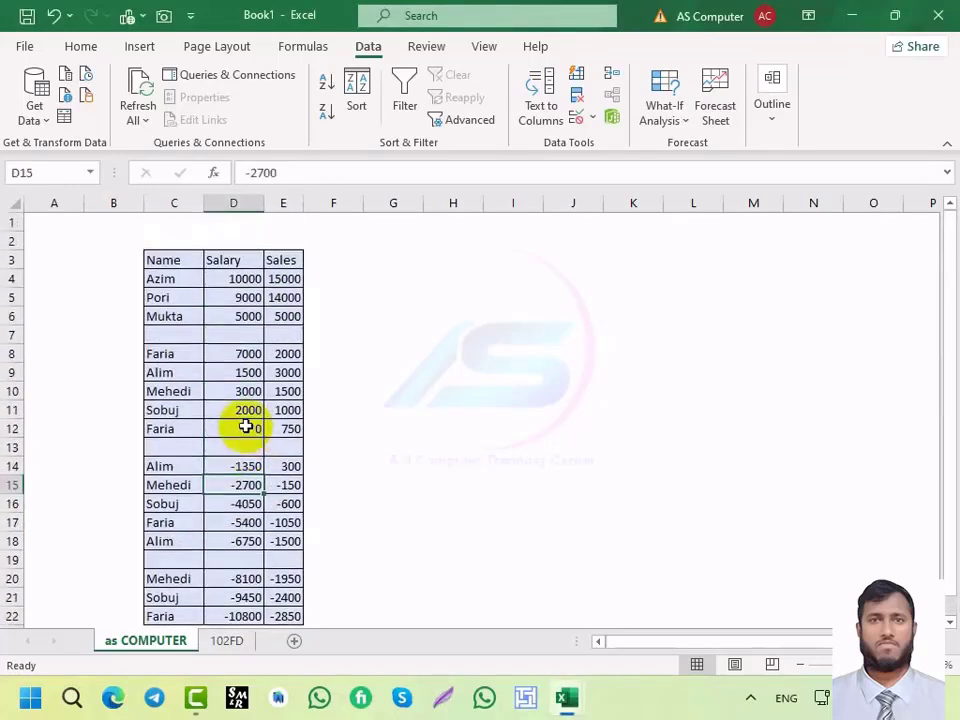
left_click(240, 303)
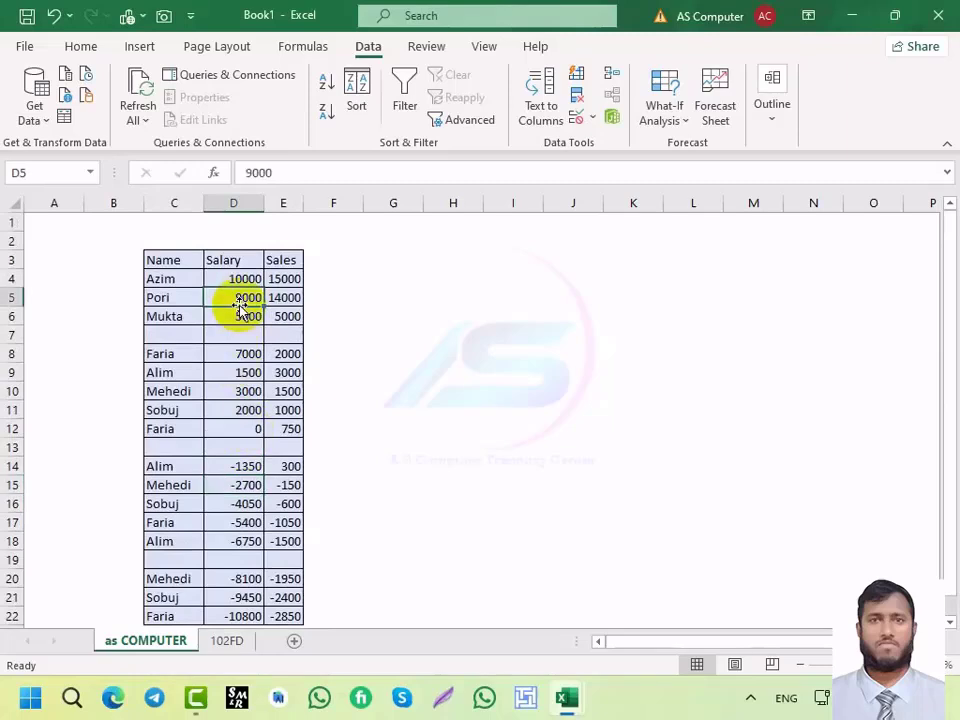
key("ctrl+a")
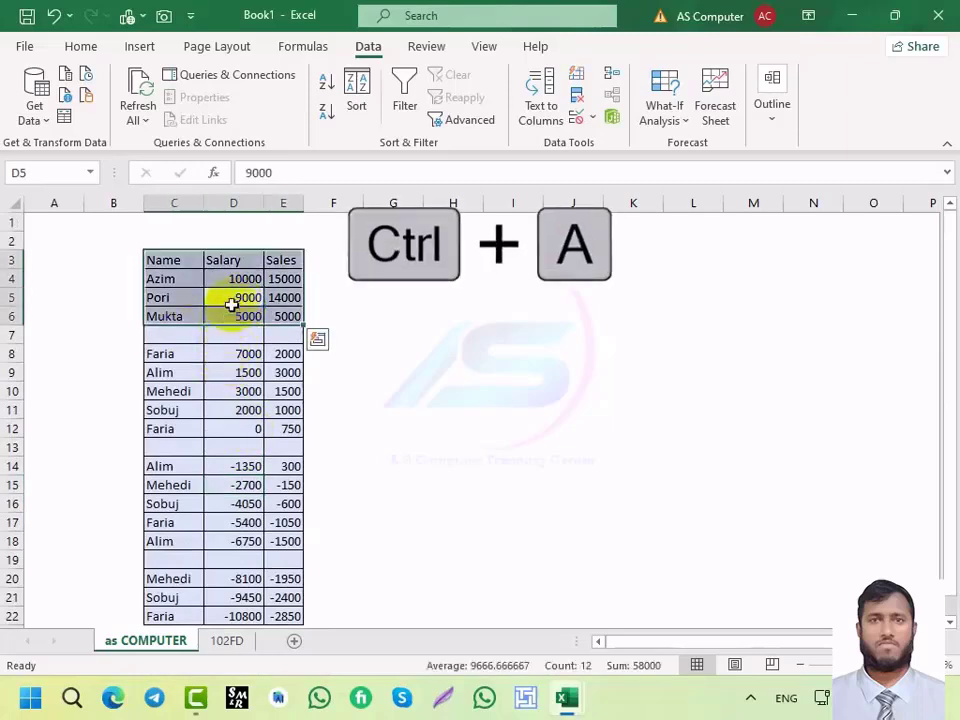
Step: Ctrl+A-select the second block (rows 8–12), the third (rows 14–18), then rows 8–18
left_click(240, 410)
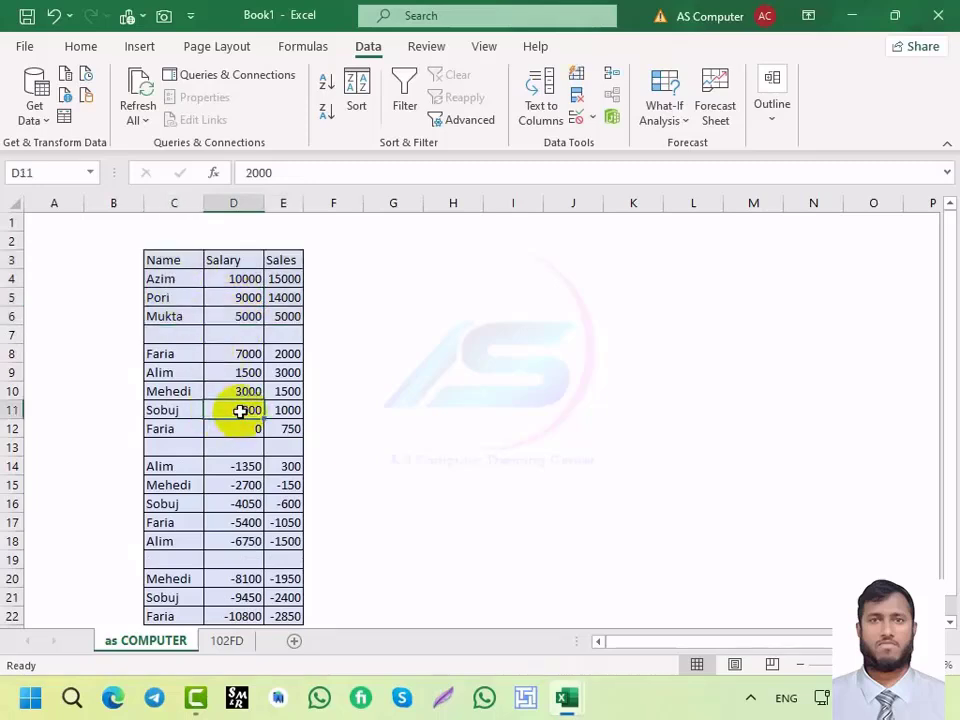
key("ctrl+a")
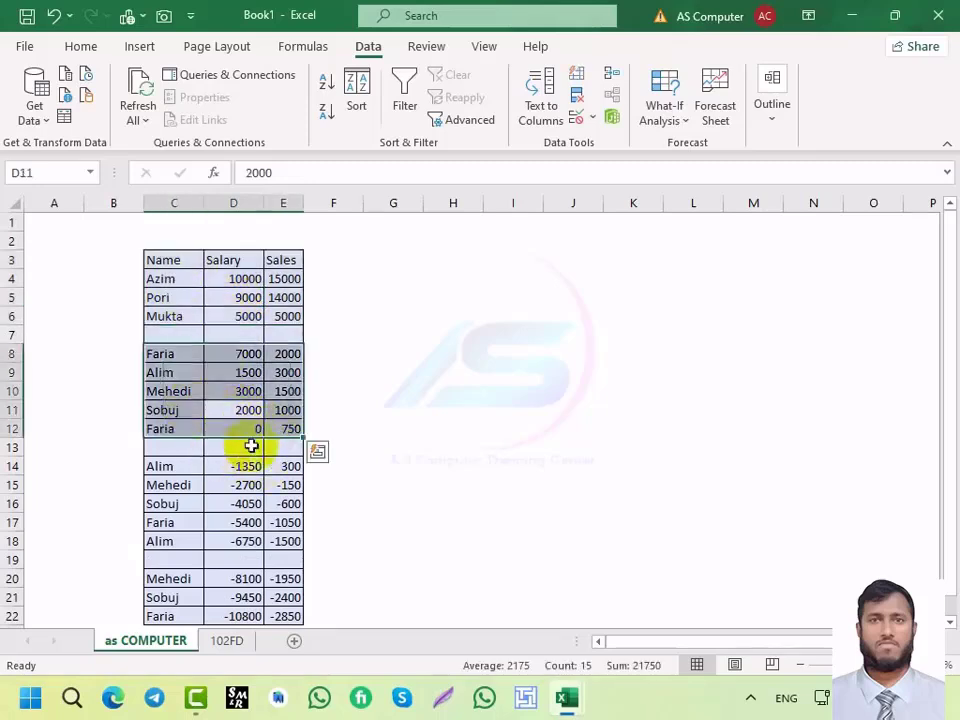
left_click(229, 376)
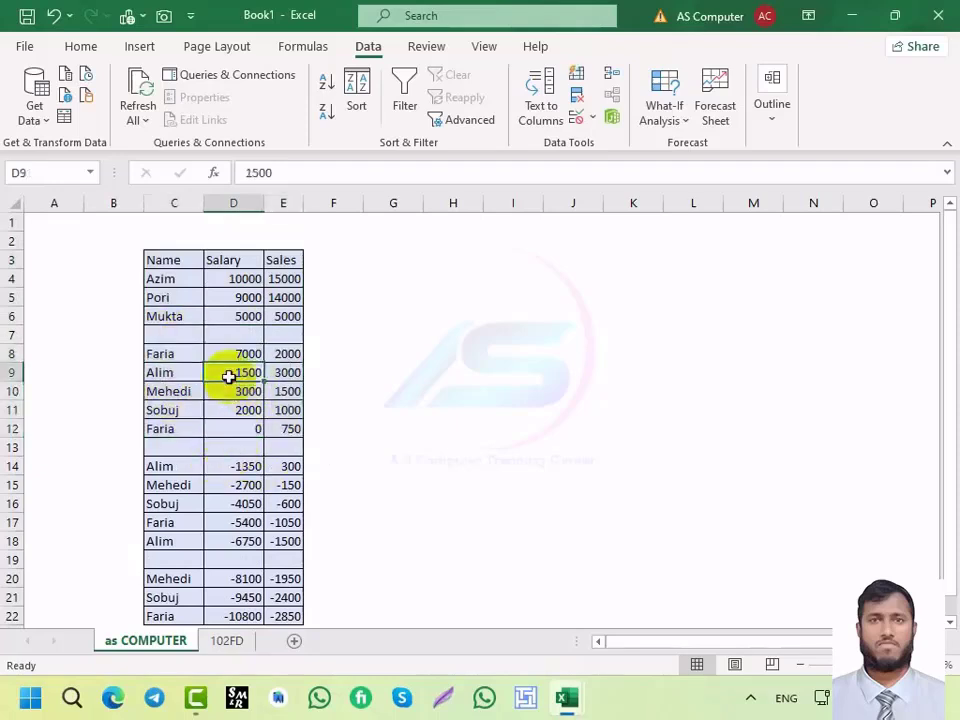
left_click(251, 522)
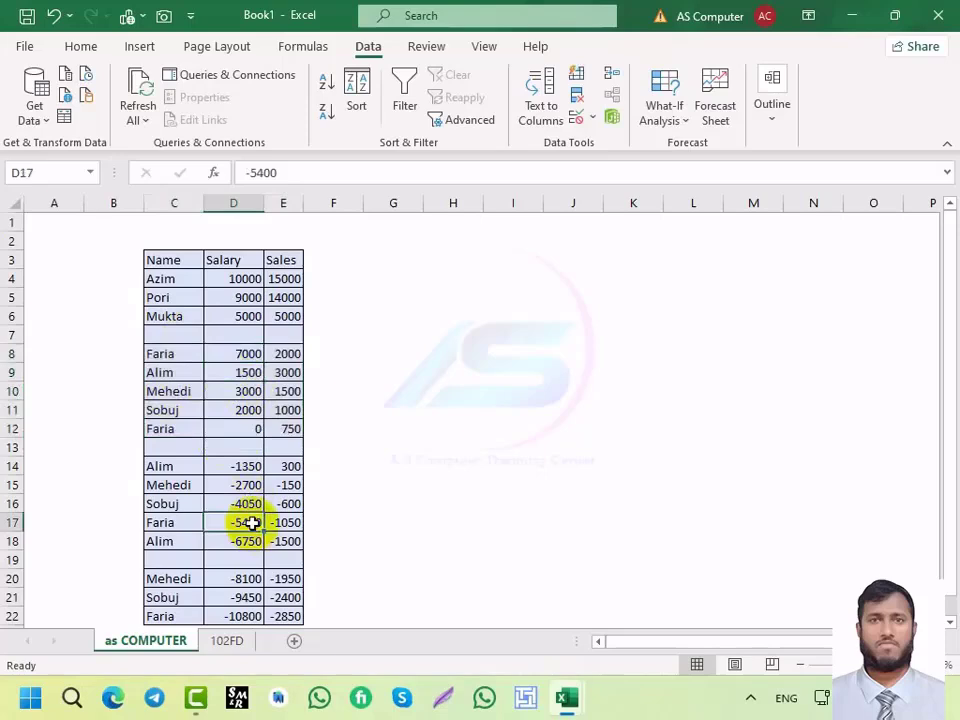
key("ctrl+a")
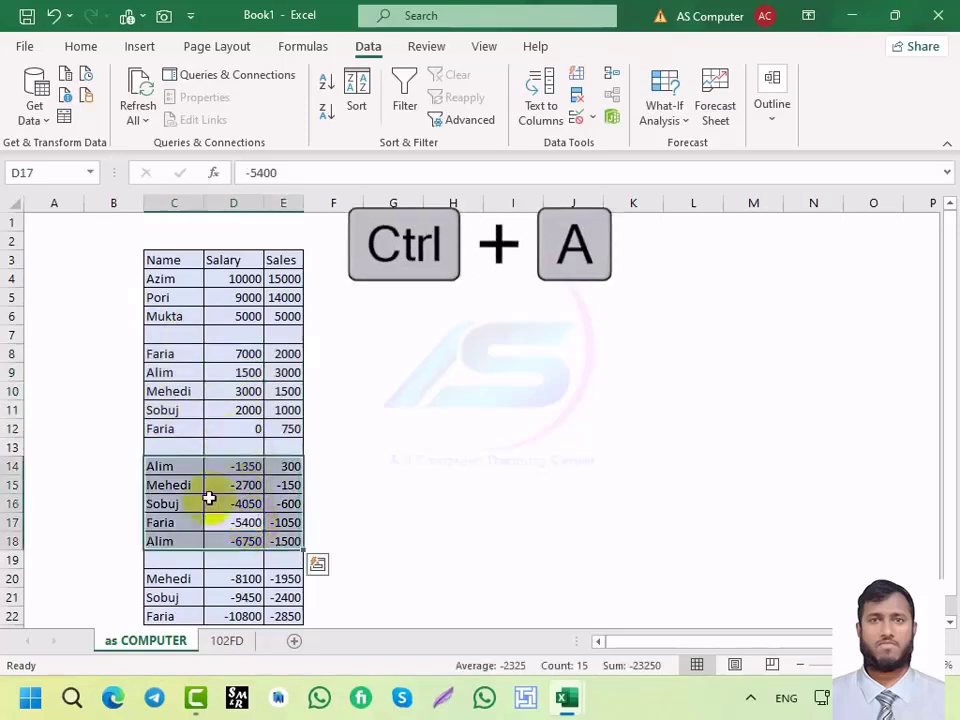
left_click(229, 446)
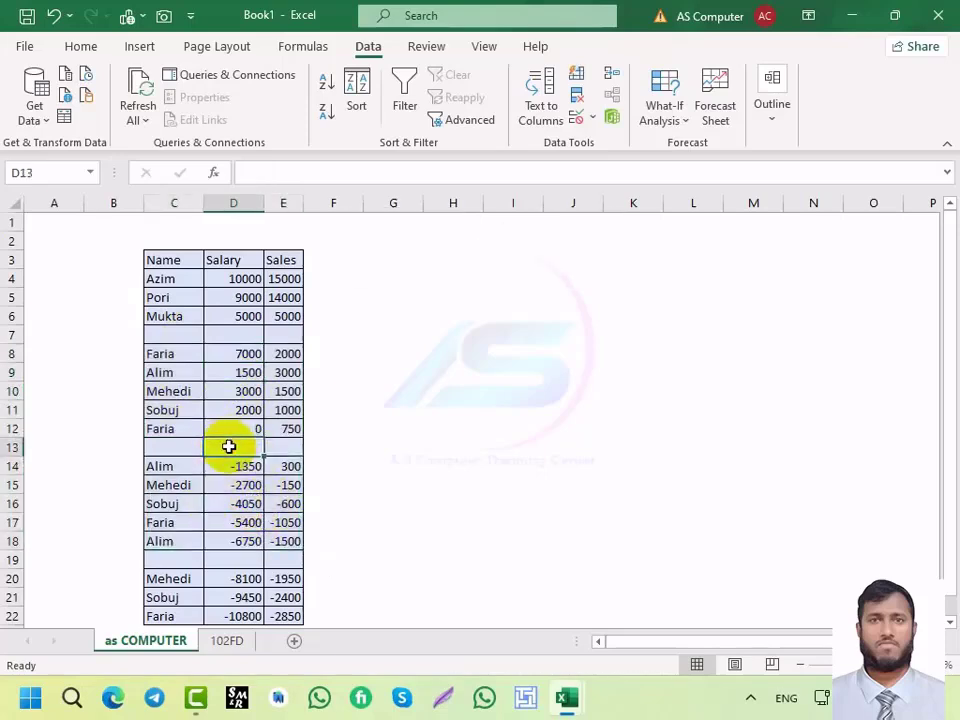
key("ctrl+a")
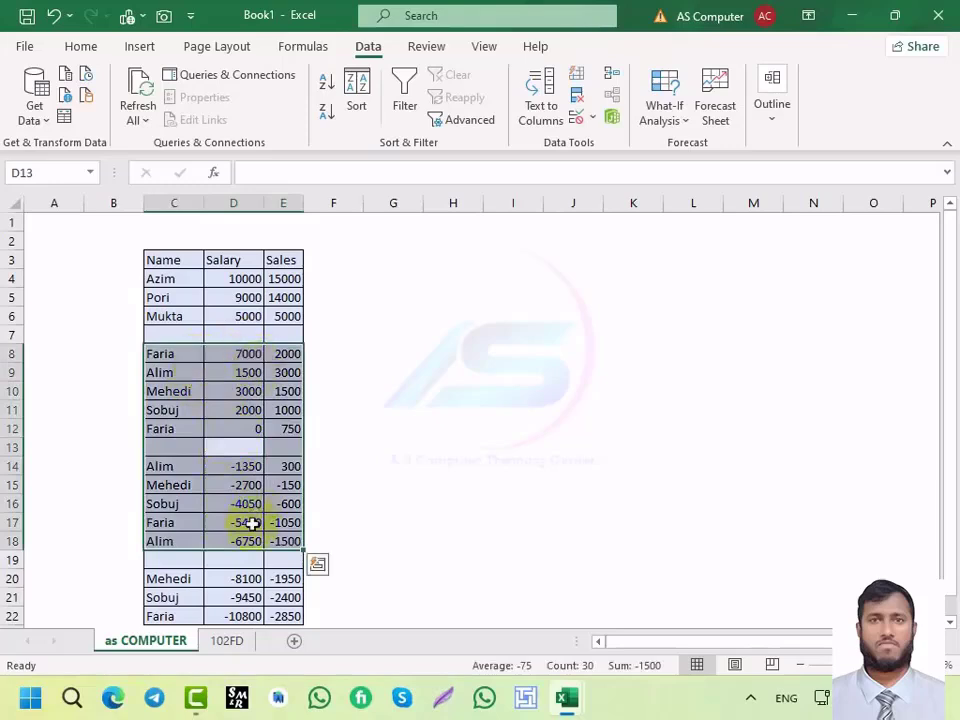
Step: Select the whole table from the Name header C3 to its last cell with Ctrl+Shift+End
scroll(251, 521, "down", 1)
scroll(251, 540, "up", 1)
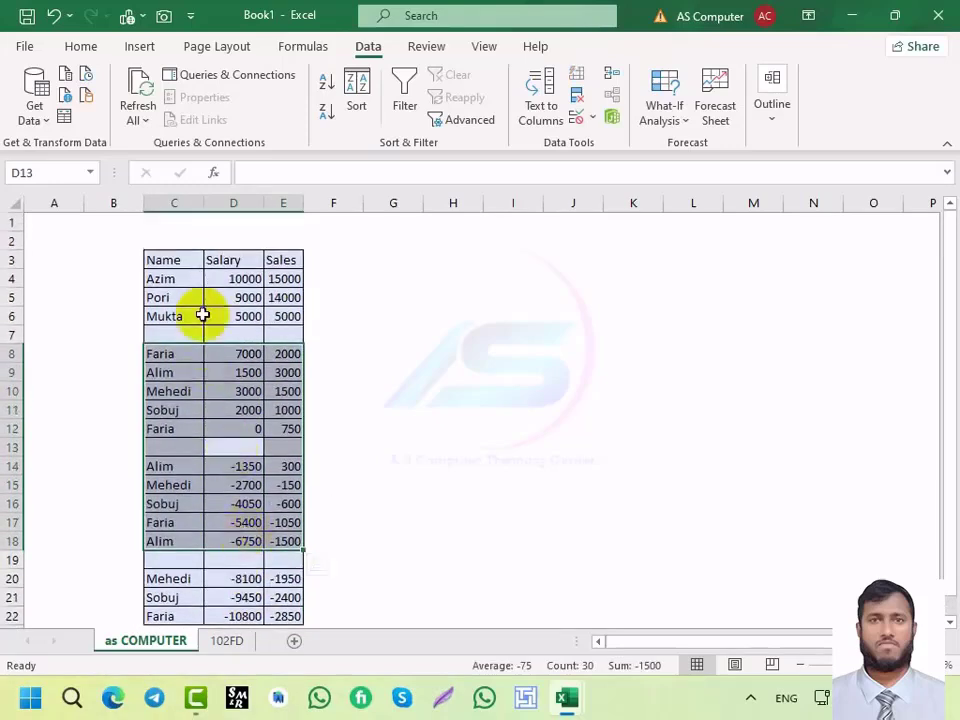
left_click(162, 257)
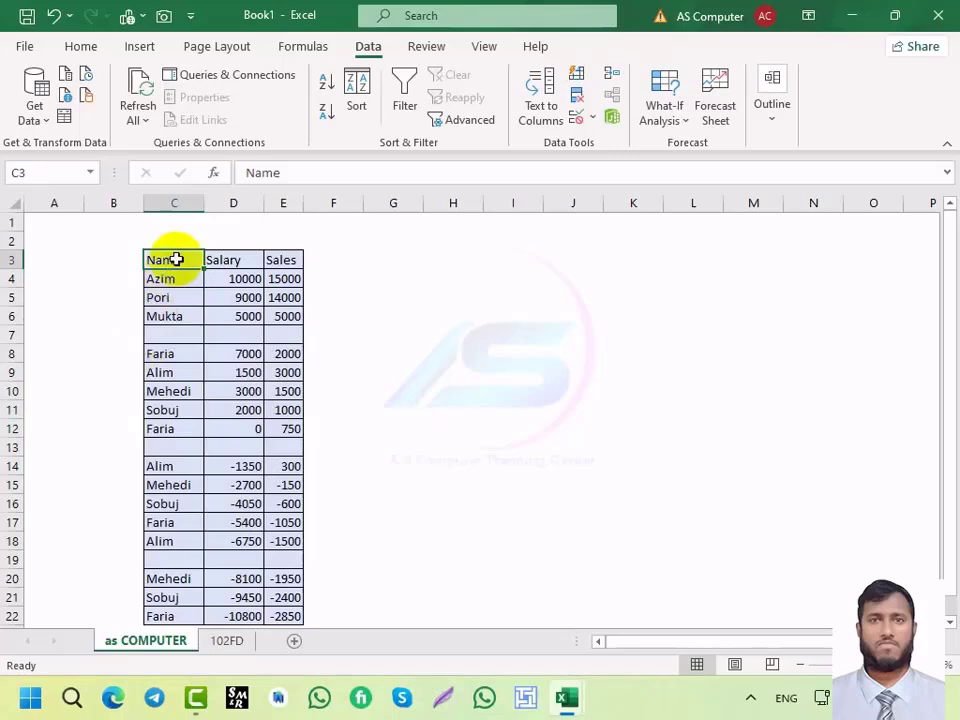
key("ctrl+shift+End")
key("ctrl+shift+End")
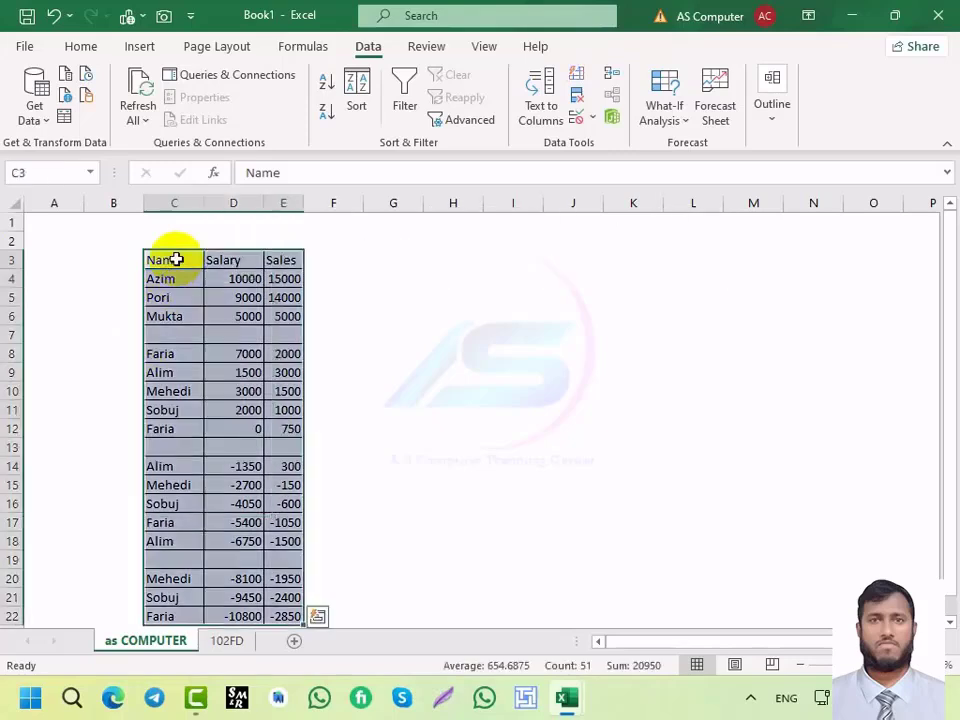
scroll(221, 306, "down", 2)
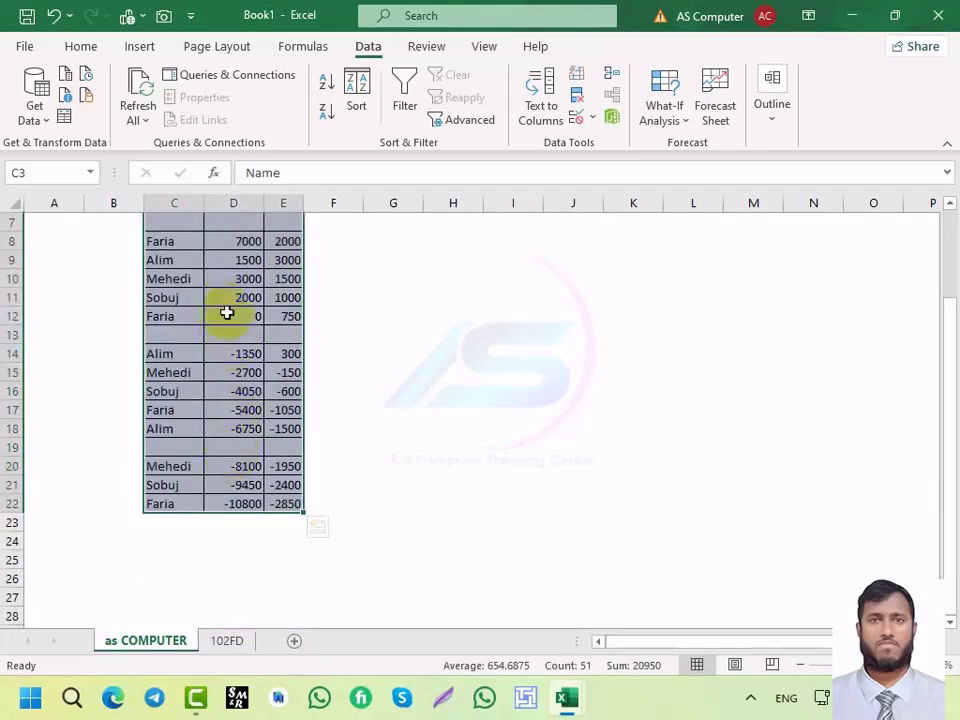
scroll(225, 311, "up", 2)
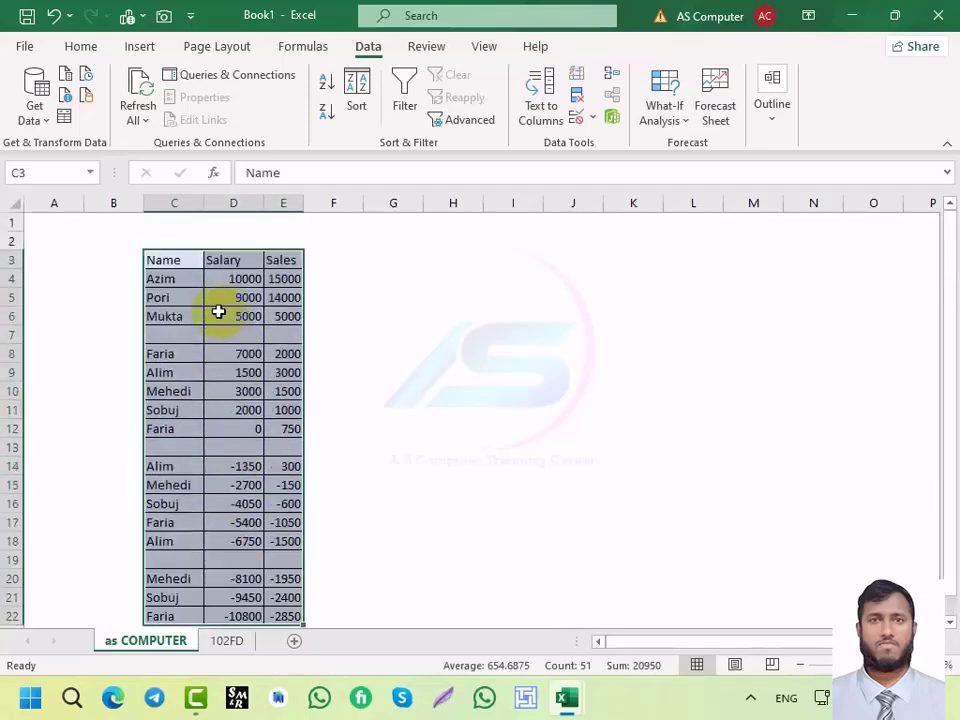
left_click(238, 645)
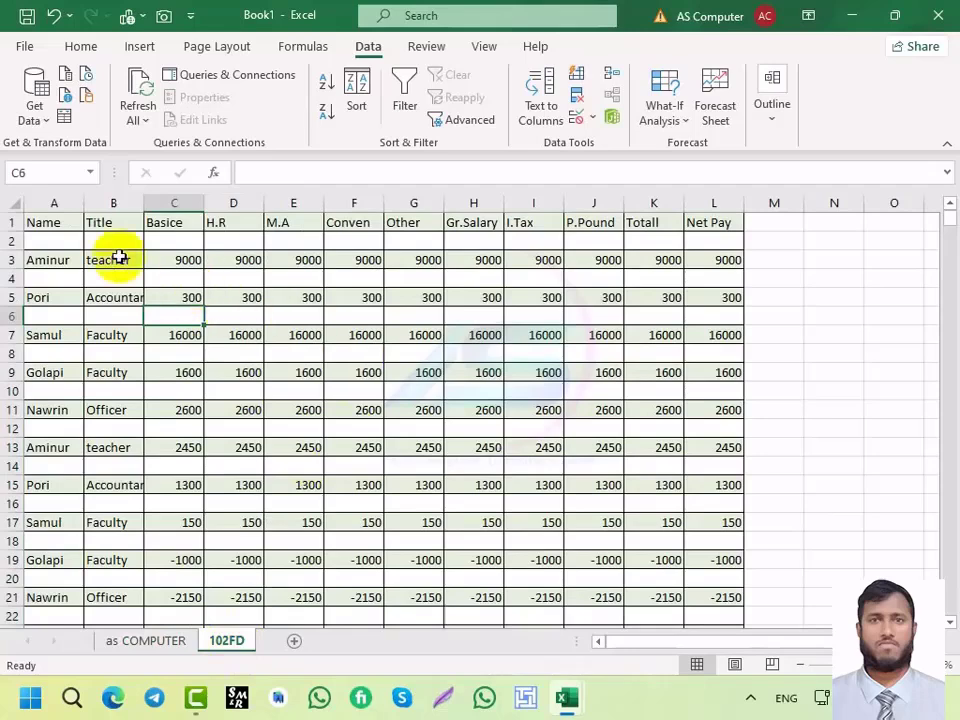
left_click(142, 339)
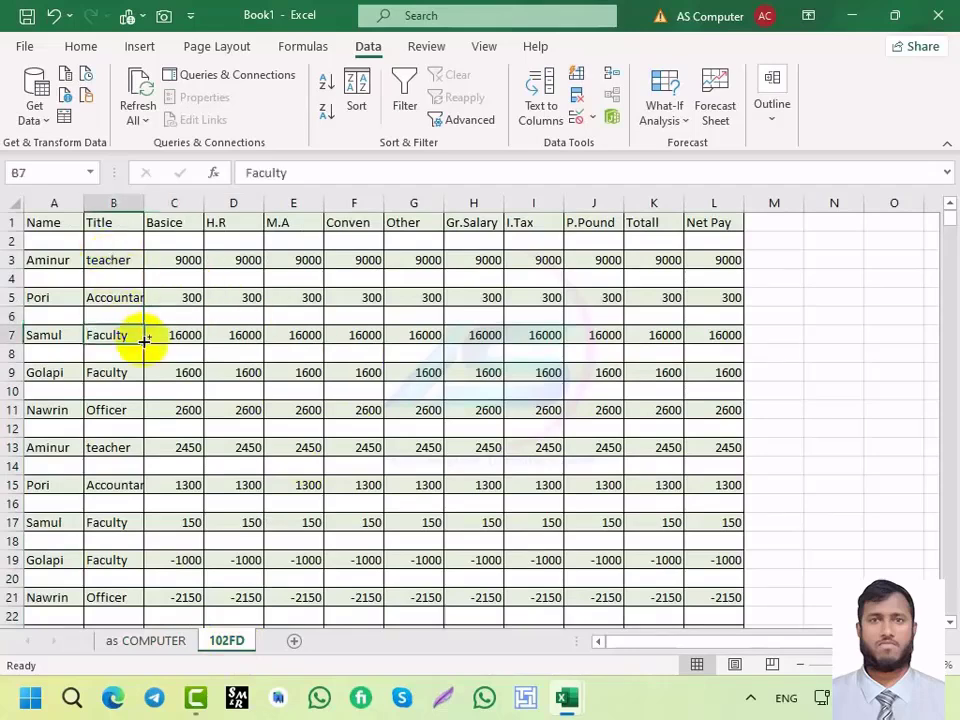
key("ctrl+a")
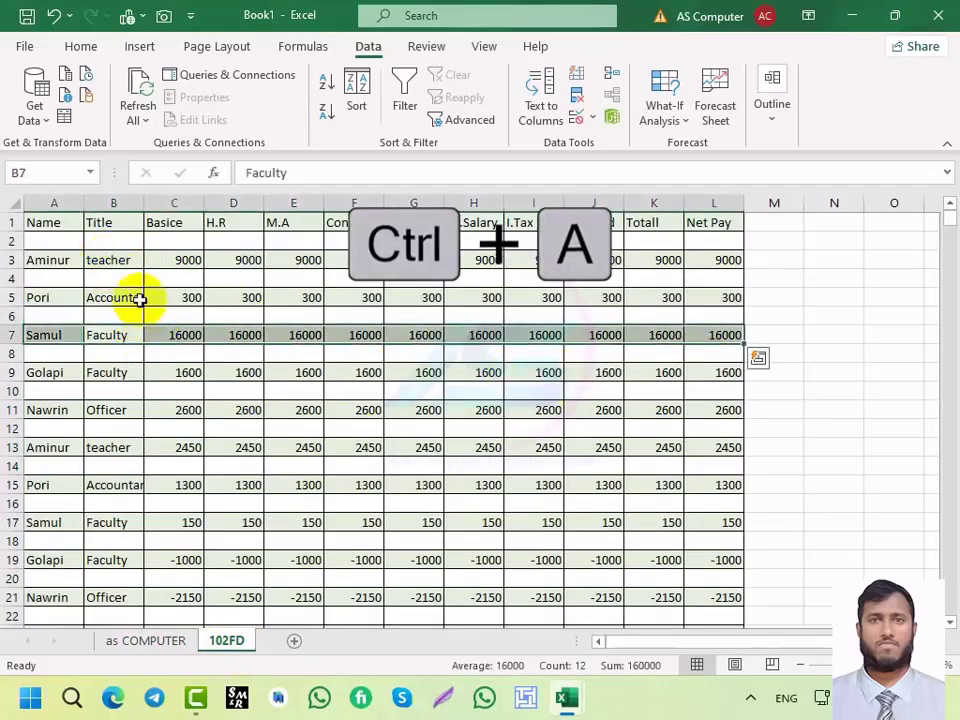
left_click(119, 244)
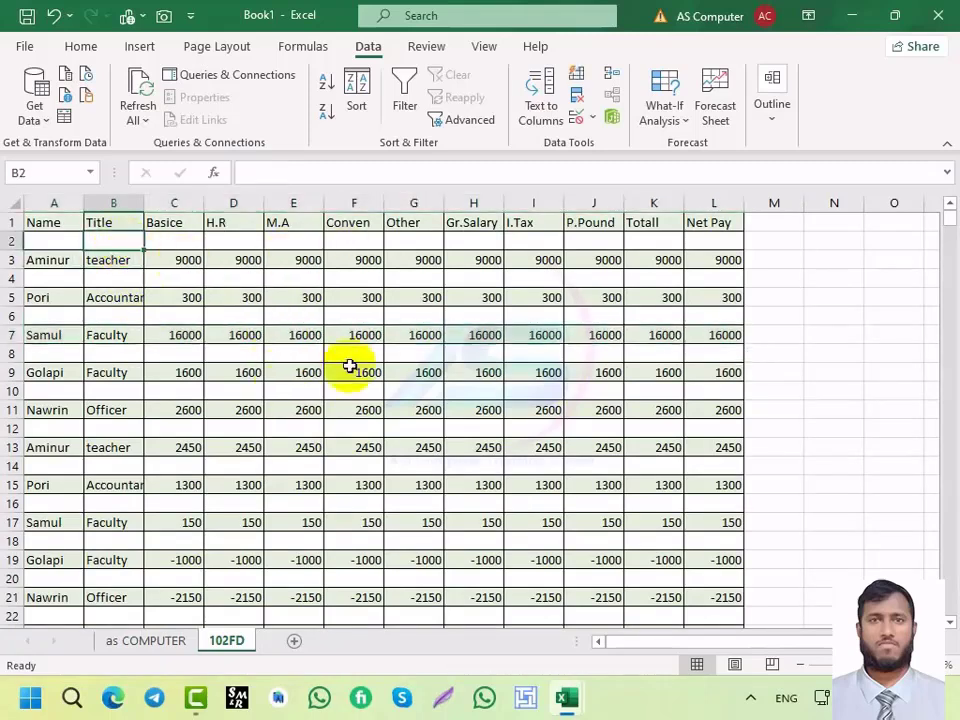
left_click(44, 222)
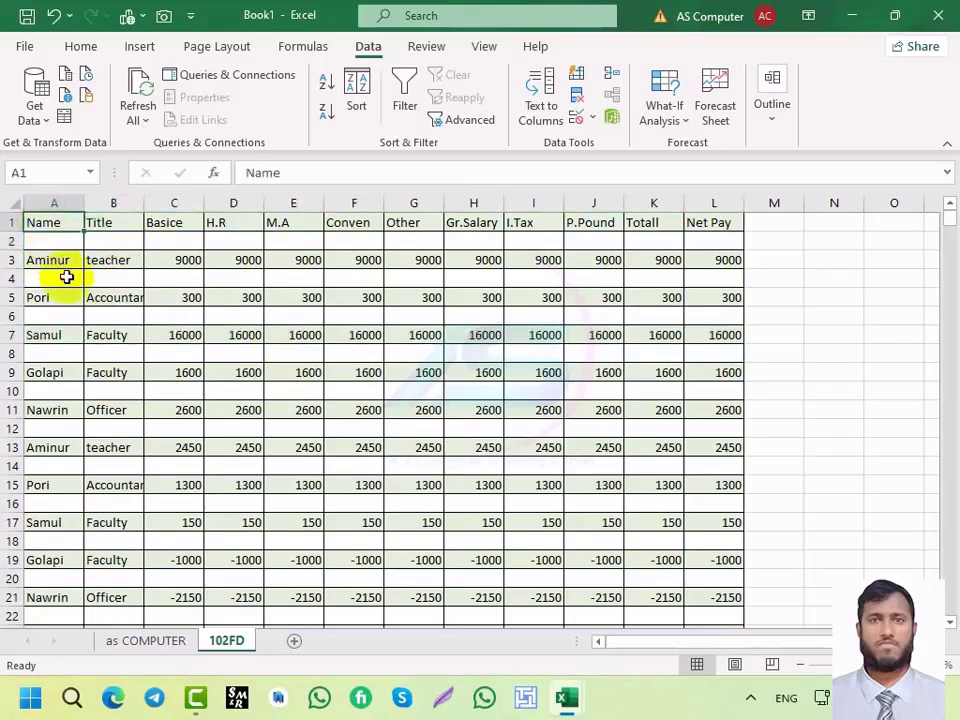
key("ctrl+shift+End")
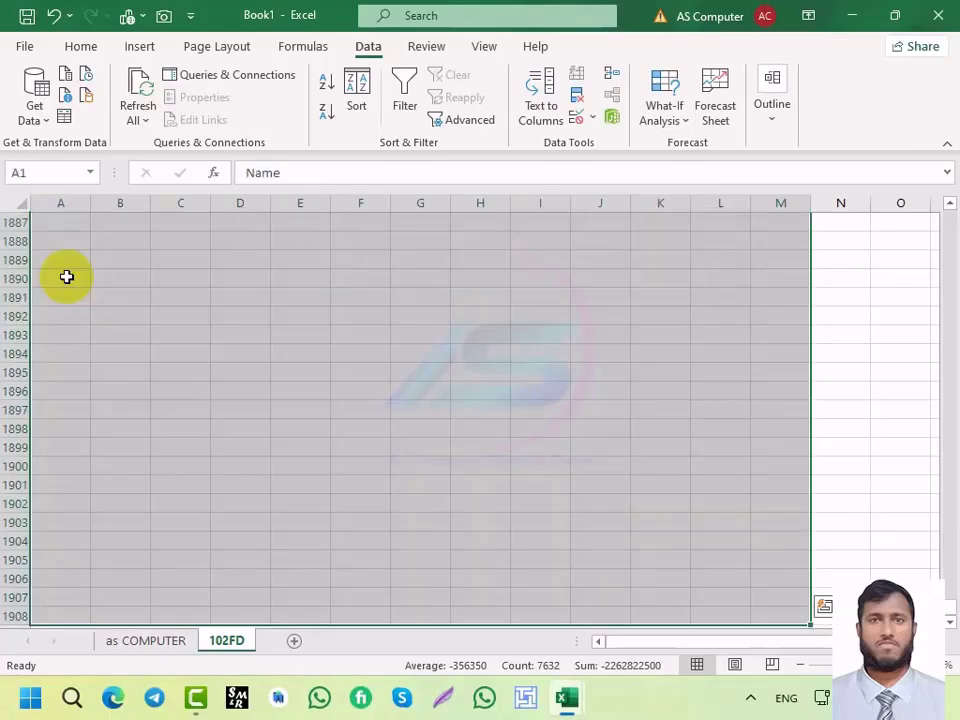
scroll(227, 362, "up", 20)
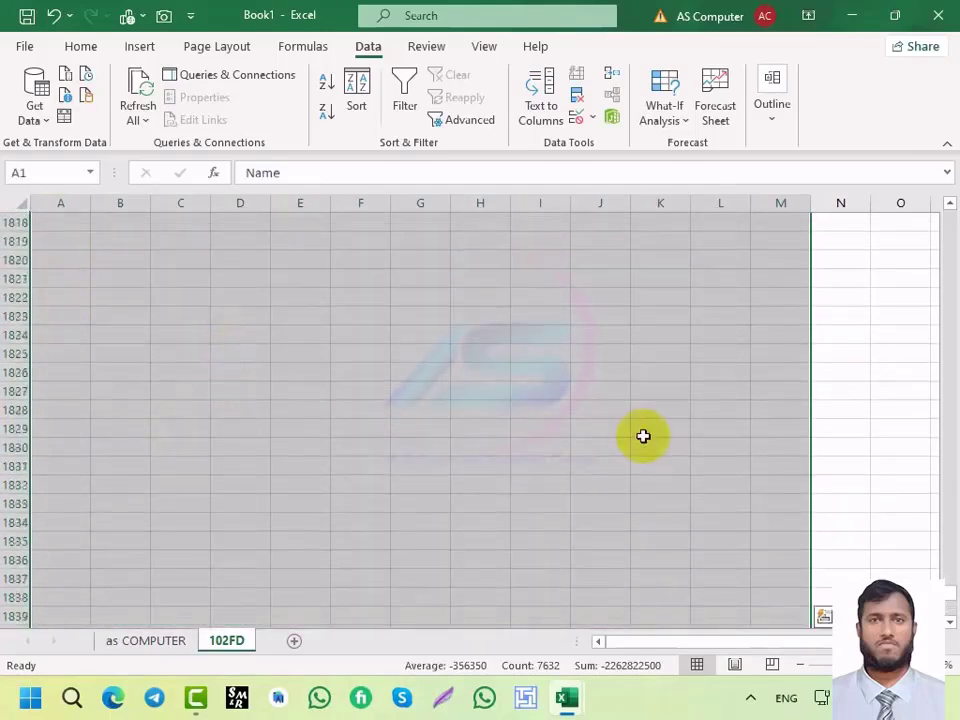
left_click_drag(952, 537, 953, 473)
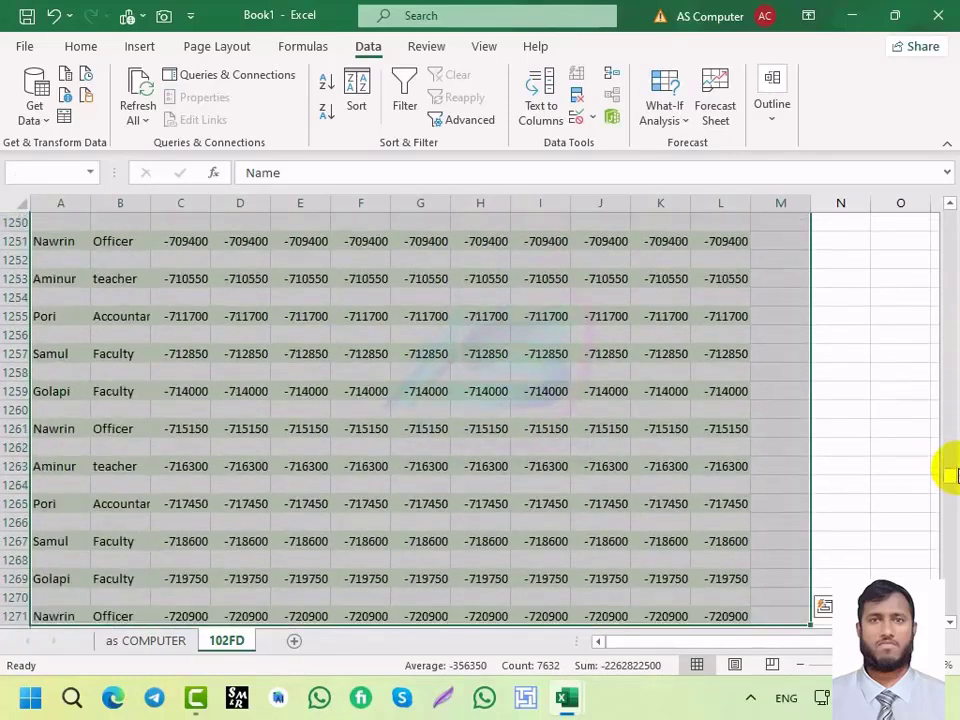
scroll(426, 439, "up", 3)
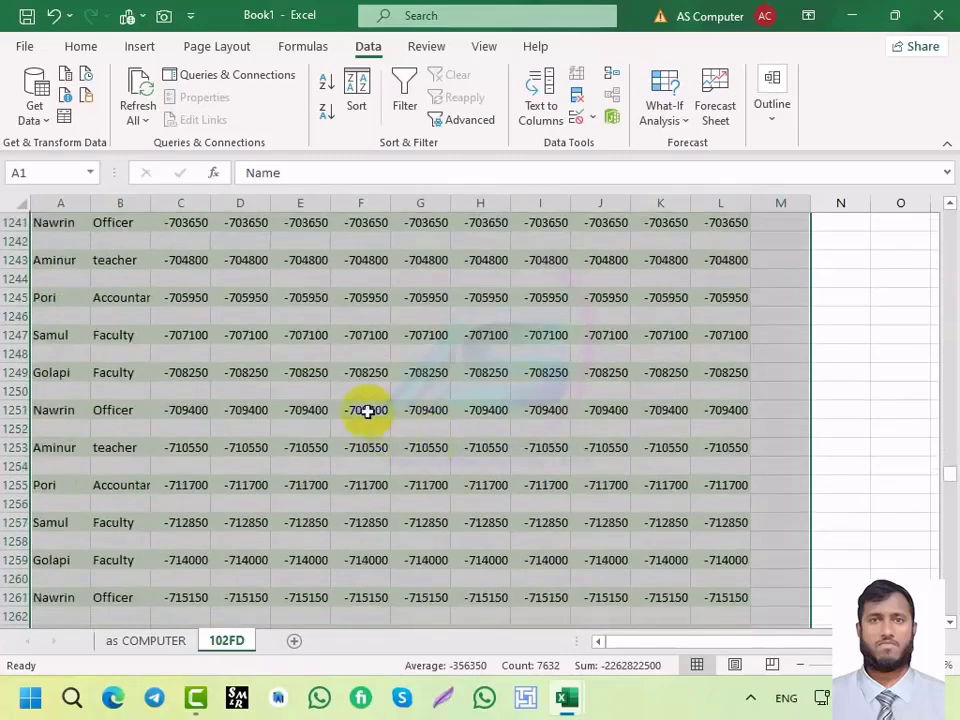
scroll(365, 393, "up", 7)
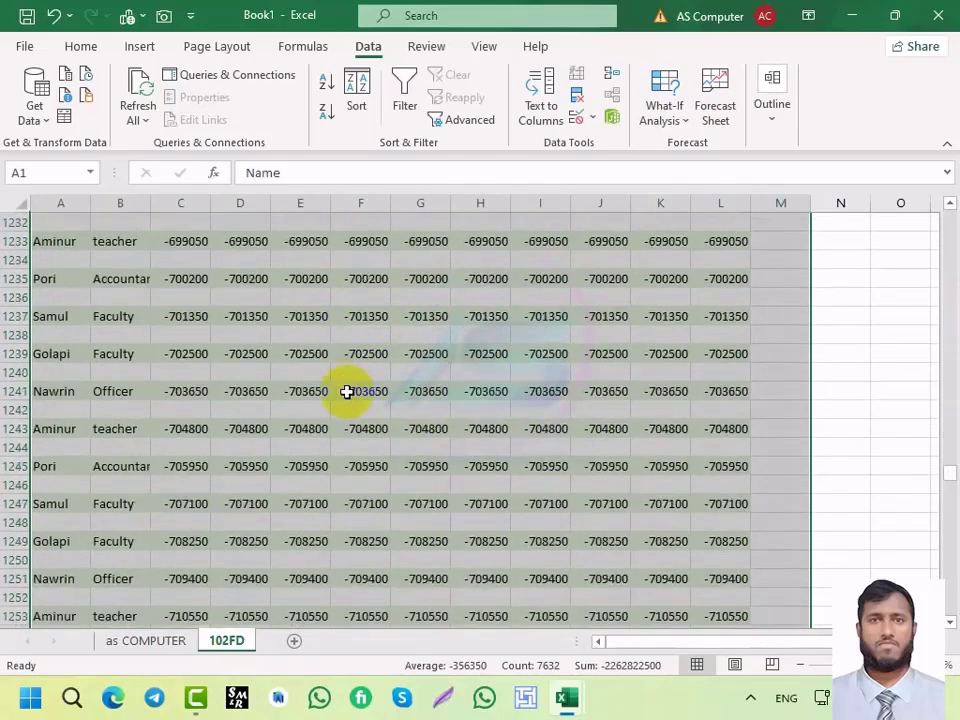
scroll(346, 392, "down", 4)
scroll(346, 392, "up", 13)
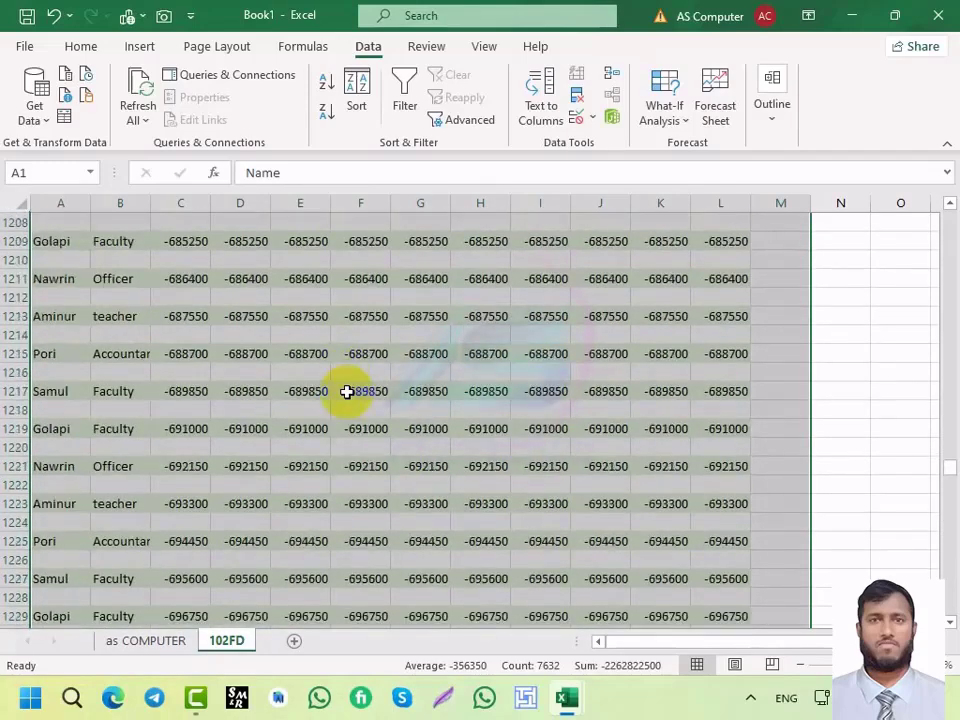
scroll(336, 376, "up", 14)
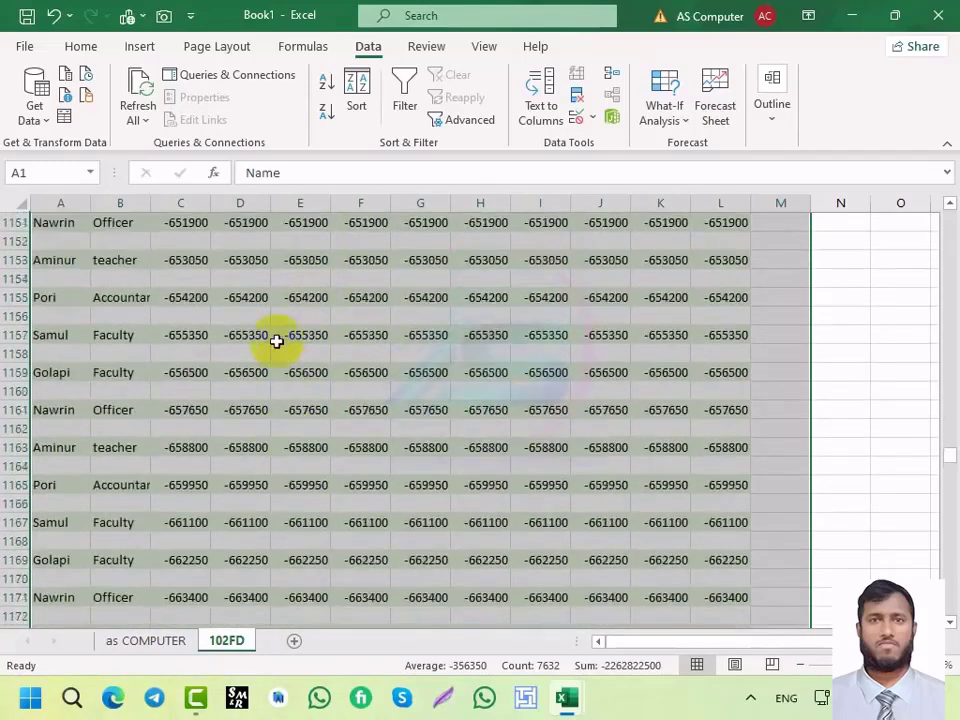
left_click(247, 313)
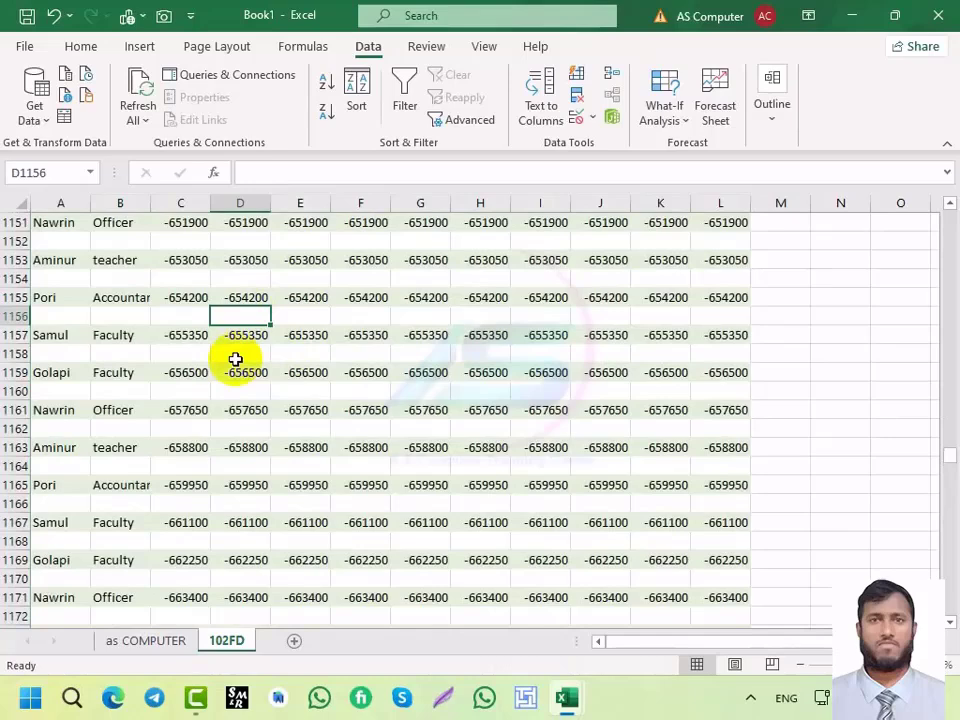
key("ctrl+a")
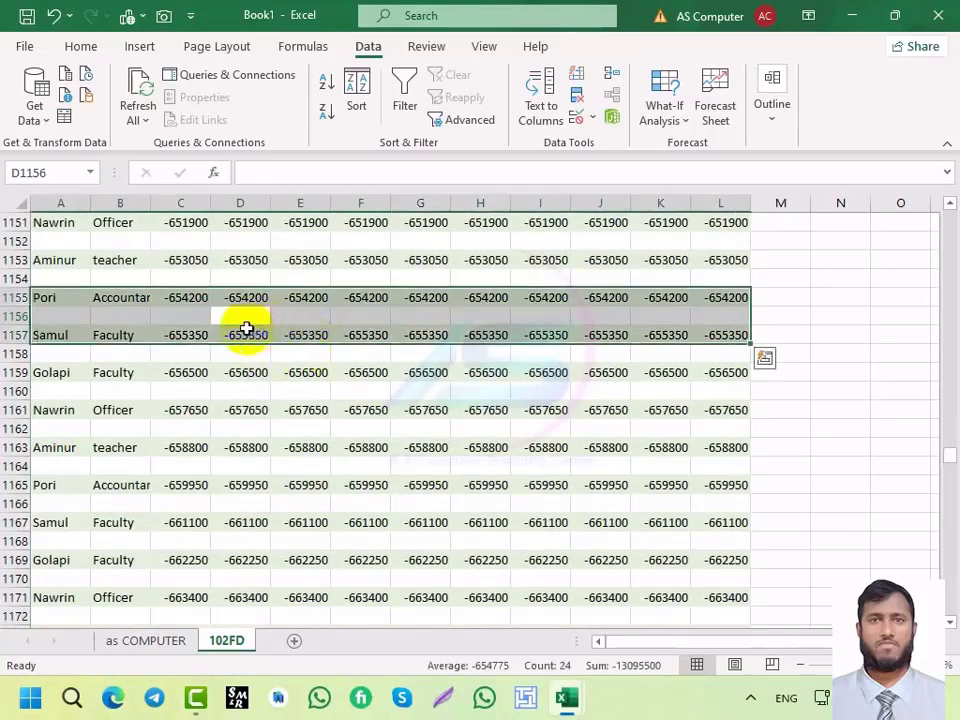
left_click(246, 329)
left_click(246, 318)
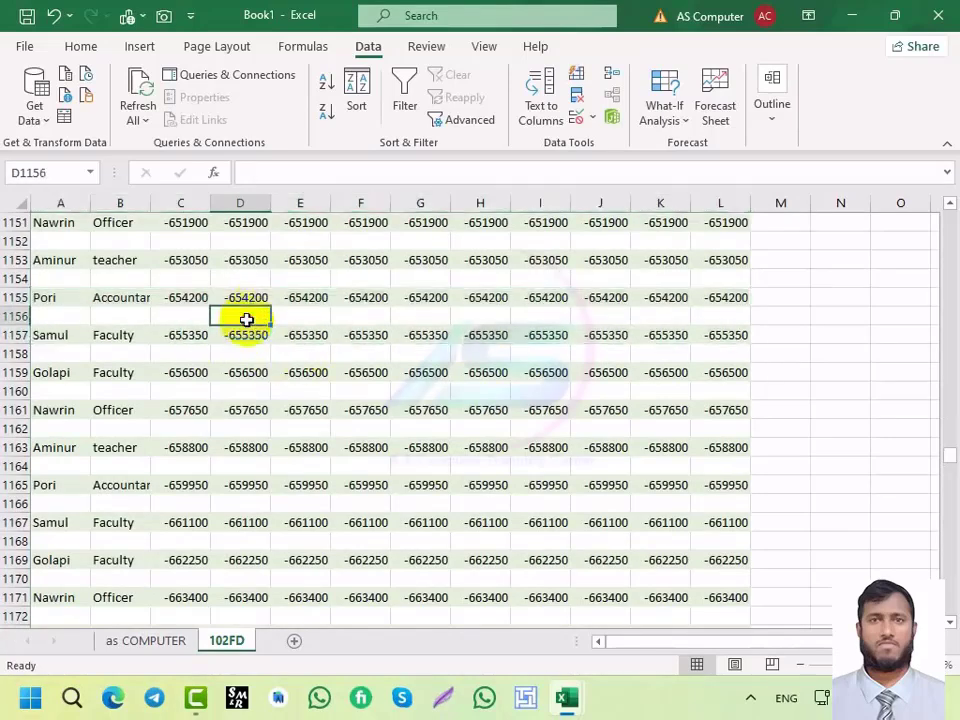
key("ctrl+a")
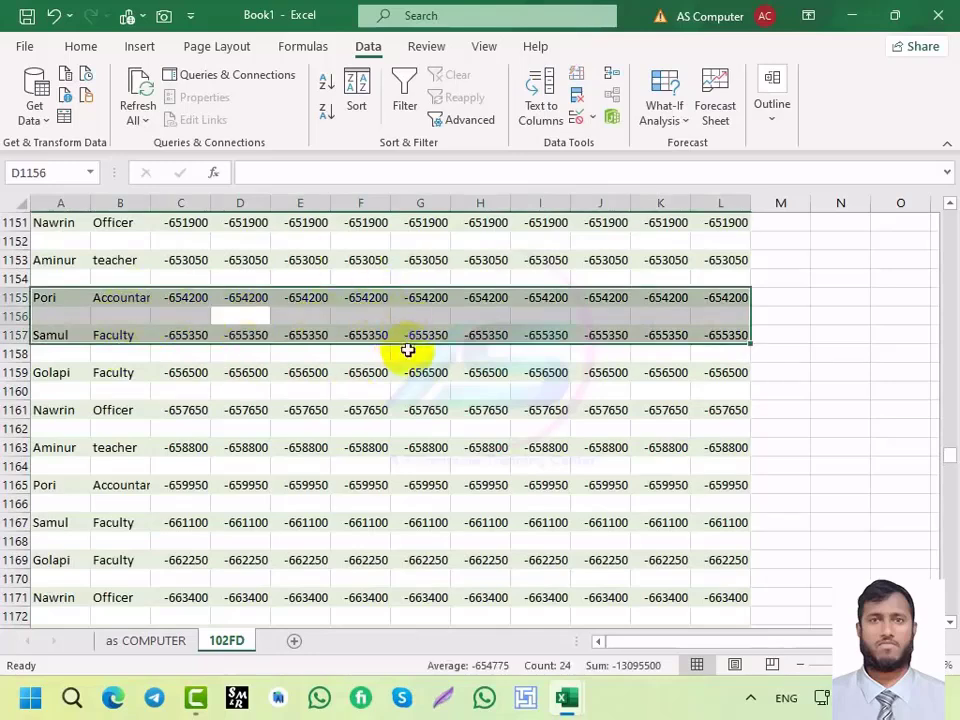
left_click(60, 221)
scroll(161, 354, "up", 11)
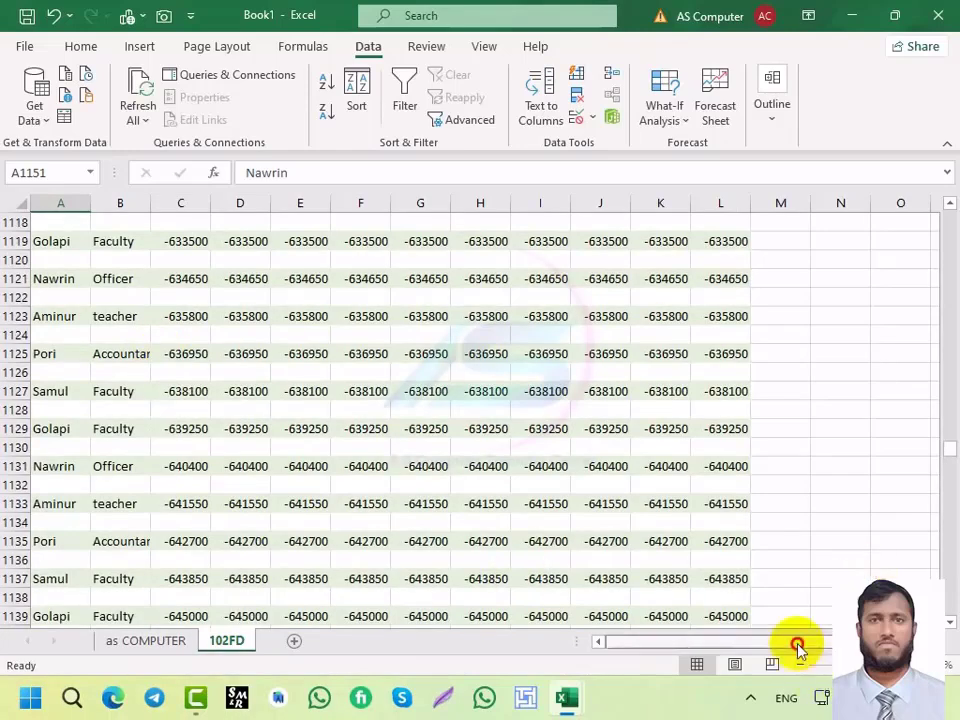
left_click_drag(946, 450, 945, 190)
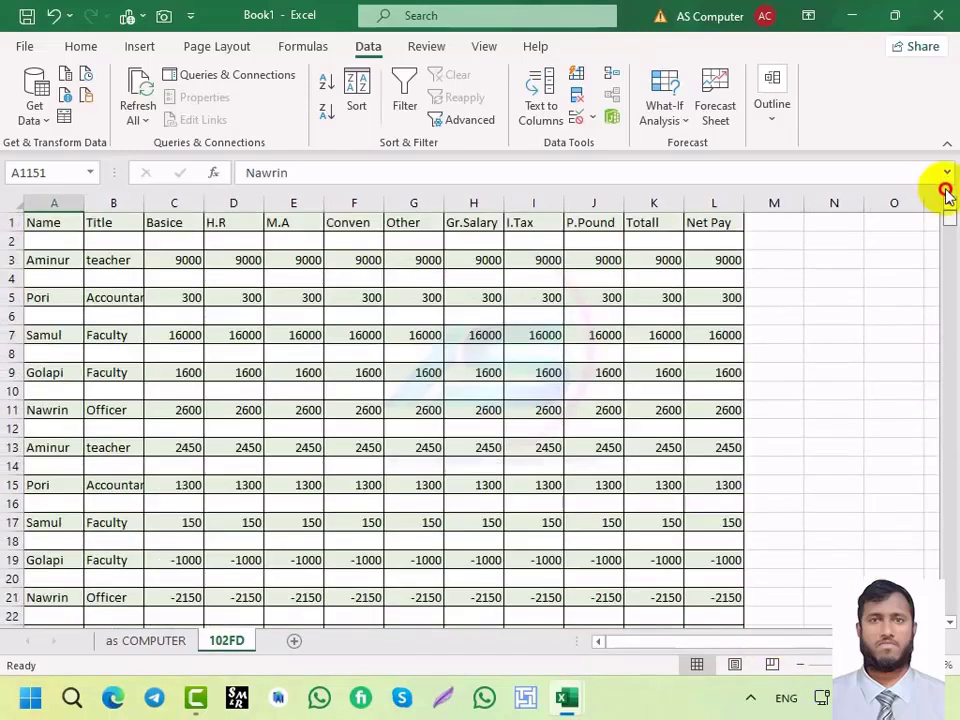
left_click(47, 222)
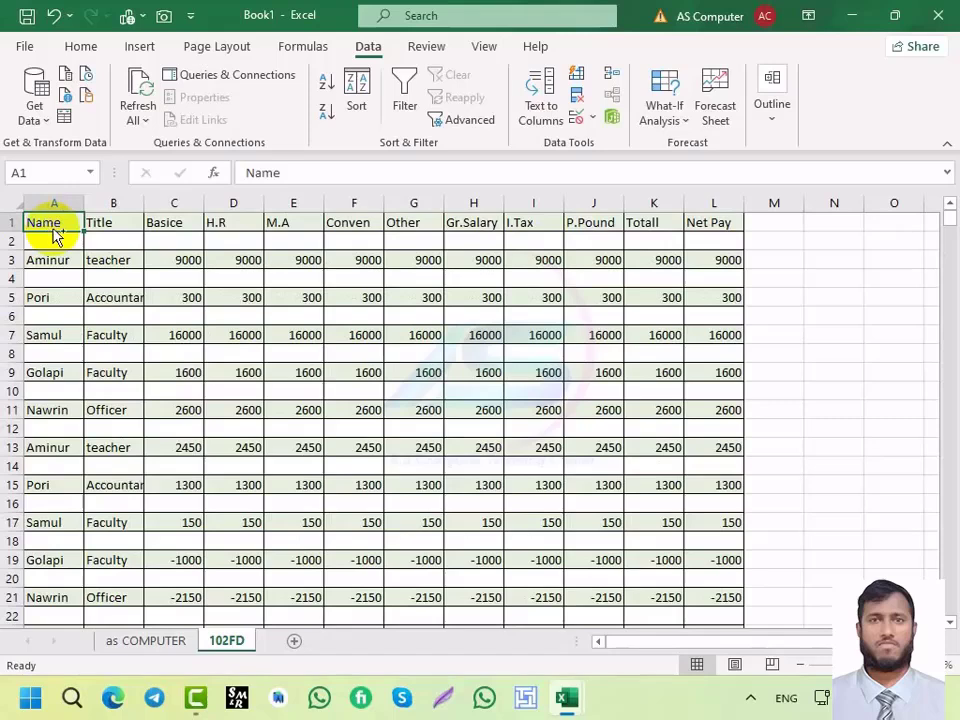
key("ctrl+shift+Right")
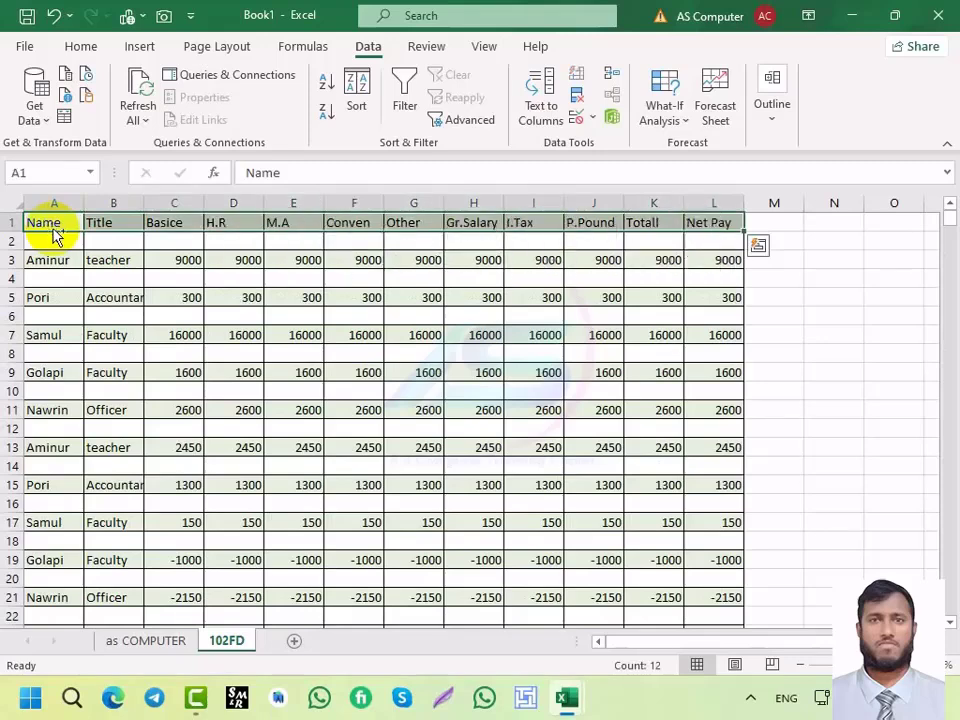
key("ctrl+shift+End")
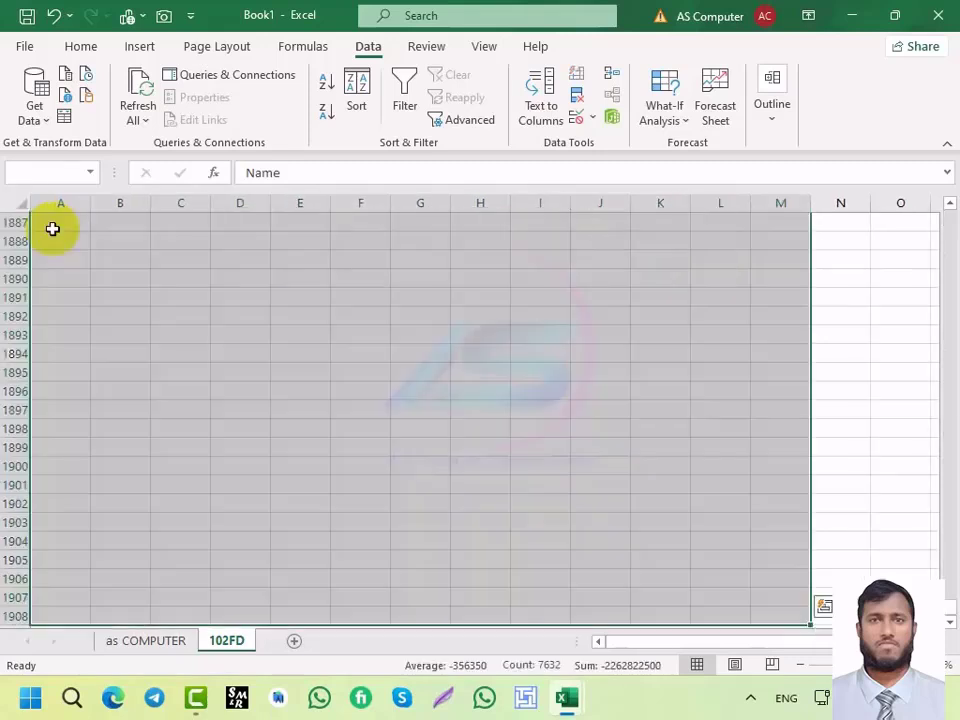
key("shift+Up")
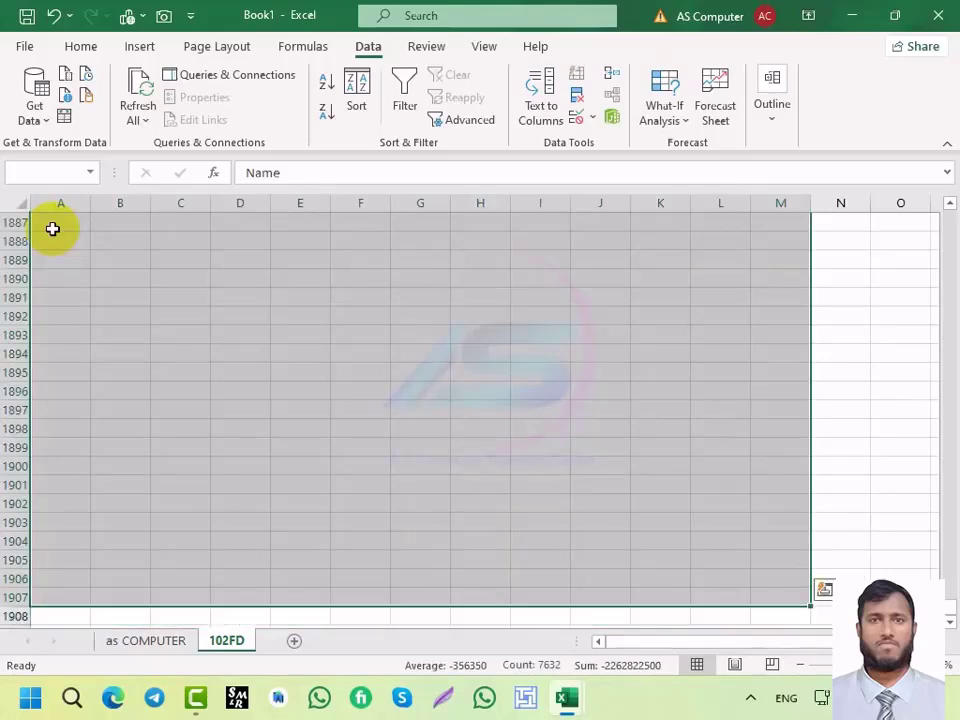
key("ctrl+shift+Up")
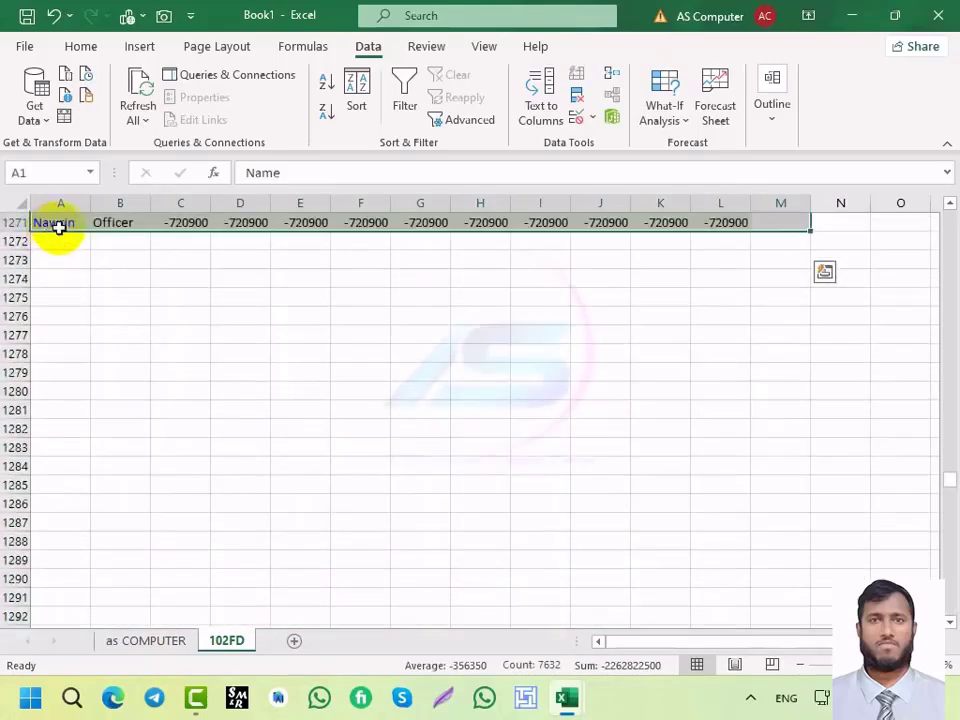
scroll(295, 450, "up", 4)
scroll(318, 448, "up", 4)
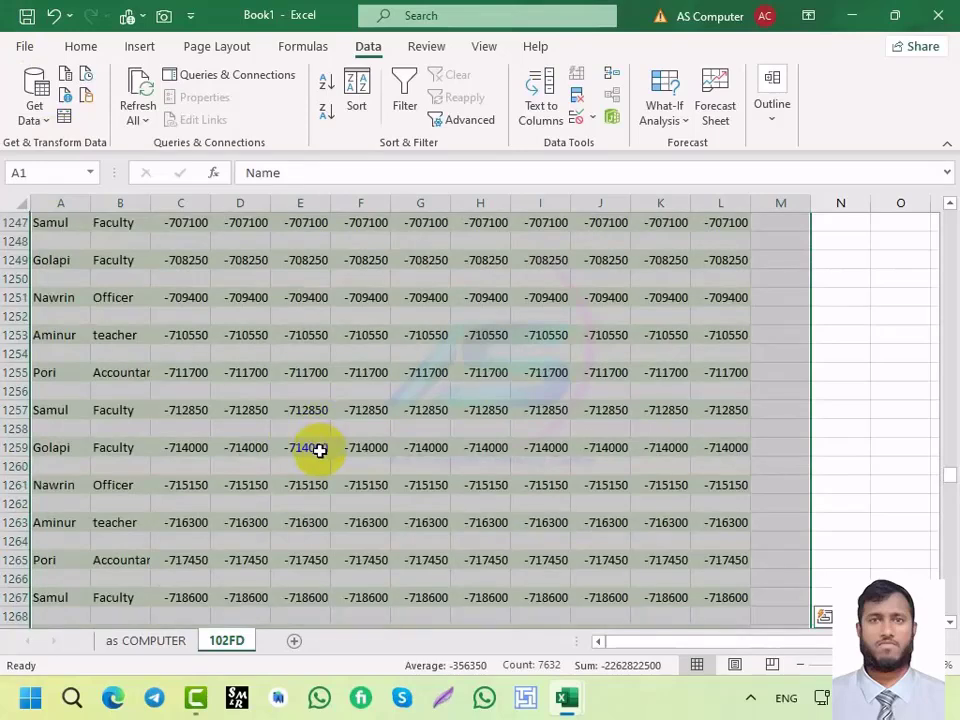
key("ctrl+shift+Up")
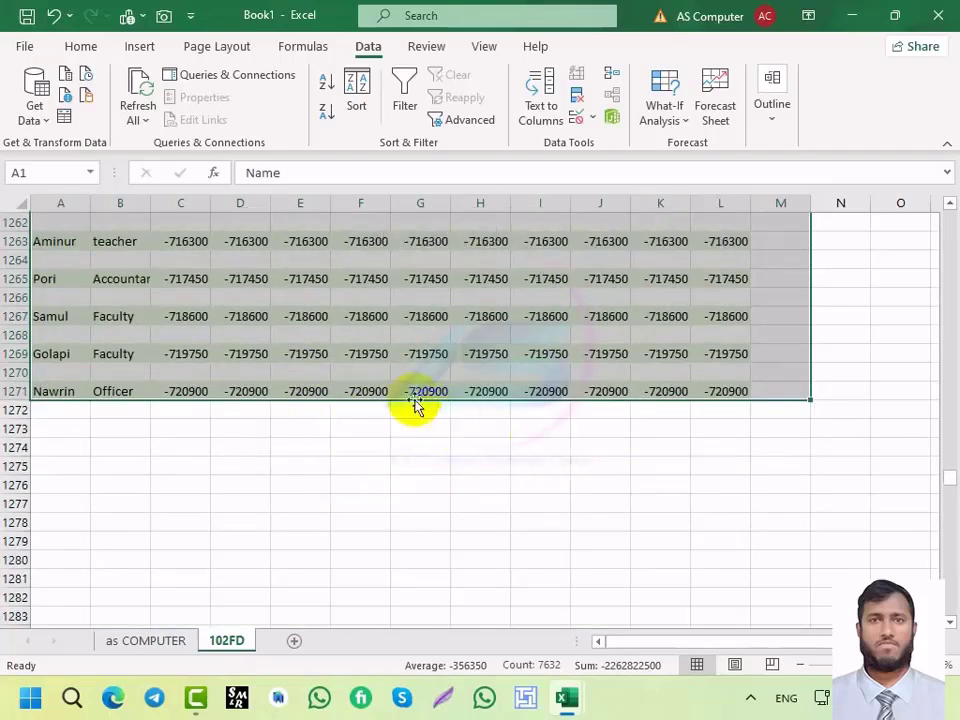
scroll(315, 399, "up", 5)
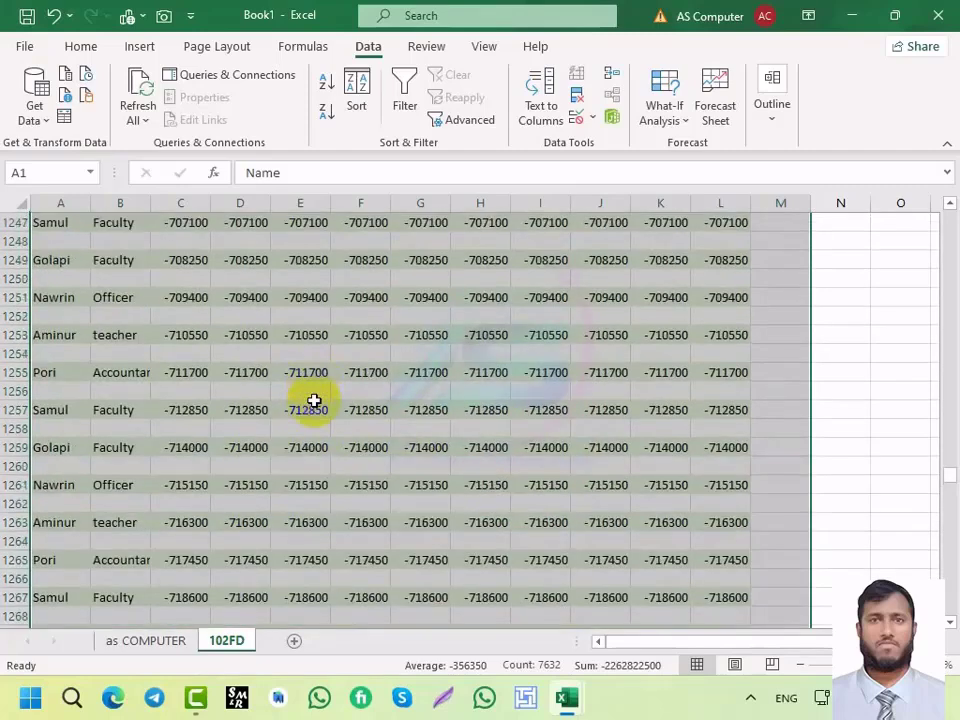
key("ctrl+Home")
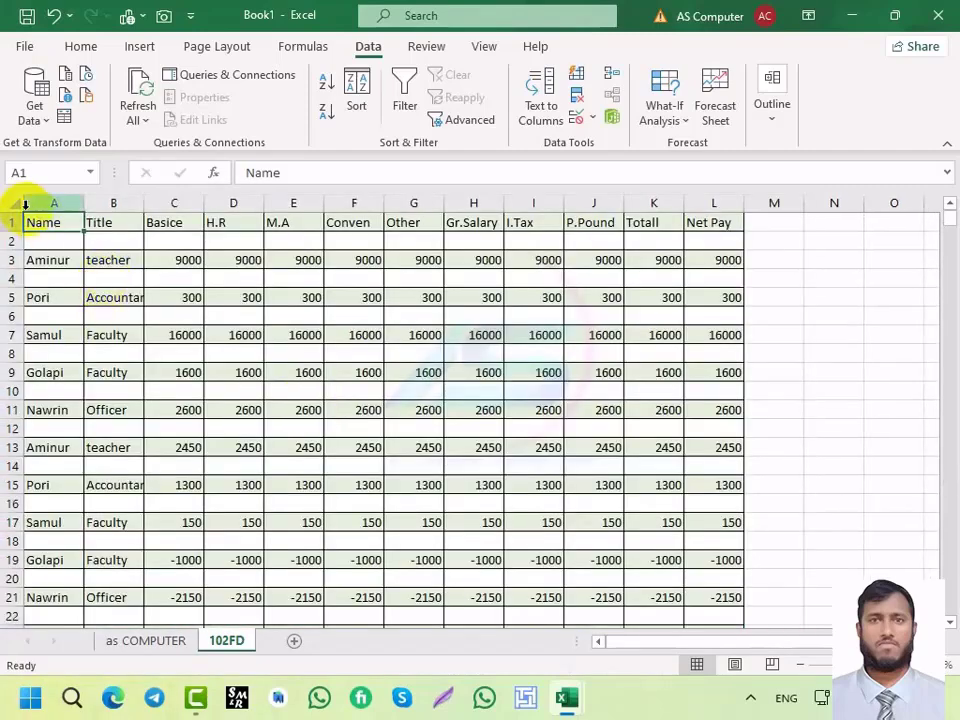
Step: Select the 102FD header row A1:L1 and extend it down to row 3
key("ctrl+shift+Right")
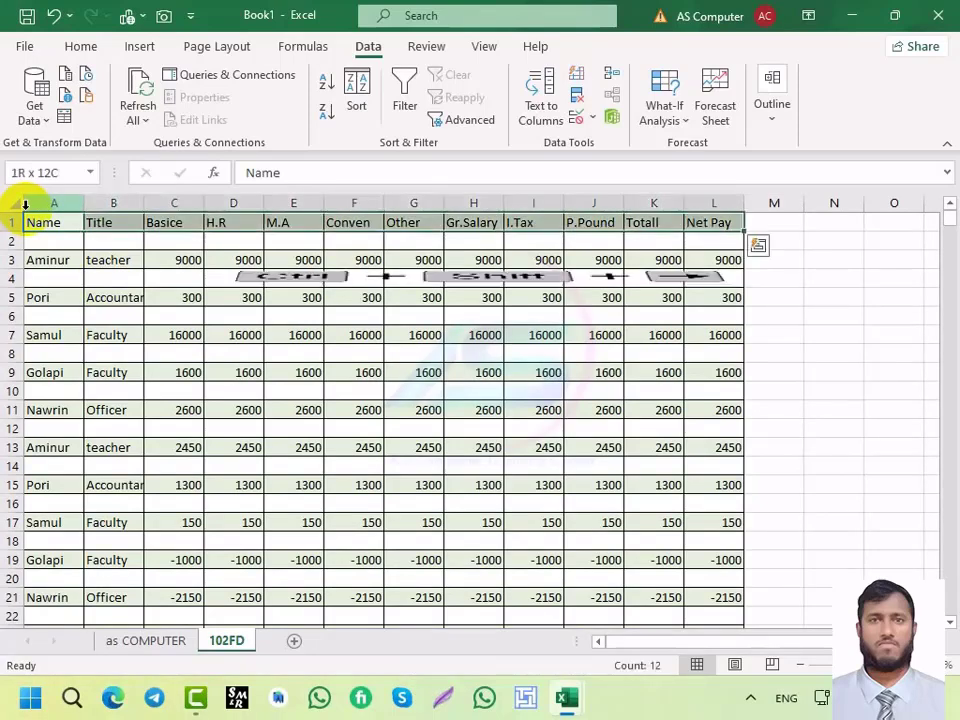
key("ctrl+shift+Down")
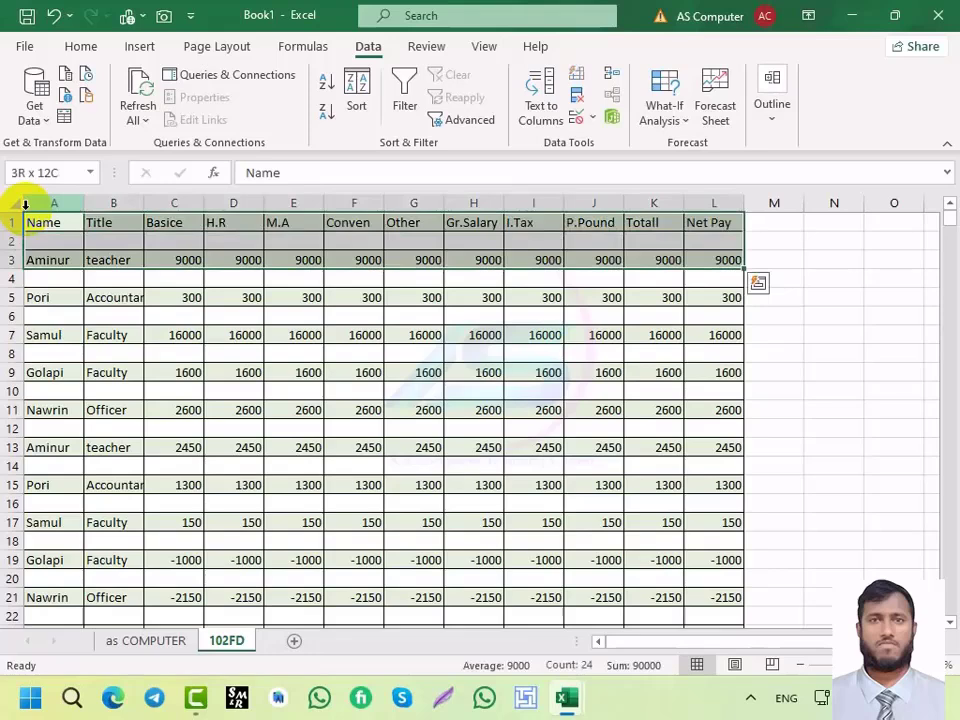
left_click(44, 222)
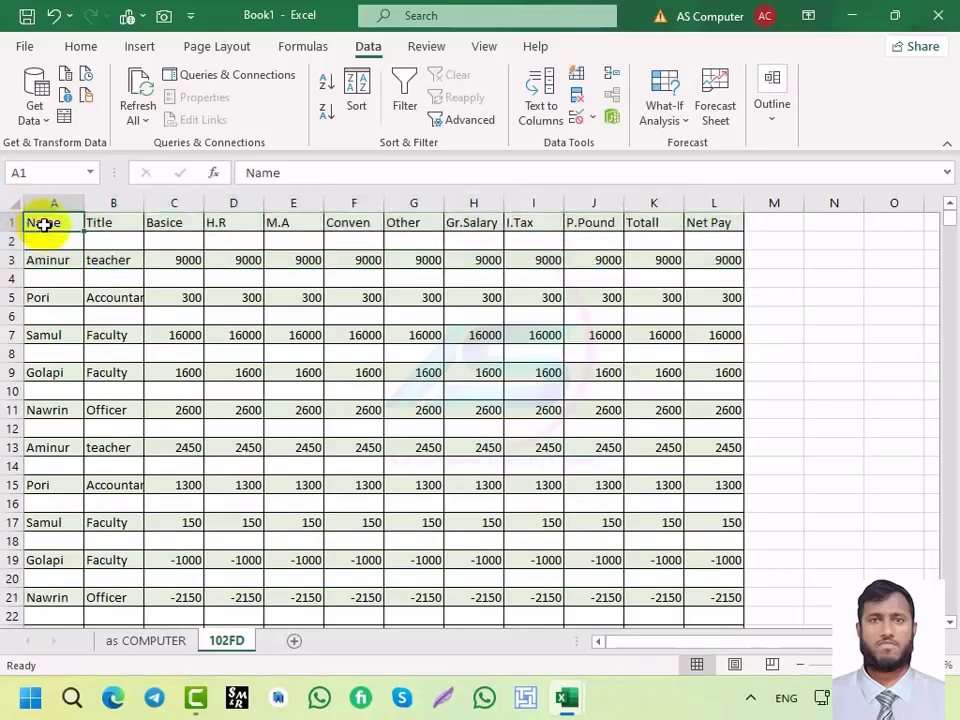
Step: Select from A1 to the last used cell, then trim it to data row 1271
key("ctrl+shift+End")
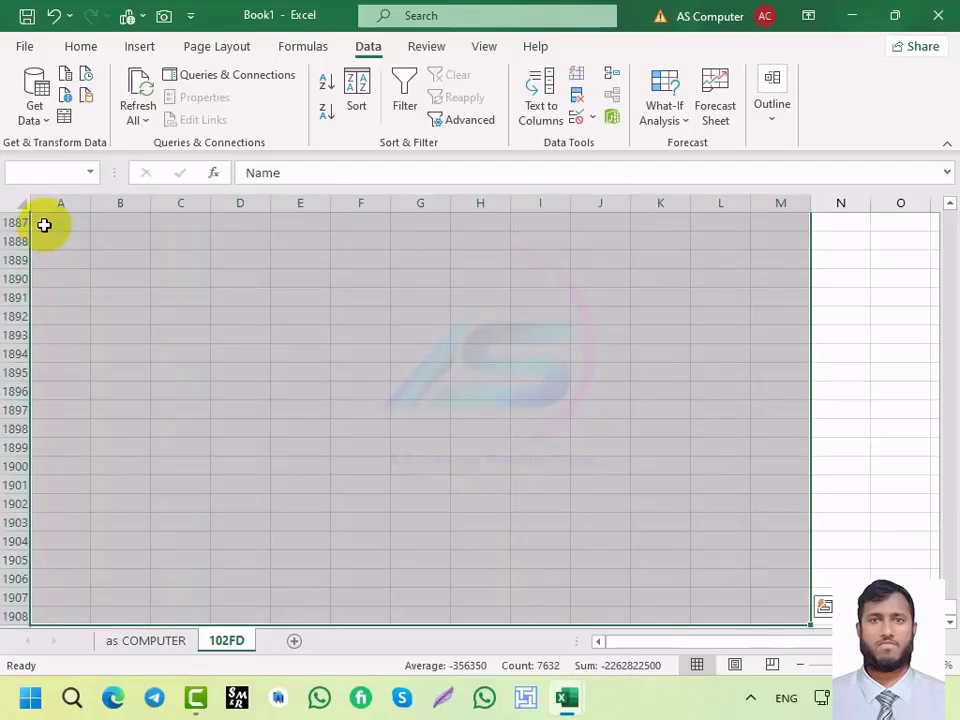
key("shift+Up")
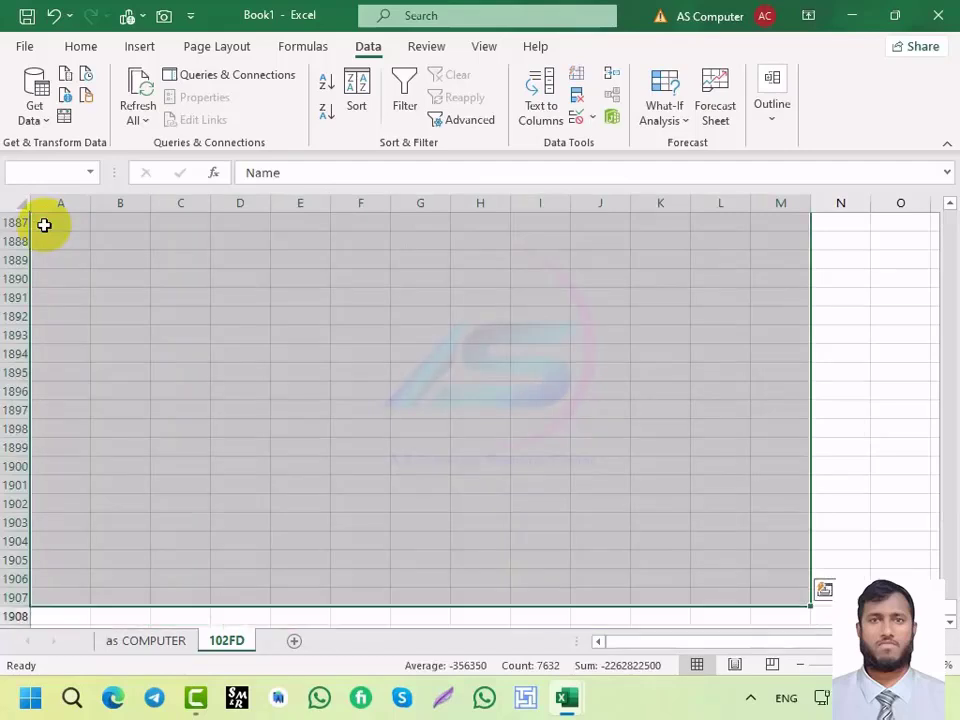
key("ctrl+shift+Up")
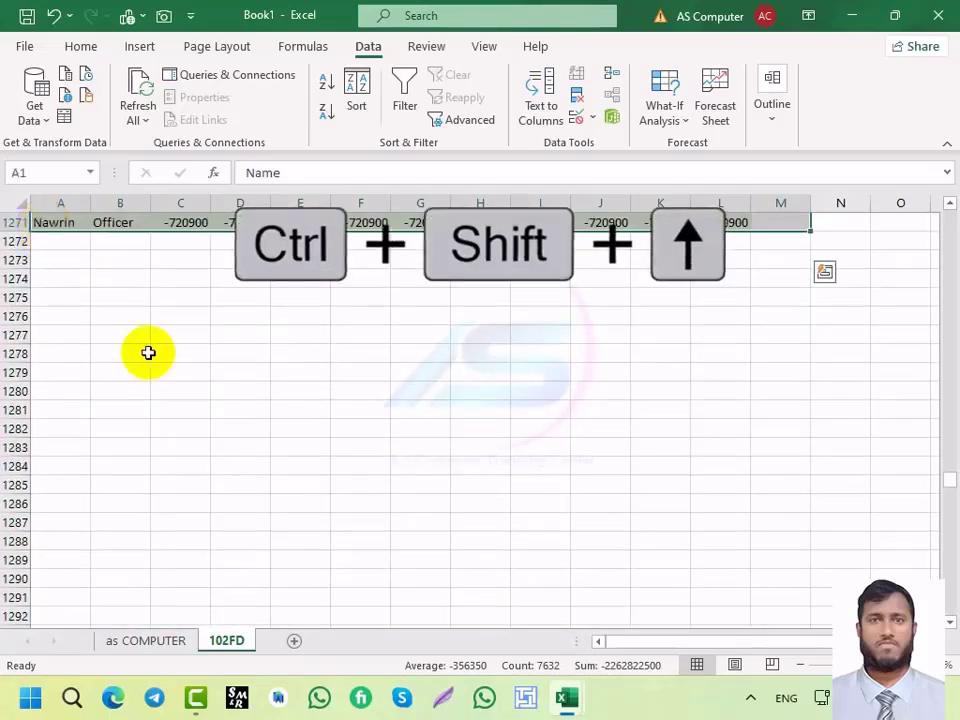
scroll(330, 480, "up", 7)
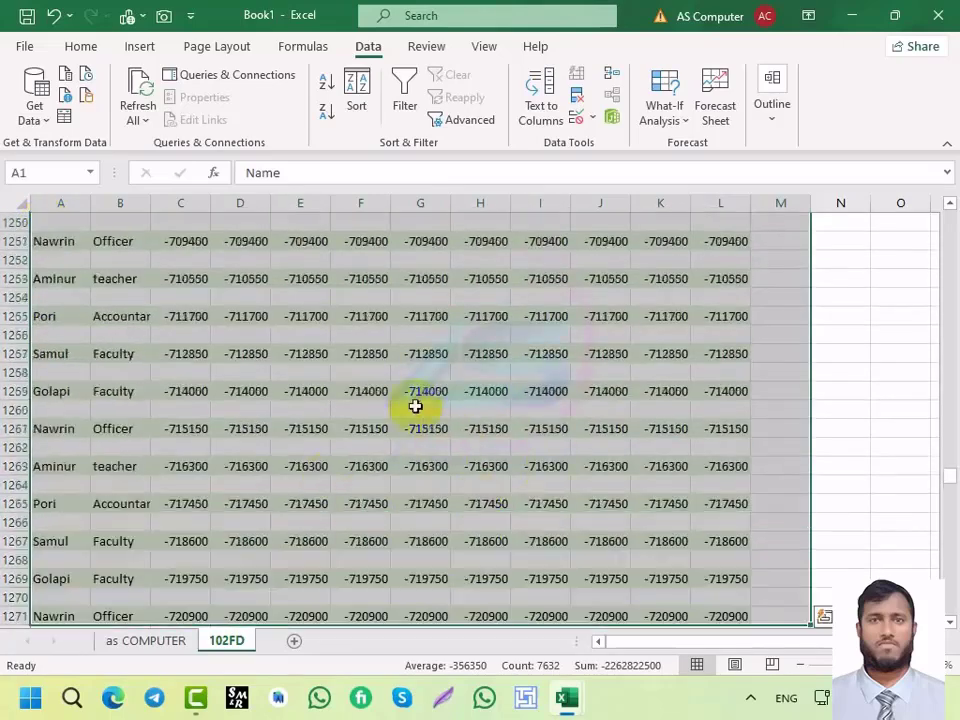
scroll(415, 406, "up", 11)
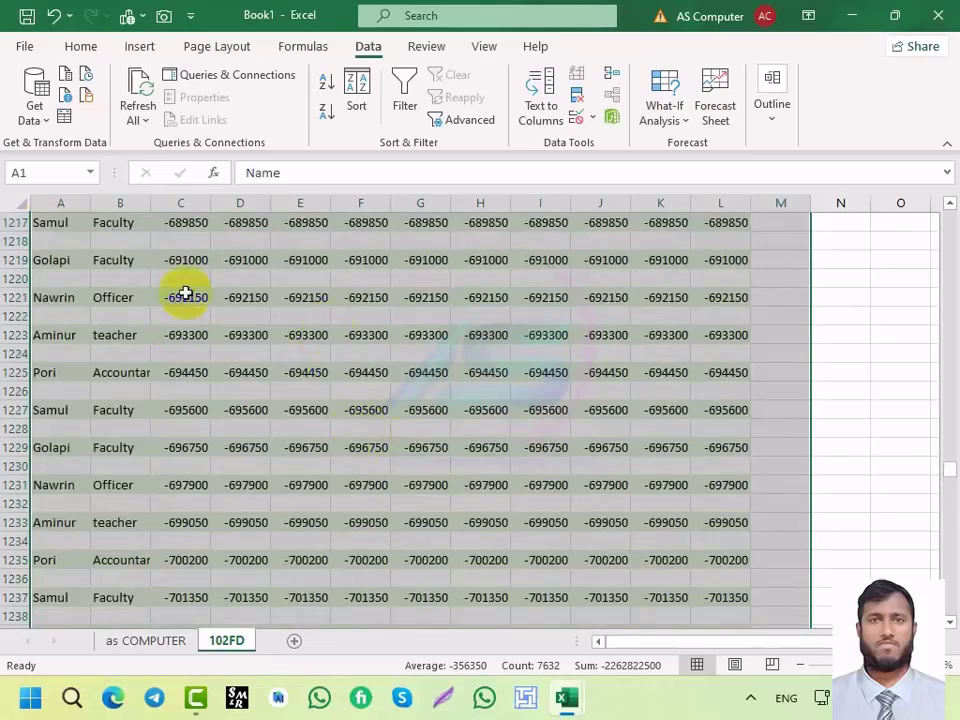
Step: On the as COMPUTER sheet, select the Name/Salary/Sales table from C3 with Ctrl+A and Ctrl+Shift+End
left_click(143, 641)
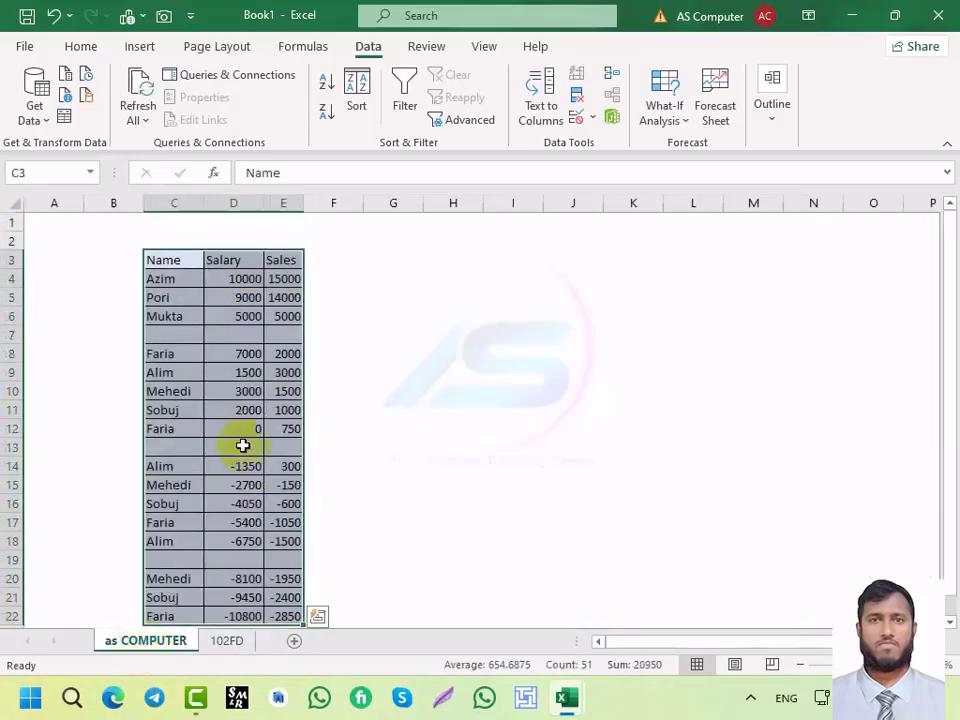
left_click(207, 334)
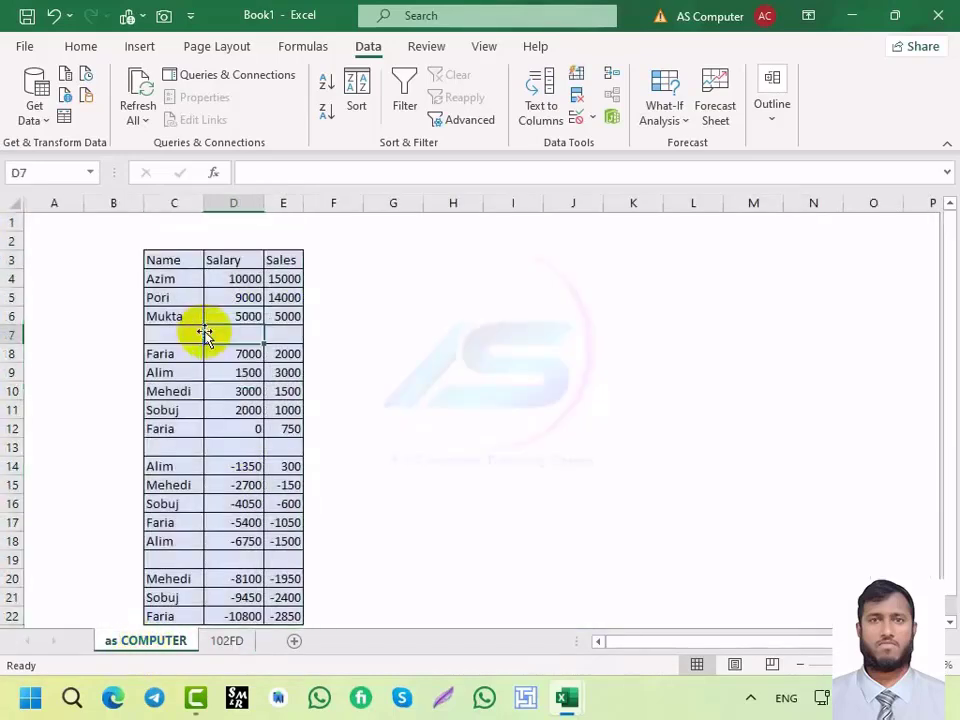
left_click(167, 260)
key("ctrl+a")
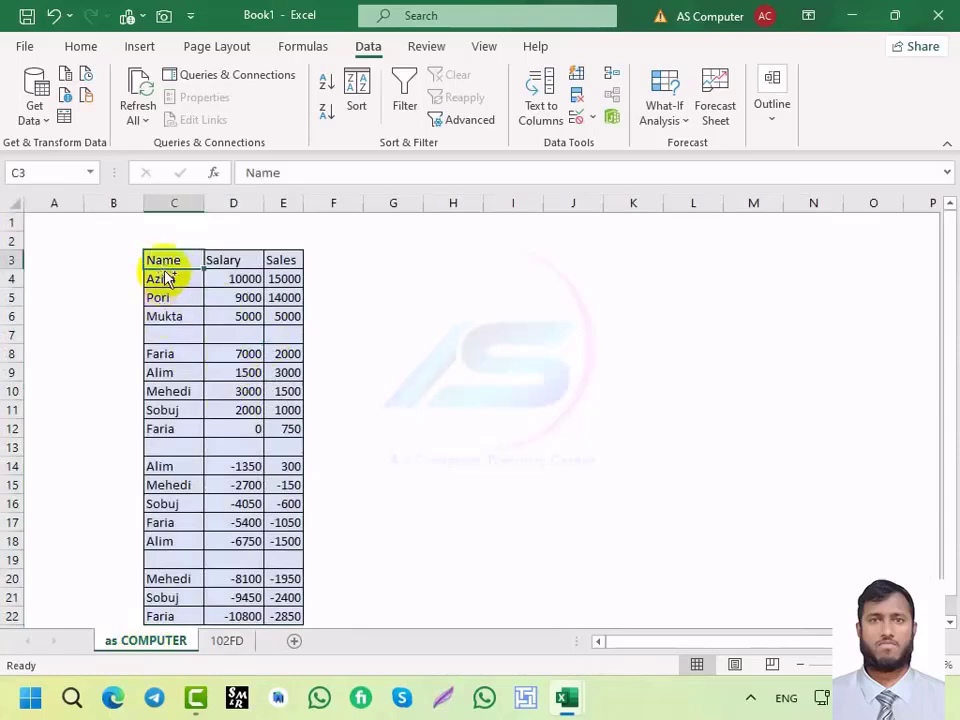
key("ctrl+shift+End")
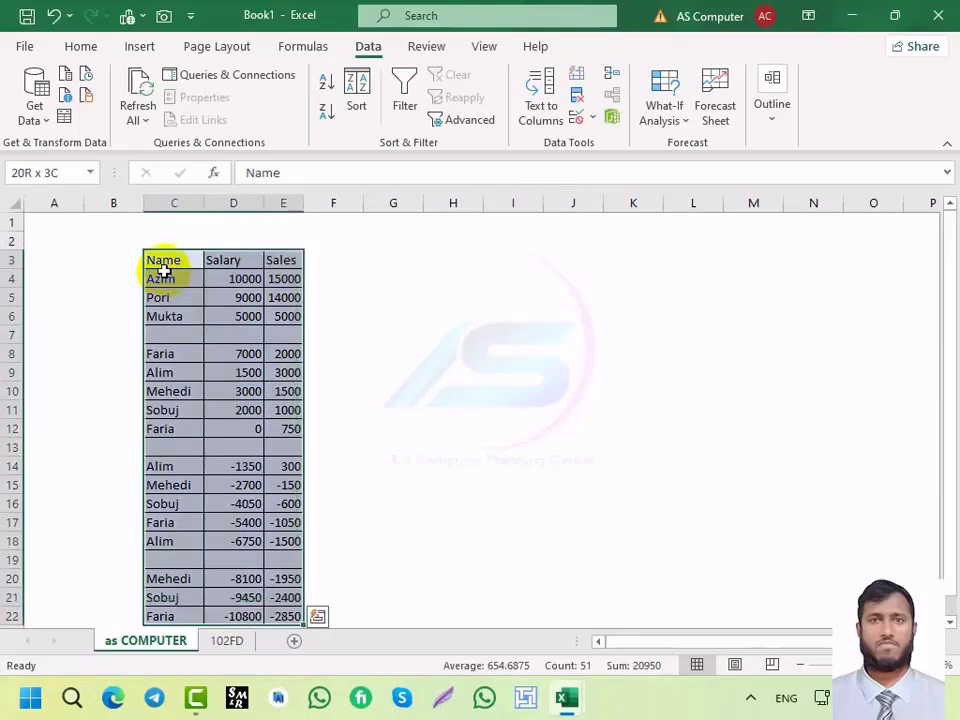
scroll(176, 300, "down", 4)
scroll(175, 354, "up", 2)
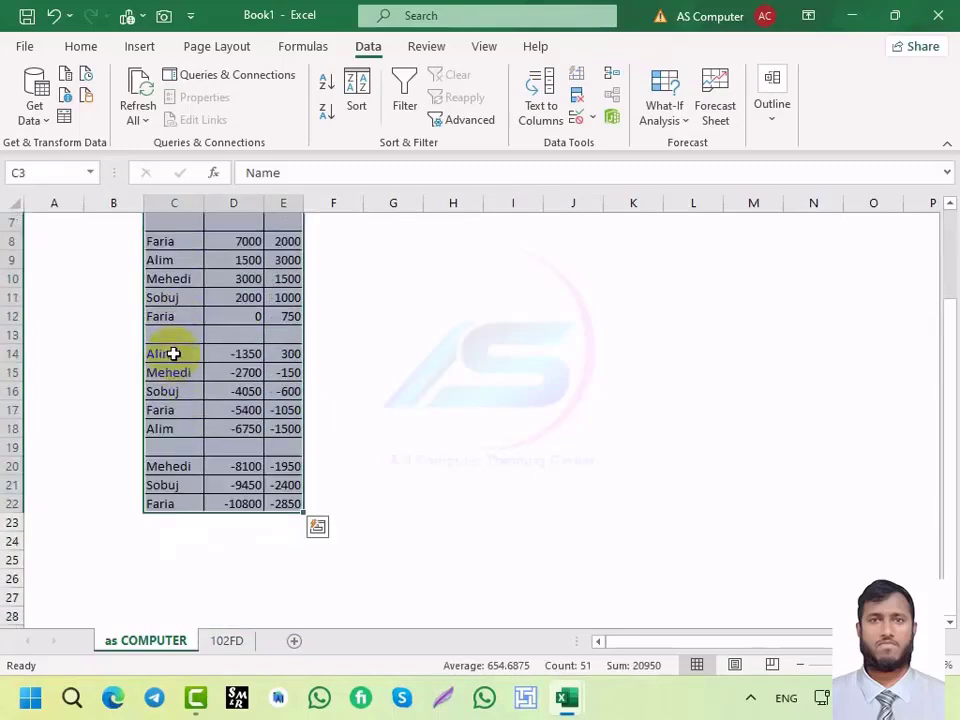
scroll(182, 326, "up", 2)
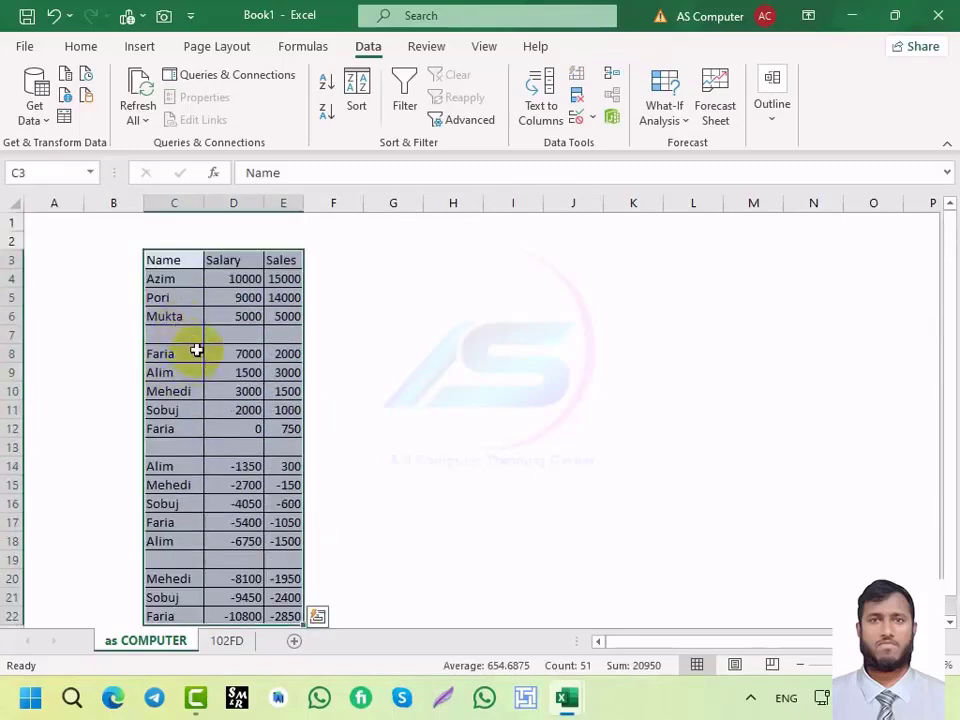
Step: Ctrl+A-select the Mukta block and the block around row 7, then C3 to the last cell
key("ctrl+g")
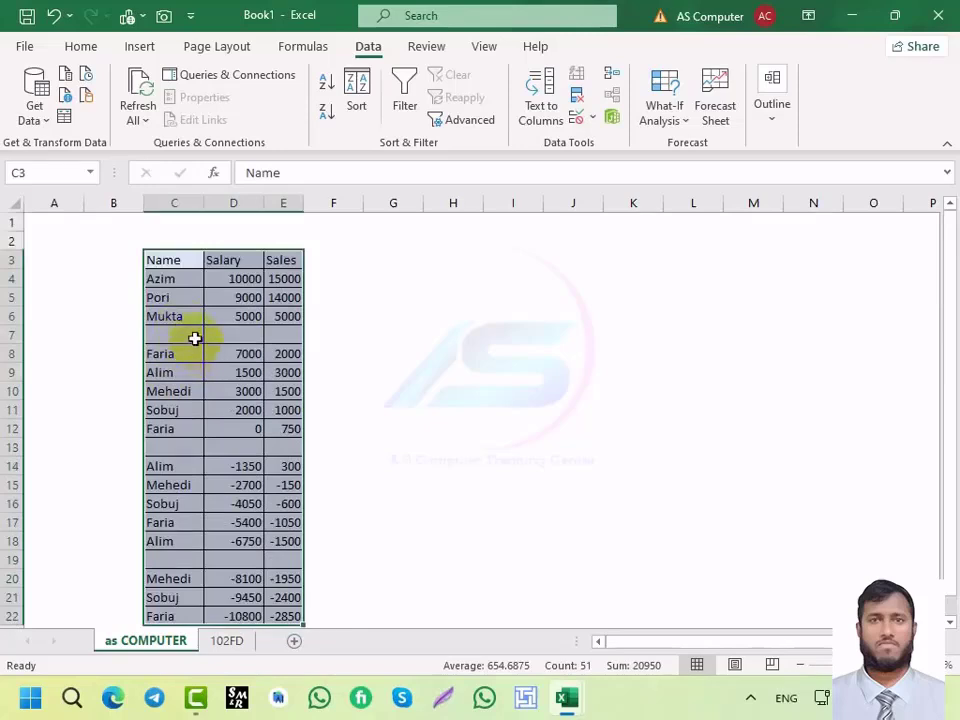
left_click(172, 318)
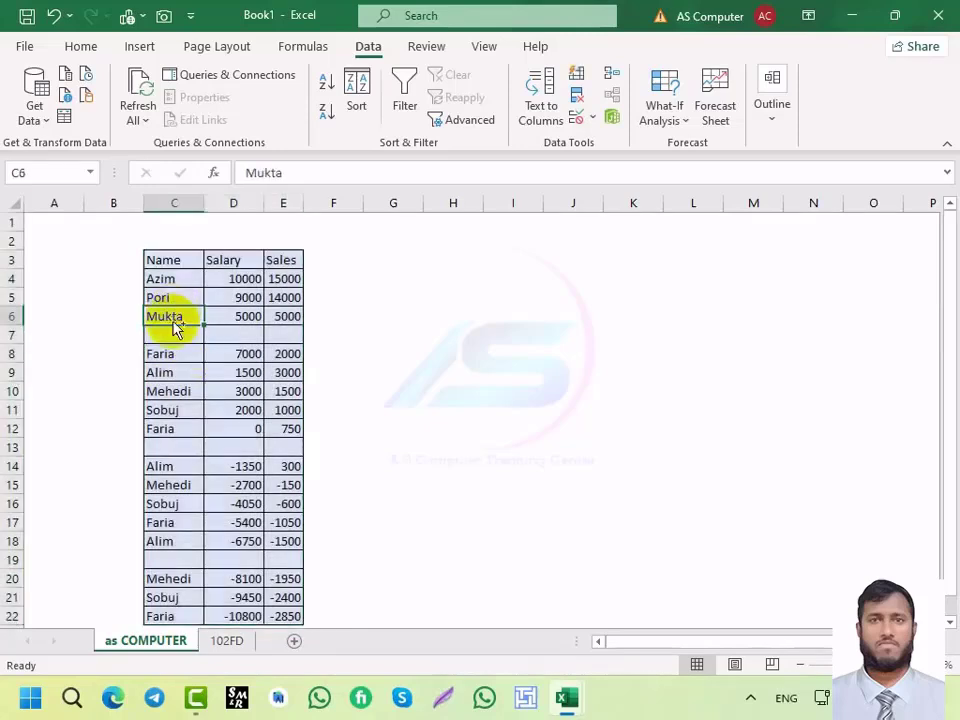
key("ctrl+a")
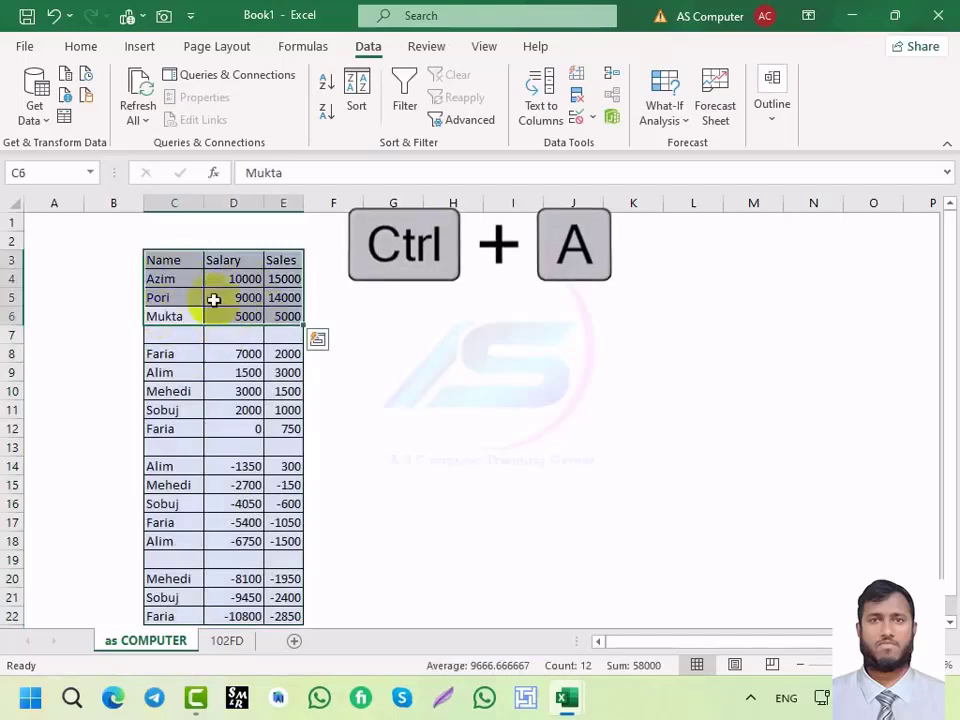
left_click(224, 336)
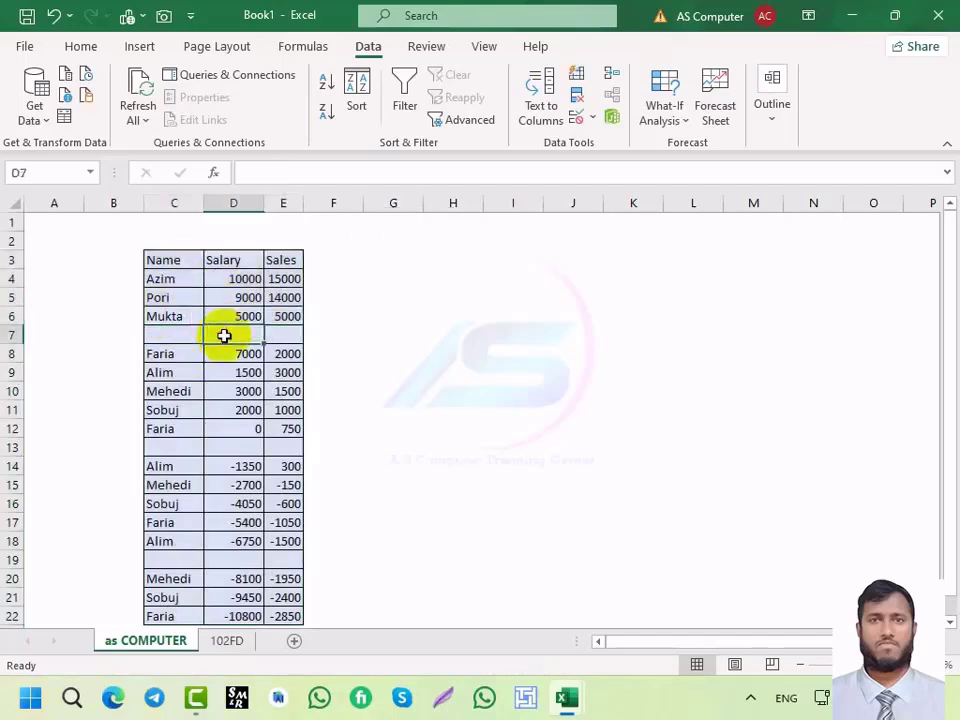
key("ctrl+a")
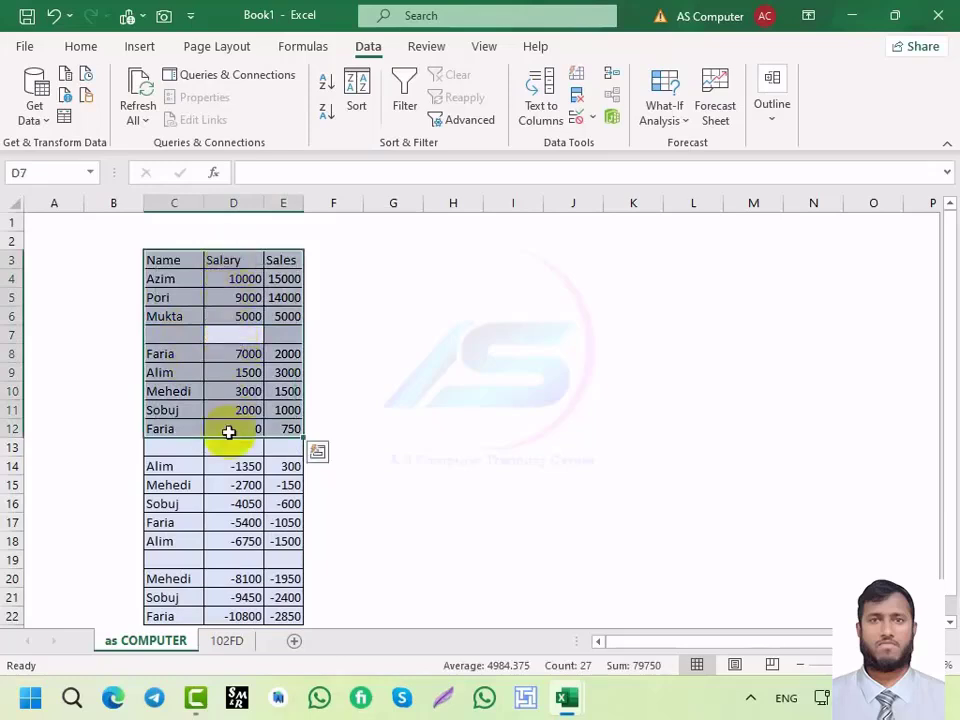
left_click(175, 261)
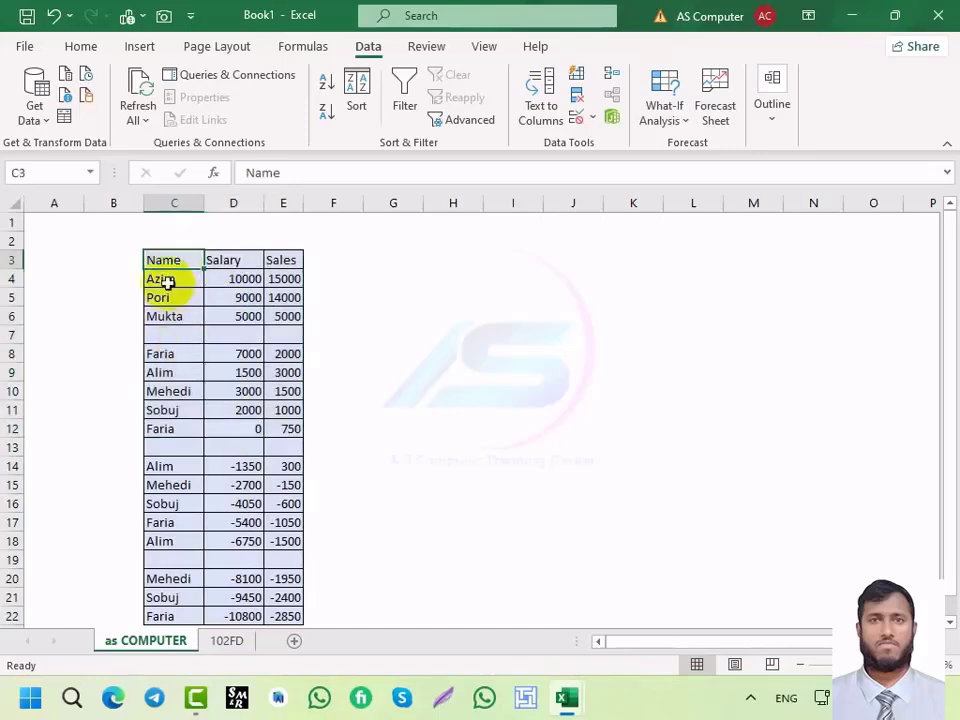
key("ctrl+shift+End")
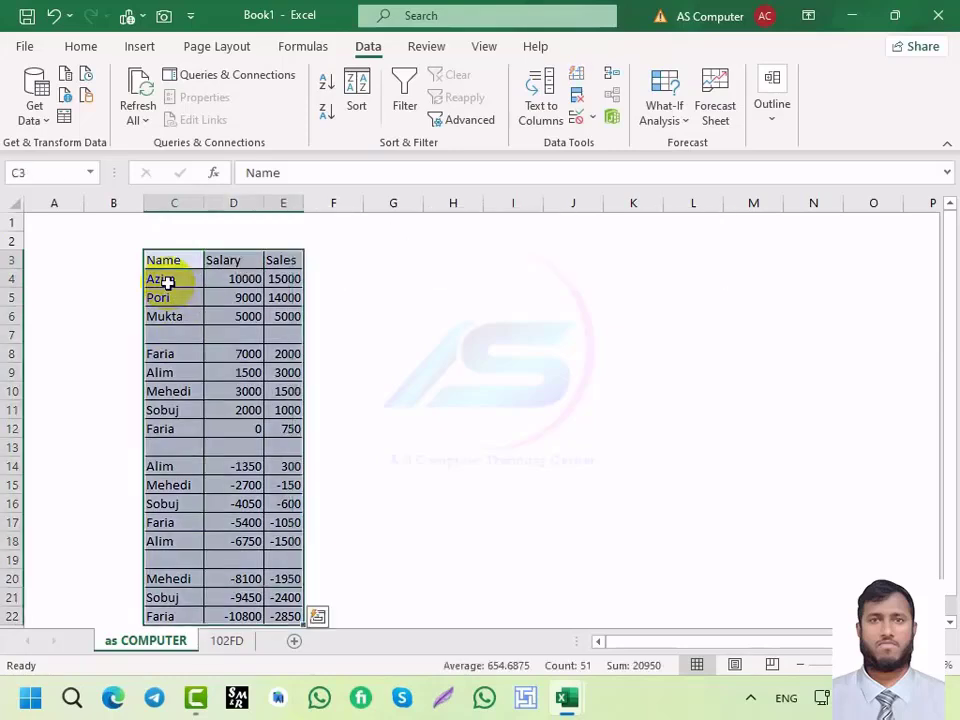
scroll(240, 430, "down", 2)
Step: On the 102FD sheet, select from A1 across to column L and down to the last data row
left_click(221, 640)
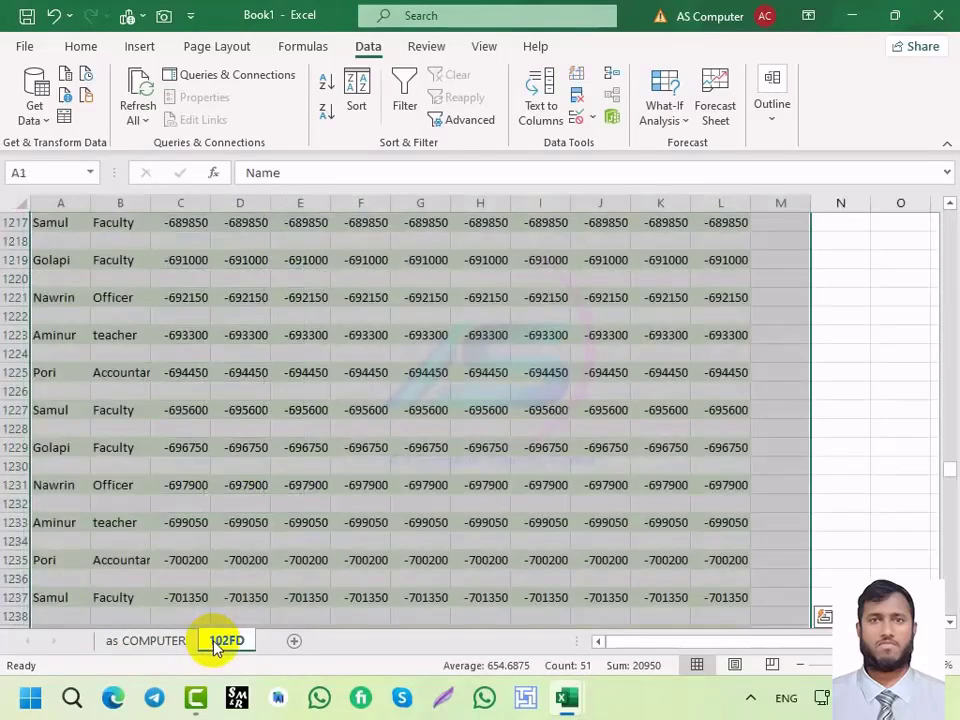
scroll(271, 500, "up", 4)
scroll(271, 500, "up", 1)
left_click(190, 316)
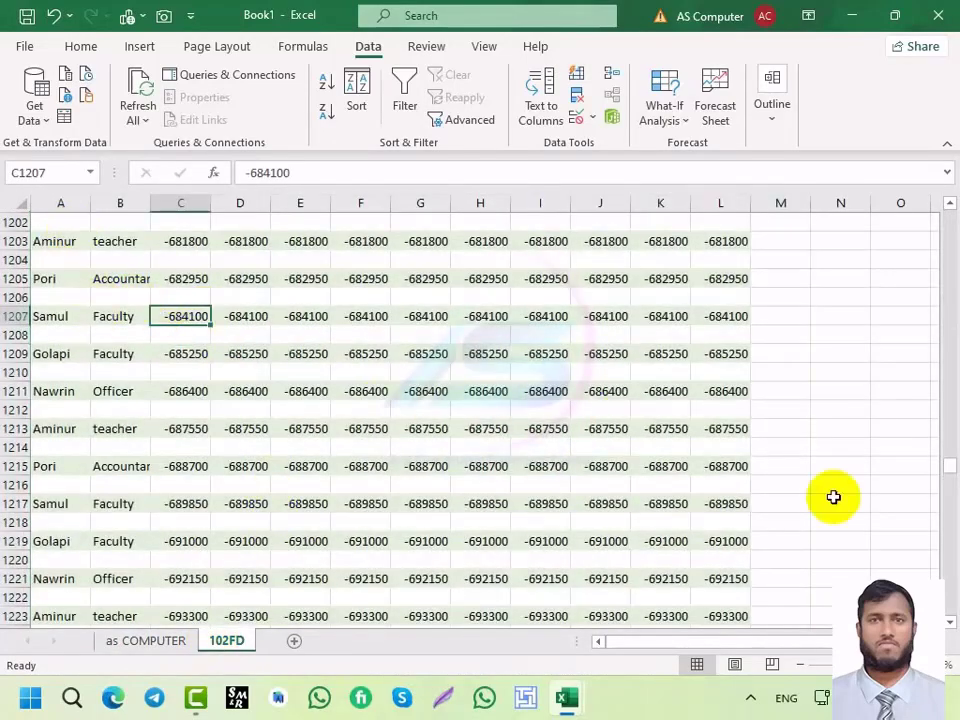
left_click_drag(949, 474, 946, 205)
left_click(24, 222)
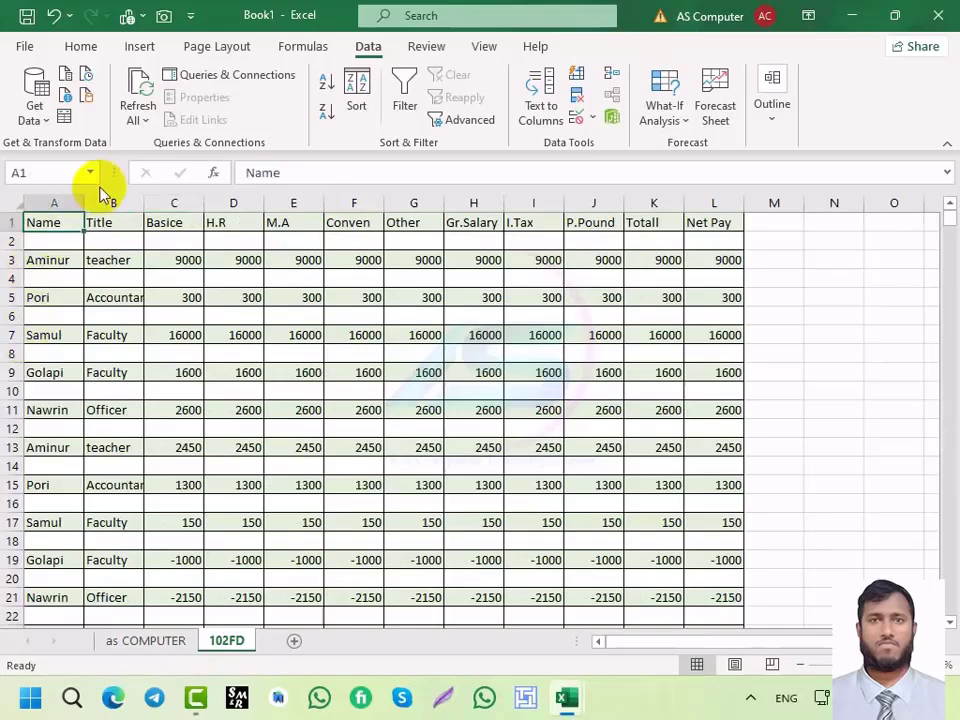
key("ctrl+shift+Right")
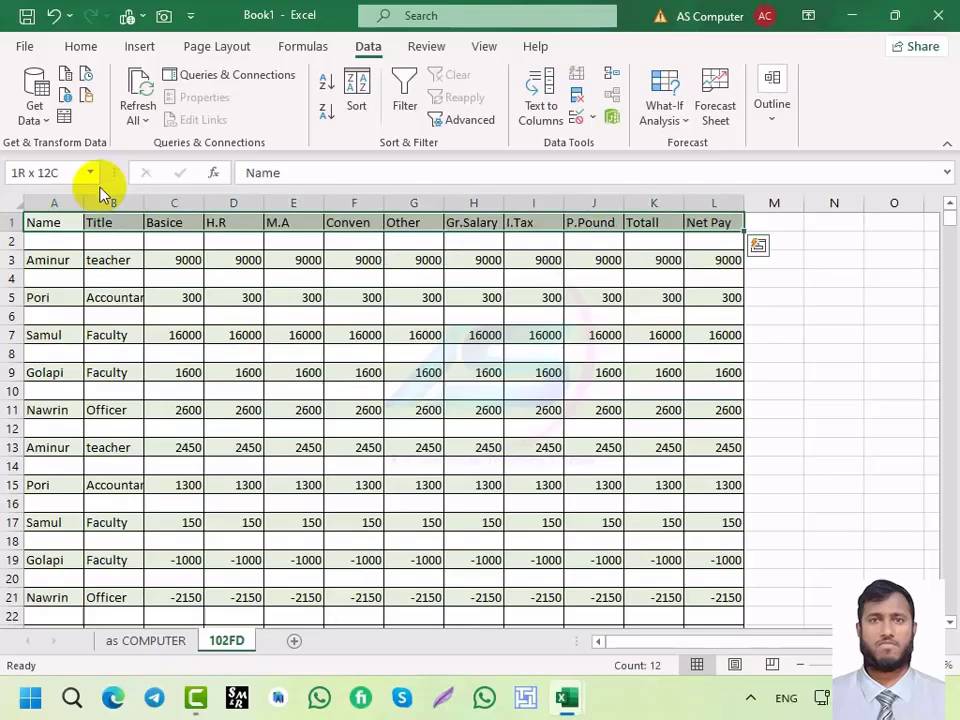
key("ctrl+shift+End")
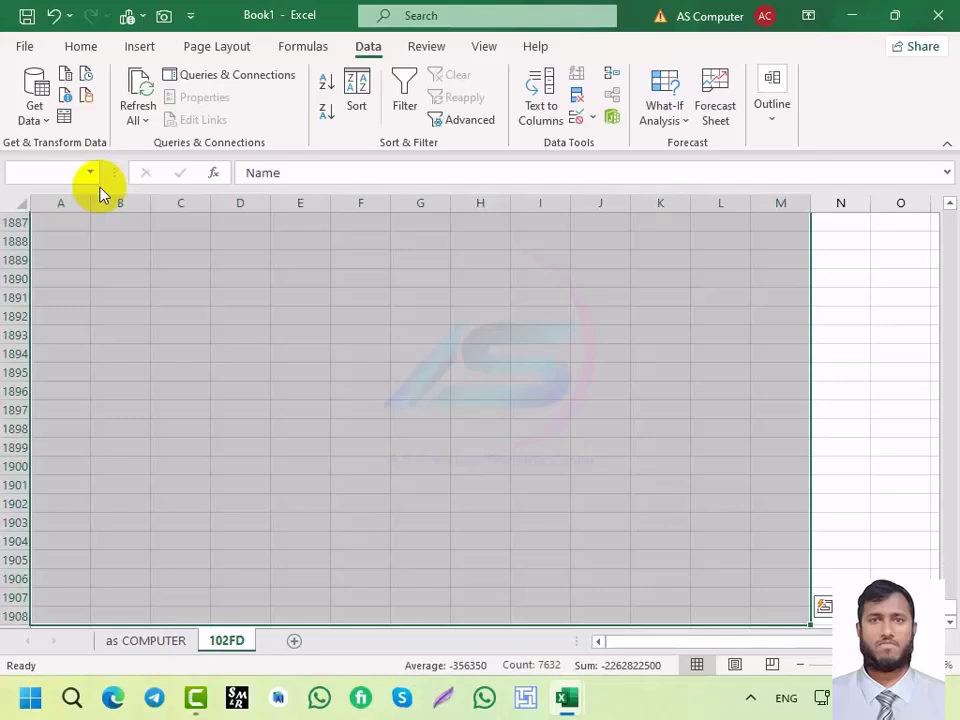
key("ctrl+shift+Up")
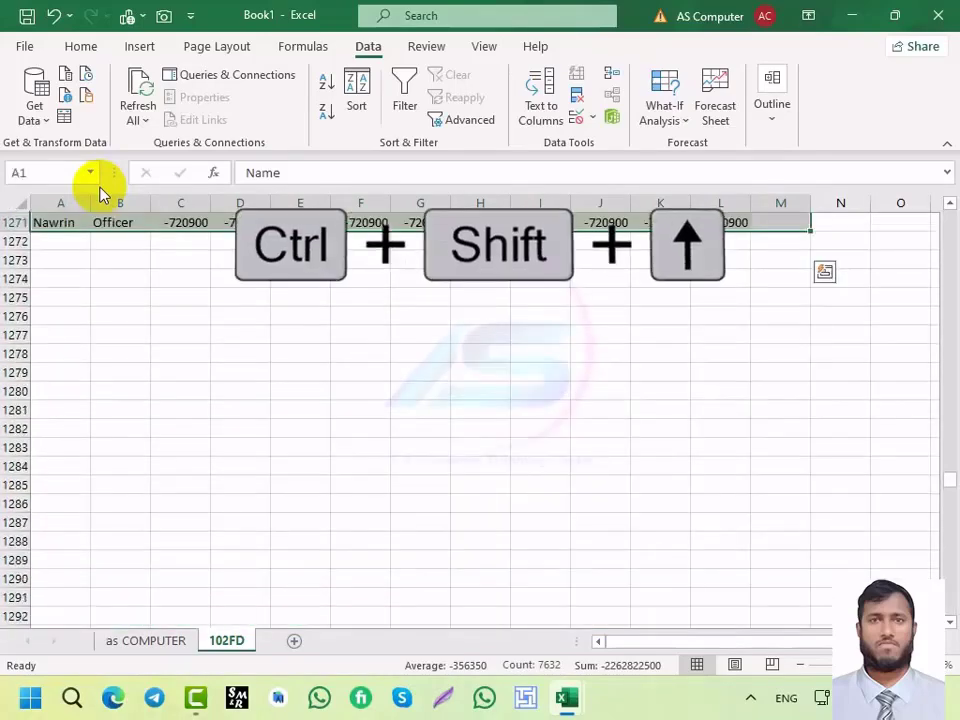
scroll(321, 347, "up", 10)
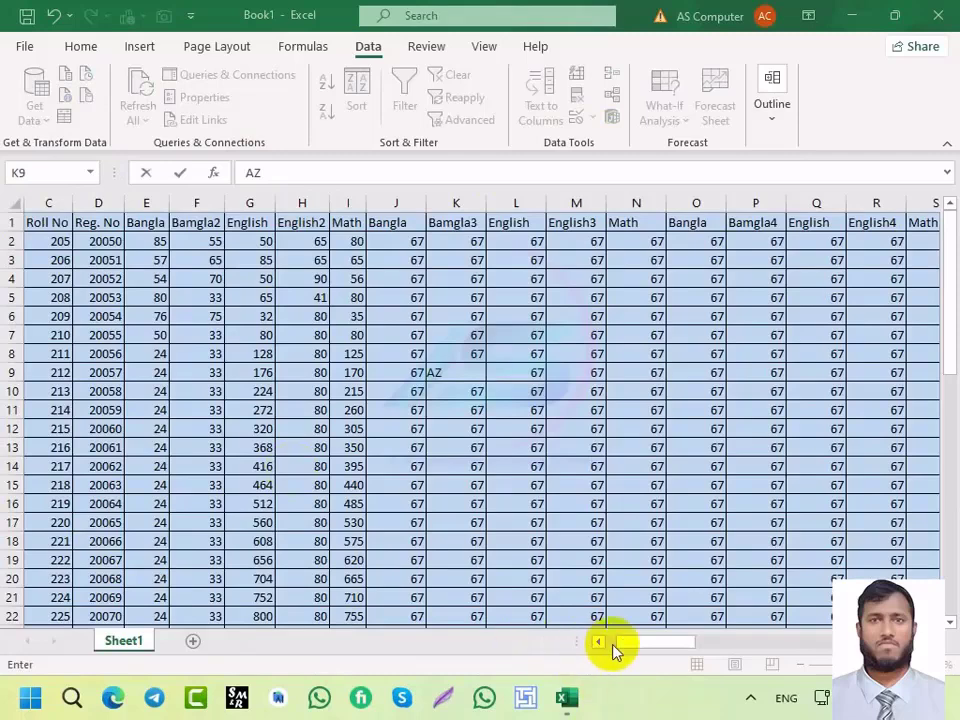
Step: Finish the pending K9 entry and select the first roll number cell, 205
left_click_drag(660, 644, 542, 630)
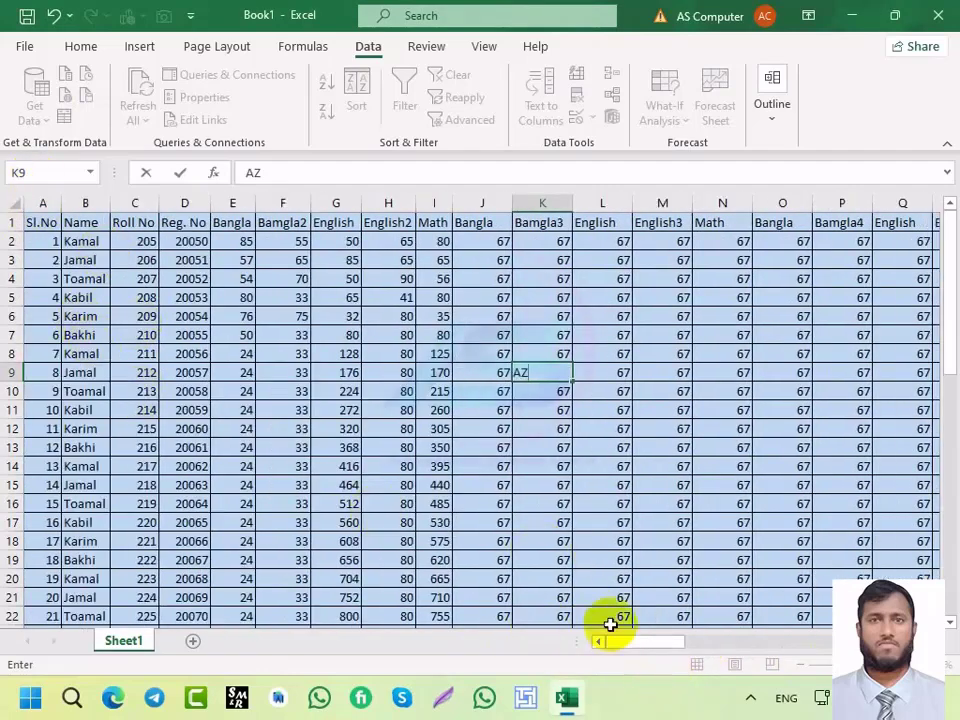
left_click_drag(633, 645, 579, 636)
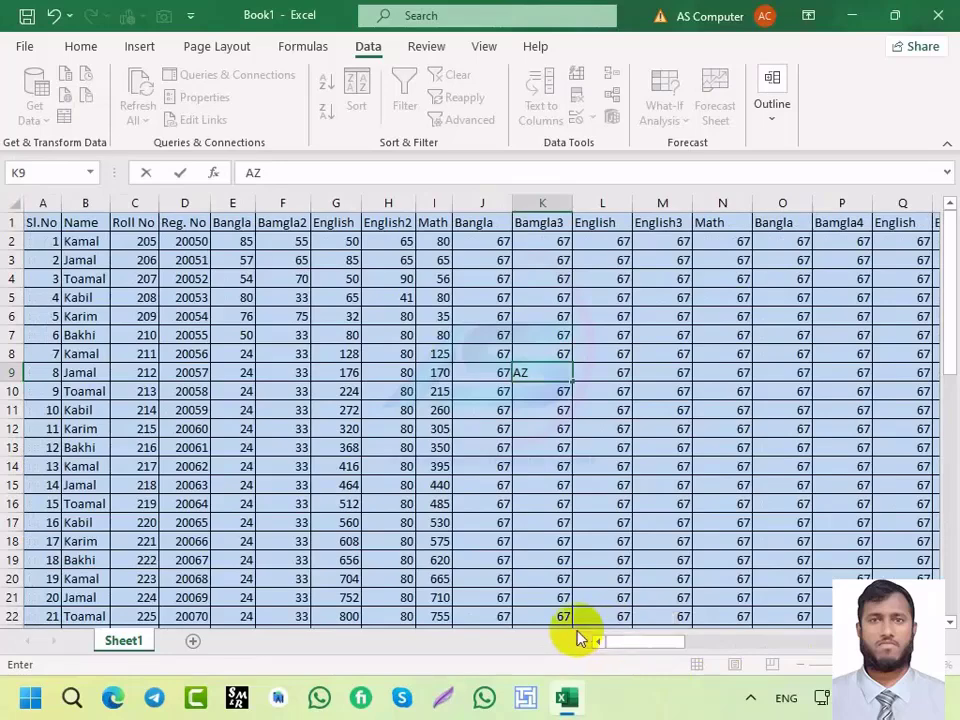
left_click(133, 242)
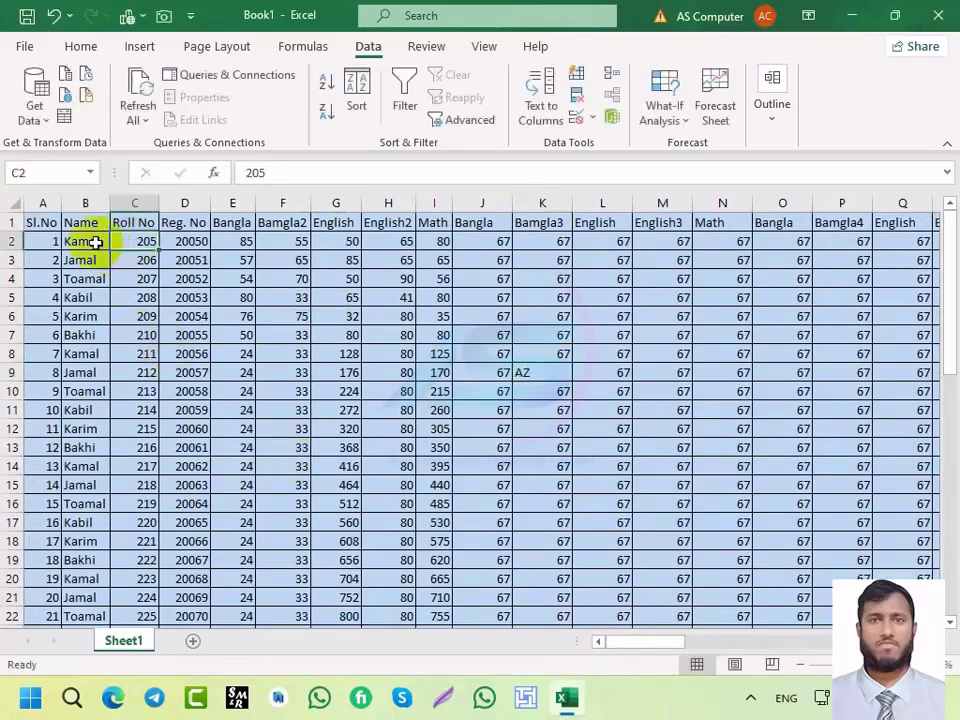
left_click(95, 242)
left_click(143, 242)
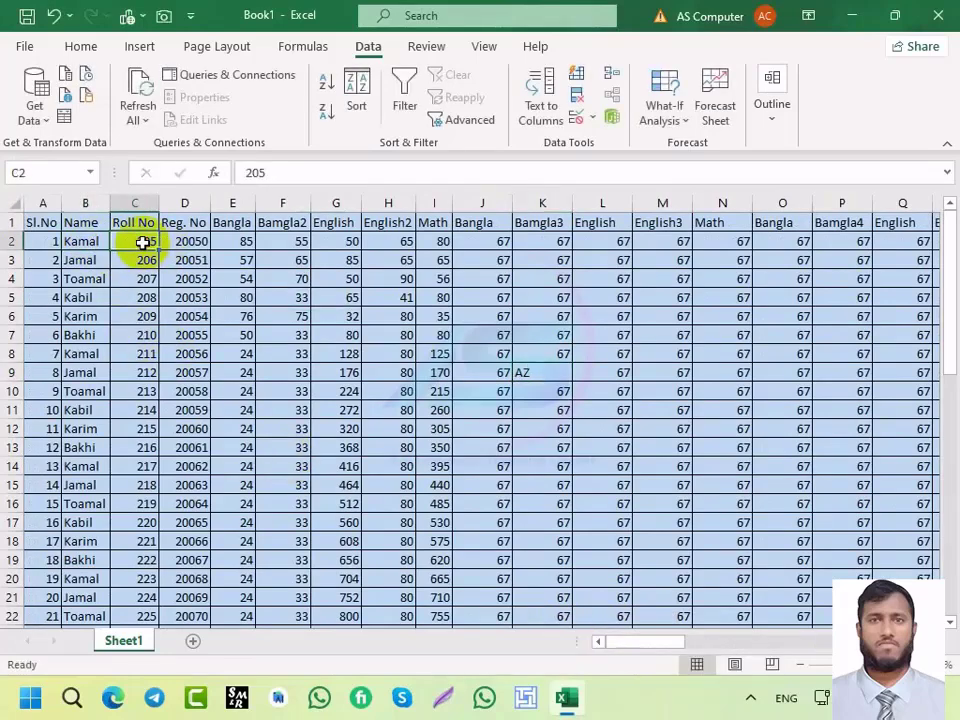
Step: Apply Freeze Top Row from the View tab and scroll down to check the headings
left_click(413, 48)
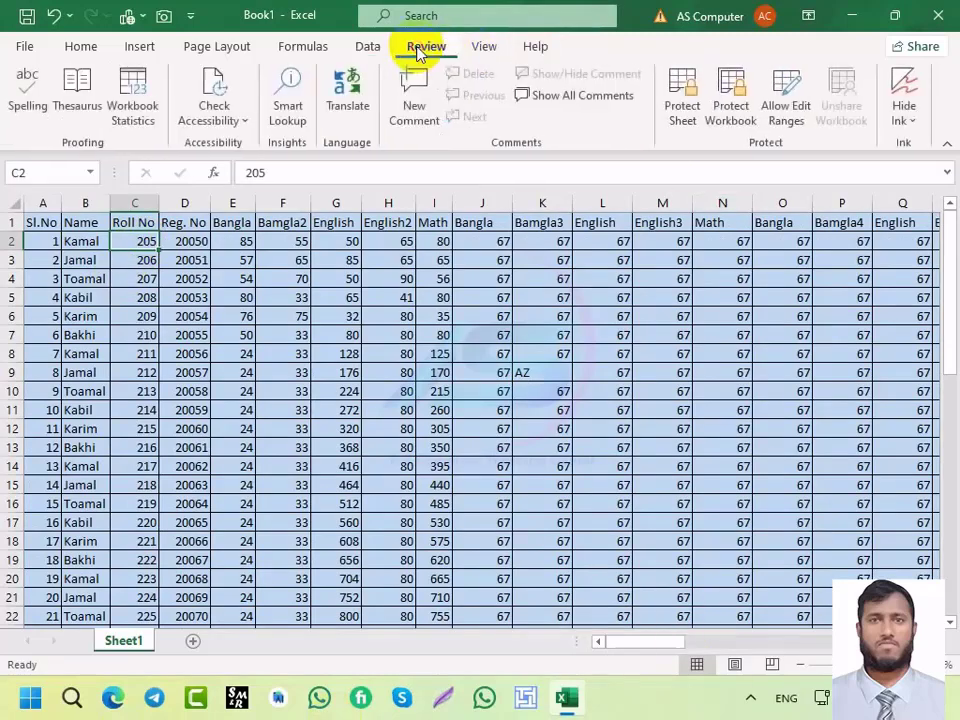
left_click(484, 48)
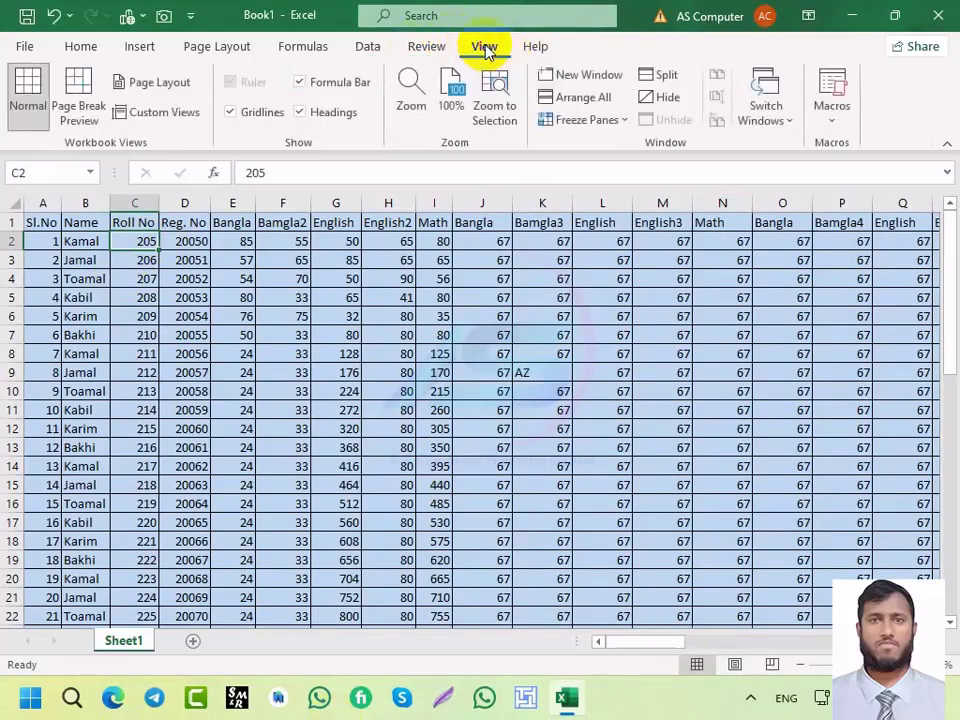
left_click(624, 124)
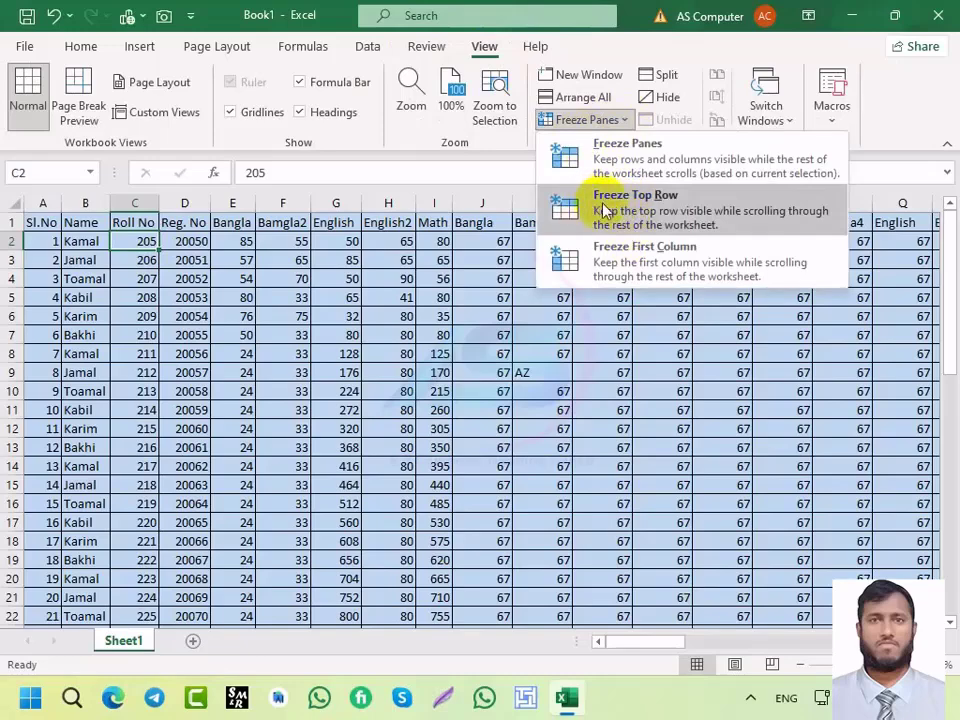
left_click(605, 210)
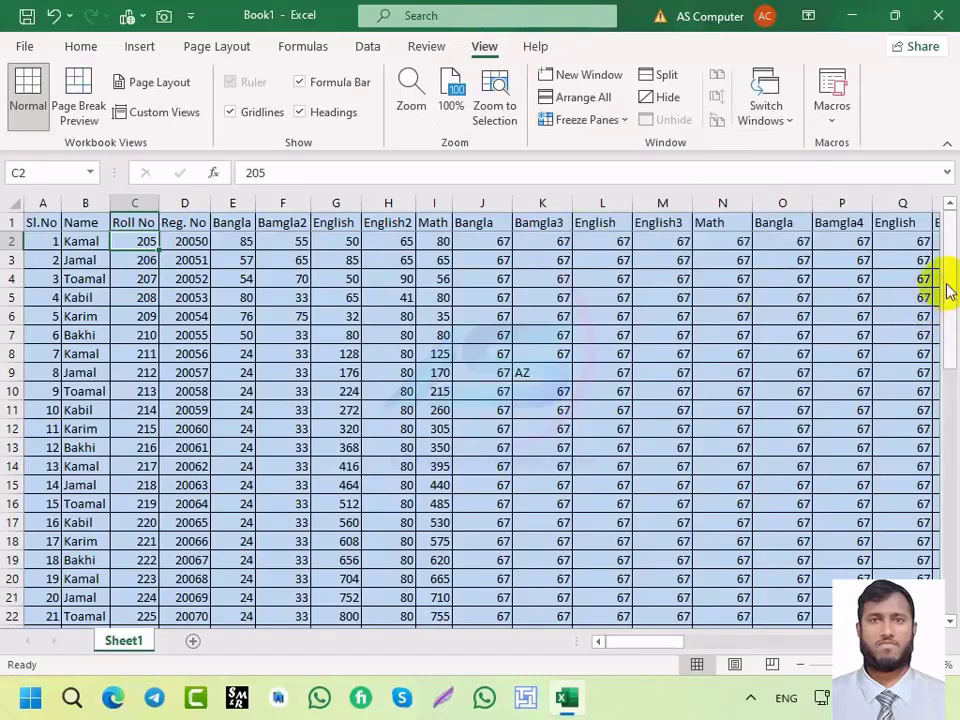
left_click_drag(948, 290, 926, 250)
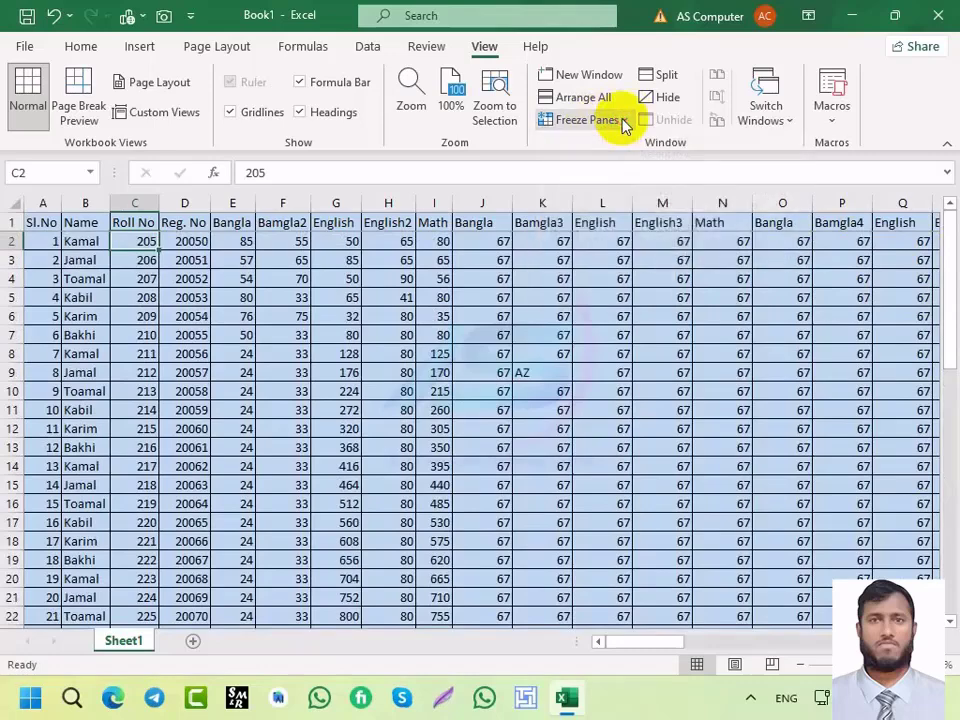
Step: Unfreeze the top row, apply Freeze First Column, and scroll right to check Sl.No stays visible
left_click(622, 120)
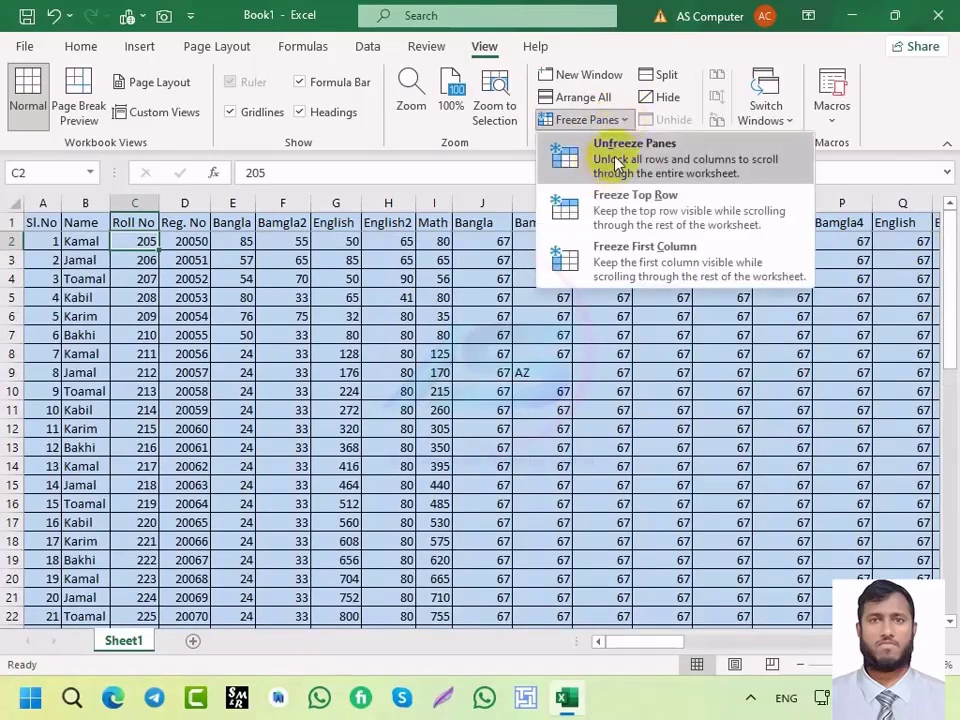
left_click(617, 162)
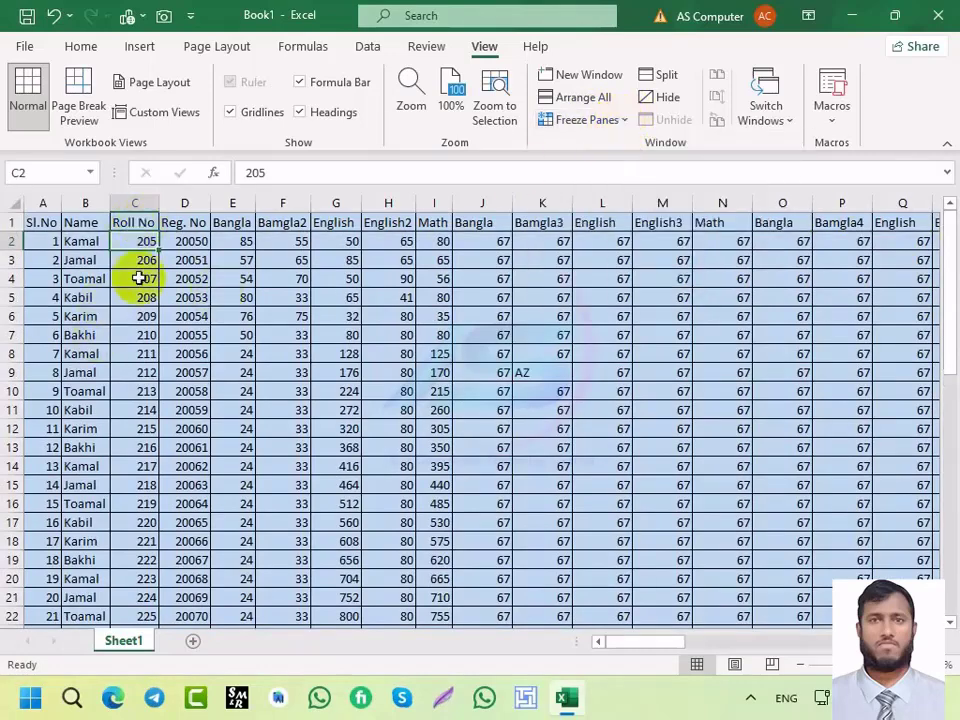
left_click(624, 124)
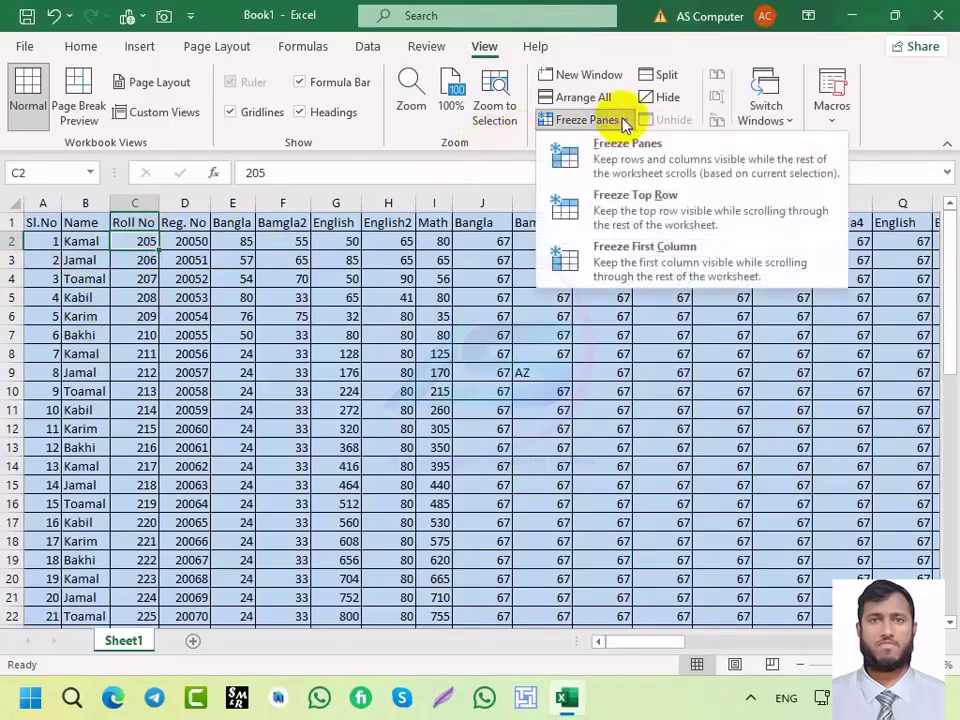
left_click(630, 258)
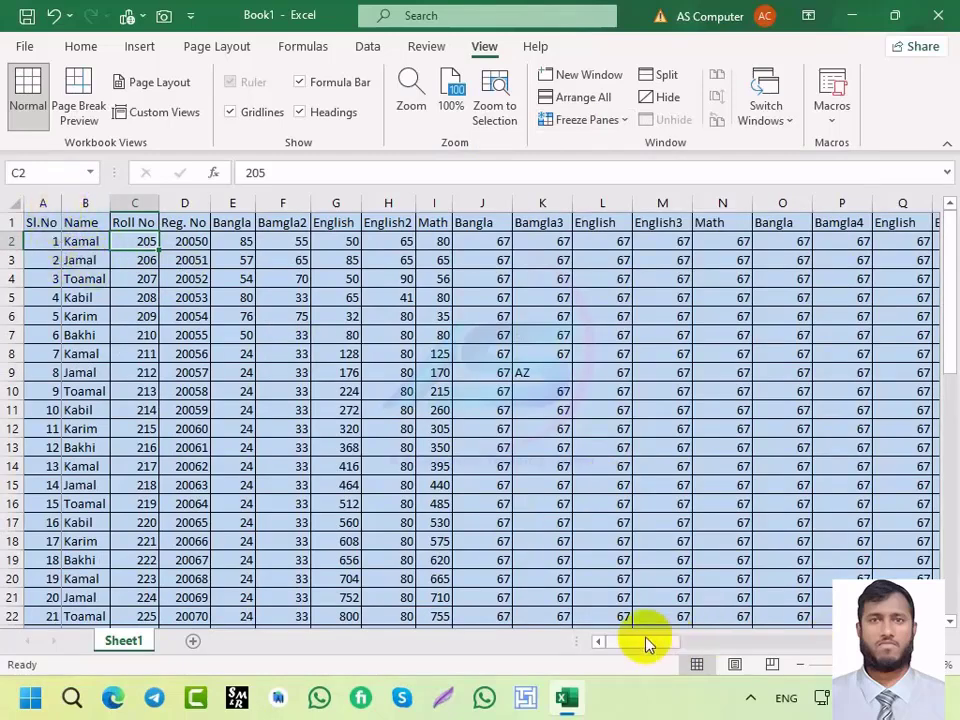
left_click_drag(646, 645, 610, 640)
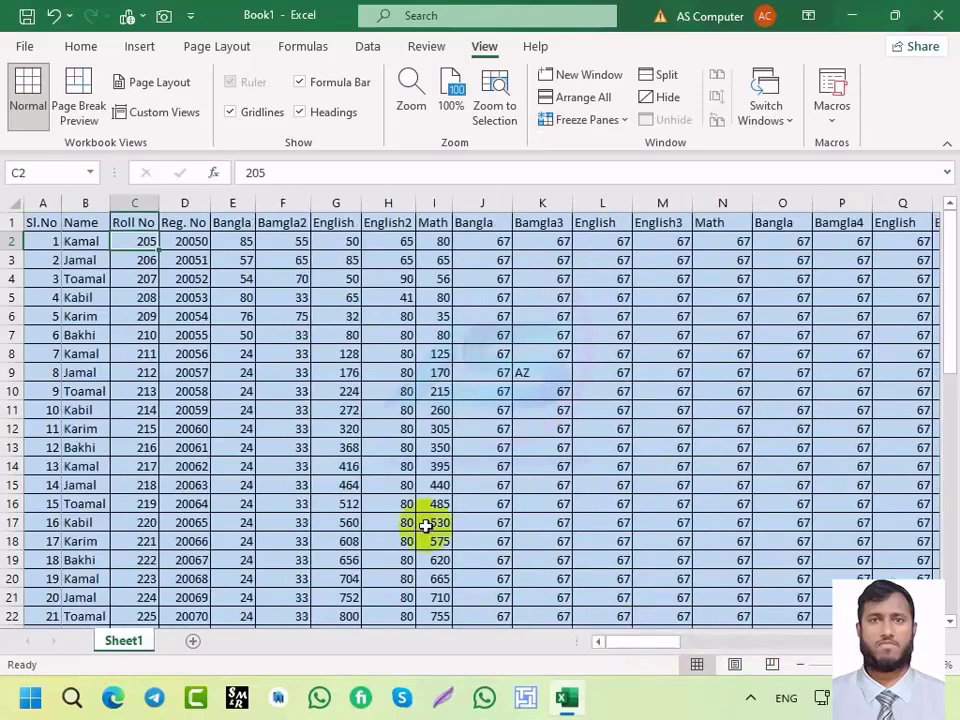
left_click(620, 120)
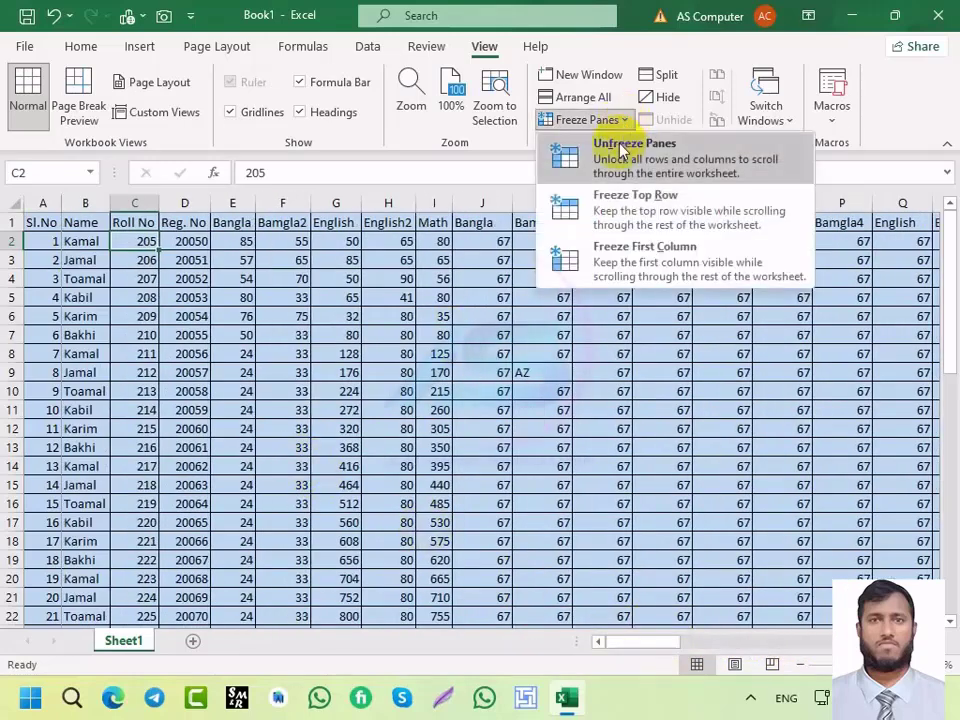
left_click(622, 150)
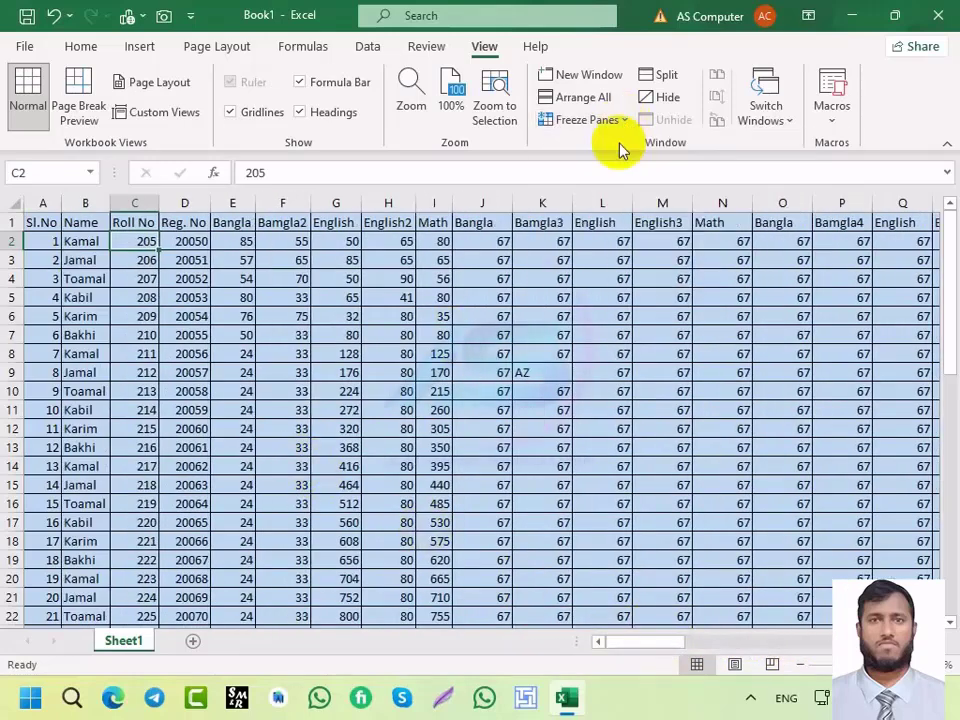
left_click(93, 242)
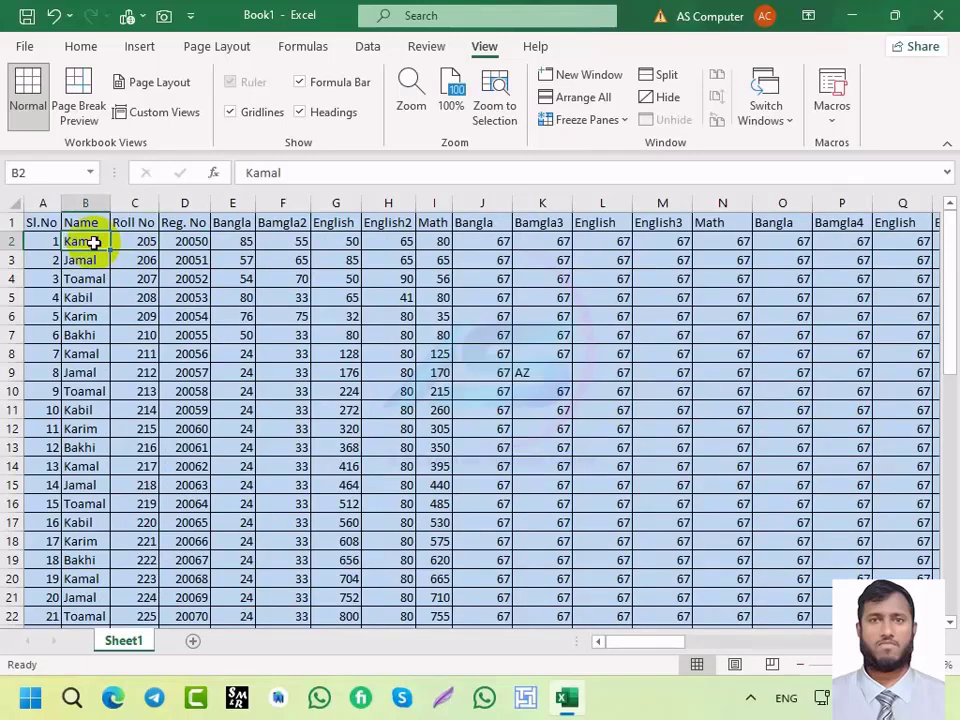
left_click(624, 121)
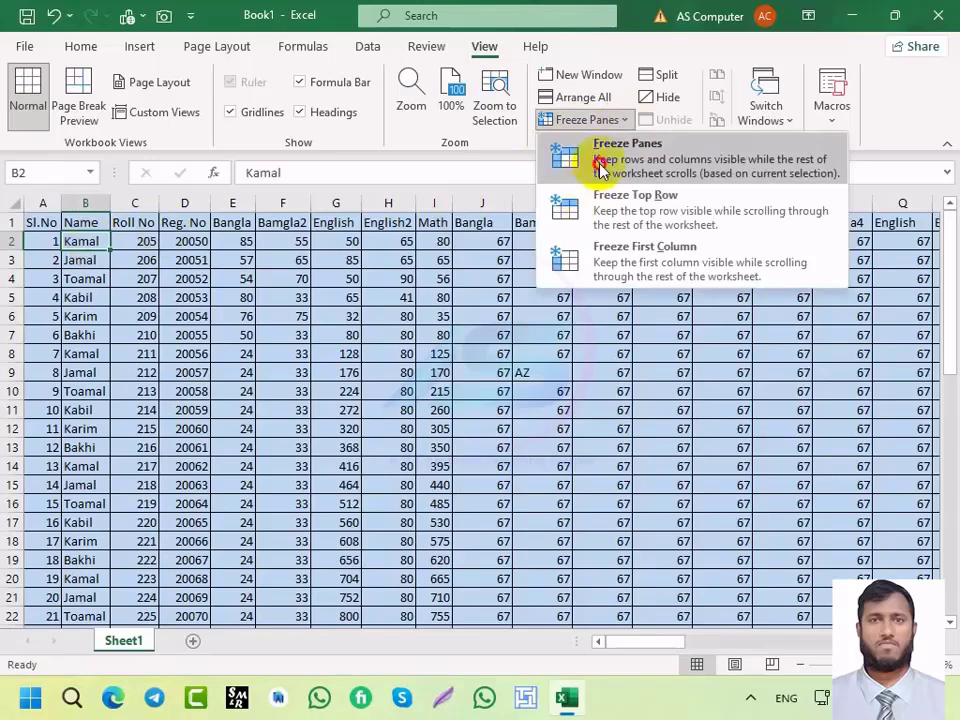
left_click(600, 170)
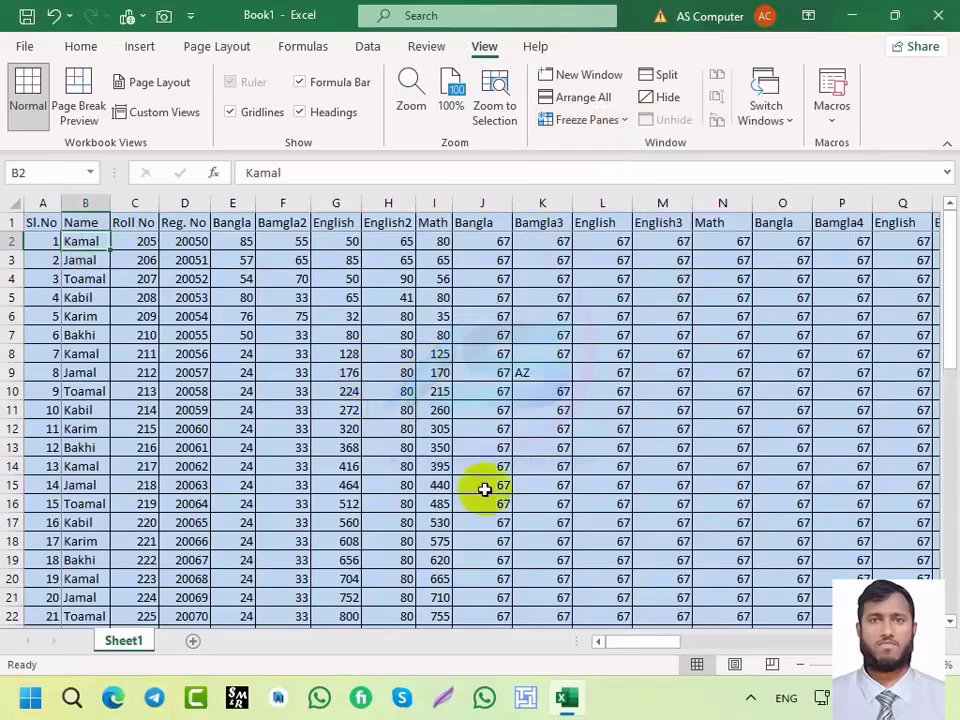
left_click_drag(658, 645, 553, 650)
scroll(440, 420, "down", 10)
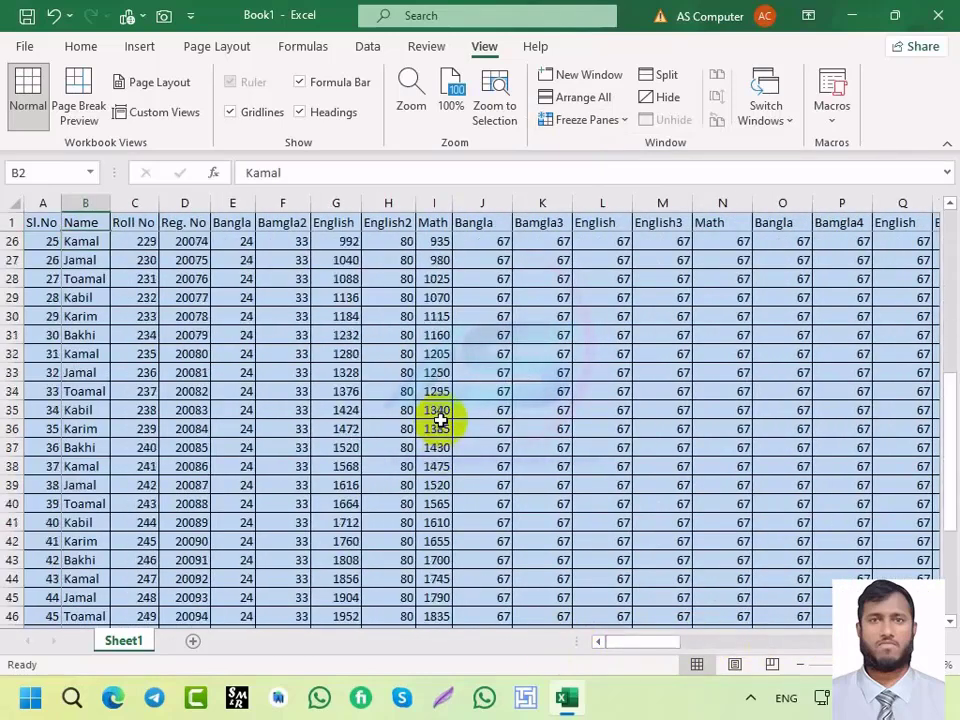
scroll(440, 420, "down", 6)
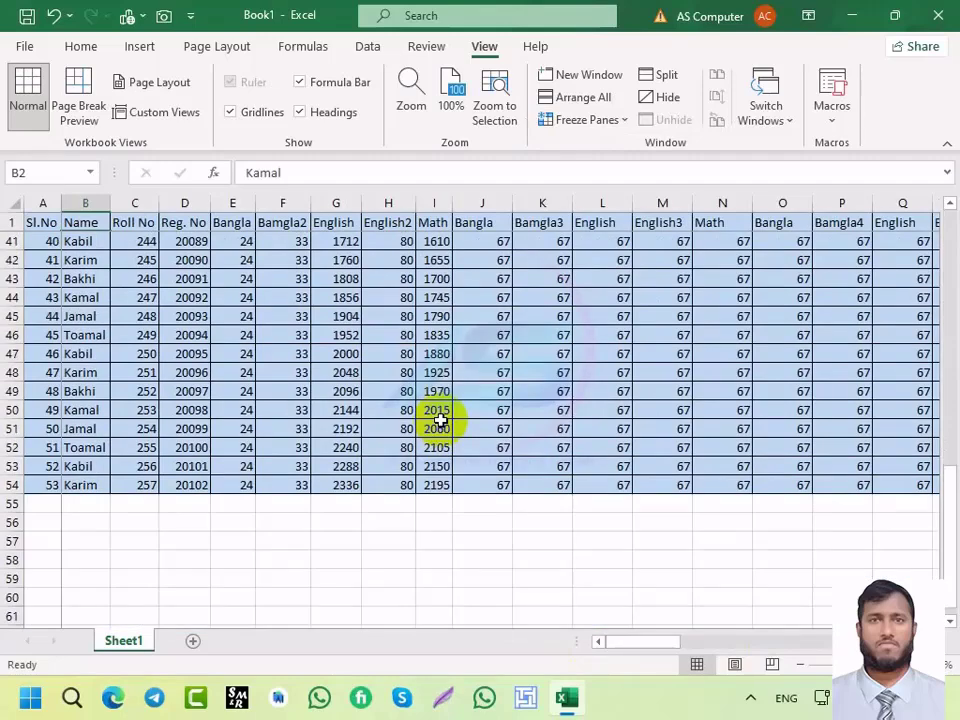
scroll(440, 420, "up", 10)
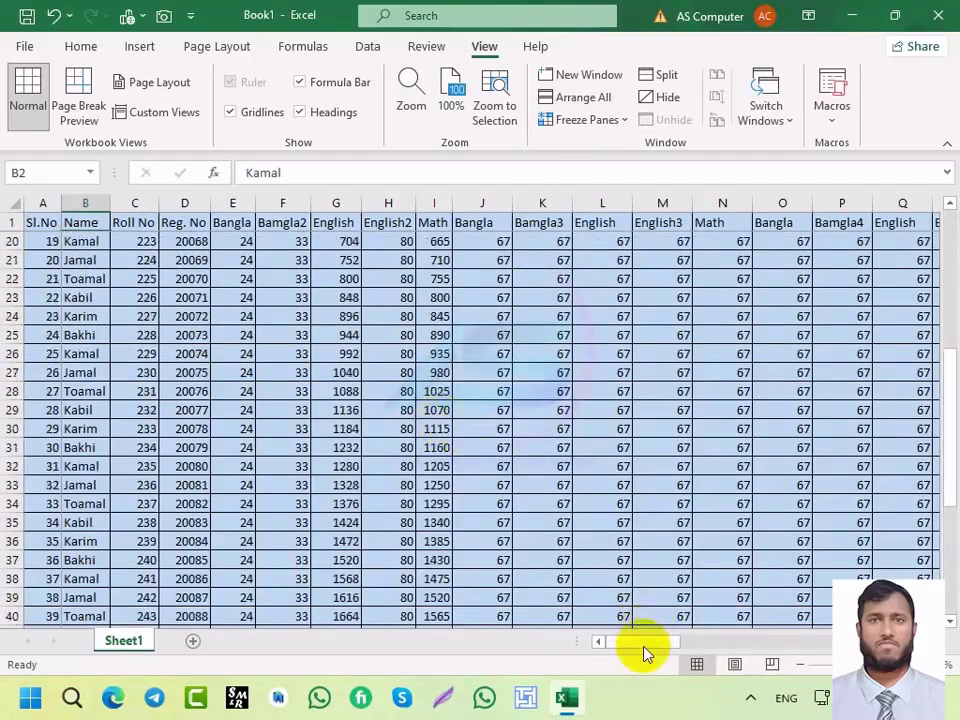
left_click_drag(643, 645, 491, 617)
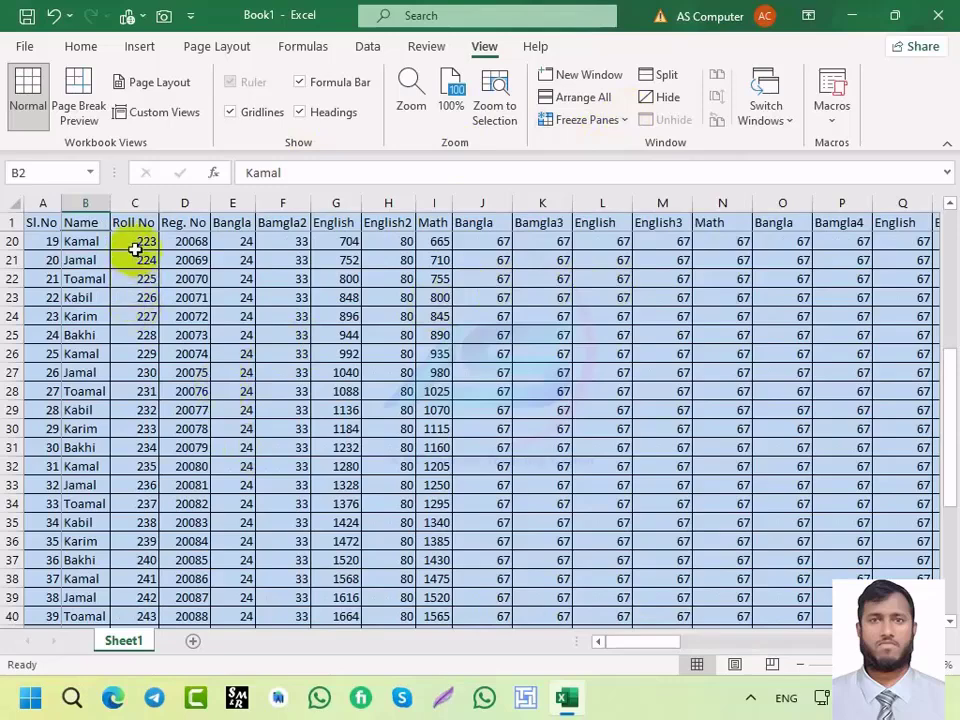
Step: Clear the existing freeze and freeze panes at C2, fixing row 1 and columns A–B
left_click(615, 120)
left_click(627, 146)
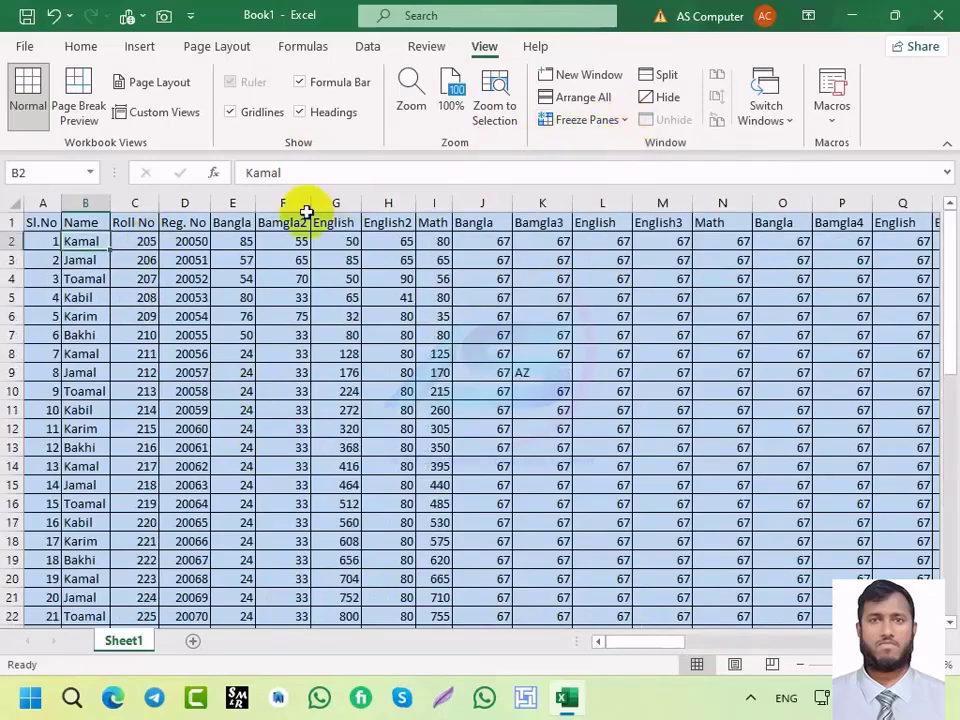
left_click(143, 242)
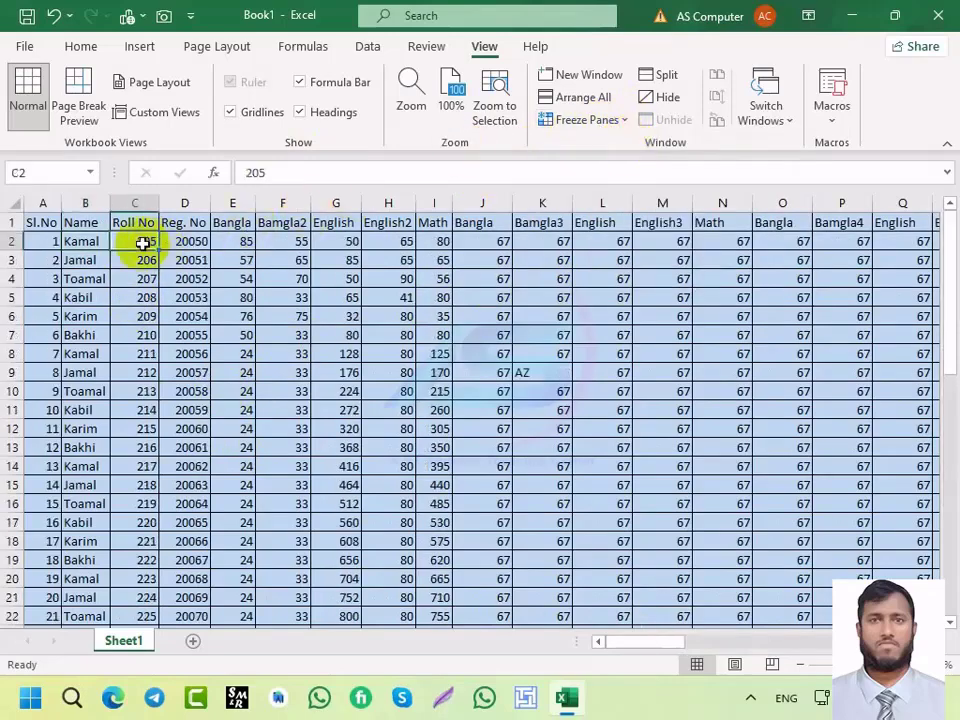
left_click(570, 124)
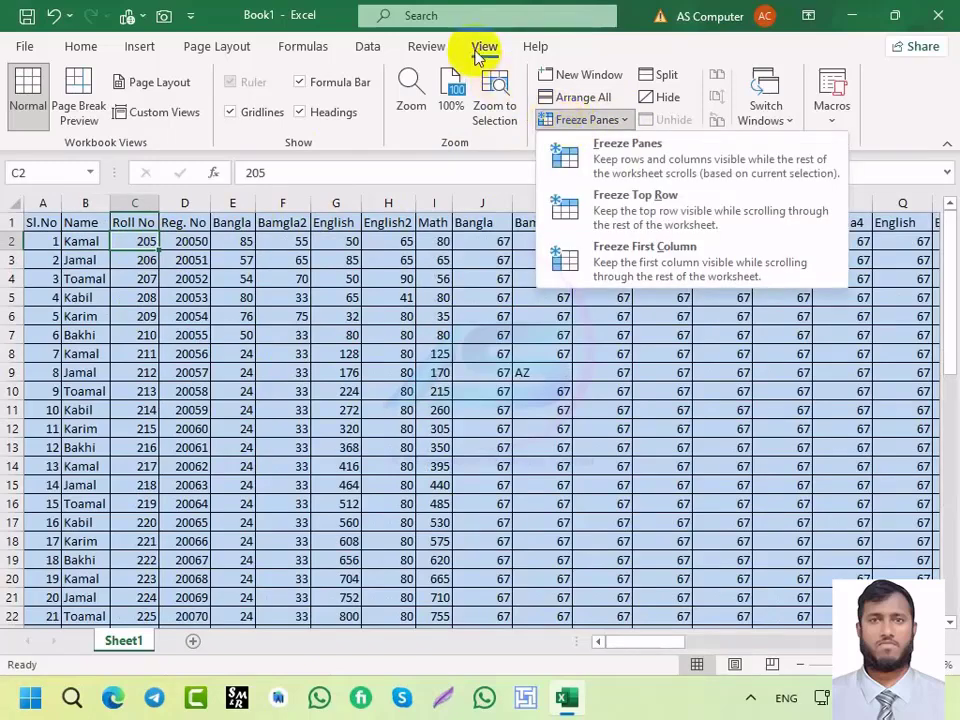
left_click(600, 160)
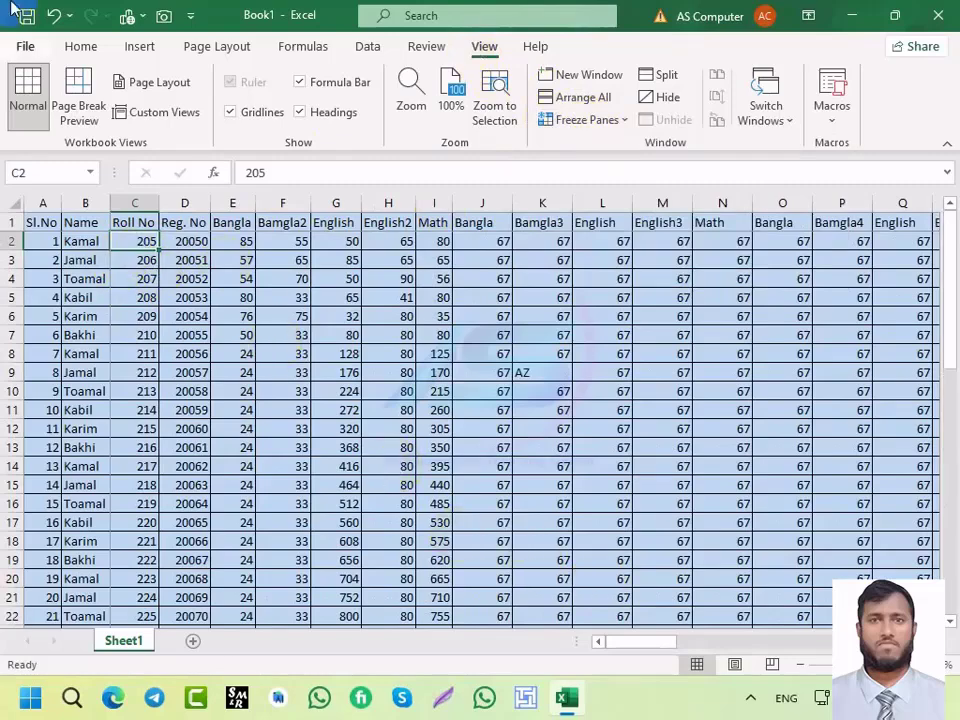
Step: Scroll to test the frozen panes, then choose Unfreeze Panes
mouse_move(645, 641)
left_mouse_down()
mouse_move(826, 647)
mouse_move(681, 647)
mouse_move(654, 636)
left_mouse_up()
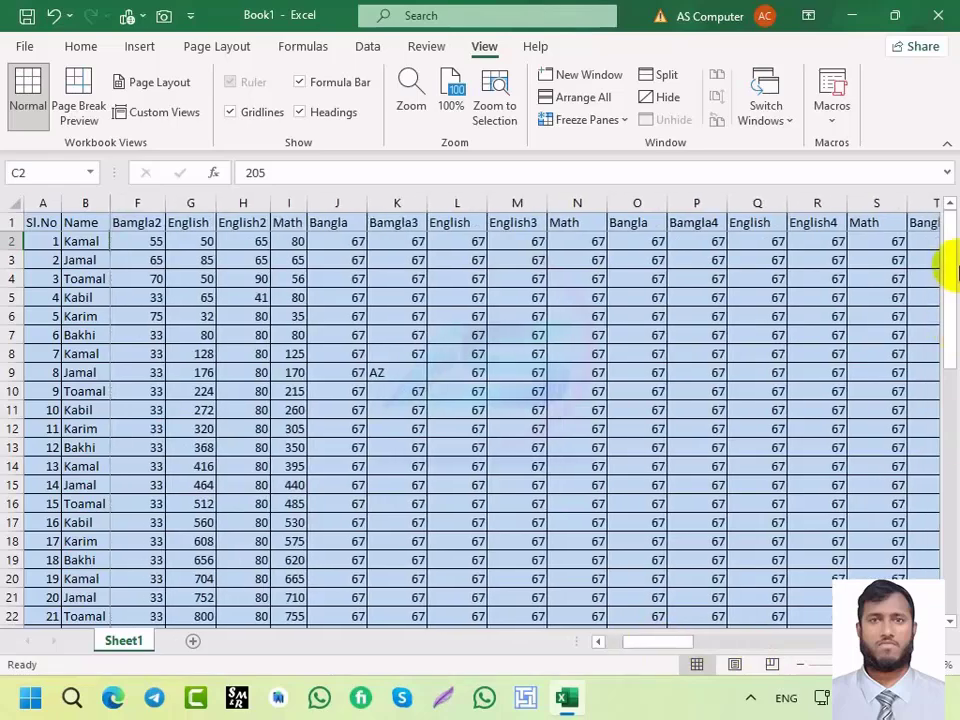
mouse_move(945, 271)
left_mouse_down()
mouse_move(936, 456)
mouse_move(947, 281)
left_mouse_up()
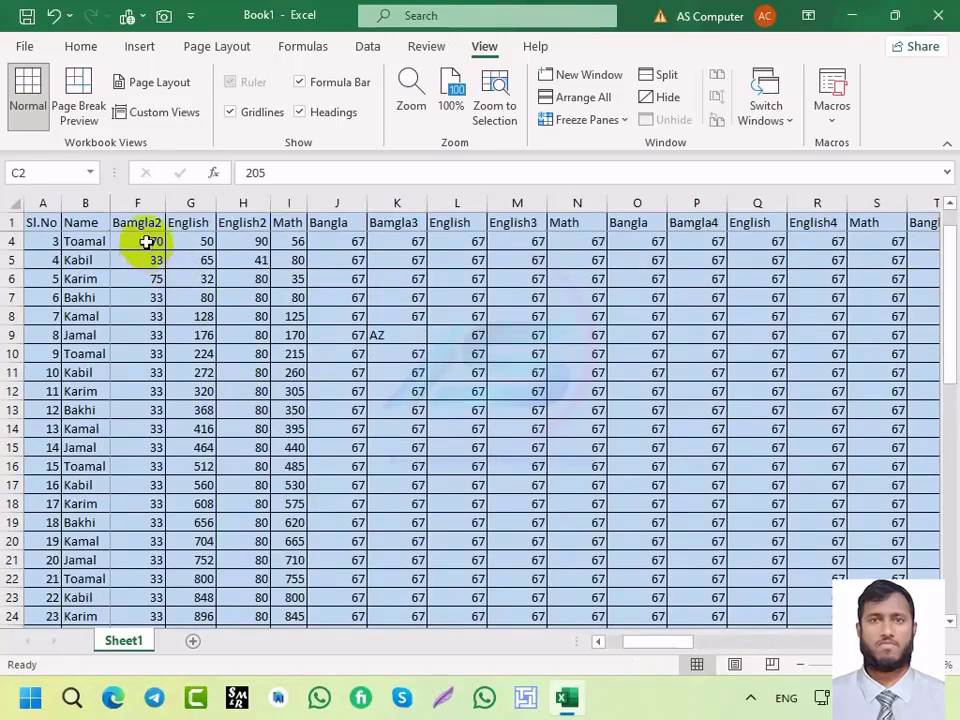
scroll(140, 249, "up", 1)
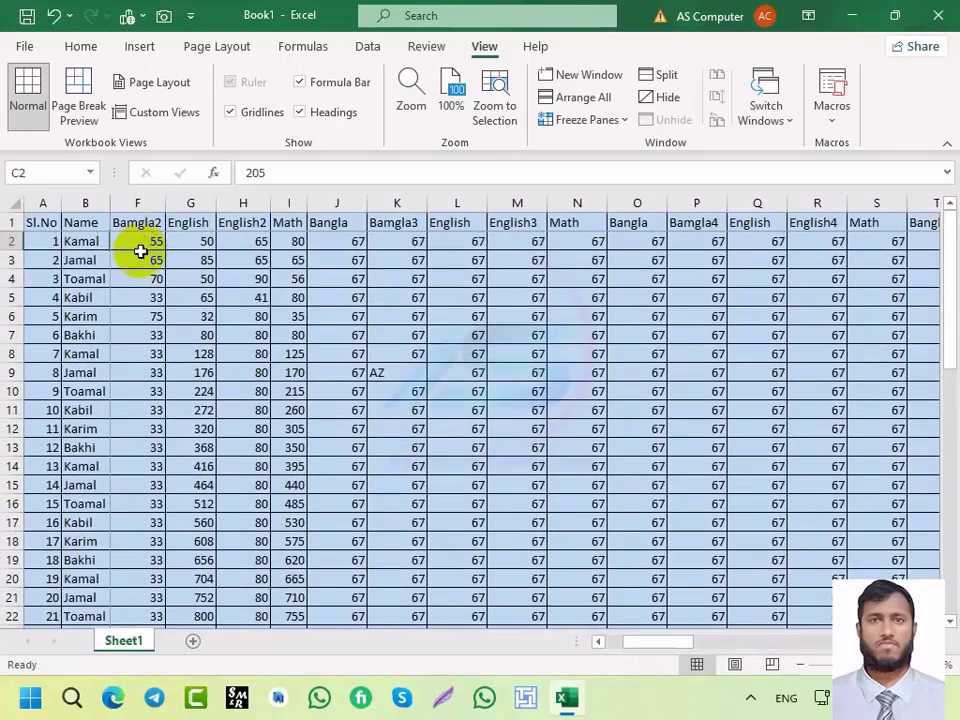
scroll(139, 255, "down", 1)
scroll(139, 268, "up", 1)
left_click(586, 119)
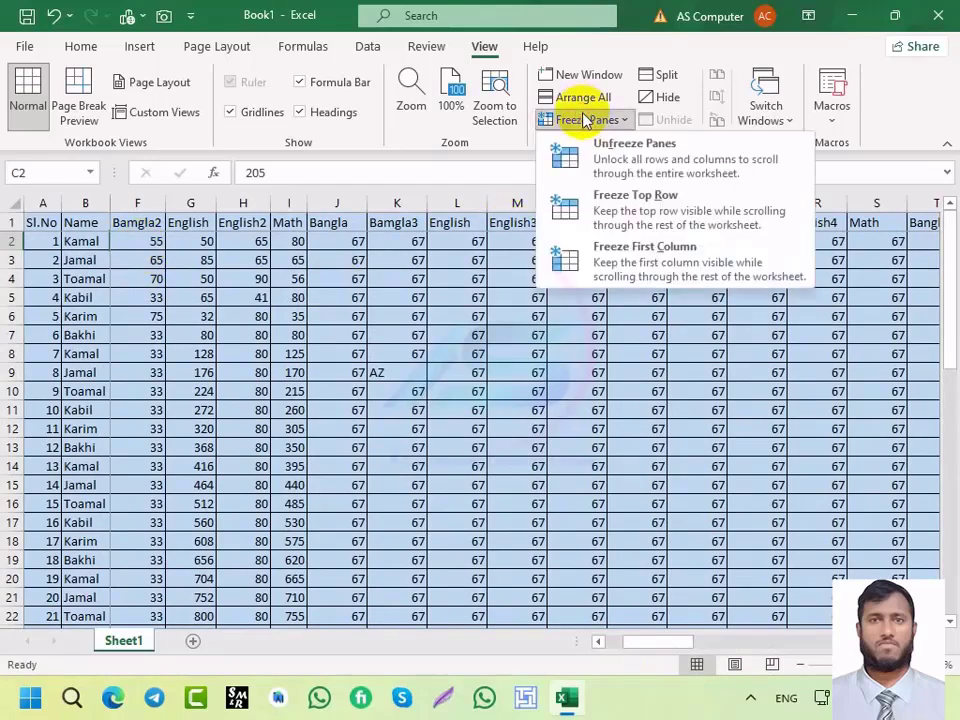
left_click(585, 143)
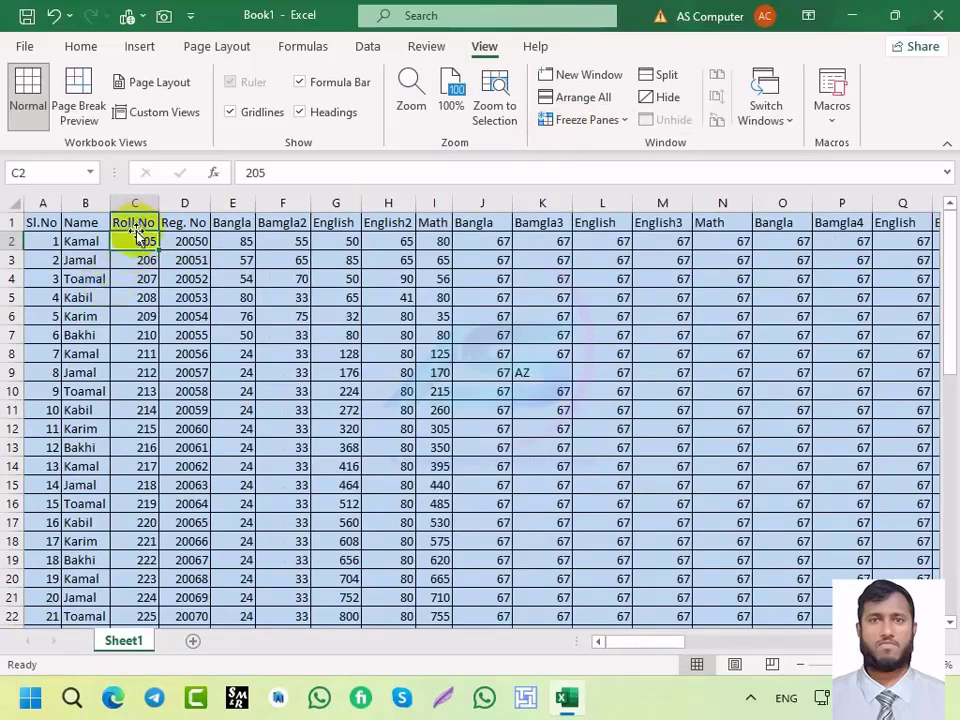
key("alt")
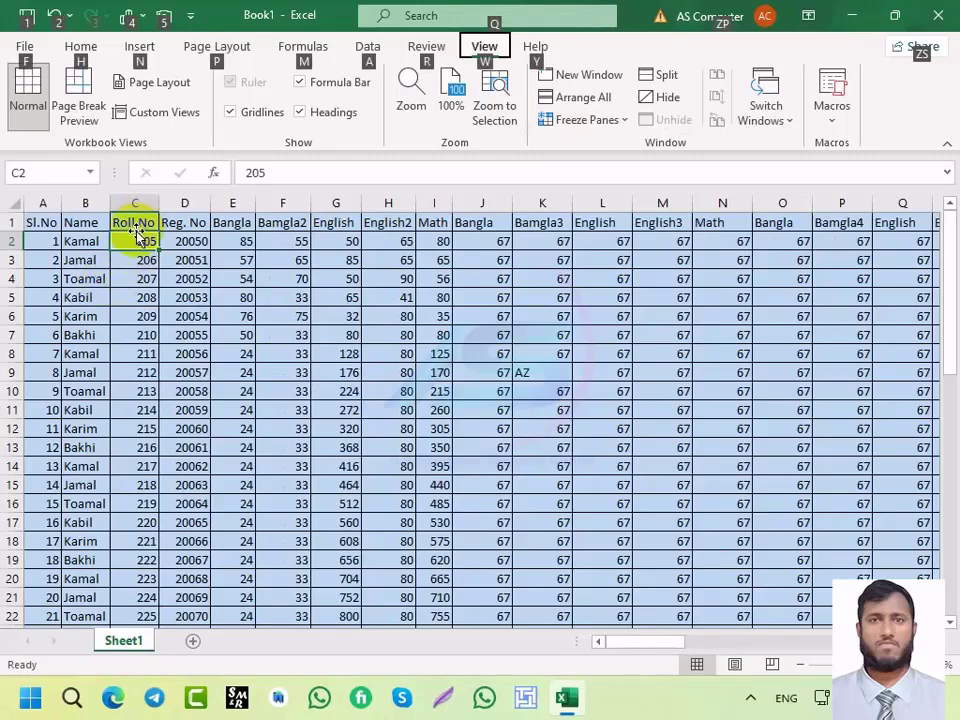
key("w")
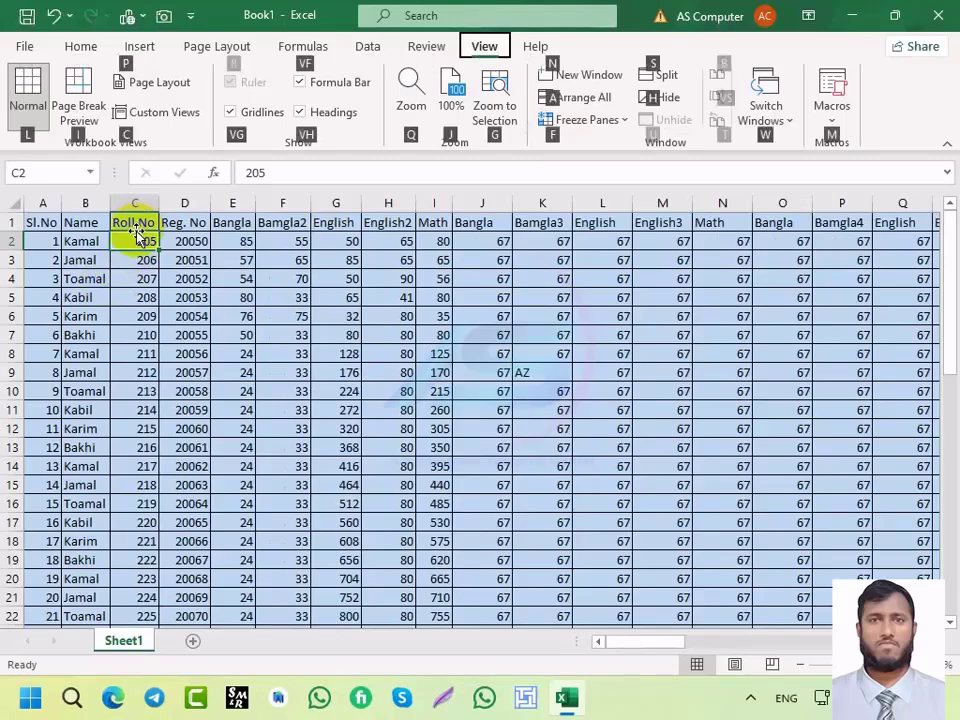
key("f")
key("f")
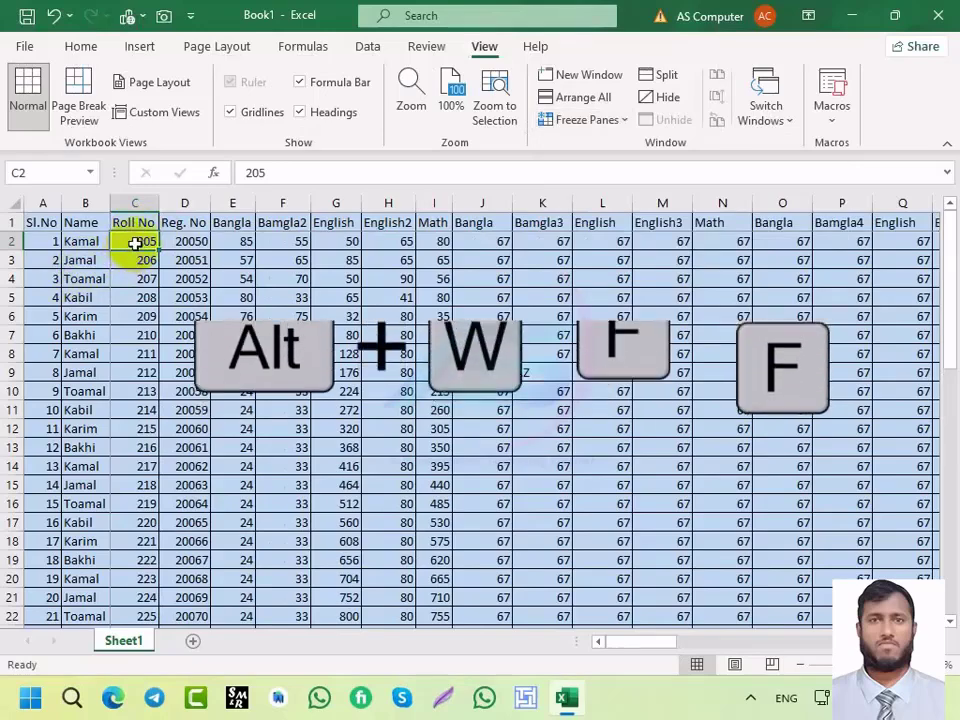
key("alt")
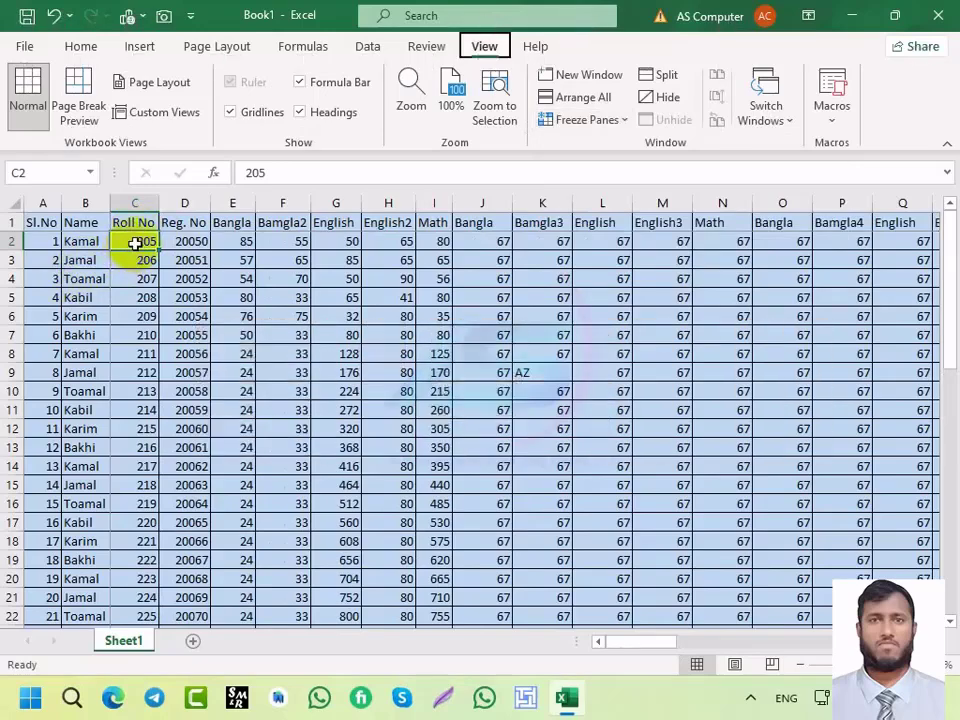
key("w")
key("f")
key("f")
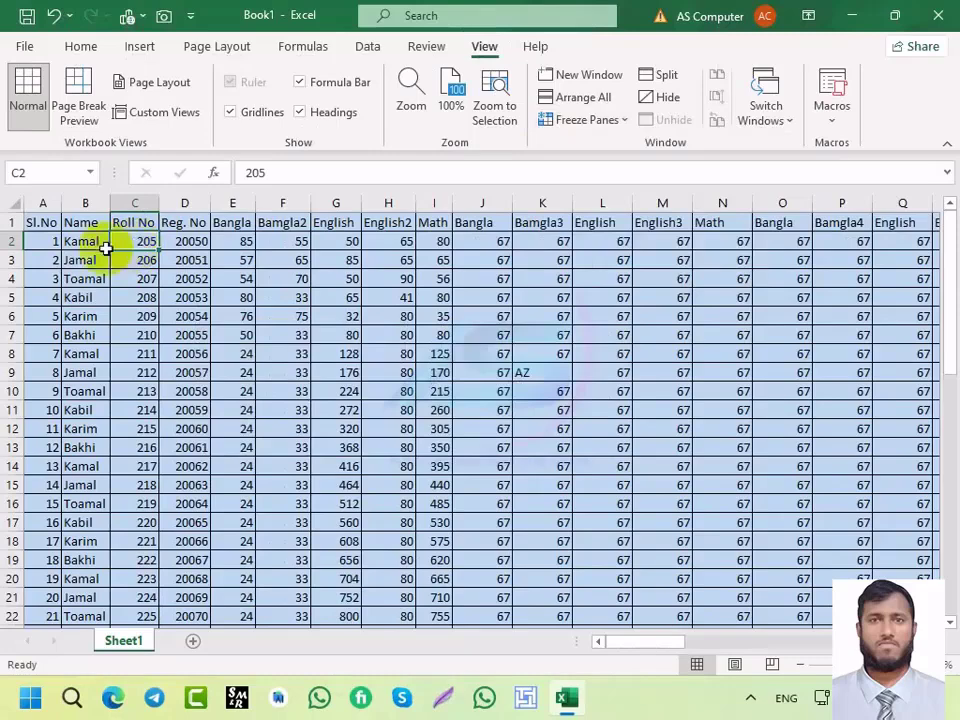
left_click(189, 317)
left_click(196, 250)
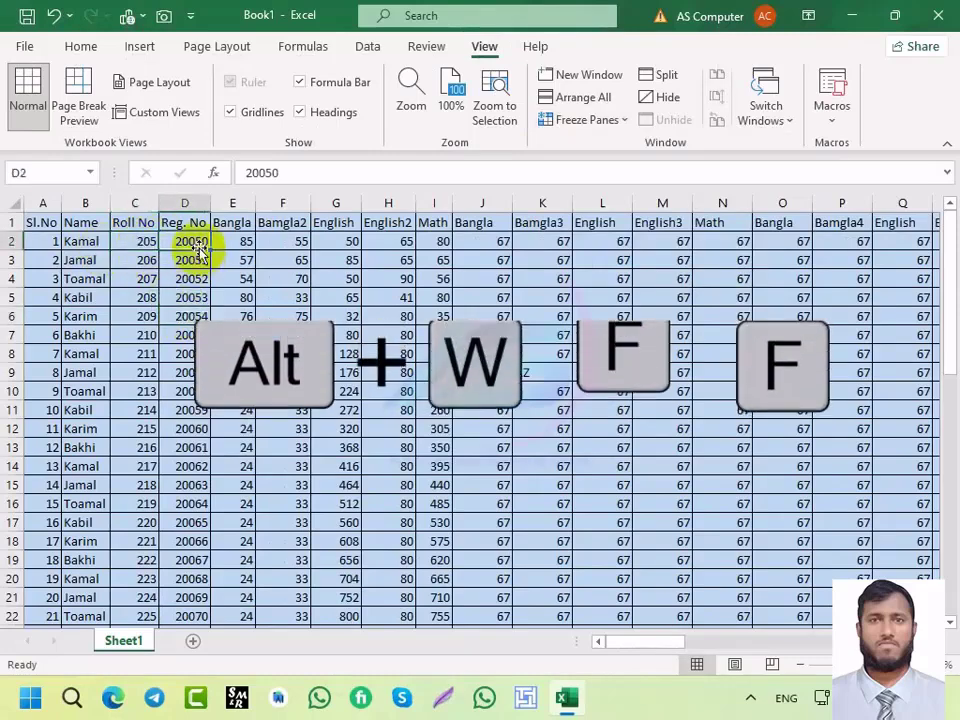
key("alt")
key("w")
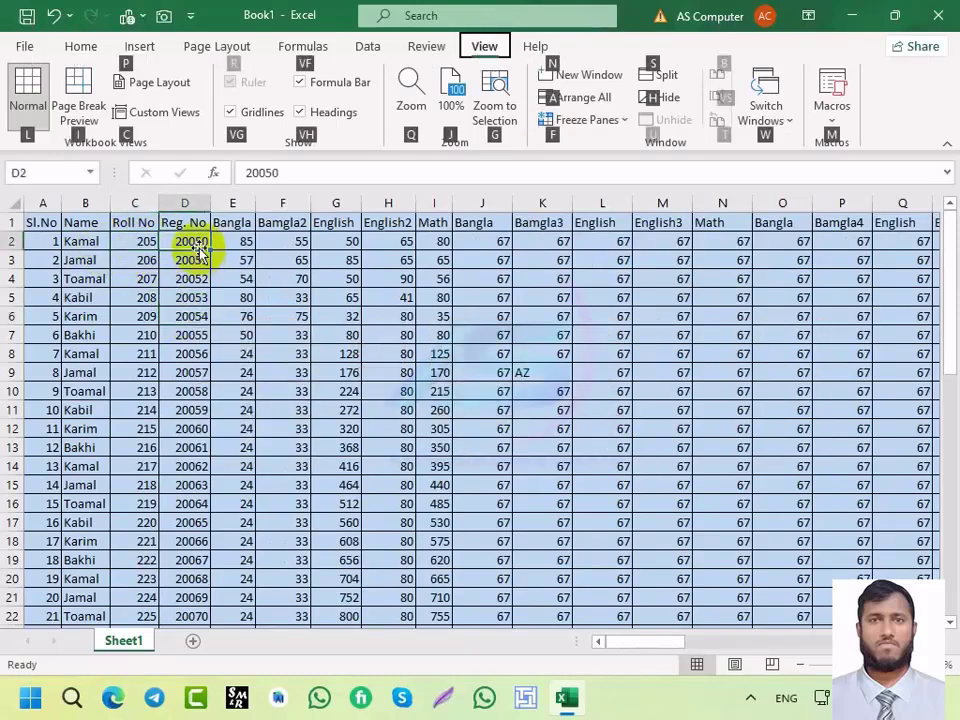
key("f")
key("f")
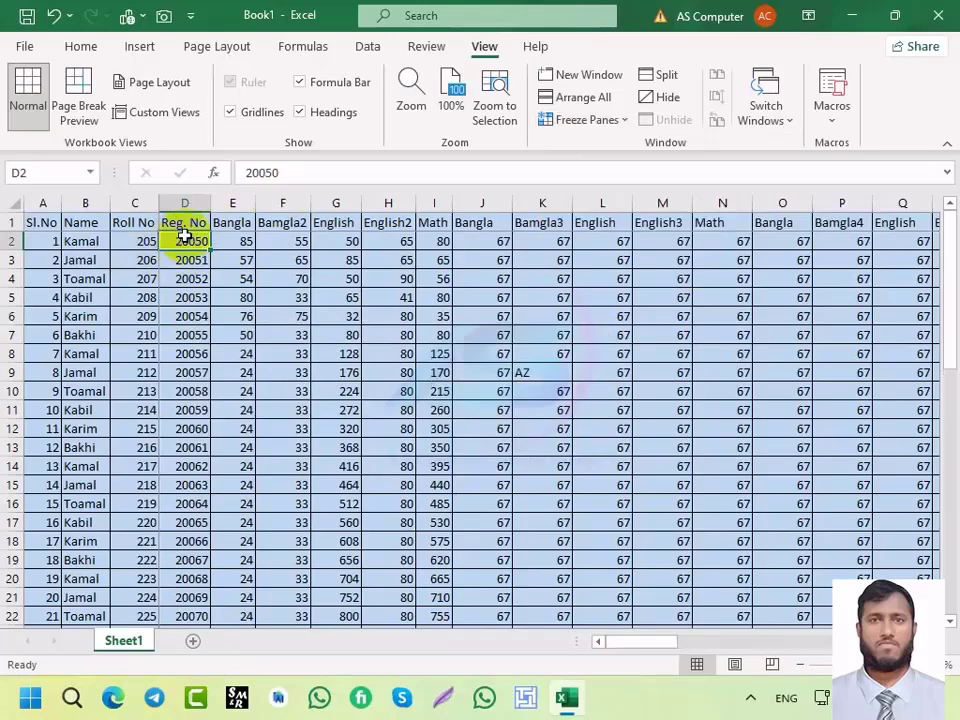
left_click(573, 122)
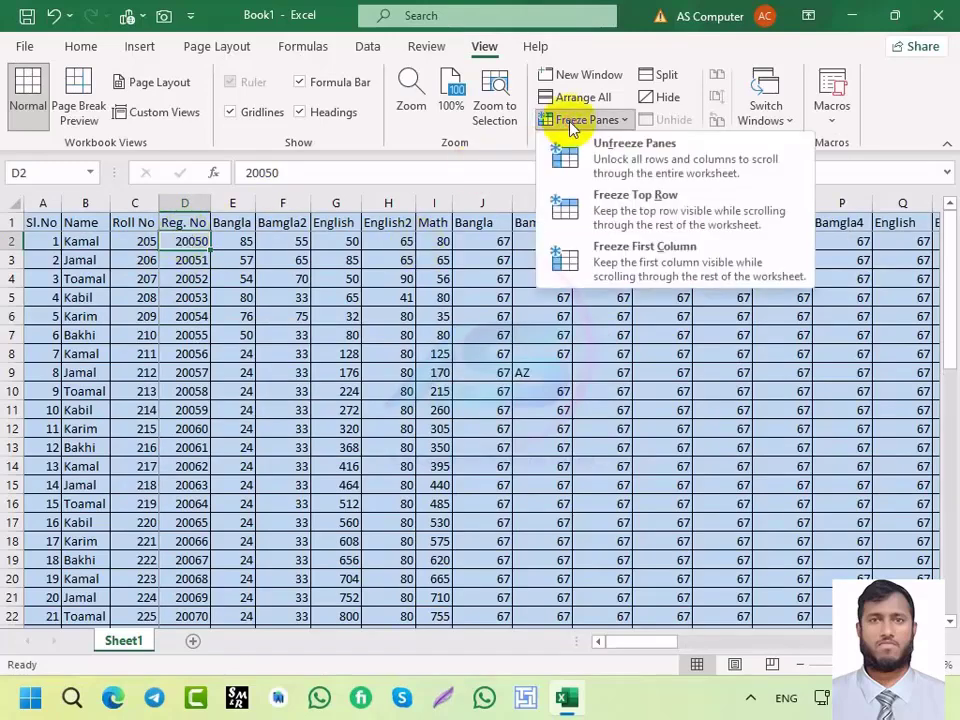
left_click(471, 198)
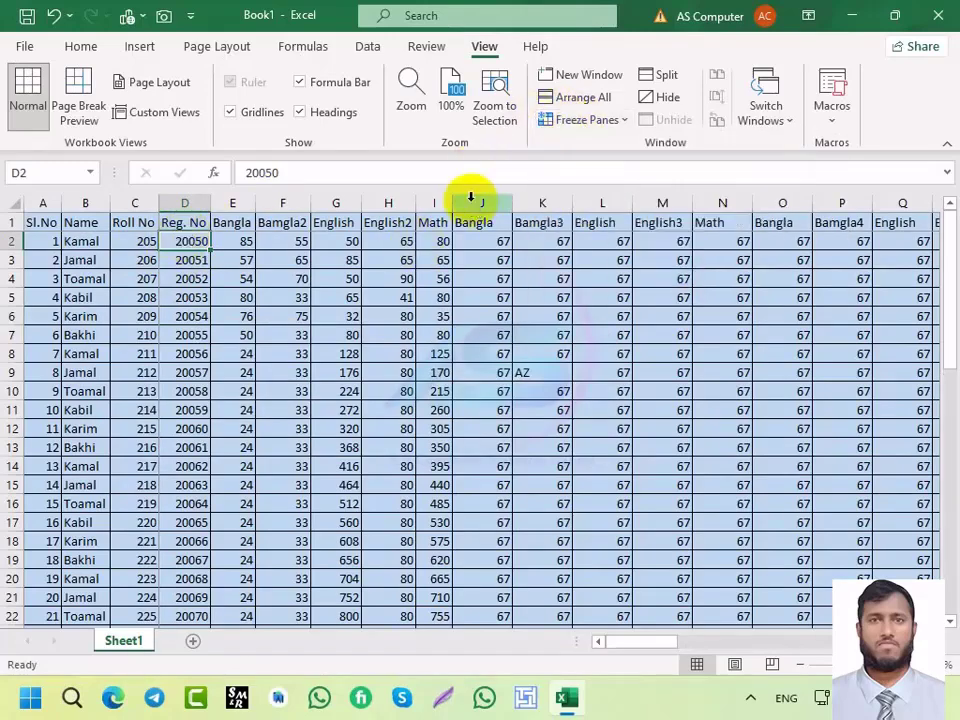
key("alt")
key("w")
key("f")
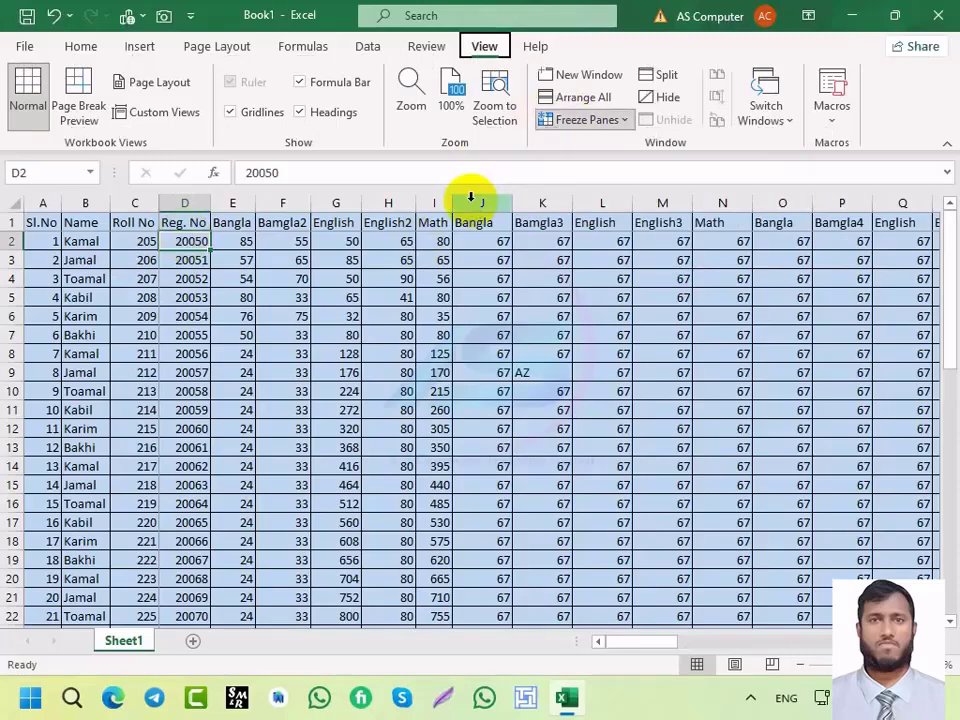
key("f")
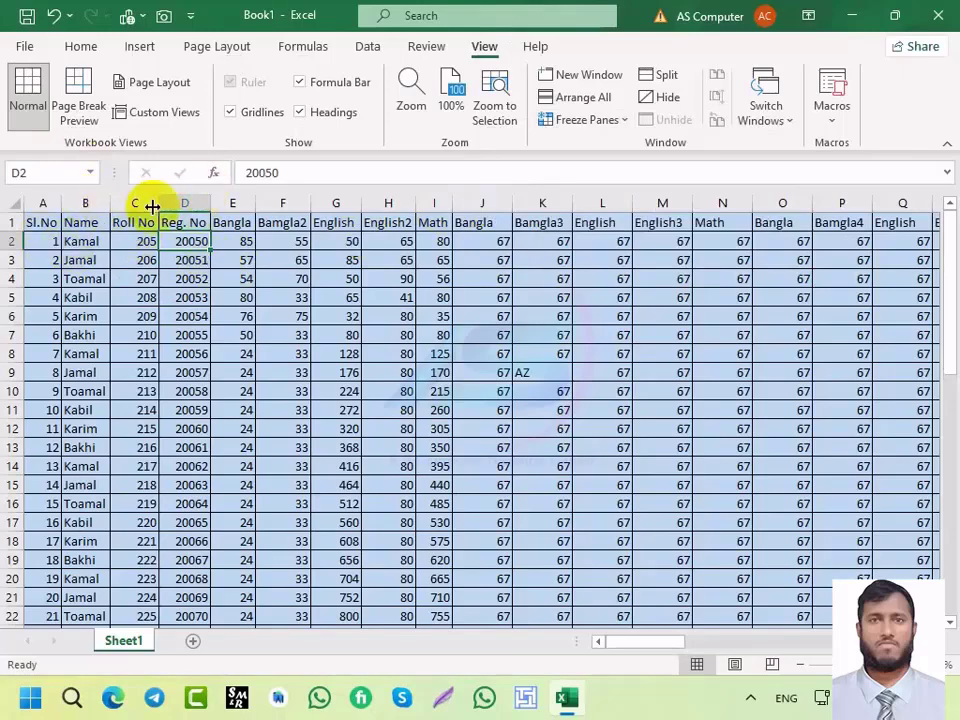
left_click(76, 239)
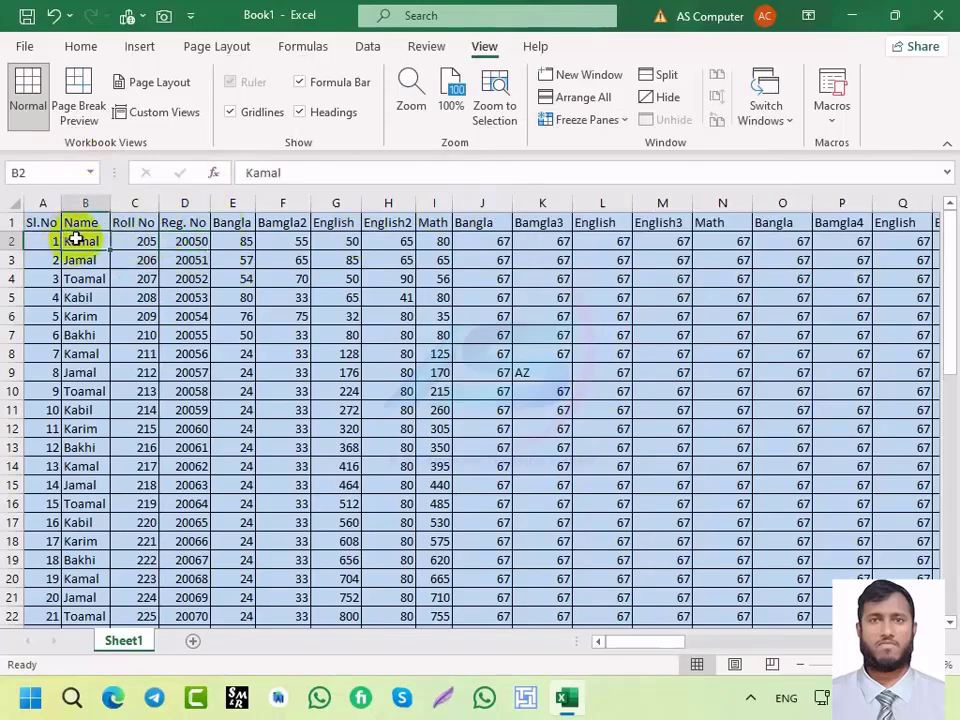
key("alt")
key("w")
key("f")
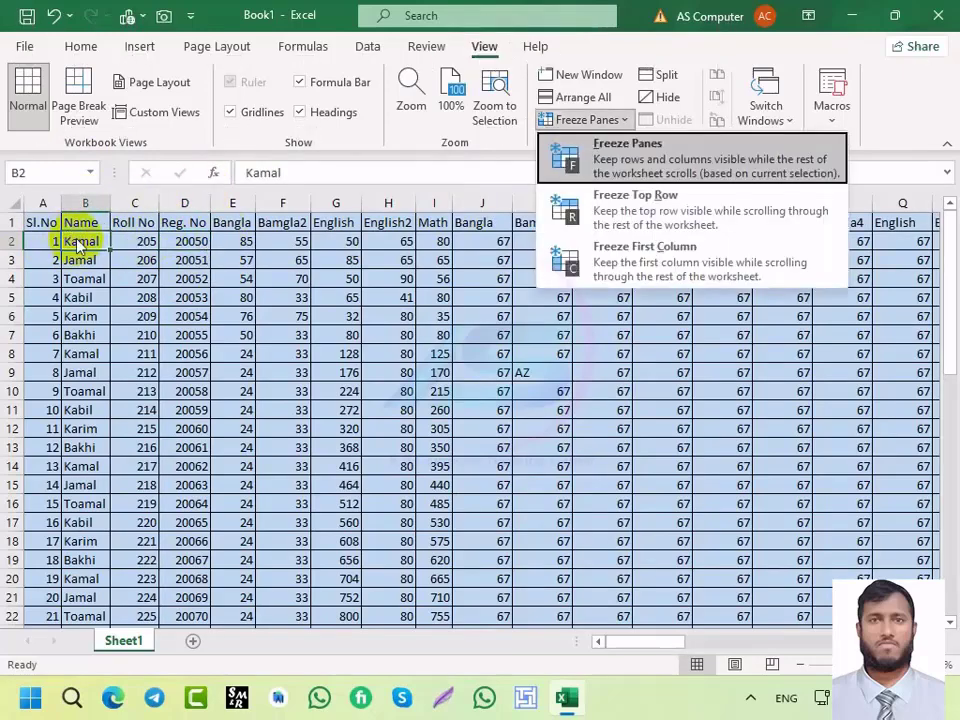
key("r")
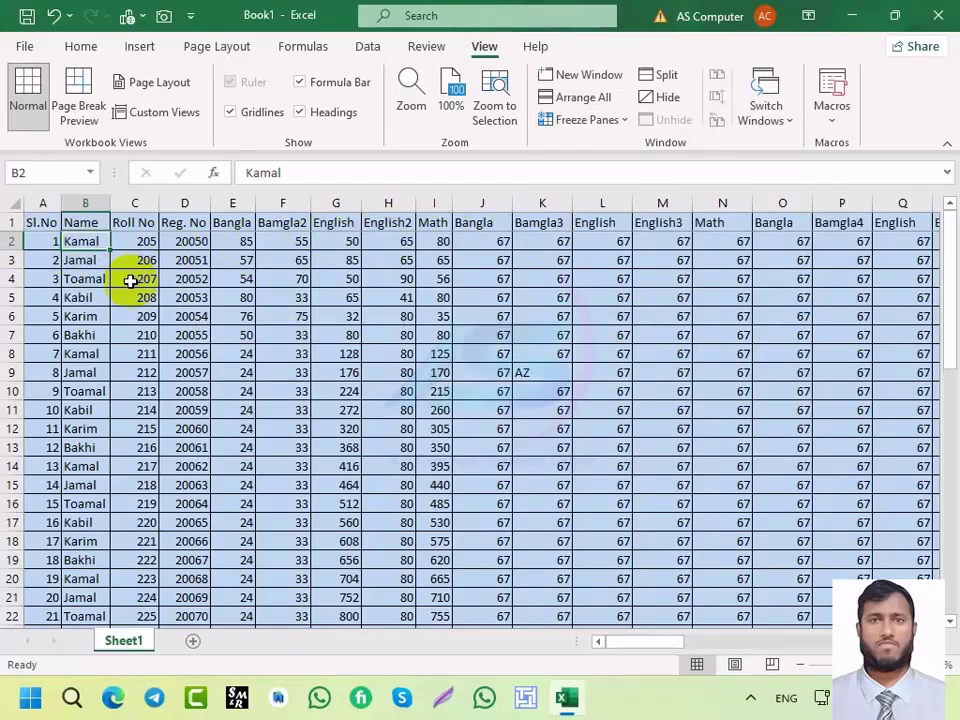
key("alt+w")
key("f")
key("c")
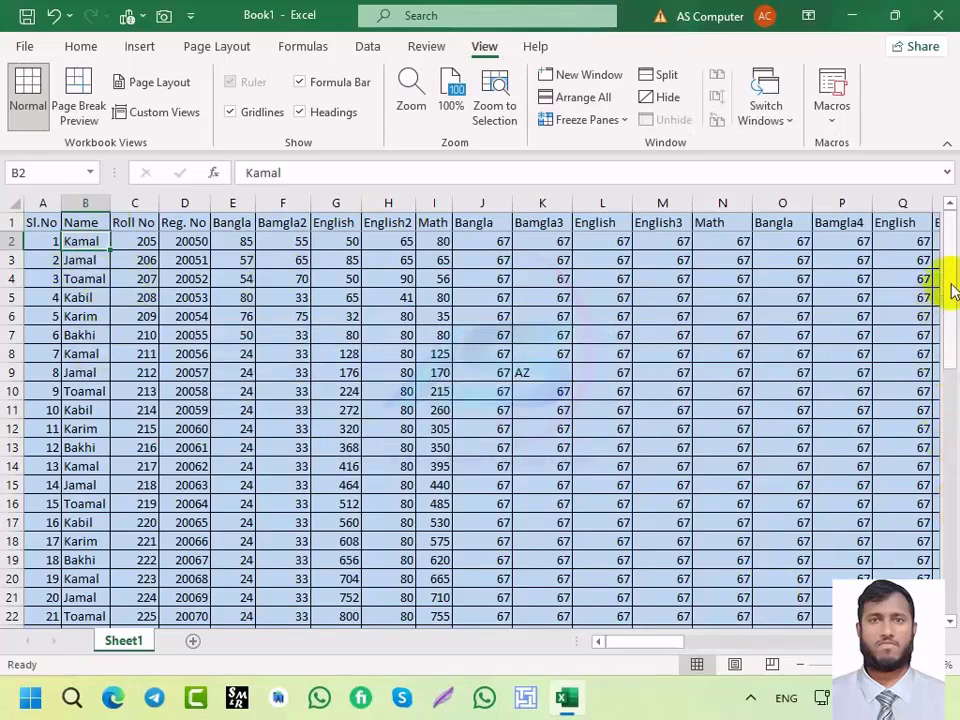
left_click_drag(945, 290, 925, 277)
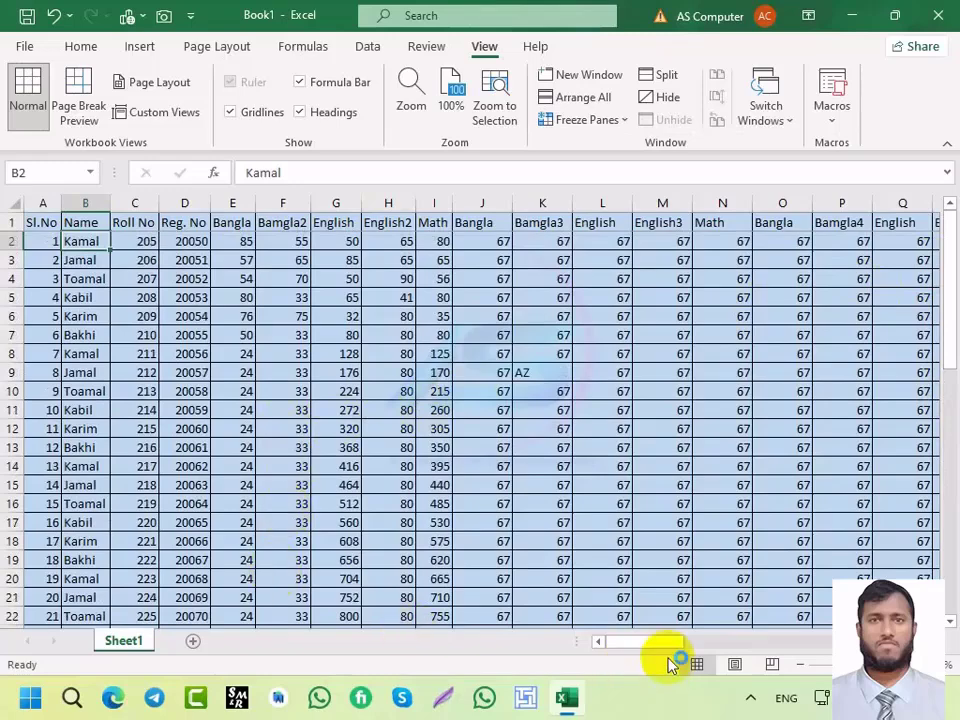
left_click_drag(618, 643, 895, 640)
left_click_drag(953, 625, 950, 626)
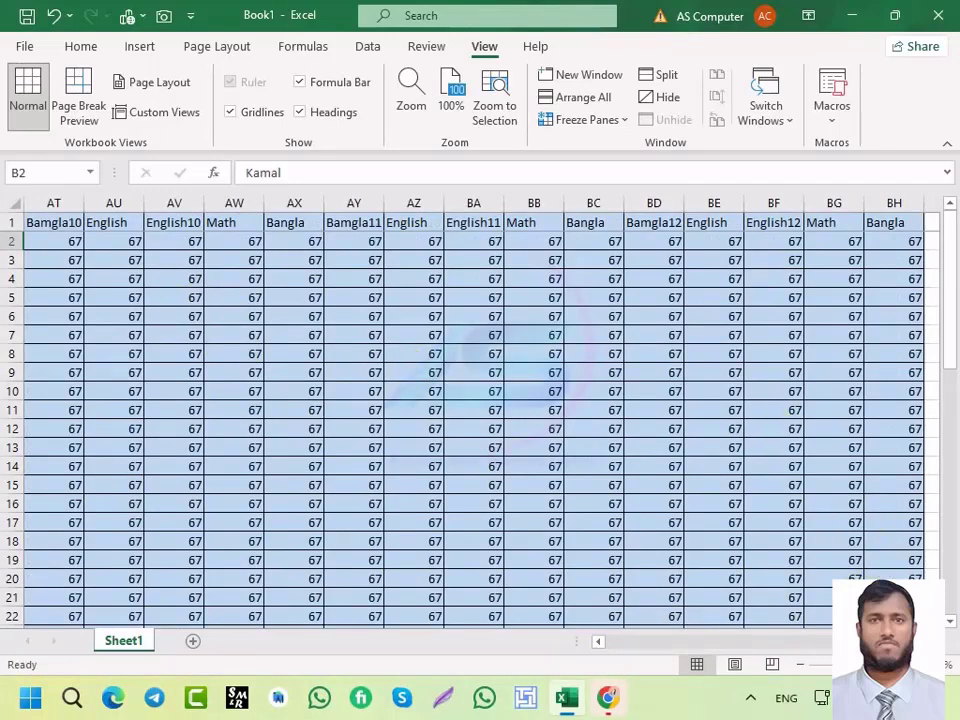
left_click_drag(850, 640, 620, 640)
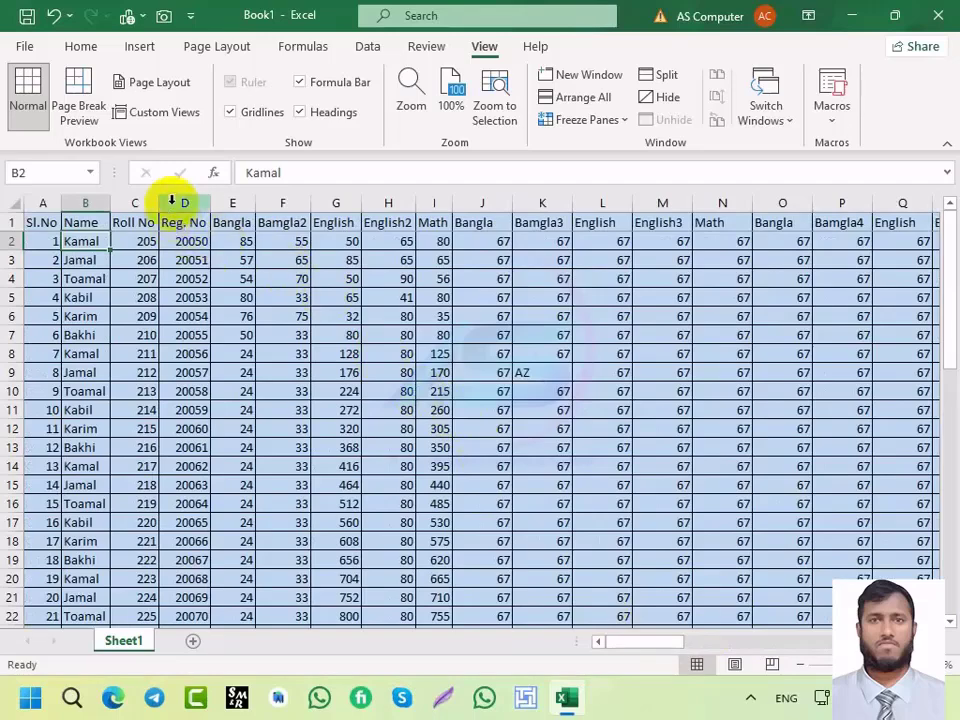
Step: Select the marks range E2:BH54 starting from the first Bangla mark
left_click(230, 202)
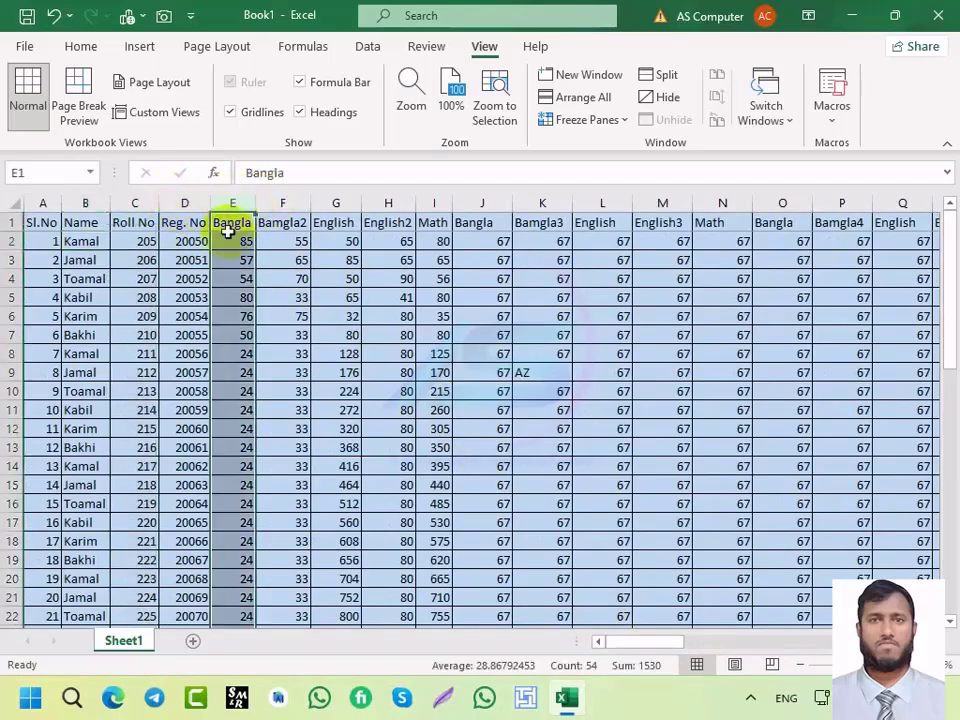
left_click_drag(231, 241, 229, 220)
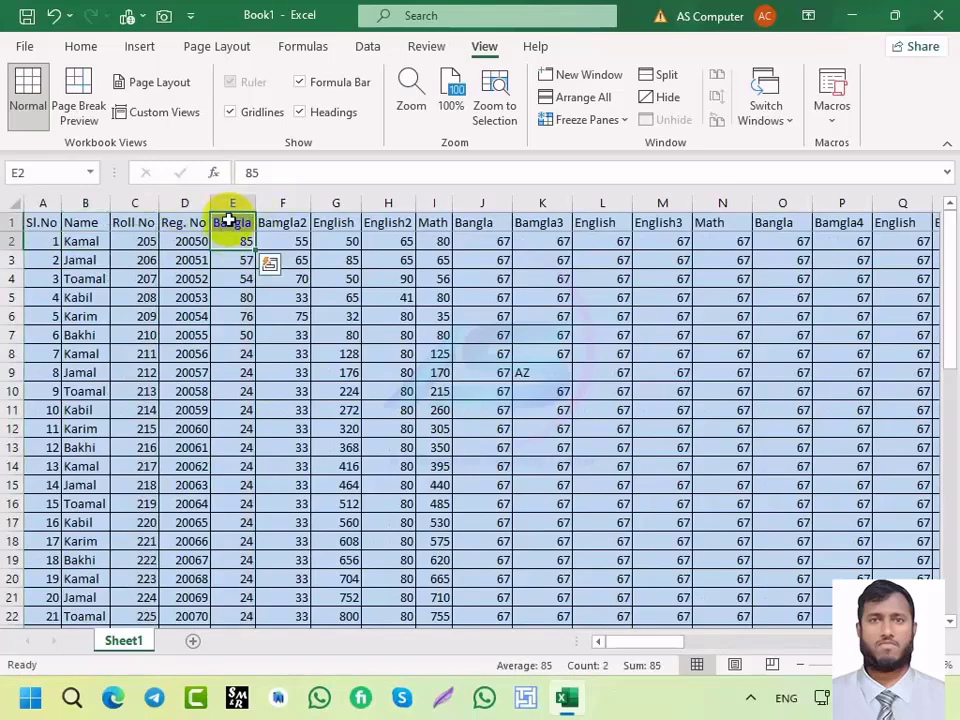
key("ctrl+shift+Right")
key("ctrl+shift+Down")
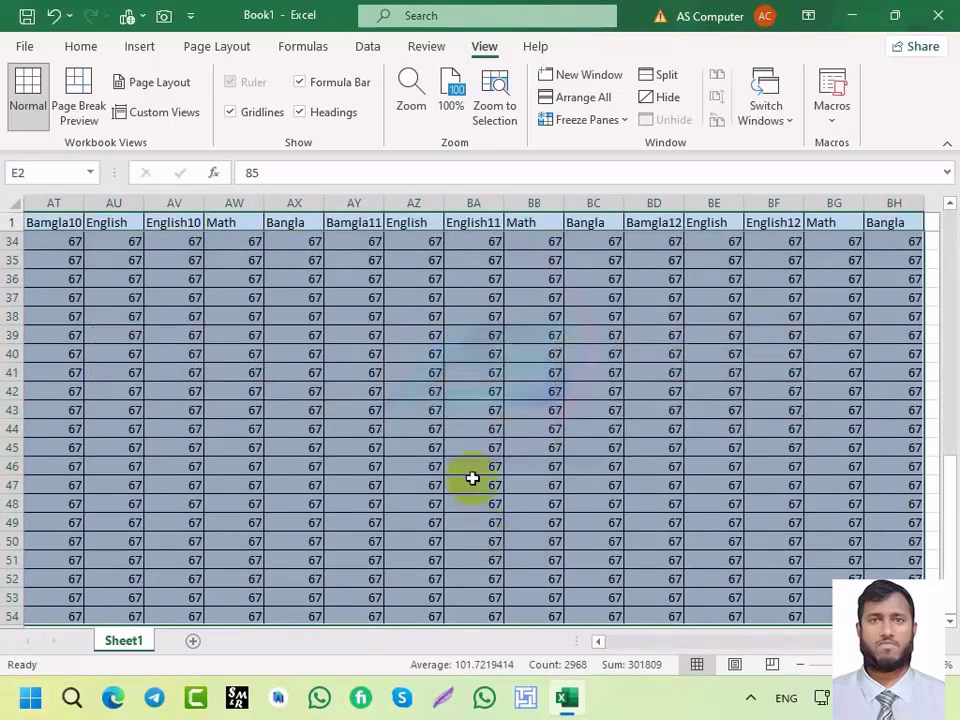
Step: Group the selection by Rows via Data > Outline > Group (Alt, A, Z, O, G)
key("alt")
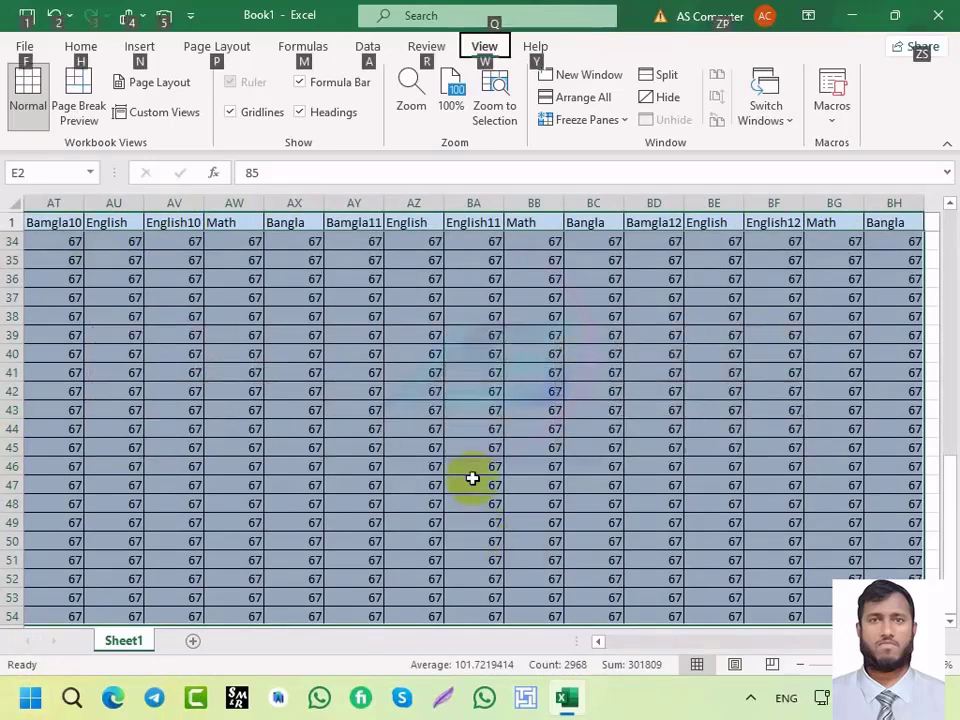
key("a")
key("z")
key("o")
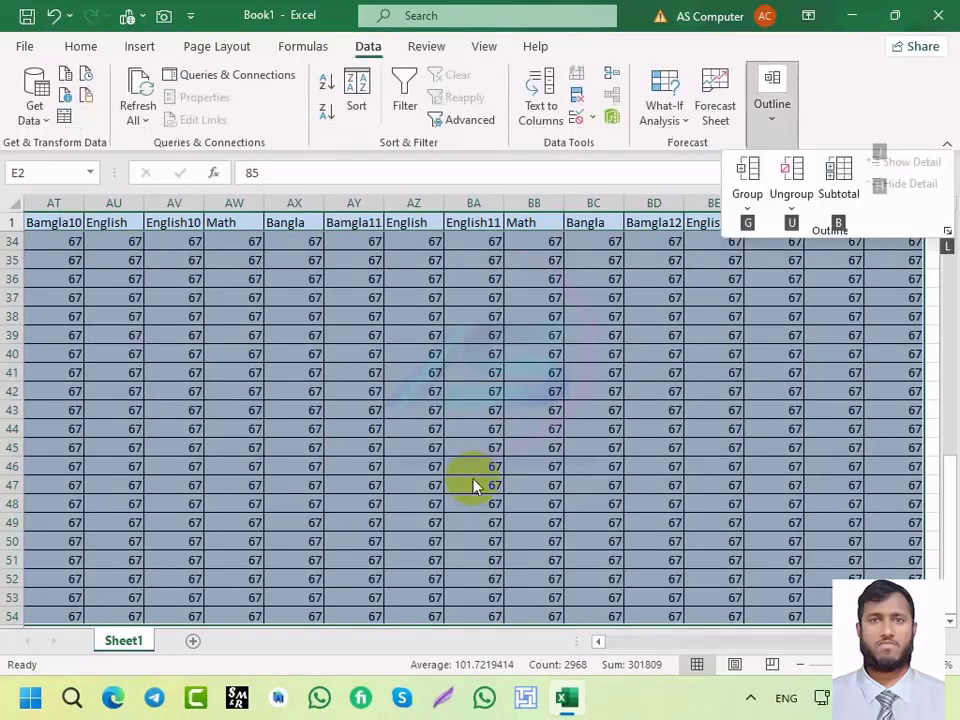
key("g")
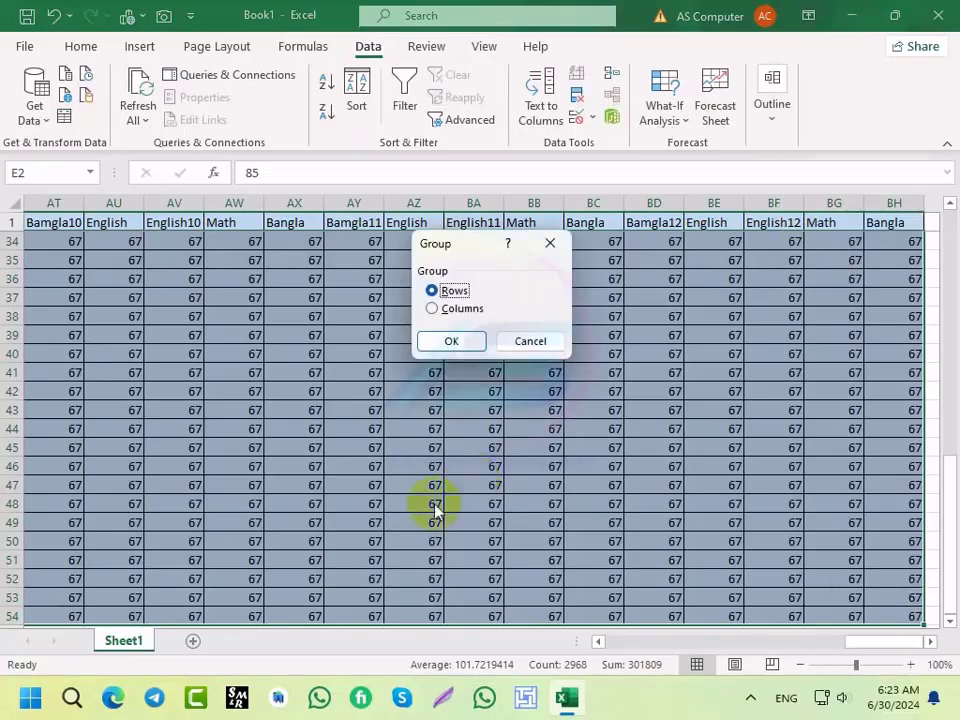
left_click(449, 342)
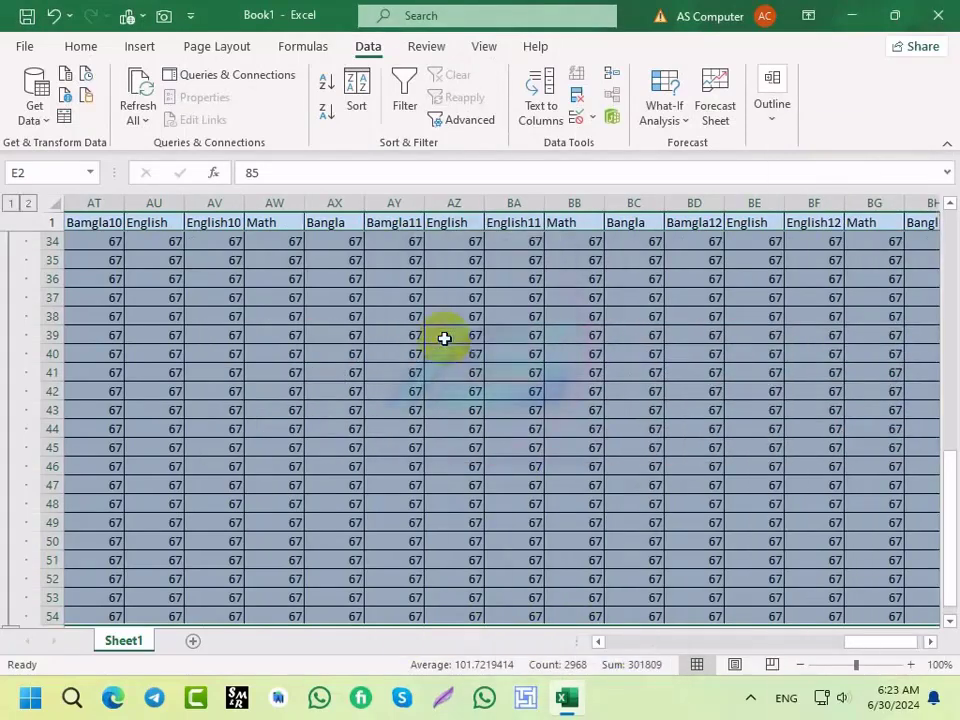
left_click(11, 204)
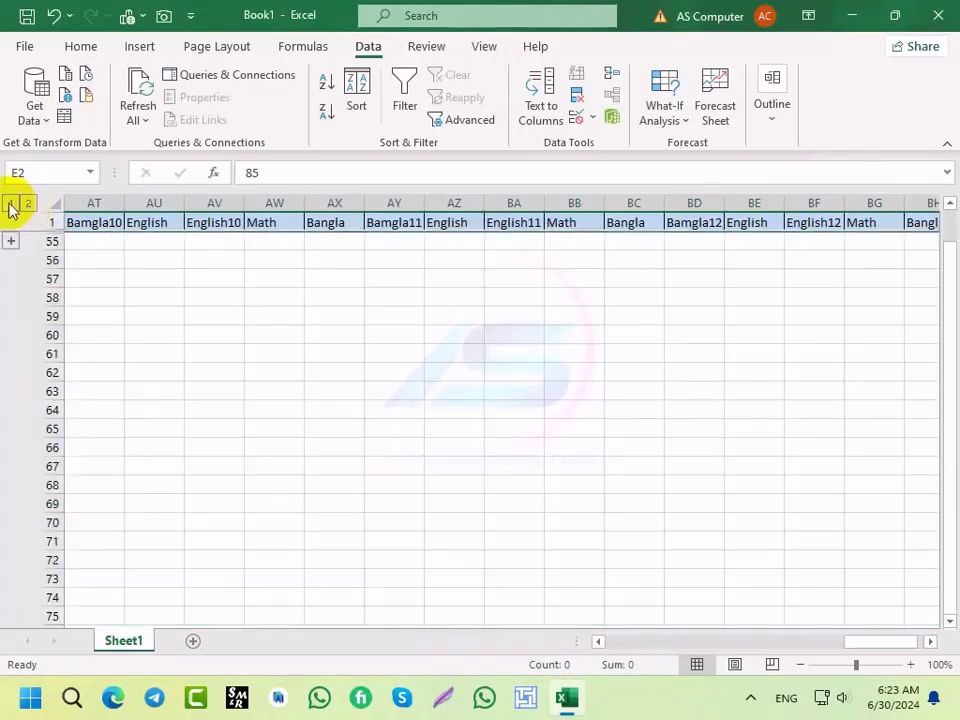
scroll(476, 343, "down", 3)
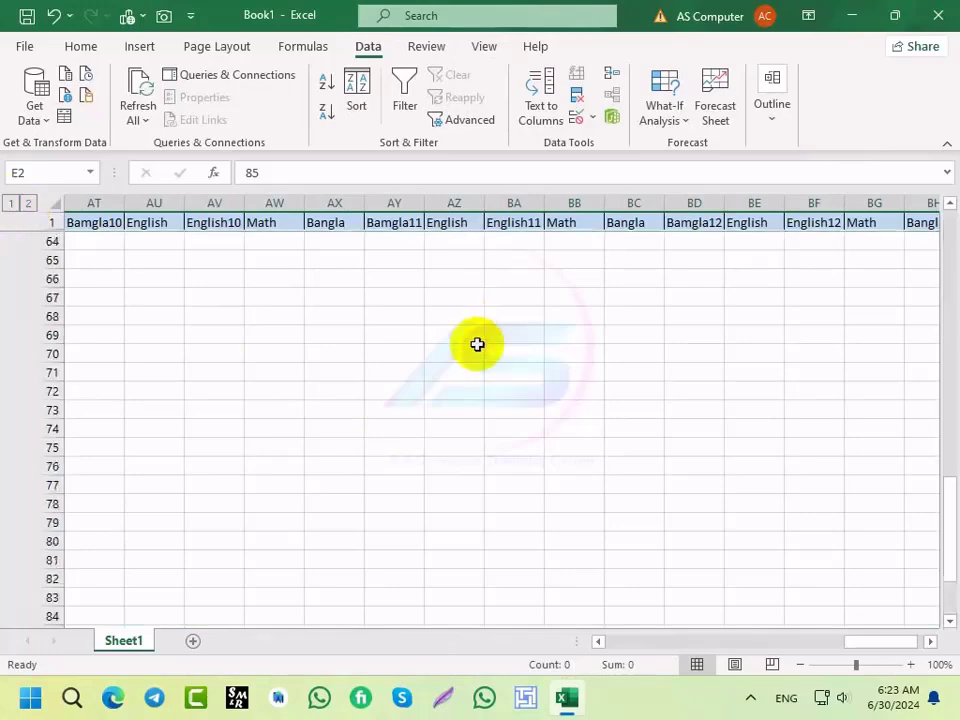
scroll(465, 420, "up", 3)
scroll(460, 333, "down", 6)
scroll(460, 345, "down", 6)
scroll(455, 370, "up", 12)
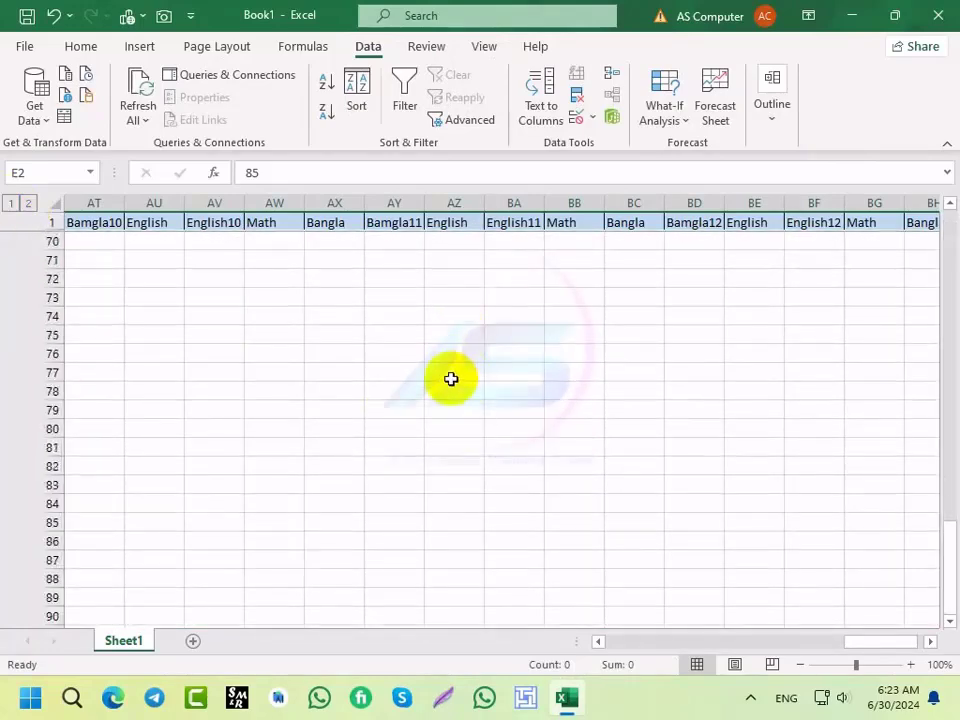
left_click_drag(870, 652, 775, 655)
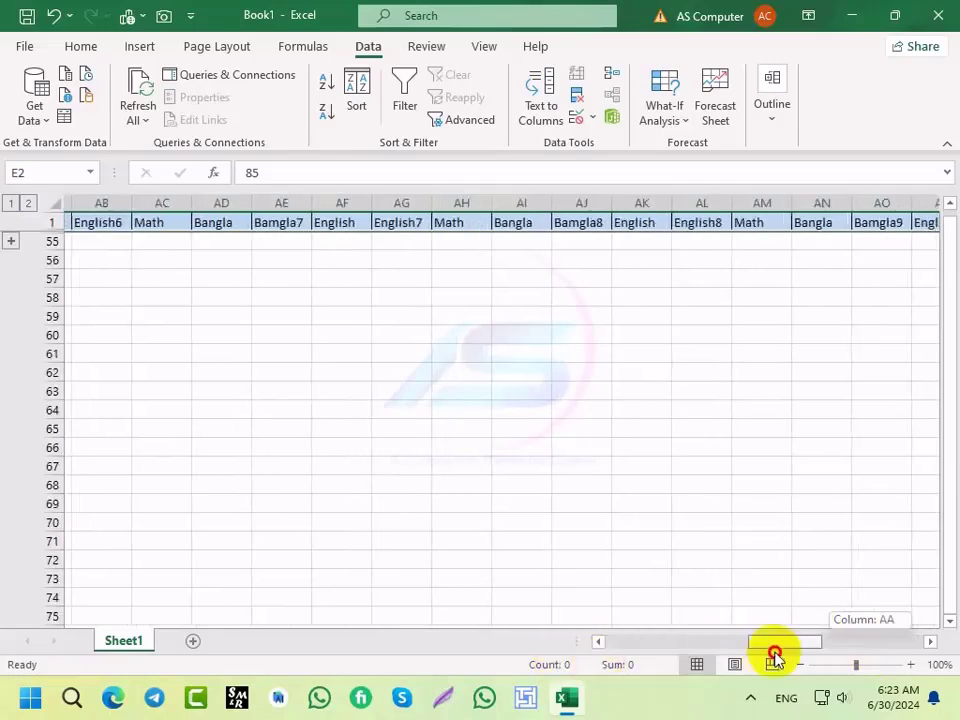
left_click(29, 204)
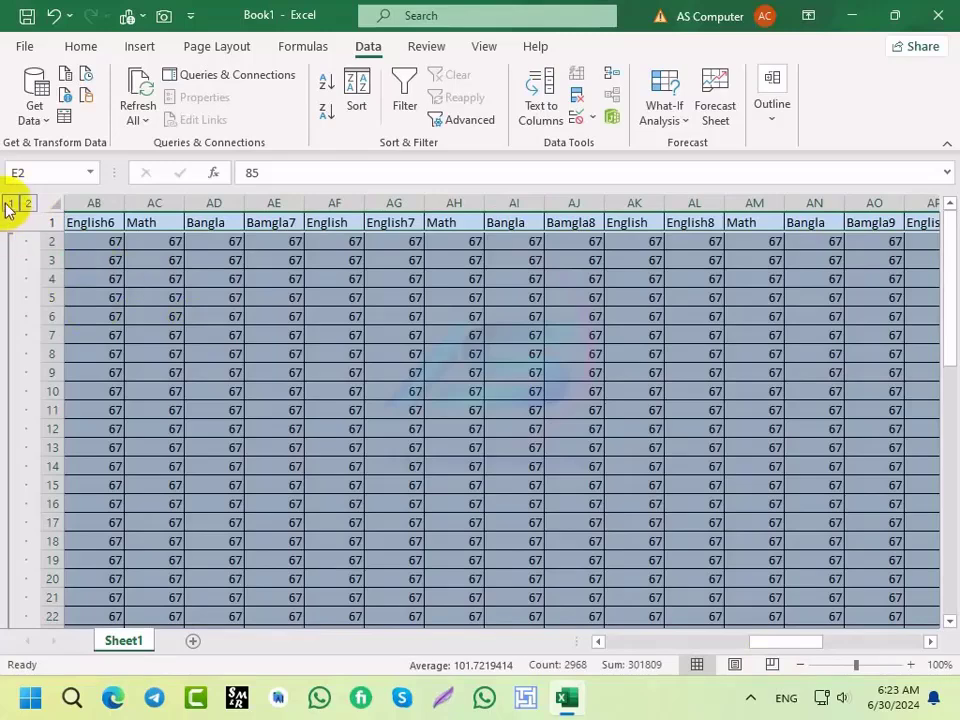
left_click(11, 206)
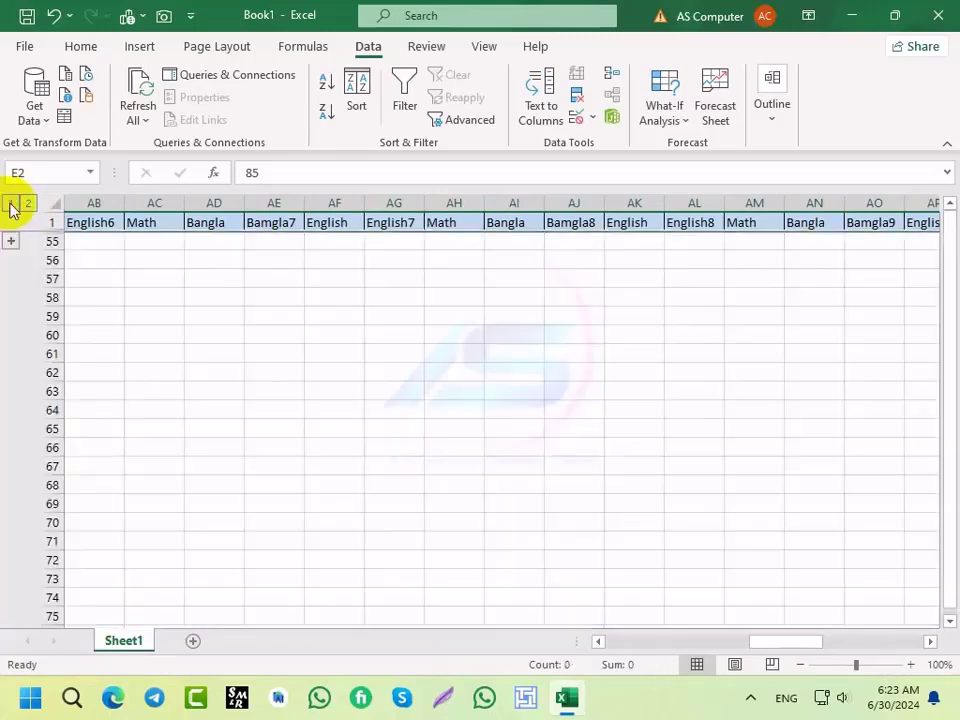
left_click(29, 205)
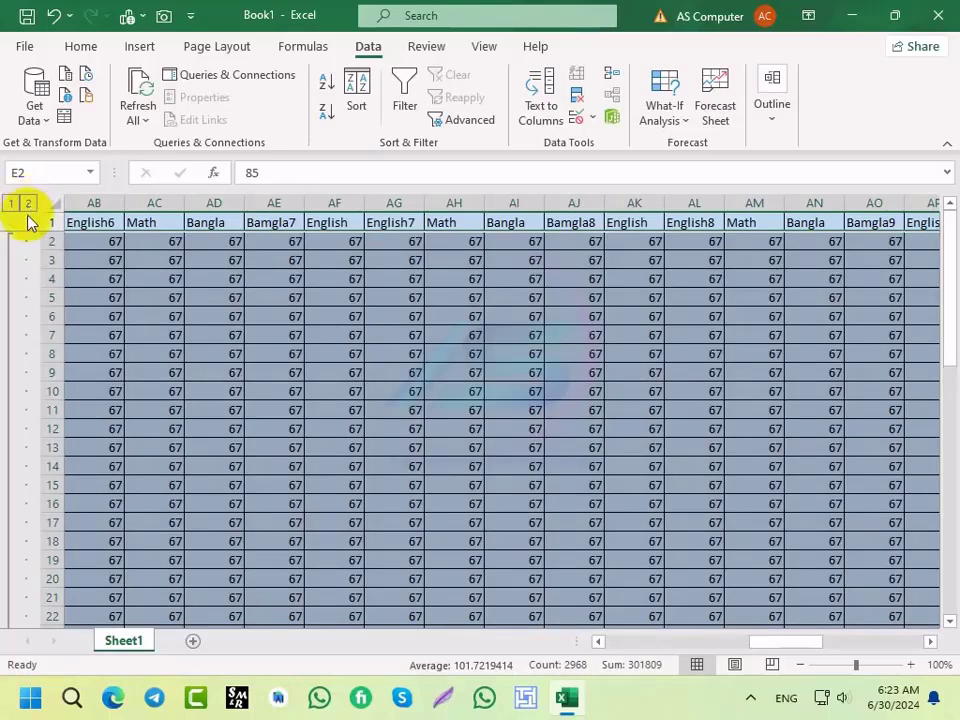
Step: Group the selected subject columns E–BH by columns into a collapsible column outline
key("alt")
key("a")
key("z")
key("o")
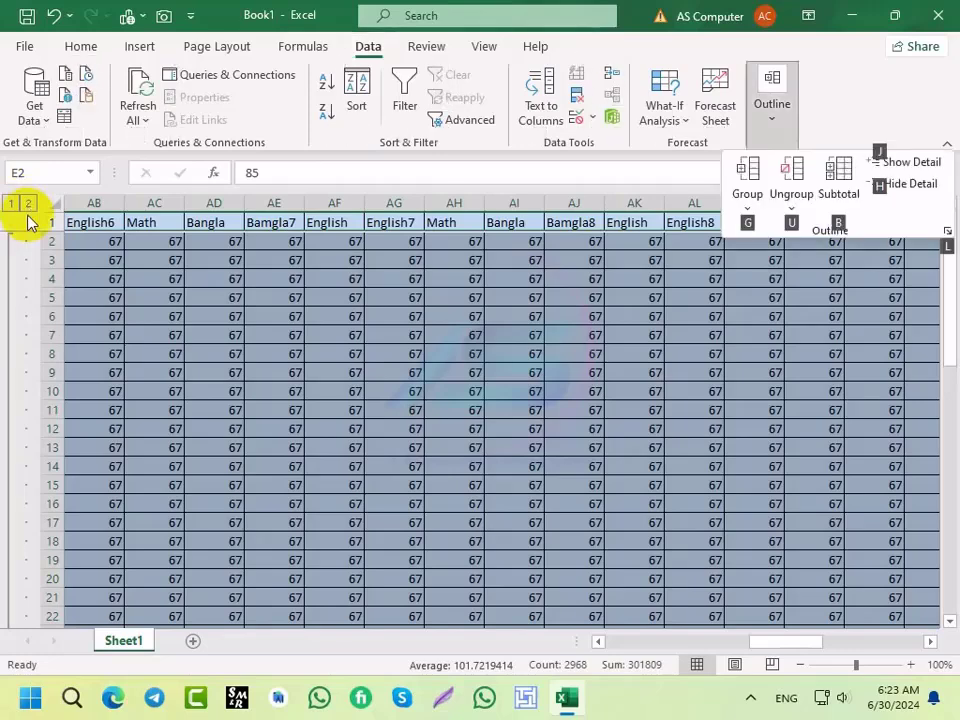
key("g")
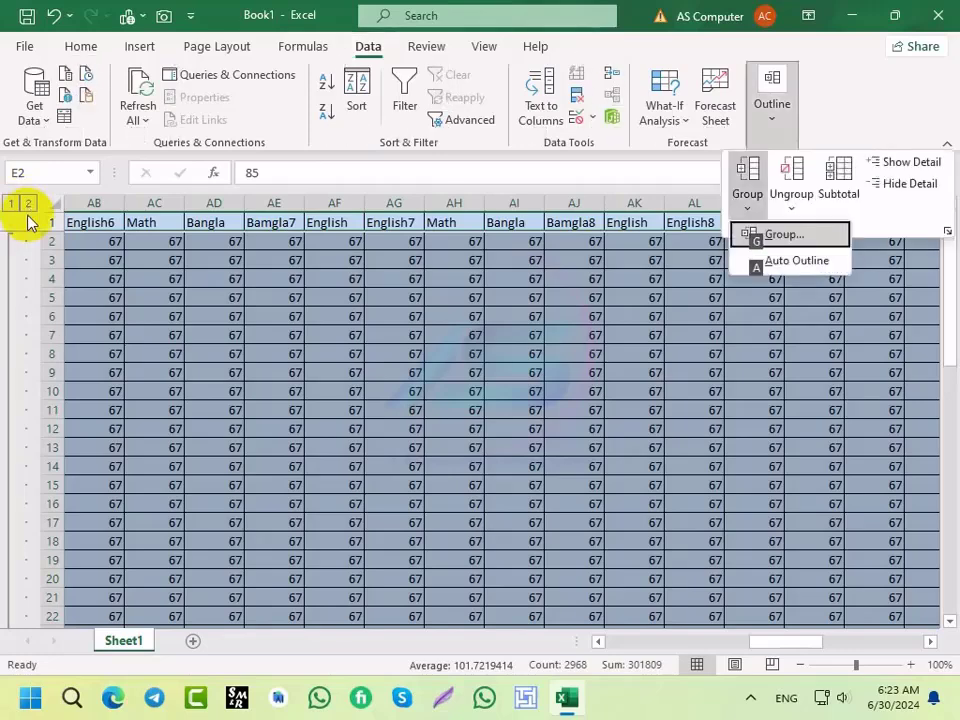
key("g")
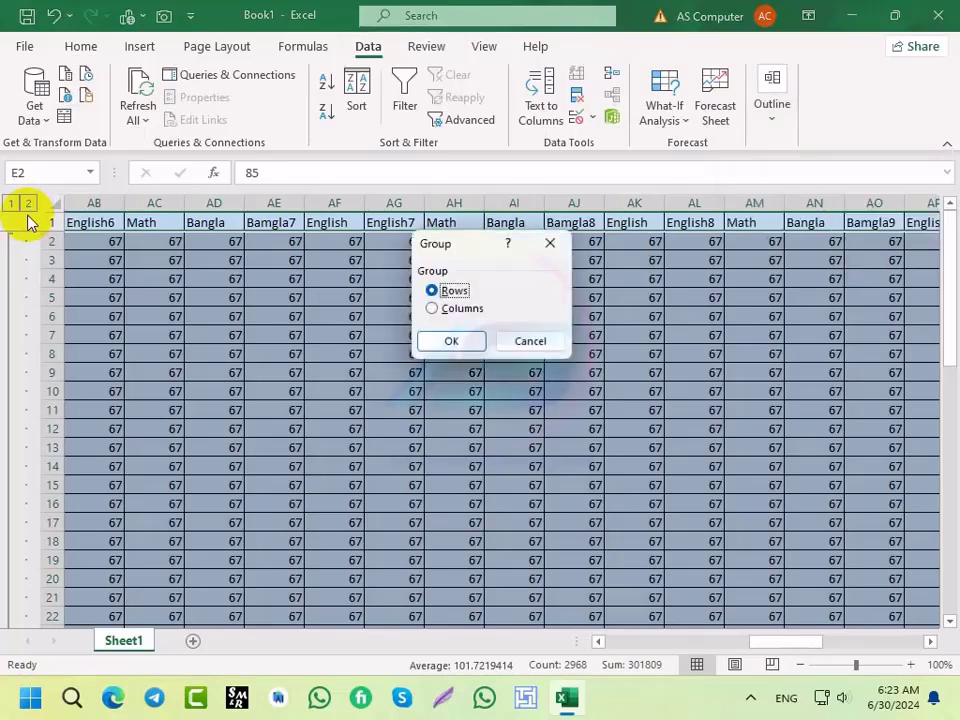
left_click(433, 309)
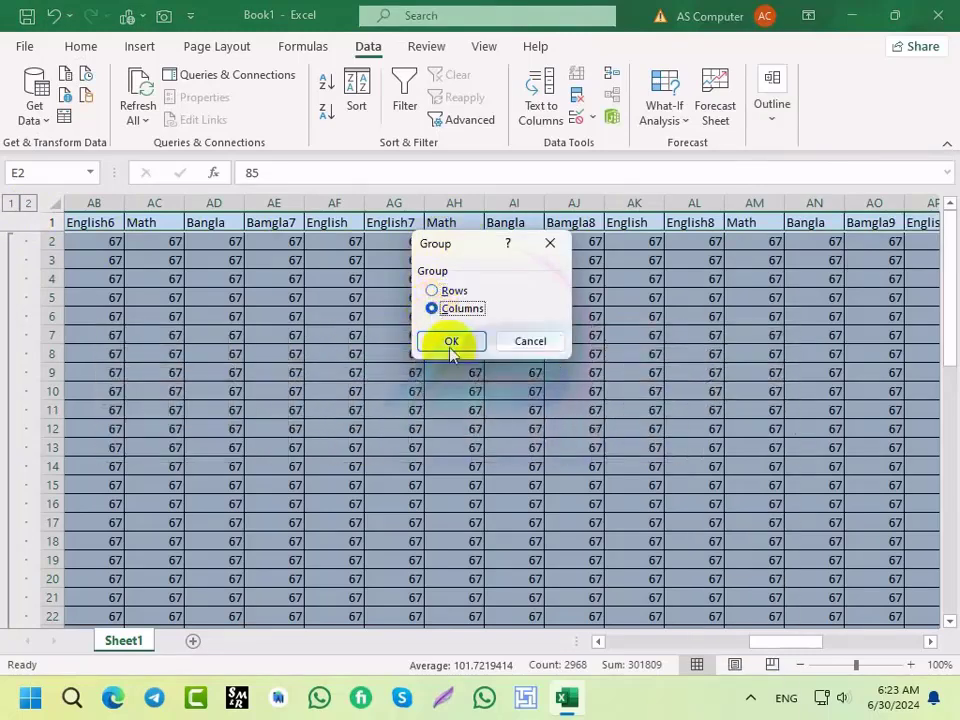
left_click(451, 342)
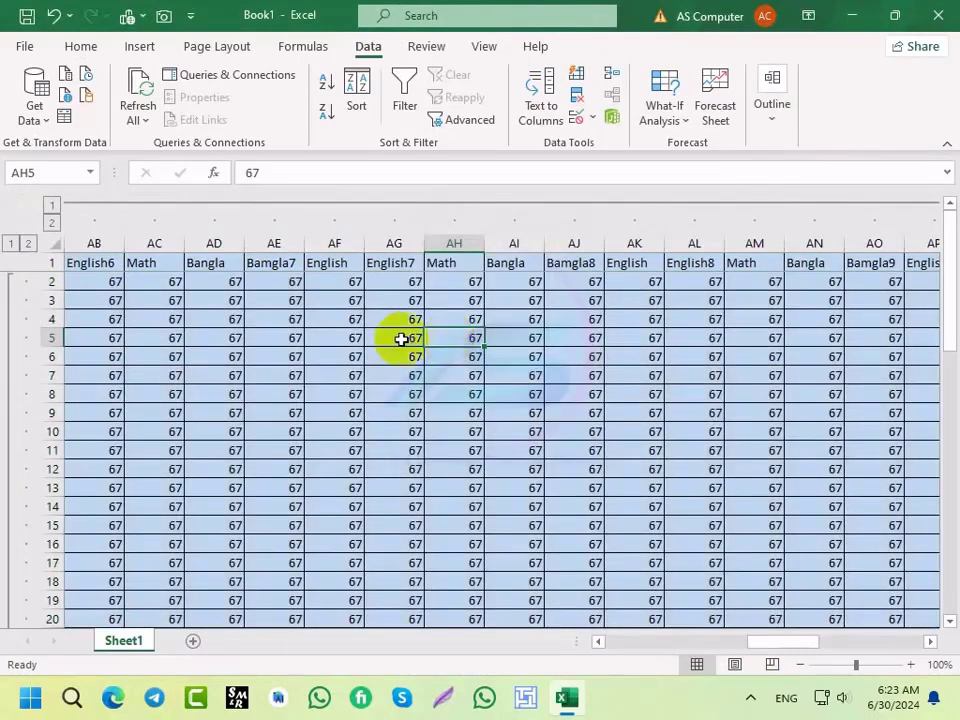
Step: Toggle the grouped subject columns between collapsed and expanded several times
left_click(52, 207)
left_click_drag(701, 643, 612, 640)
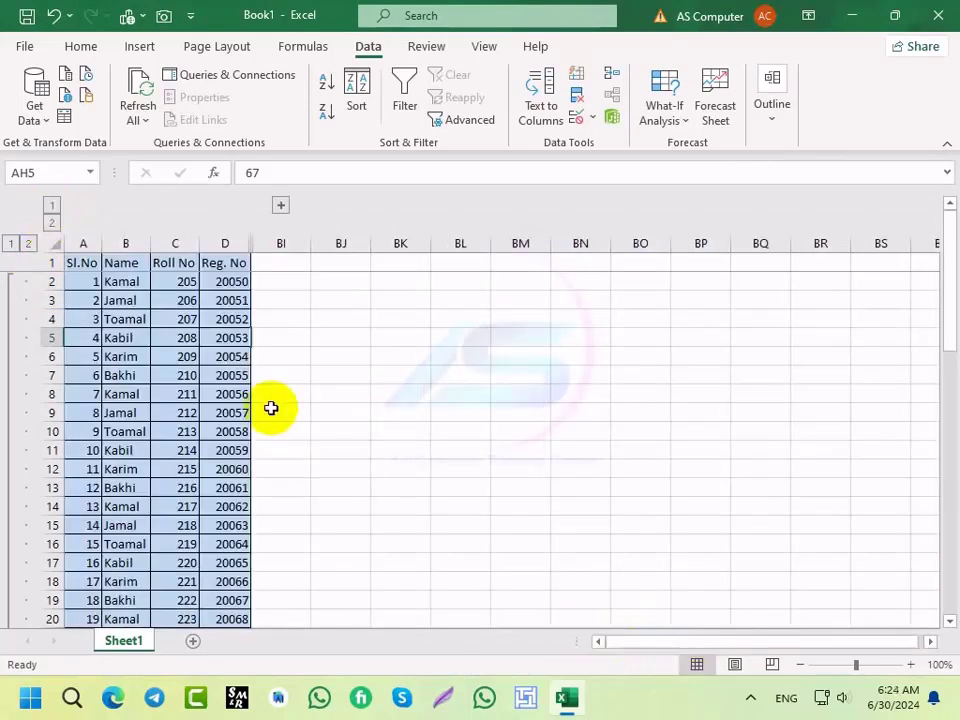
left_click(51, 219)
left_click(51, 207)
left_click(51, 220)
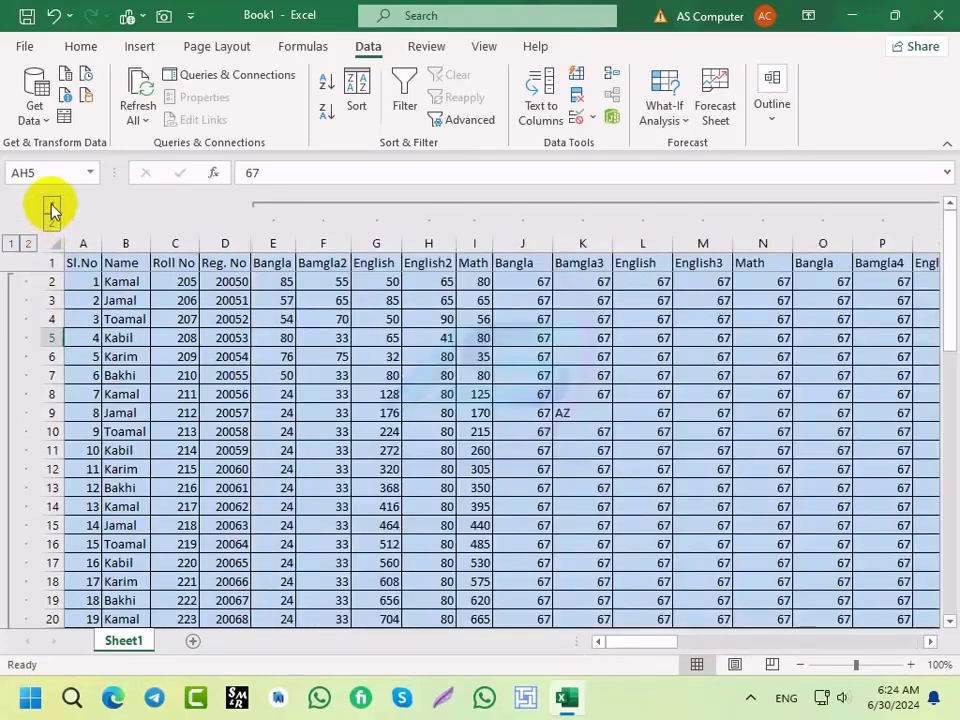
left_click(51, 207)
left_click(51, 221)
left_click(51, 207)
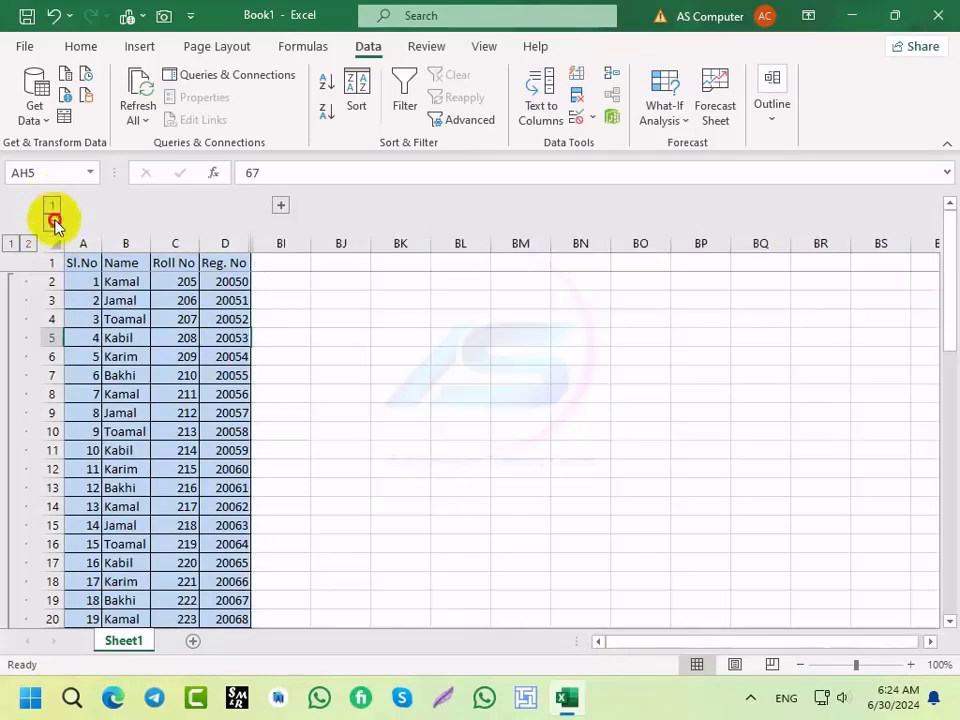
left_click(54, 222)
left_click(51, 207)
left_click(54, 222)
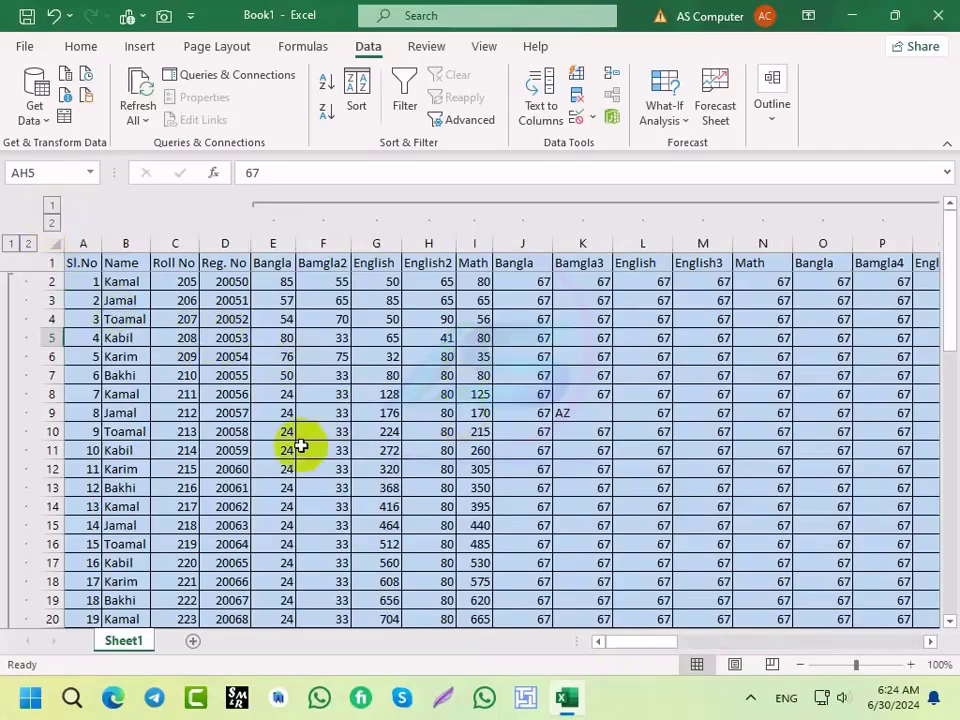
Step: Leave columns E–BH collapsed so only Sl.No, Name, Roll No and Reg. No show
left_click(52, 212)
left_click(52, 212)
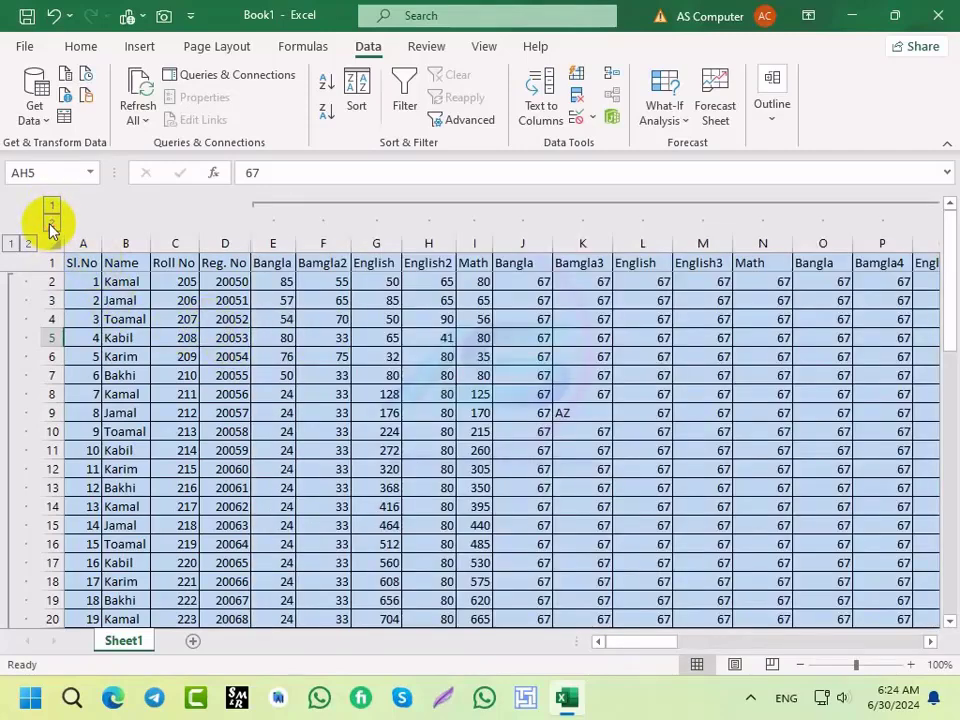
left_click(52, 212)
left_click_drag(764, 641, 704, 639)
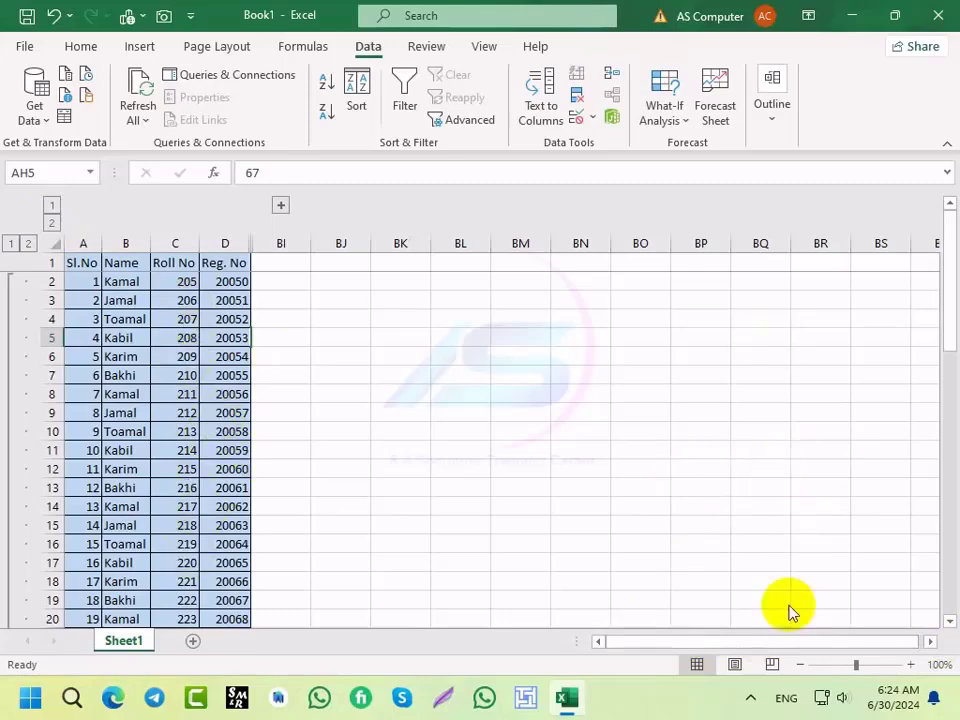
Step: Bring up the Tutorial.xlsx Data sheet and select the Math mark in cell J3
left_click(750, 697)
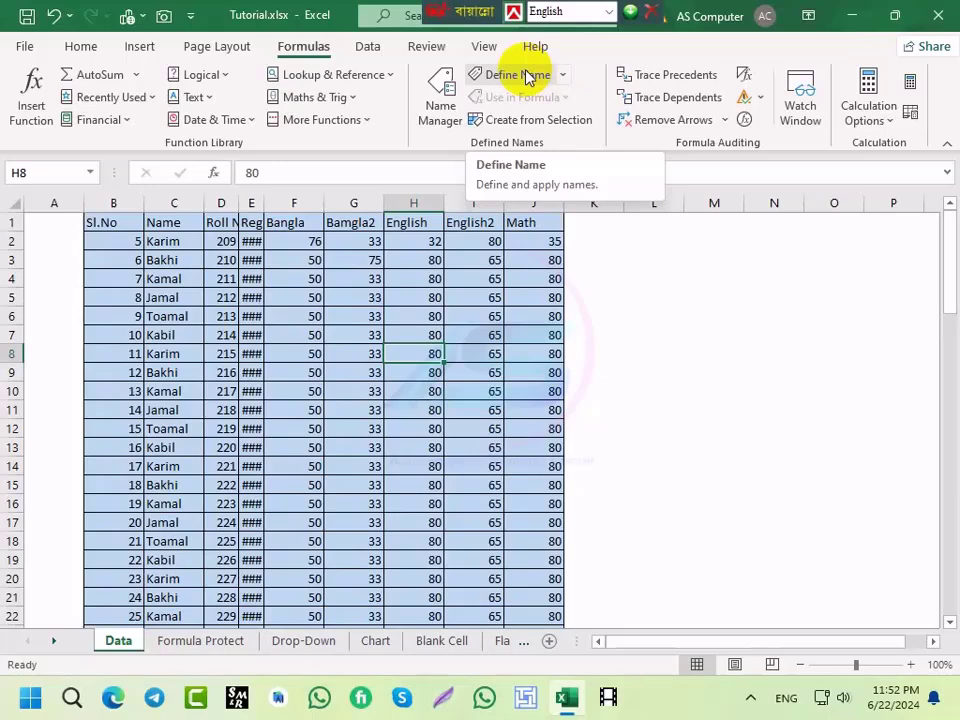
left_click(520, 261)
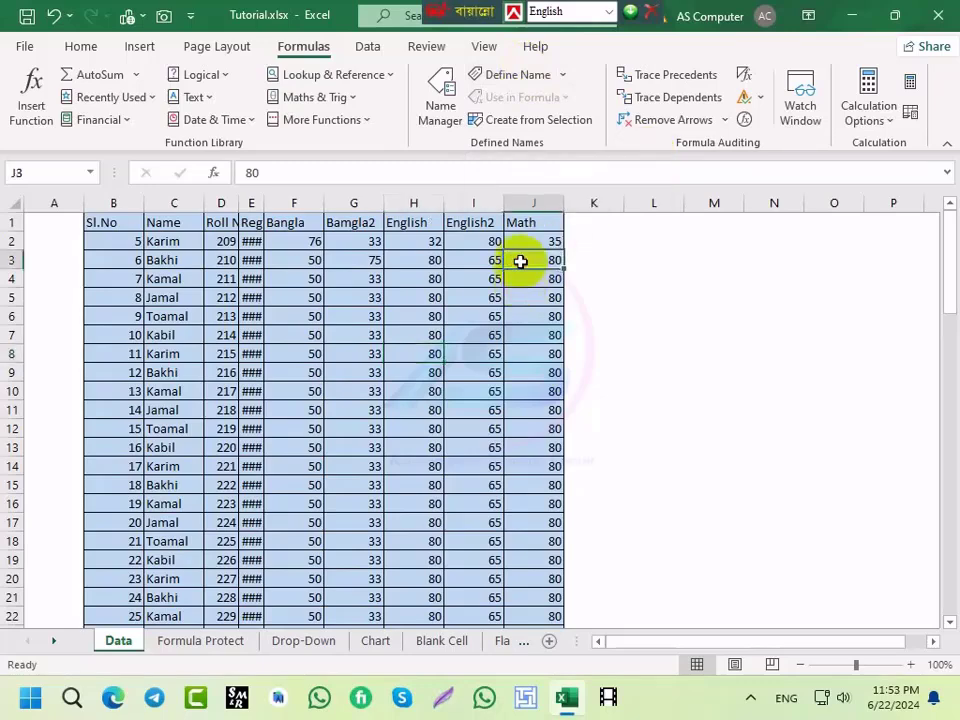